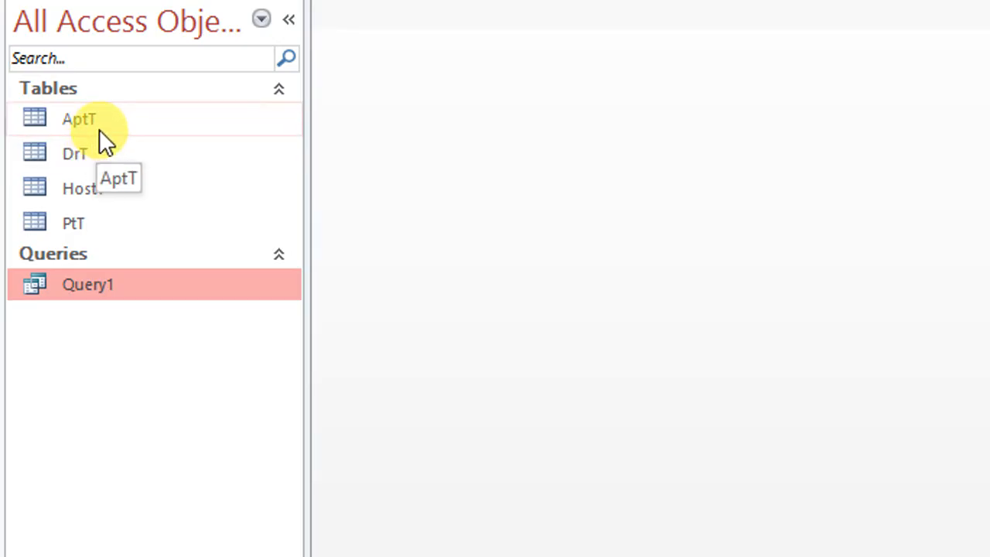
Create a new form of the Modal Dialog type
{"action": "left_click", "coordinate": [90, 124]}
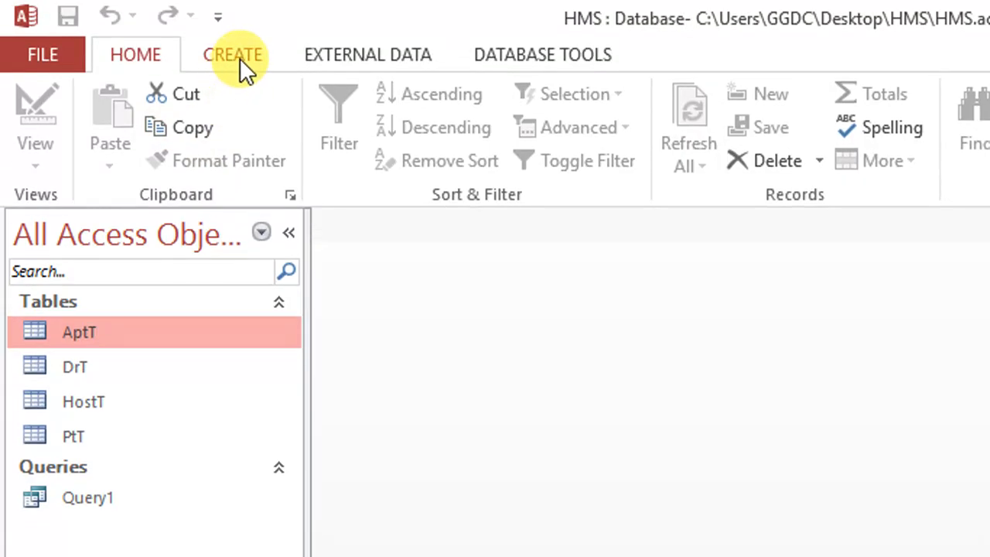
{"action": "left_click", "coordinate": [329, 58]}
{"action": "left_click", "coordinate": [235, 54]}
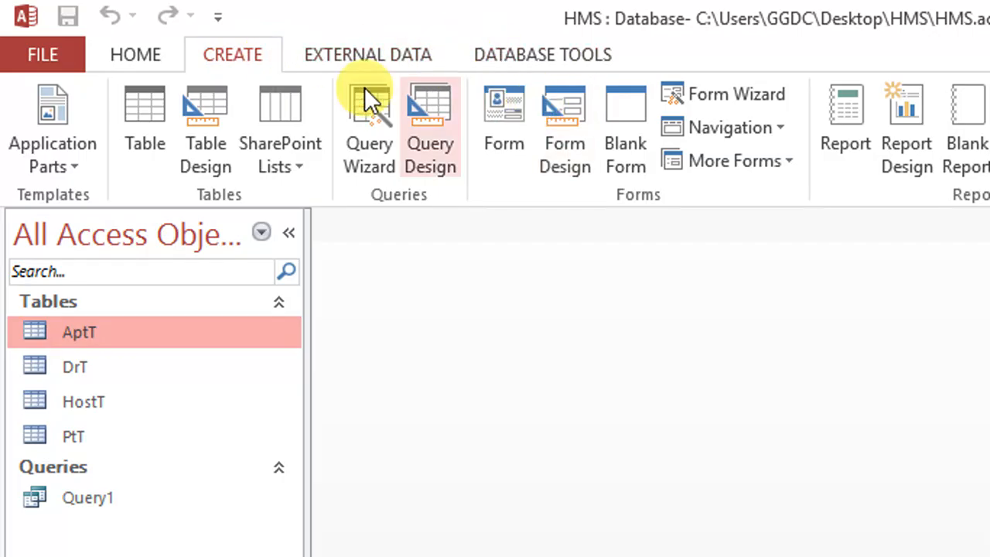
{"action": "left_click", "coordinate": [736, 107]}
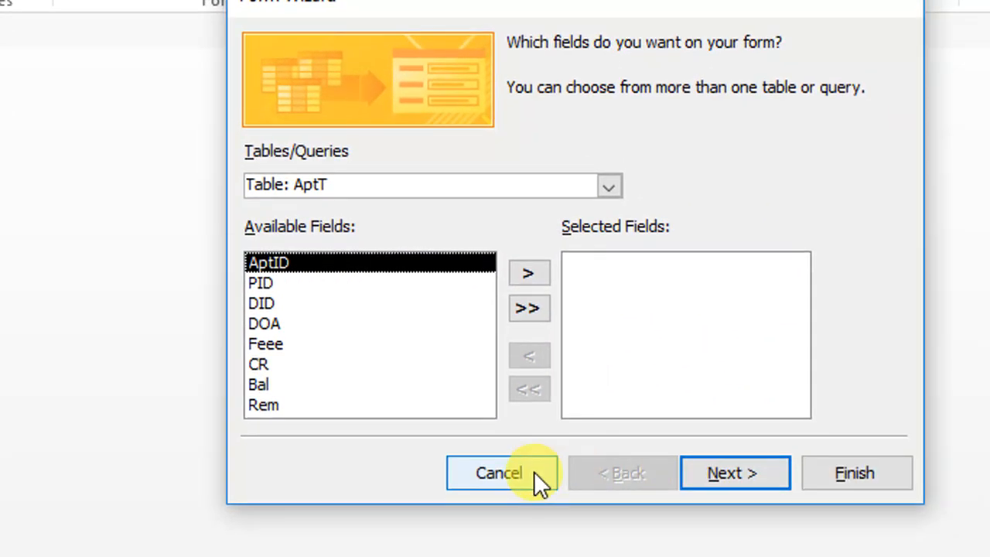
{"action": "left_click", "coordinate": [532, 471]}
{"action": "left_click", "coordinate": [372, 84]}
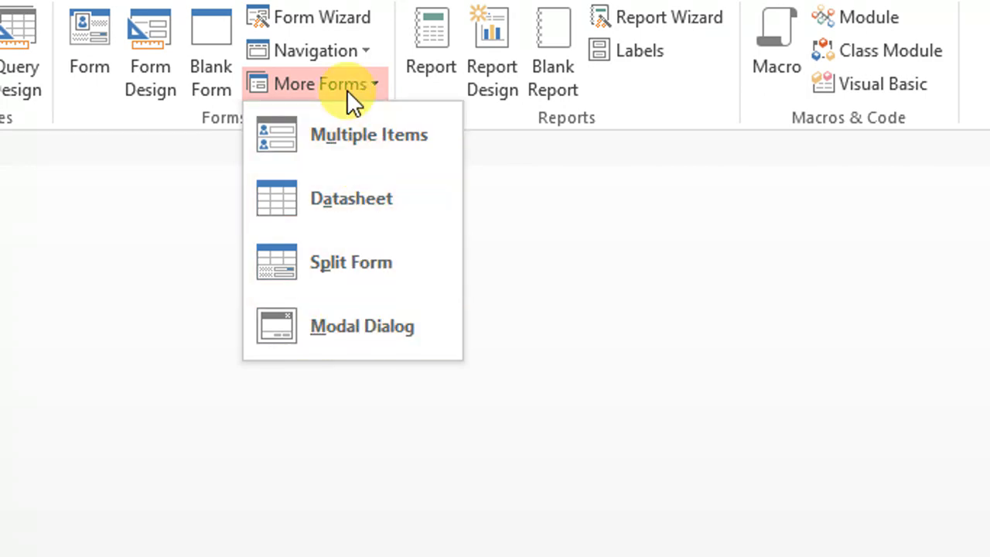
{"action": "left_click", "coordinate": [380, 332]}
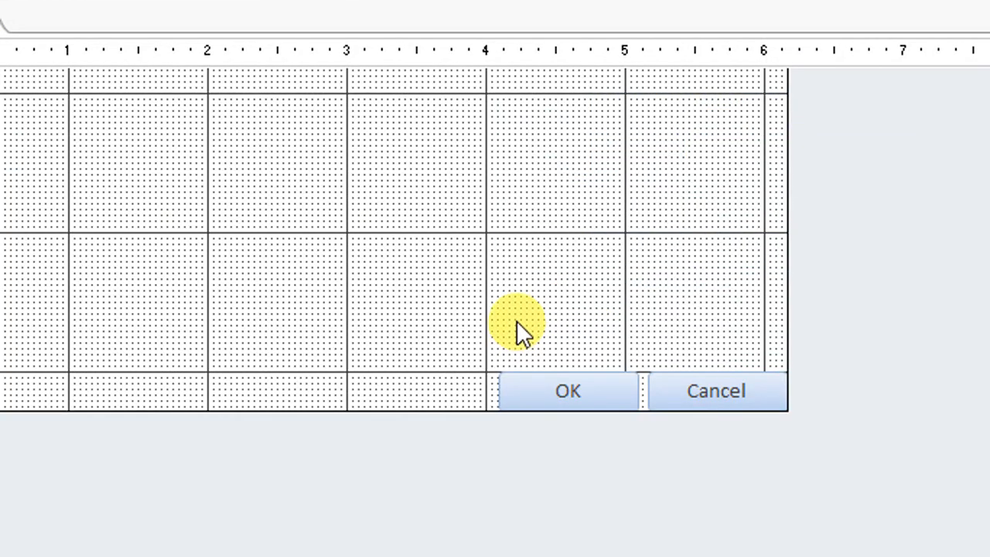
Delete the default OK and Cancel buttons from the form and check the empty form in Form View
{"action": "left_click_drag", "start_coordinate": [517, 320], "coordinate": [801, 450]}
{"action": "key", "text": "Delete"}
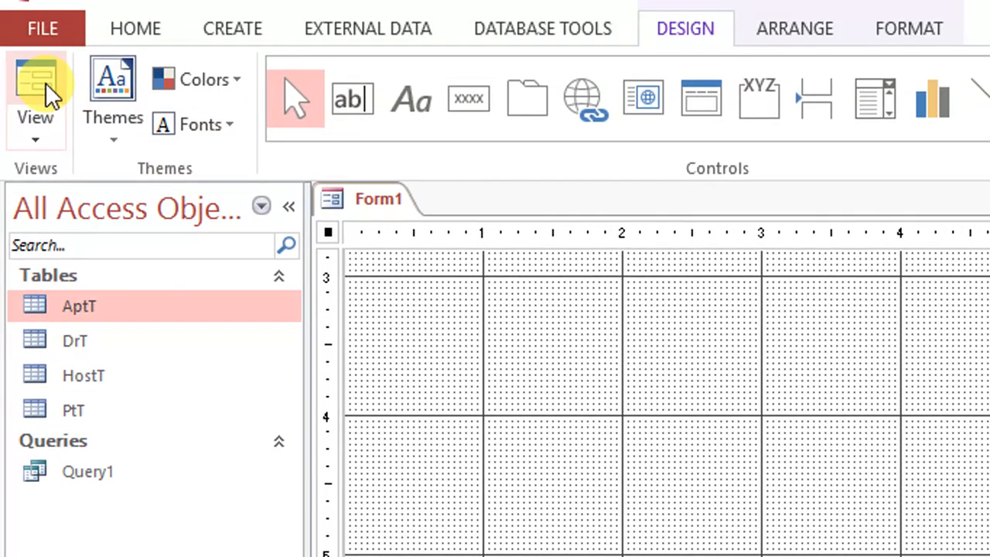
{"action": "left_click", "coordinate": [47, 93]}
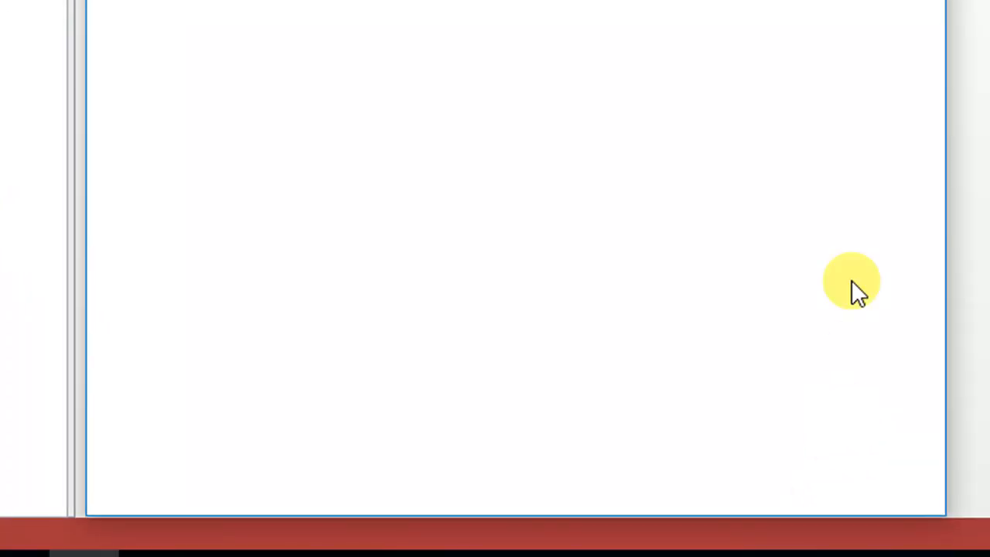
{"action": "right_click", "coordinate": [705, 97]}
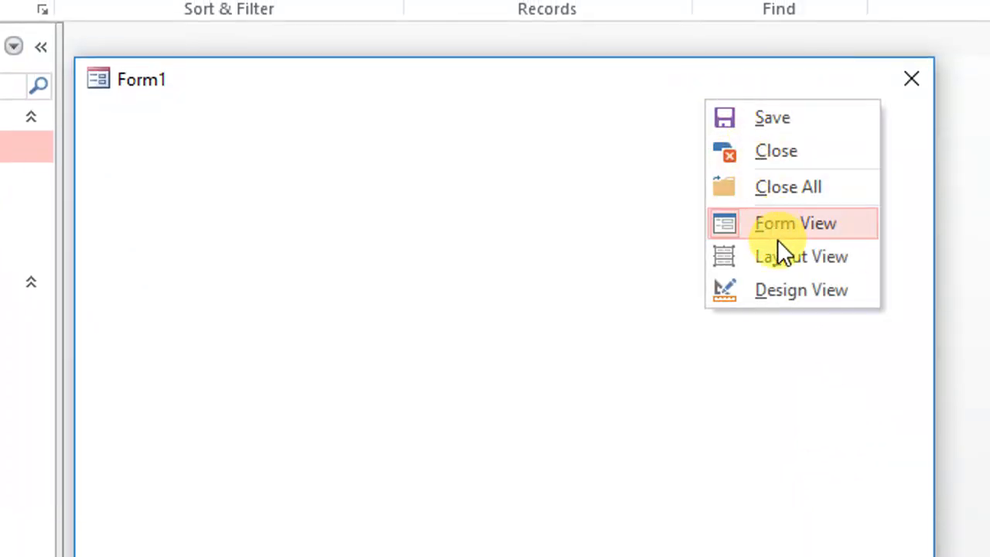
{"action": "left_click", "coordinate": [781, 286]}
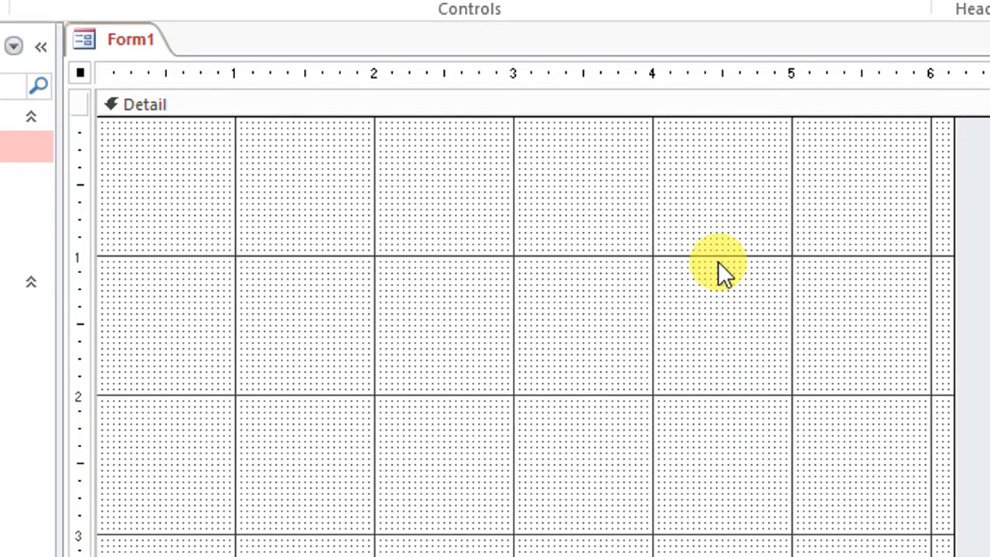
Shorten the form's Detail section to about 3.8 inches tall
{"action": "scroll", "coordinate": [644, 402], "scroll_direction": "down", "scroll_amount": 1}
{"action": "scroll", "coordinate": [618, 433], "scroll_direction": "up", "scroll_amount": 1}
{"action": "scroll", "coordinate": [610, 448], "scroll_direction": "down", "scroll_amount": 3}
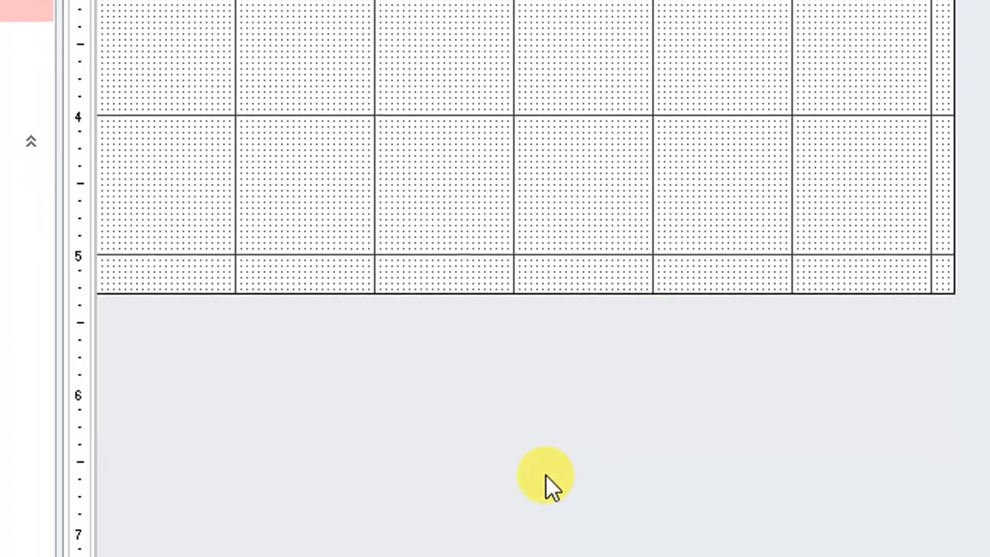
{"action": "left_click_drag", "start_coordinate": [579, 288], "coordinate": [602, 87]}
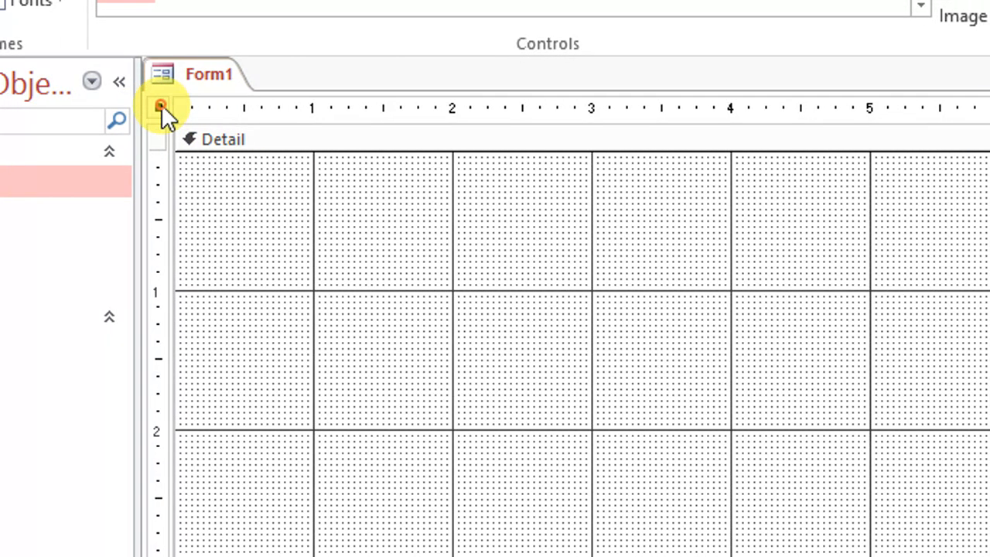
Open the form's properties and look through the record source choices and the Format, Data, Event, Other and All property categories
{"action": "right_click", "coordinate": [161, 104]}
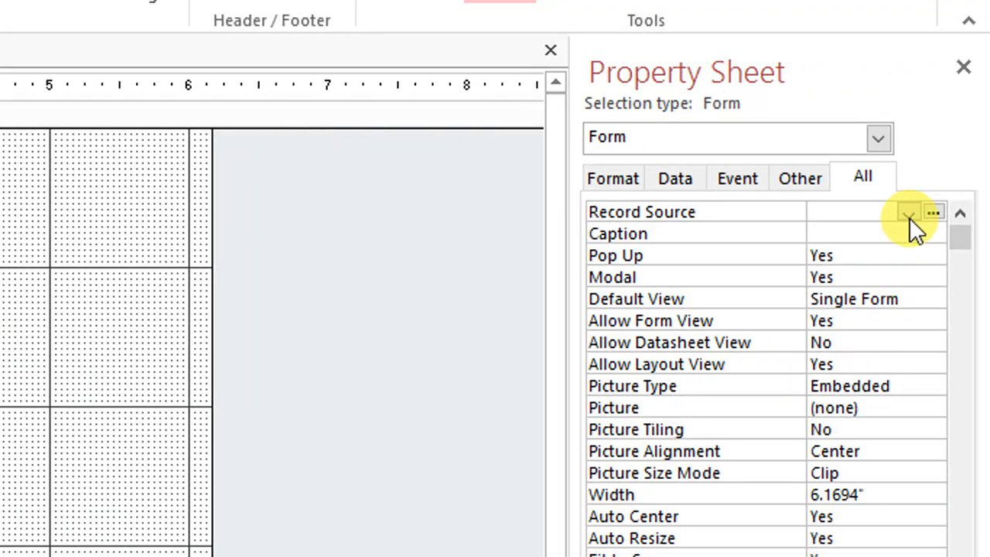
{"action": "left_click", "coordinate": [909, 213]}
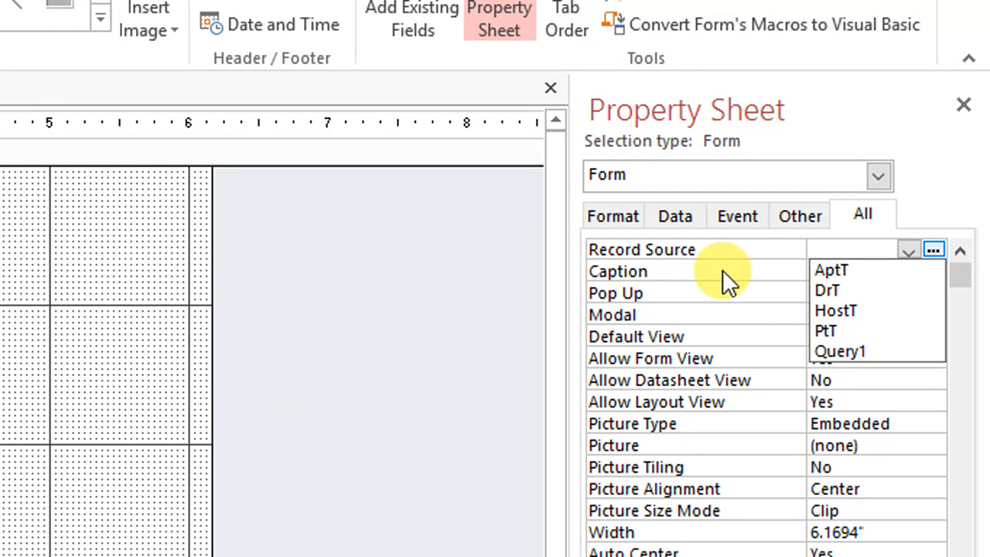
{"action": "left_click", "coordinate": [870, 216]}
{"action": "left_click", "coordinate": [628, 220]}
{"action": "left_click", "coordinate": [688, 220]}
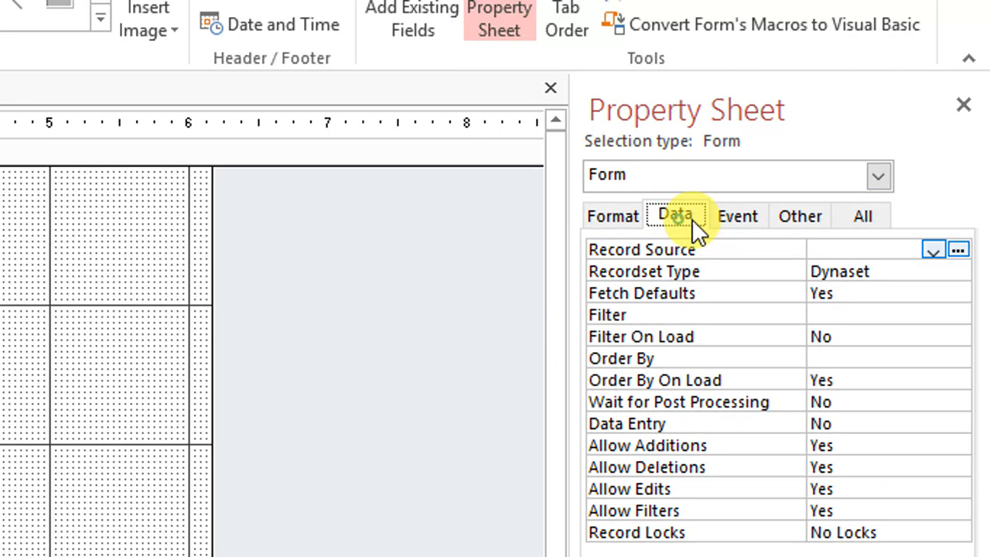
{"action": "left_click", "coordinate": [750, 224]}
{"action": "left_click", "coordinate": [809, 225]}
{"action": "left_click", "coordinate": [861, 215]}
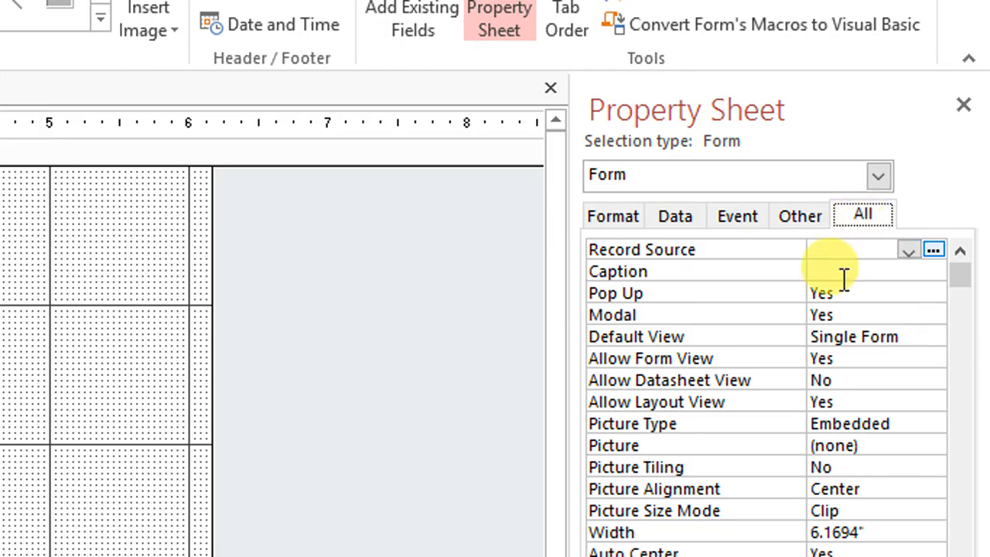
{"action": "left_click", "coordinate": [678, 219]}
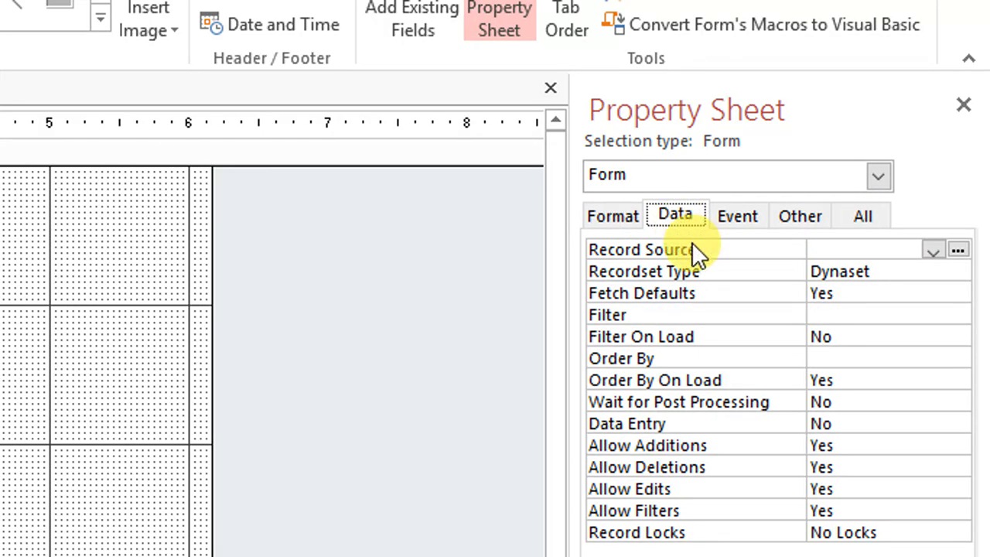
{"action": "left_click", "coordinate": [866, 220]}
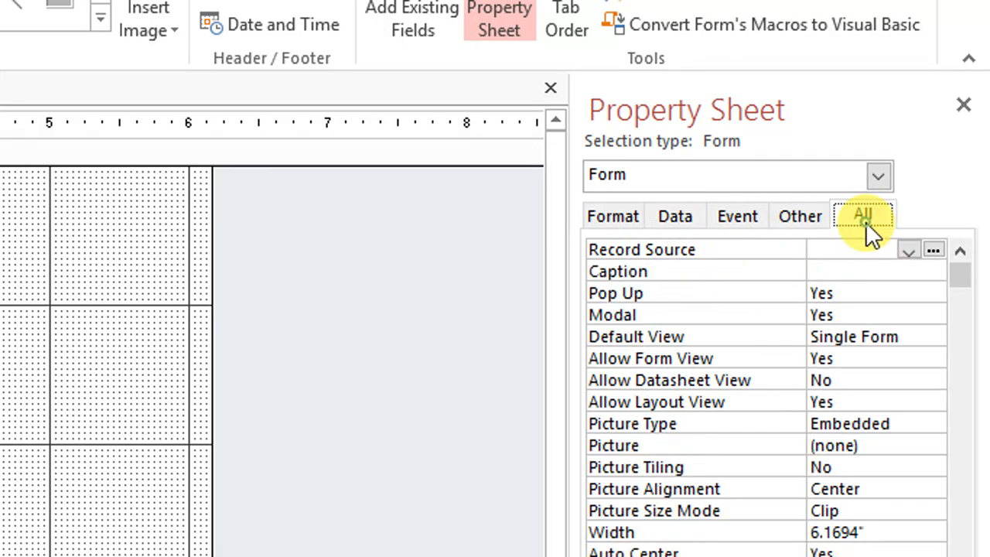
Set the form's record source to HostT and show its available fields with HLogo collapsed
{"action": "left_click", "coordinate": [906, 253]}
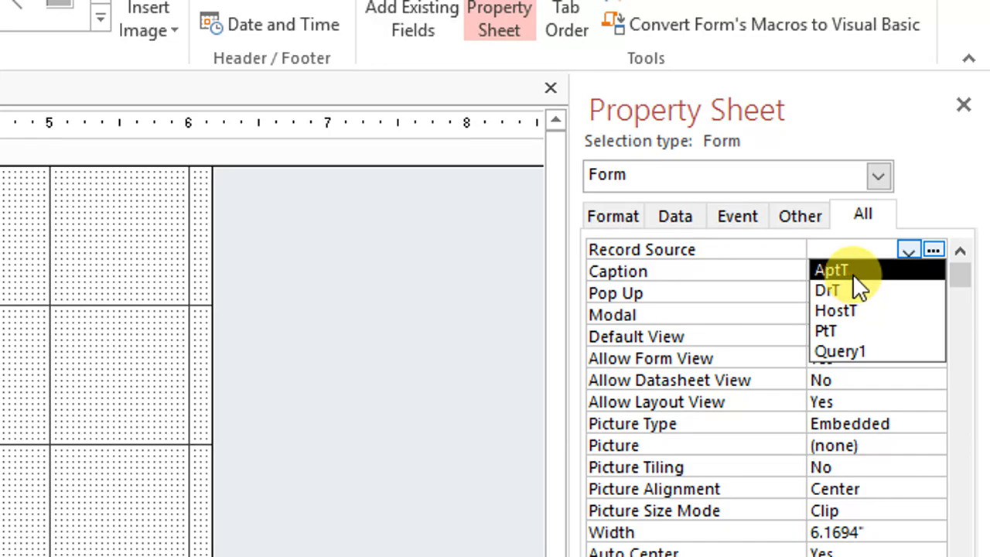
{"action": "left_click", "coordinate": [882, 313]}
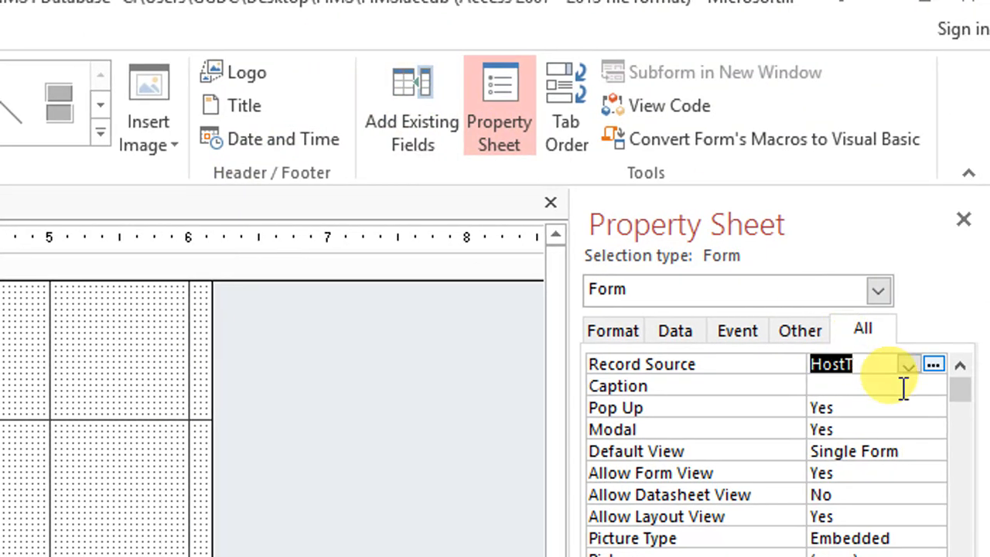
{"action": "left_click", "coordinate": [412, 109]}
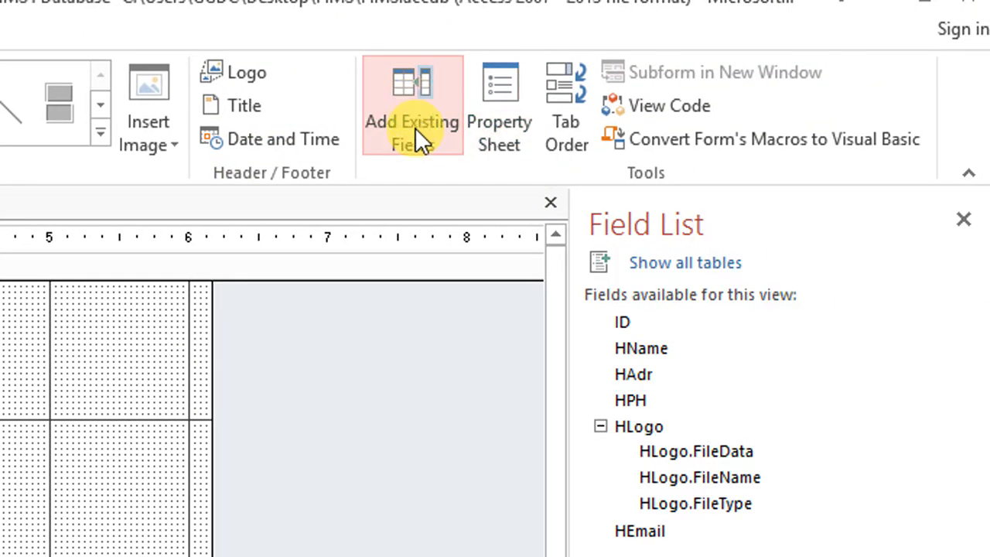
{"action": "left_click", "coordinate": [600, 426]}
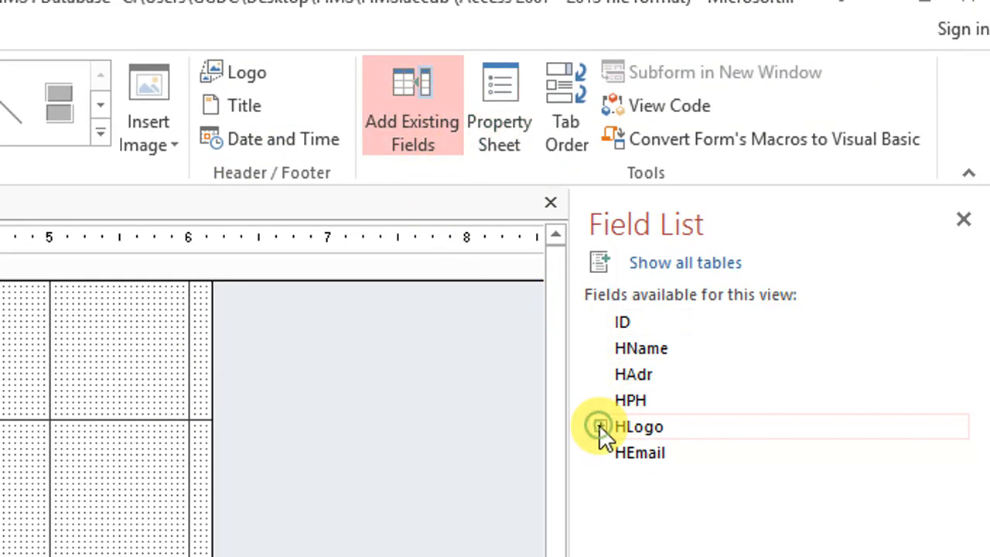
Add the HName, HAdr, HPH, HLogo and HEmail fields together to the Detail section
{"action": "left_click", "coordinate": [636, 349]}
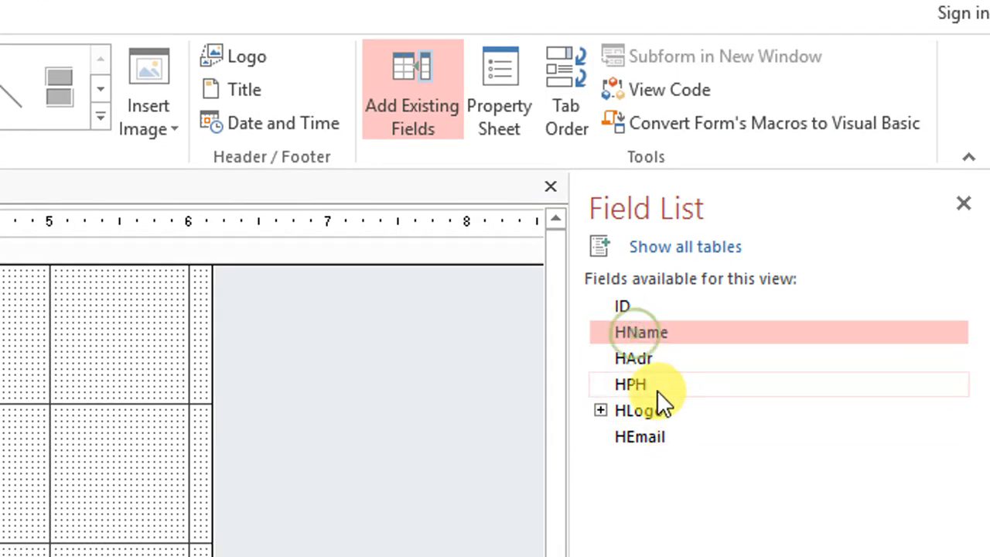
{"action": "left_click", "coordinate": [654, 430], "text": "shift"}
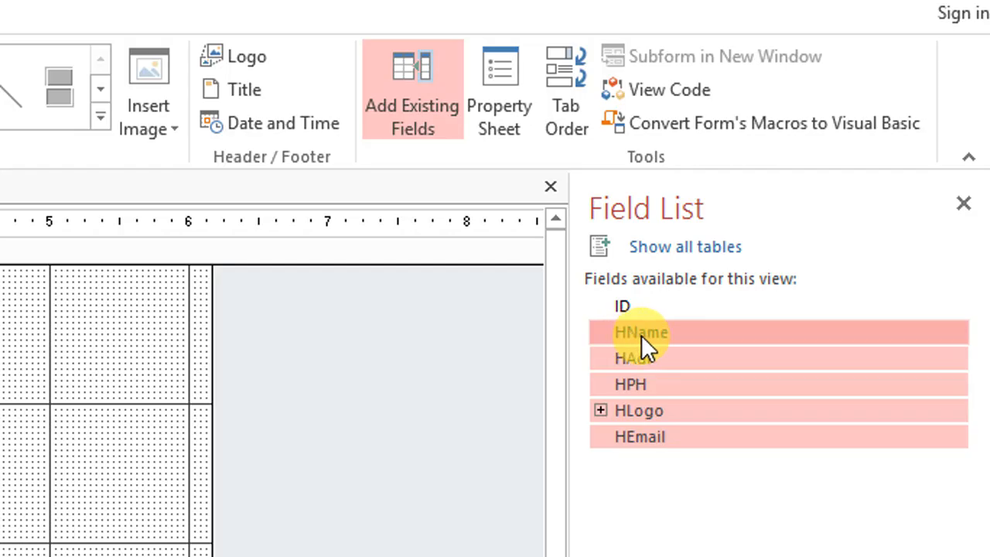
{"action": "left_click_drag", "start_coordinate": [641, 335], "coordinate": [312, 361]}
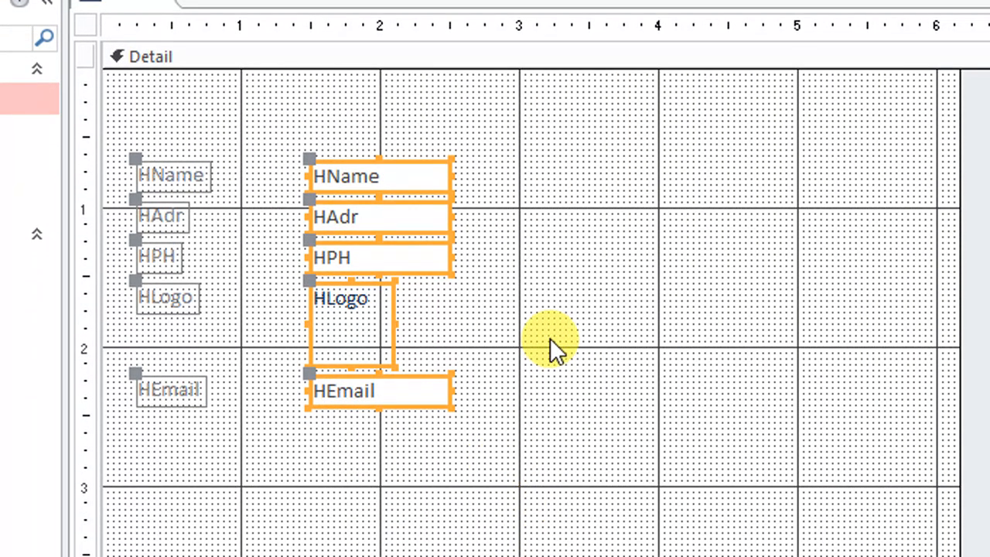
{"action": "left_click", "coordinate": [550, 340]}
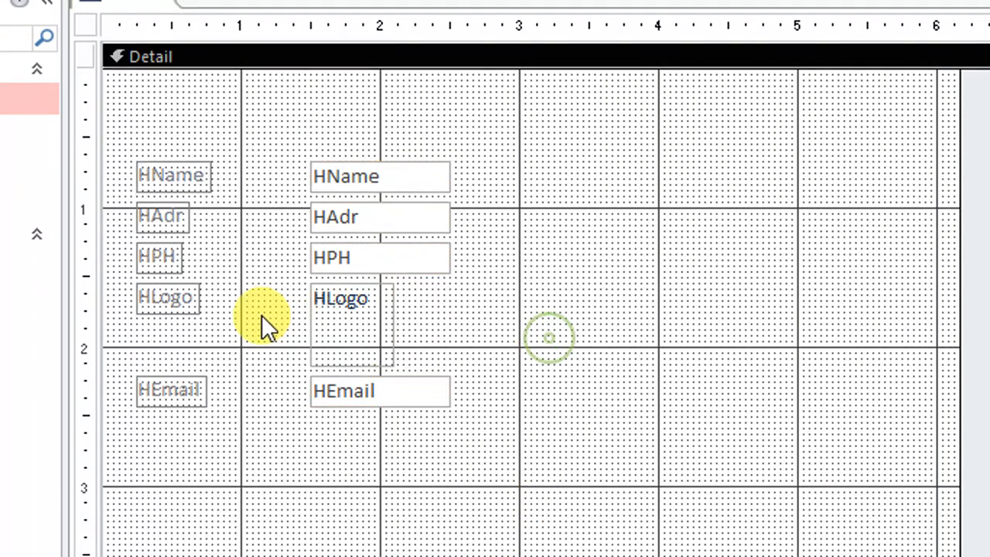
Delete the HLogo label and move the HLogo box to the upper right corner of the Detail section
{"action": "left_click", "coordinate": [172, 303]}
{"action": "key", "text": "Delete"}
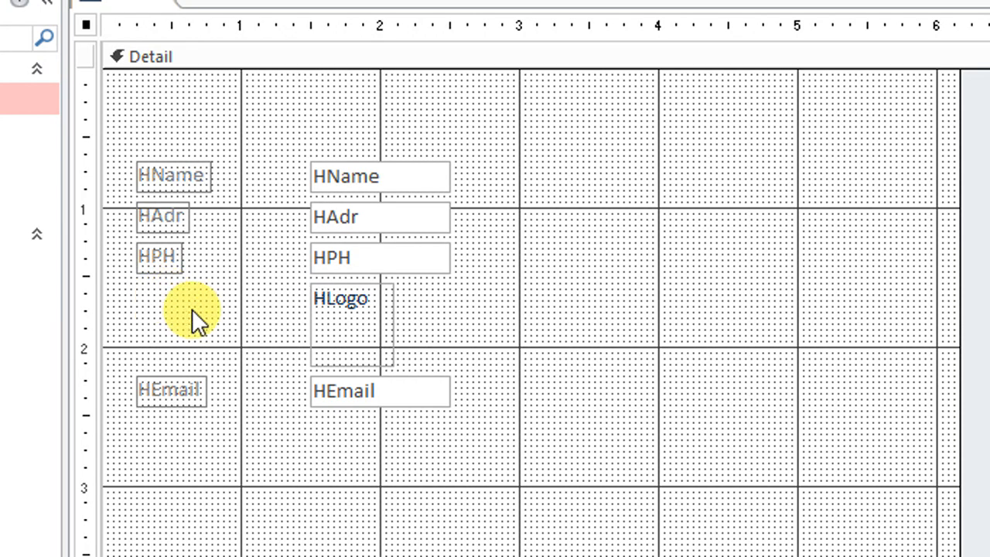
{"action": "left_click_drag", "start_coordinate": [340, 318], "coordinate": [844, 110]}
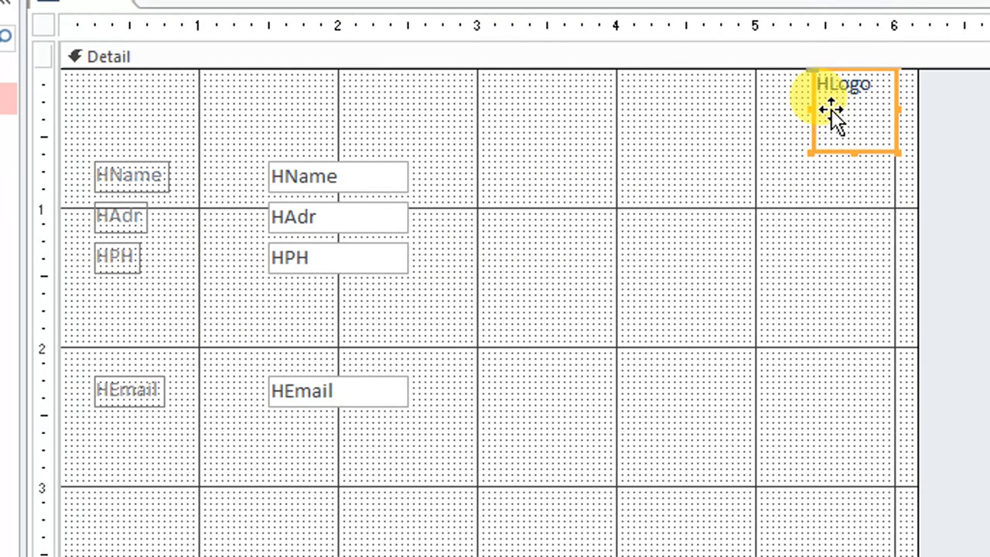
Enlarge the HLogo box to about 1 inch wide and 0.9 inch tall and shift it slightly down
{"action": "left_click_drag", "start_coordinate": [812, 153], "coordinate": [756, 197]}
{"action": "left_click", "coordinate": [766, 266]}
{"action": "left_click_drag", "start_coordinate": [805, 177], "coordinate": [805, 201]}
{"action": "left_click", "coordinate": [671, 298]}
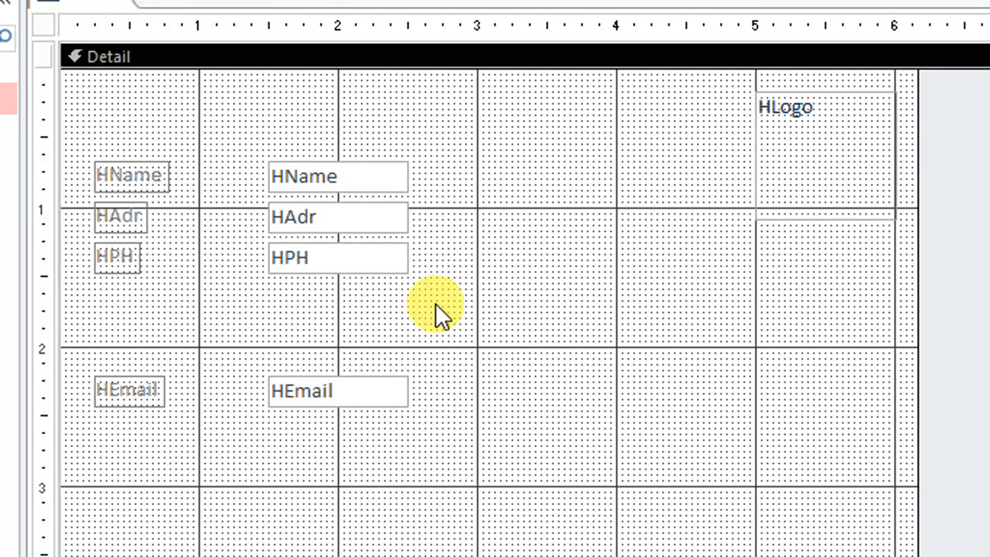
Widen the HName and HAdr text boxes to about 3.1 inches and size the HPH box to about 1.6 inches
{"action": "left_click_drag", "start_coordinate": [345, 321], "coordinate": [711, 198]}
{"action": "left_click", "coordinate": [594, 314]}
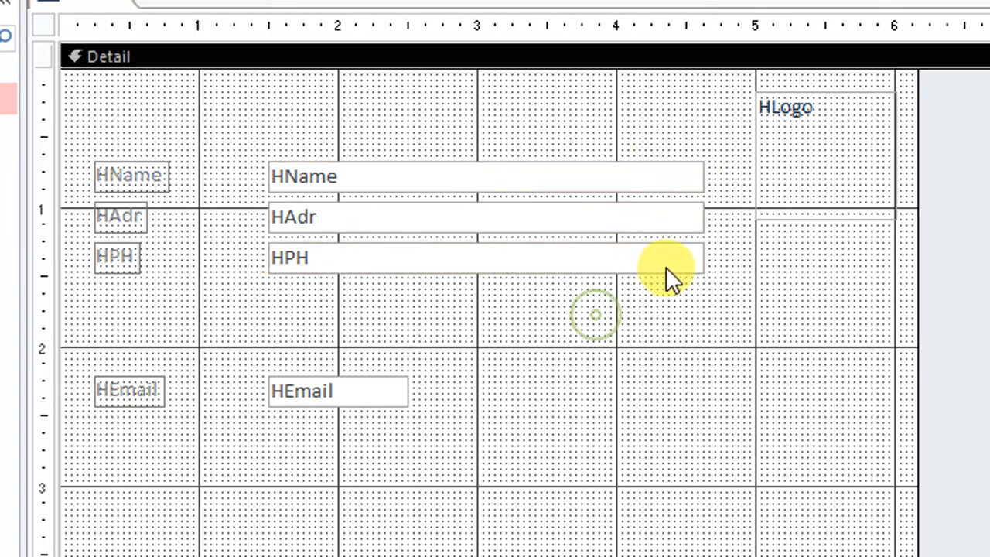
{"action": "left_click", "coordinate": [658, 265]}
{"action": "left_click_drag", "start_coordinate": [702, 257], "coordinate": [488, 257]}
Move the HEmail field directly below HPH and widen its text box to about 3.1 inches
{"action": "left_click", "coordinate": [344, 387]}
{"action": "left_click_drag", "start_coordinate": [344, 386], "coordinate": [342, 291]}
{"action": "left_click_drag", "start_coordinate": [406, 299], "coordinate": [700, 299]}
{"action": "left_click", "coordinate": [766, 383]}
Move the HName, HAdr, HPH and HEmail rows up beside the logo box and shorten the Detail section to about 1.6 inches
{"action": "left_click_drag", "start_coordinate": [630, 404], "coordinate": [150, 118]}
{"action": "left_click", "coordinate": [452, 337]}
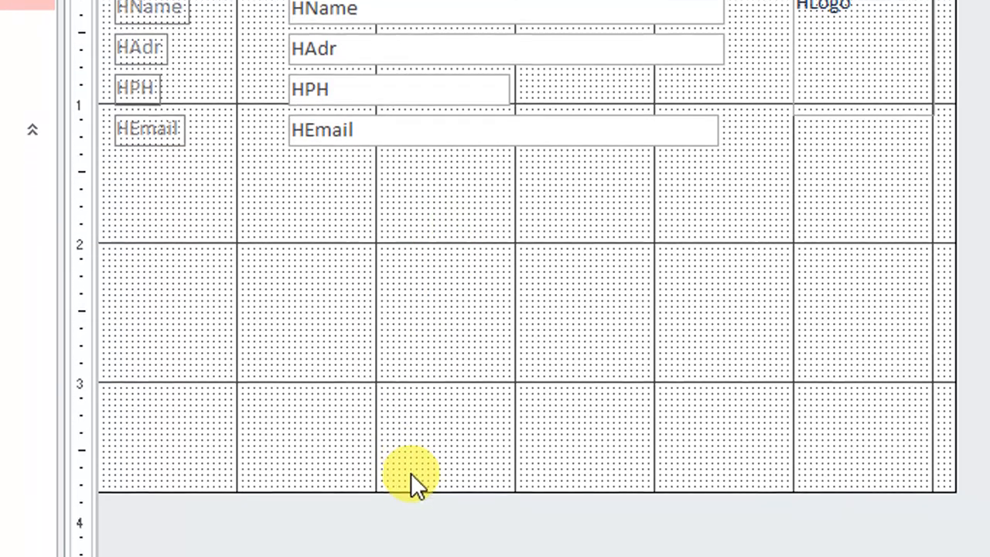
{"action": "left_click_drag", "start_coordinate": [416, 469], "coordinate": [480, 165]}
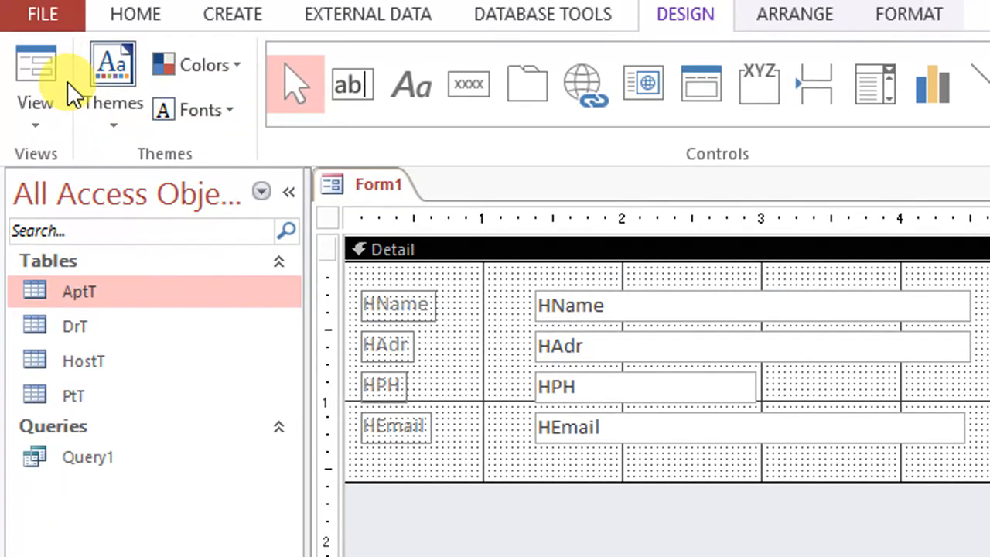
Preview the arranged form in Form View and return to Design View
{"action": "left_click", "coordinate": [67, 84]}
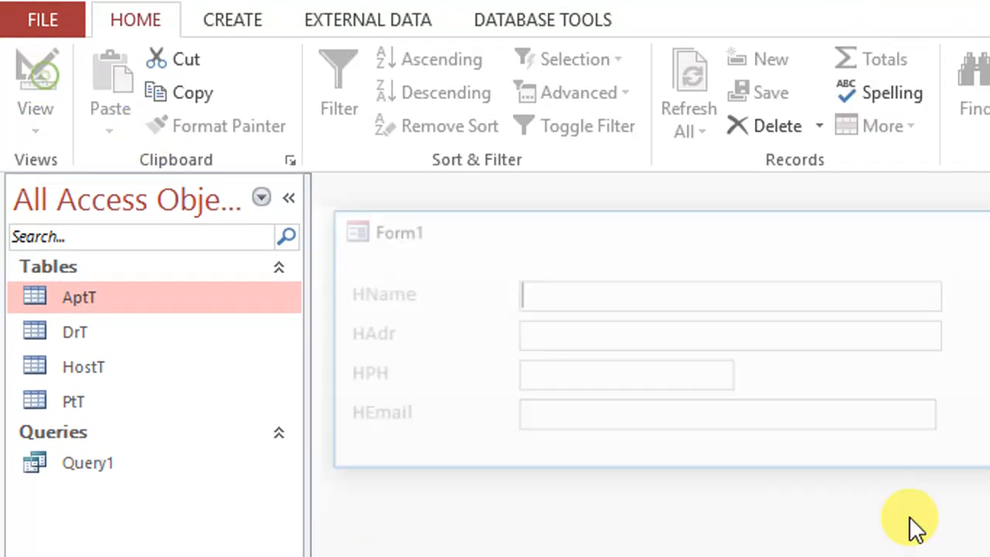
{"action": "right_click", "coordinate": [761, 333]}
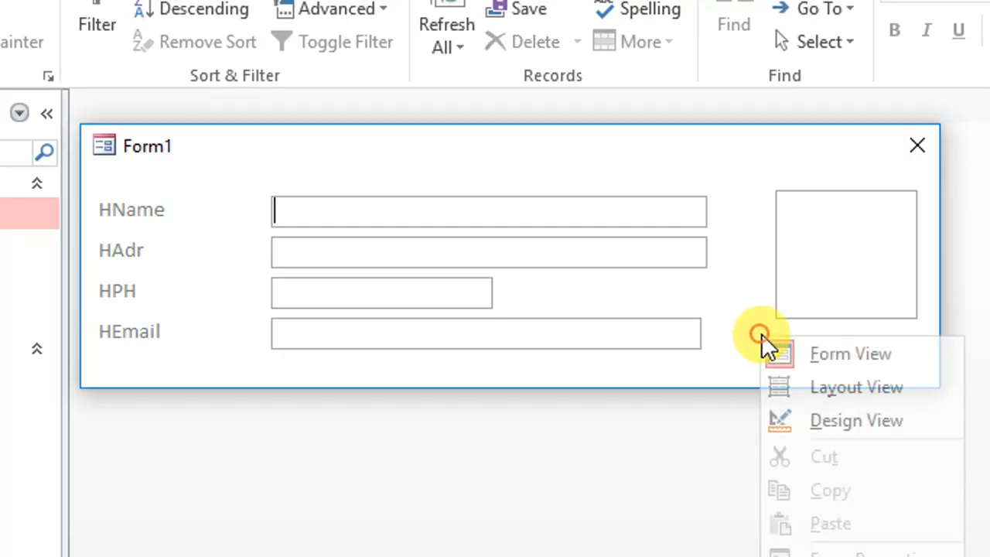
{"action": "left_click", "coordinate": [821, 420]}
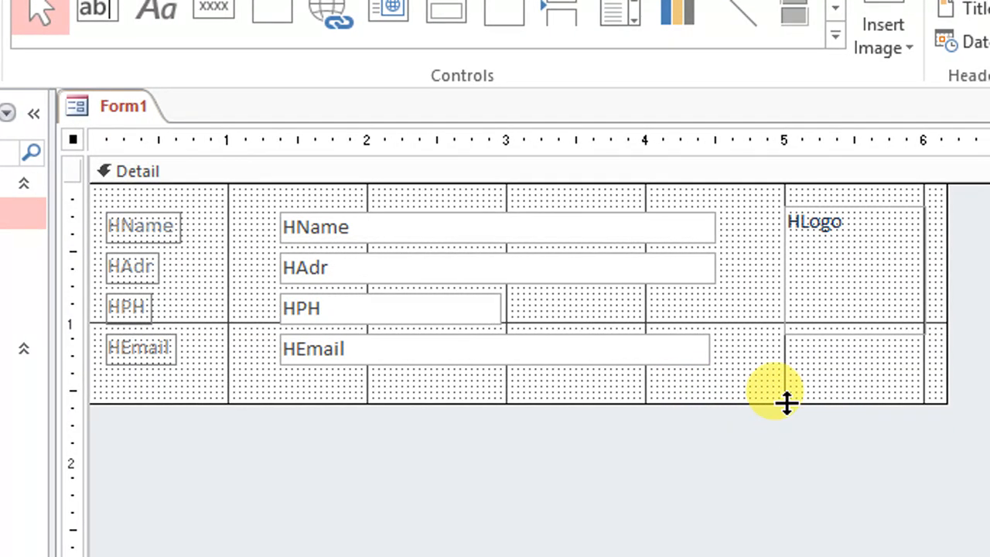
Extend the Detail section to about 2 inches and shift all field controls down to make room for a title
{"action": "left_click_drag", "start_coordinate": [785, 402], "coordinate": [789, 461]}
{"action": "left_click_drag", "start_coordinate": [959, 435], "coordinate": [117, 200]}
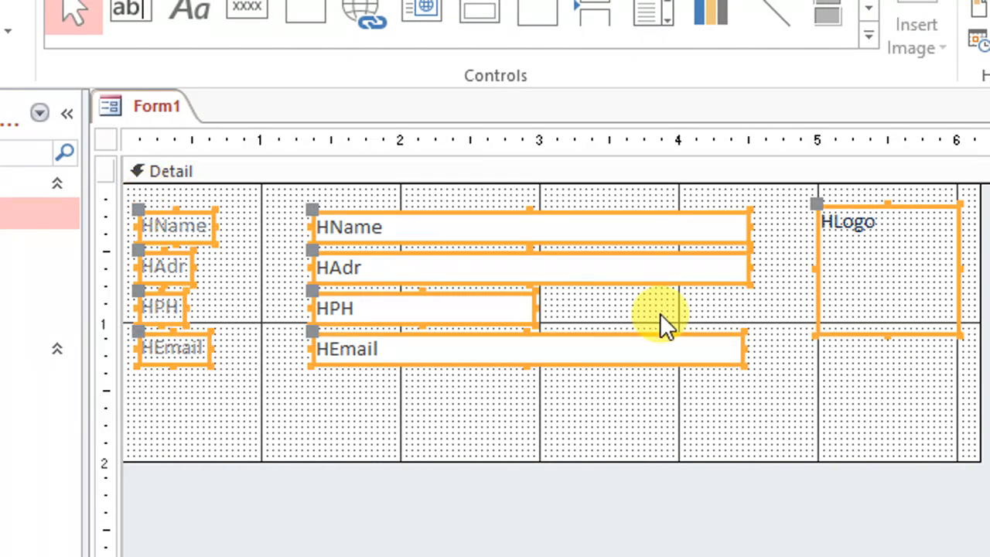
{"action": "key", "text": "Down"}
{"action": "key", "text": "Down"}
{"action": "key", "text": "Down"}
{"action": "key", "text": "Down"}
{"action": "key", "text": "Down"}
{"action": "key", "text": "Down"}
{"action": "key", "text": "Down"}
{"action": "key", "text": "Down"}
{"action": "key", "text": "Down"}
{"action": "key", "text": "Down"}
{"action": "key", "text": "Down"}
{"action": "key", "text": "Down"}
{"action": "key", "text": "Down"}
{"action": "key", "text": "Down"}
{"action": "key", "text": "Down"}
{"action": "key", "text": "Down"}
{"action": "key", "text": "Down"}
{"action": "key", "text": "Down"}
{"action": "key", "text": "Down"}
{"action": "key", "text": "Down"}
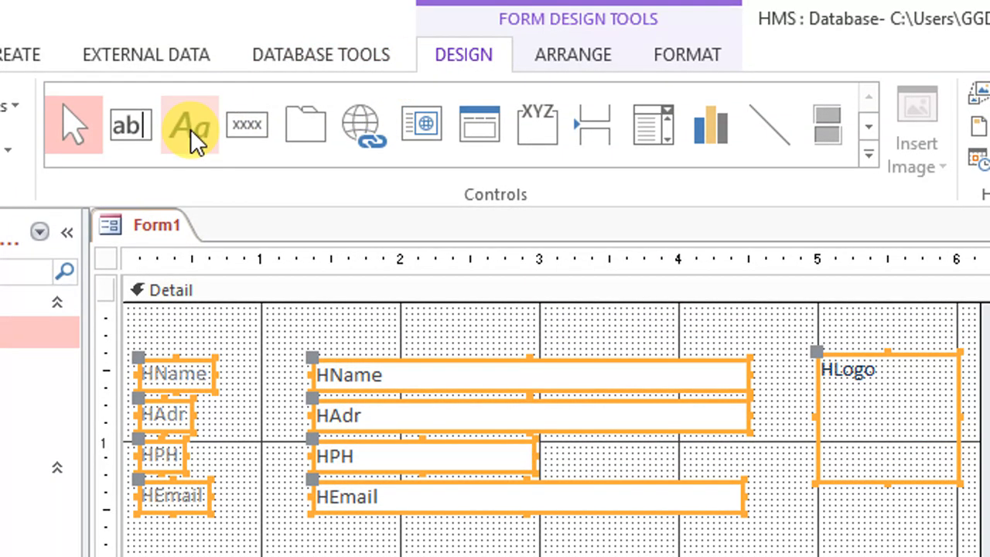
Add a label reading "Hospital Name" above the HName row, aligned with the field labels at the start of the Detail section
{"action": "left_click", "coordinate": [191, 129]}
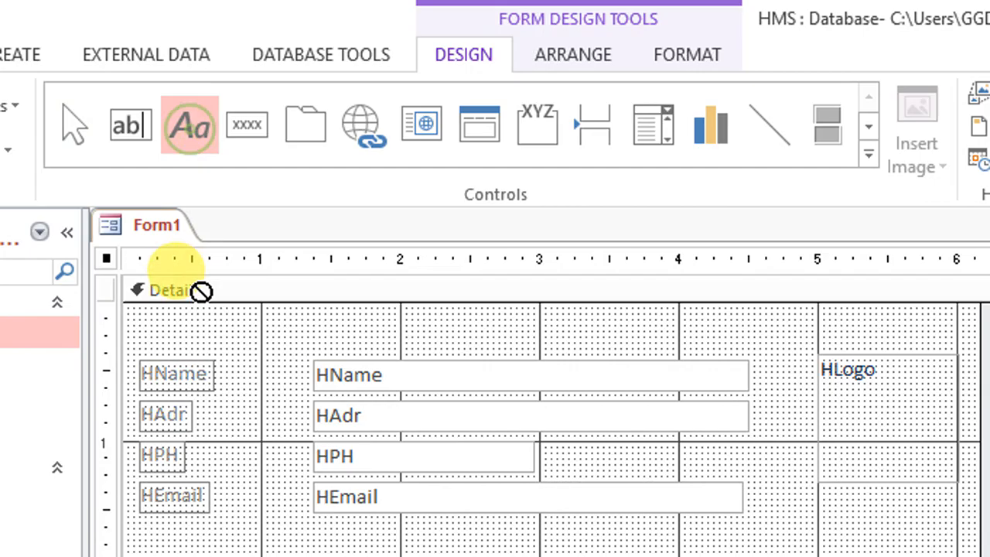
{"action": "left_click", "coordinate": [167, 325]}
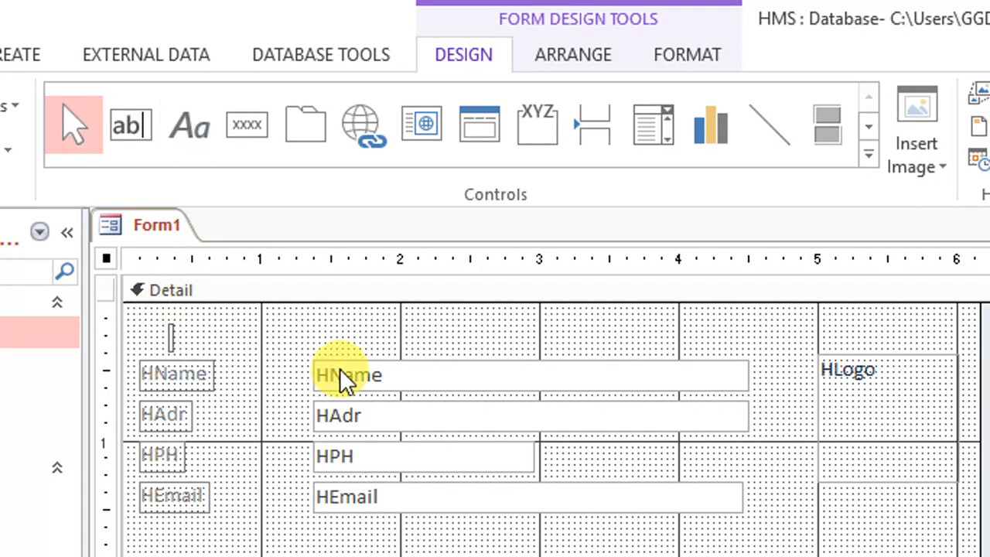
{"action": "type", "text": "Hospital"}
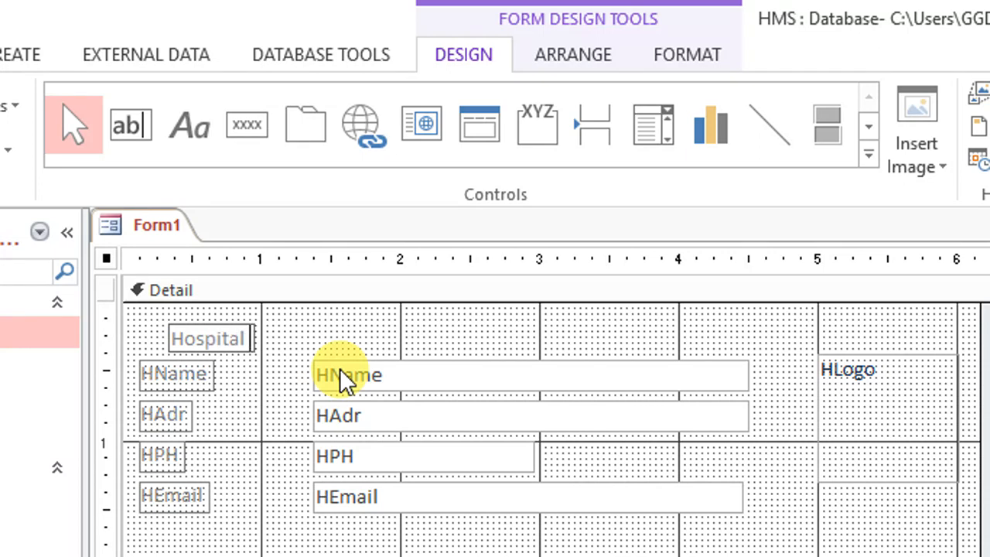
{"action": "type", "text": " Name"}
{"action": "left_click", "coordinate": [378, 349]}
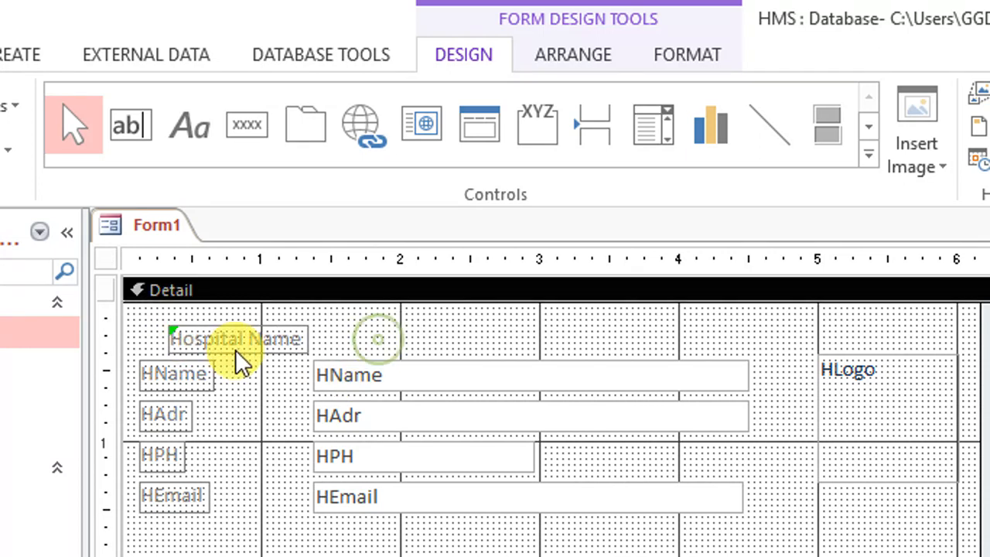
{"action": "left_click_drag", "start_coordinate": [230, 338], "coordinate": [199, 320]}
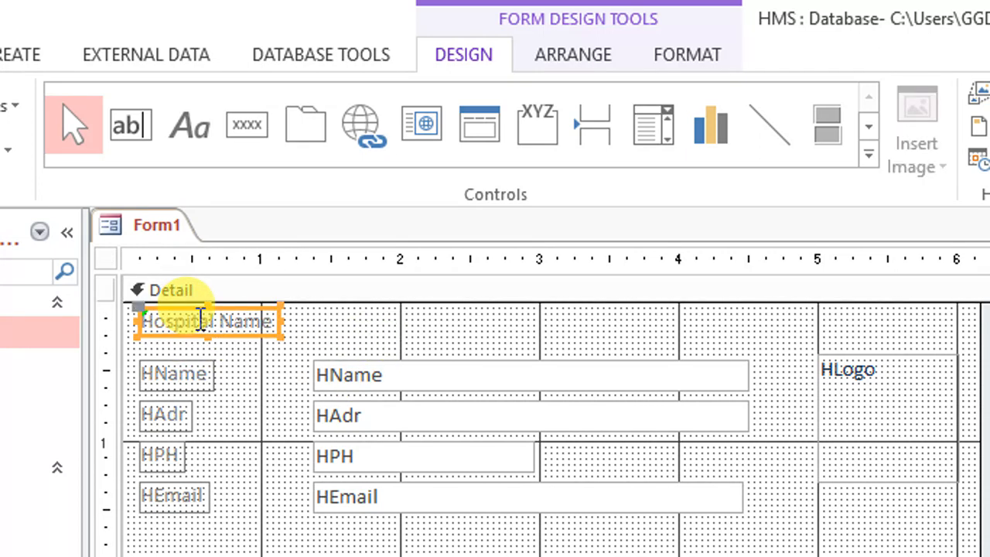
Format the Hospital Name title in Britannic Bold, size 20, and enlarge its label to about 4.3 inches wide
{"action": "left_click", "coordinate": [665, 55]}
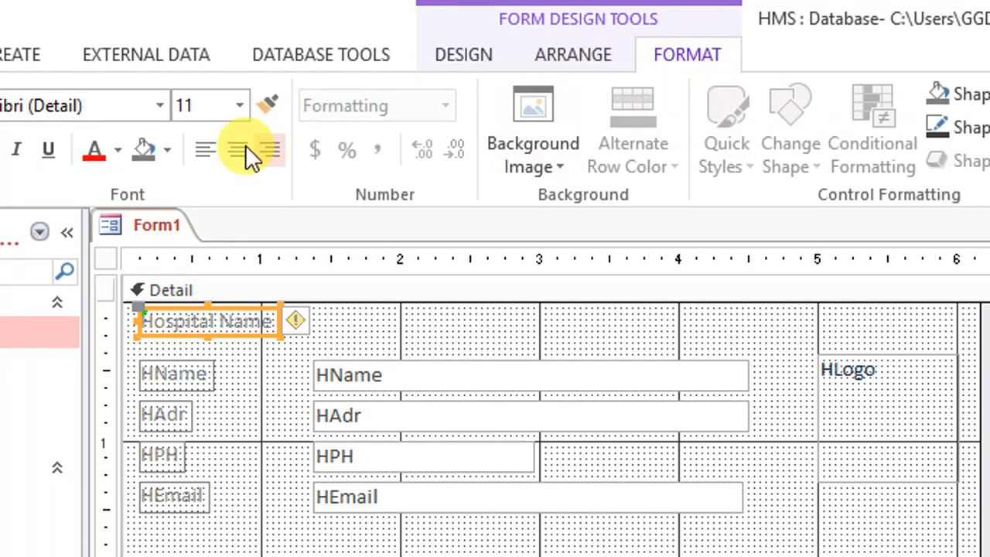
{"action": "left_click", "coordinate": [160, 112]}
{"action": "scroll", "coordinate": [174, 471], "scroll_direction": "down", "scroll_amount": 5}
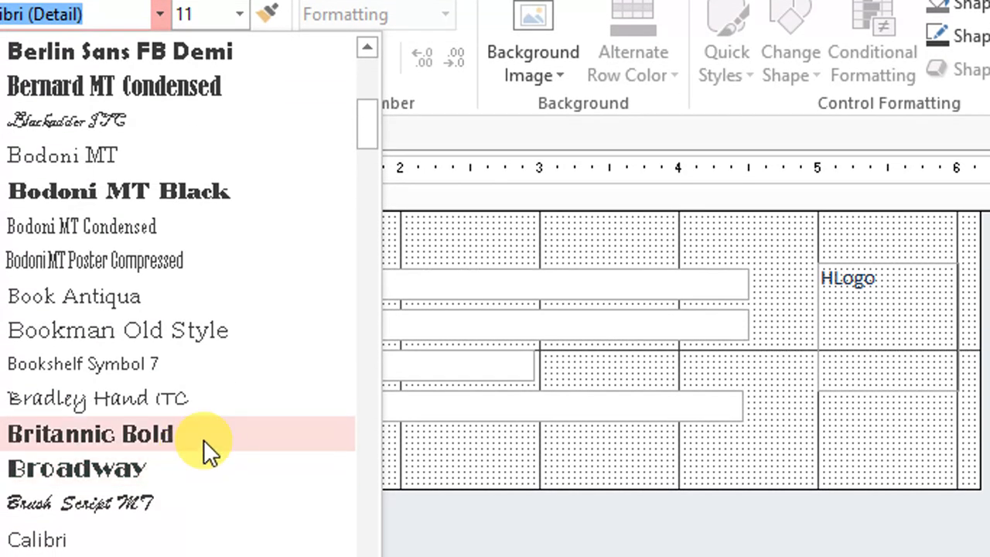
{"action": "left_click", "coordinate": [203, 438]}
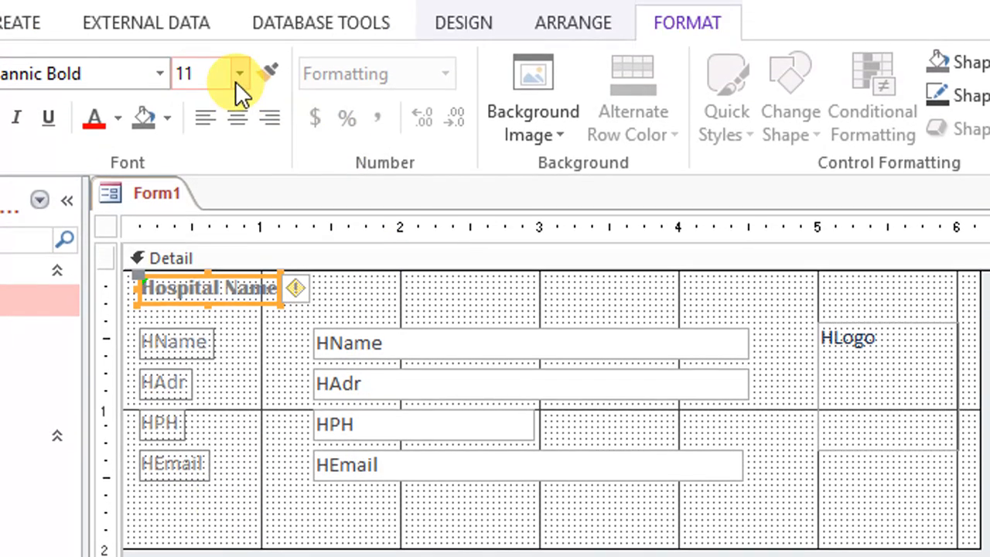
{"action": "left_click", "coordinate": [239, 14]}
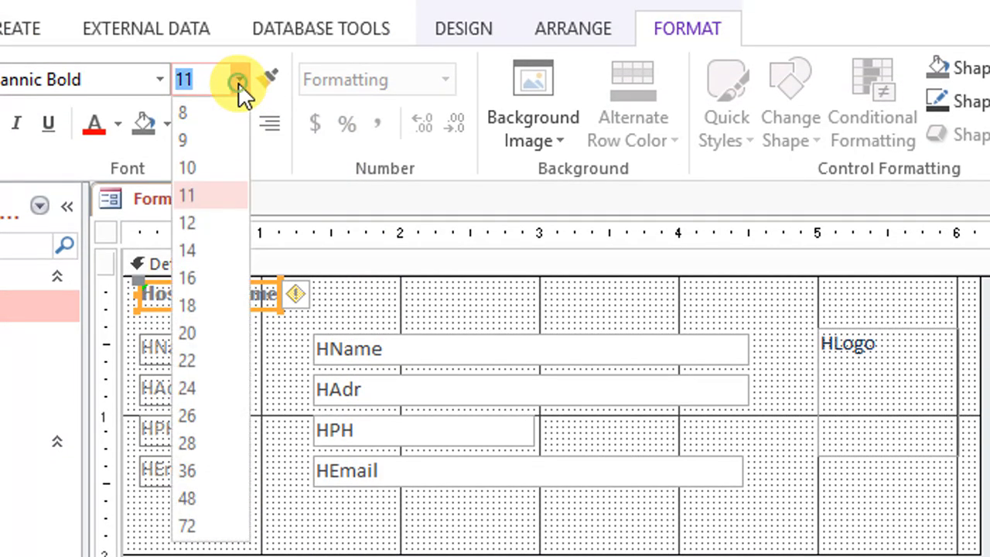
{"action": "left_click", "coordinate": [209, 333]}
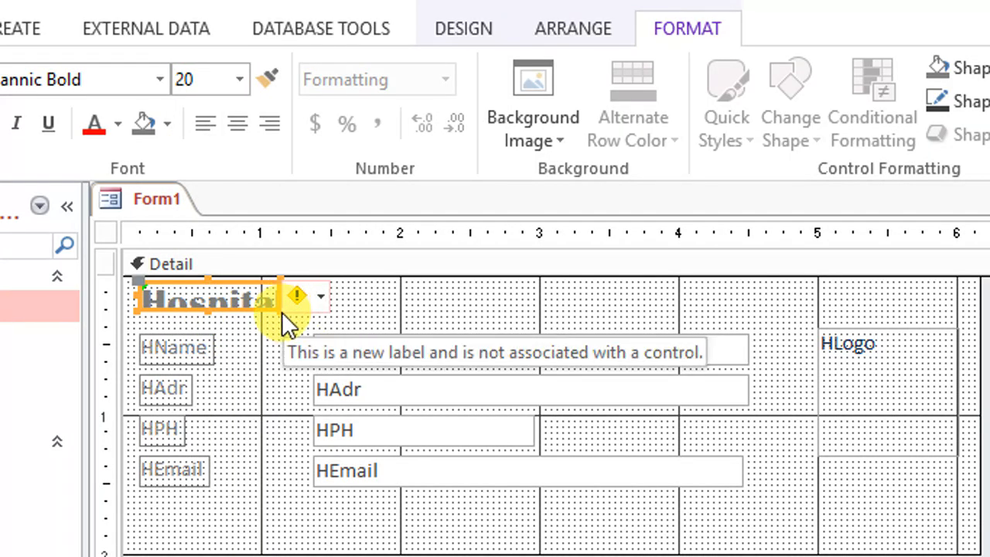
{"action": "left_click_drag", "start_coordinate": [279, 308], "coordinate": [744, 322]}
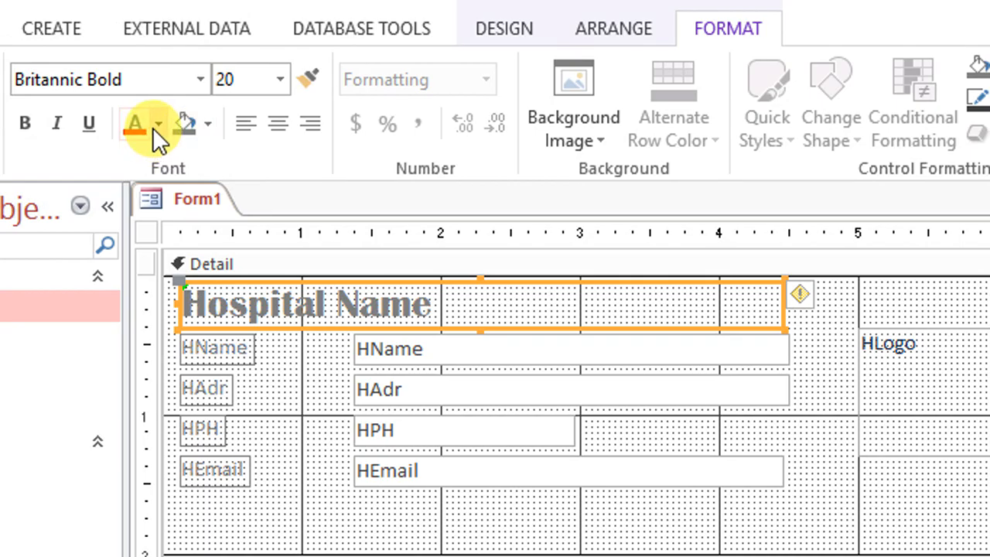
Set the Hospital Name title's font color to light blue
{"action": "left_click", "coordinate": [157, 125]}
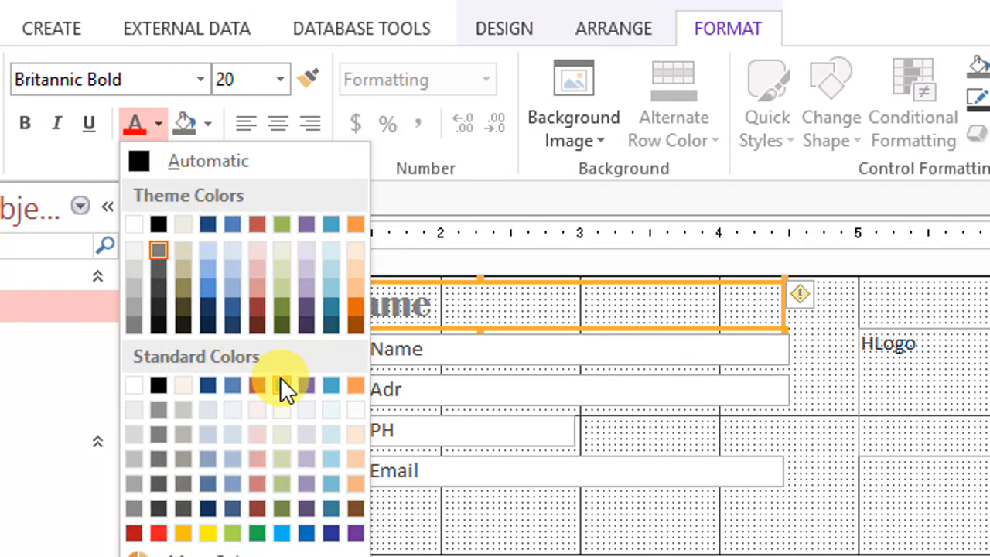
{"action": "left_click", "coordinate": [281, 384]}
{"action": "left_click", "coordinate": [161, 127]}
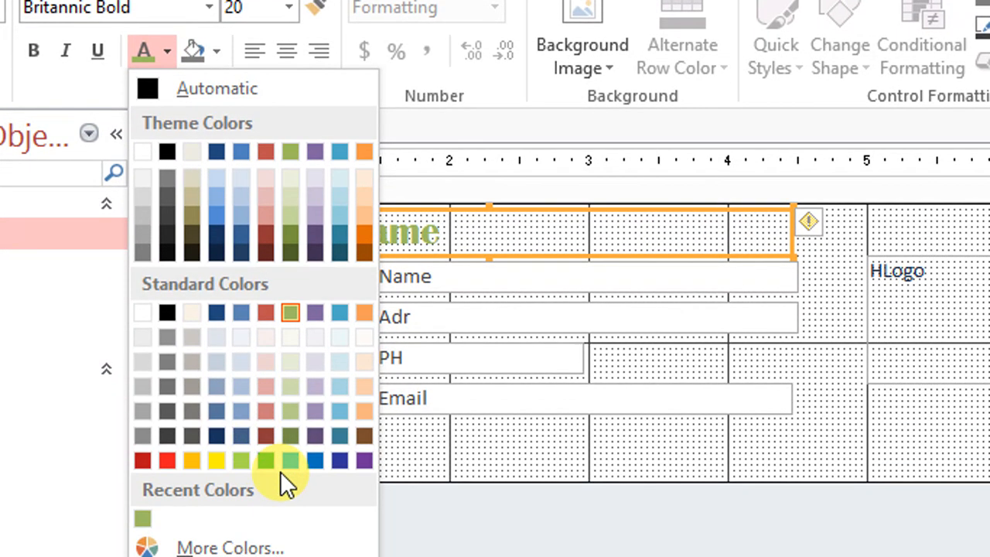
{"action": "left_click", "coordinate": [287, 536]}
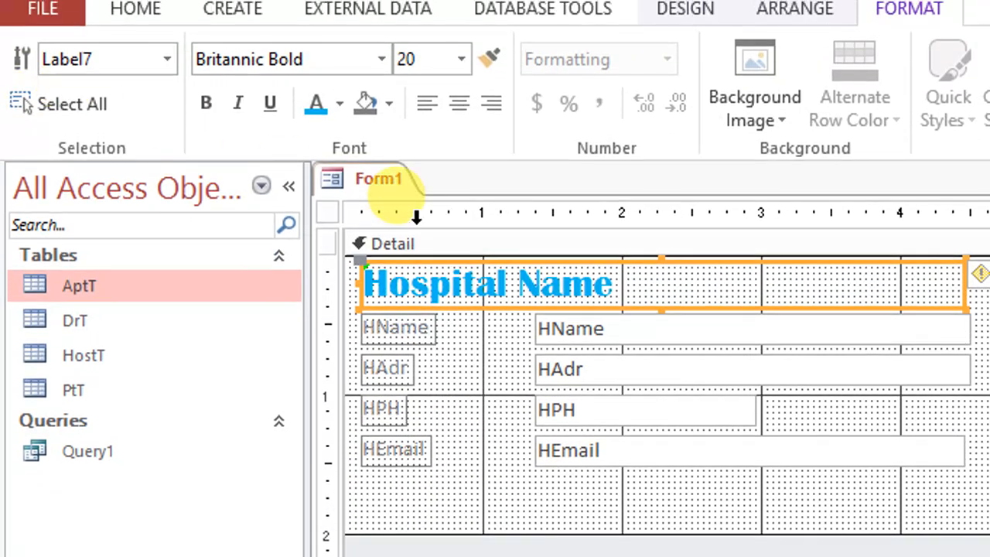
Preview the form with its new title in Form View and return to Design View
{"action": "right_click", "coordinate": [205, 130]}
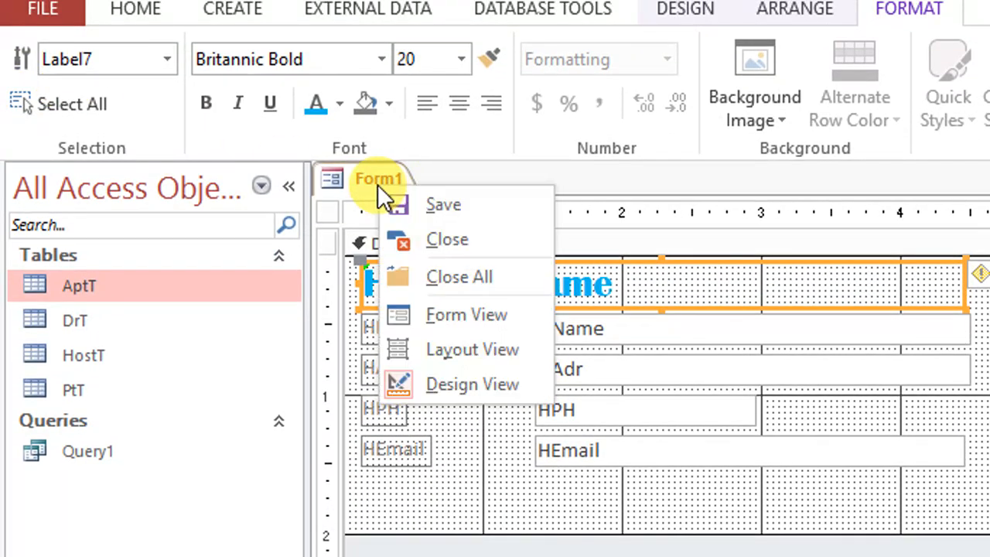
{"action": "left_click", "coordinate": [474, 320]}
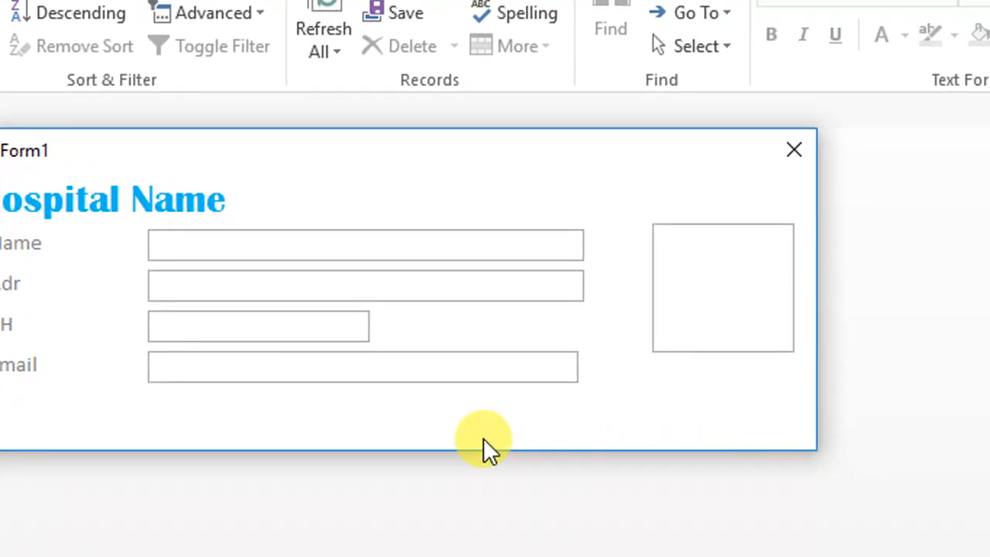
{"action": "right_click", "coordinate": [387, 199]}
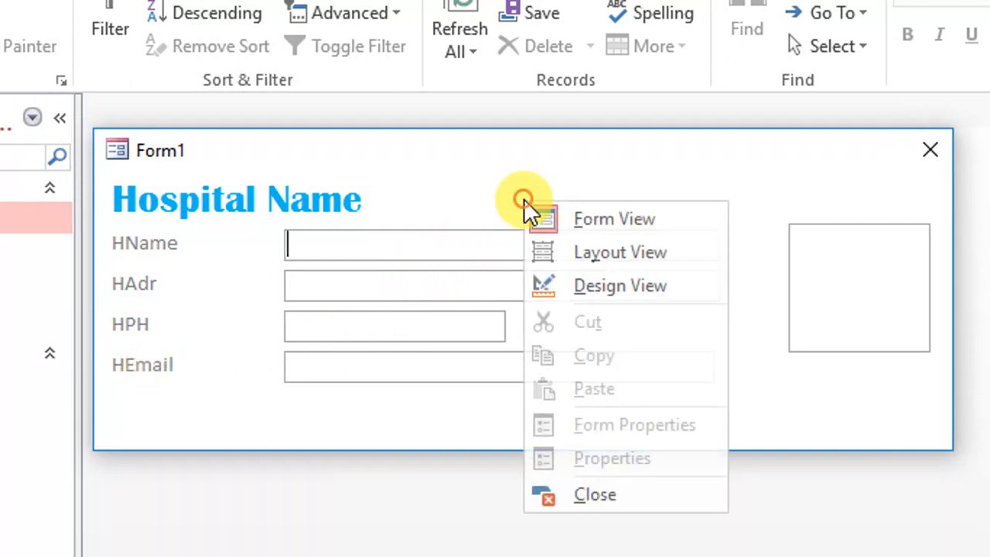
{"action": "left_click", "coordinate": [622, 286]}
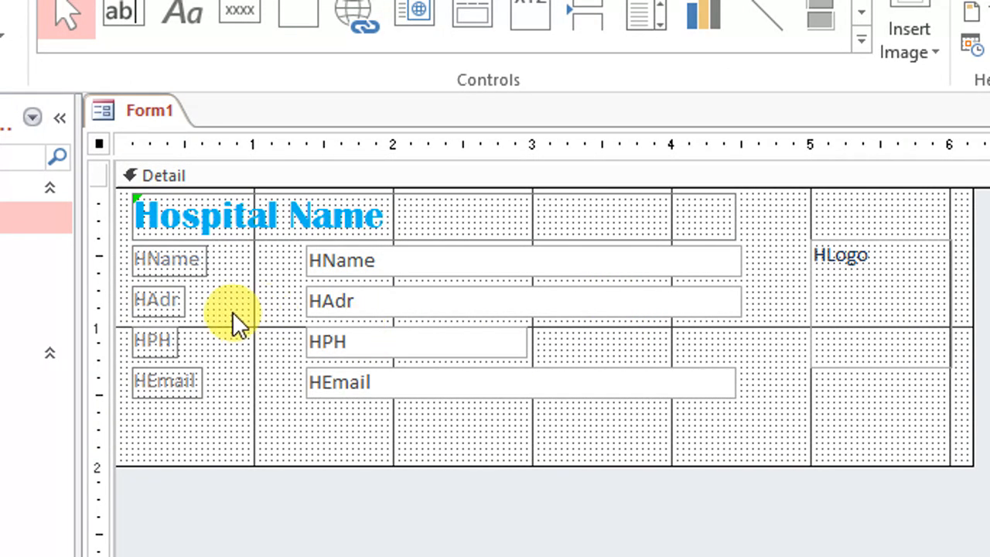
{"action": "right_click", "coordinate": [394, 429]}
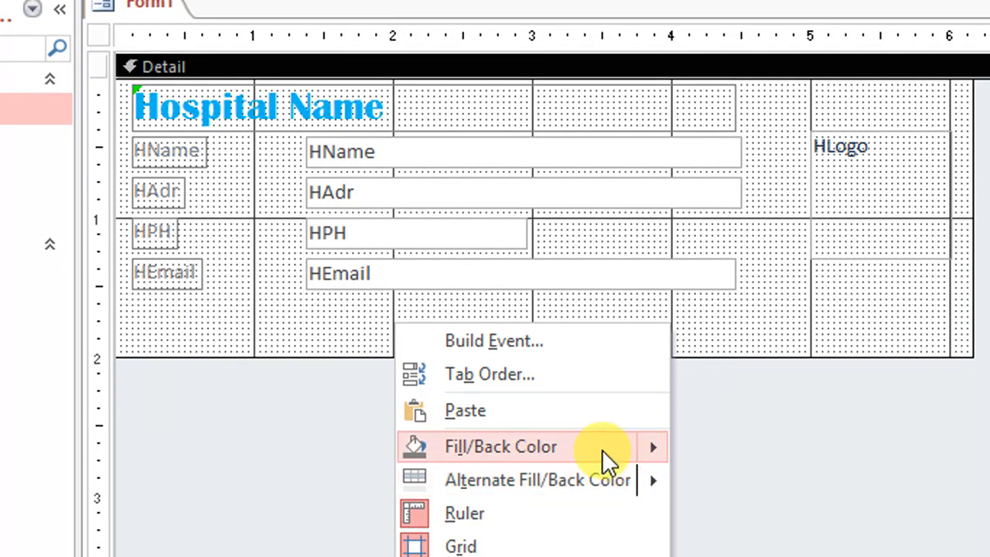
{"action": "mouse_move", "coordinate": [612, 451]}
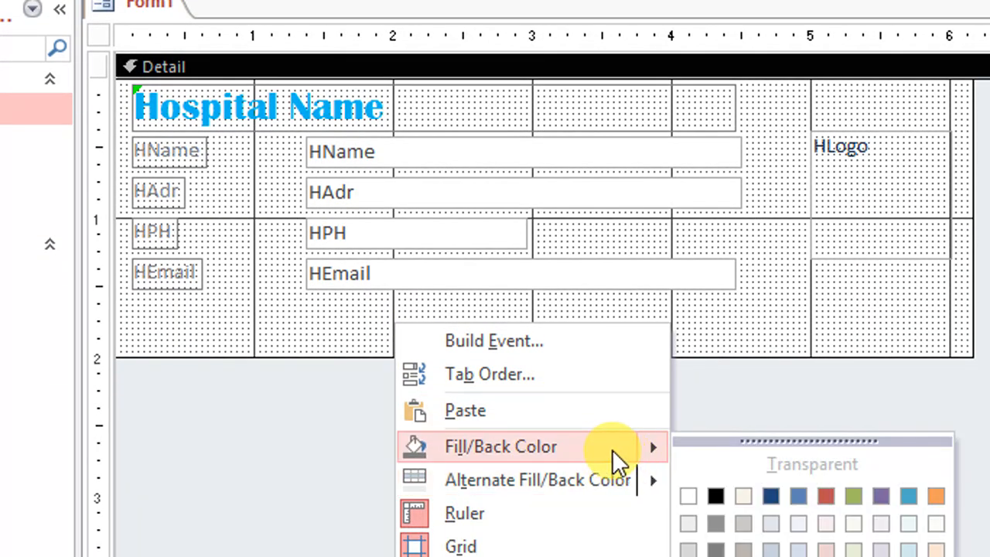
{"action": "right_click", "coordinate": [541, 272]}
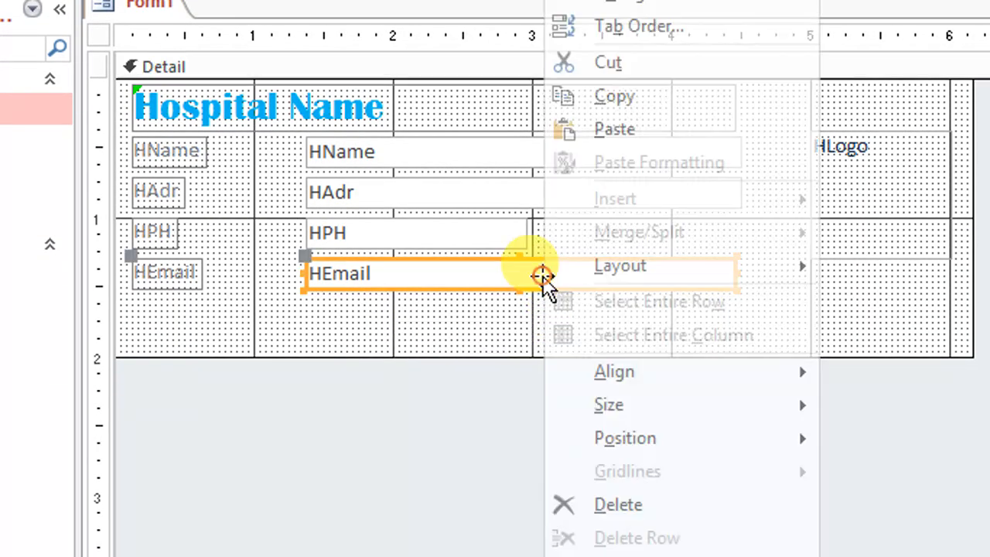
{"action": "right_click", "coordinate": [181, 273]}
Add the Form Header and Form Footer sections to the form
{"action": "right_click", "coordinate": [525, 333]}
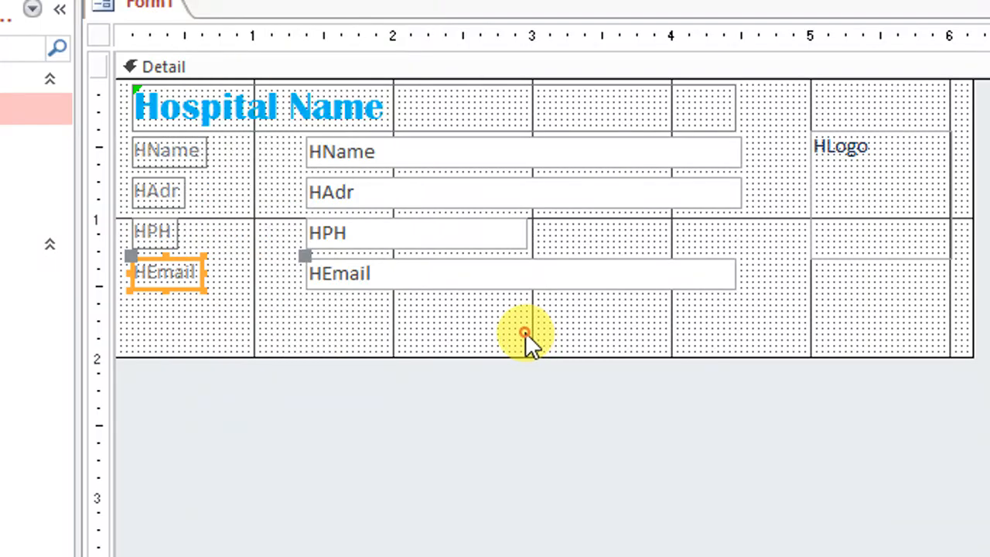
{"action": "mouse_move", "coordinate": [785, 499]}
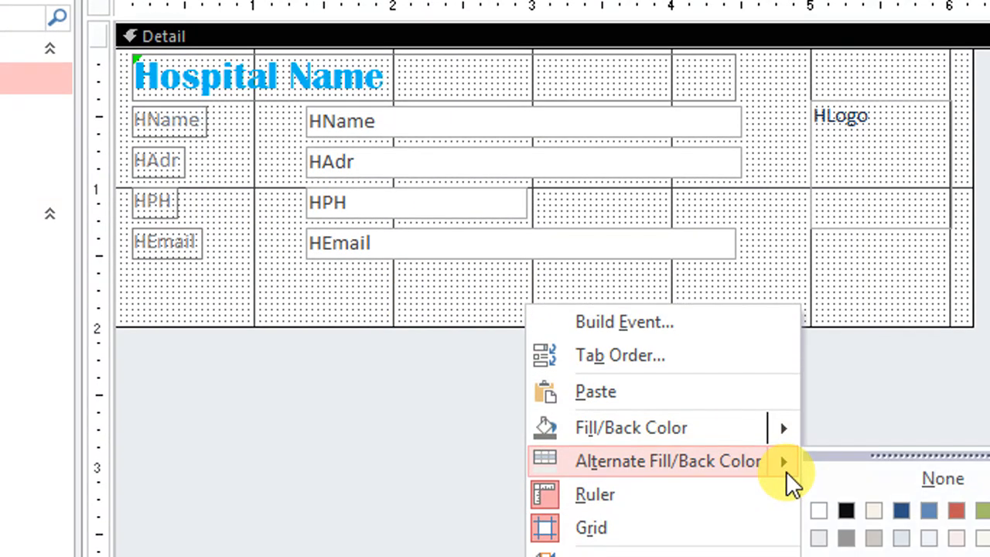
{"action": "mouse_move", "coordinate": [784, 433]}
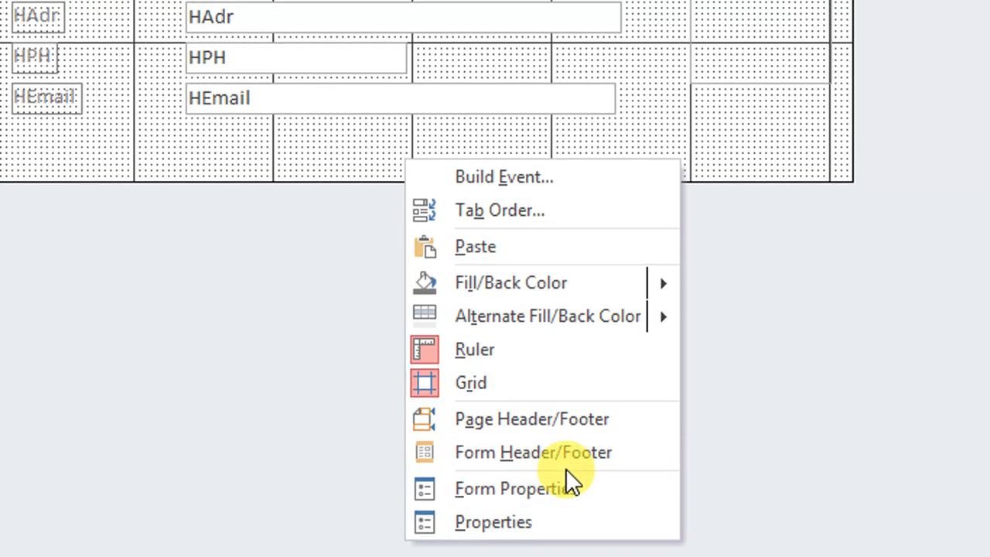
{"action": "left_click", "coordinate": [590, 457]}
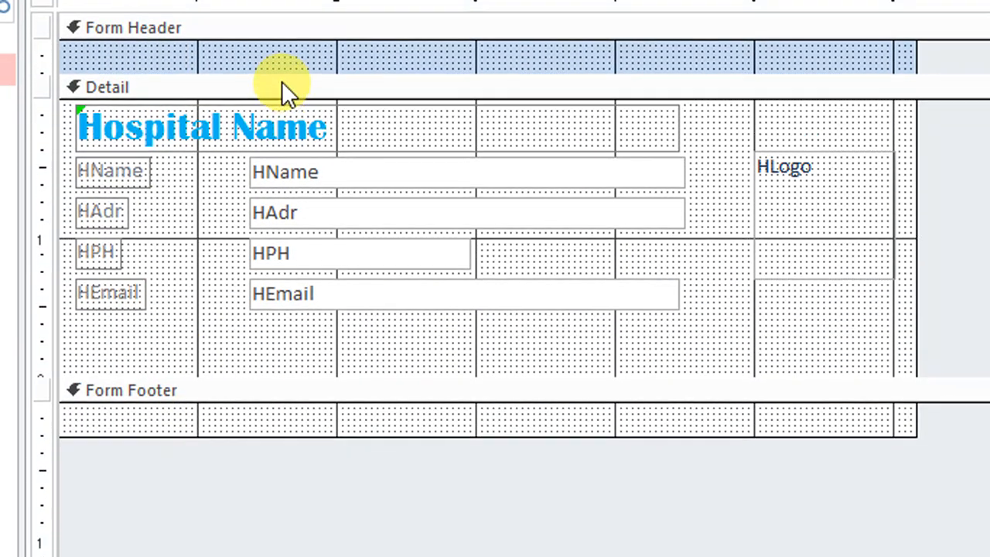
Fill the Form Header and Form Footer backgrounds with the same light purple
{"action": "right_click", "coordinate": [274, 57]}
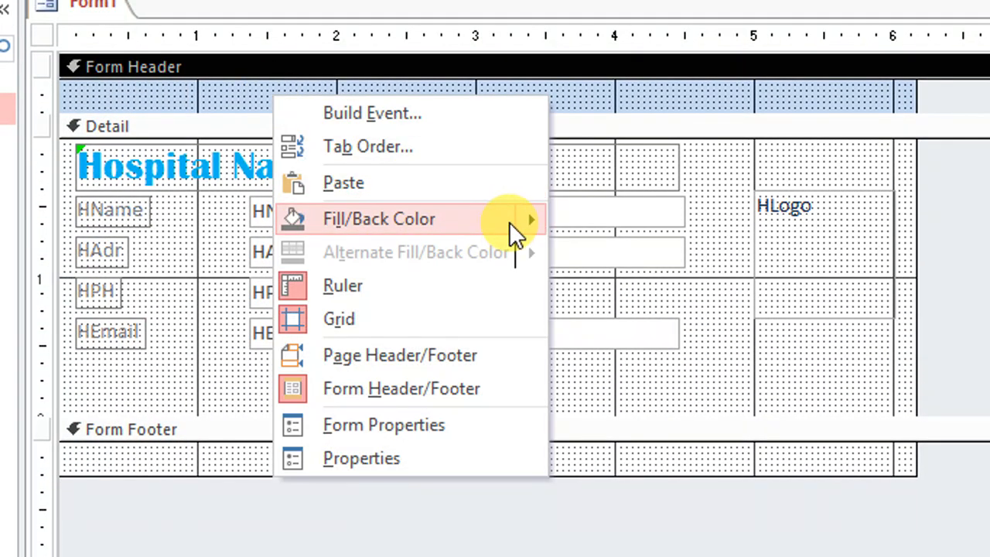
{"action": "mouse_move", "coordinate": [509, 221]}
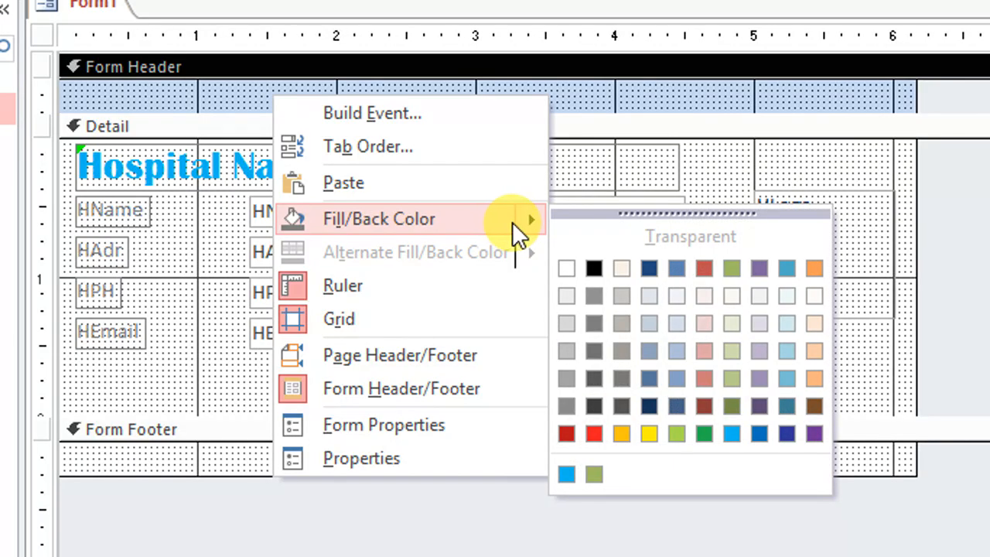
{"action": "left_click", "coordinate": [766, 328]}
{"action": "right_click", "coordinate": [522, 454]}
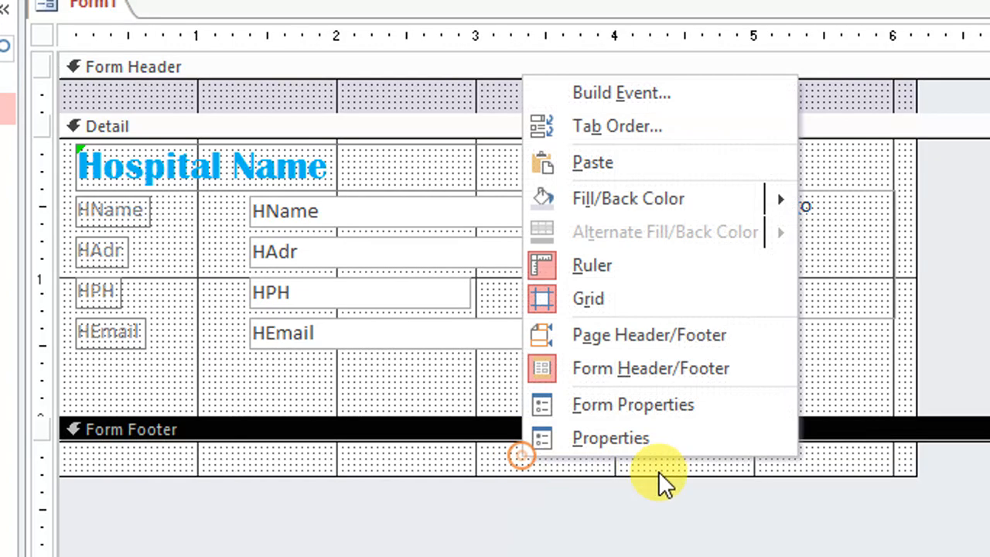
{"action": "left_click", "coordinate": [665, 199]}
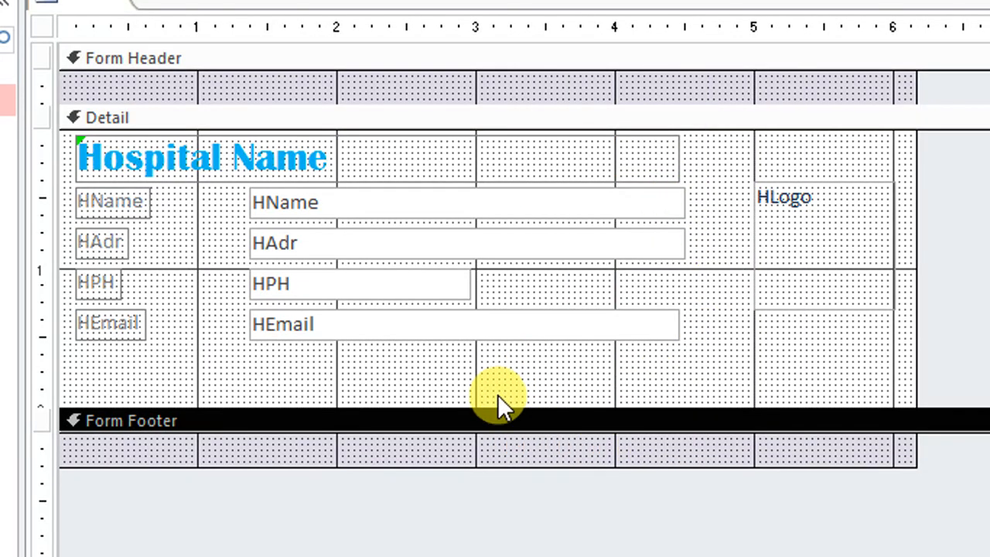
Move the Hospital Name title into the Form Header and tighten the Detail section around the fields to about 1.25 inches
{"action": "left_click_drag", "start_coordinate": [502, 406], "coordinate": [498, 353]}
{"action": "left_click_drag", "start_coordinate": [154, 155], "coordinate": [128, 87]}
Change the HName field label's caption to "Hospital Name"
{"action": "left_click", "coordinate": [193, 170]}
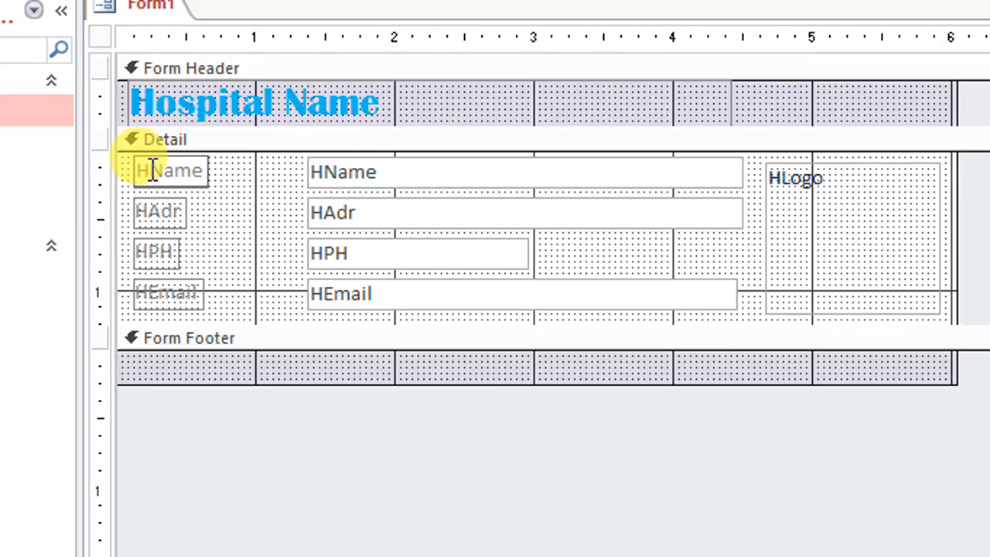
{"action": "type", "text": "osp"}
{"action": "type", "text": "ital"}
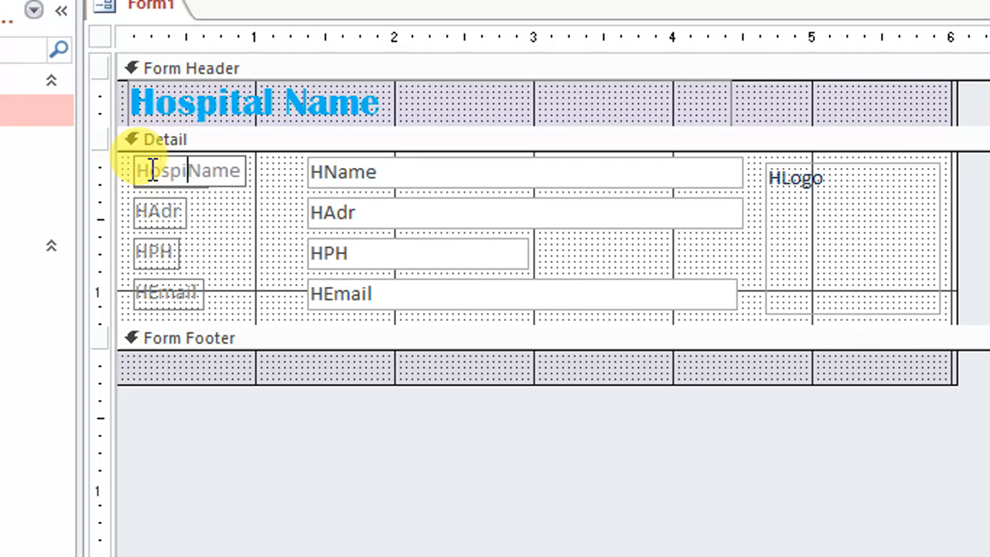
Change the HAdr field label's caption to "Adress"
{"action": "left_click", "coordinate": [161, 213]}
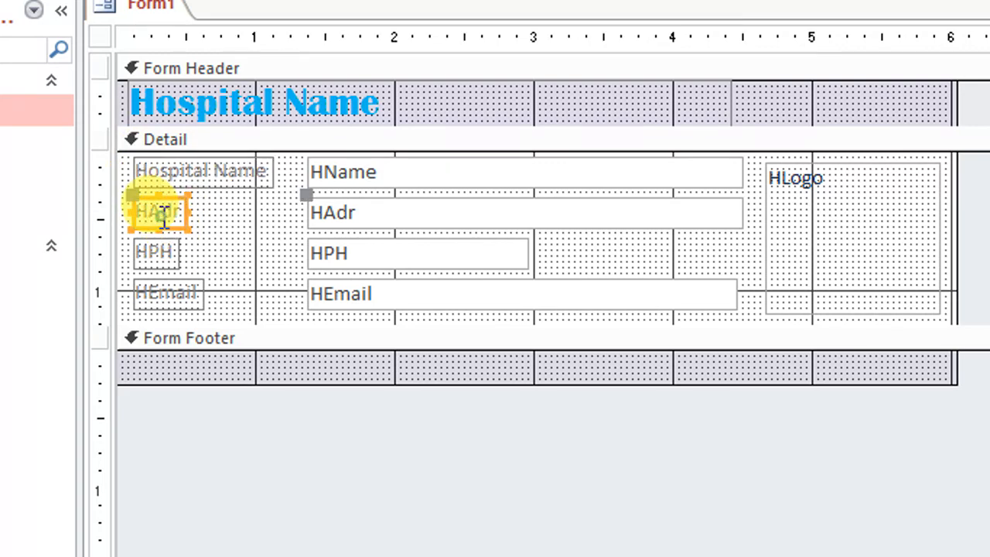
{"action": "left_click", "coordinate": [163, 213]}
{"action": "key", "text": "BackSpace"}
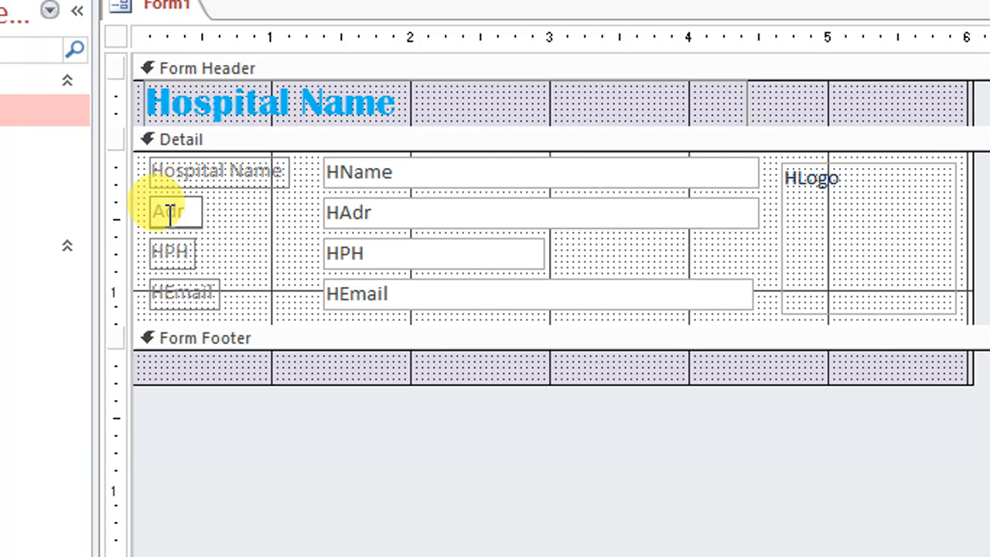
{"action": "type", "text": "ess"}
Change the HPH field label's caption to "Ph #"
{"action": "left_click", "coordinate": [181, 250]}
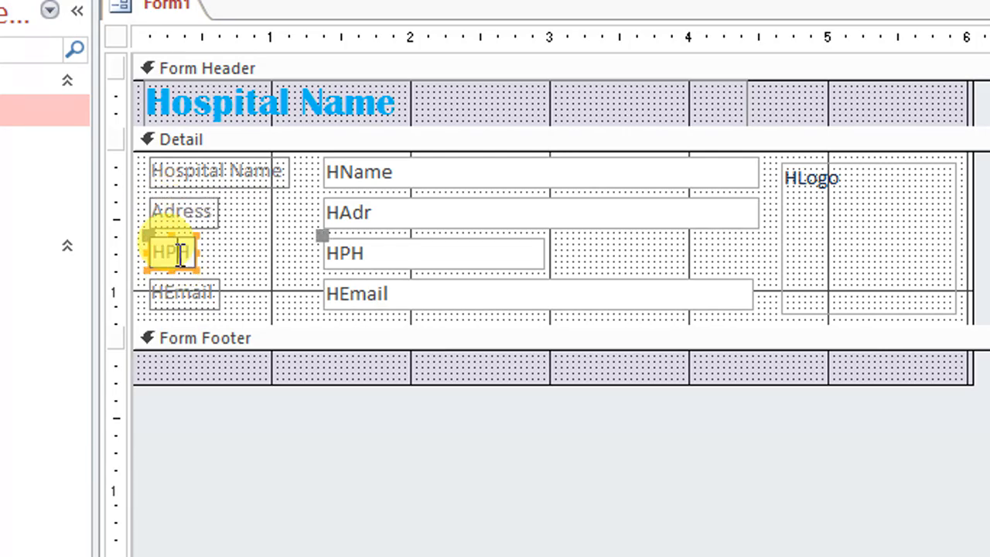
{"action": "left_click", "coordinate": [185, 253]}
{"action": "left_click_drag", "start_coordinate": [181, 250], "coordinate": [155, 255]}
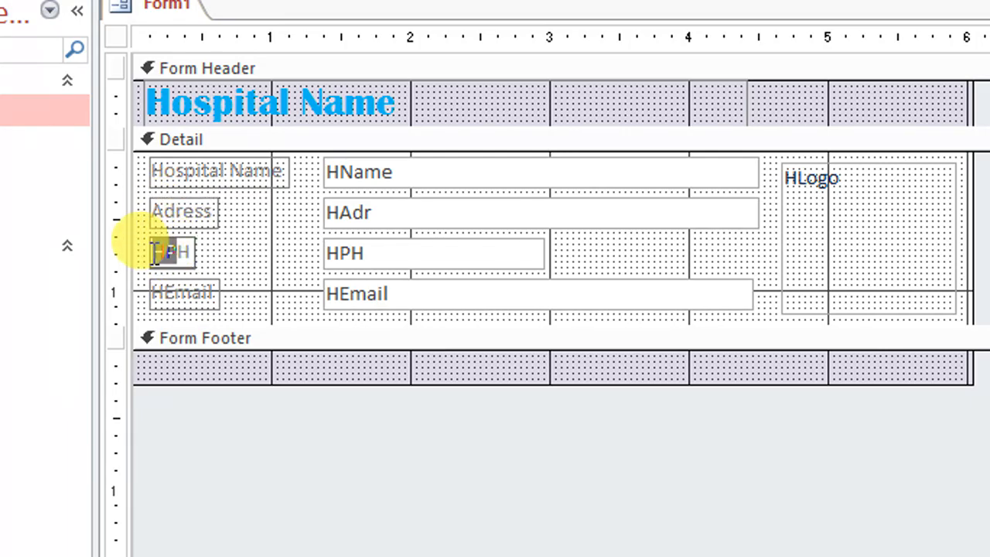
{"action": "key", "text": "BackSpace"}
{"action": "type", "text": "Ph"}
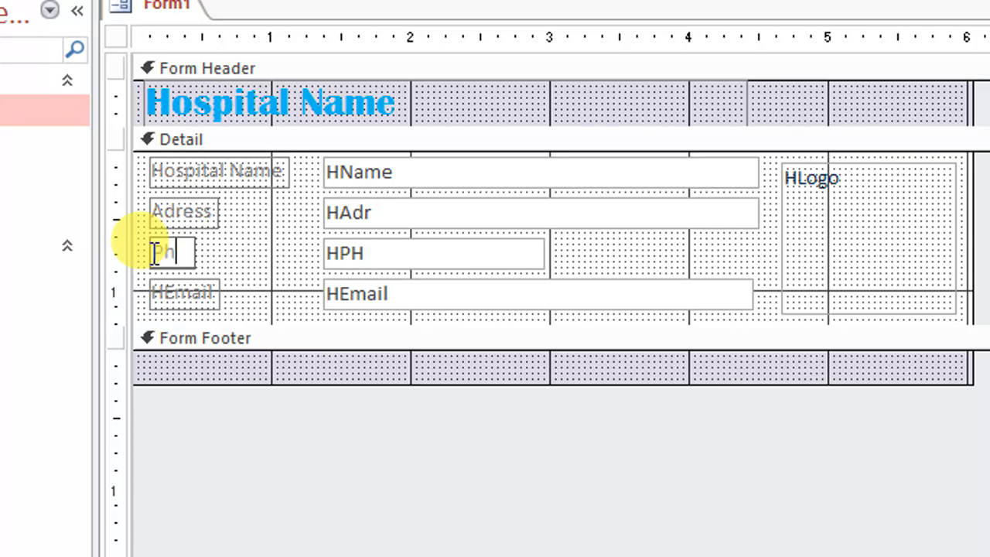
{"action": "type", "text": " #"}
Change the HEmail field label's caption to "Email"
{"action": "left_click", "coordinate": [197, 293]}
{"action": "left_click", "coordinate": [165, 292]}
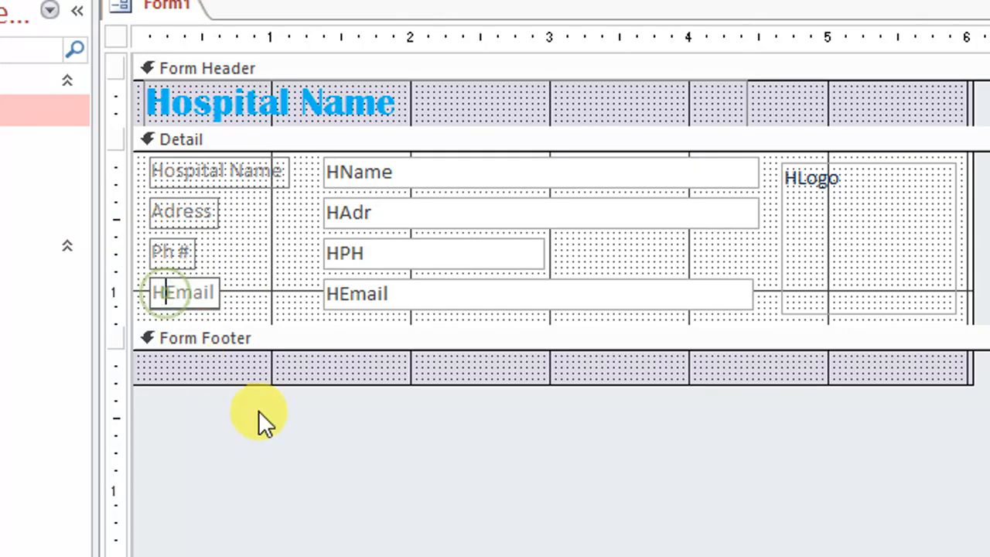
{"action": "key", "text": "BackSpace"}
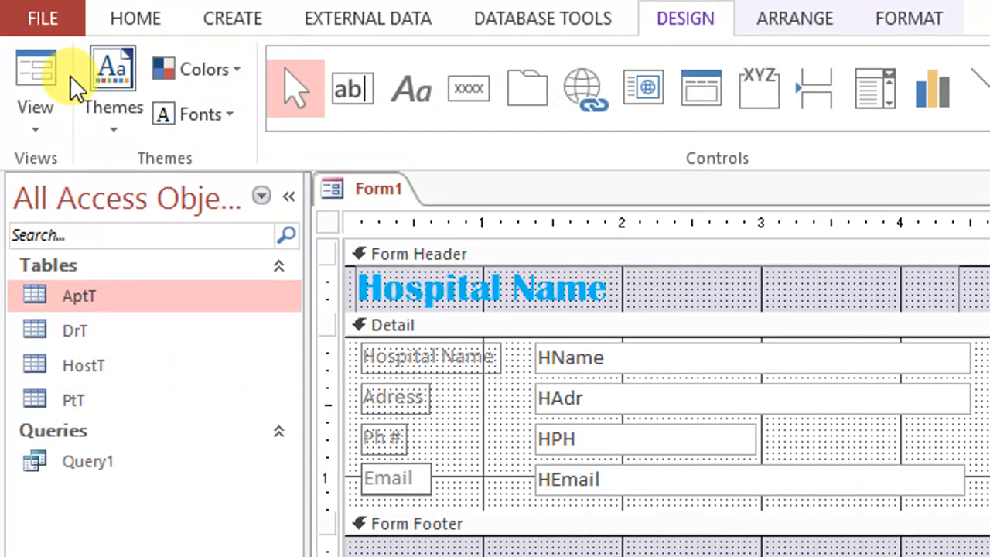
Preview the dialog in Form View and save the form under the name HospH
{"action": "left_click", "coordinate": [46, 82]}
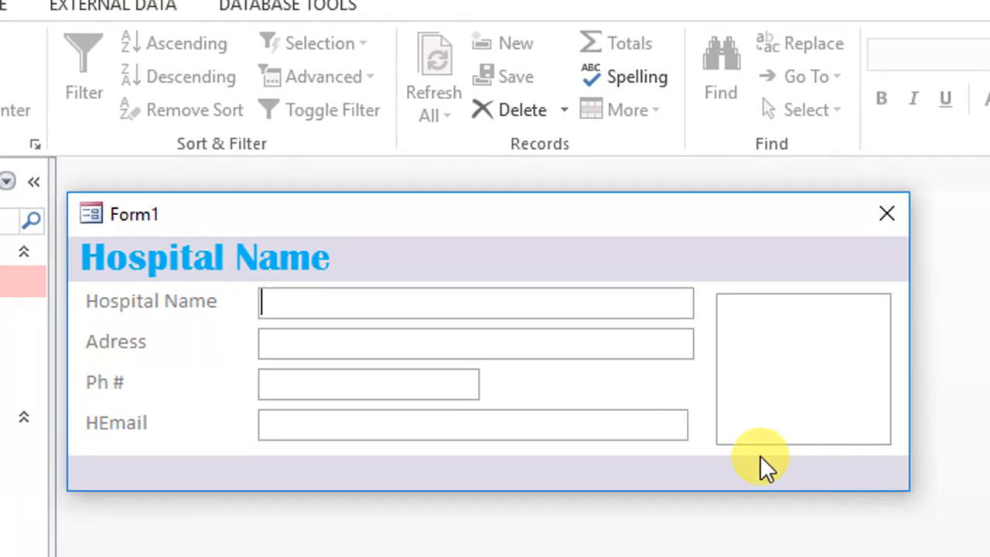
{"action": "left_click_drag", "start_coordinate": [549, 222], "coordinate": [697, 202]}
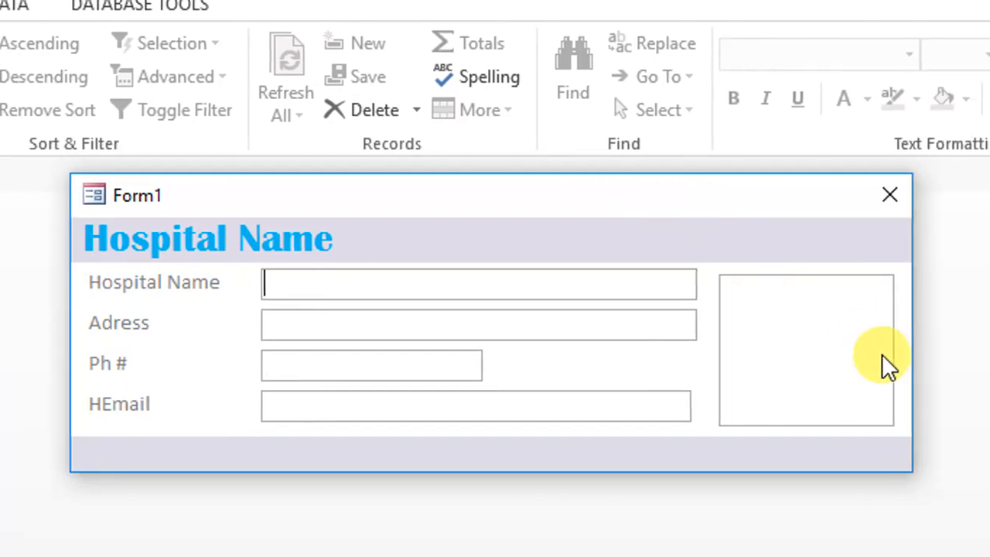
{"action": "right_click", "coordinate": [387, 205]}
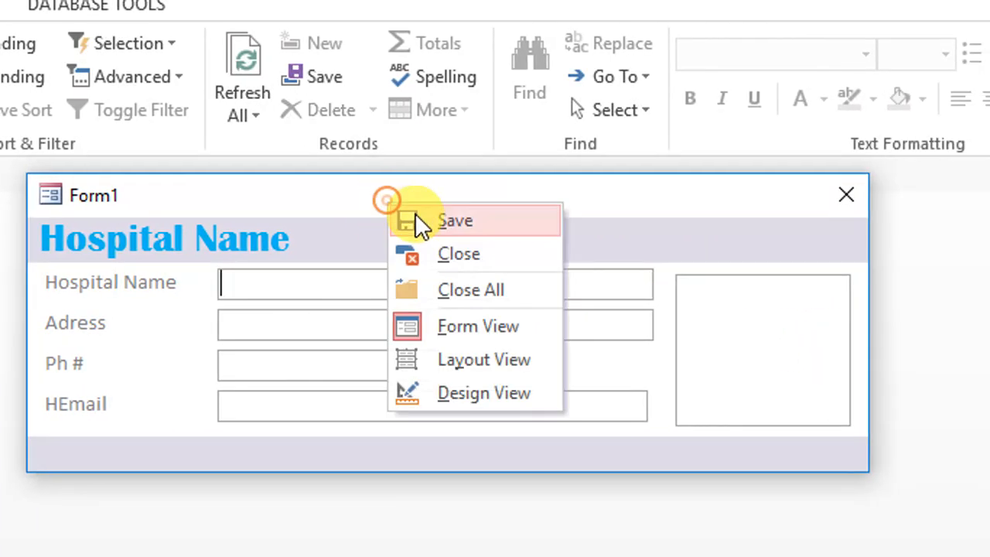
{"action": "left_click", "coordinate": [415, 219]}
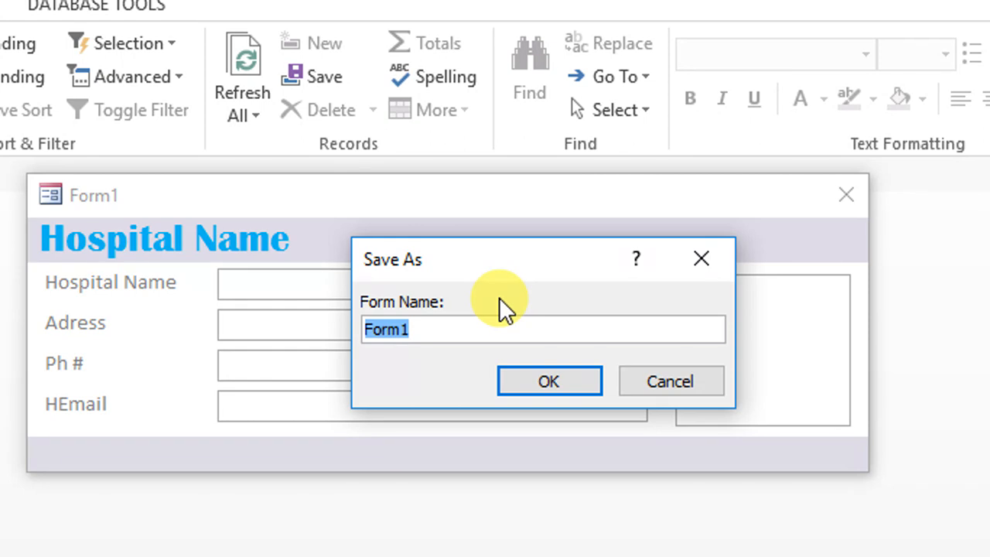
{"action": "type", "text": "HospH"}
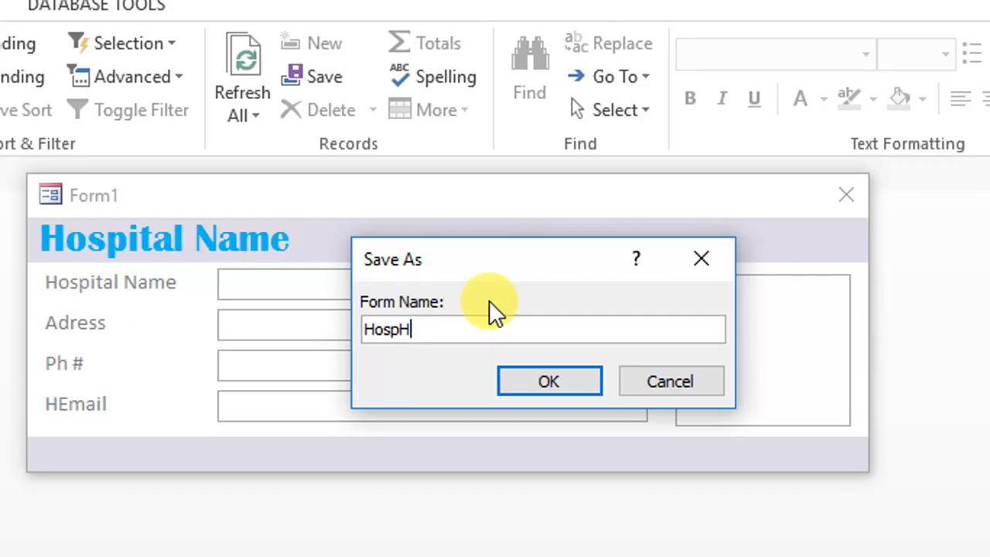
{"action": "left_click", "coordinate": [530, 377]}
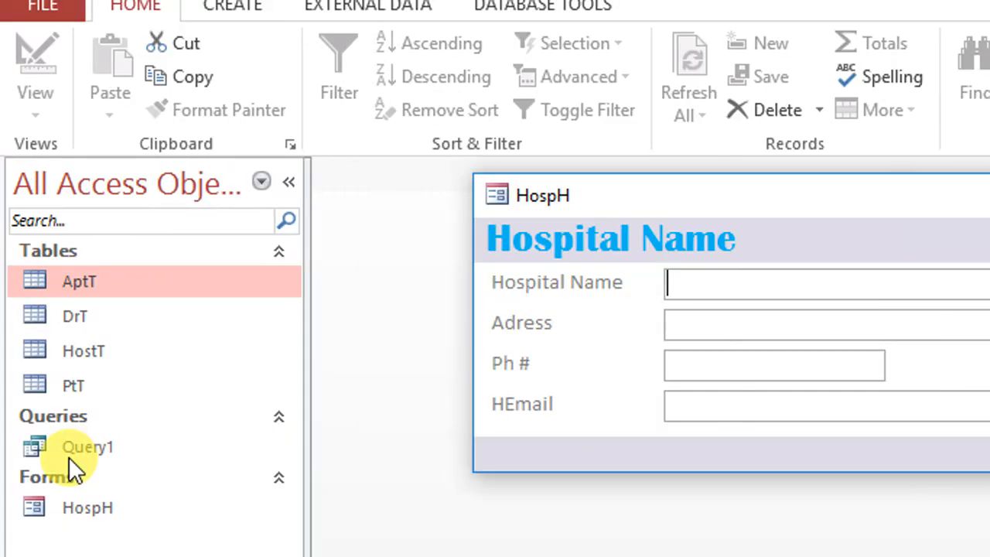
Close the HospH form
{"action": "right_click", "coordinate": [638, 187]}
{"action": "left_click", "coordinate": [667, 197]}
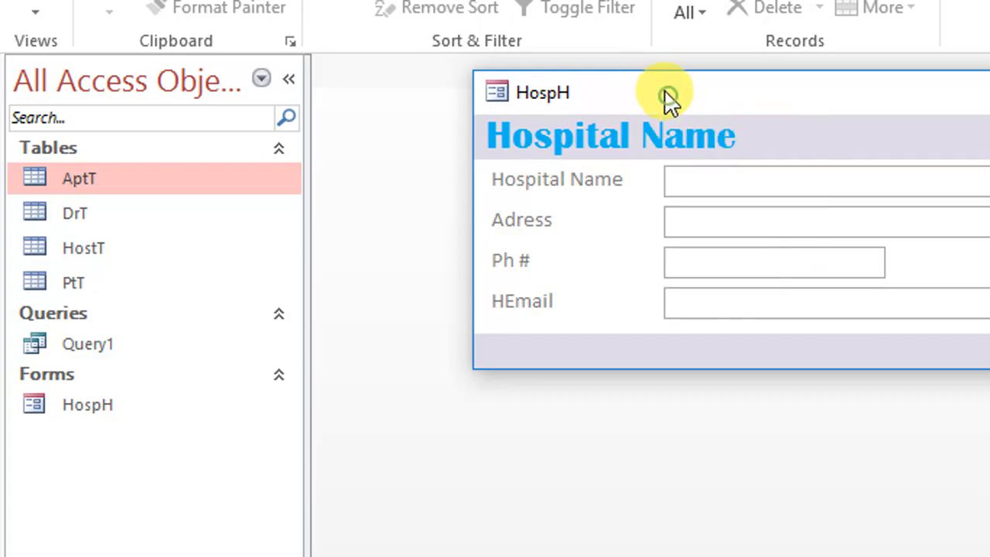
{"action": "right_click", "coordinate": [665, 93]}
{"action": "left_click", "coordinate": [695, 145]}
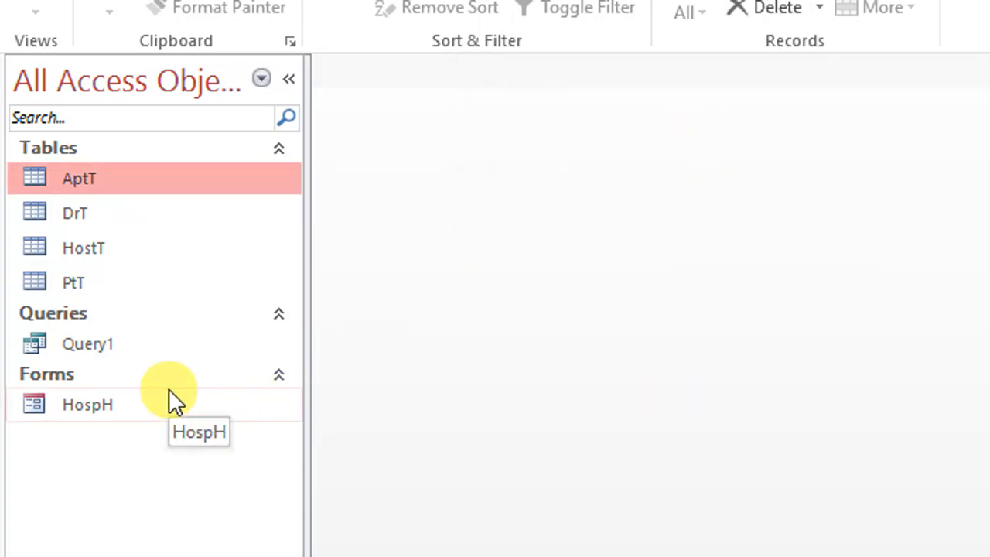
Duplicate the HospH form as a new form named DrF
{"action": "left_click", "coordinate": [129, 411]}
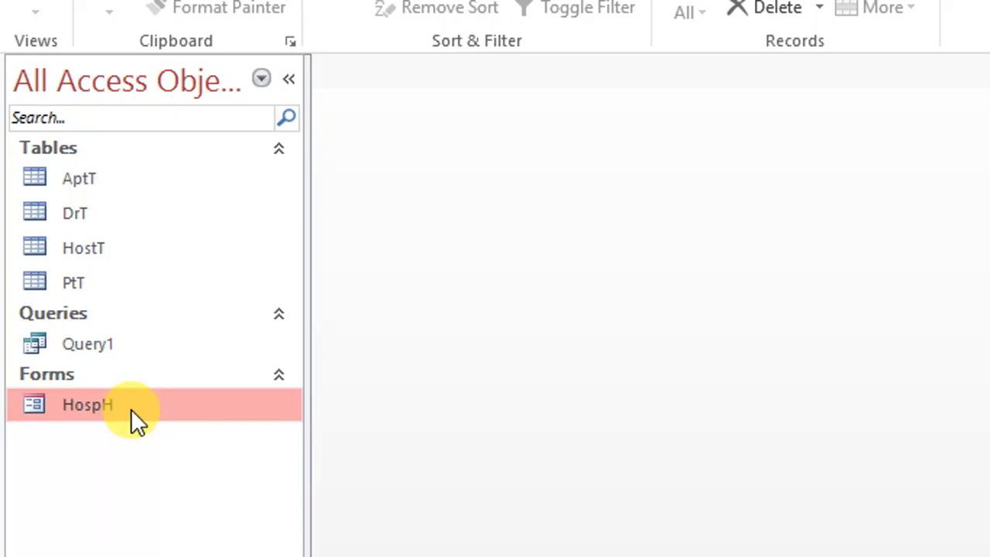
{"action": "key", "text": "ctrl+c"}
{"action": "key", "text": "ctrl+v"}
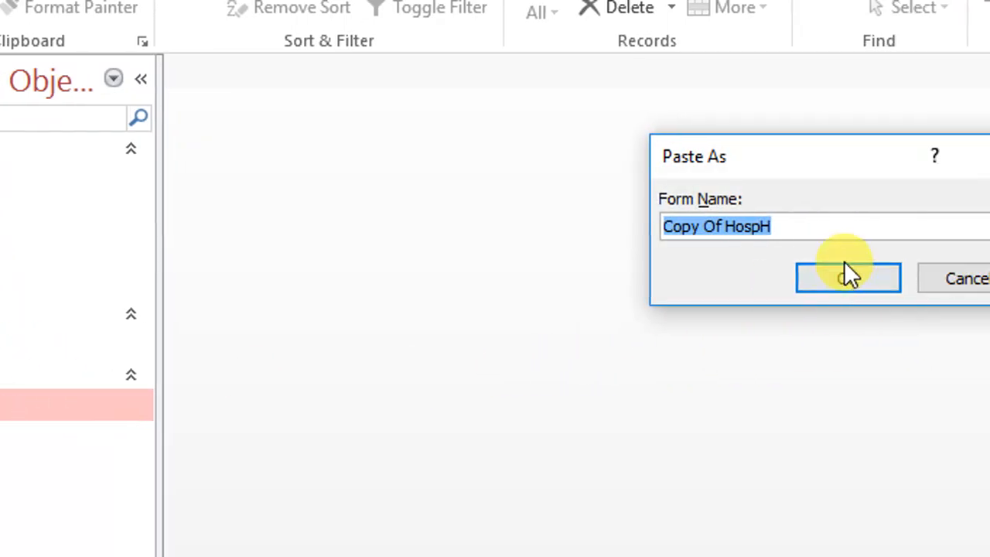
{"action": "type", "text": "DrF"}
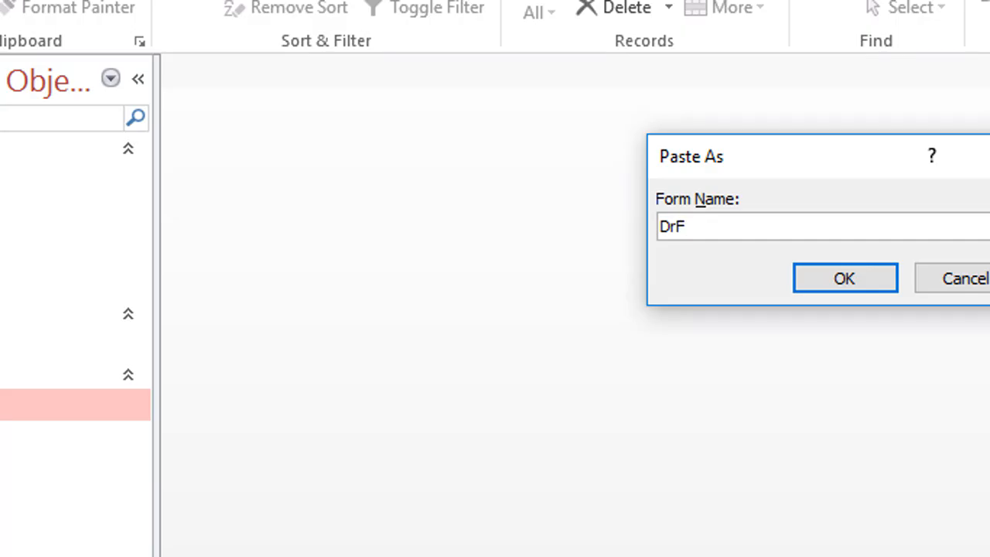
{"action": "left_click", "coordinate": [842, 278]}
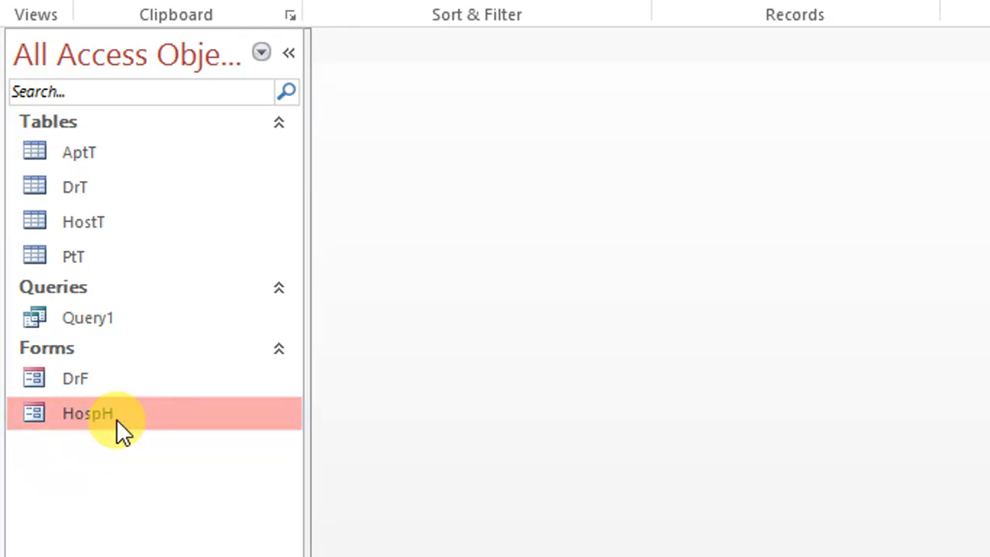
Open the DrF form in Design View and change its header title to "Dr Form"
{"action": "right_click", "coordinate": [83, 378]}
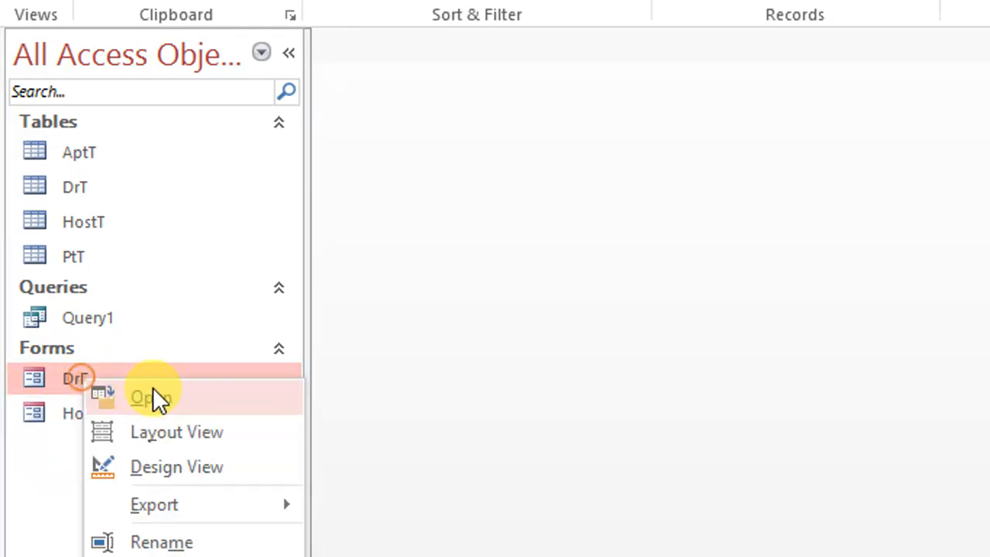
{"action": "left_click", "coordinate": [198, 461]}
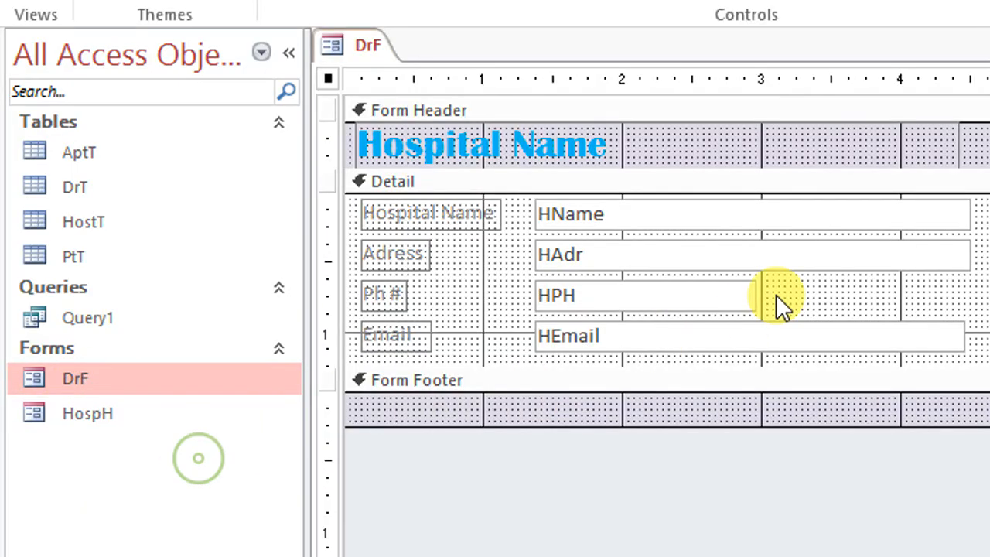
{"action": "left_click", "coordinate": [517, 146]}
{"action": "left_click", "coordinate": [504, 143]}
{"action": "double_click", "coordinate": [503, 143]}
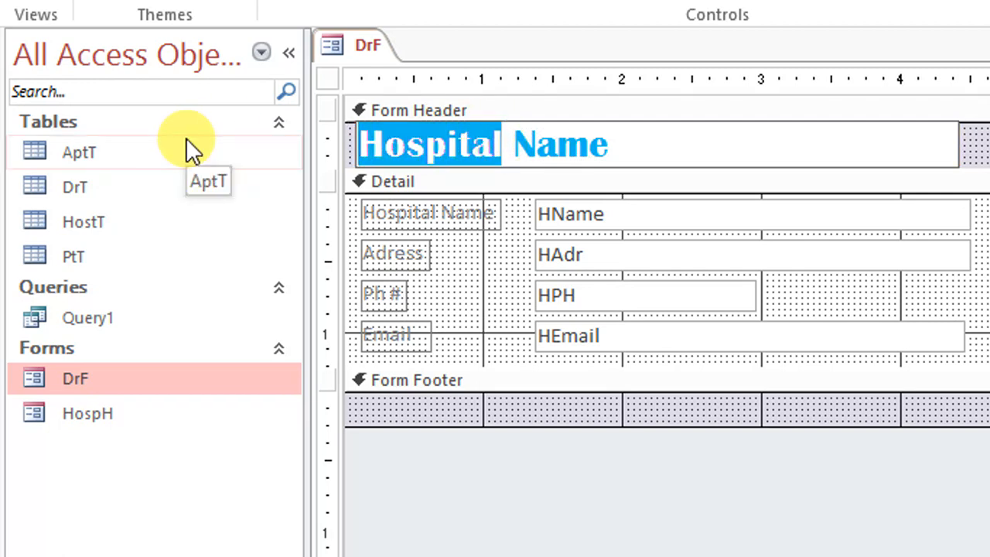
{"action": "type", "text": "Dr"}
{"action": "type", "text": " Form"}
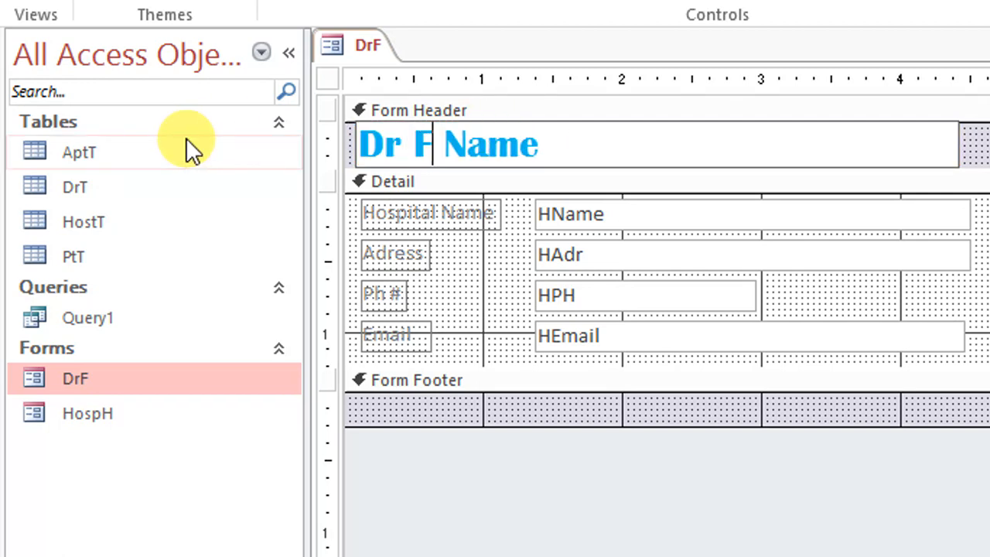
{"action": "key", "text": "Delete"}
{"action": "key", "text": "Delete"}
{"action": "key", "text": "Delete"}
{"action": "key", "text": "Delete"}
{"action": "key", "text": "Delete"}
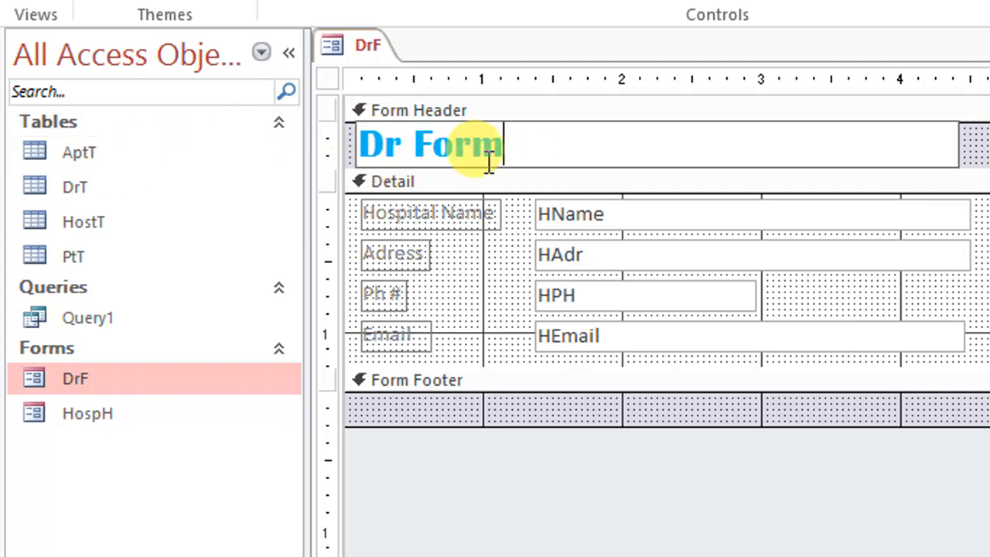
Insert "Registration" into the header title so that it reads "Dr Registration Form"
{"action": "left_click", "coordinate": [422, 152]}
{"action": "type", "text": "r"}
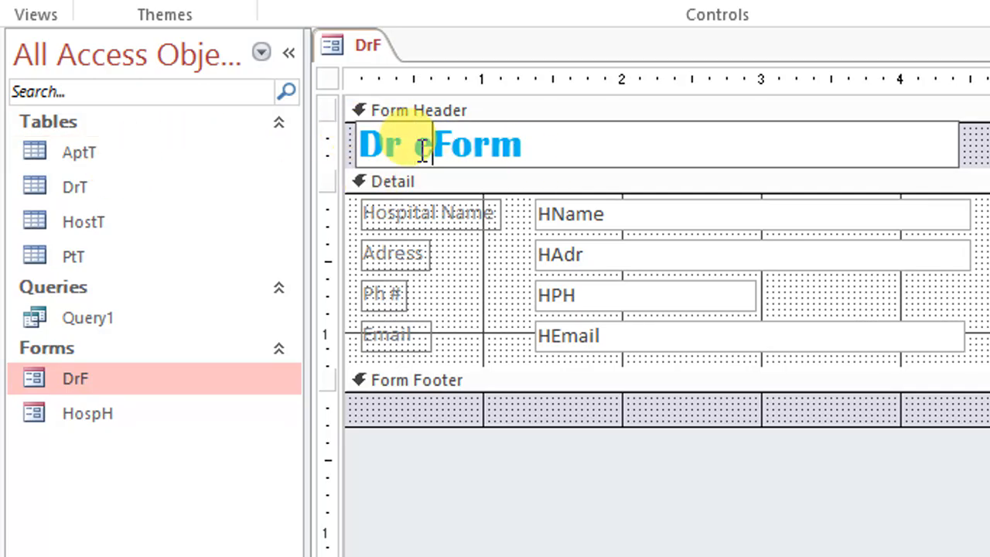
{"action": "key", "text": "BackSpace"}
{"action": "type", "text": "Registration"}
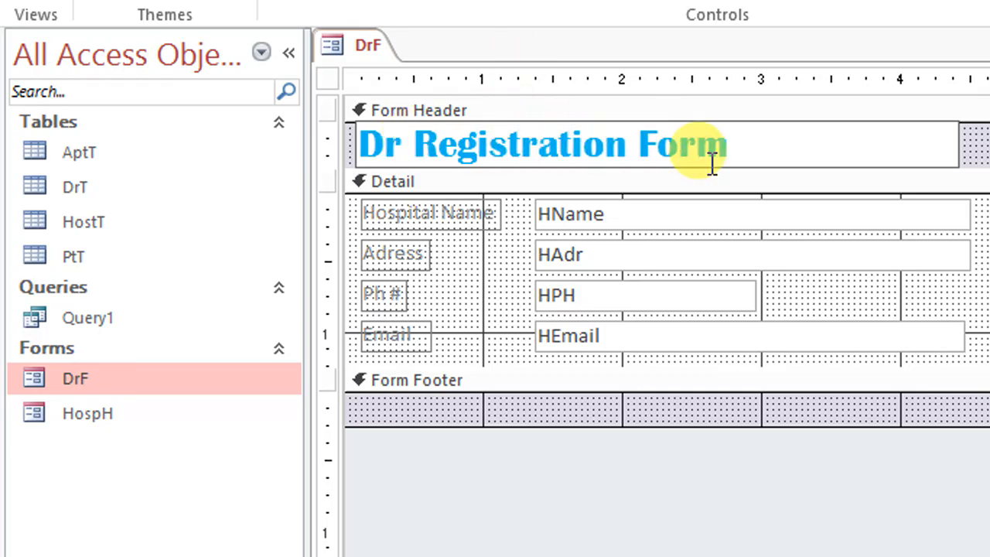
{"action": "left_click", "coordinate": [828, 158]}
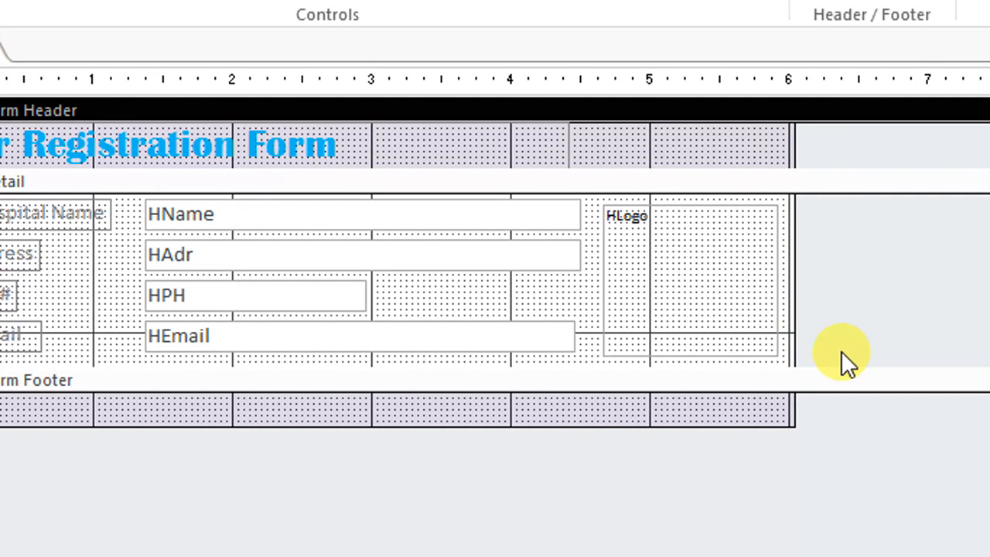
Delete all the hospital fields and labels from DrF's Detail section and save the form
{"action": "left_click_drag", "start_coordinate": [929, 353], "coordinate": [894, 352]}
{"action": "left_click_drag", "start_coordinate": [806, 351], "coordinate": [39, 216]}
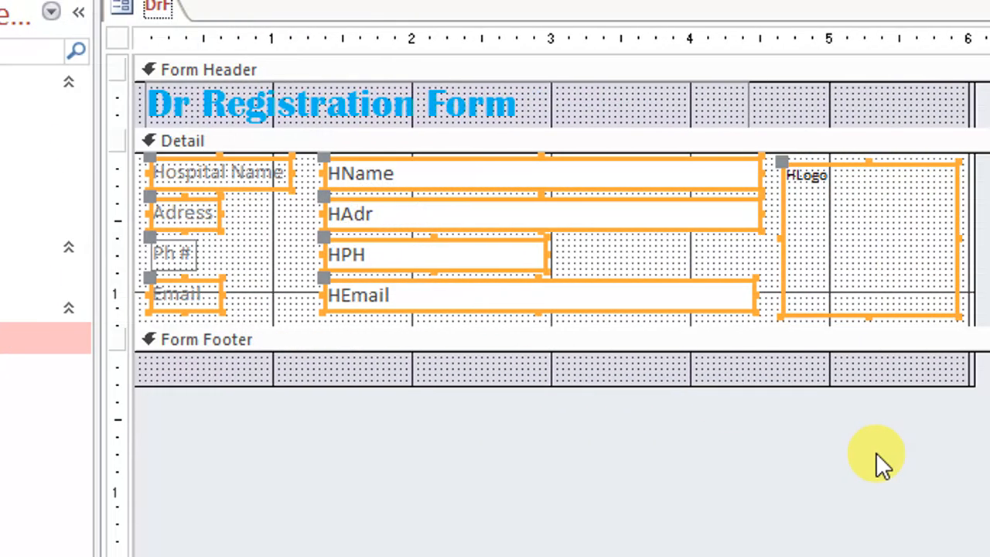
{"action": "key", "text": "Delete"}
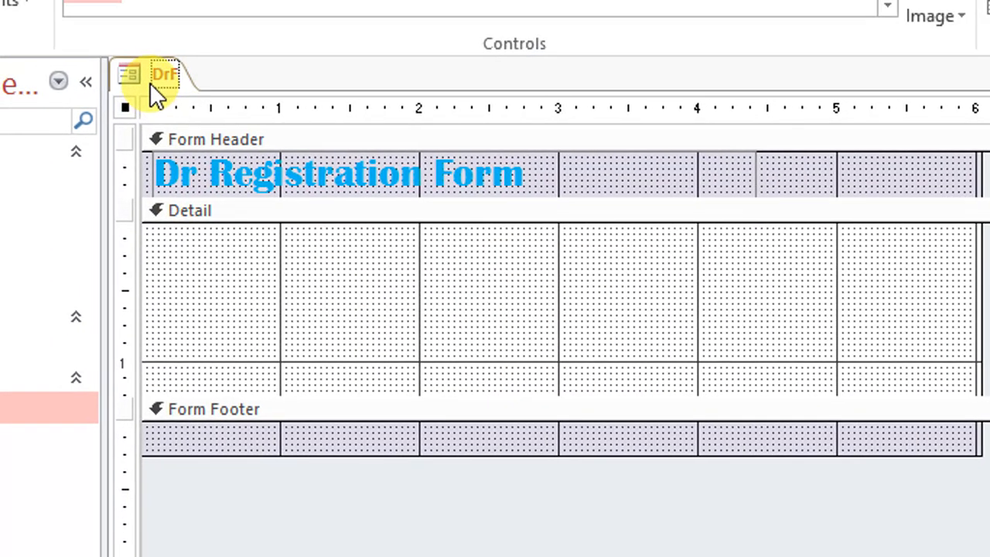
{"action": "right_click", "coordinate": [113, 9]}
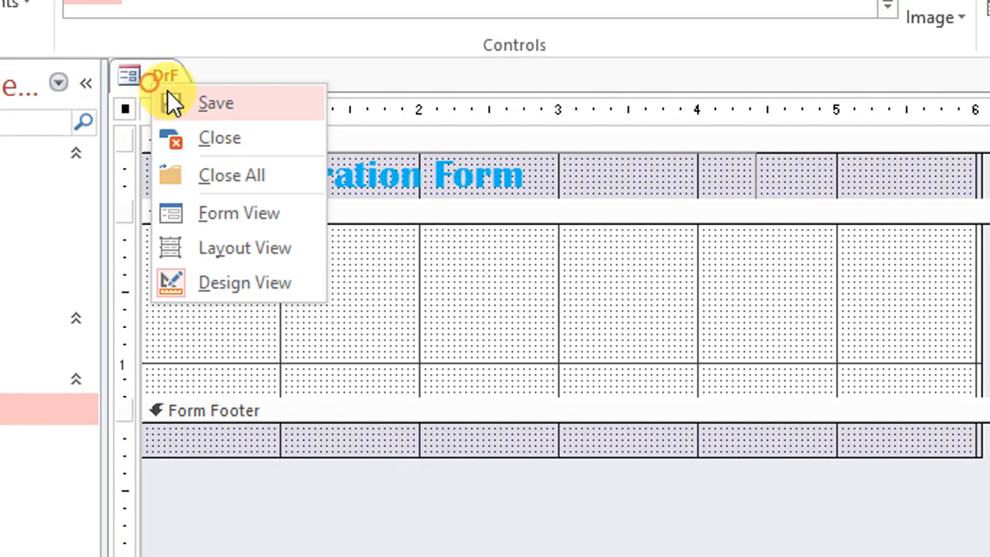
{"action": "left_click", "coordinate": [179, 99]}
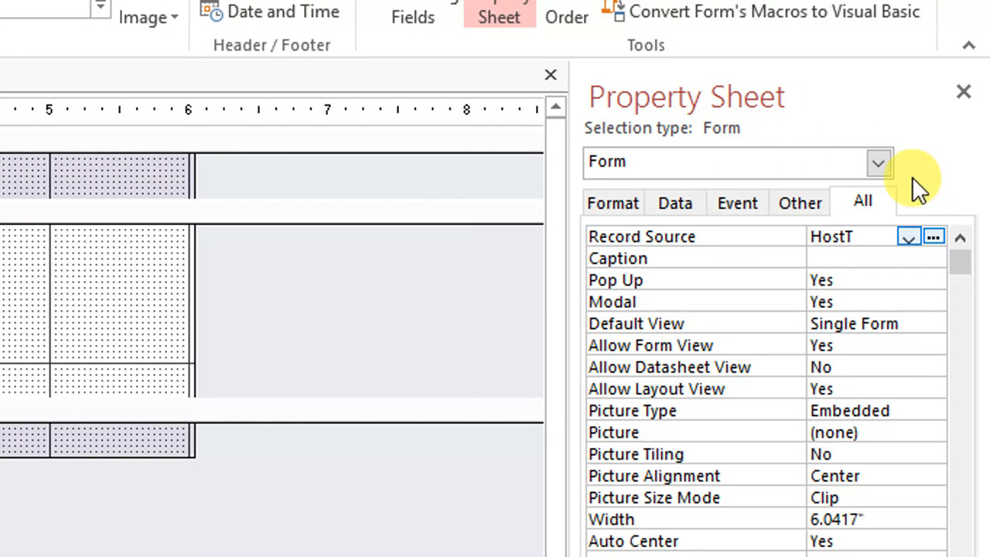
Set the DrF form's Record Source to the DrT table
{"action": "left_click", "coordinate": [908, 236]}
{"action": "left_click", "coordinate": [908, 237]}
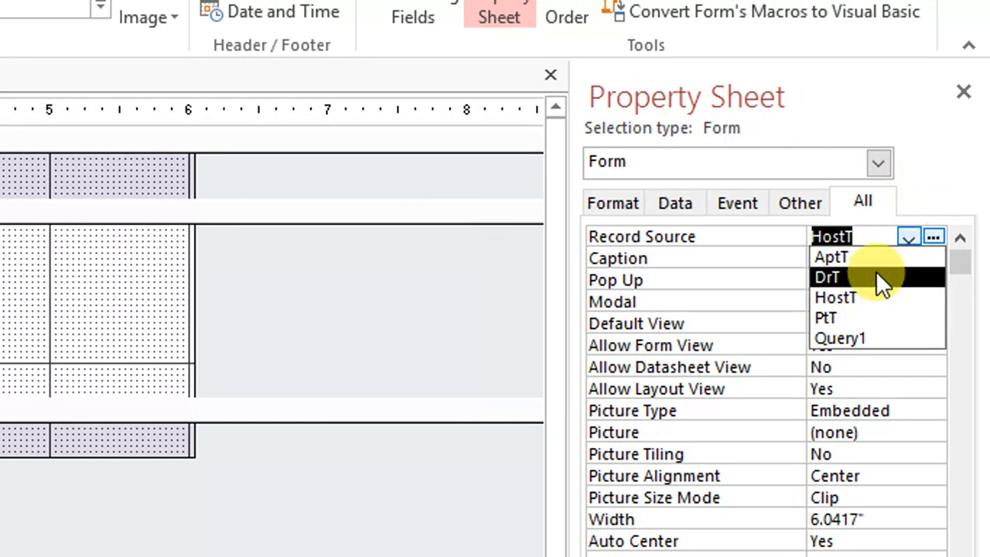
{"action": "left_click", "coordinate": [877, 277]}
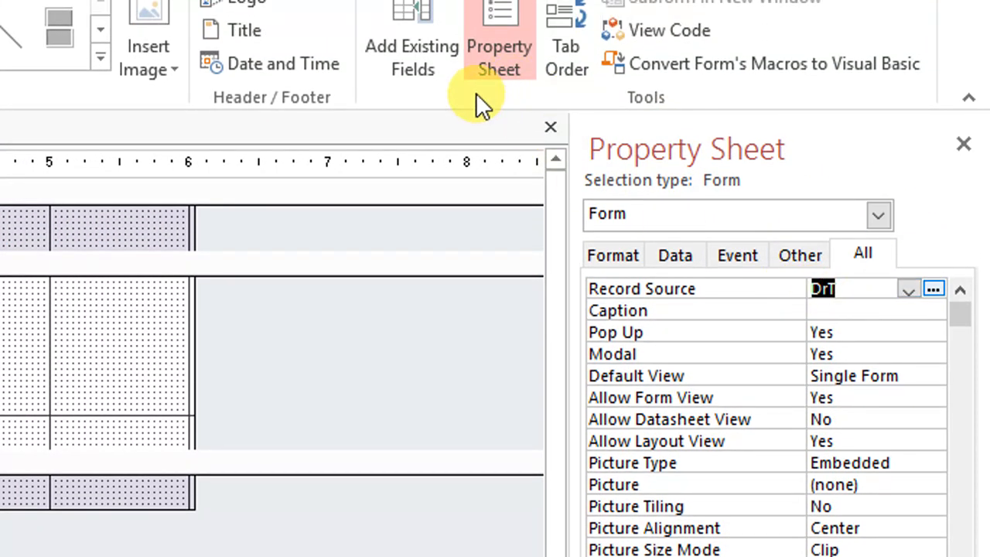
Show the fields available to the DrF form and select DID through DrGend
{"action": "left_click", "coordinate": [412, 12]}
{"action": "left_click", "coordinate": [648, 314]}
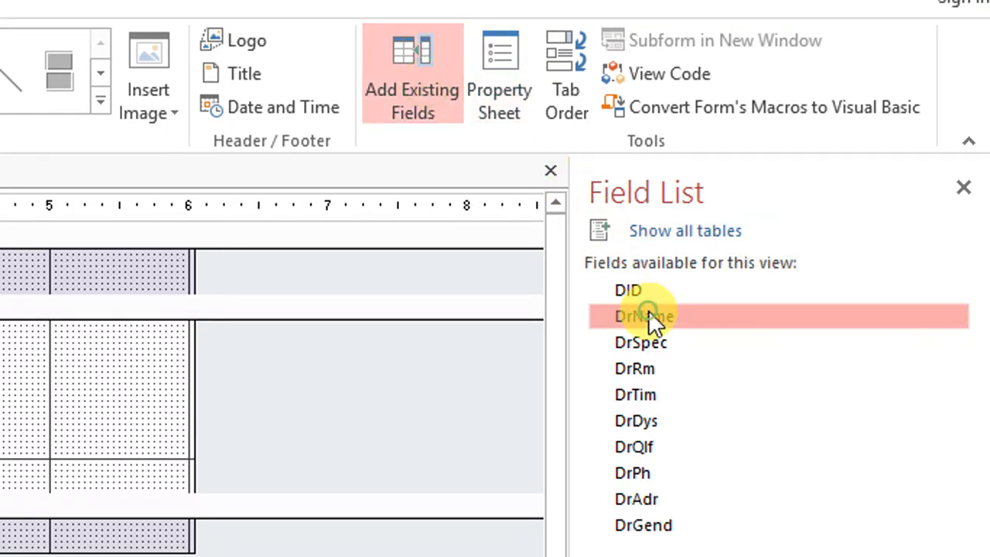
{"action": "left_click", "coordinate": [641, 244]}
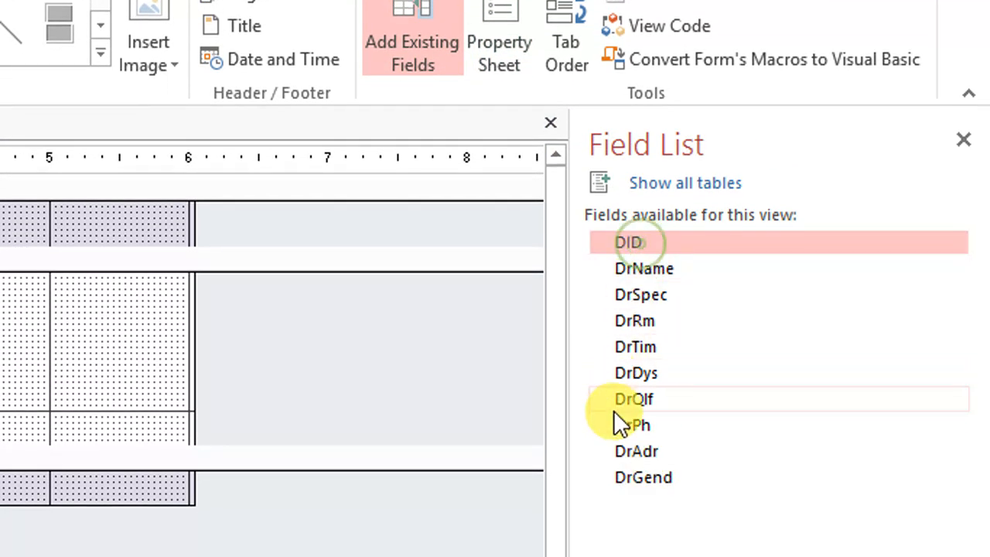
{"action": "left_click", "coordinate": [645, 476], "text": "shift"}
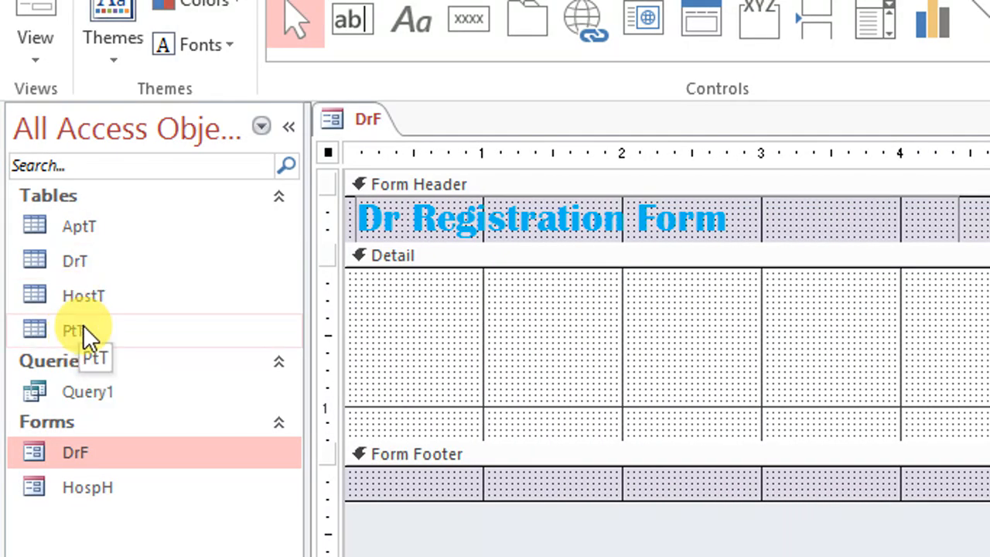
Add a DrPic field with the Attachment data type to the DrT table in Design View, then save and close it
{"action": "right_click", "coordinate": [88, 261]}
{"action": "left_click", "coordinate": [200, 317]}
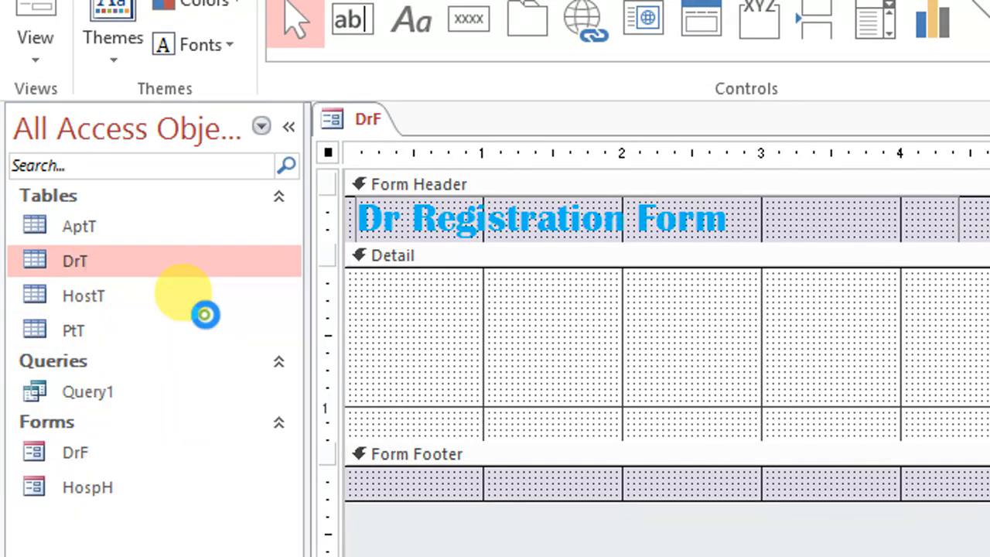
{"action": "left_click", "coordinate": [491, 453]}
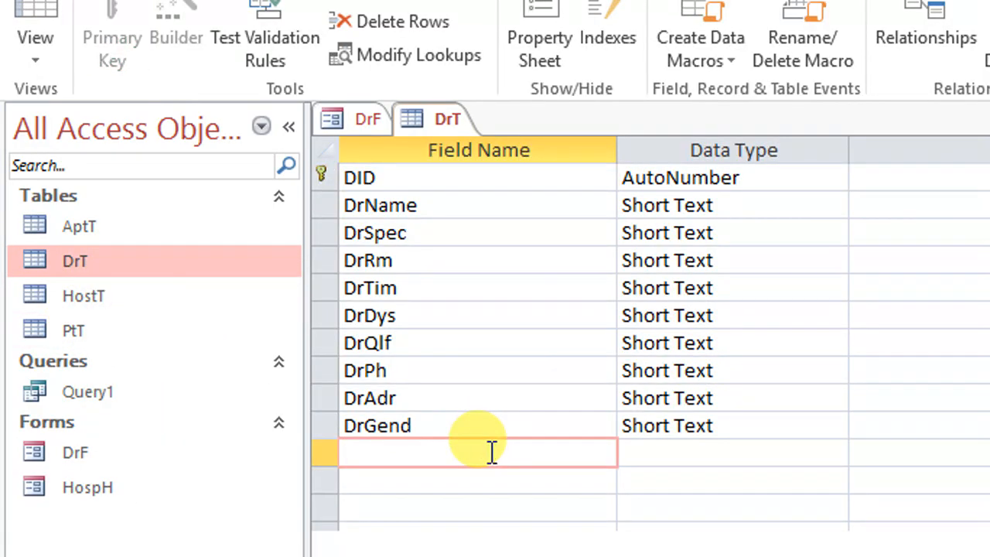
{"action": "type", "text": "DrPic"}
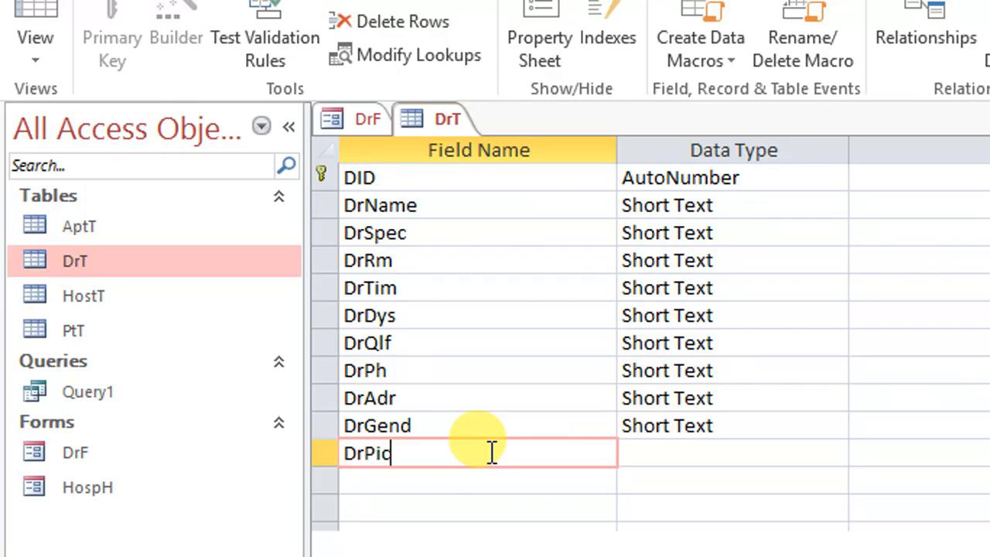
{"action": "key", "text": "Tab"}
{"action": "type", "text": "a"}
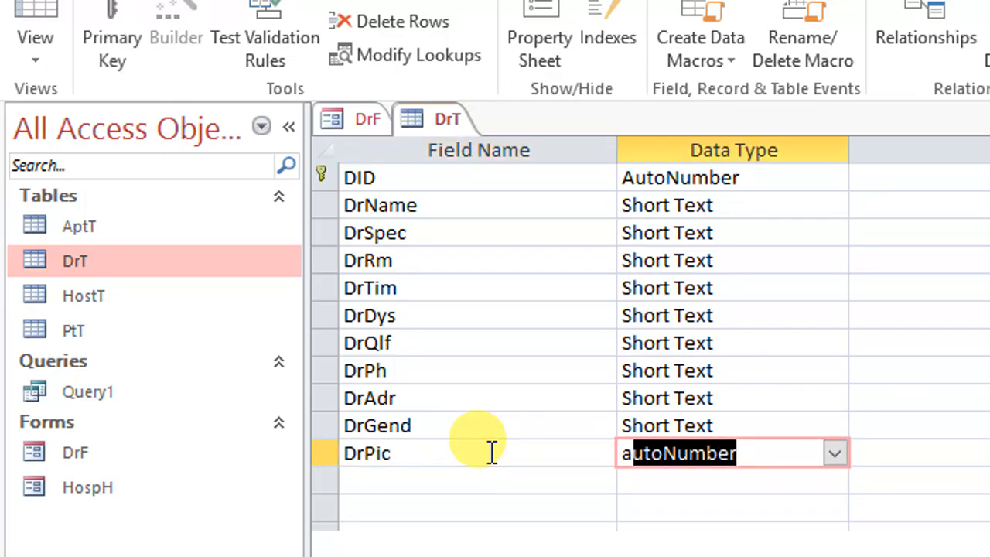
{"action": "type", "text": "ttachment"}
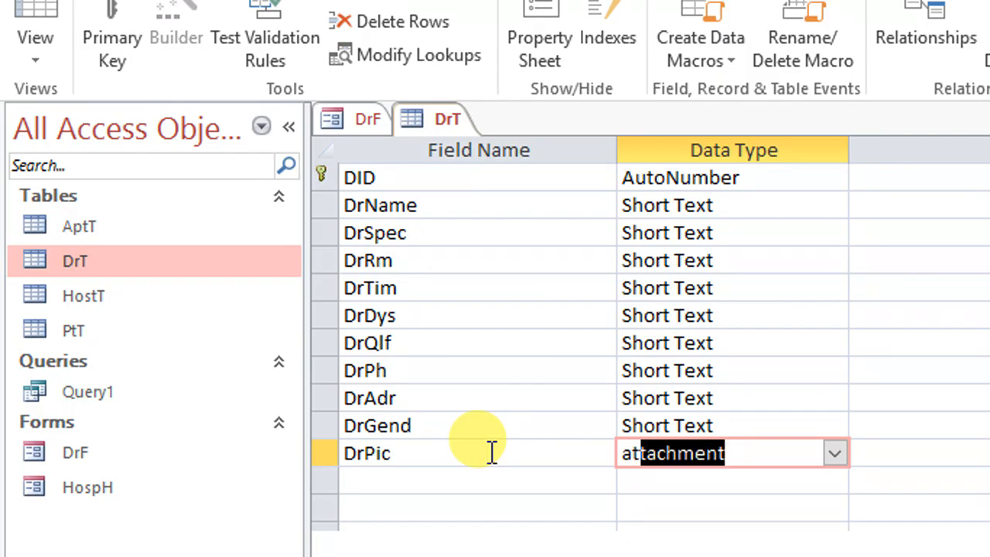
{"action": "key", "text": "Return"}
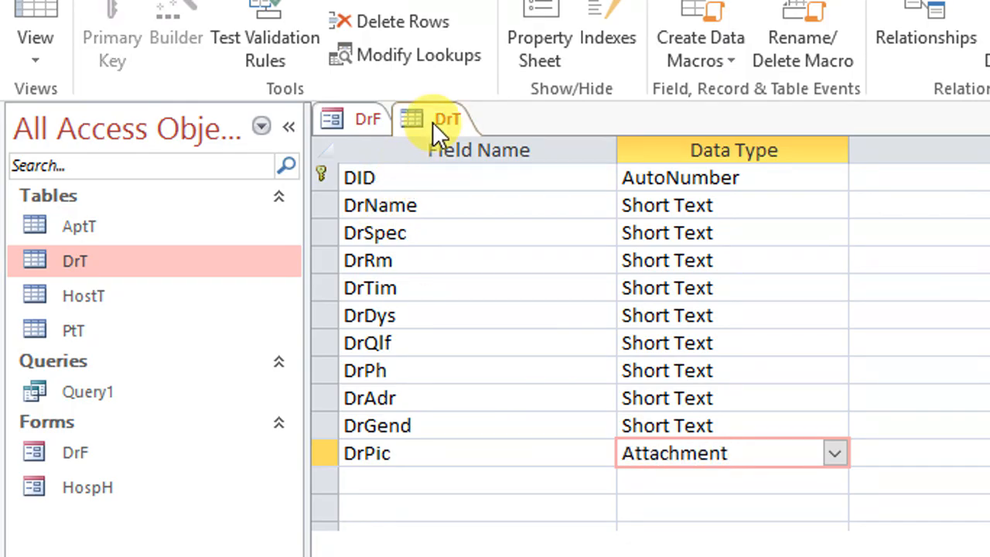
{"action": "right_click", "coordinate": [433, 121]}
{"action": "left_click", "coordinate": [468, 166]}
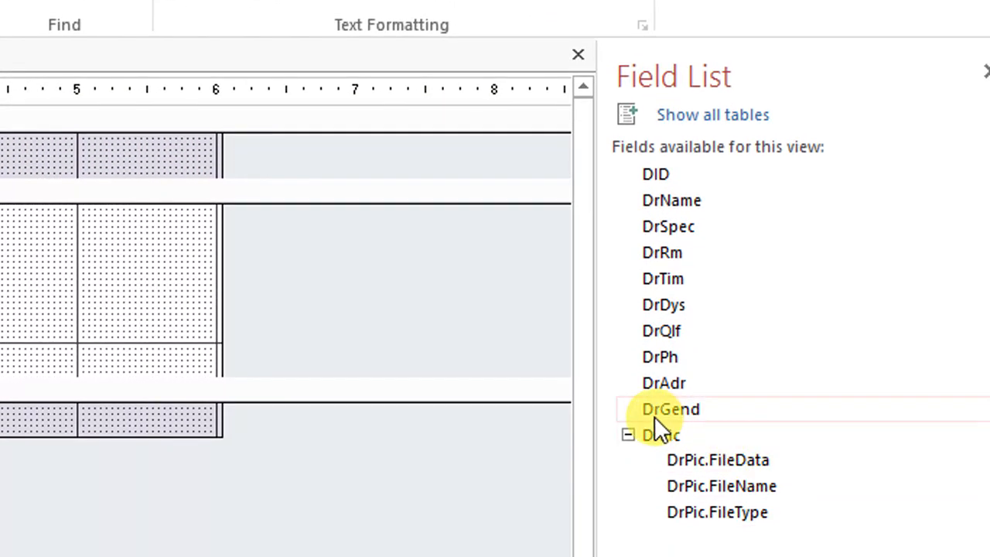
Place all the DrT fields from DID through DrPic in DrF's Detail section
{"action": "left_click", "coordinate": [665, 175]}
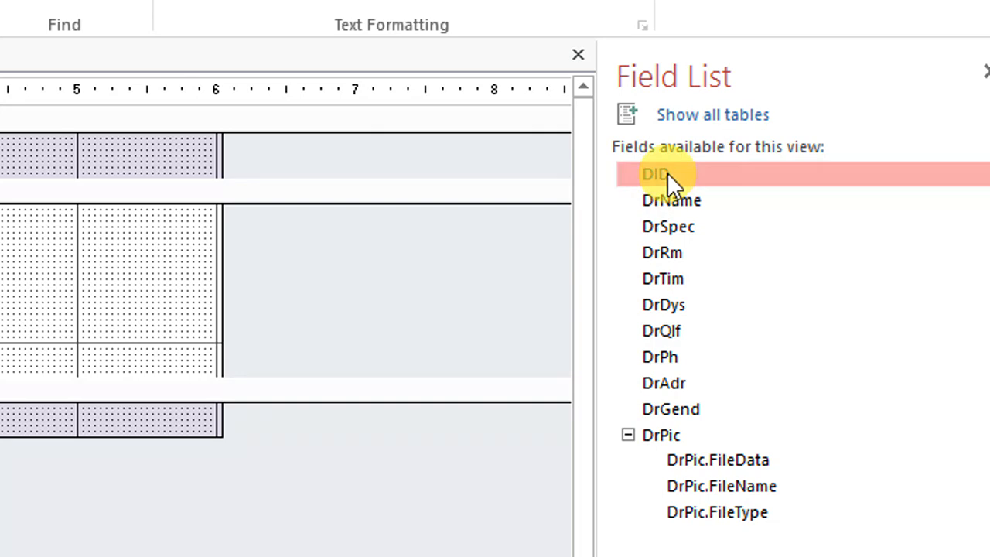
{"action": "left_click", "coordinate": [674, 435], "text": "shift"}
{"action": "left_click_drag", "start_coordinate": [661, 204], "coordinate": [0, 262]}
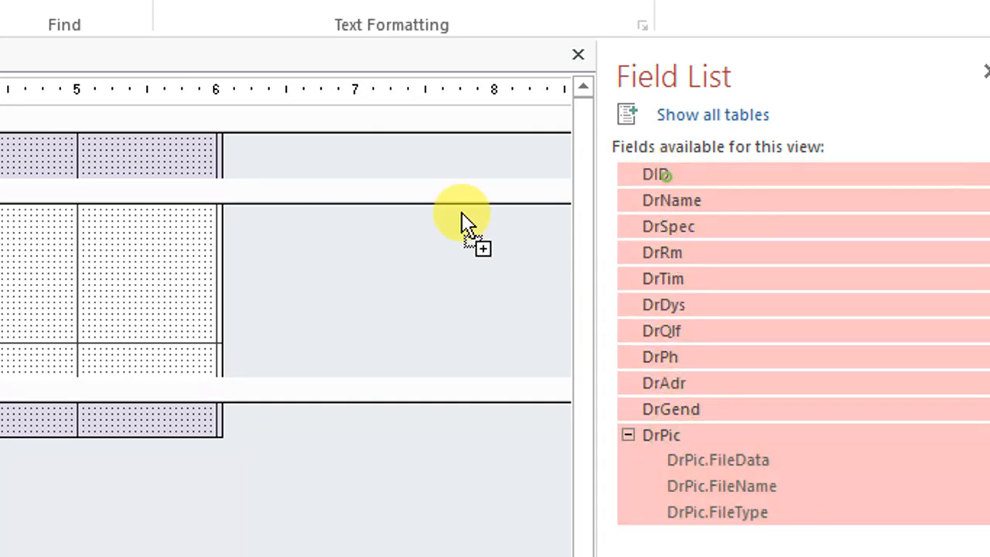
{"action": "left_click_drag", "start_coordinate": [116, 263], "coordinate": [0, 249]}
{"action": "left_click", "coordinate": [322, 434]}
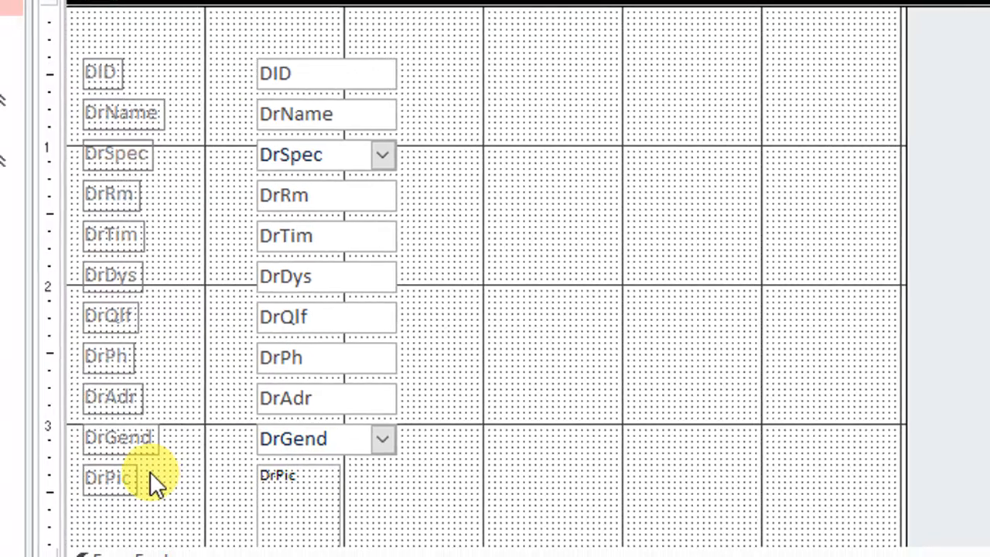
Delete the DrPic label and place its attachment box in the Detail section's upper-right corner, enlarged to about 1.4 by 1.2 inches
{"action": "left_click", "coordinate": [128, 476]}
{"action": "key", "text": "Delete"}
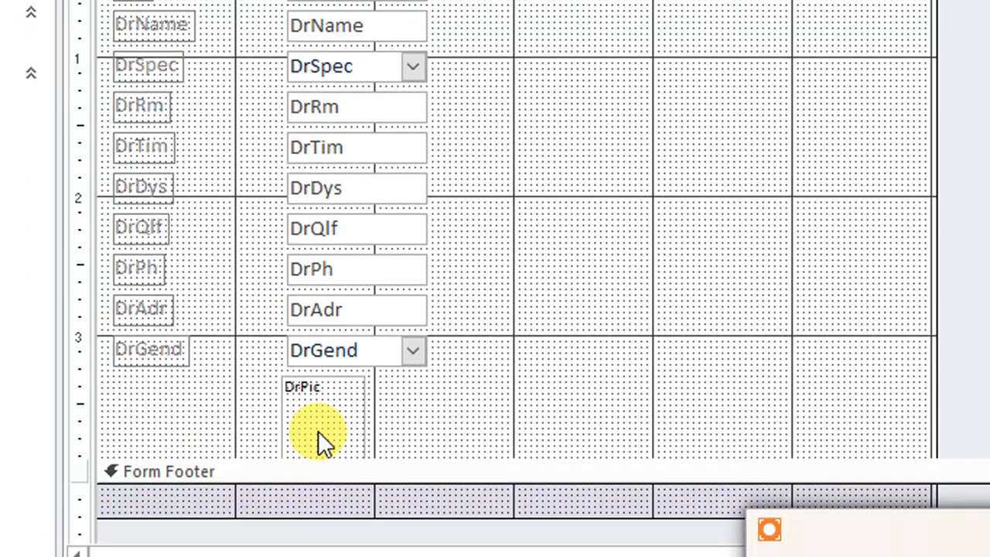
{"action": "left_click_drag", "start_coordinate": [287, 518], "coordinate": [755, 160]}
{"action": "left_click_drag", "start_coordinate": [782, 75], "coordinate": [882, 0]}
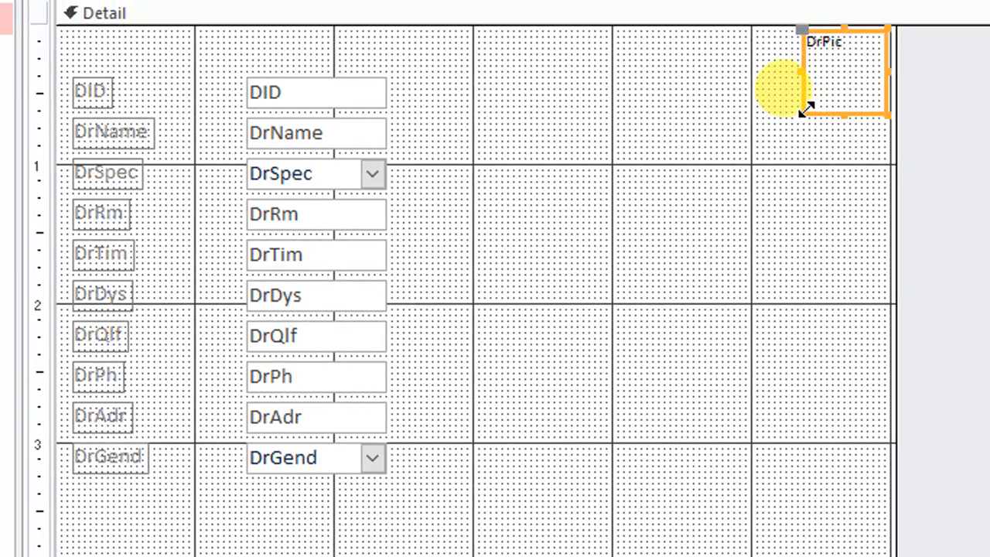
{"action": "left_click_drag", "start_coordinate": [804, 108], "coordinate": [688, 199]}
{"action": "left_click", "coordinate": [520, 289]}
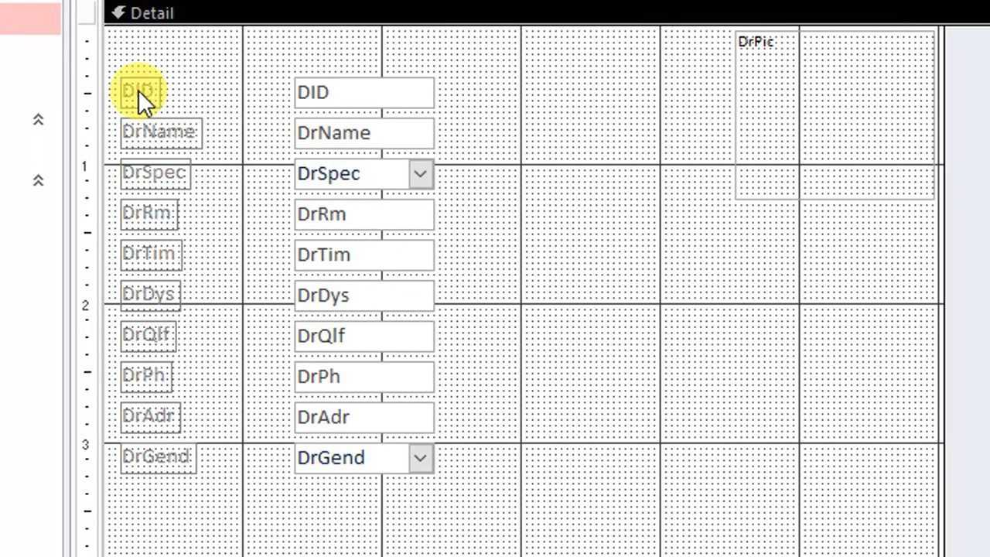
Insert a space in the DrName label so that it reads "Dr Name"
{"action": "left_click", "coordinate": [90, 91]}
{"action": "left_click", "coordinate": [104, 129]}
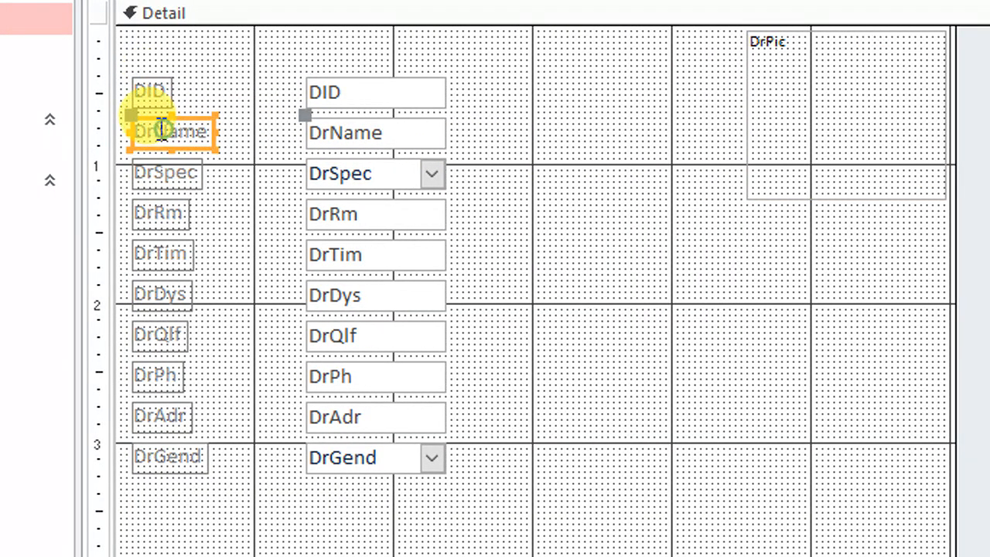
{"action": "left_click", "coordinate": [164, 129]}
{"action": "left_click_drag", "start_coordinate": [153, 131], "coordinate": [134, 132]}
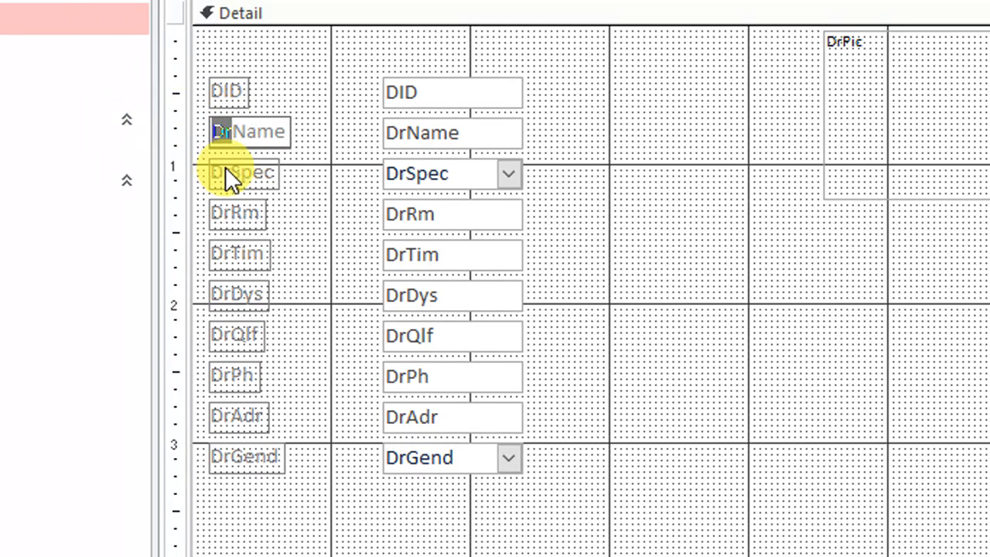
{"action": "left_click", "coordinate": [232, 130]}
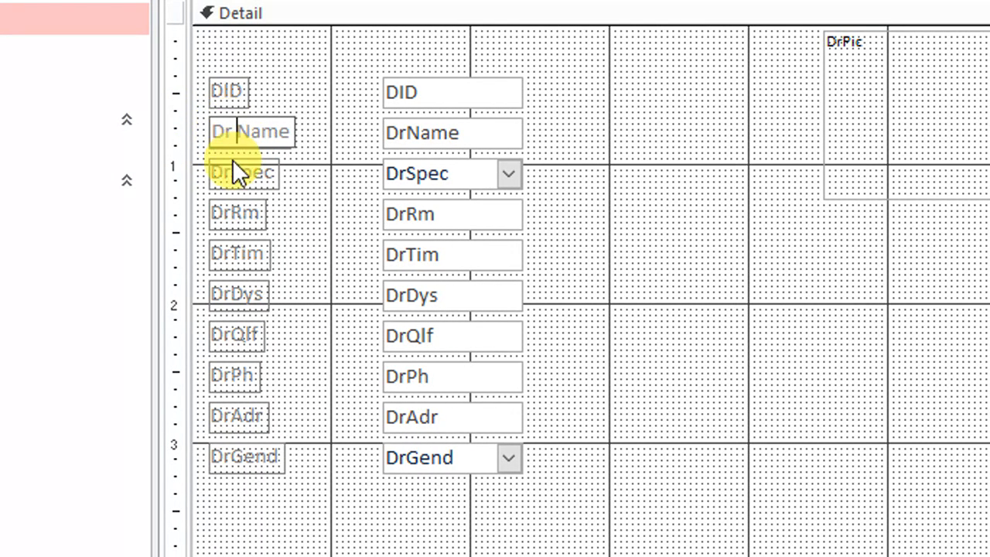
Change the text of the DrSpec label to "Specializaiotn"
{"action": "left_click", "coordinate": [233, 169]}
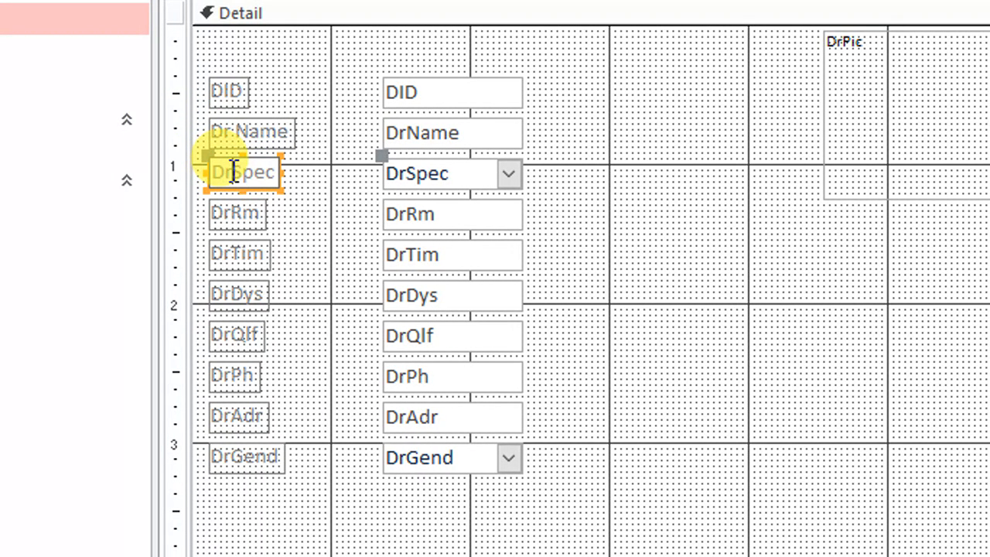
{"action": "left_click_drag", "start_coordinate": [233, 170], "coordinate": [150, 165]}
{"action": "key", "text": "BackSpace"}
{"action": "left_click", "coordinate": [271, 173]}
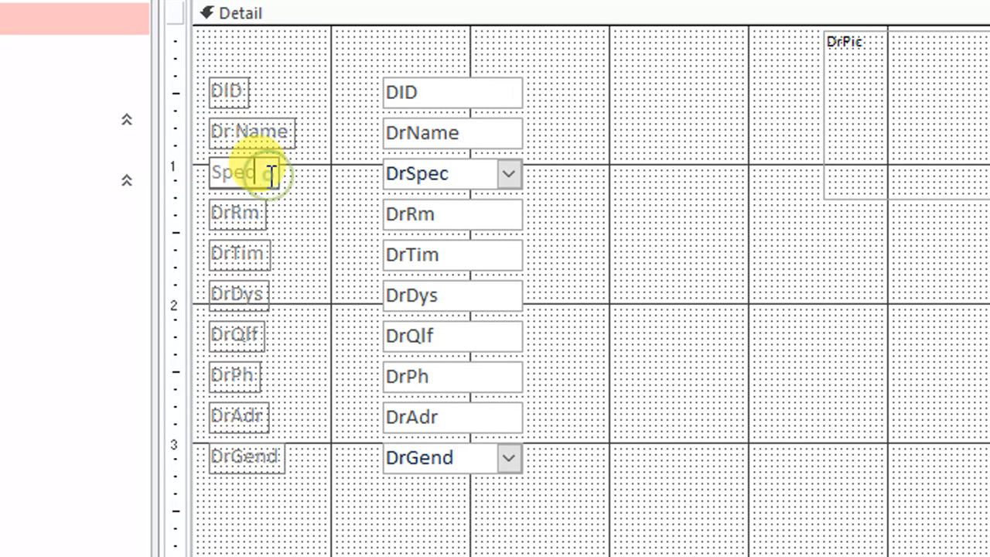
{"action": "type", "text": "iali"}
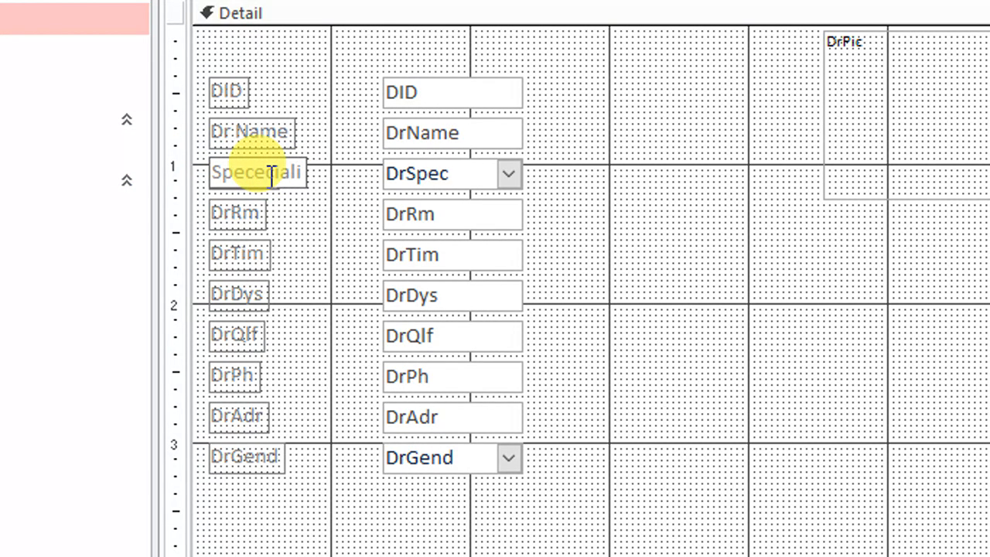
{"action": "key", "text": "BackSpace"}
{"action": "key", "text": "BackSpace"}
{"action": "key", "text": "BackSpace"}
{"action": "key", "text": "BackSpace"}
{"action": "type", "text": "ializaiotn"}
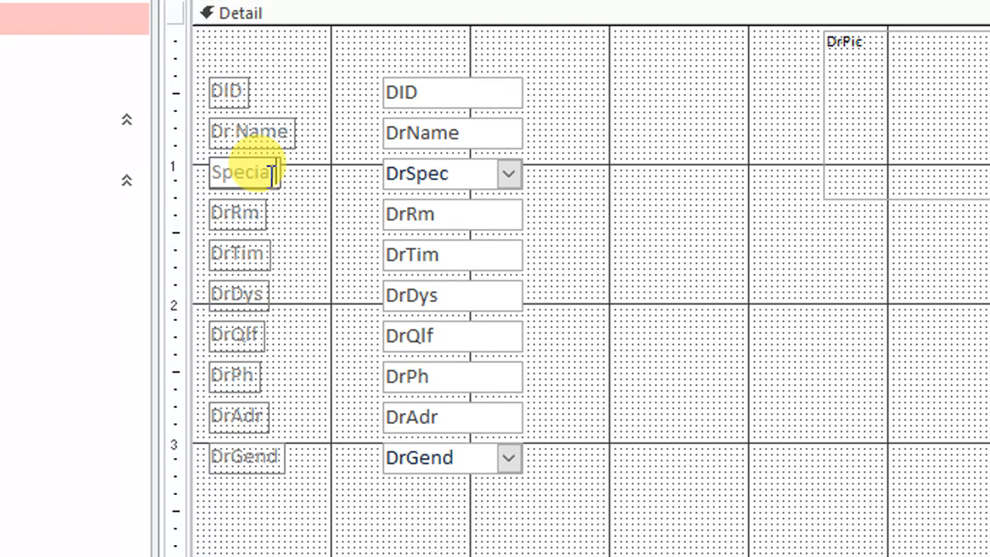
Change the text of the label beside the DrRm field to "Qualifications"
{"action": "left_click", "coordinate": [246, 214]}
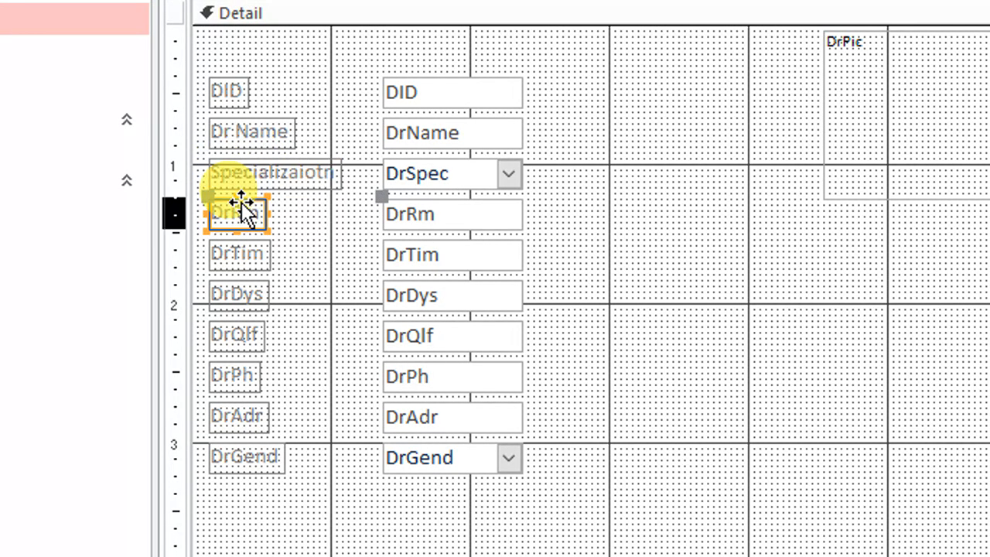
{"action": "left_click", "coordinate": [239, 210]}
{"action": "left_click_drag", "start_coordinate": [230, 209], "coordinate": [259, 210]}
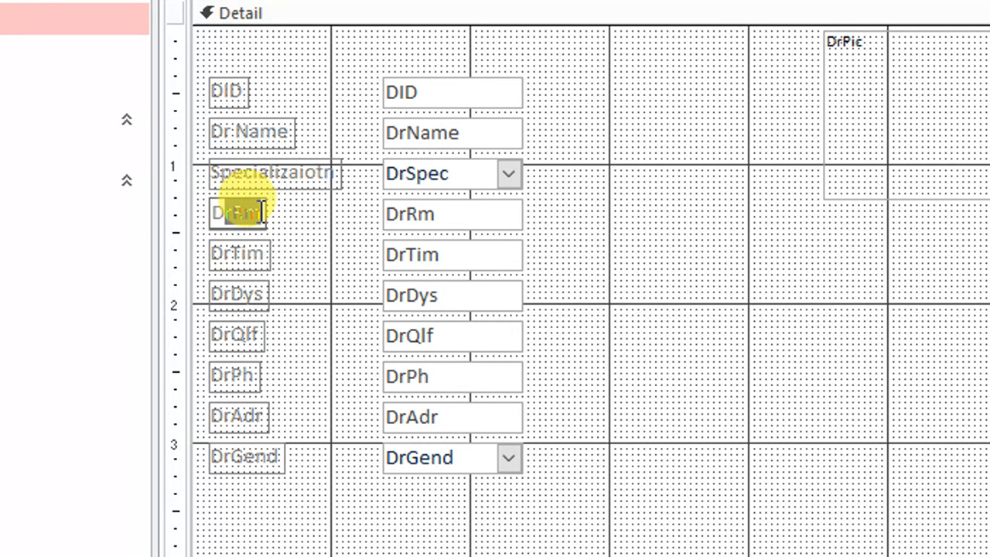
{"action": "key", "text": "BackSpace"}
{"action": "key", "text": "BackSpace"}
{"action": "key", "text": "BackSpace"}
{"action": "type", "text": "Quali"}
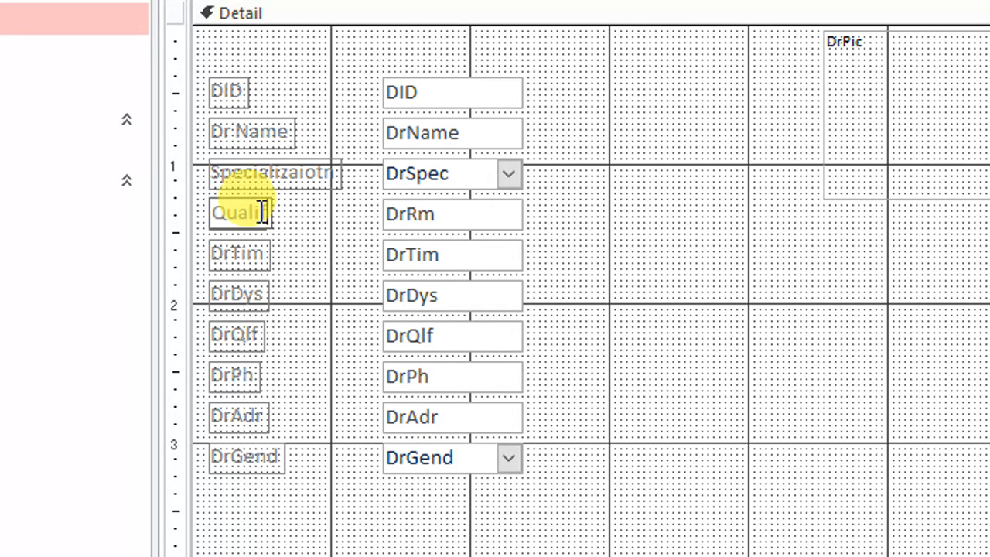
{"action": "type", "text": "fications"}
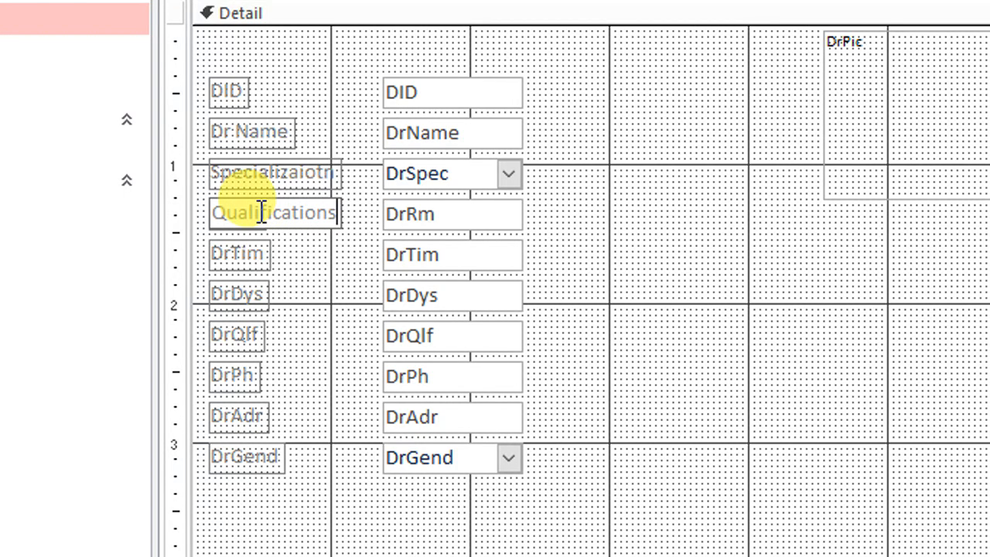
Change the text of the DrTim label to "Timings"
{"action": "left_click", "coordinate": [249, 256]}
{"action": "left_click", "coordinate": [243, 254]}
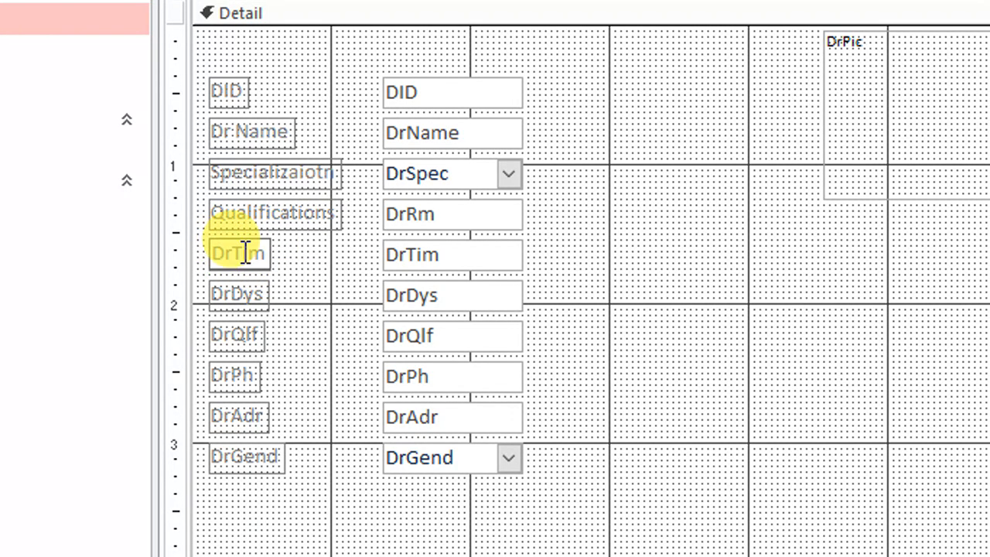
{"action": "left_click_drag", "start_coordinate": [233, 255], "coordinate": [198, 259]}
{"action": "key", "text": "Delete"}
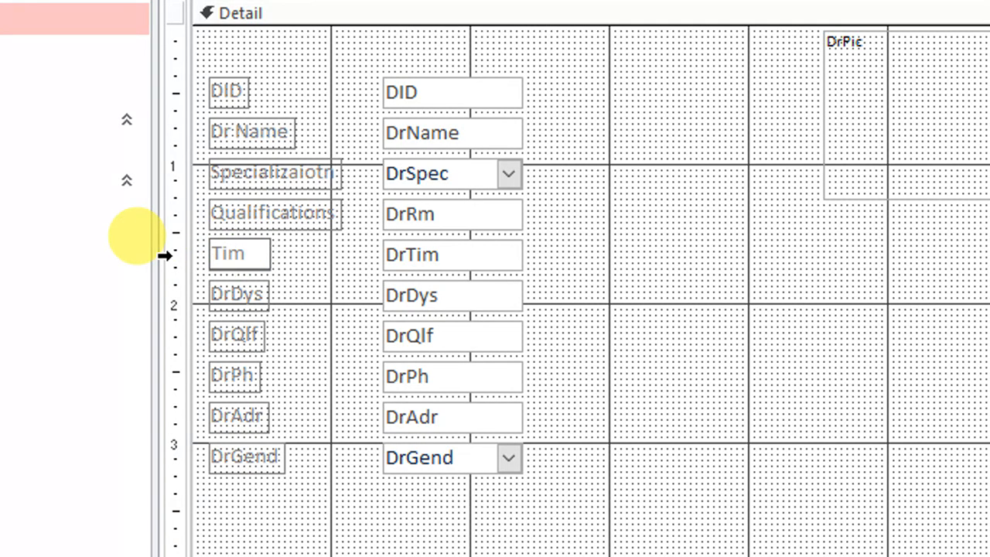
{"action": "type", "text": "iming"}
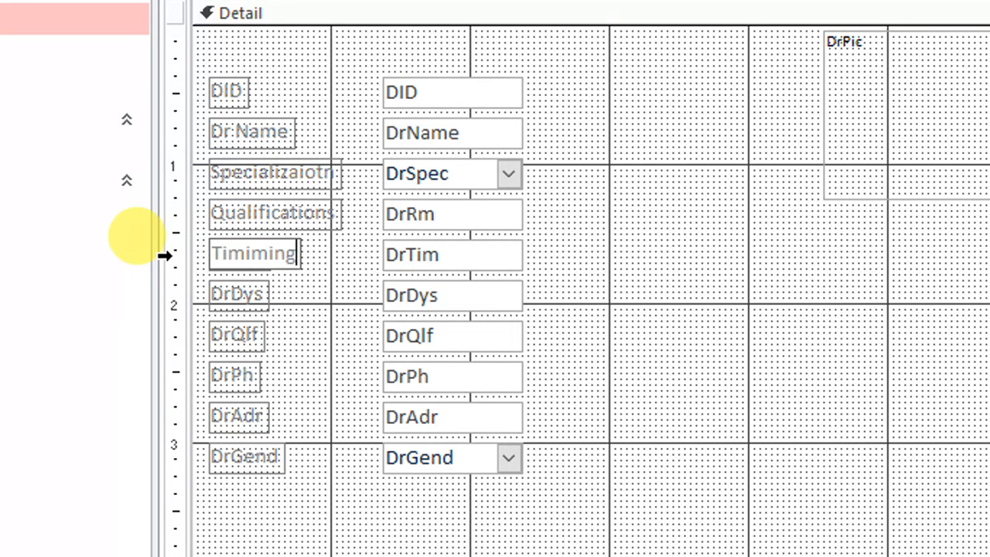
{"action": "key", "text": "BackSpace"}
{"action": "key", "text": "BackSpace"}
{"action": "key", "text": "BackSpace"}
{"action": "key", "text": "BackSpace"}
{"action": "type", "text": "ngs"}
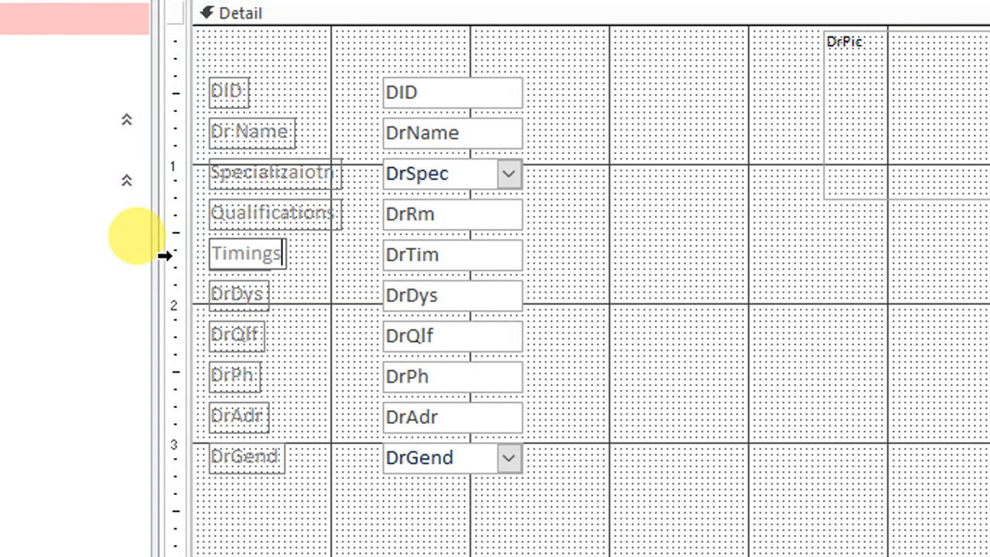
Change the text of the DrDys label to "Days"
{"action": "left_click", "coordinate": [235, 295]}
{"action": "left_click", "coordinate": [223, 294]}
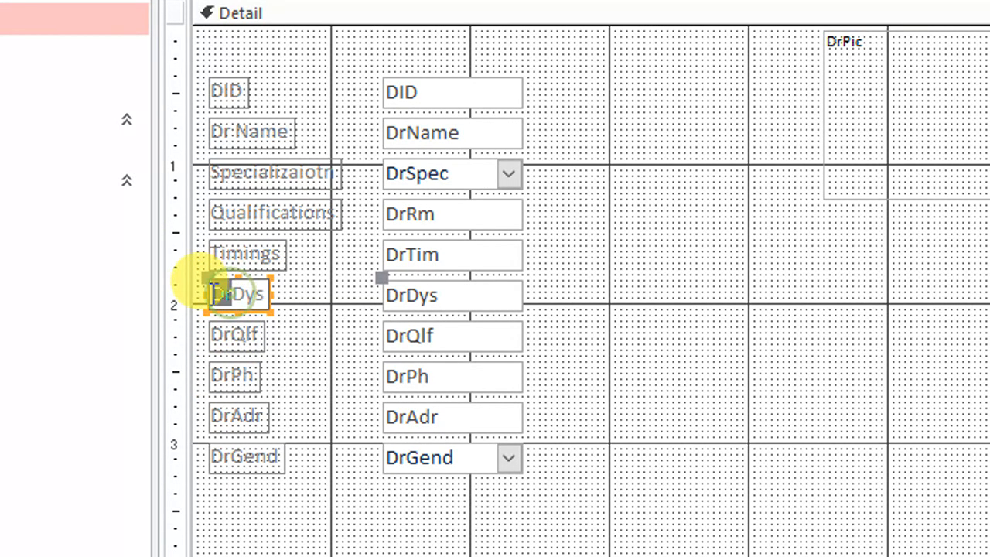
{"action": "key", "text": "BackSpace"}
{"action": "key", "text": "BackSpace"}
{"action": "type", "text": "a"}
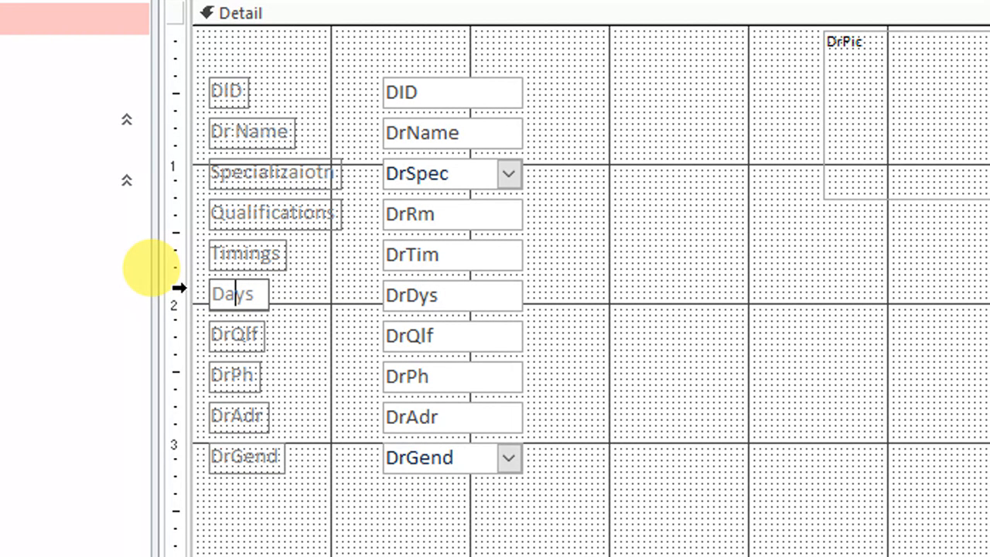
Widen the label beside the DrQlf field and change its text to "Dr Qualifications"
{"action": "left_click", "coordinate": [238, 334]}
{"action": "left_click", "coordinate": [239, 334]}
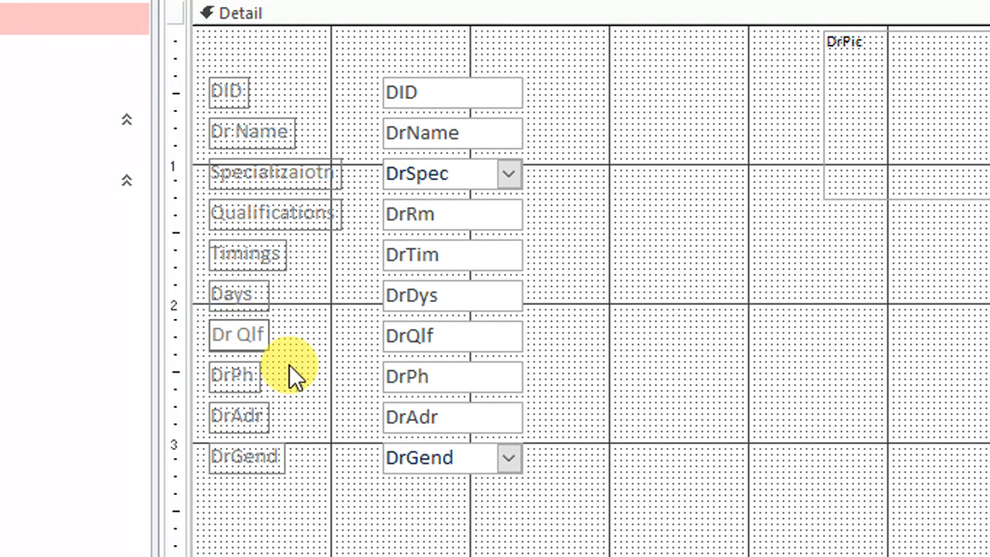
{"action": "left_click", "coordinate": [255, 335]}
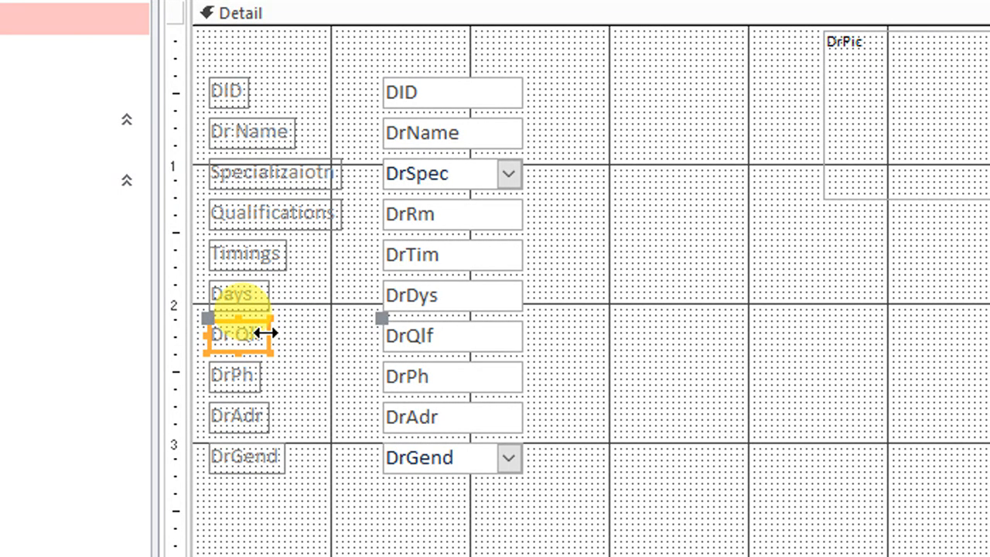
{"action": "left_click_drag", "start_coordinate": [261, 333], "coordinate": [355, 336]}
{"action": "left_click", "coordinate": [317, 337]}
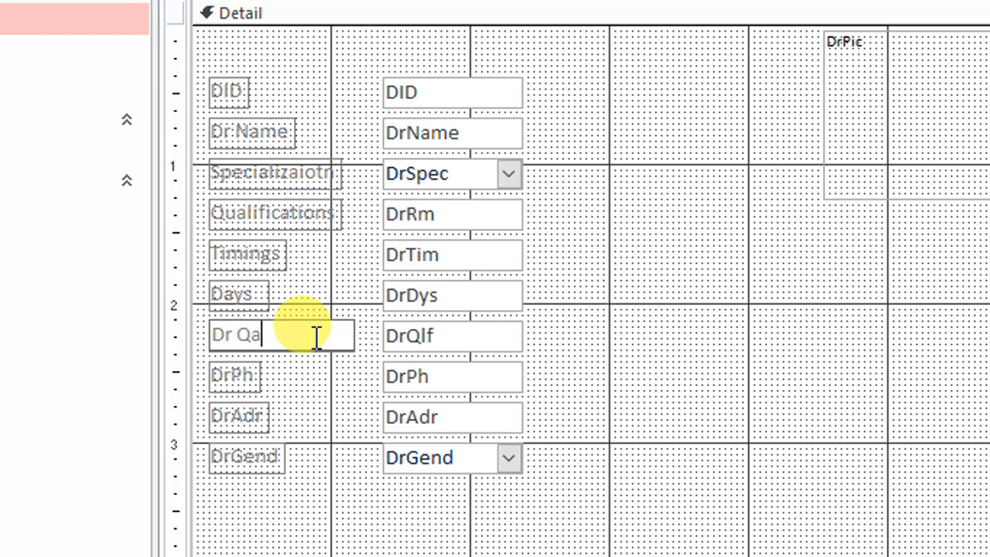
{"action": "type", "text": "ualifications"}
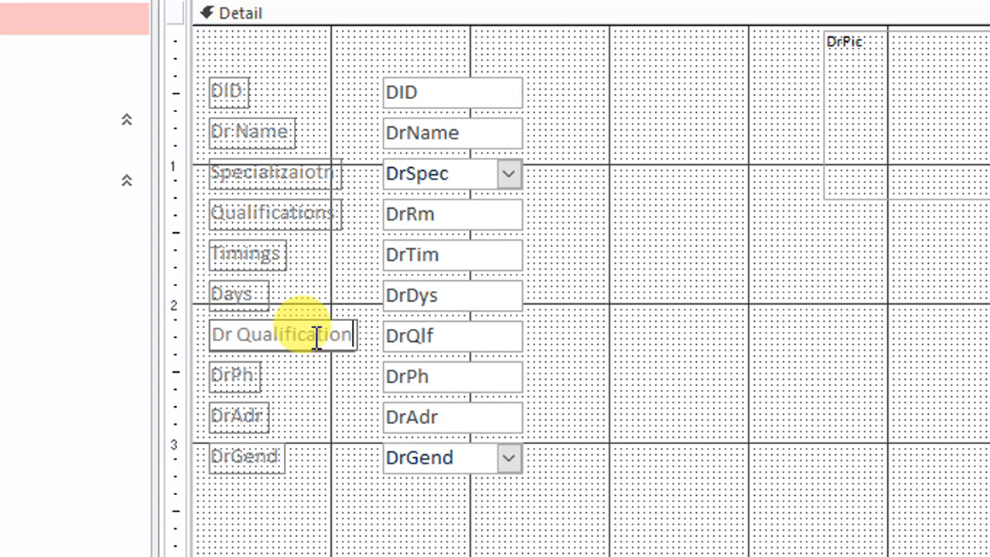
Replace the text of the label beside the DrRm field with "Remarks"
{"action": "left_click", "coordinate": [300, 222]}
{"action": "left_click", "coordinate": [332, 214]}
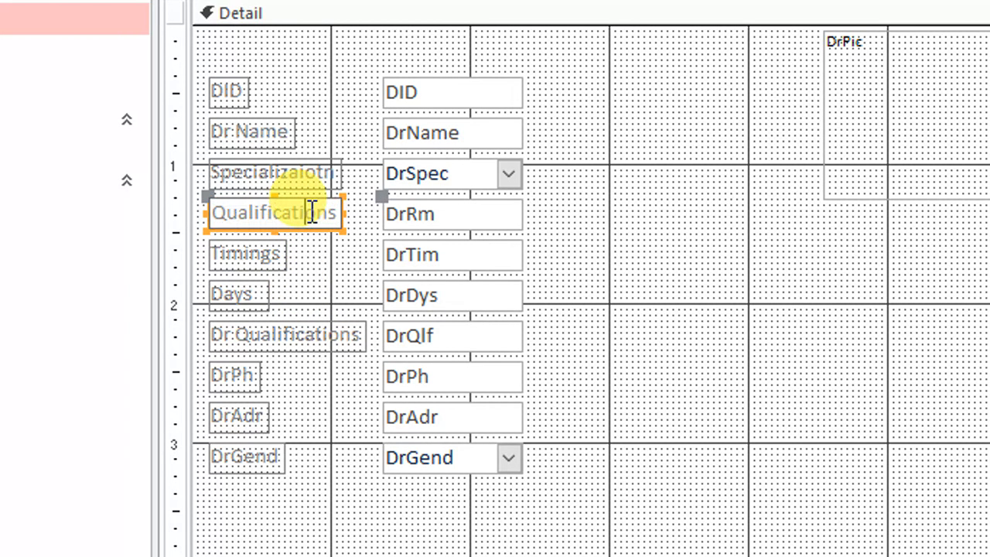
{"action": "left_click_drag", "start_coordinate": [335, 214], "coordinate": [200, 216]}
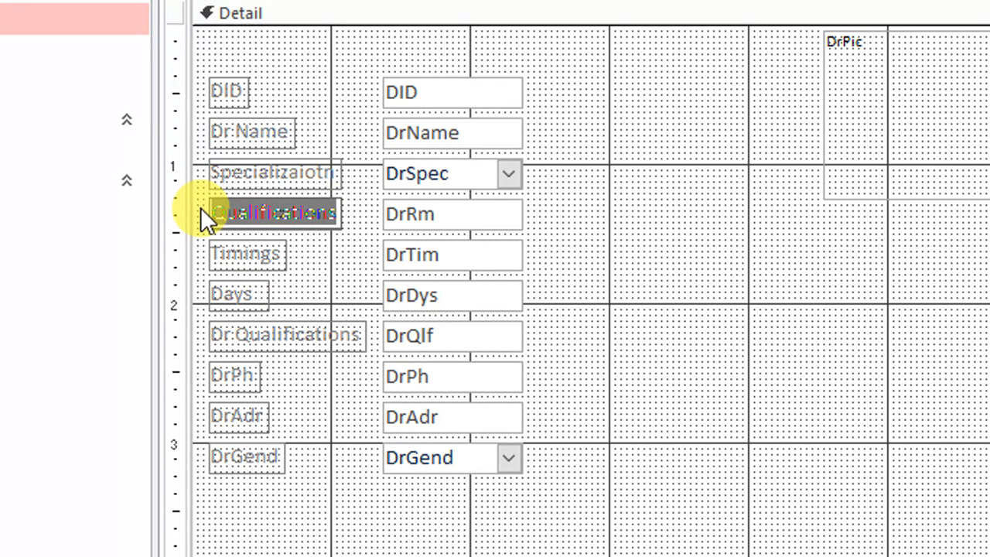
{"action": "key", "text": "BackSpace"}
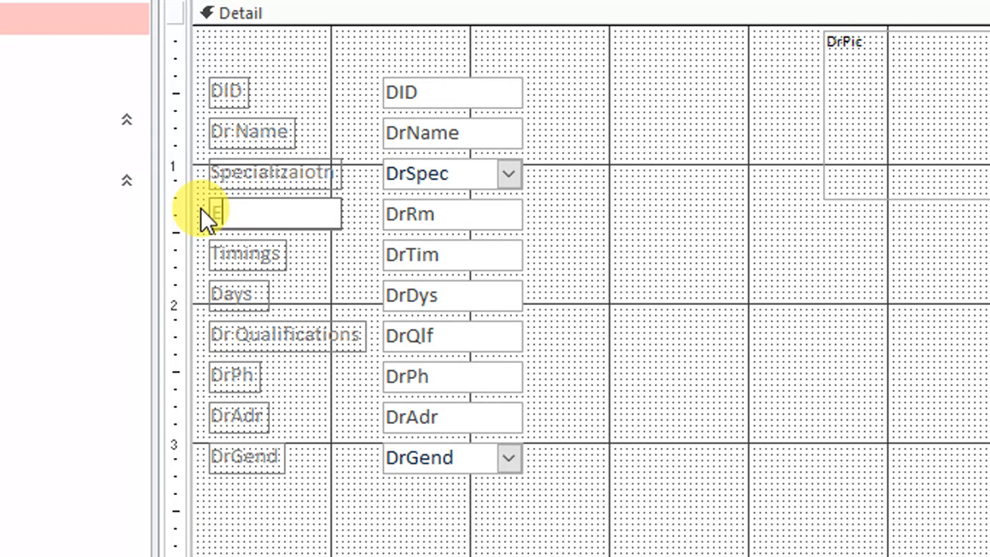
{"action": "type", "text": "Remarks"}
{"action": "left_click", "coordinate": [587, 269]}
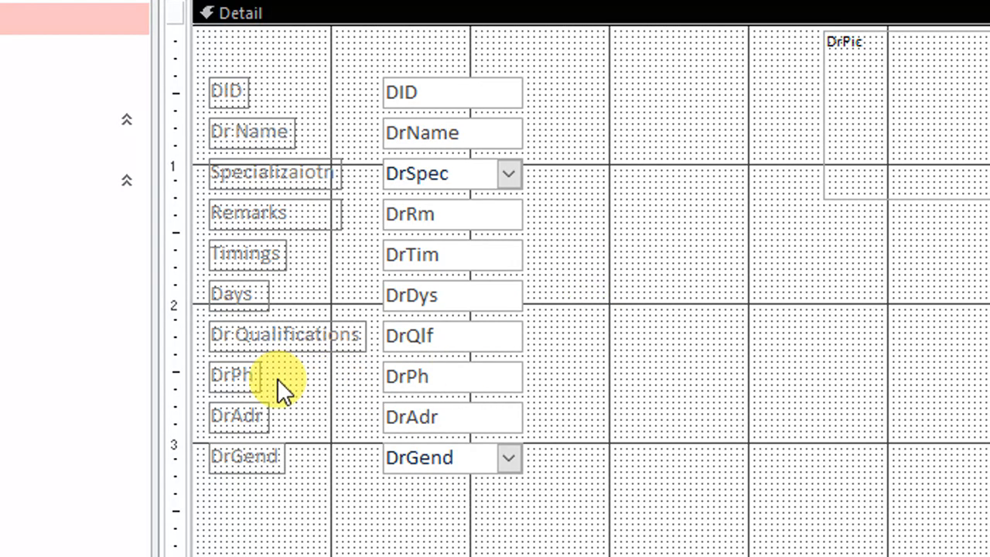
Change the text of the label beside the DrPh field to "Ph #"
{"action": "left_click", "coordinate": [227, 372]}
{"action": "left_click", "coordinate": [237, 373]}
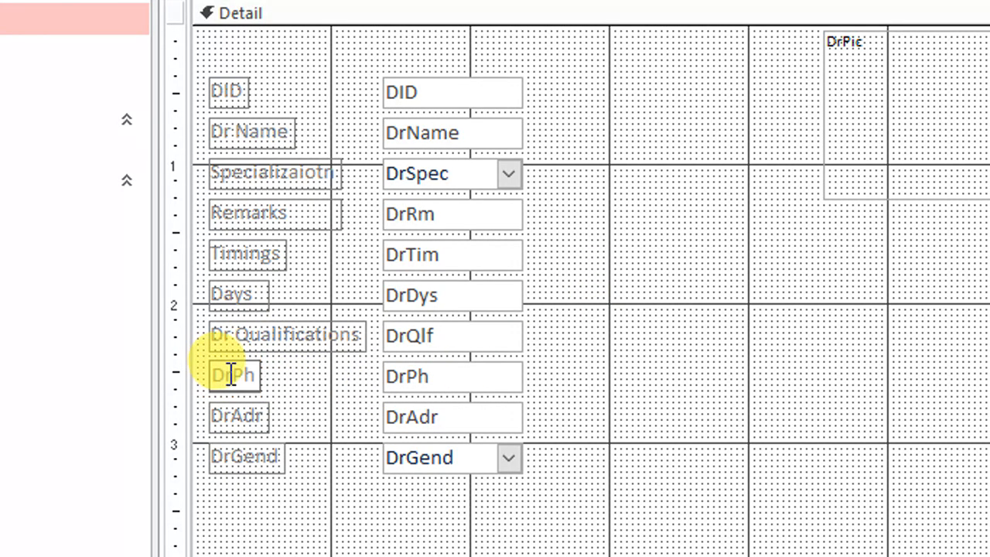
{"action": "left_click_drag", "start_coordinate": [230, 373], "coordinate": [177, 371]}
{"action": "key", "text": "Delete"}
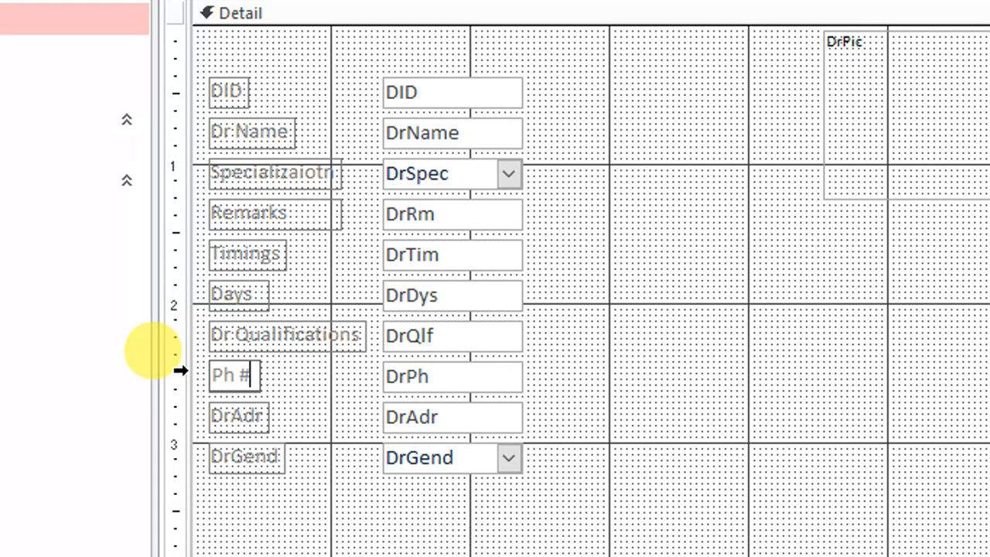
{"action": "type", "text": "#"}
Change the text of the label beside the DrAdr field to "Adress"
{"action": "scroll", "coordinate": [336, 482], "scroll_direction": "down", "scroll_amount": 1}
{"action": "left_click", "coordinate": [256, 387]}
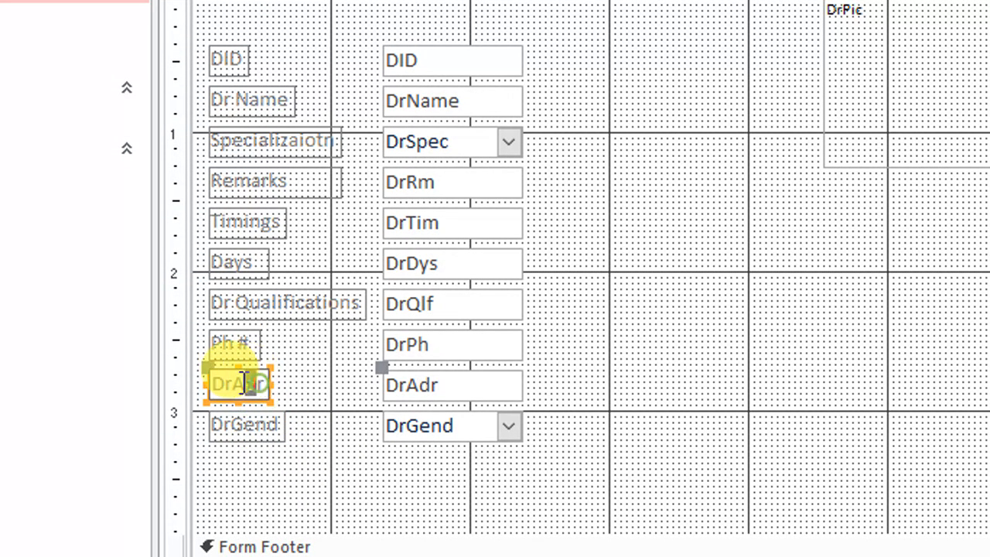
{"action": "left_click_drag", "start_coordinate": [244, 383], "coordinate": [99, 365]}
{"action": "key", "text": "Delete"}
{"action": "type", "text": "A"}
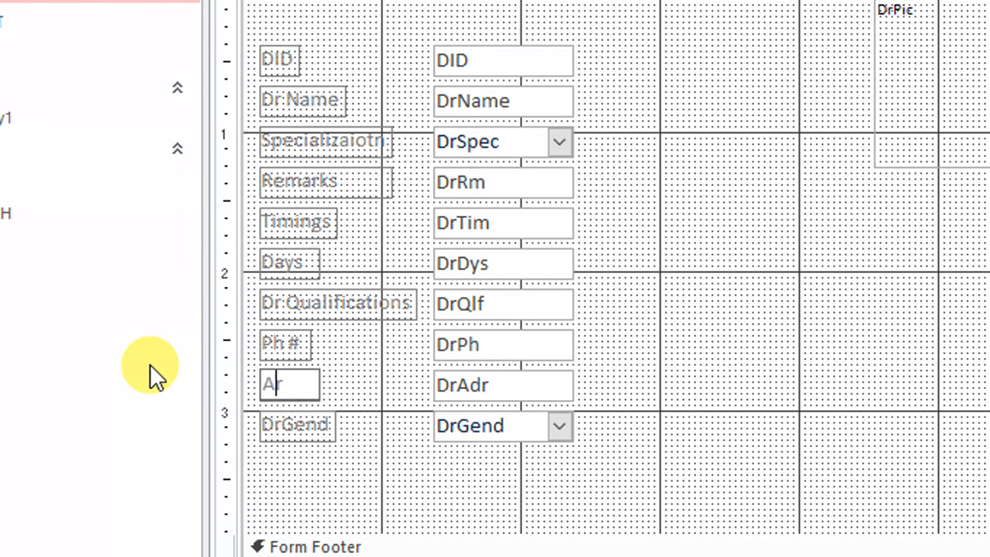
{"action": "type", "text": "dress"}
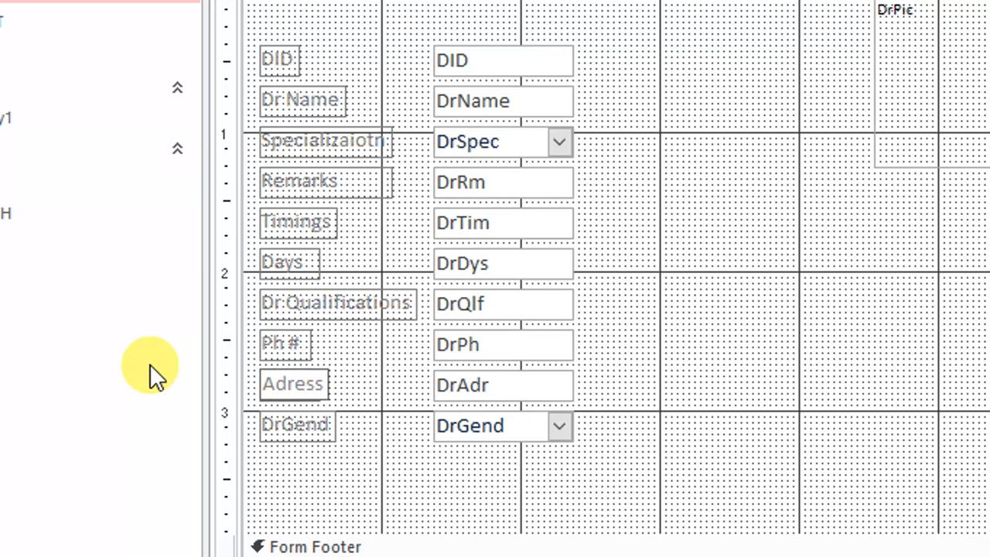
Change the text of the label beside the DrGend field to "Gender"
{"action": "left_click", "coordinate": [263, 417]}
{"action": "left_click", "coordinate": [288, 424]}
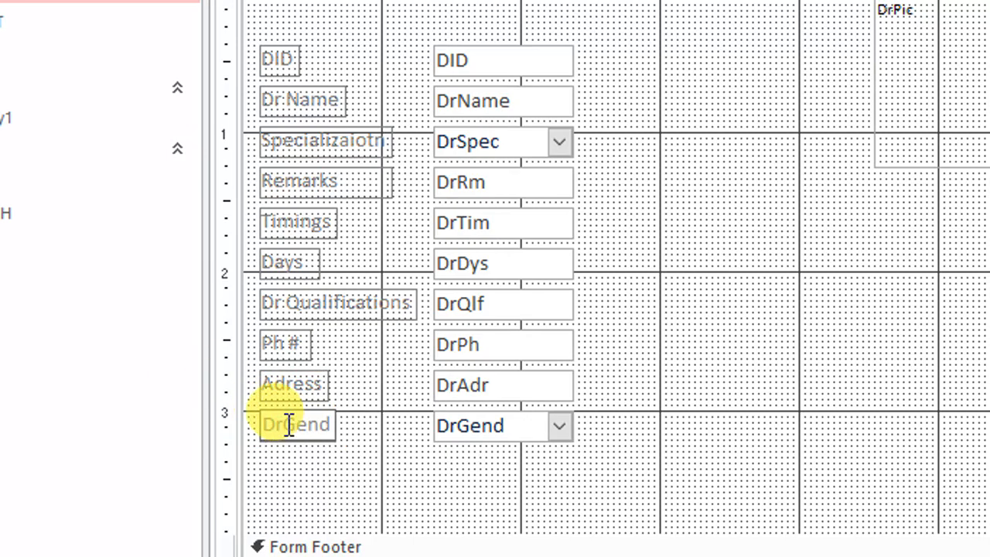
{"action": "left_click_drag", "start_coordinate": [289, 424], "coordinate": [152, 398]}
{"action": "key", "text": "Delete"}
{"action": "key", "text": "Right"}
{"action": "key", "text": "Right"}
{"action": "key", "text": "Right"}
{"action": "key", "text": "Right"}
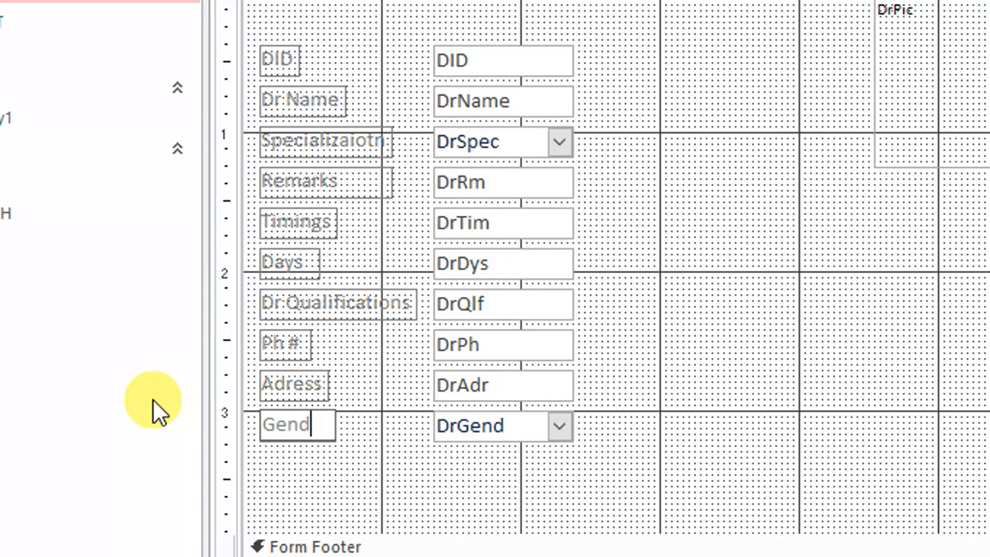
{"action": "type", "text": "der"}
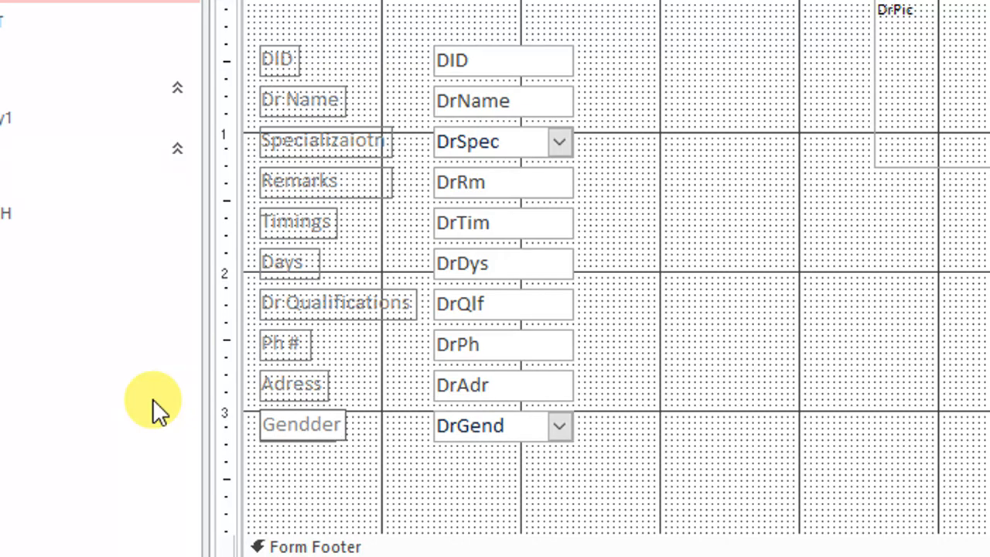
{"action": "key", "text": "BackSpace"}
{"action": "key", "text": "BackSpace"}
{"action": "key", "text": "BackSpace"}
{"action": "type", "text": "er"}
{"action": "left_click", "coordinate": [654, 348]}
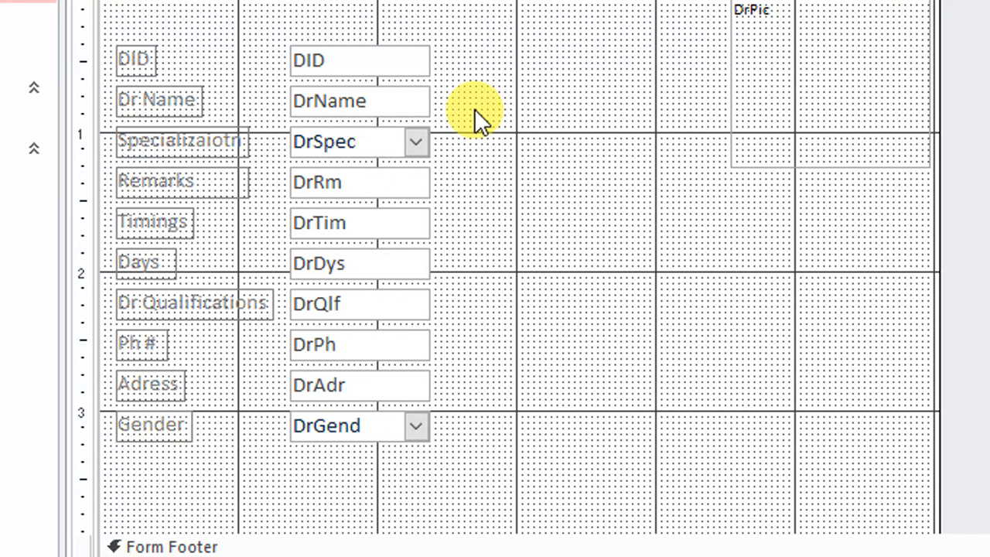
Widen the DrName, DrSpec, DrRm, DrTim, DrDys and DrQlf fields to a common right edge at about the 4-inch gridline
{"action": "left_click_drag", "start_coordinate": [469, 103], "coordinate": [575, 100]}
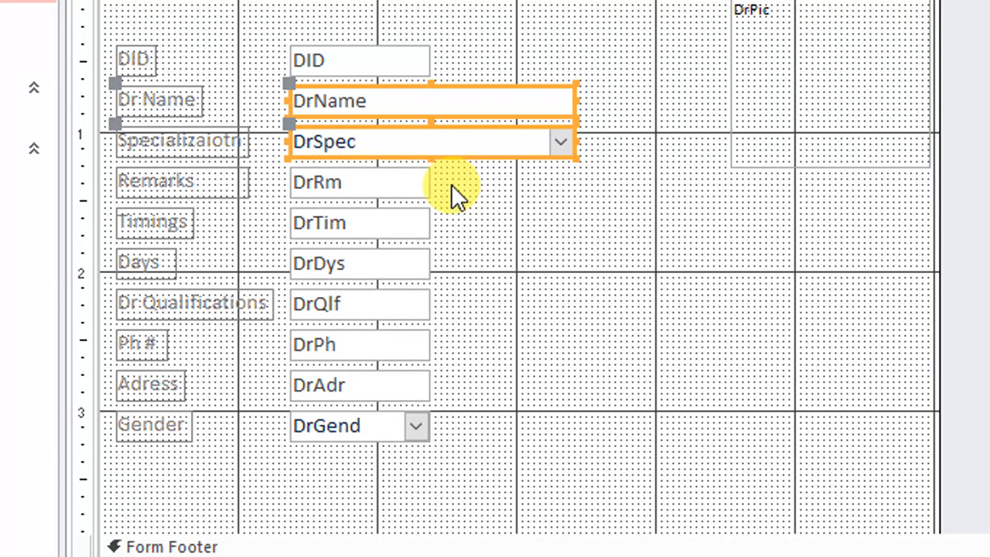
{"action": "left_click_drag", "start_coordinate": [460, 189], "coordinate": [397, 317]}
{"action": "left_click_drag", "start_coordinate": [427, 260], "coordinate": [654, 257]}
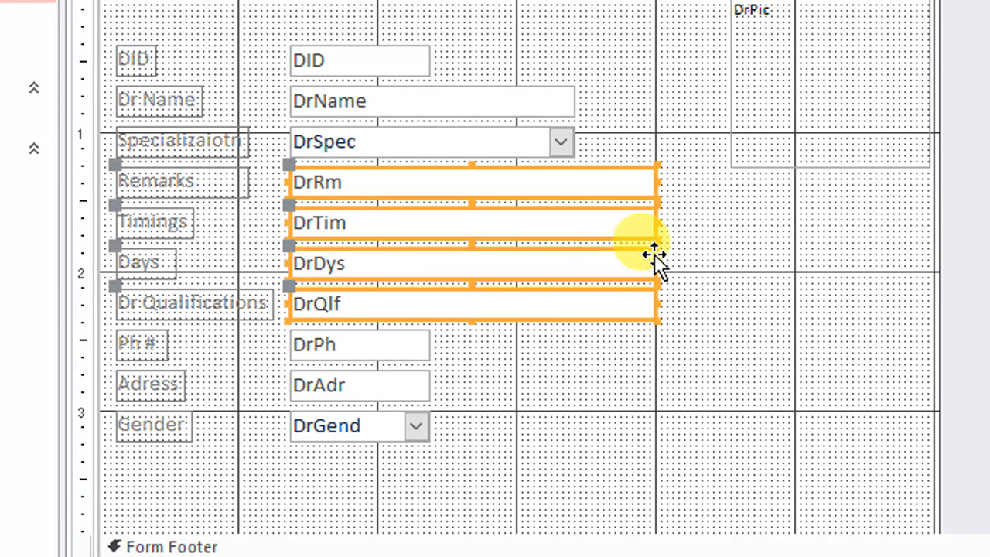
{"action": "left_click", "coordinate": [639, 88]}
{"action": "left_click_drag", "start_coordinate": [558, 140], "coordinate": [558, 141]}
{"action": "left_click_drag", "start_coordinate": [574, 101], "coordinate": [655, 100]}
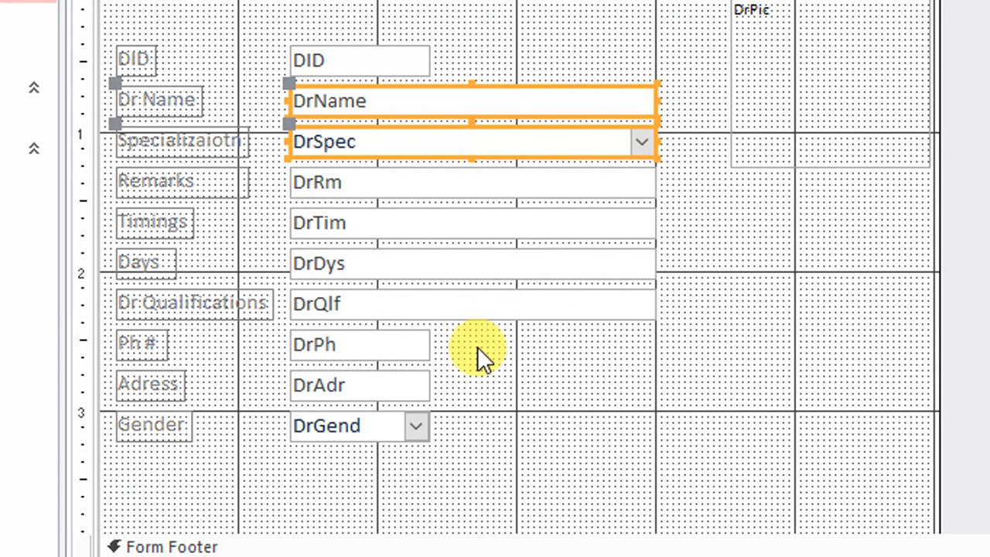
Widen the DrAdr field to match the right edge of the DrQlf field
{"action": "left_click", "coordinate": [455, 383]}
{"action": "left_click", "coordinate": [410, 385]}
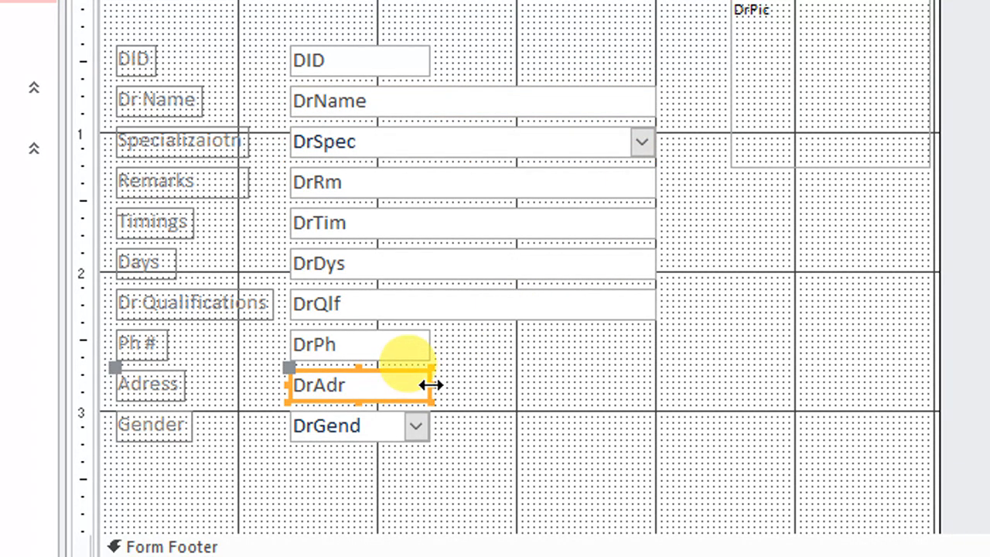
{"action": "left_click_drag", "start_coordinate": [430, 384], "coordinate": [654, 383]}
{"action": "left_click", "coordinate": [698, 330]}
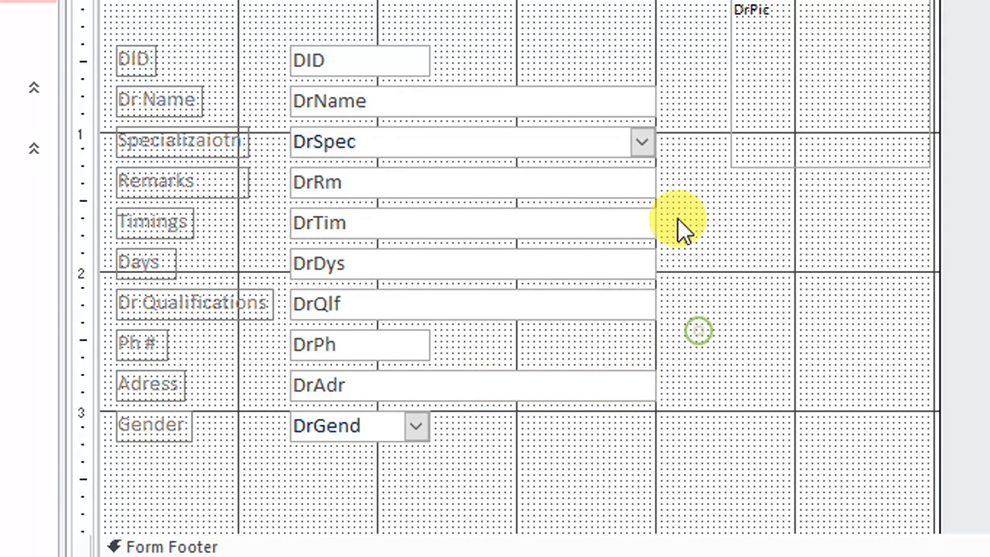
Shift the fields from DrSpec to DrAdr down and place the DrGend field with its label between DrName and DrSpec
{"action": "left_click_drag", "start_coordinate": [679, 133], "coordinate": [170, 380]}
{"action": "key", "text": "Down"}
{"action": "key", "text": "Down"}
{"action": "key", "text": "Down"}
{"action": "key", "text": "Down"}
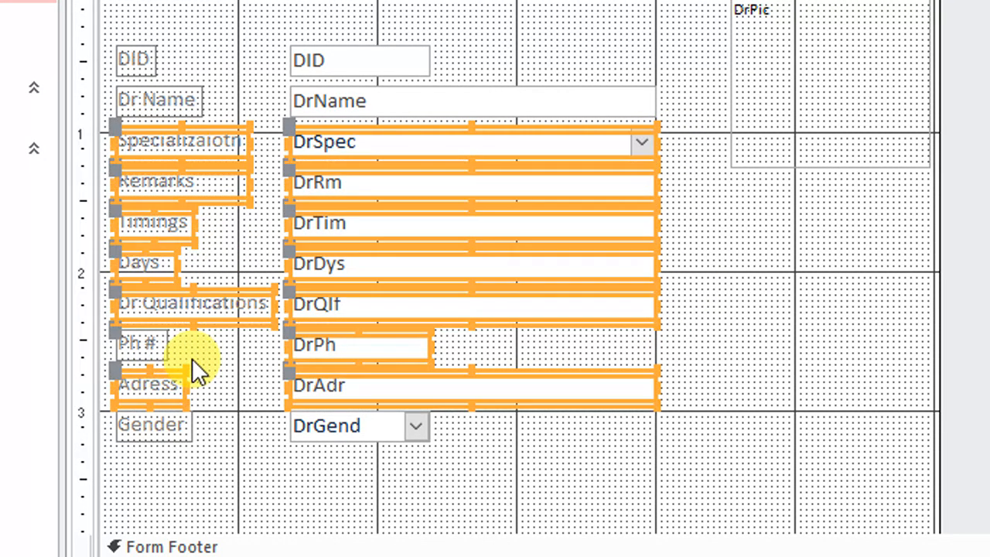
{"action": "key", "text": "Down"}
{"action": "left_click", "coordinate": [533, 469]}
{"action": "left_click_drag", "start_coordinate": [342, 436], "coordinate": [349, 150]}
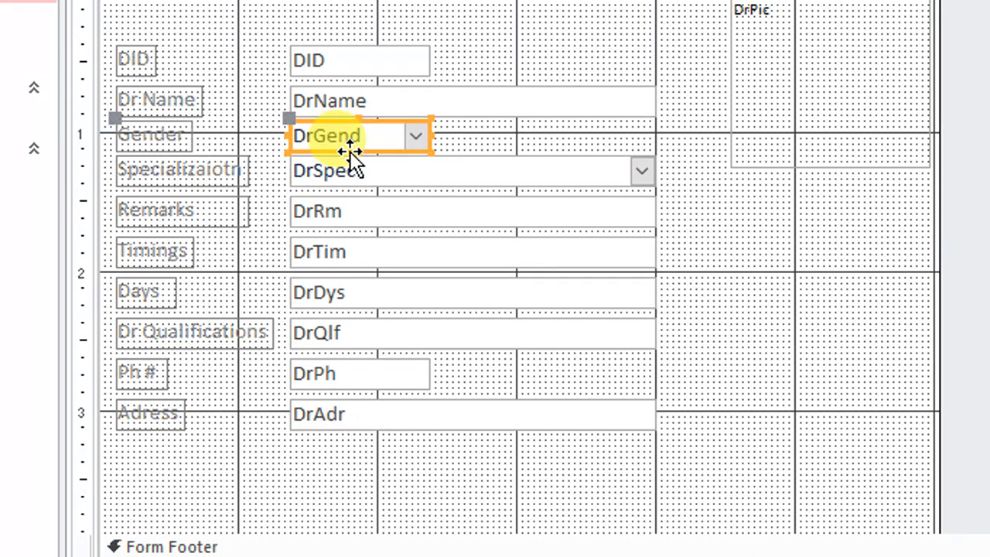
Even out the vertical spacing of the Gender row and the rows from DrSpec to DrAdr
{"action": "left_click", "coordinate": [708, 255]}
{"action": "left_click_drag", "start_coordinate": [743, 470], "coordinate": [149, 159]}
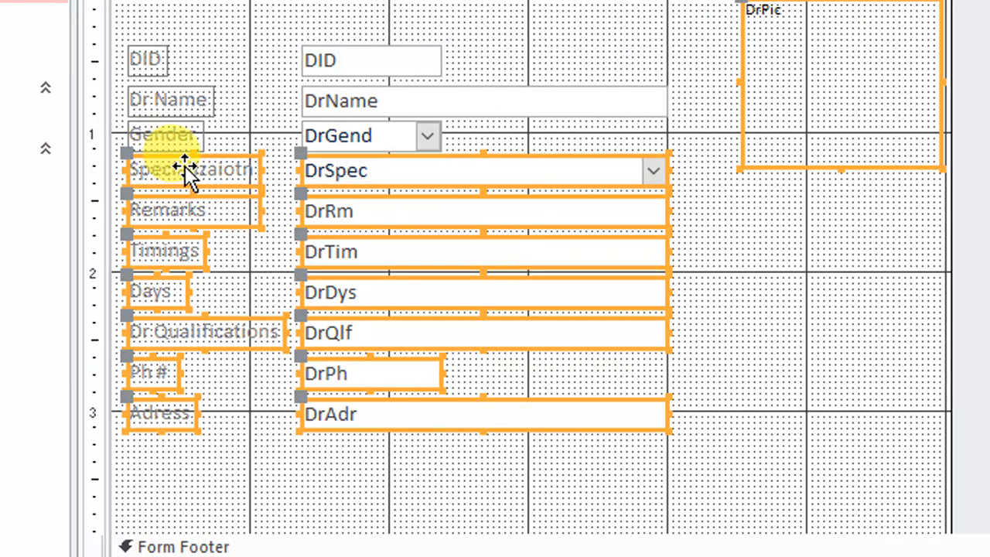
{"action": "left_click", "coordinate": [684, 325]}
{"action": "left_click_drag", "start_coordinate": [634, 457], "coordinate": [177, 171]}
{"action": "left_click_drag", "start_coordinate": [509, 492], "coordinate": [177, 123]}
{"action": "left_click", "coordinate": [756, 310]}
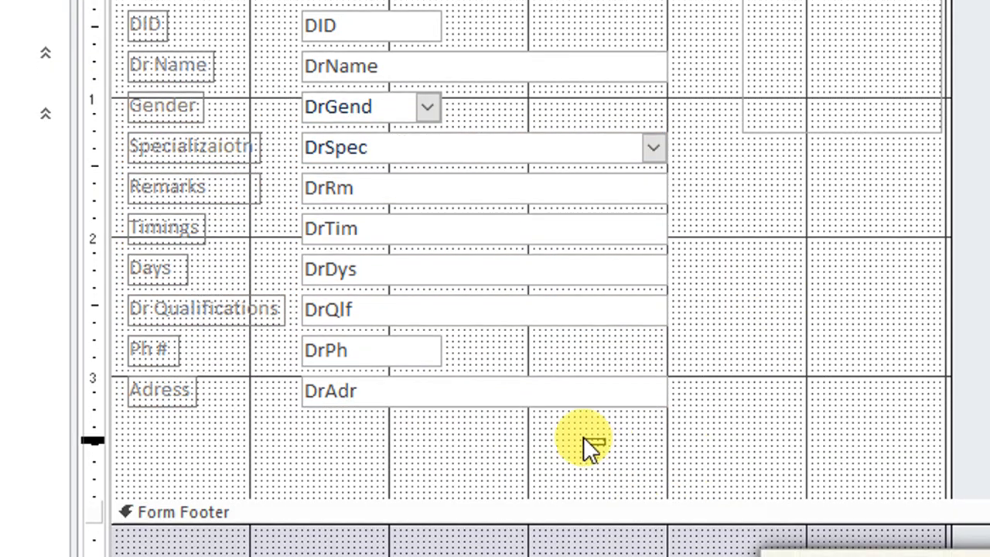
Move all the text and combo fields with their labels up to the upper edge of the Detail section
{"action": "left_click_drag", "start_coordinate": [583, 438], "coordinate": [141, 0]}
{"action": "left_click_drag", "start_coordinate": [152, 87], "coordinate": [154, 89]}
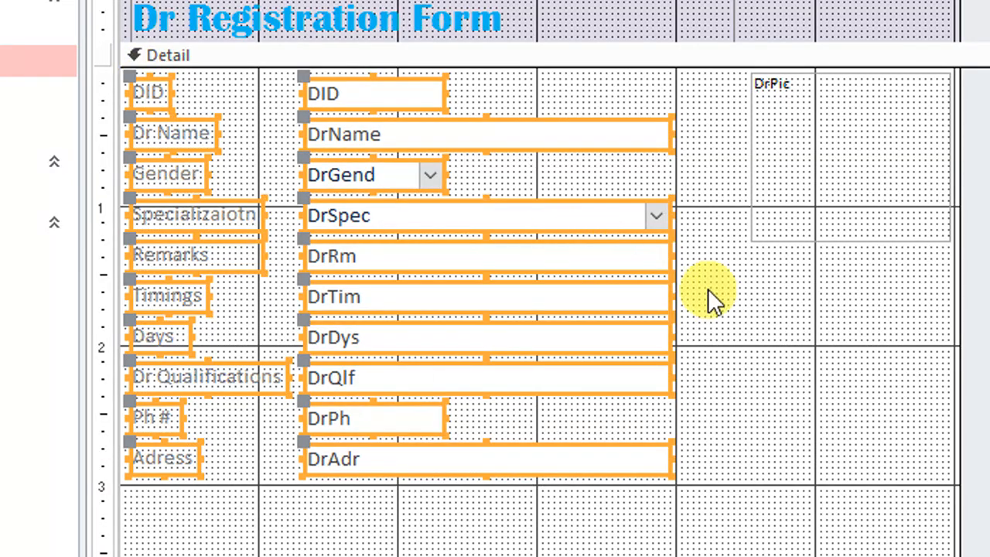
{"action": "left_click", "coordinate": [710, 289]}
Move the DrPic frame closer to the fields and reduce the form's width and the Detail section's height to fit
{"action": "left_click_drag", "start_coordinate": [809, 239], "coordinate": [757, 231]}
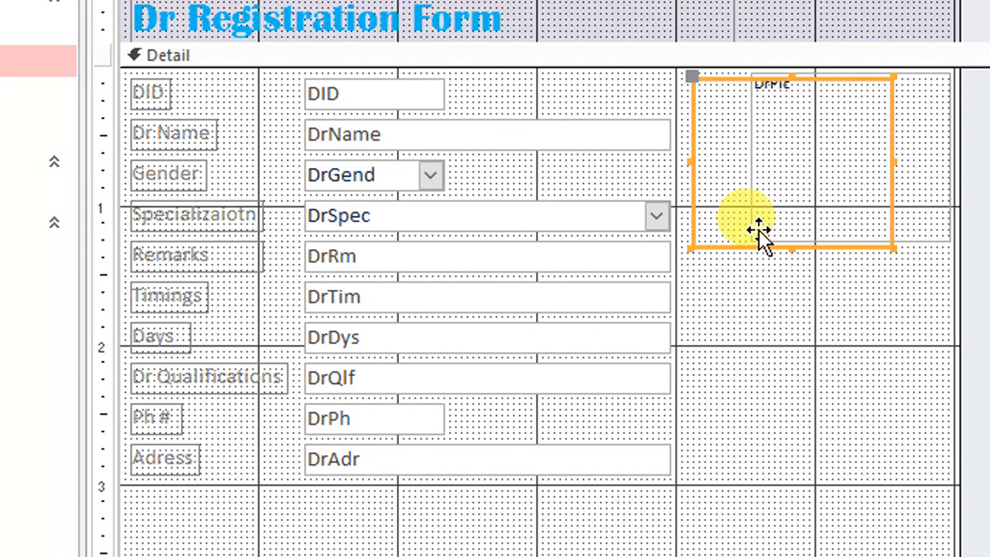
{"action": "left_click_drag", "start_coordinate": [832, 191], "coordinate": [789, 193]}
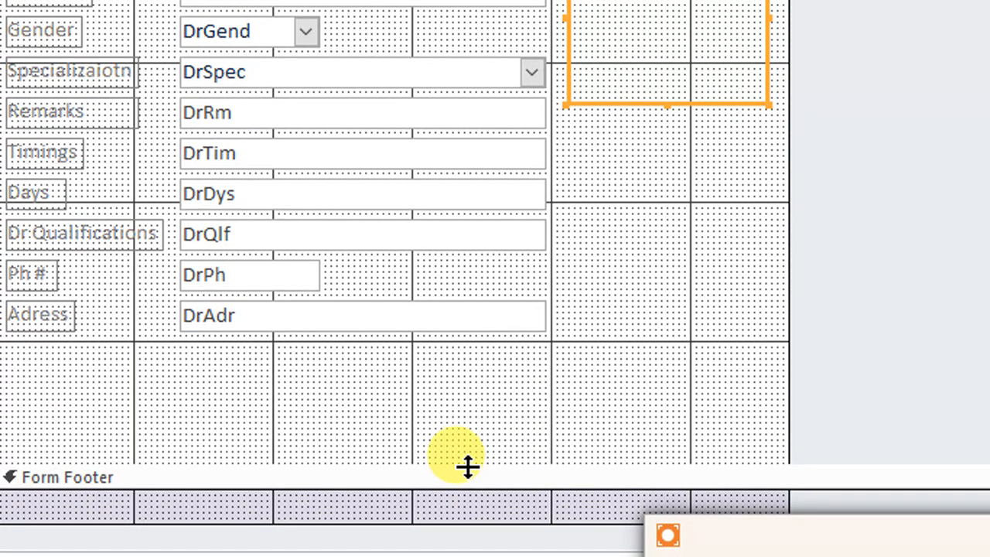
{"action": "left_click_drag", "start_coordinate": [468, 492], "coordinate": [492, 378]}
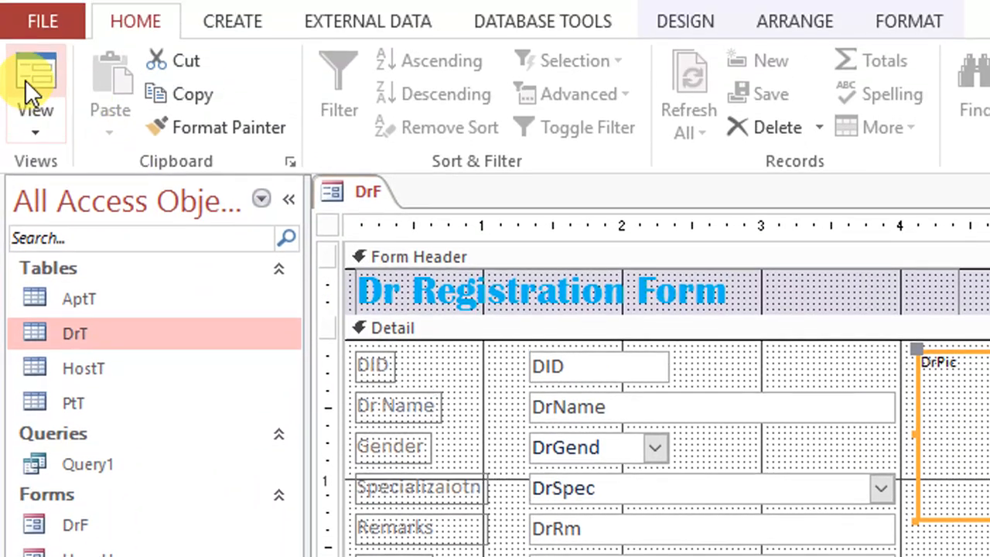
Check the layout of the doctor registration form in Form View, then return to Design View
{"action": "left_click", "coordinate": [31, 77]}
{"action": "left_click_drag", "start_coordinate": [763, 233], "coordinate": [898, 123]}
{"action": "right_click", "coordinate": [758, 193]}
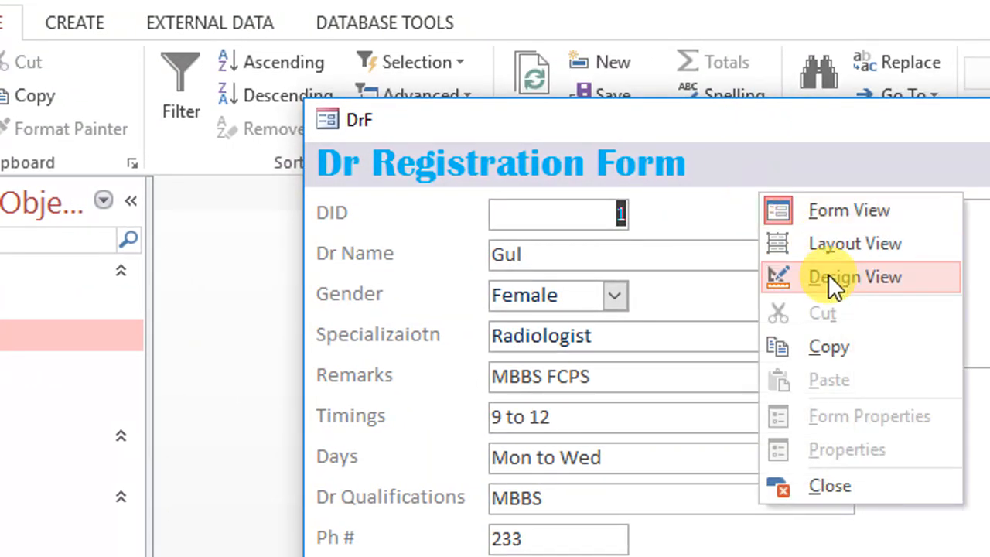
{"action": "left_click", "coordinate": [777, 278]}
Left-align the text in the DID field and display the form in Form View
{"action": "left_click", "coordinate": [486, 366]}
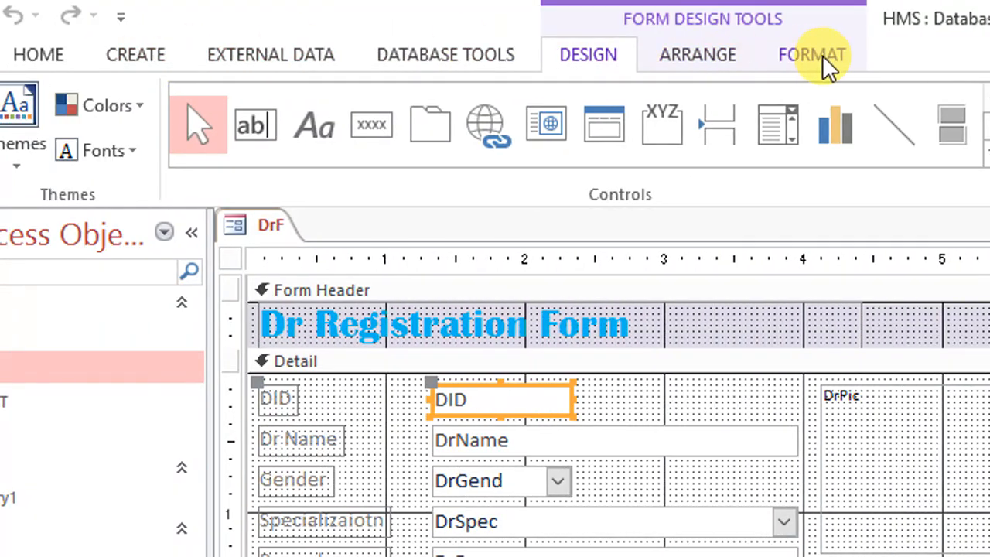
{"action": "left_click", "coordinate": [823, 56]}
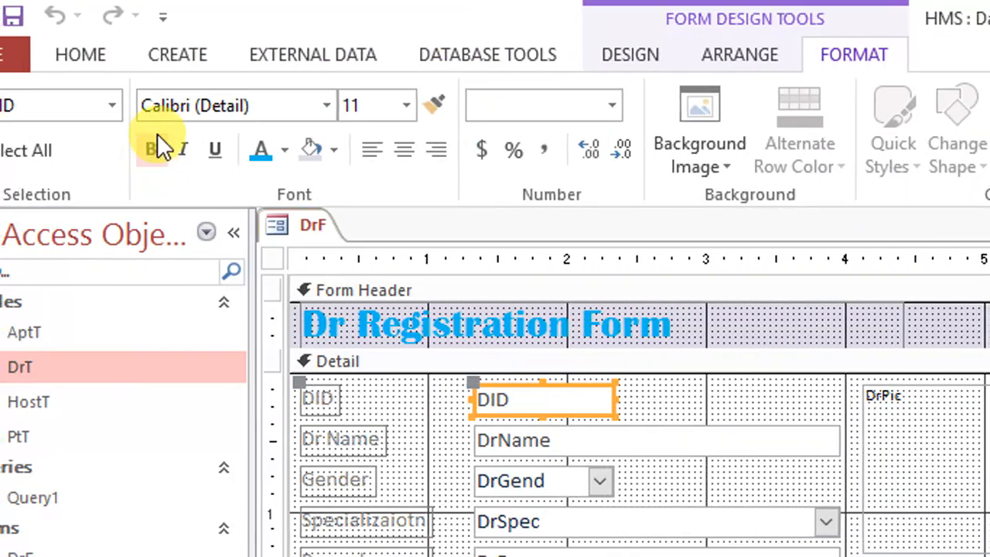
{"action": "left_click", "coordinate": [66, 55]}
{"action": "left_click", "coordinate": [881, 151]}
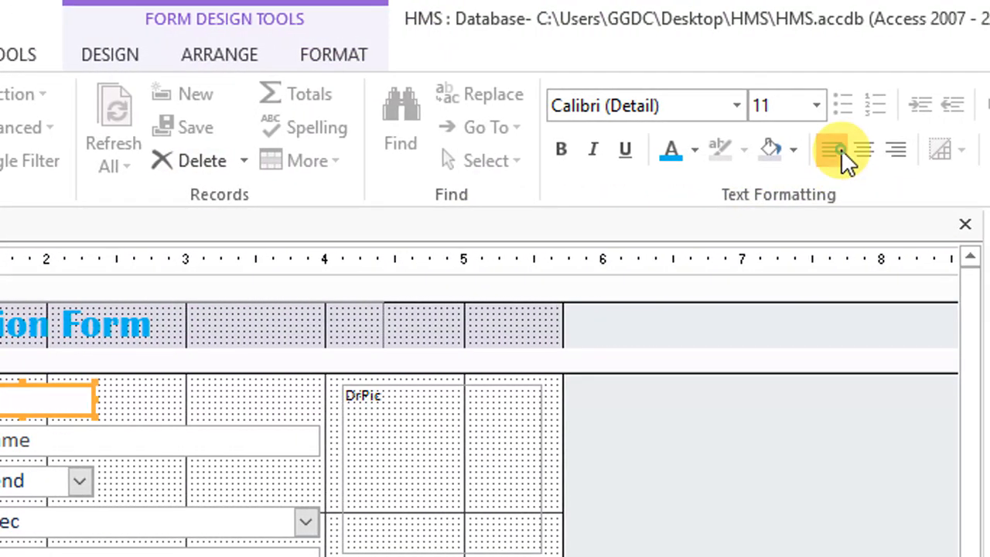
{"action": "left_click", "coordinate": [37, 108]}
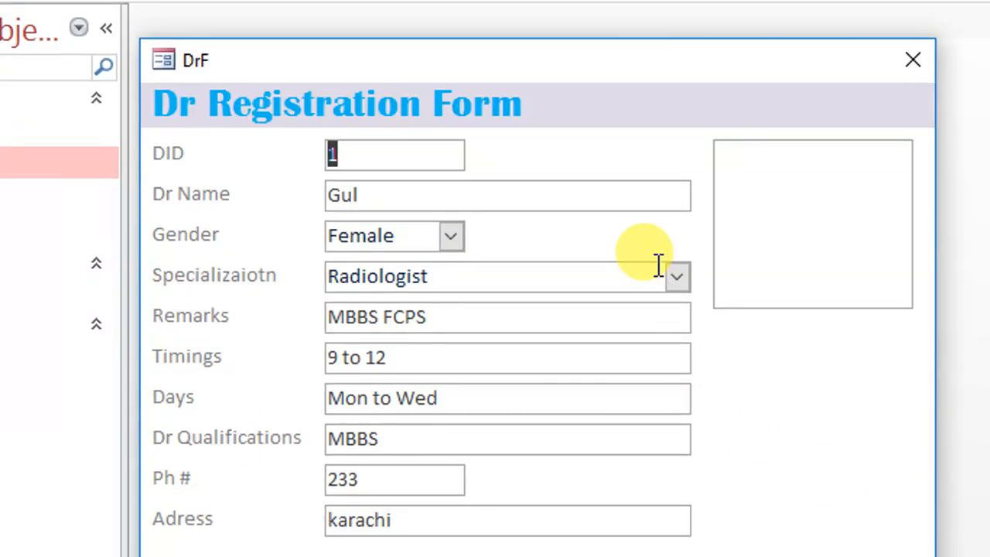
Step through the fields of the doctor registration form in Form View to examine their tab order
{"action": "left_click", "coordinate": [638, 194]}
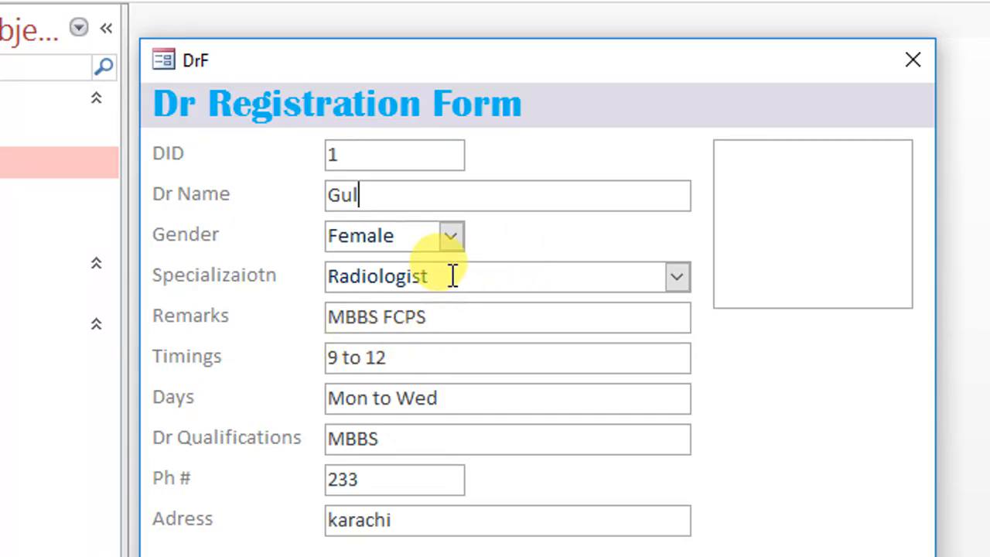
{"action": "right_click", "coordinate": [532, 246]}
{"action": "left_click", "coordinate": [420, 151]}
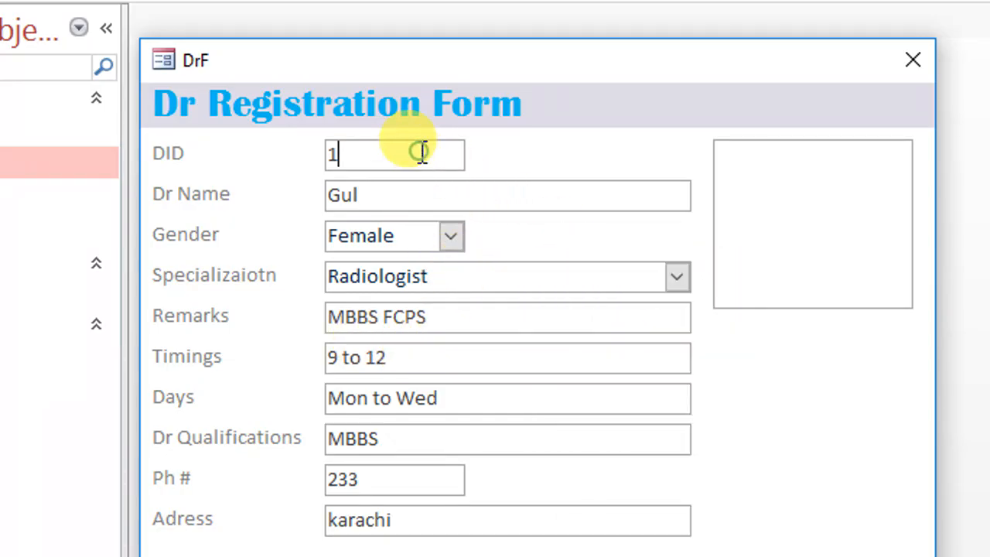
{"action": "key", "text": "Tab"}
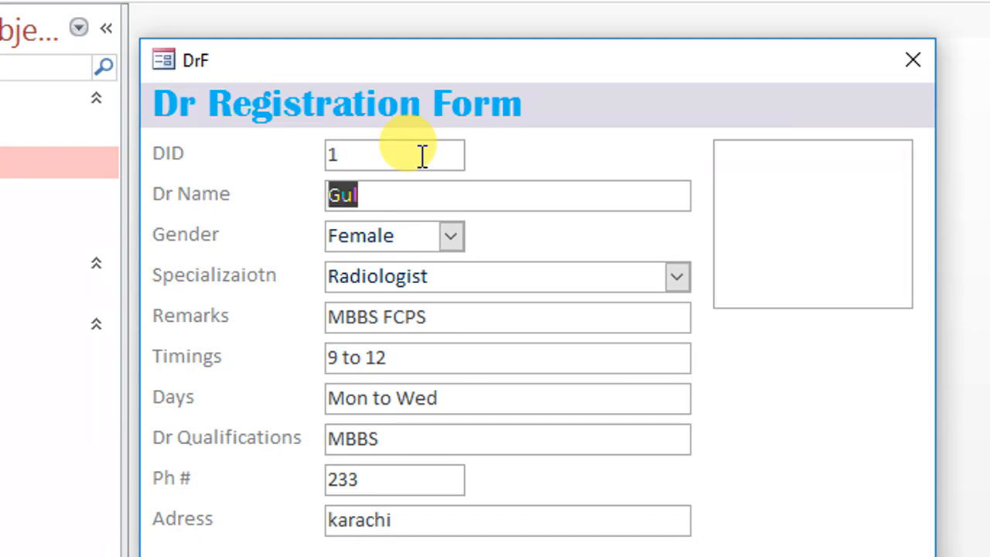
{"action": "key", "text": "Tab"}
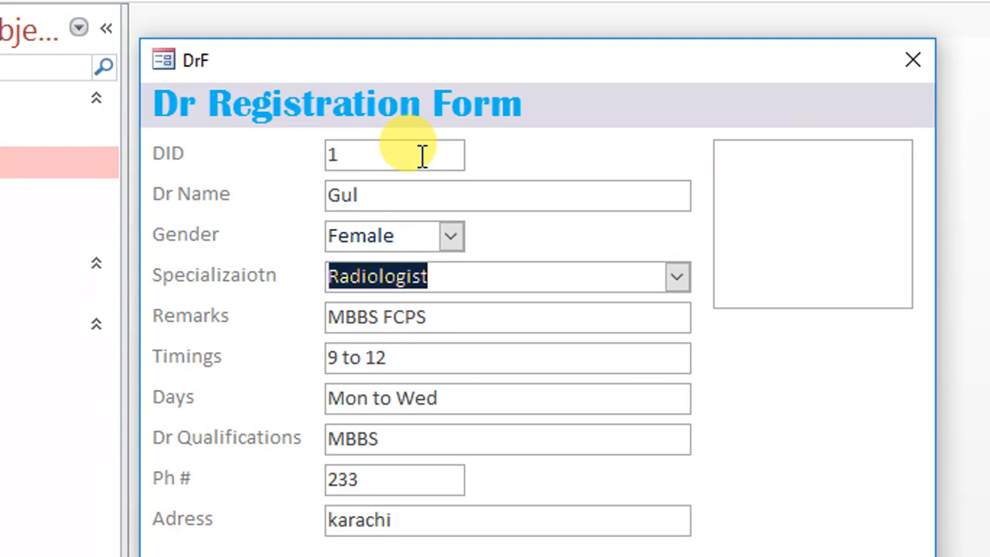
{"action": "left_click", "coordinate": [422, 155]}
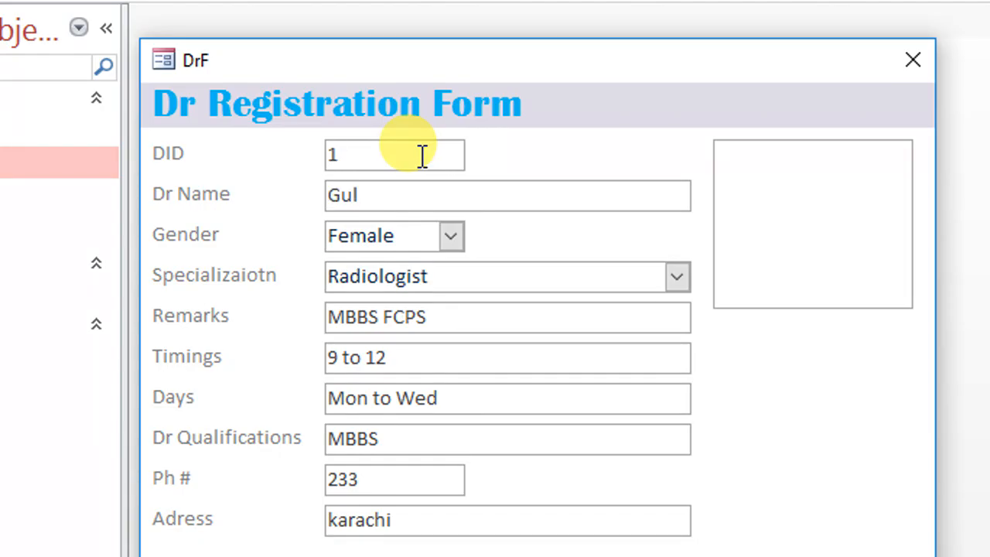
{"action": "key", "text": "Tab"}
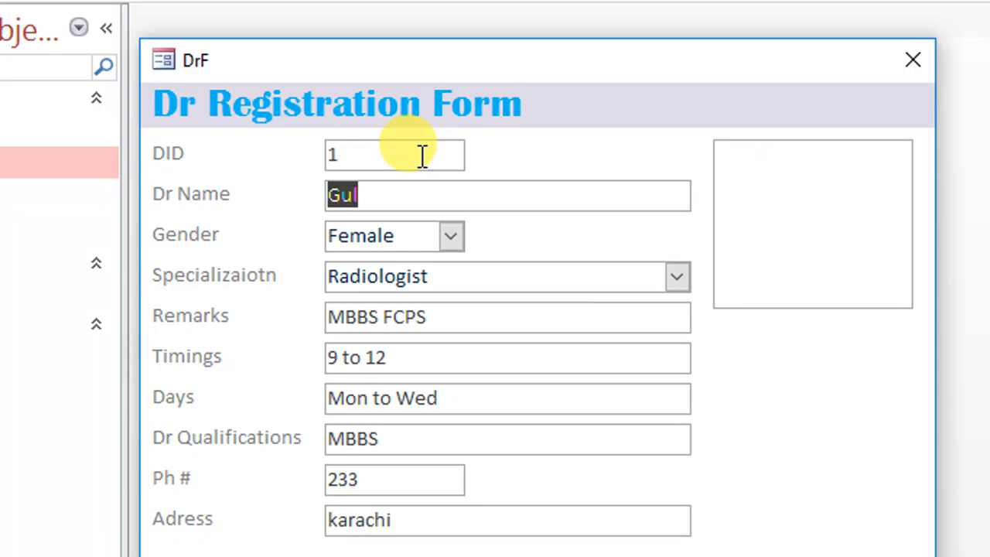
{"action": "key", "text": "Tab"}
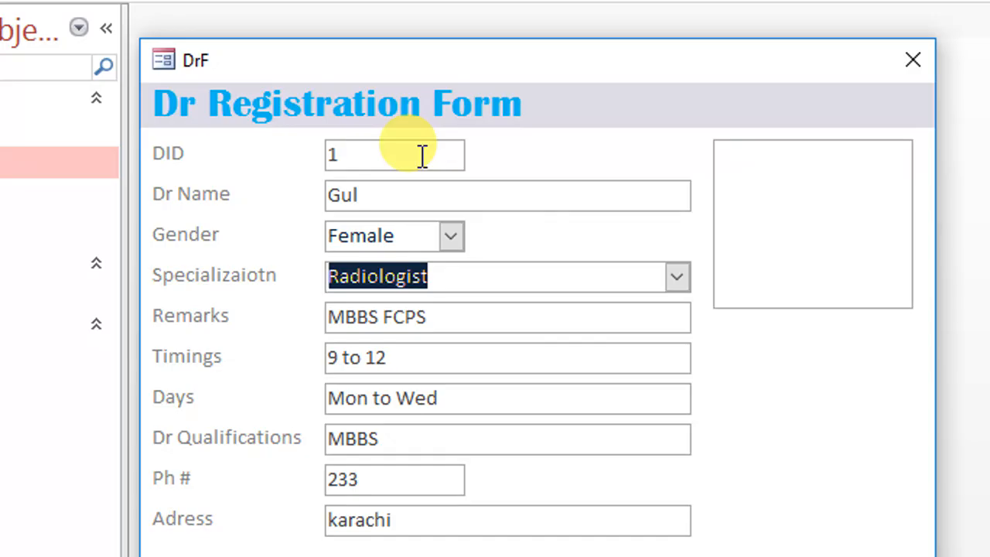
{"action": "key", "text": "Tab"}
{"action": "key", "text": "Tab"}
{"action": "key", "text": "Tab"}
{"action": "key", "text": "Tab"}
{"action": "key", "text": "Tab"}
{"action": "key", "text": "Tab"}
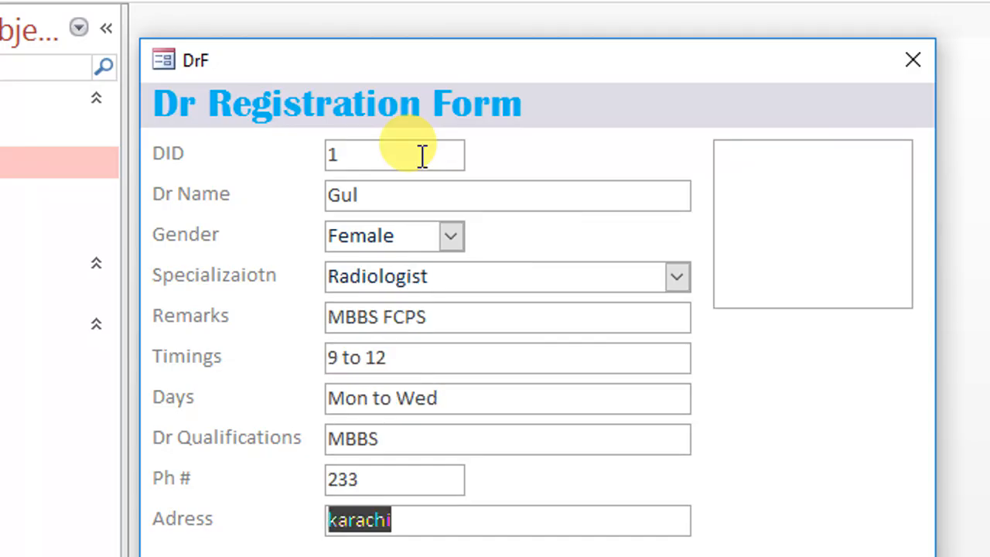
{"action": "key", "text": "Tab"}
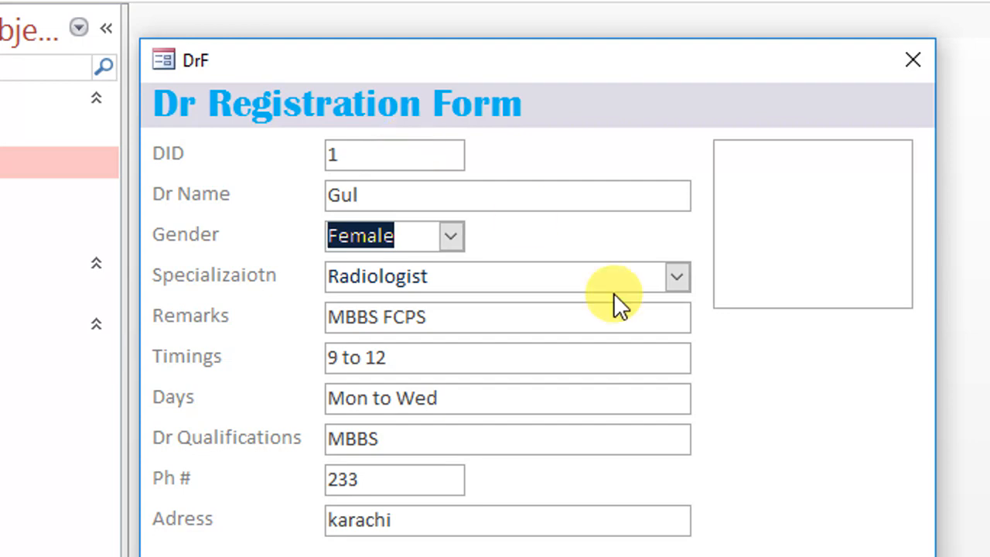
Return the form to Design View and apply Auto Order to the tab order of the Detail section
{"action": "right_click", "coordinate": [772, 409]}
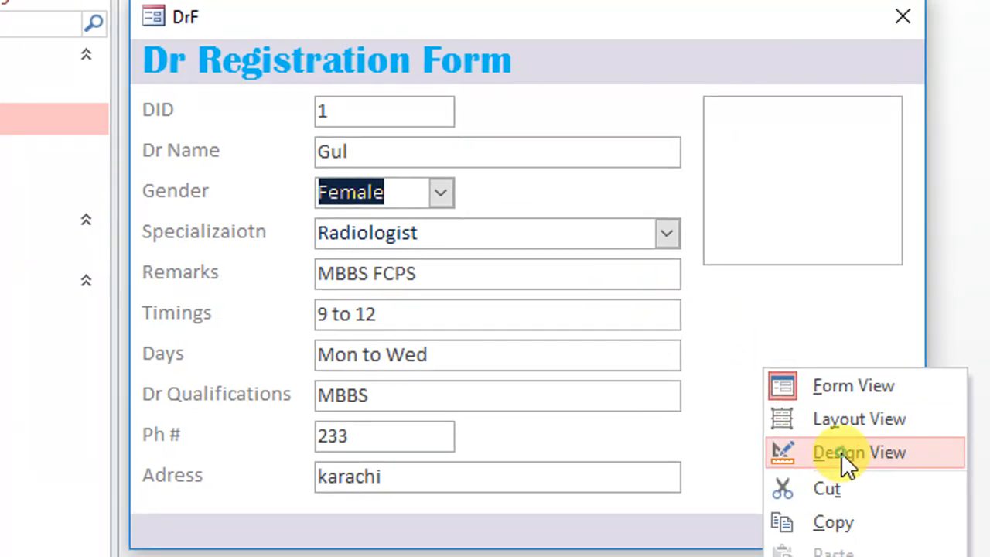
{"action": "left_click", "coordinate": [841, 451]}
{"action": "right_click", "coordinate": [838, 453]}
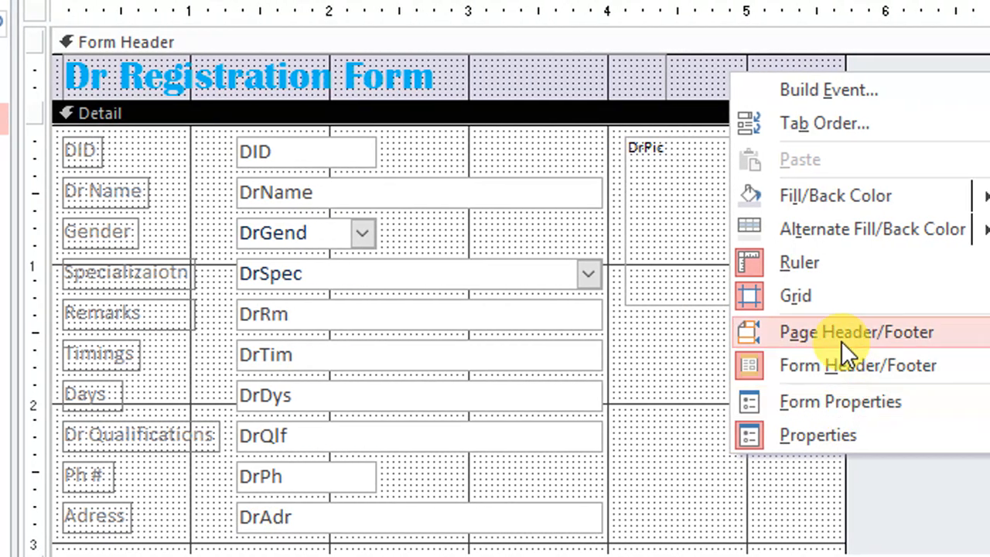
{"action": "left_click", "coordinate": [805, 125]}
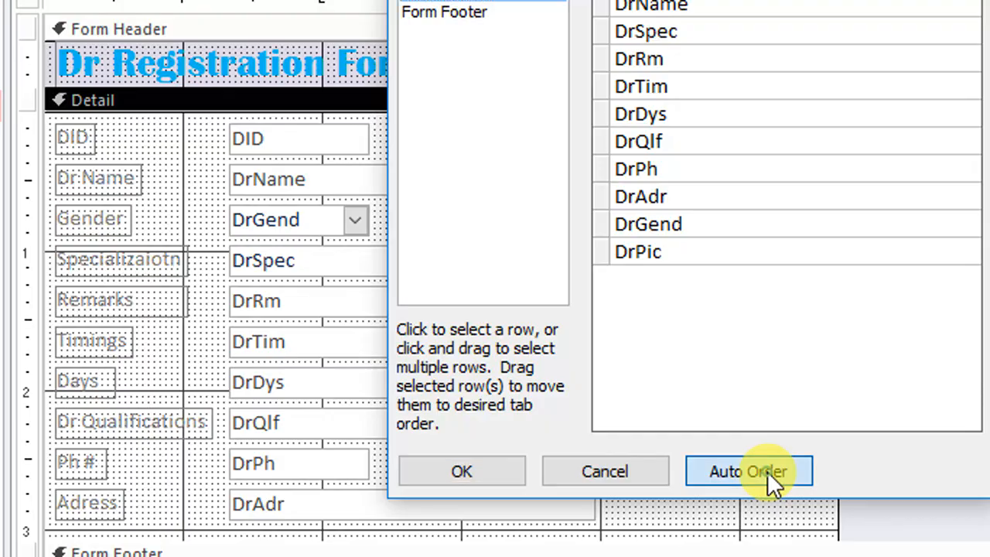
{"action": "left_click", "coordinate": [767, 471]}
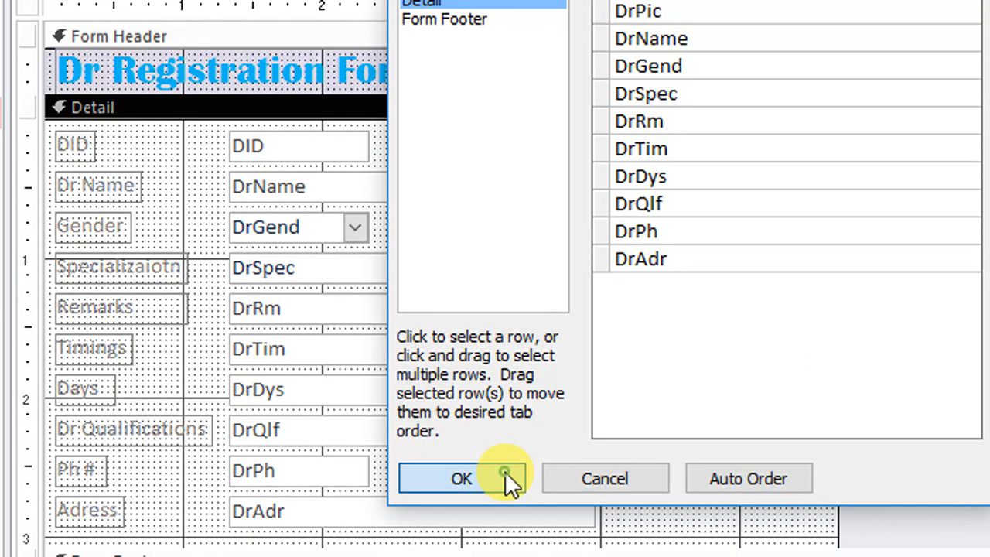
{"action": "left_click", "coordinate": [504, 471]}
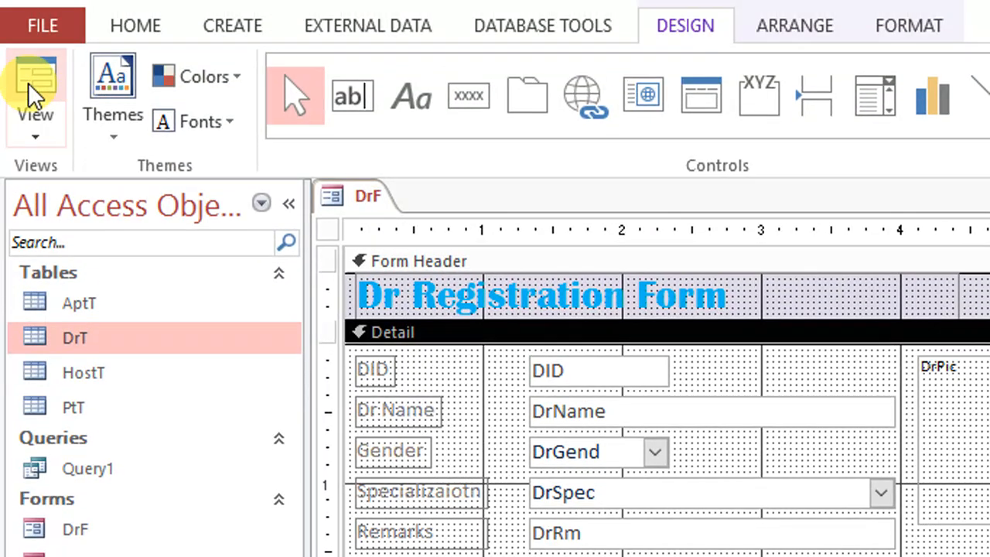
Display the form in Form View and move through its fields from DID to Adress to check the new tab order
{"action": "left_click", "coordinate": [28, 82]}
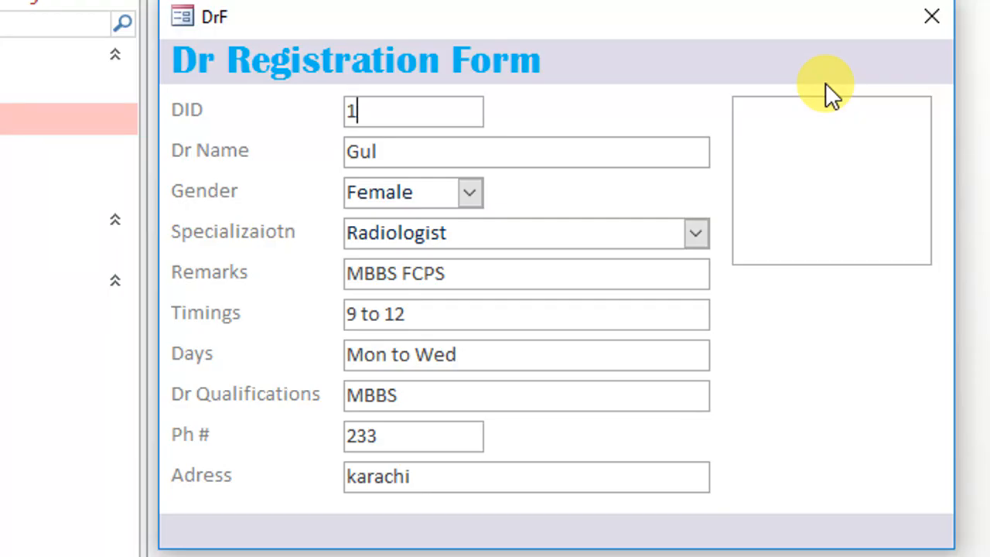
{"action": "left_click", "coordinate": [824, 83]}
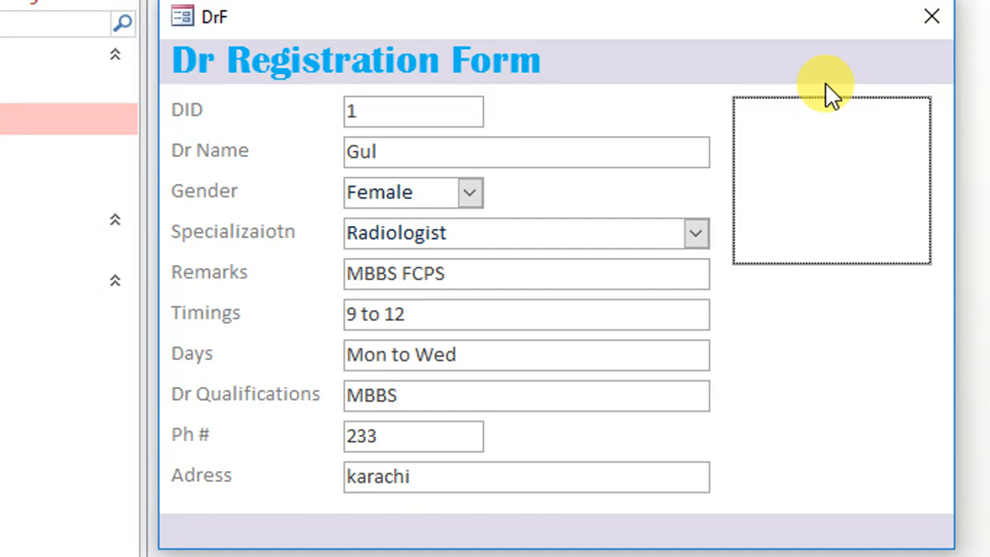
{"action": "left_click", "coordinate": [464, 115]}
{"action": "key", "text": "Tab"}
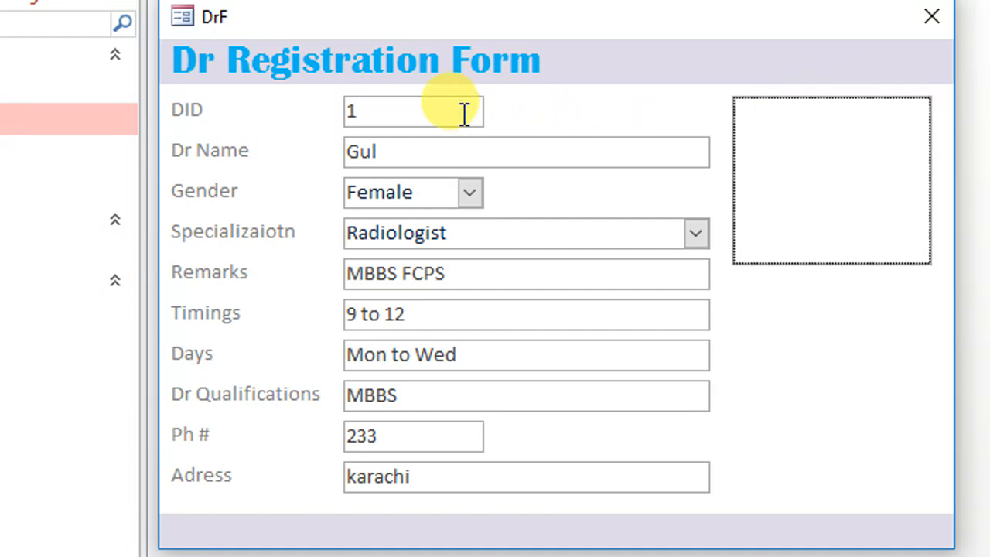
{"action": "key", "text": "Tab"}
{"action": "key", "text": "Tab"}
{"action": "key", "text": "Tab"}
{"action": "key", "text": "Tab"}
{"action": "key", "text": "Tab"}
{"action": "key", "text": "Tab"}
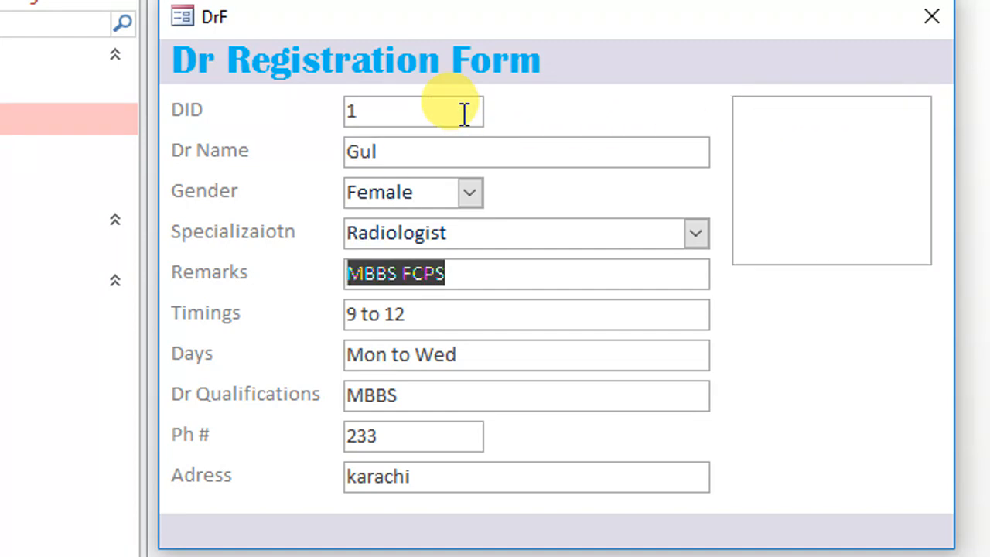
{"action": "key", "text": "Tab"}
{"action": "key", "text": "Tab"}
{"action": "key", "text": "Tab"}
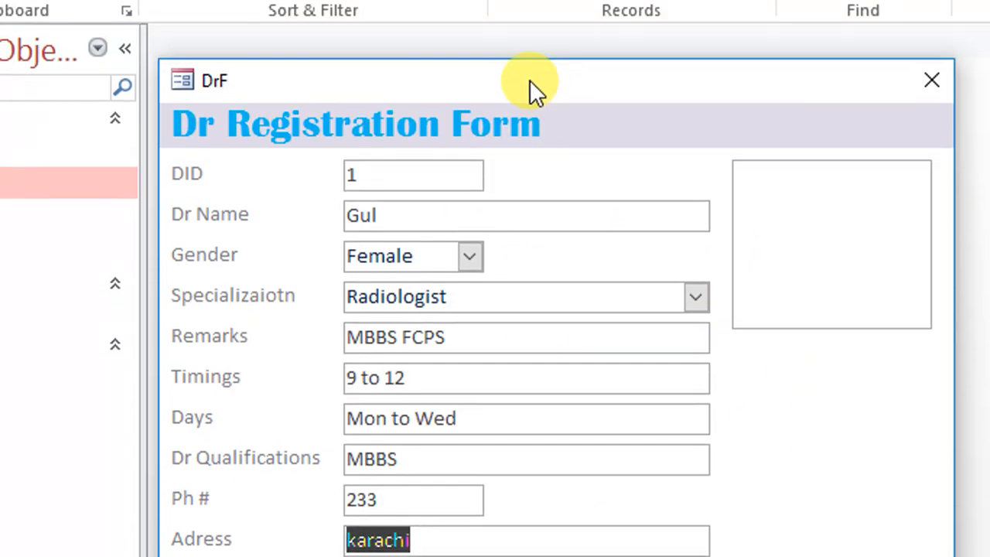
Save the doctor registration form and switch it back to Design View
{"action": "right_click", "coordinate": [529, 17]}
{"action": "left_click", "coordinate": [574, 103]}
{"action": "right_click", "coordinate": [580, 94]}
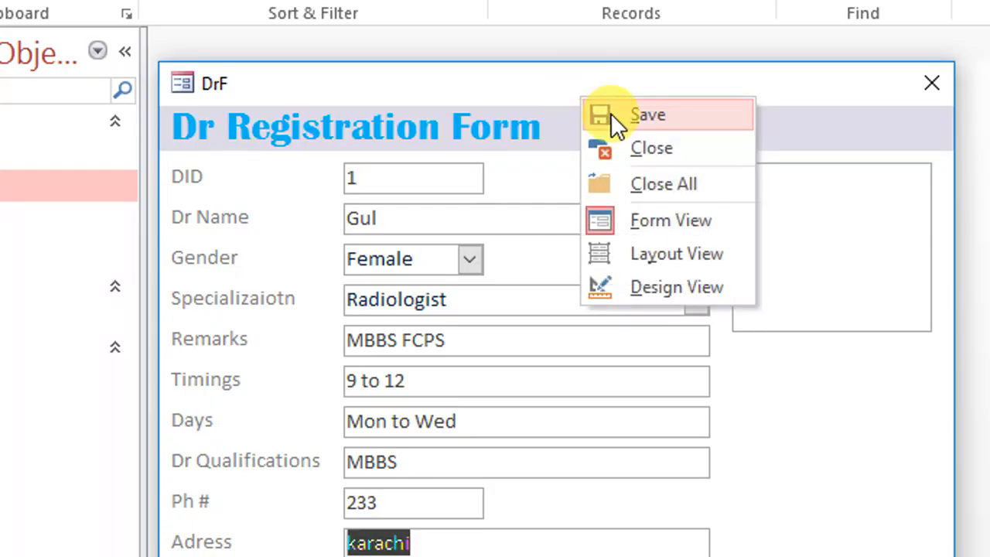
{"action": "left_click", "coordinate": [610, 113]}
{"action": "right_click", "coordinate": [580, 95]}
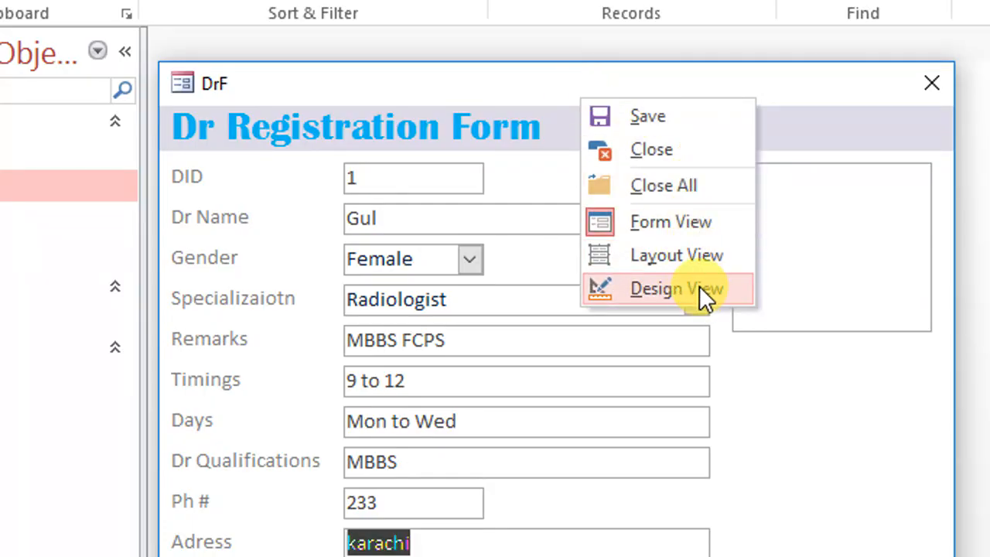
{"action": "left_click_drag", "start_coordinate": [479, 76], "coordinate": [494, 71]}
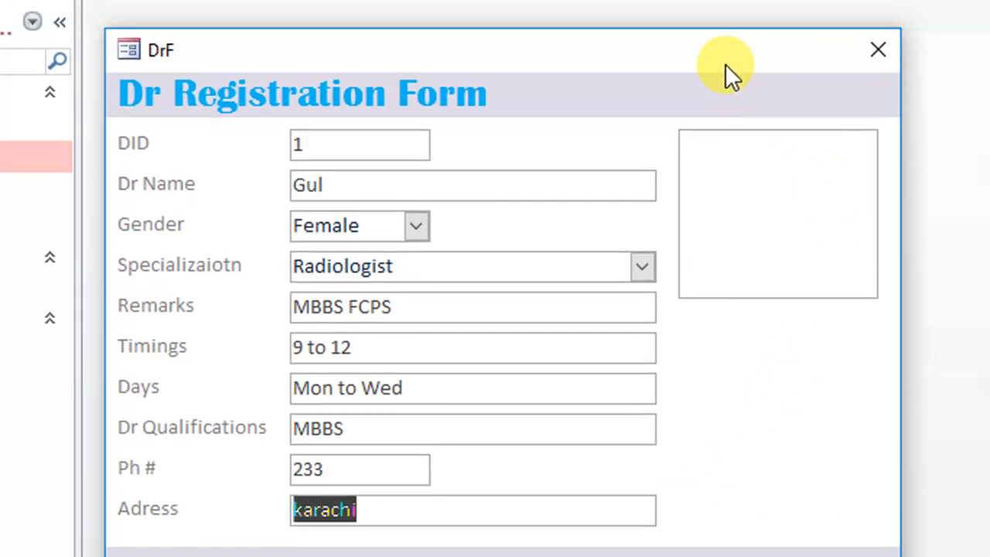
{"action": "right_click", "coordinate": [782, 92]}
{"action": "left_click", "coordinate": [821, 275]}
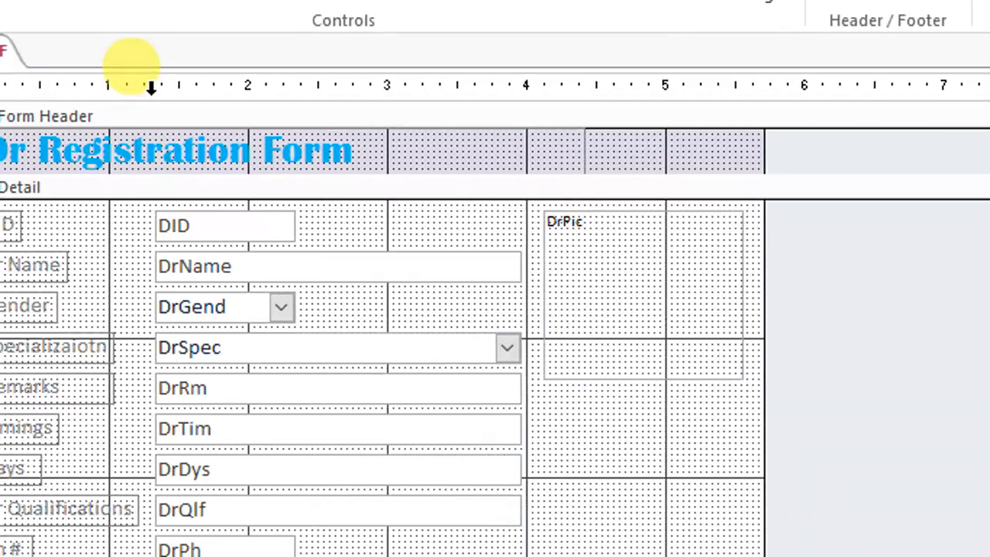
Set the form's Data Entry property to Yes and display the form in Form View
{"action": "right_click", "coordinate": [151, 84]}
{"action": "left_click", "coordinate": [174, 99]}
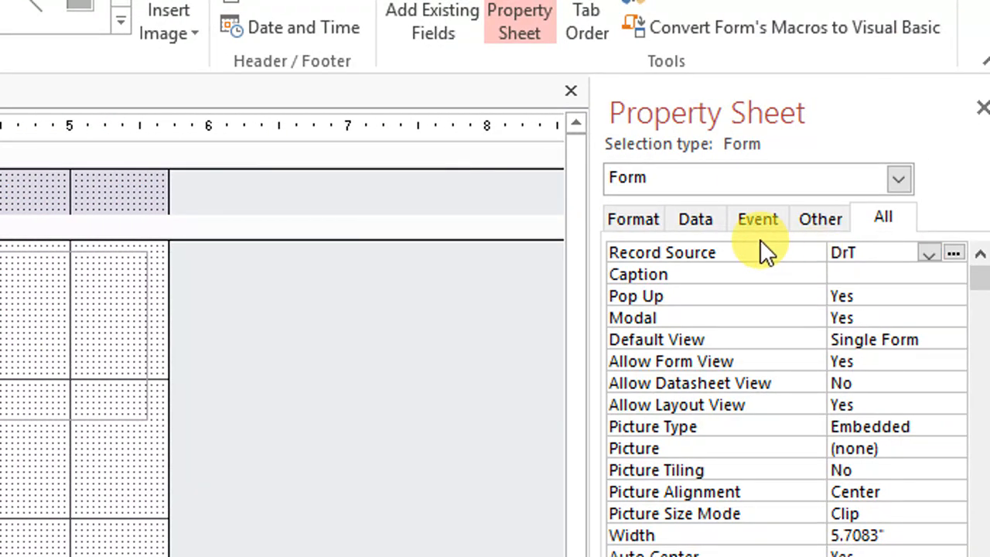
{"action": "left_click", "coordinate": [746, 218]}
{"action": "left_click", "coordinate": [706, 217]}
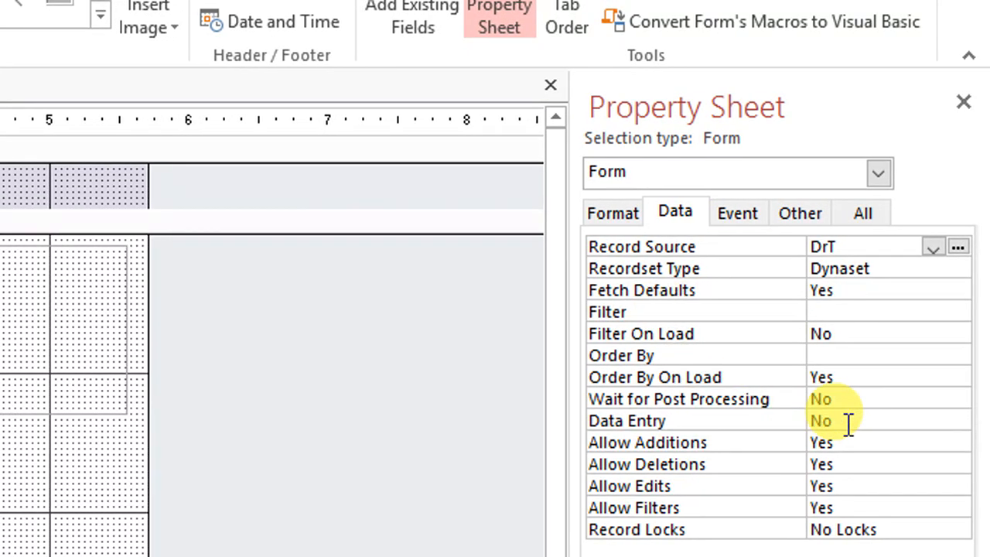
{"action": "double_click", "coordinate": [853, 422]}
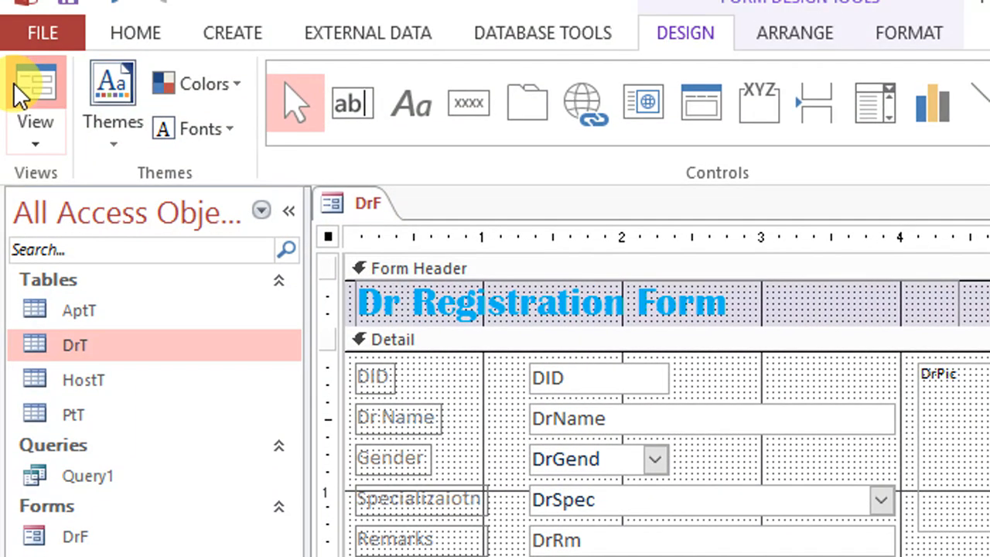
{"action": "left_click", "coordinate": [33, 82]}
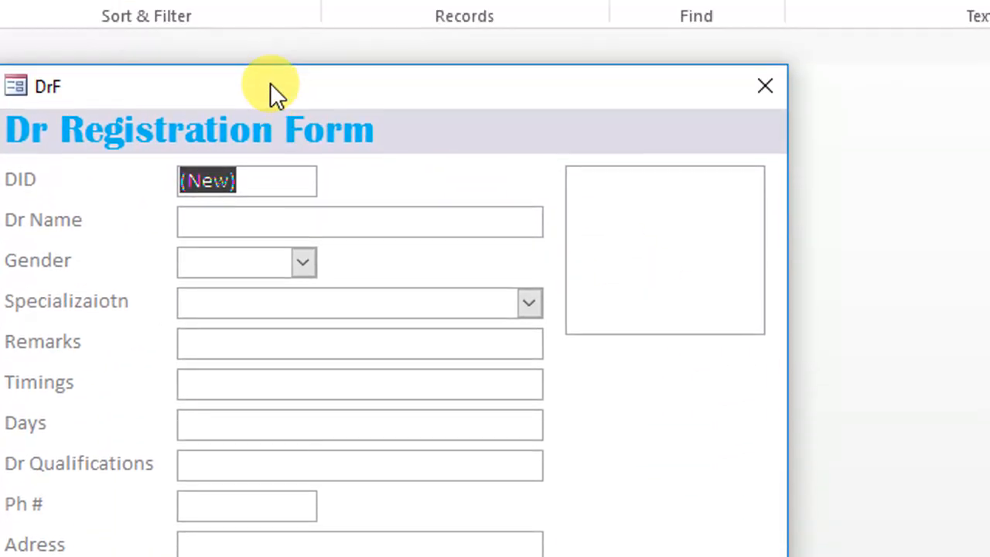
{"action": "left_click_drag", "start_coordinate": [409, 71], "coordinate": [558, 66]}
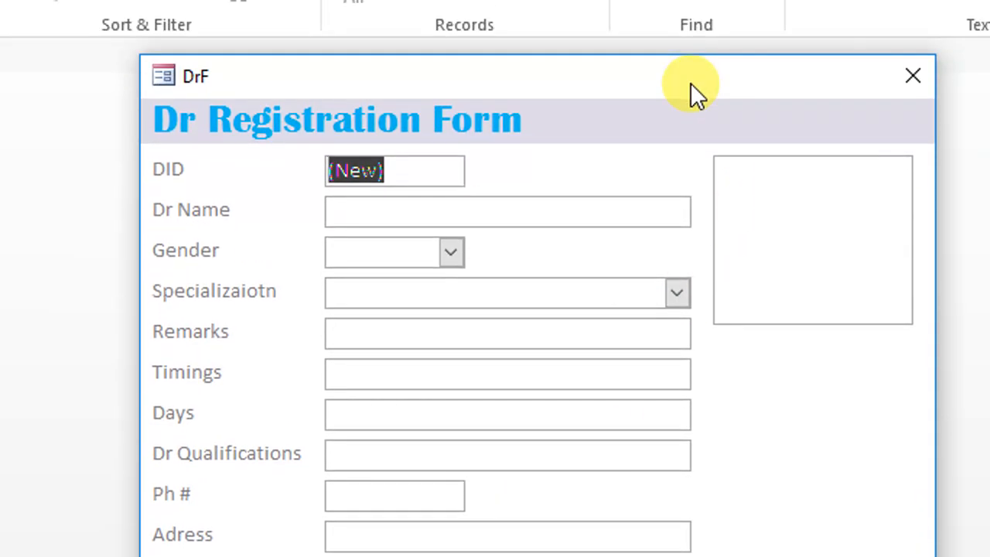
Close the doctor registration form
{"action": "right_click", "coordinate": [698, 87]}
{"action": "right_click", "coordinate": [702, 94]}
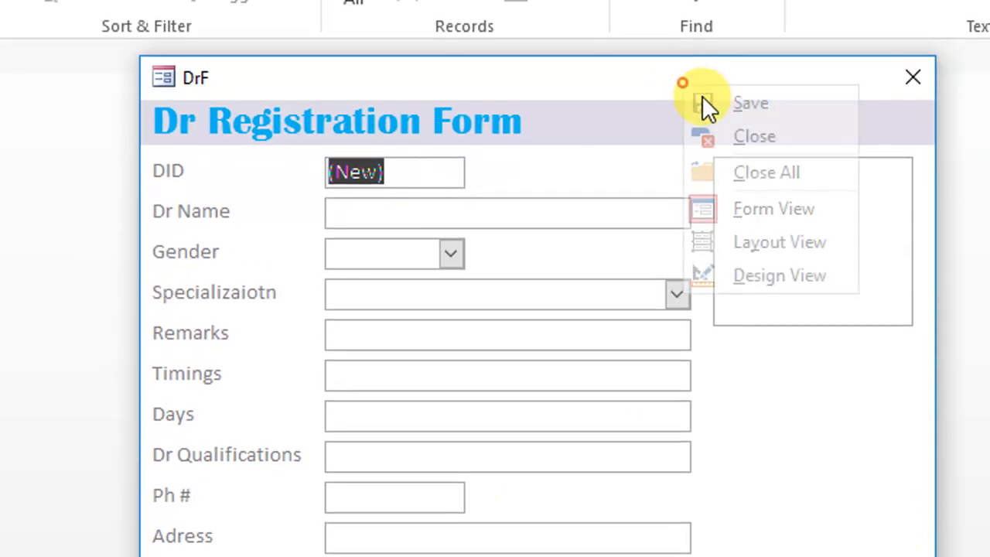
{"action": "left_click", "coordinate": [727, 129]}
Copy the DrF form in the list of database objects
{"action": "right_click", "coordinate": [106, 392]}
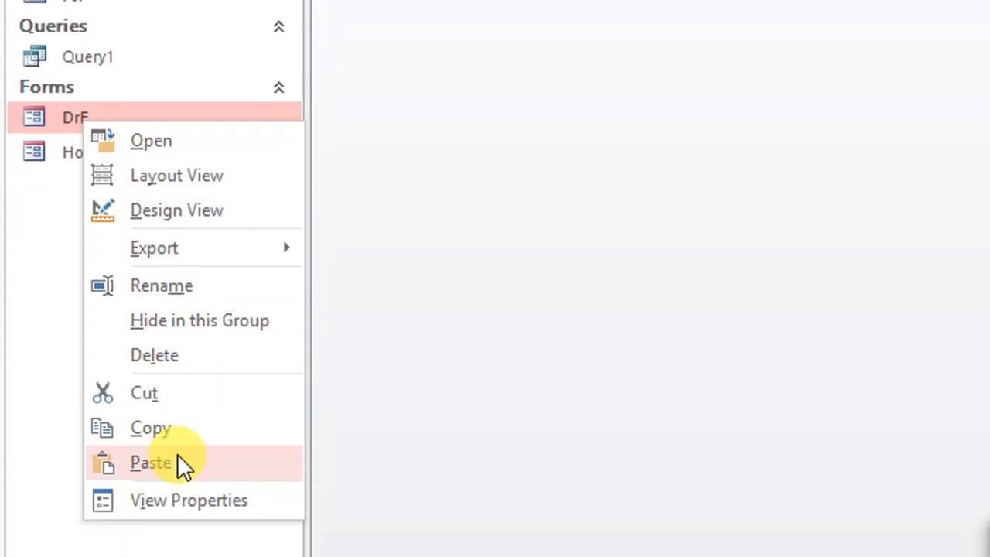
{"action": "right_click", "coordinate": [54, 118]}
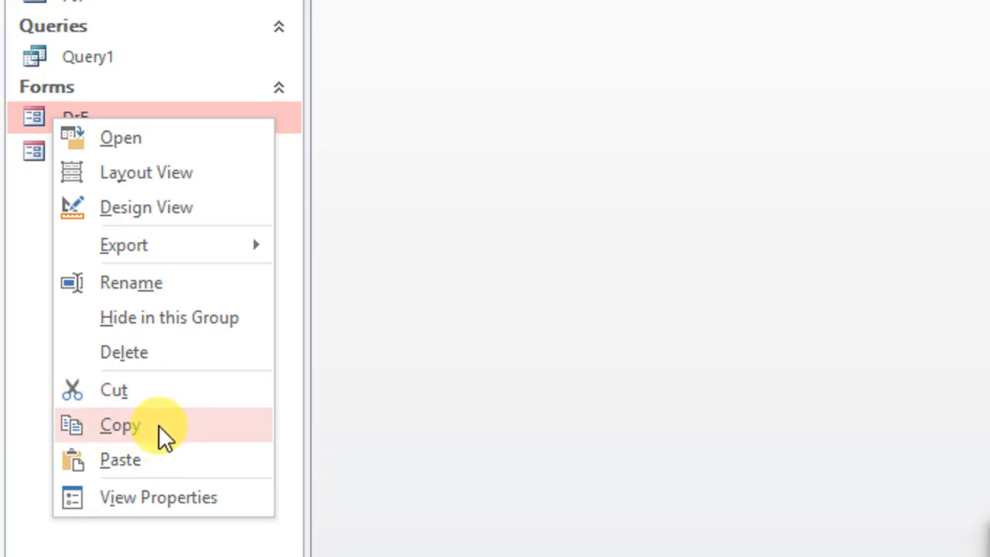
{"action": "left_click", "coordinate": [120, 424]}
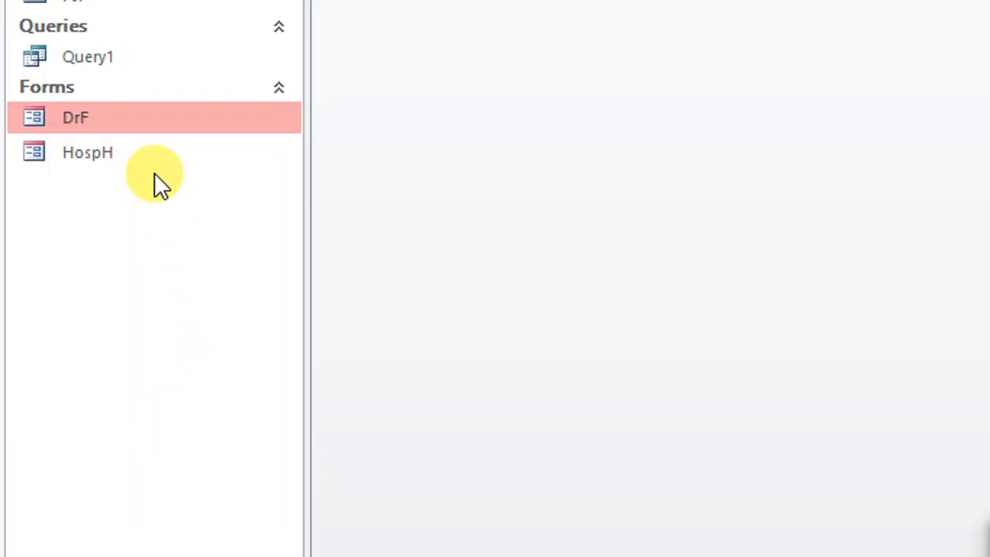
Open the DrT table in Design View and add a field named IsActiv with the Yes/No data type below DrPic
{"action": "scroll", "coordinate": [159, 86], "scroll_direction": "up", "scroll_amount": 3}
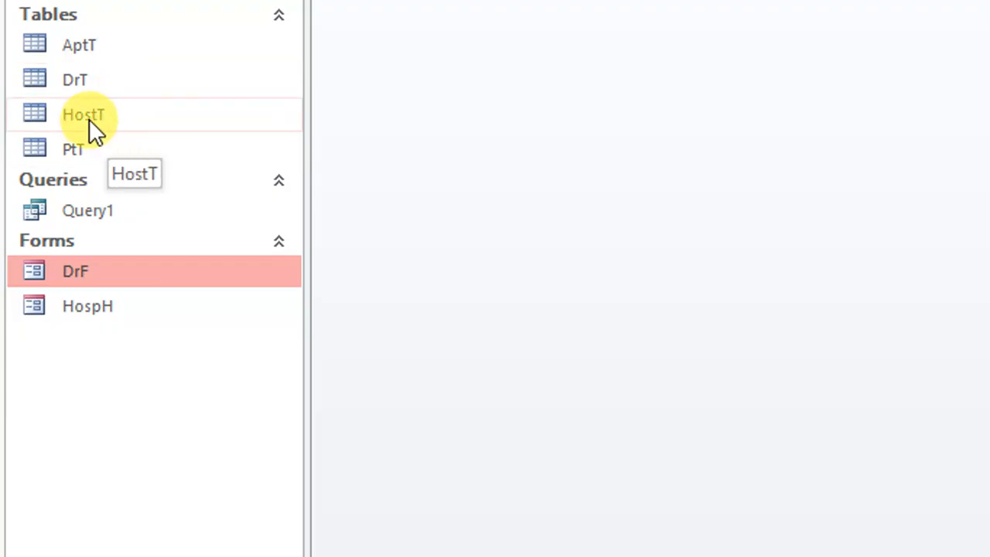
{"action": "right_click", "coordinate": [86, 83]}
{"action": "left_click", "coordinate": [214, 139]}
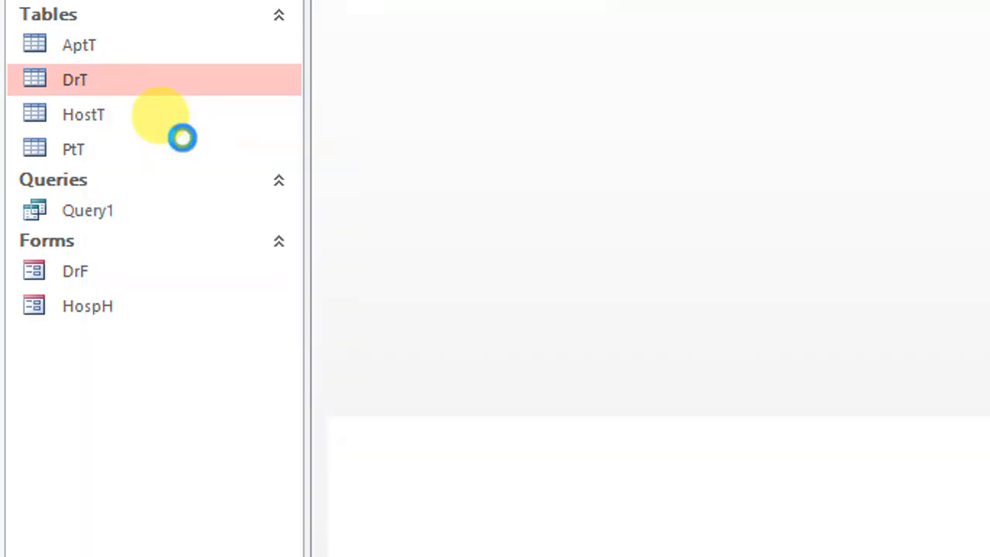
{"action": "left_click", "coordinate": [456, 298]}
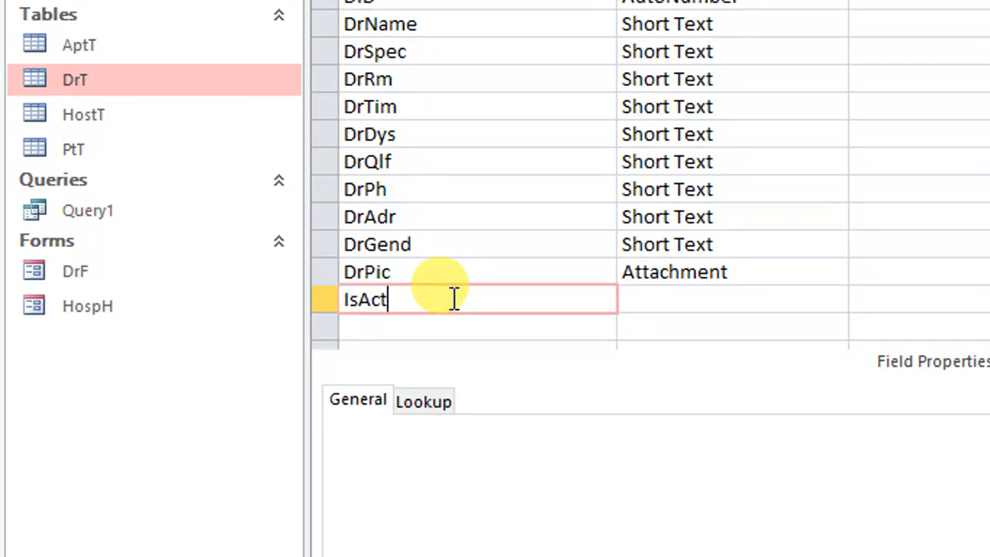
{"action": "key", "text": "Tab"}
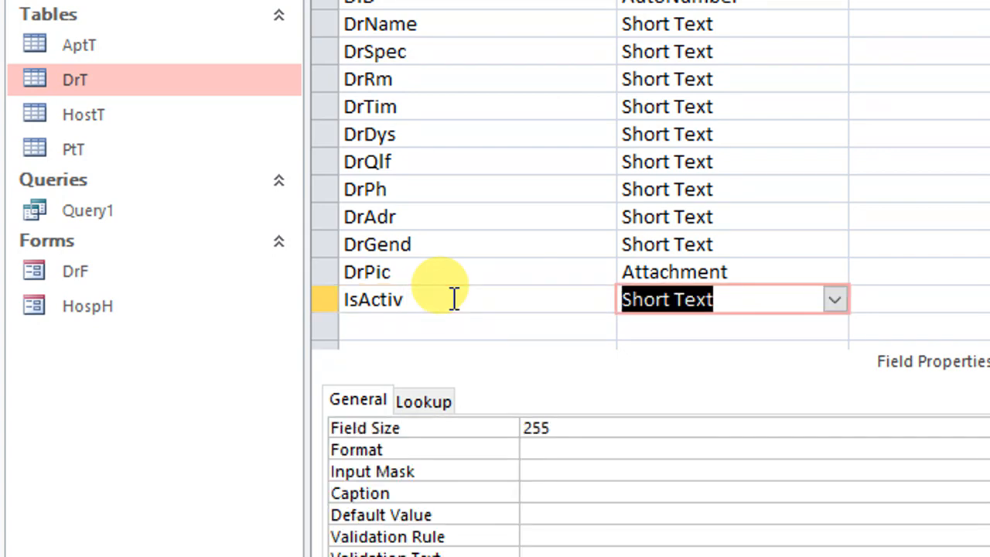
{"action": "type", "text": "yes/No"}
{"action": "key", "text": "Tab"}
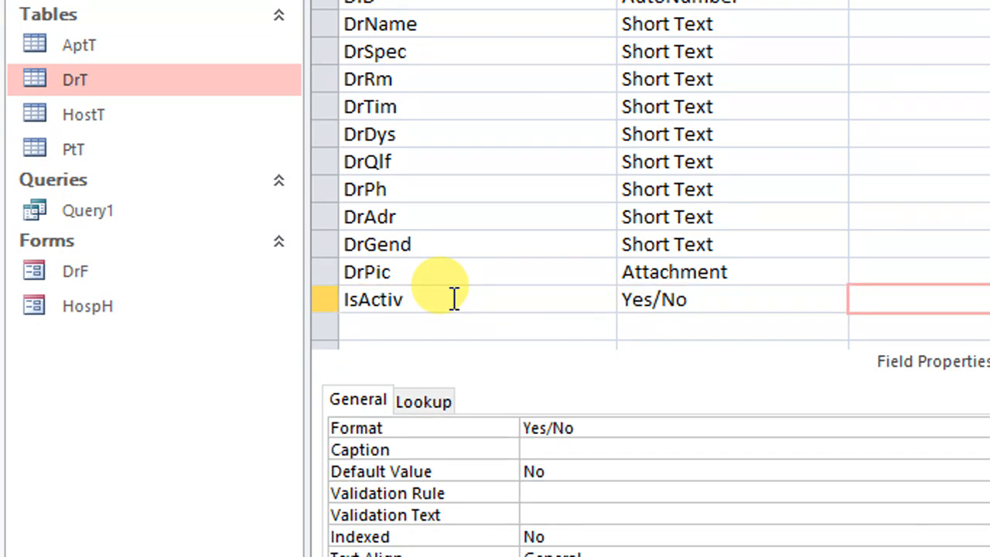
Save the DrT table design and close the table
{"action": "right_click", "coordinate": [365, 85]}
{"action": "left_click", "coordinate": [384, 104]}
{"action": "right_click", "coordinate": [373, 93]}
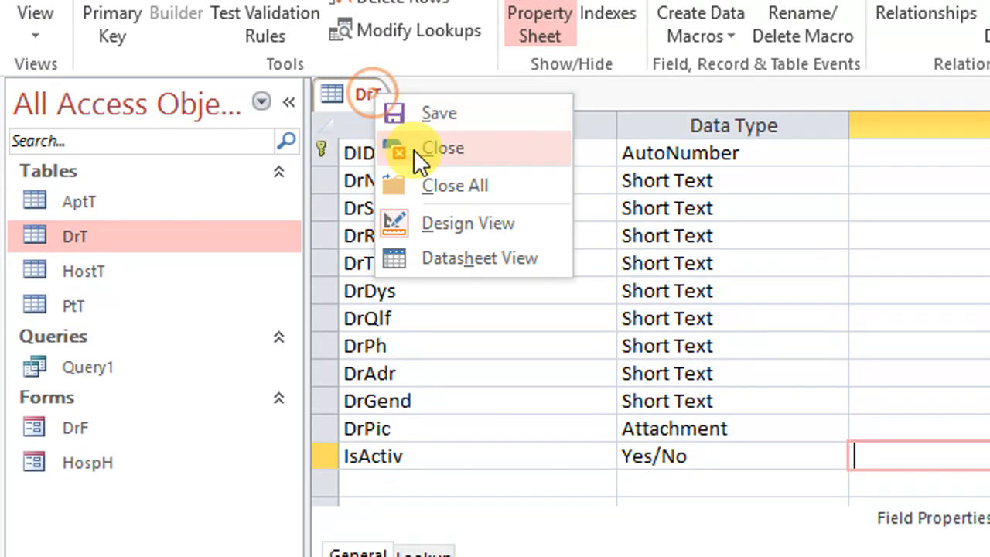
{"action": "left_click", "coordinate": [414, 150]}
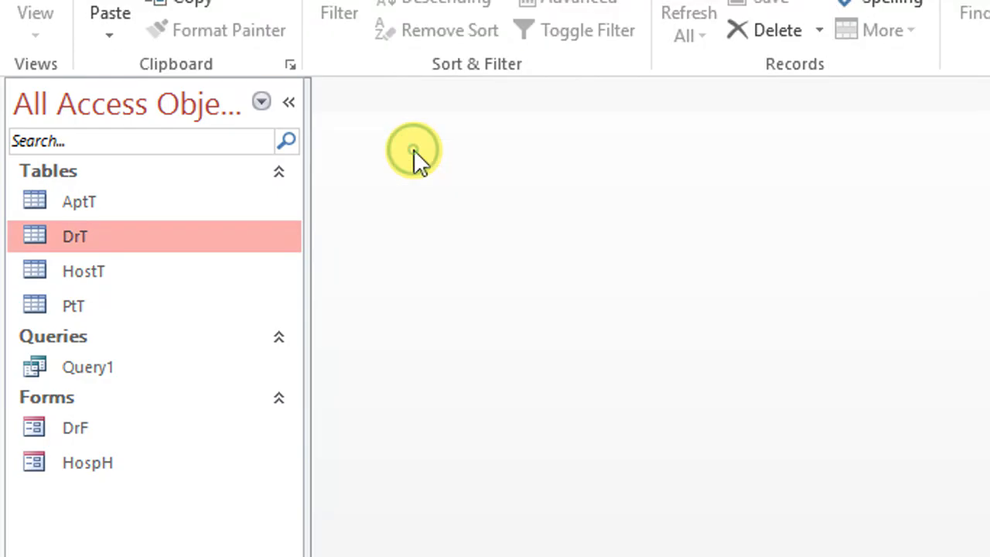
Open the HostT table in Design View to check its fields and close it
{"action": "right_click", "coordinate": [129, 266]}
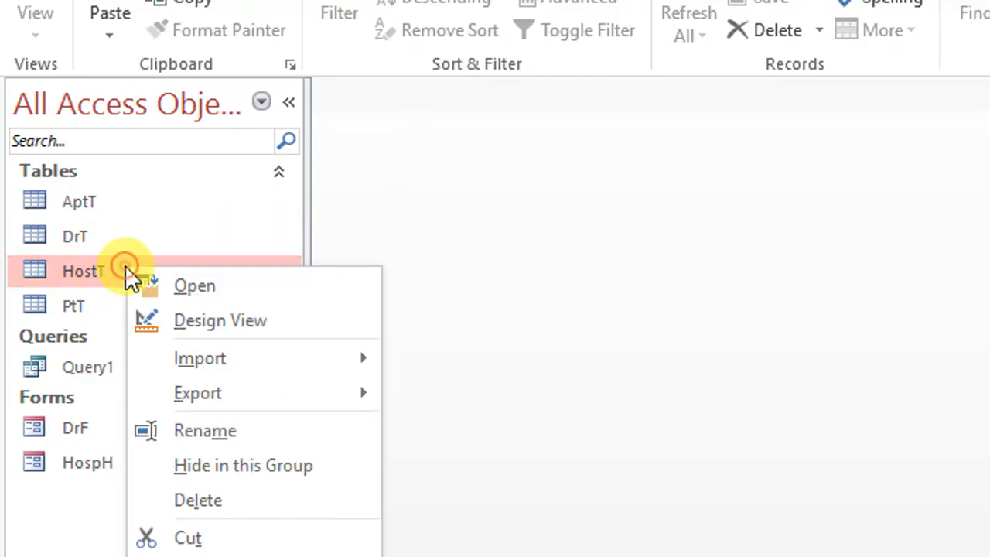
{"action": "left_click", "coordinate": [281, 332]}
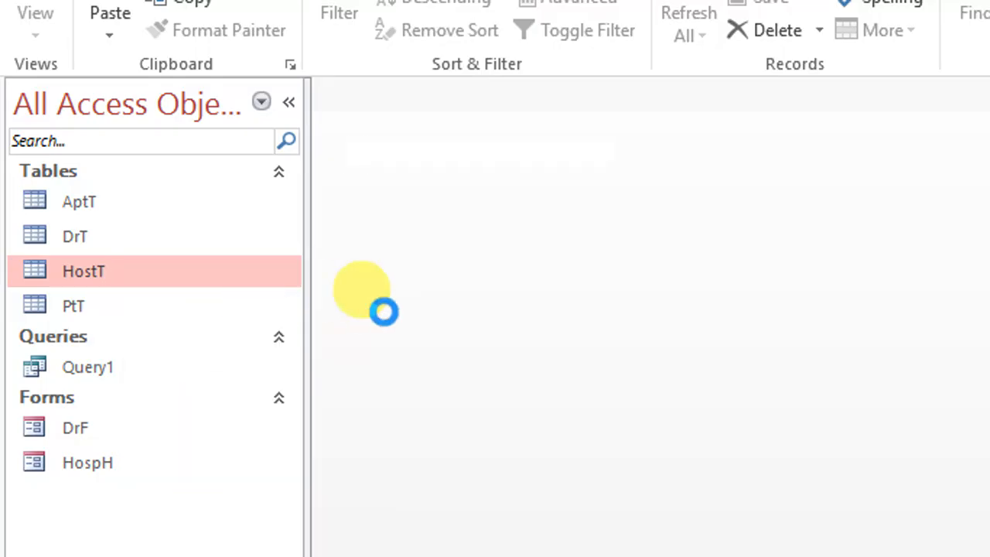
{"action": "right_click", "coordinate": [376, 88]}
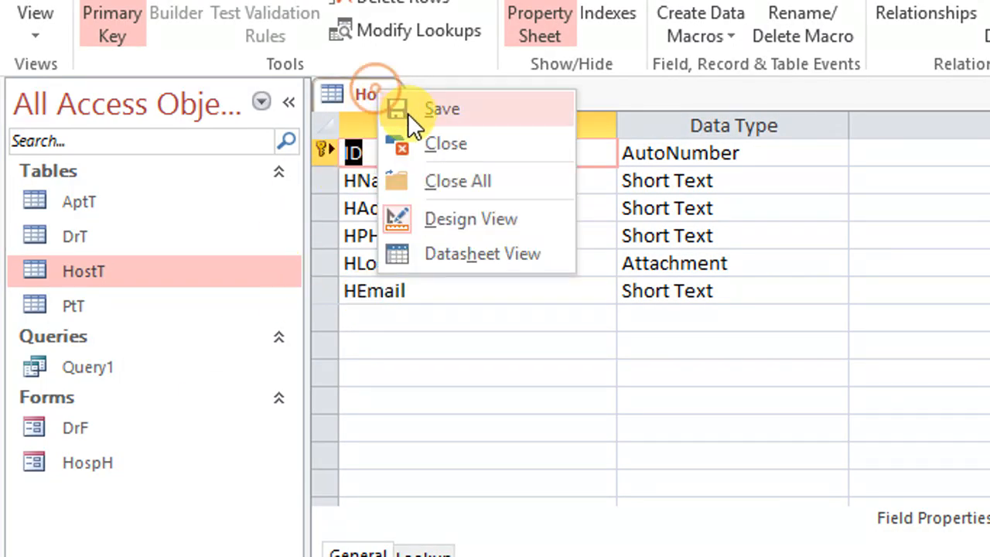
{"action": "right_click", "coordinate": [366, 82]}
{"action": "left_click", "coordinate": [394, 104]}
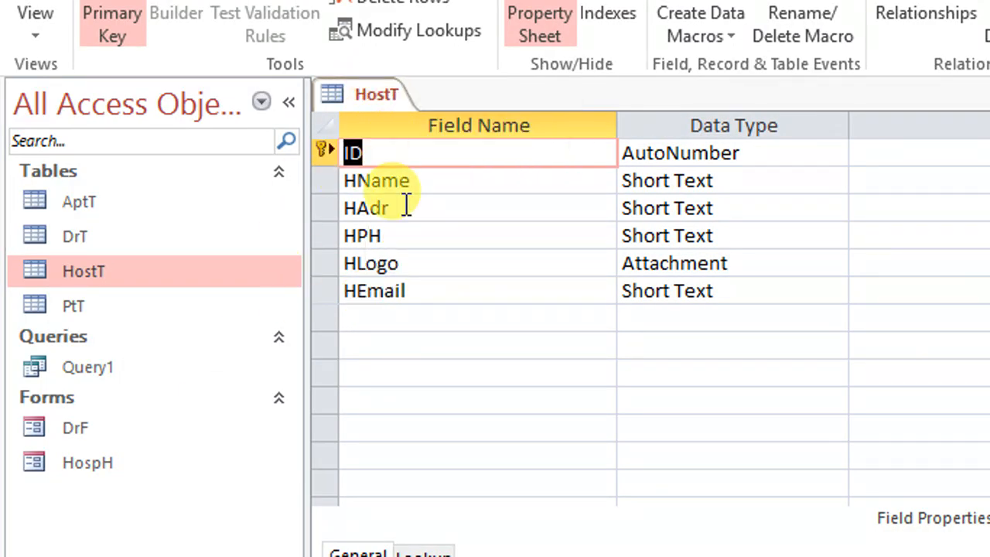
{"action": "right_click", "coordinate": [370, 90]}
{"action": "left_click", "coordinate": [421, 149]}
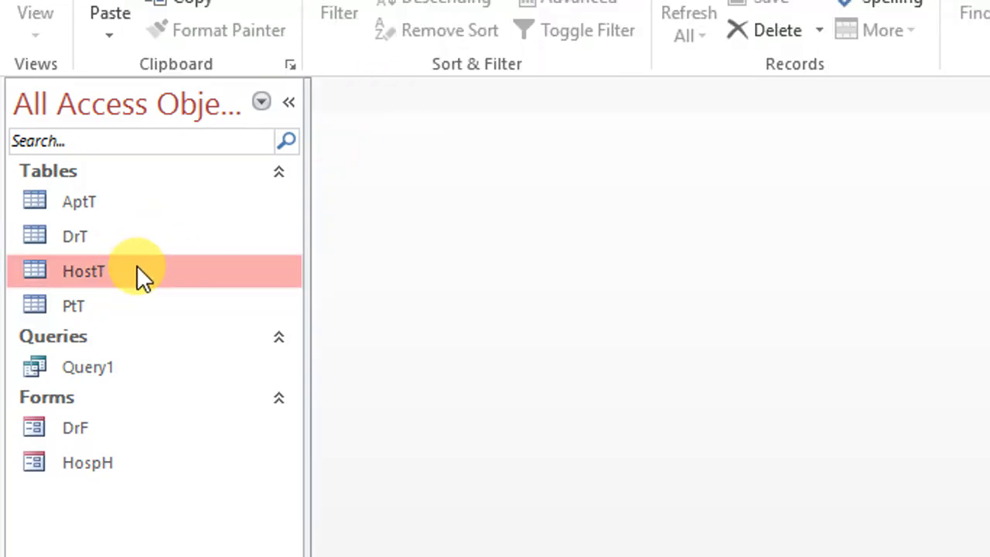
Reopen the DrT table in Design View to check its fields and close it
{"action": "right_click", "coordinate": [70, 242]}
{"action": "left_click", "coordinate": [462, 245]}
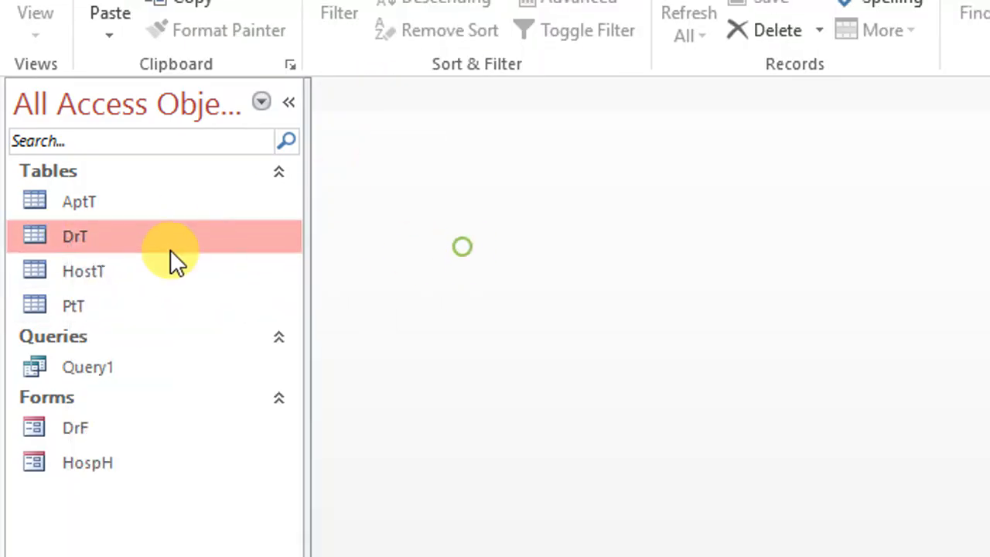
{"action": "right_click", "coordinate": [99, 241]}
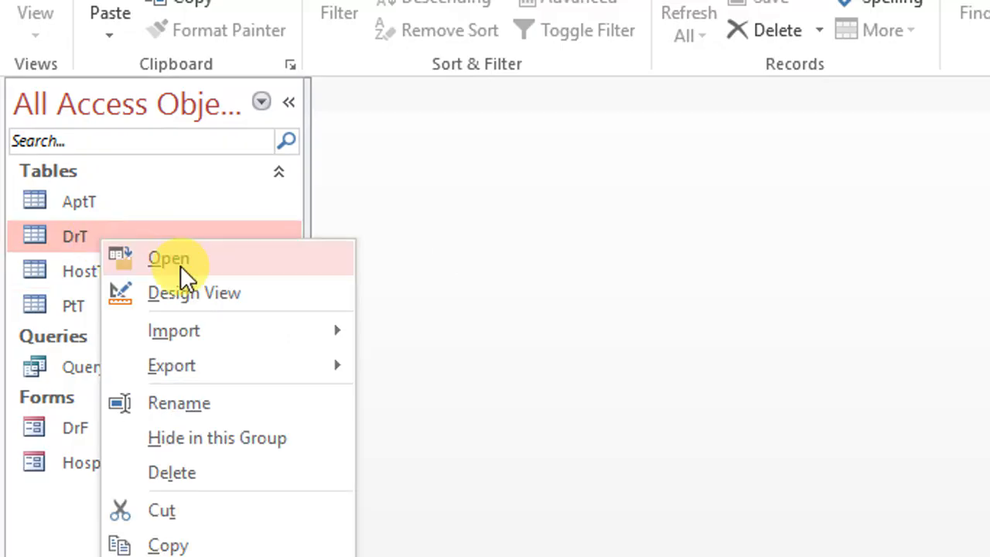
{"action": "left_click", "coordinate": [222, 293]}
{"action": "right_click", "coordinate": [376, 94]}
{"action": "left_click", "coordinate": [433, 151]}
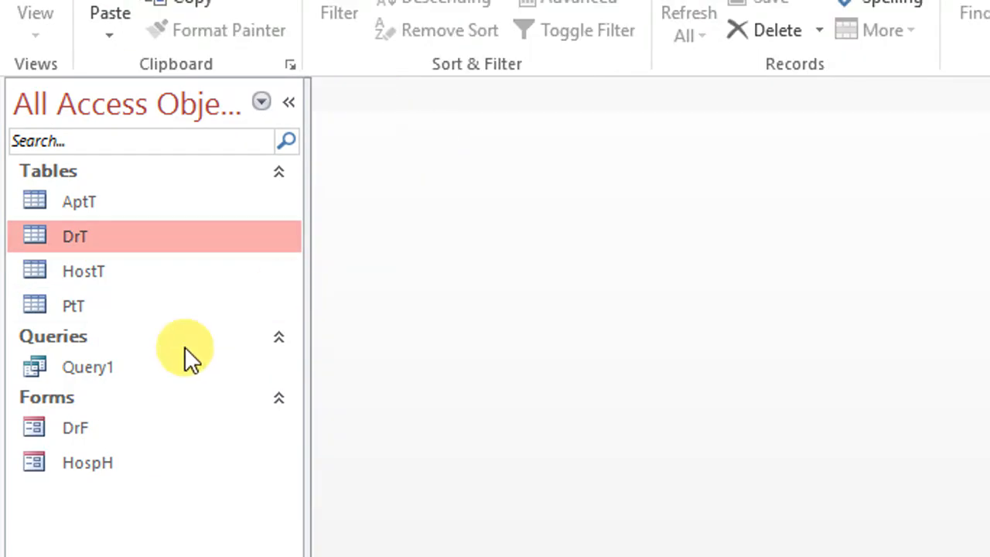
Open the DrF form in Design View and add the IsActiv field from the field list below the DrPic control
{"action": "left_click", "coordinate": [96, 436]}
{"action": "right_click", "coordinate": [98, 435]}
{"action": "left_click", "coordinate": [217, 520]}
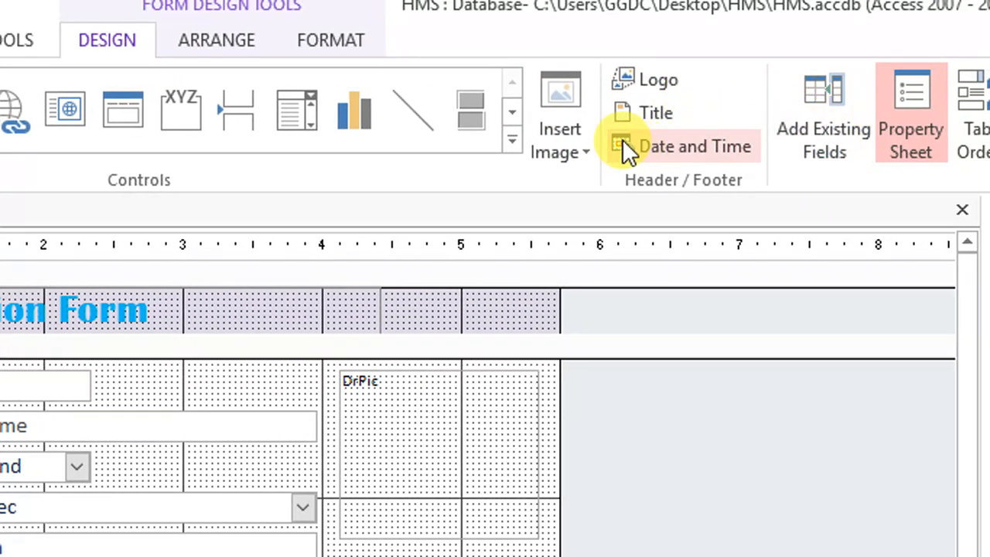
{"action": "left_click", "coordinate": [826, 155]}
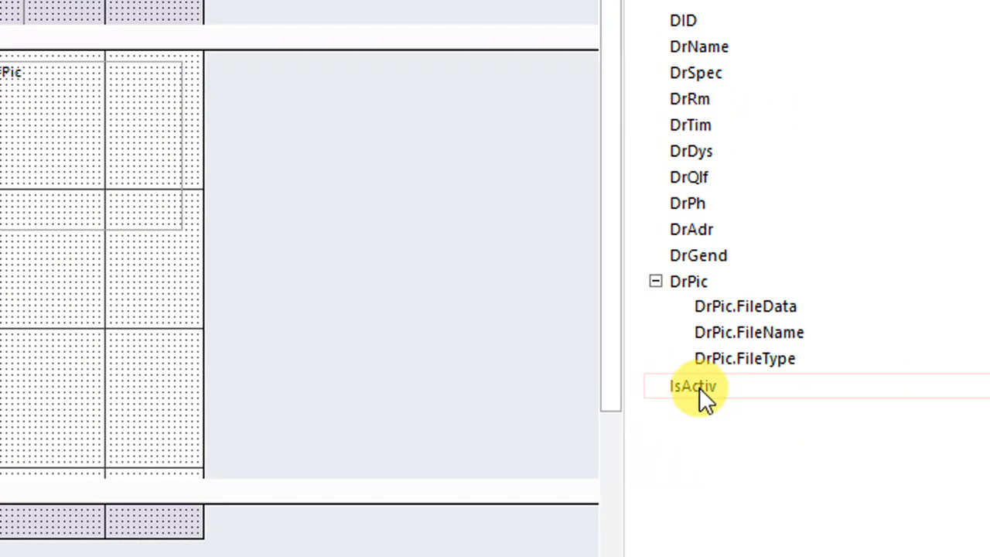
{"action": "left_click_drag", "start_coordinate": [701, 384], "coordinate": [55, 301]}
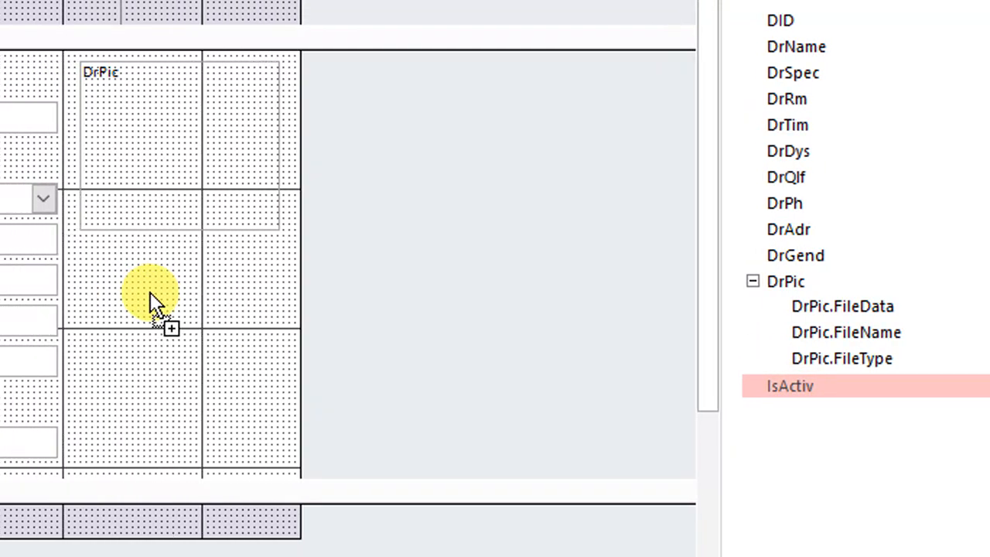
{"action": "left_click", "coordinate": [205, 349]}
{"action": "left_click_drag", "start_coordinate": [157, 302], "coordinate": [165, 289]}
{"action": "left_click", "coordinate": [191, 333]}
Change the label text of the IsActiv check box to Active
{"action": "left_click", "coordinate": [196, 293]}
{"action": "left_click", "coordinate": [199, 290]}
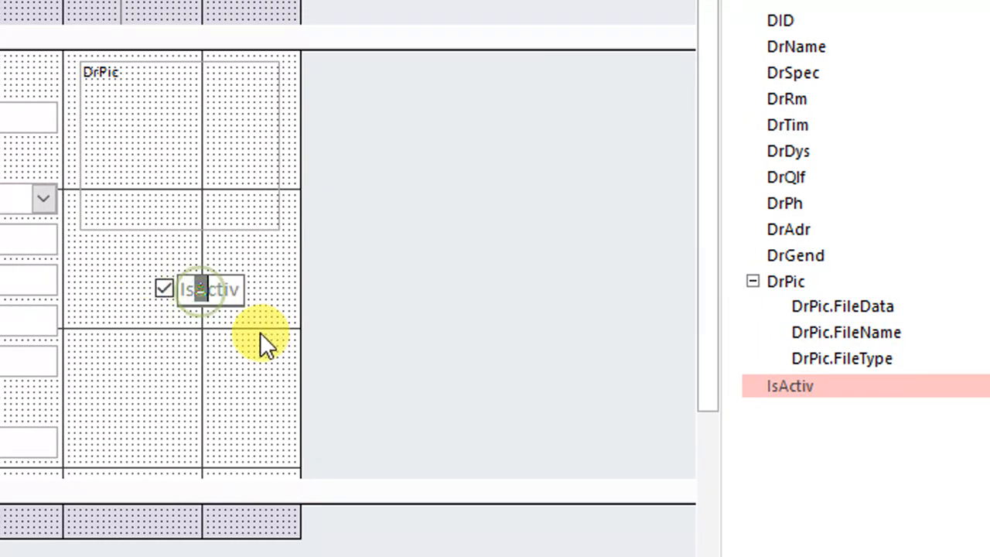
{"action": "left_click_drag", "start_coordinate": [195, 288], "coordinate": [150, 286]}
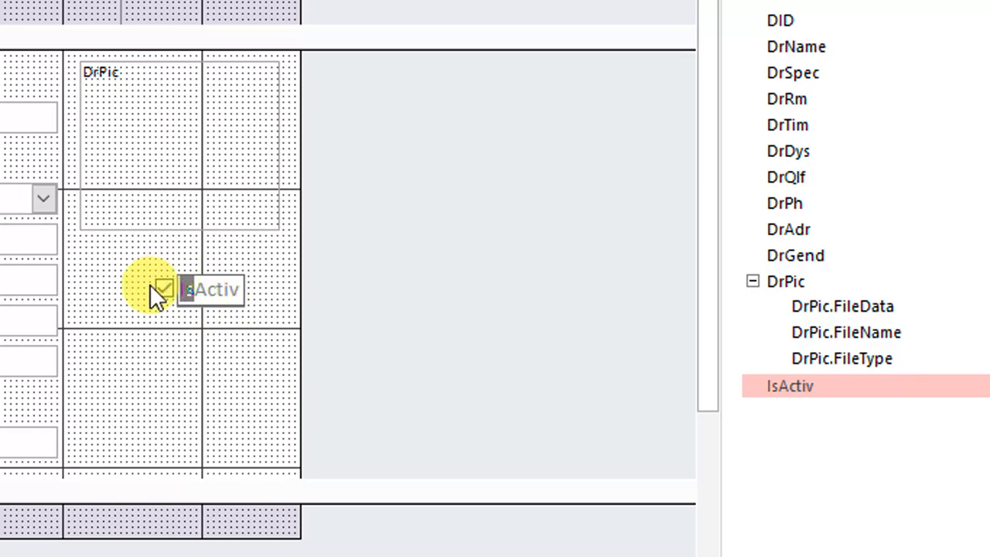
{"action": "key", "text": "BackSpace"}
{"action": "left_click", "coordinate": [241, 290]}
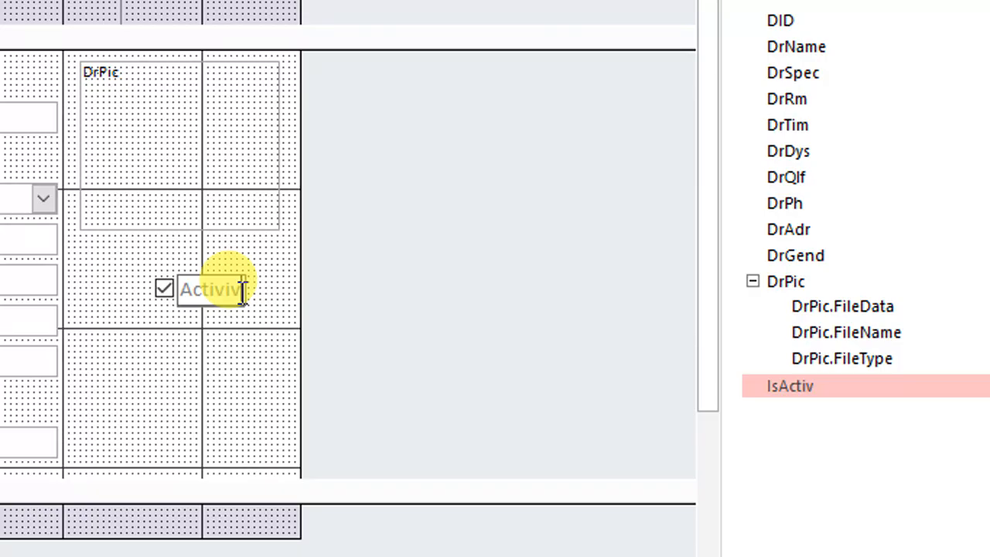
{"action": "type", "text": "e"}
{"action": "left_click", "coordinate": [225, 334]}
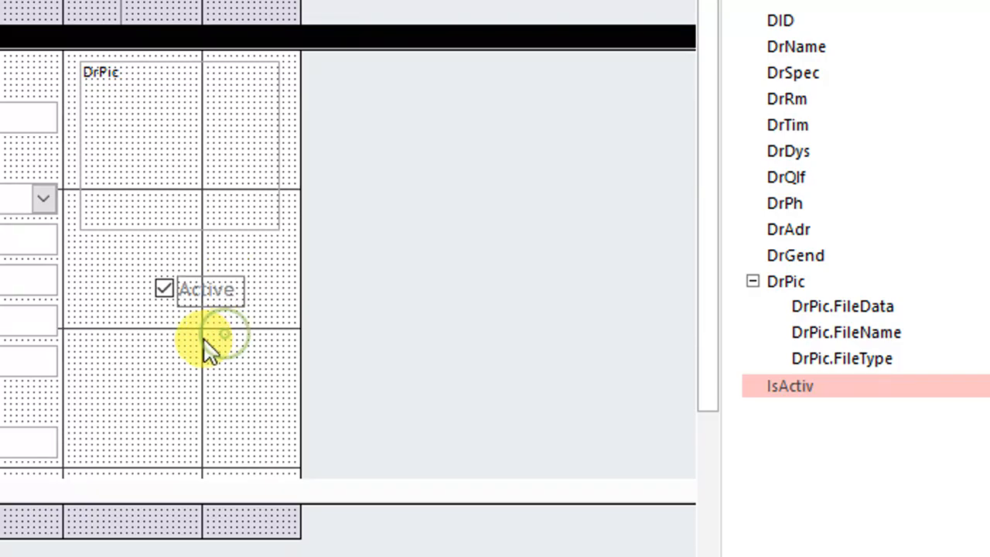
Display the DrF form in Form View, save it and close it
{"action": "left_click_drag", "start_coordinate": [223, 340], "coordinate": [144, 287]}
{"action": "left_click", "coordinate": [202, 341]}
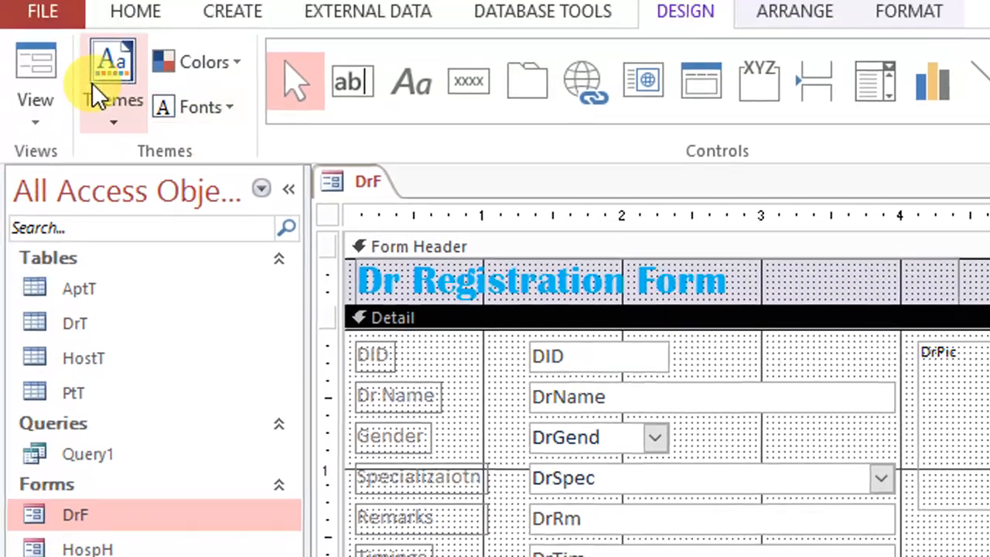
{"action": "left_click", "coordinate": [37, 71]}
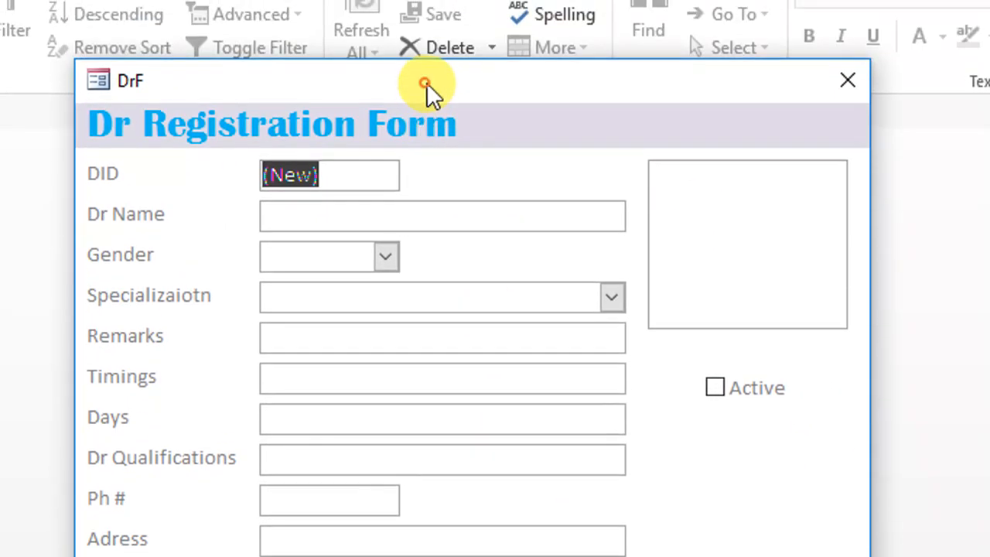
{"action": "right_click", "coordinate": [426, 16]}
{"action": "left_click", "coordinate": [459, 37]}
{"action": "right_click", "coordinate": [460, 22]}
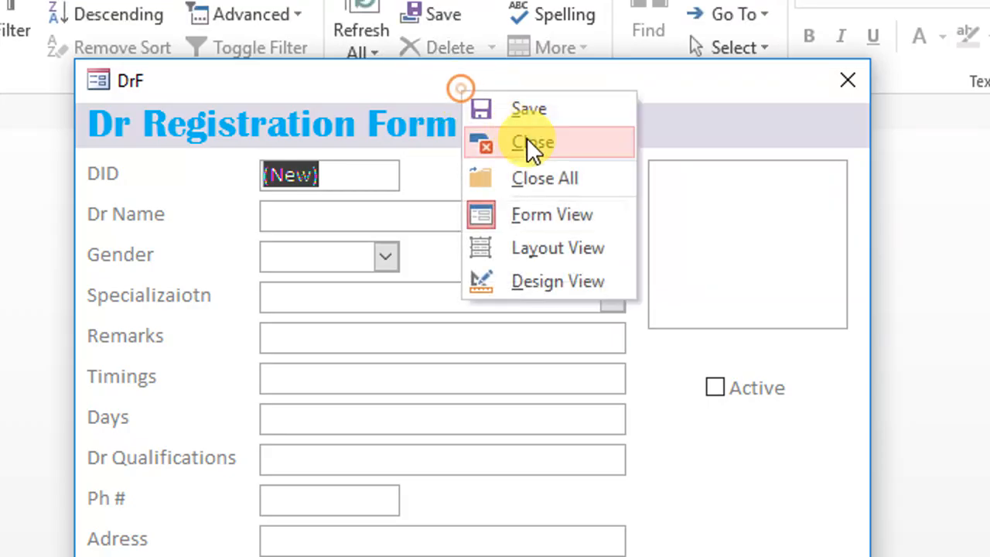
{"action": "left_click", "coordinate": [532, 81]}
Duplicate the DrF form in the list of database objects under the name DrFDet
{"action": "right_click", "coordinate": [97, 450]}
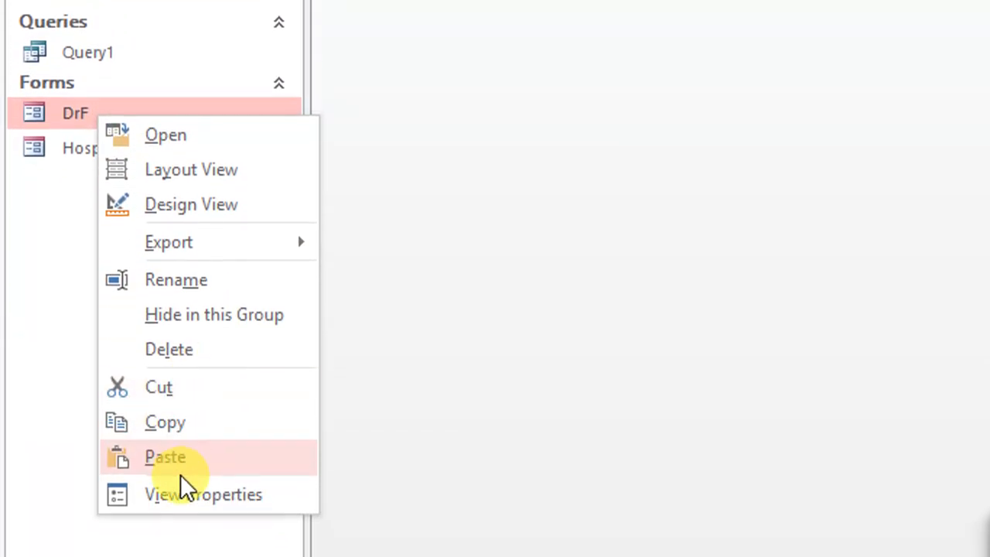
{"action": "left_click", "coordinate": [202, 418]}
{"action": "right_click", "coordinate": [124, 110]}
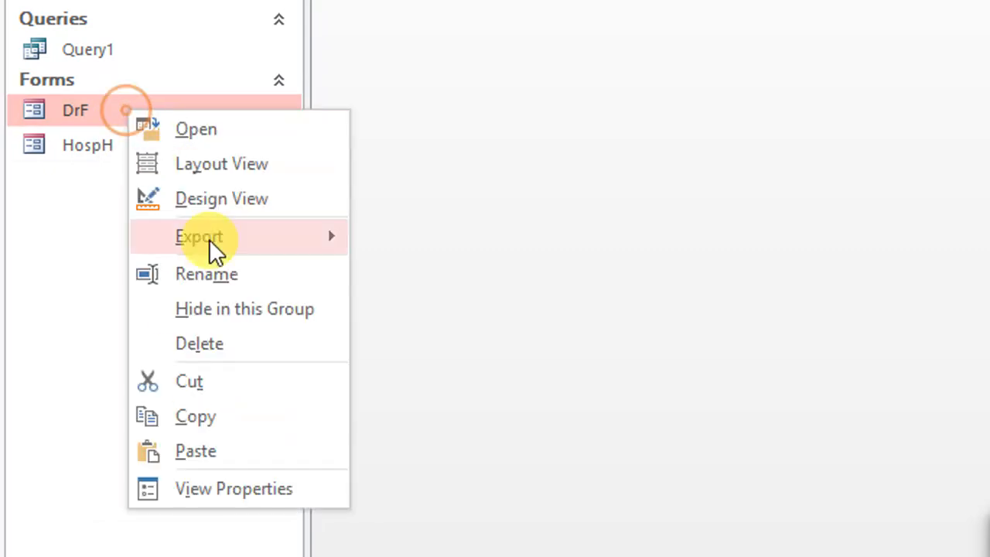
{"action": "left_click", "coordinate": [211, 453]}
{"action": "left_click", "coordinate": [841, 98]}
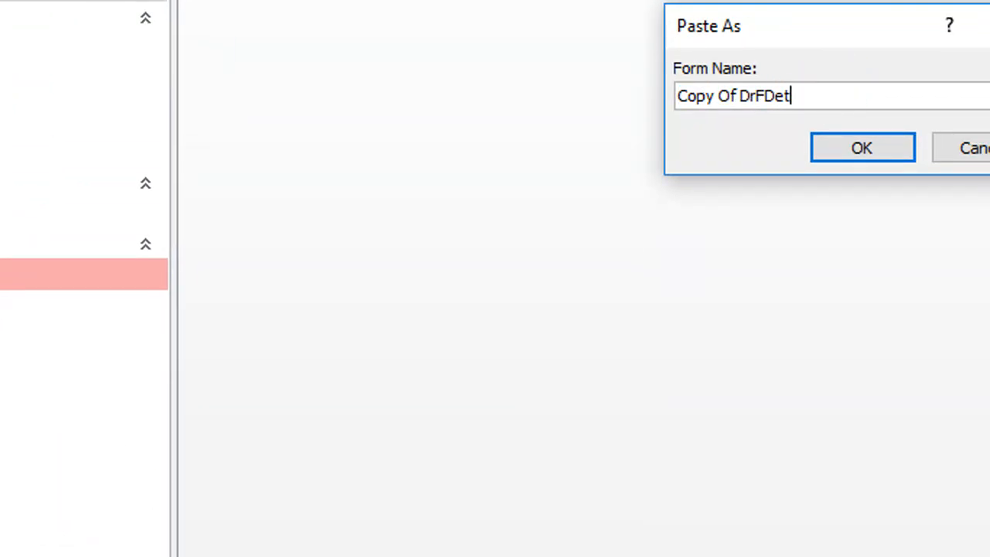
{"action": "left_click_drag", "start_coordinate": [740, 96], "coordinate": [607, 107]}
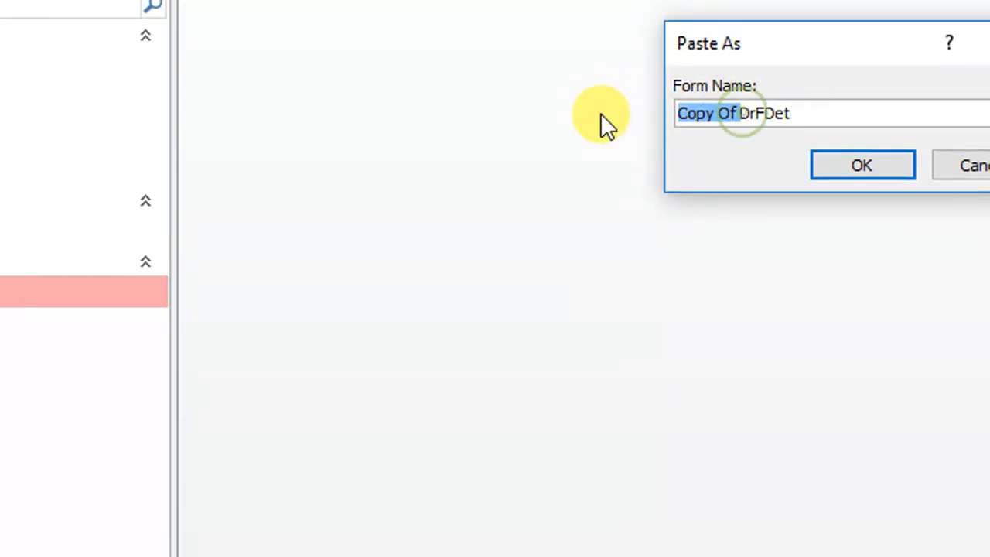
{"action": "key", "text": "BackSpace"}
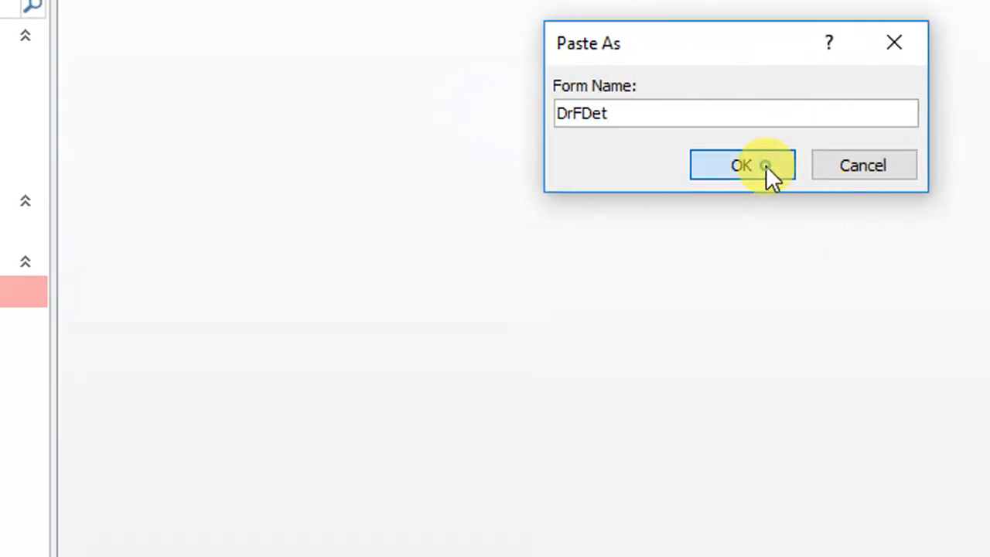
{"action": "left_click", "coordinate": [741, 165]}
Preview the DrFDet form in Form View and reopen it in Design View
{"action": "double_click", "coordinate": [68, 322]}
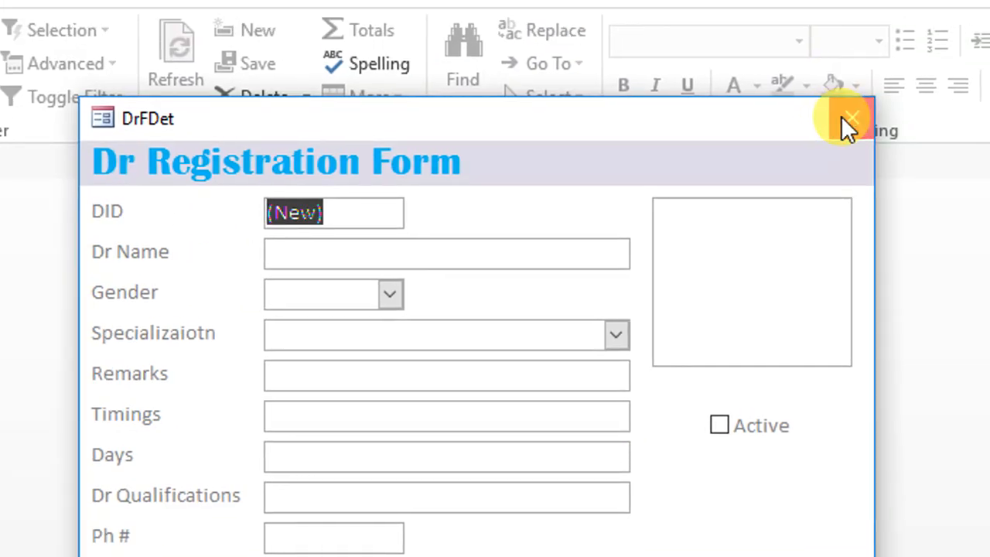
{"action": "left_click", "coordinate": [863, 85]}
{"action": "right_click", "coordinate": [83, 406]}
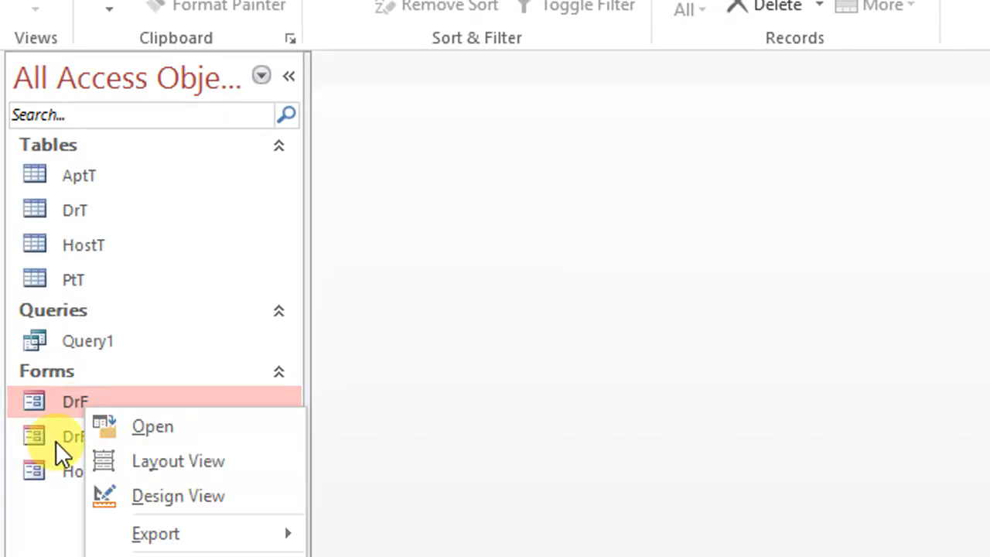
{"action": "right_click", "coordinate": [58, 439]}
{"action": "left_click", "coordinate": [163, 529]}
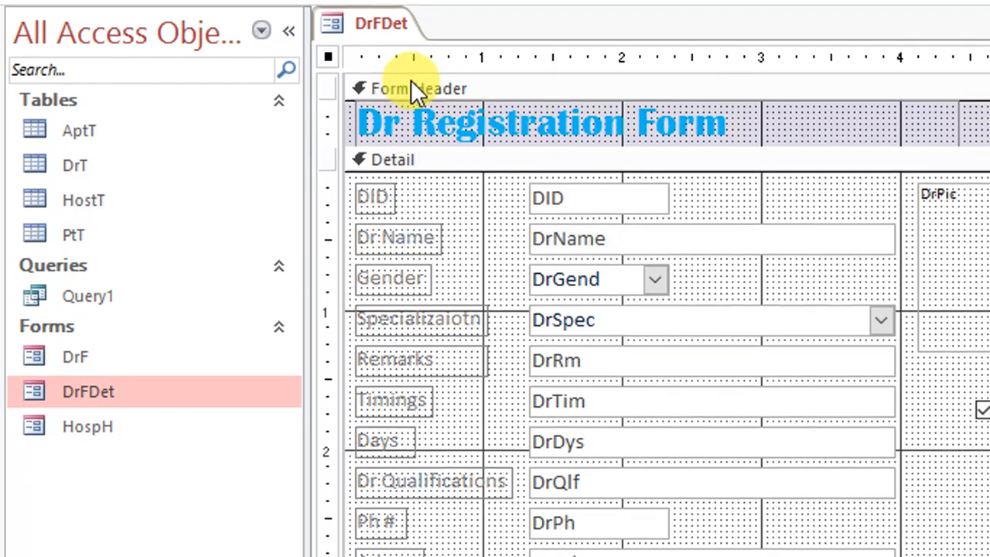
Enlarge the Form Header section of DrFDet downward and close the field list
{"action": "left_click_drag", "start_coordinate": [738, 159], "coordinate": [763, 225]}
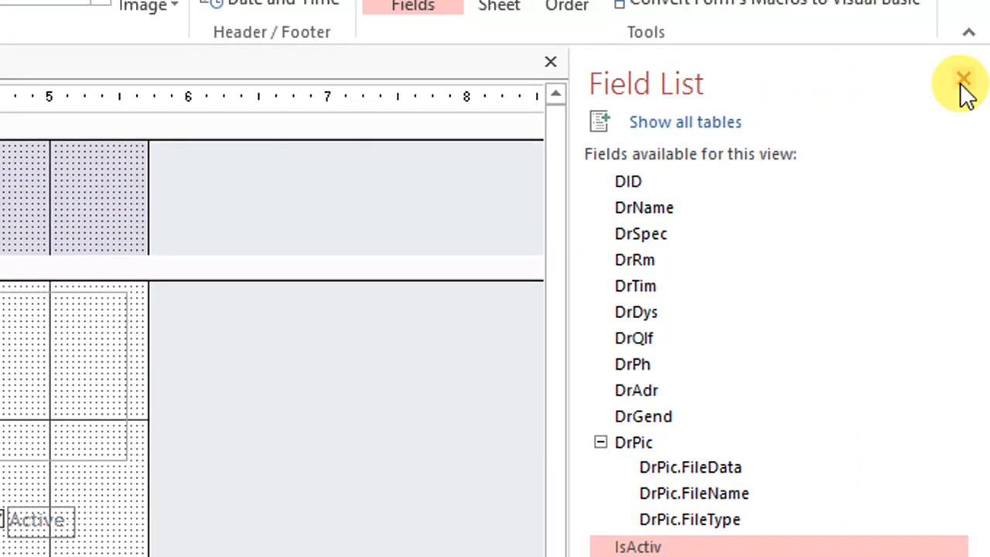
{"action": "left_click", "coordinate": [963, 80]}
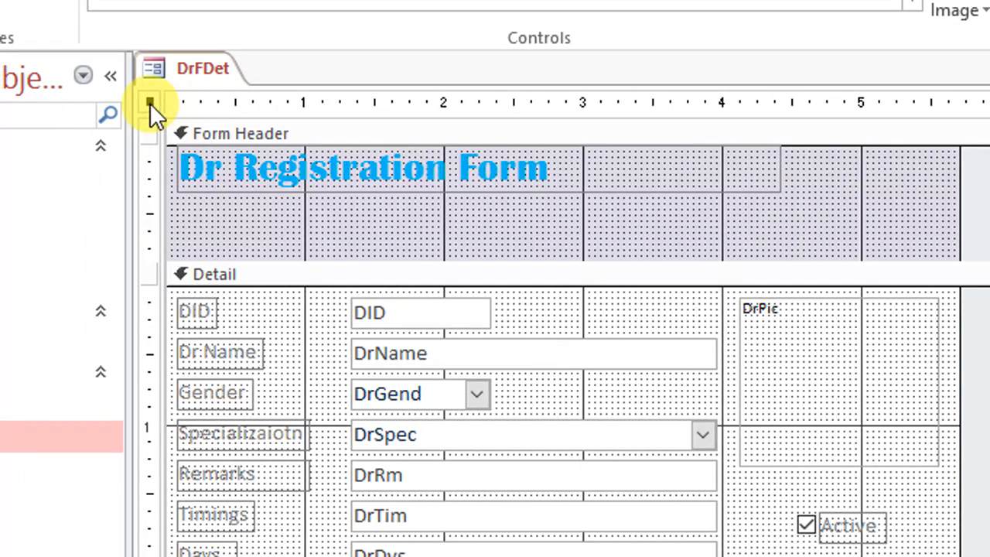
Set Data Entry and Allow Additions to No in the properties of the DrFDet form
{"action": "right_click", "coordinate": [150, 102]}
{"action": "left_click", "coordinate": [219, 327]}
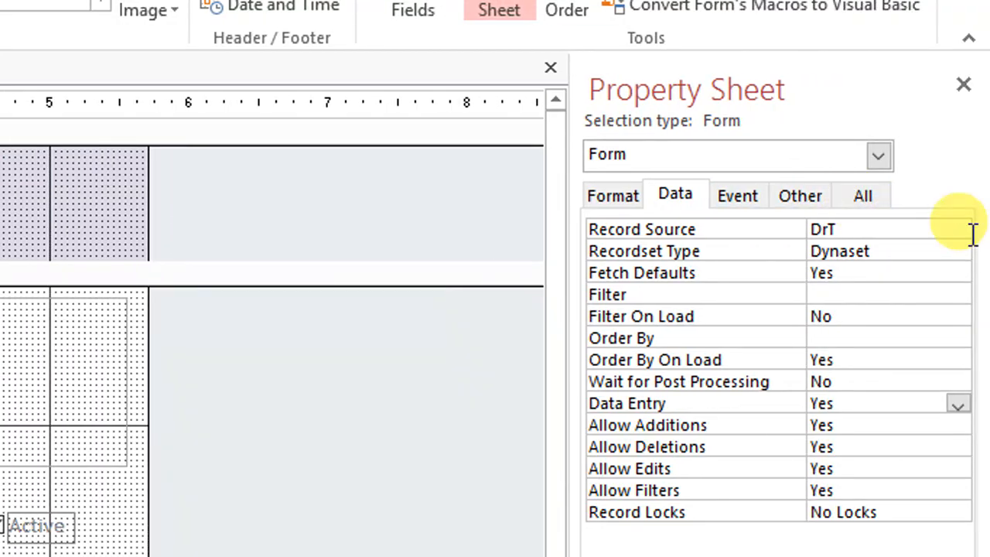
{"action": "left_click", "coordinate": [874, 194]}
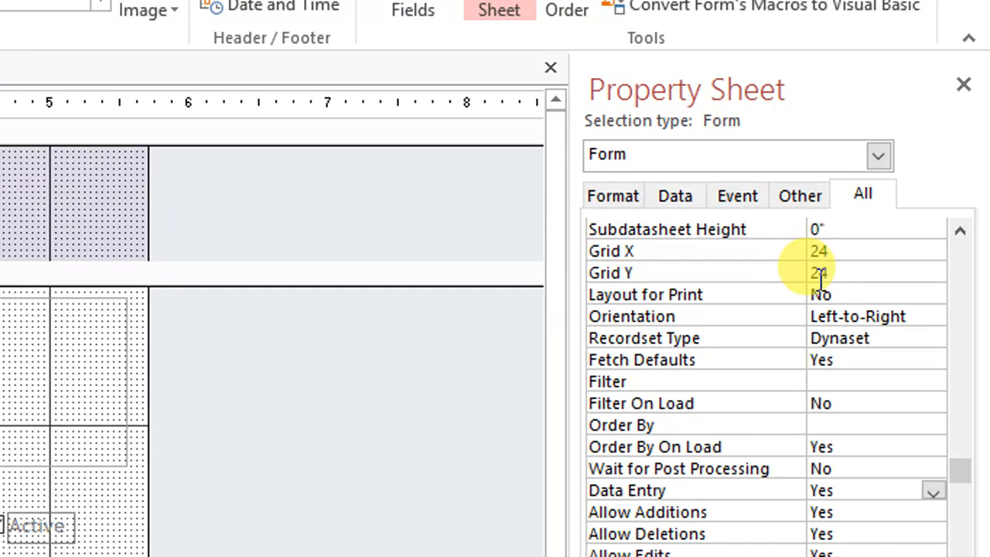
{"action": "scroll", "coordinate": [874, 440], "scroll_direction": "down", "scroll_amount": 2}
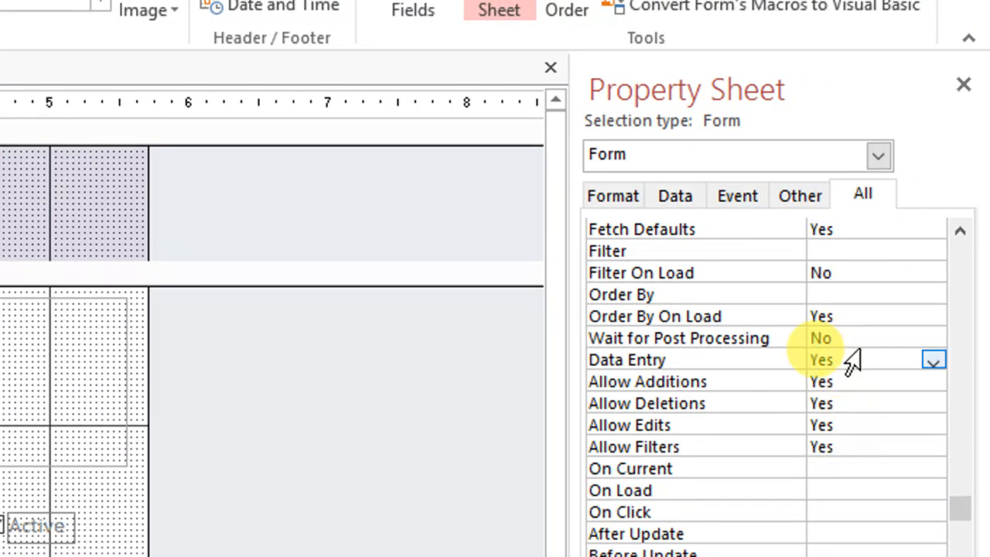
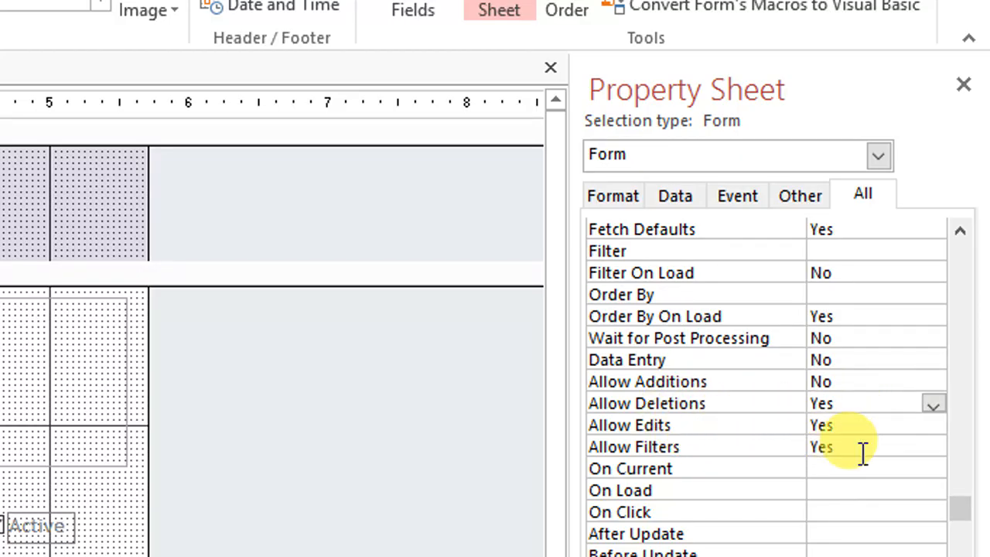
Change the Default View property of the DrFDet form
{"action": "scroll", "coordinate": [861, 456], "scroll_direction": "up", "scroll_amount": 10}
{"action": "scroll", "coordinate": [862, 344], "scroll_direction": "up", "scroll_amount": 2}
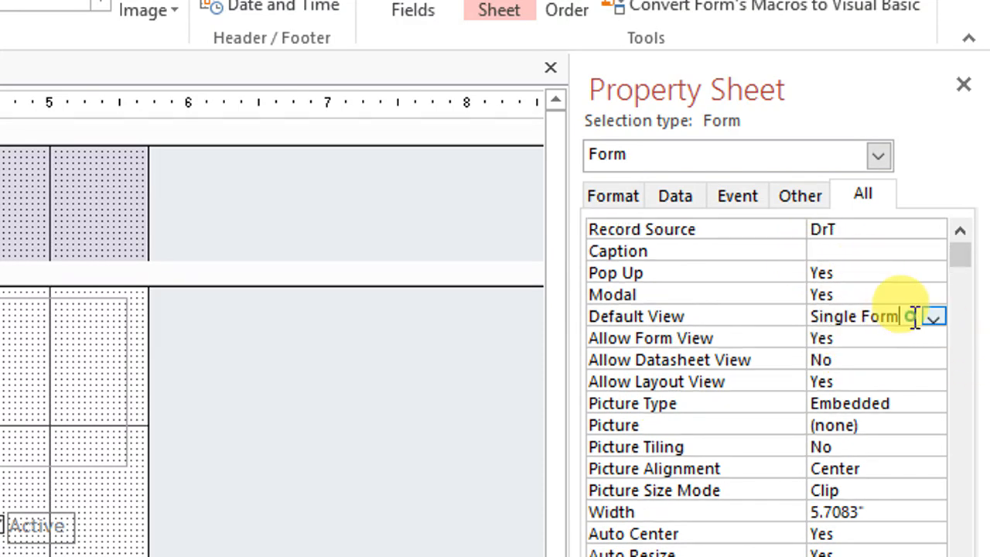
{"action": "left_click", "coordinate": [933, 317]}
{"action": "left_click", "coordinate": [874, 353]}
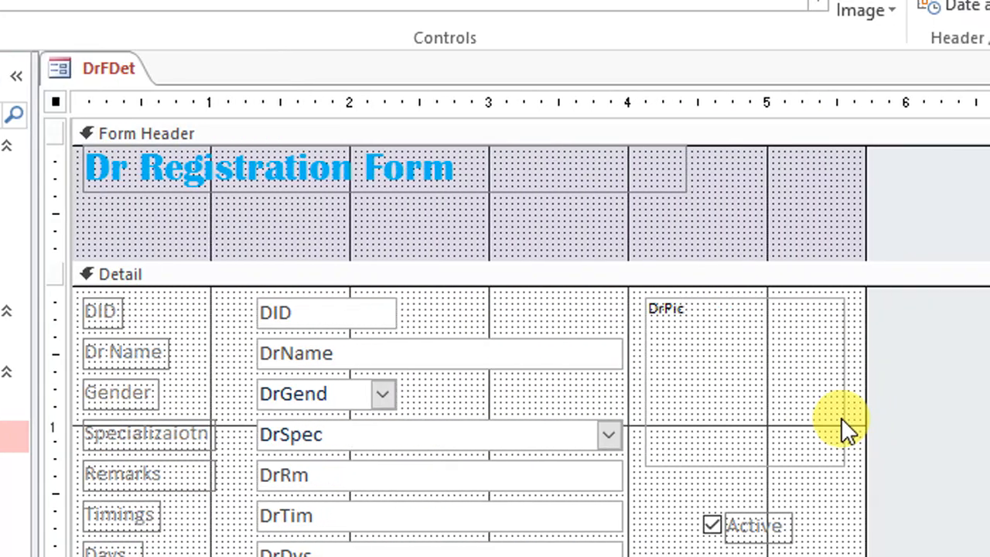
Delete the DrPic control and move all field labels, including Active, from the Detail section into the Form Header
{"action": "left_click", "coordinate": [667, 408]}
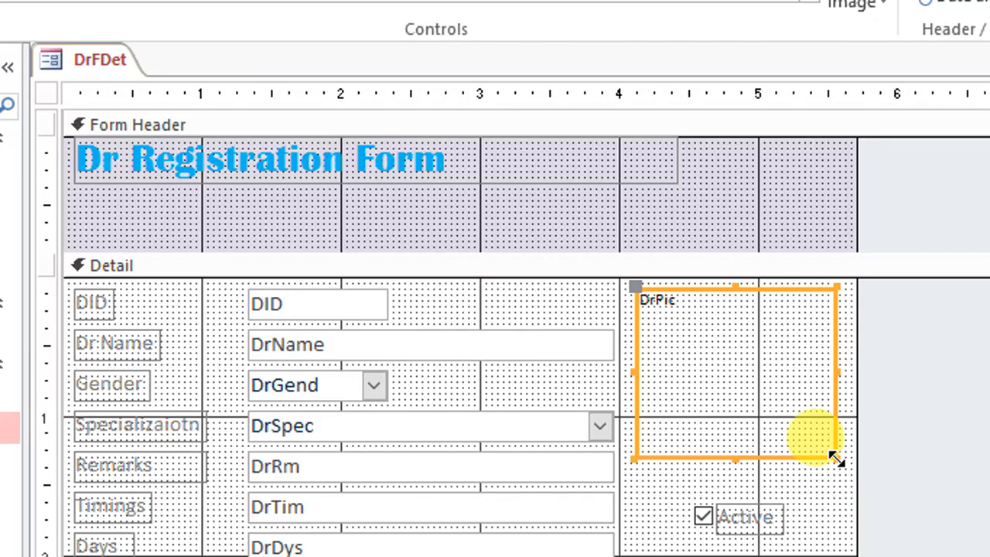
{"action": "key", "text": "Delete"}
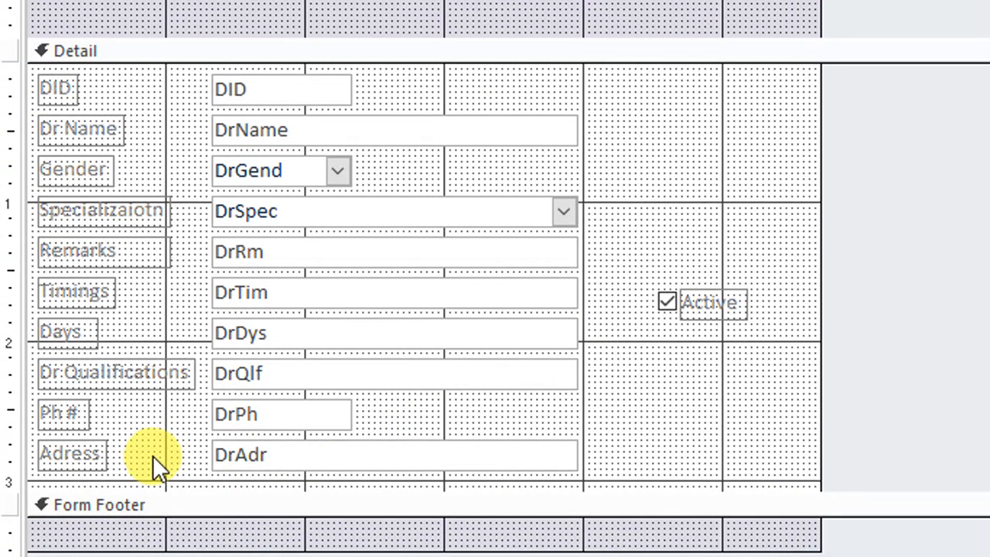
{"action": "left_click_drag", "start_coordinate": [151, 556], "coordinate": [84, 542]}
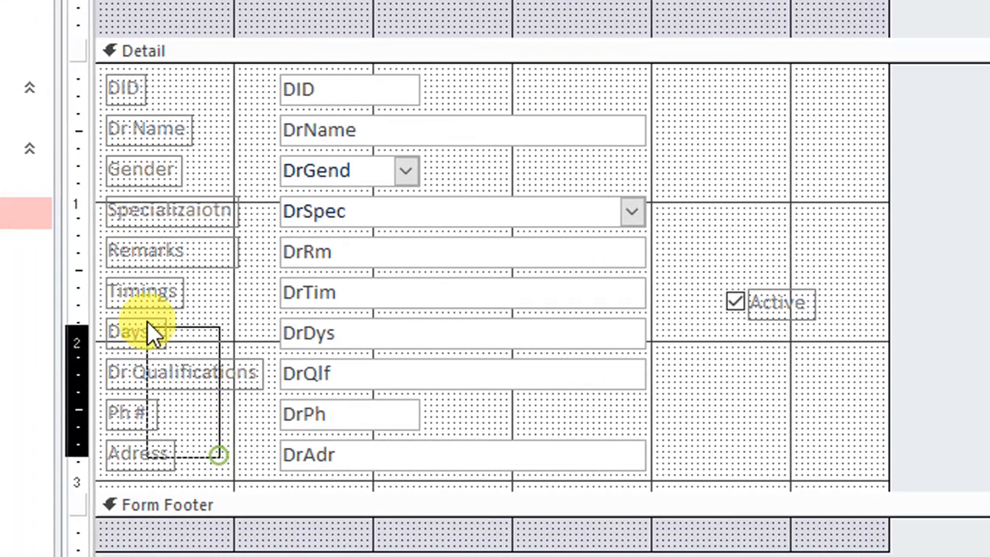
{"action": "left_click_drag", "start_coordinate": [147, 328], "coordinate": [126, 98]}
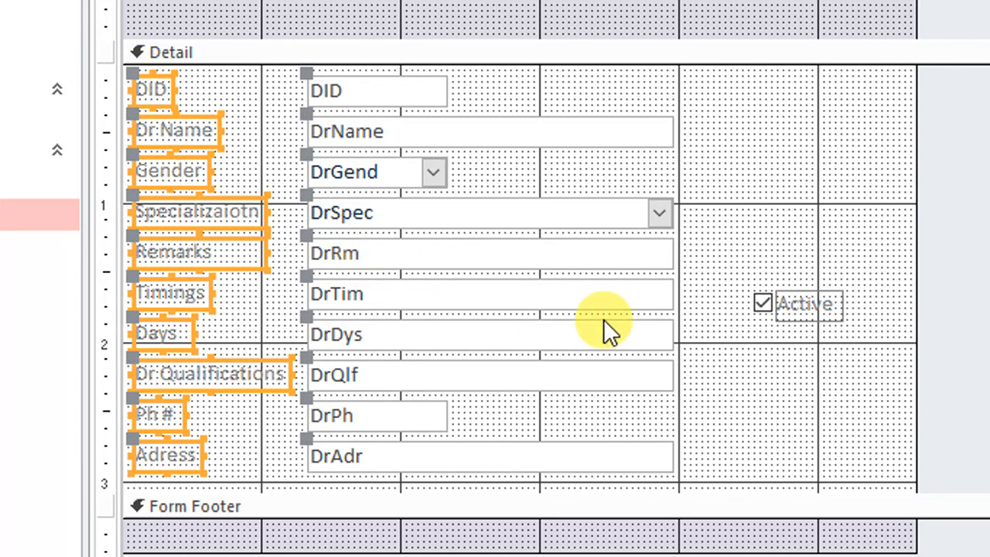
{"action": "left_click", "coordinate": [822, 312], "text": "shift"}
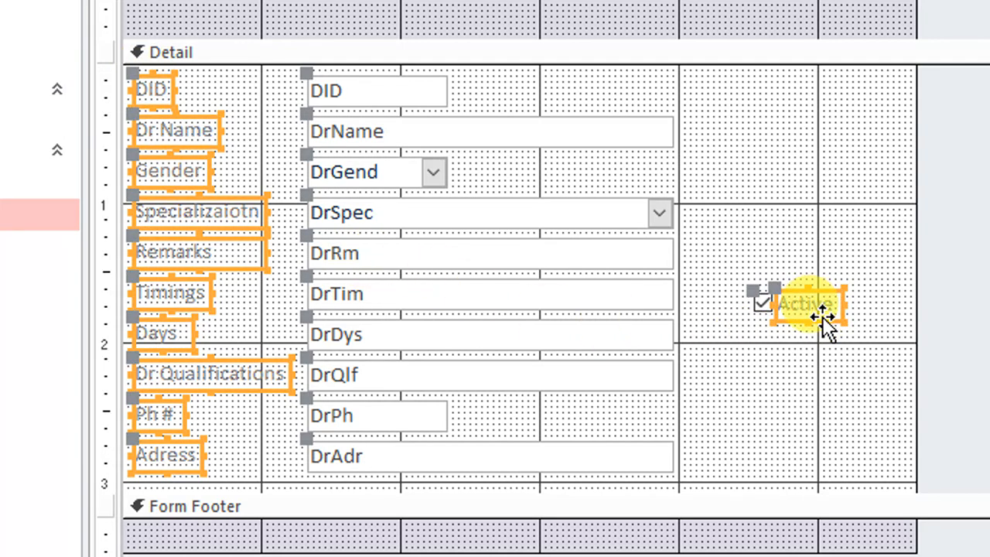
{"action": "key", "text": "ctrl+x"}
{"action": "right_click", "coordinate": [530, 22]}
{"action": "left_click", "coordinate": [598, 106]}
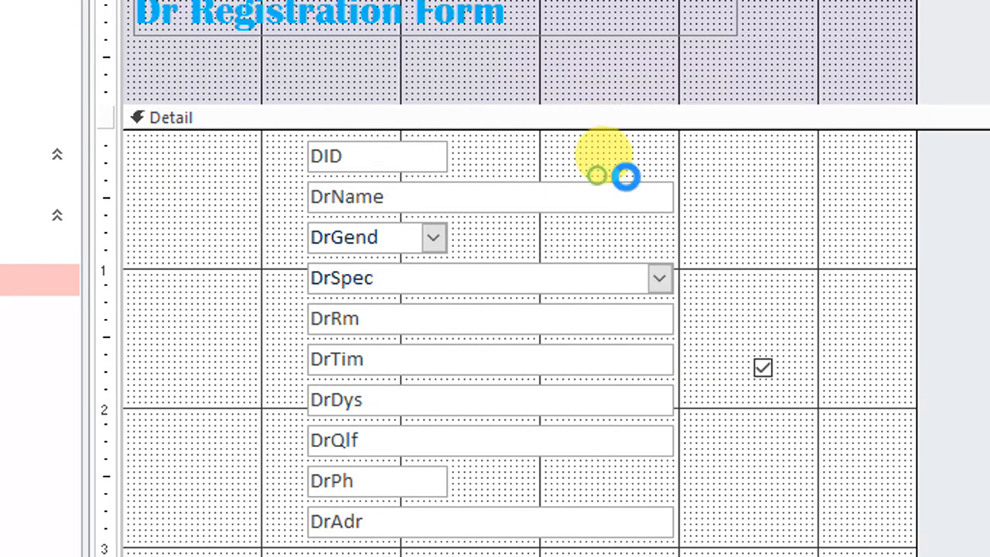
{"action": "scroll", "coordinate": [578, 262], "scroll_direction": "down", "scroll_amount": 3}
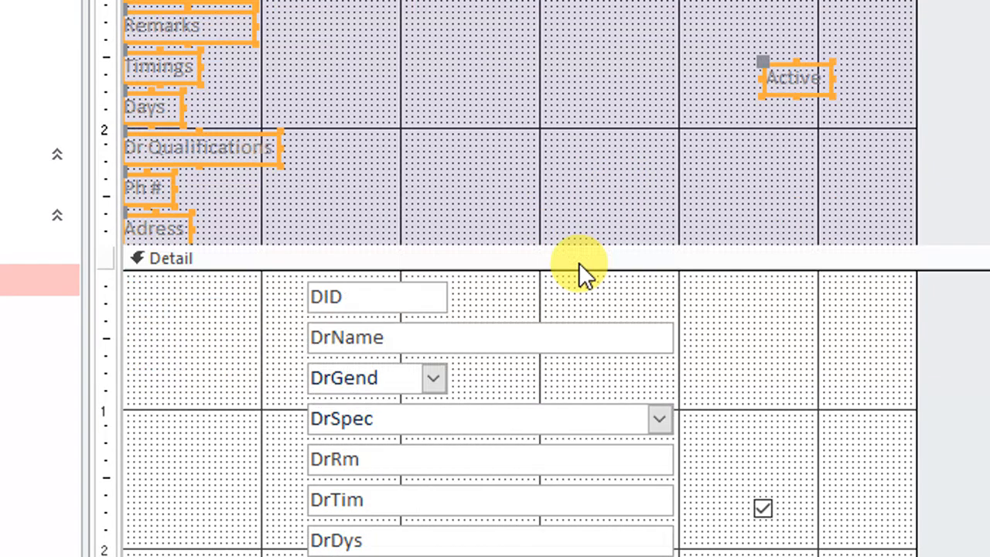
Start a field row at the top of the Detail section with a narrowed DID followed directly by a narrowed DrName
{"action": "scroll", "coordinate": [579, 262], "scroll_direction": "down", "scroll_amount": 6}
{"action": "scroll", "coordinate": [580, 262], "scroll_direction": "up", "scroll_amount": 3}
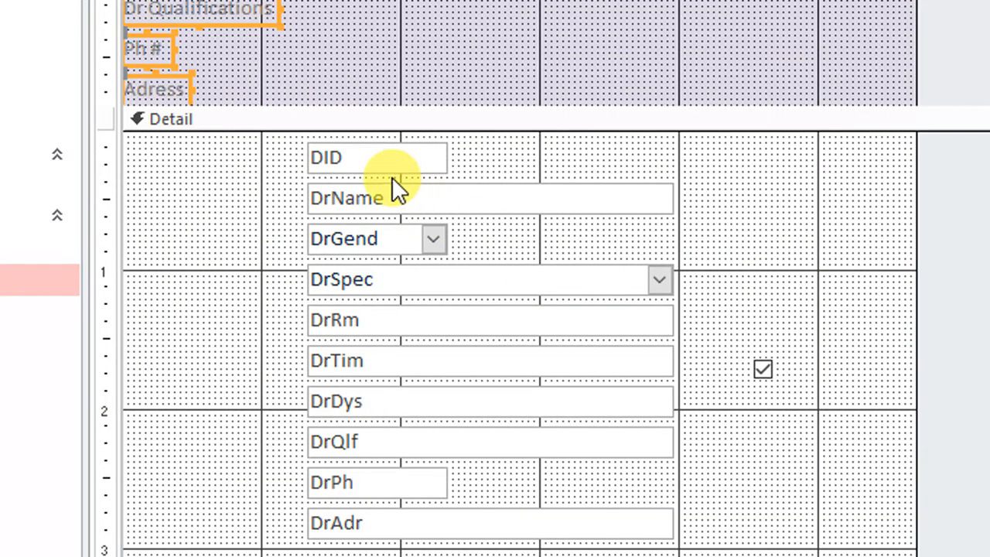
{"action": "left_click_drag", "start_coordinate": [364, 160], "coordinate": [221, 162]}
{"action": "left_click_drag", "start_coordinate": [180, 155], "coordinate": [182, 155]}
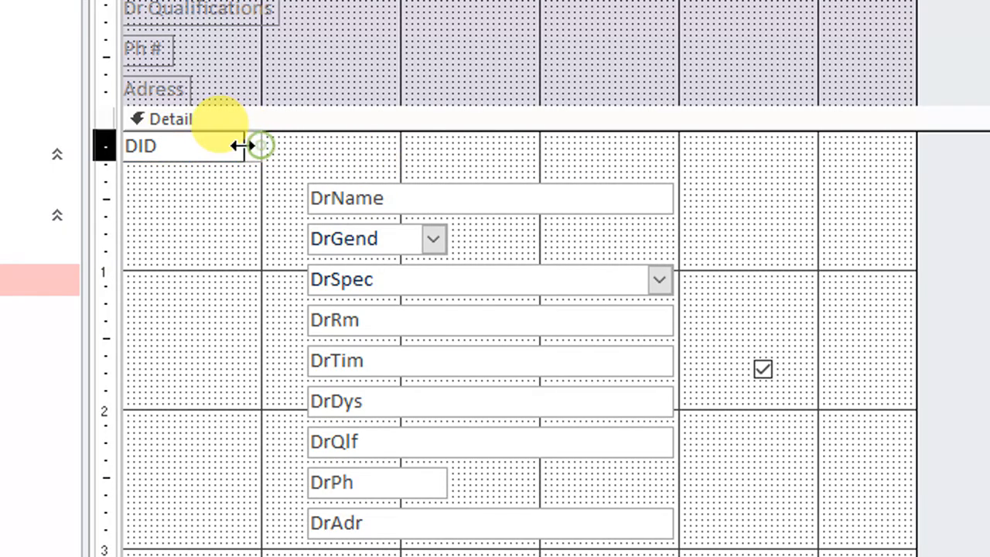
{"action": "left_click_drag", "start_coordinate": [353, 196], "coordinate": [276, 143]}
{"action": "left_click_drag", "start_coordinate": [585, 143], "coordinate": [485, 143]}
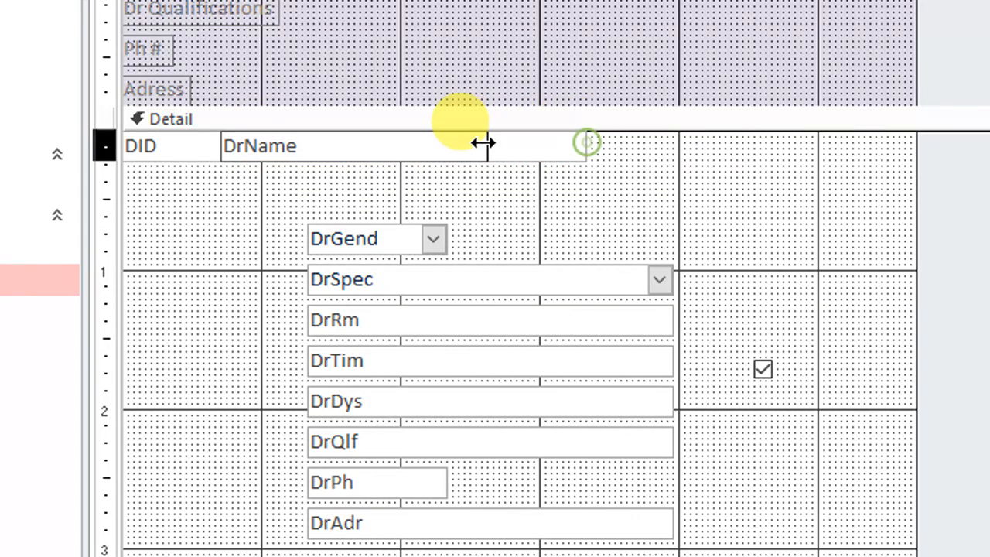
Place the DrGend combo box in the row directly after DrName
{"action": "left_click", "coordinate": [530, 198]}
{"action": "left_click", "coordinate": [545, 151]}
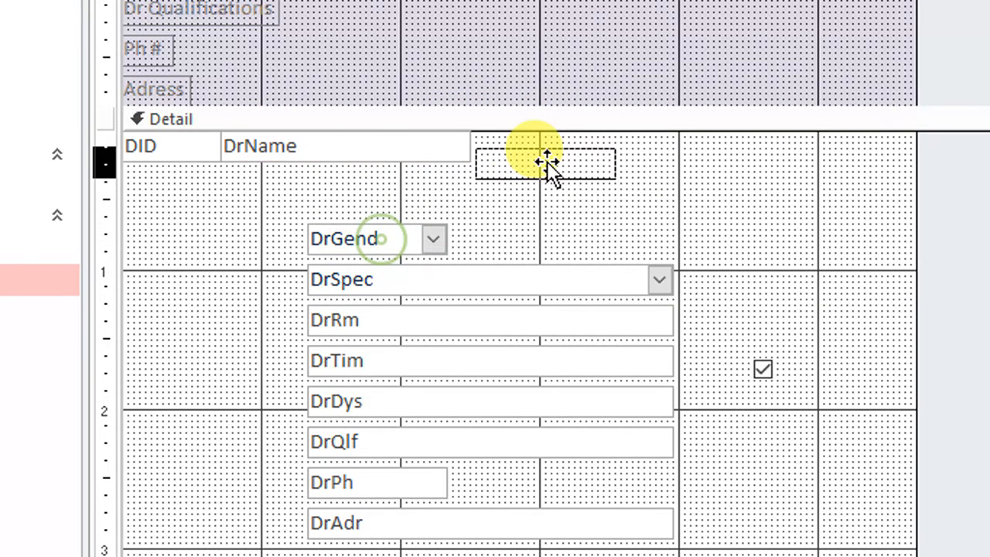
{"action": "left_click_drag", "start_coordinate": [543, 143], "coordinate": [546, 147]}
{"action": "left_click", "coordinate": [485, 214]}
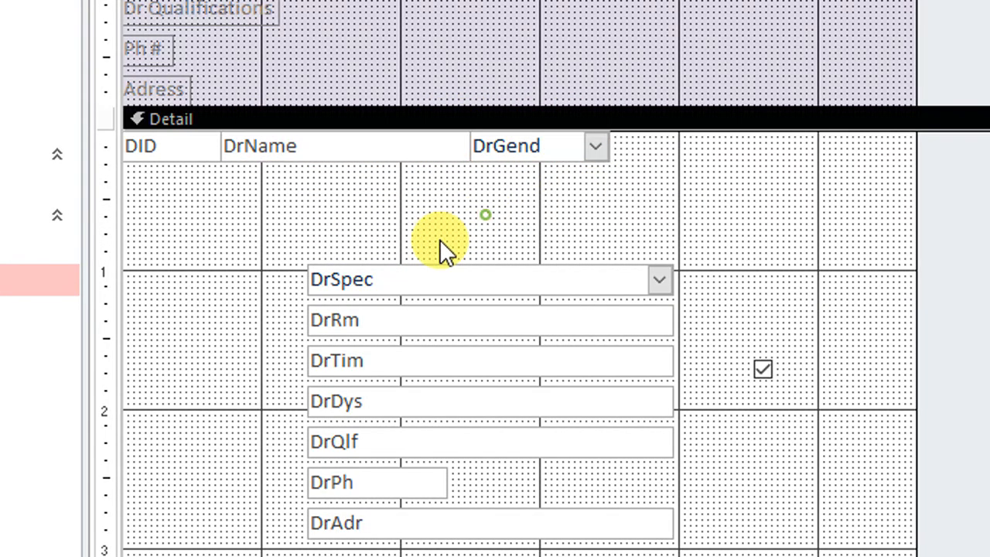
Place the DrSpec combo box directly after DrGend in the row and narrow it
{"action": "left_click_drag", "start_coordinate": [573, 236], "coordinate": [790, 134]}
{"action": "left_click_drag", "start_coordinate": [973, 146], "coordinate": [877, 143]}
{"action": "left_click_drag", "start_coordinate": [740, 143], "coordinate": [738, 143]}
{"action": "left_click", "coordinate": [678, 230]}
{"action": "left_click_drag", "start_coordinate": [837, 178], "coordinate": [816, 180]}
{"action": "left_click", "coordinate": [499, 223]}
Narrow the stacked DrRm, DrTim, DrDys, DrQlf and DrAdr fields together to a shorter common width
{"action": "left_click_drag", "start_coordinate": [179, 273], "coordinate": [189, 338]}
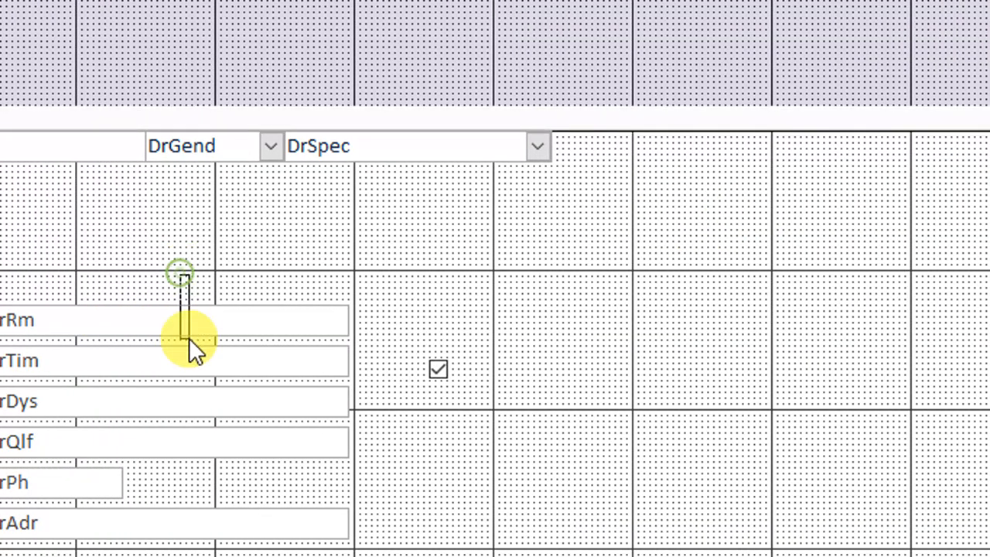
{"action": "left_click_drag", "start_coordinate": [181, 413], "coordinate": [195, 470]}
{"action": "left_click_drag", "start_coordinate": [349, 347], "coordinate": [291, 348]}
{"action": "left_click", "coordinate": [346, 416]}
Extend the field row with DrRm directly after DrSpec and DrTim directly after DrRm
{"action": "left_click_drag", "start_coordinate": [164, 269], "coordinate": [733, 86]}
{"action": "left_click_drag", "start_coordinate": [167, 306], "coordinate": [988, 87]}
{"action": "left_click_drag", "start_coordinate": [842, 84], "coordinate": [859, 82]}
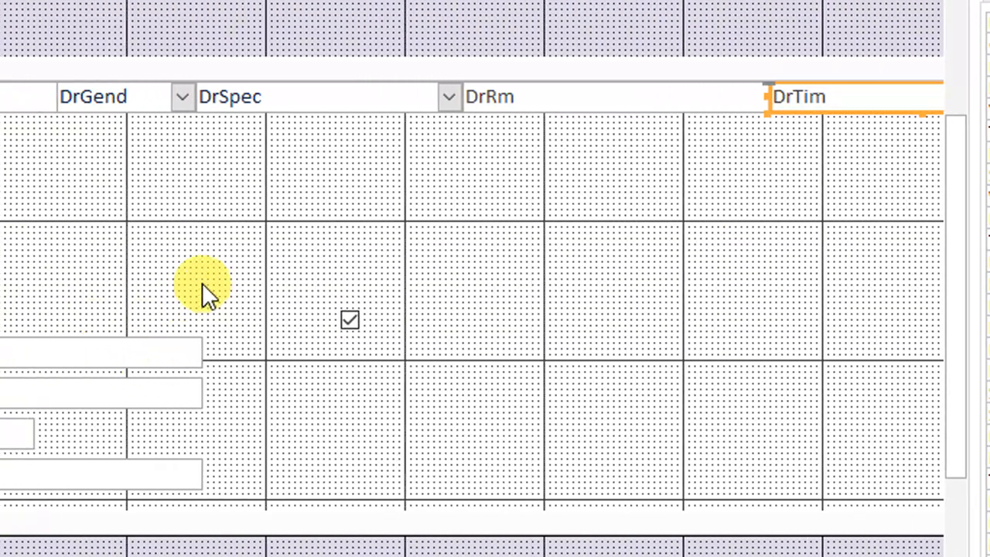
Move the stacked DrDys, DrQlf, DrPh and DrAdr fields together below DrRm and DrTim, and widen the form
{"action": "left_click_drag", "start_coordinate": [125, 280], "coordinate": [133, 474]}
{"action": "left_click_drag", "start_coordinate": [158, 360], "coordinate": [828, 199]}
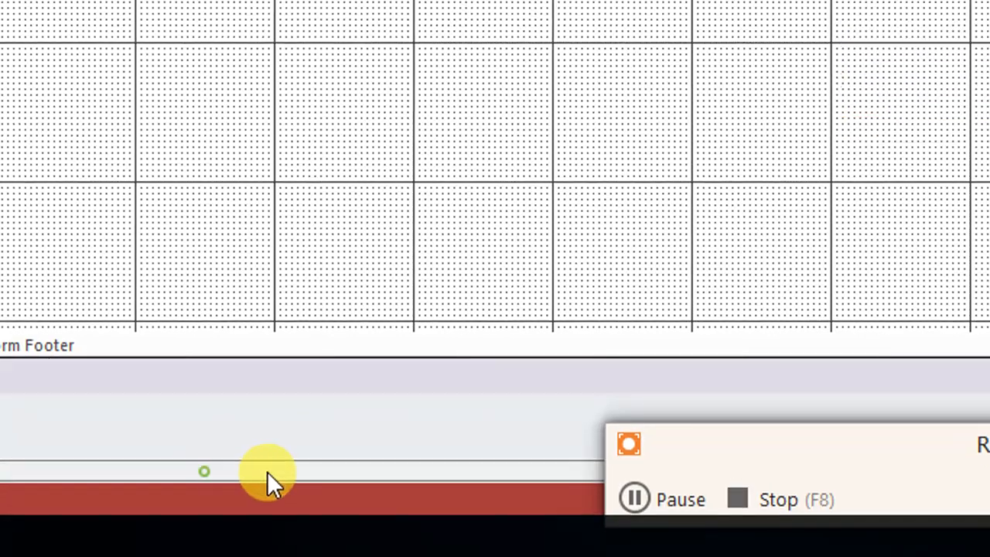
{"action": "left_click", "coordinate": [657, 188]}
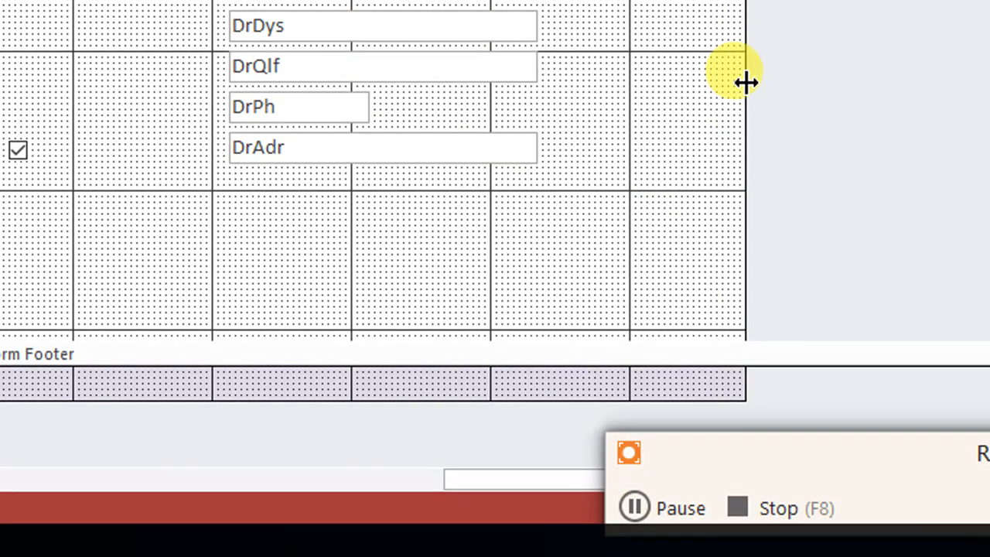
{"action": "left_click_drag", "start_coordinate": [745, 80], "coordinate": [854, 77]}
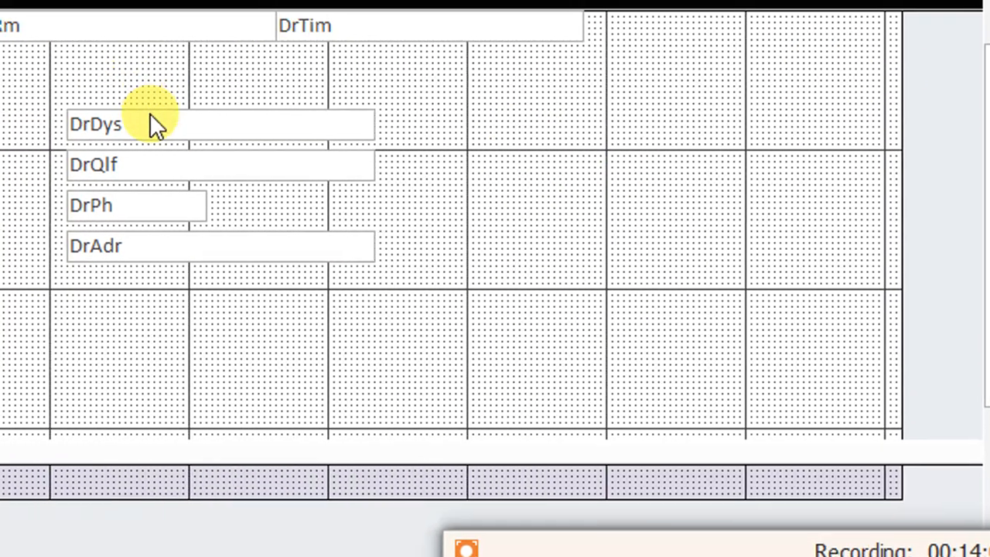
Extend the field row with DrDys directly after DrTim and DrQlf directly after DrDys
{"action": "left_click_drag", "start_coordinate": [83, 66], "coordinate": [598, 0]}
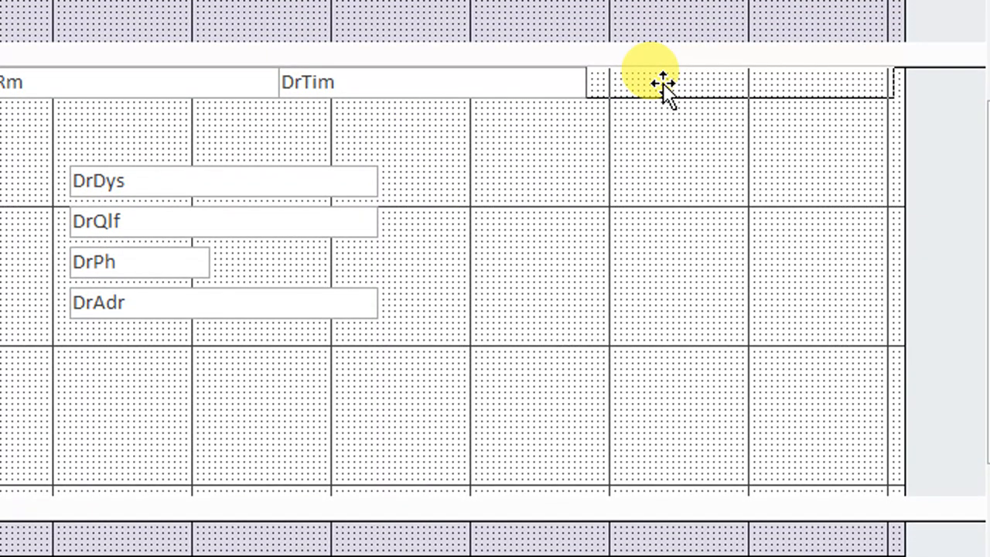
{"action": "left_click_drag", "start_coordinate": [662, 82], "coordinate": [663, 83]}
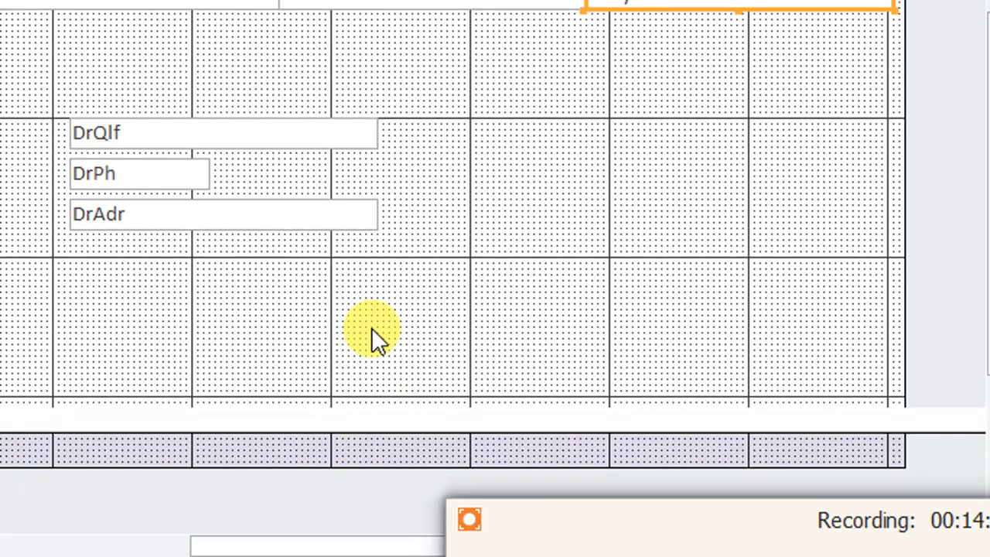
{"action": "left_click_drag", "start_coordinate": [696, 93], "coordinate": [324, 154]}
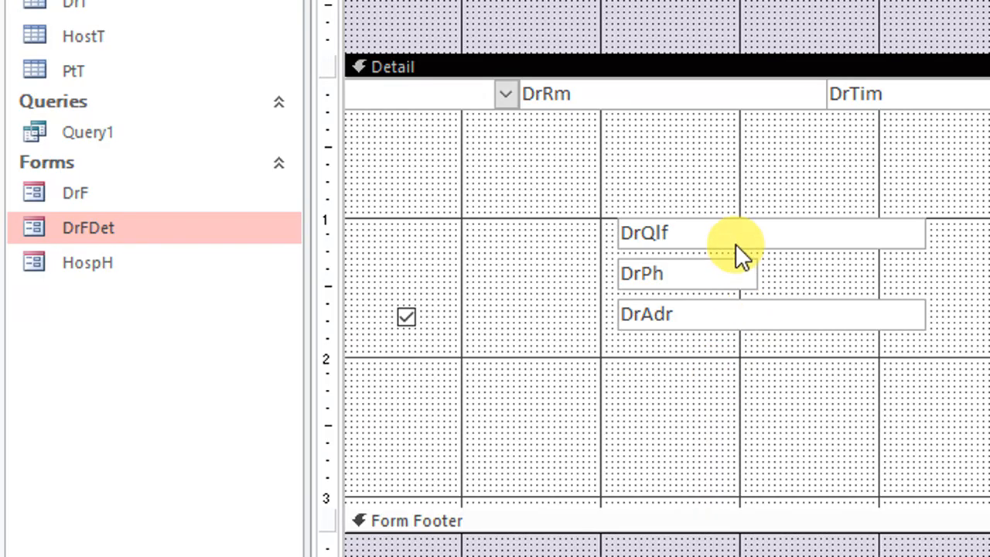
{"action": "left_click_drag", "start_coordinate": [737, 241], "coordinate": [227, 97]}
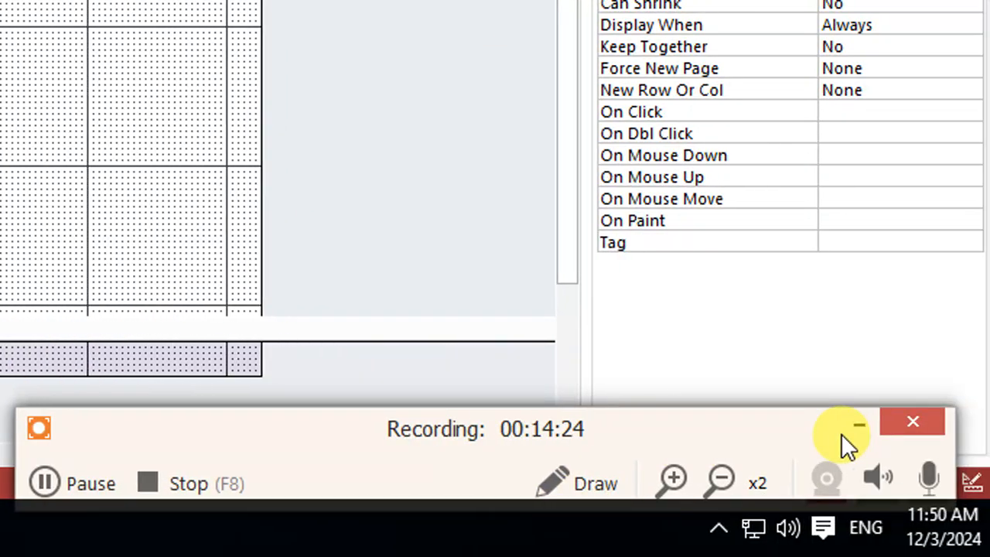
{"action": "left_click", "coordinate": [845, 422]}
{"action": "left_click", "coordinate": [713, 426]}
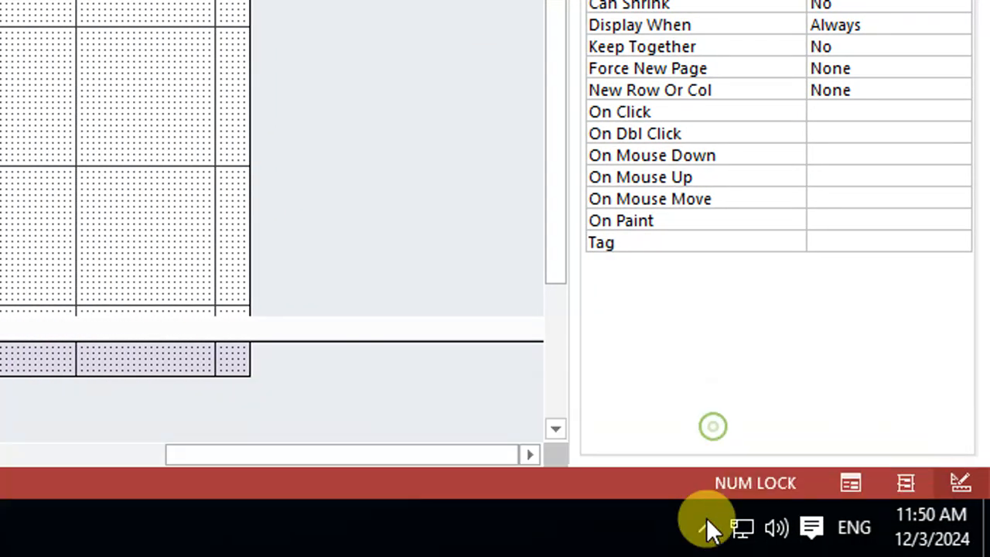
Complete the field row by placing DrPh, DrAdr and the Active check box side by side after DrQlf
{"action": "left_click_drag", "start_coordinate": [436, 455], "coordinate": [149, 434]}
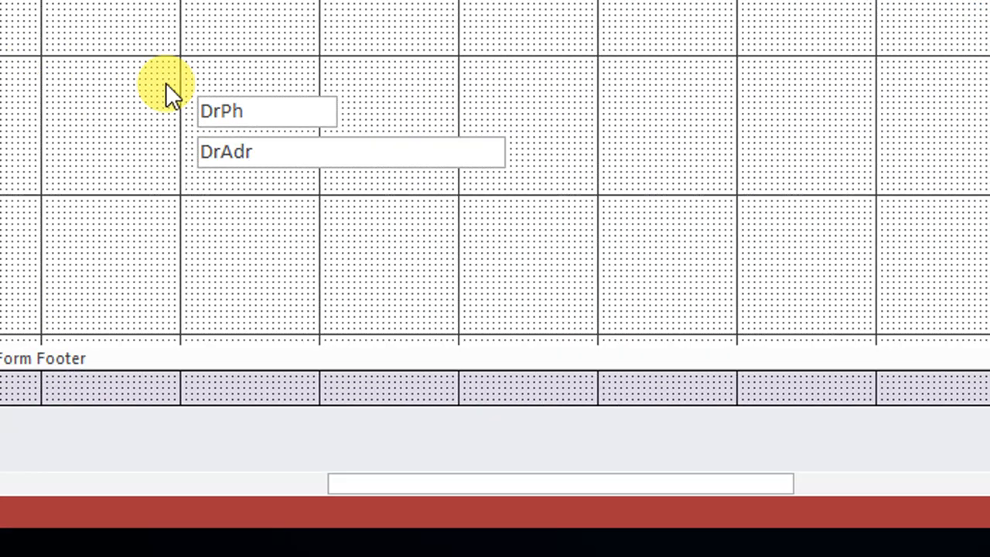
{"action": "left_click_drag", "start_coordinate": [397, 112], "coordinate": [550, 83]}
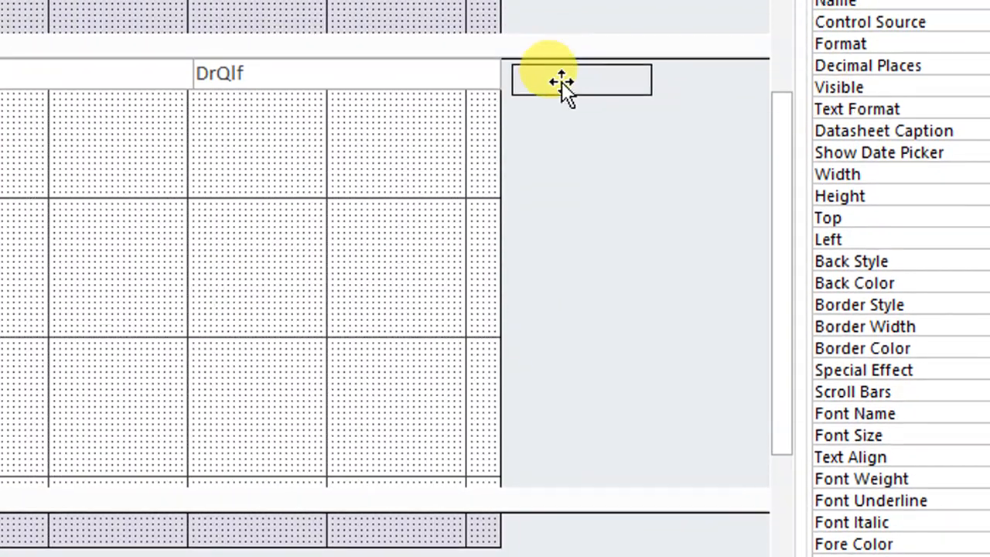
{"action": "left_click", "coordinate": [323, 180]}
{"action": "left_click_drag", "start_coordinate": [378, 457], "coordinate": [128, 455]}
{"action": "left_click_drag", "start_coordinate": [539, 129], "coordinate": [212, 83]}
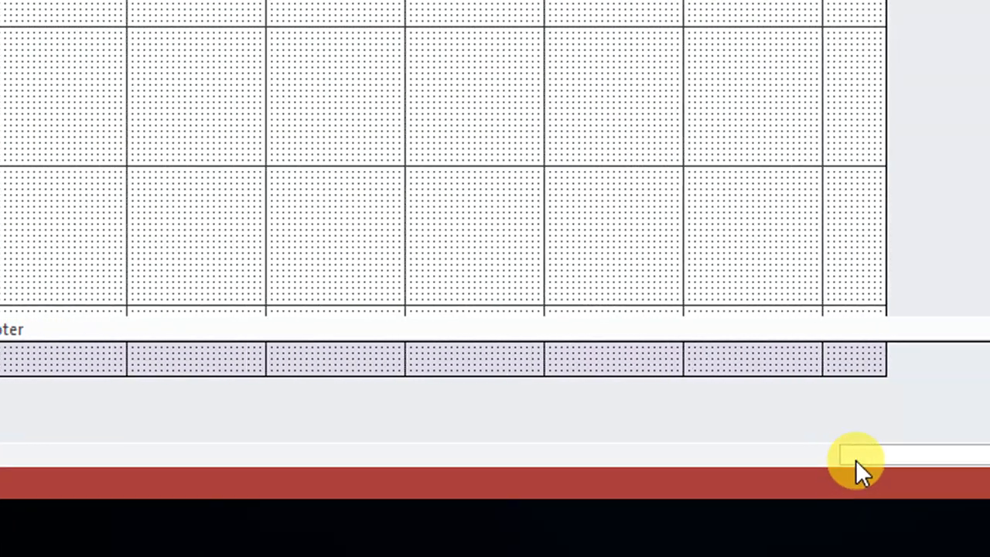
{"action": "left_click_drag", "start_coordinate": [853, 457], "coordinate": [128, 444]}
{"action": "left_click_drag", "start_coordinate": [130, 126], "coordinate": [682, 86]}
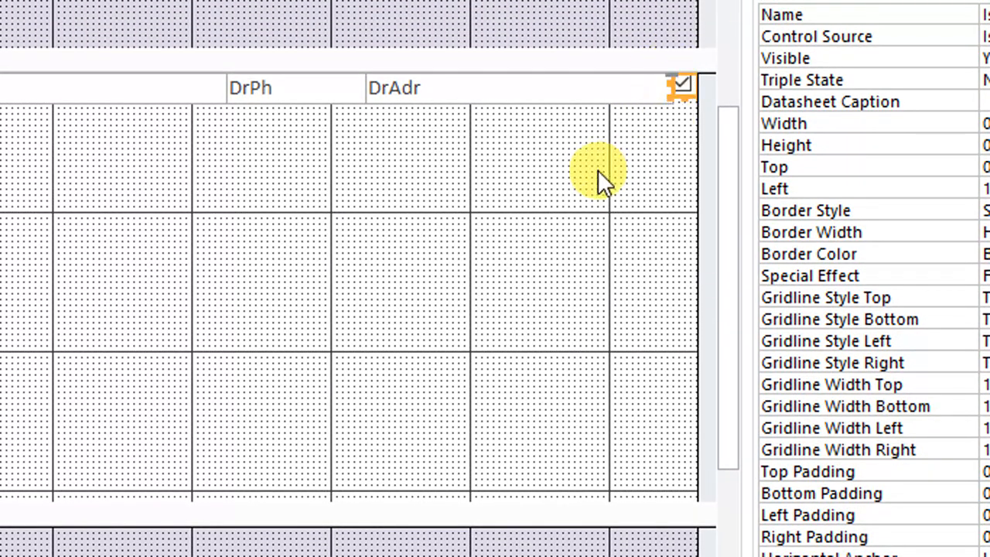
Shrink the Detail section to the height of the field row and display DrFDet in Form View
{"action": "left_click", "coordinate": [593, 167]}
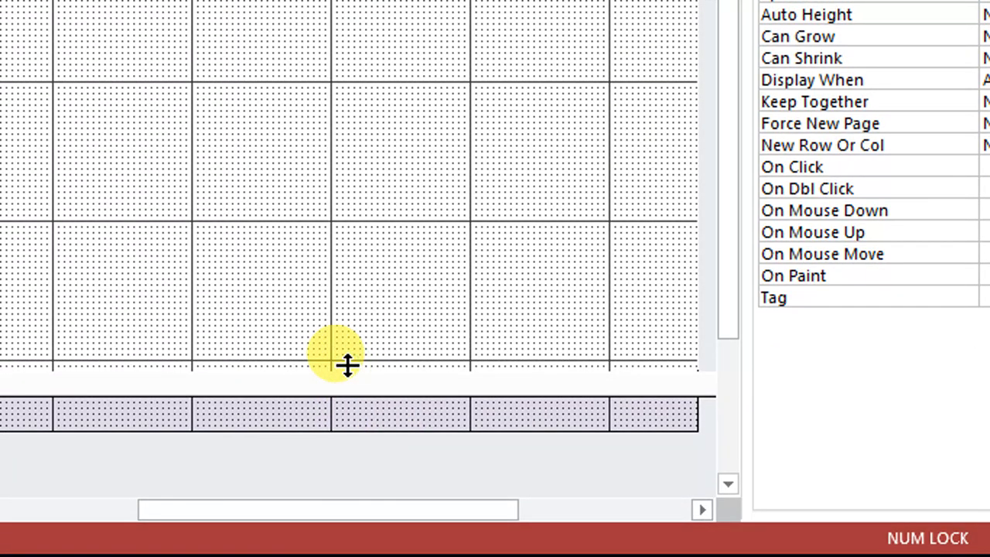
{"action": "left_click_drag", "start_coordinate": [346, 365], "coordinate": [358, 0]}
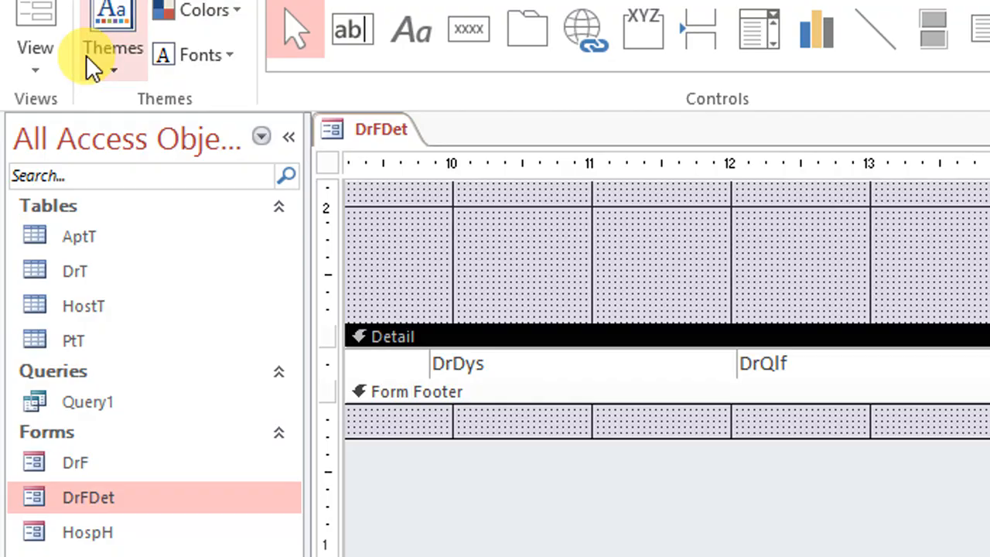
{"action": "left_click", "coordinate": [23, 75]}
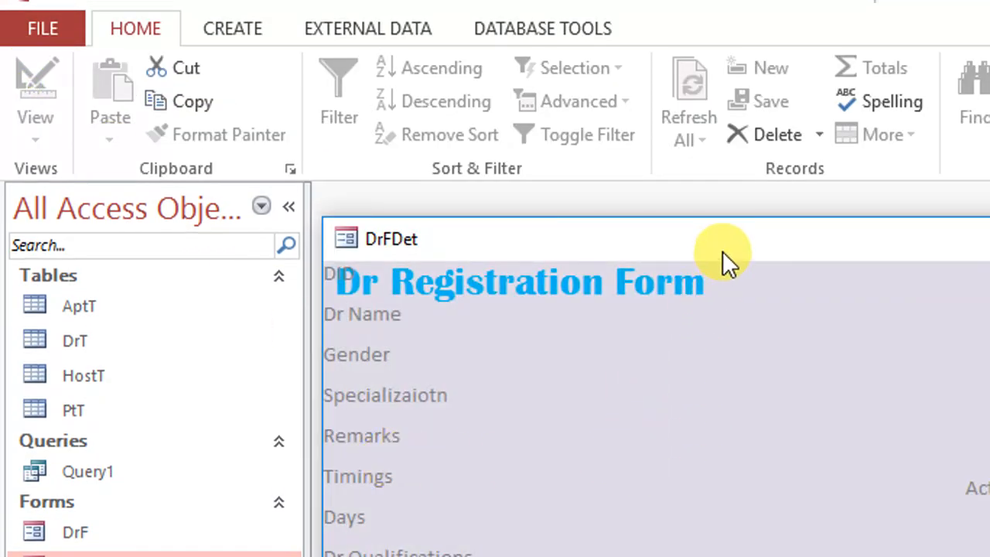
Inspect the full width of the DrFDet field row in Form View and return the form to Design View
{"action": "left_click_drag", "start_coordinate": [723, 250], "coordinate": [634, 110]}
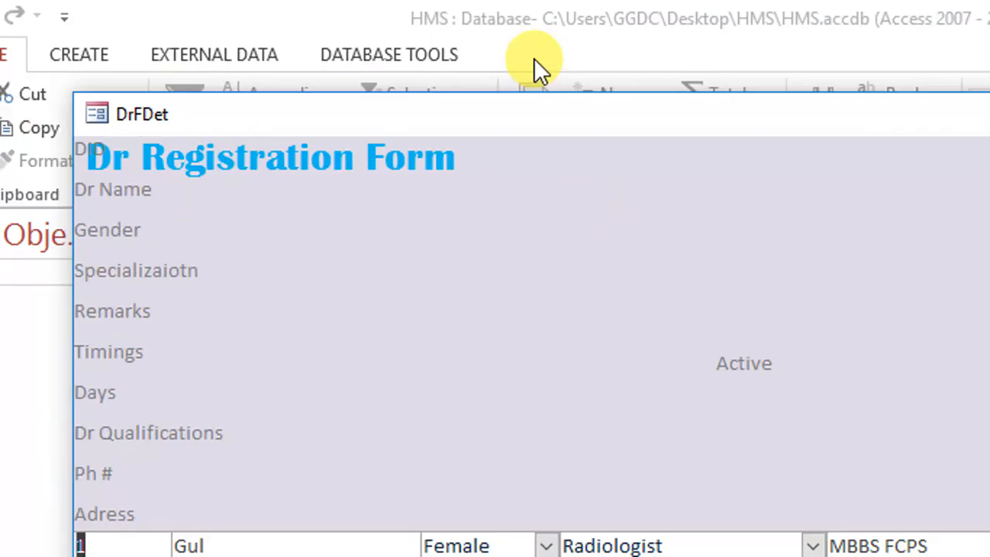
{"action": "left_click_drag", "start_coordinate": [546, 116], "coordinate": [80, 63]}
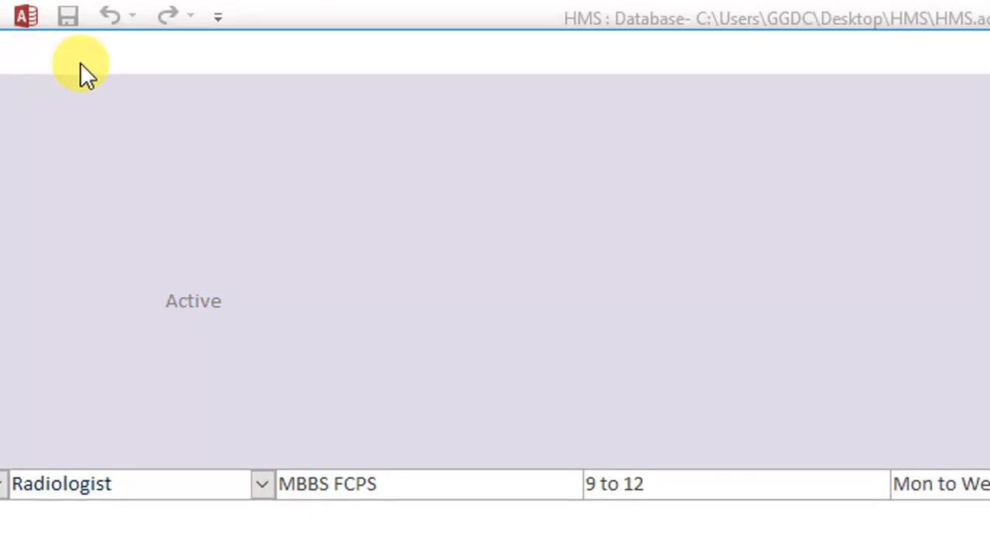
{"action": "left_click_drag", "start_coordinate": [839, 51], "coordinate": [982, 54]}
{"action": "left_click_drag", "start_coordinate": [115, 58], "coordinate": [244, 84]}
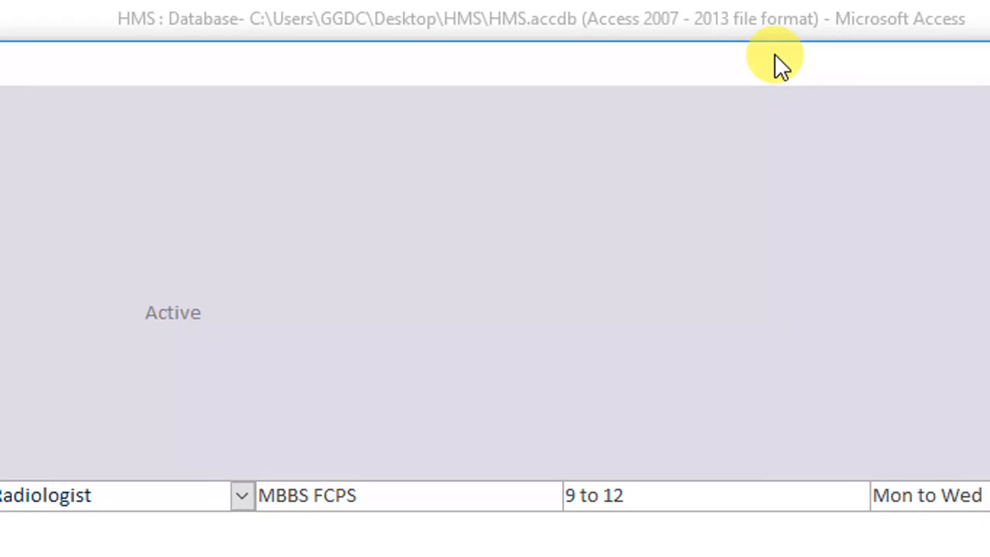
{"action": "left_click_drag", "start_coordinate": [795, 64], "coordinate": [676, 61]}
{"action": "right_click", "coordinate": [572, 471]}
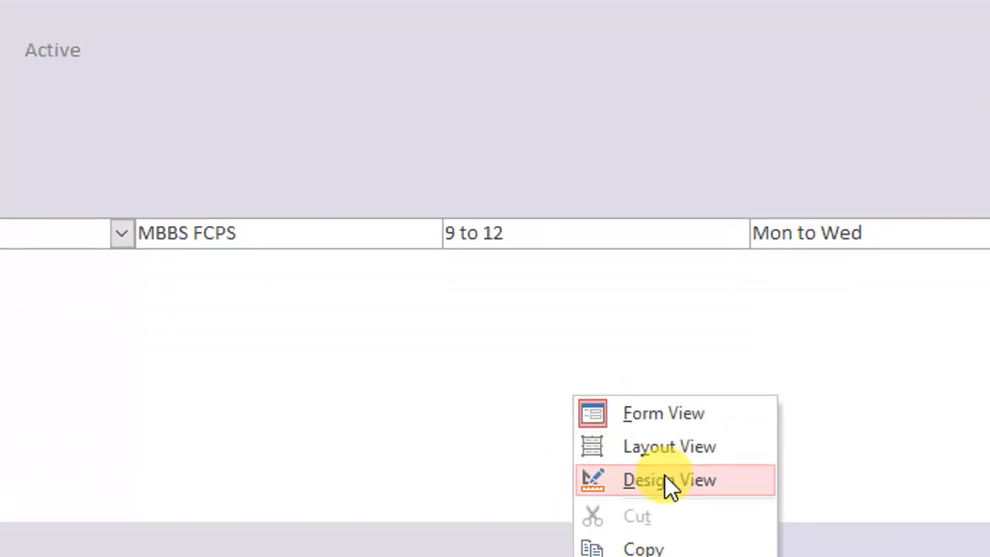
{"action": "left_click", "coordinate": [667, 553]}
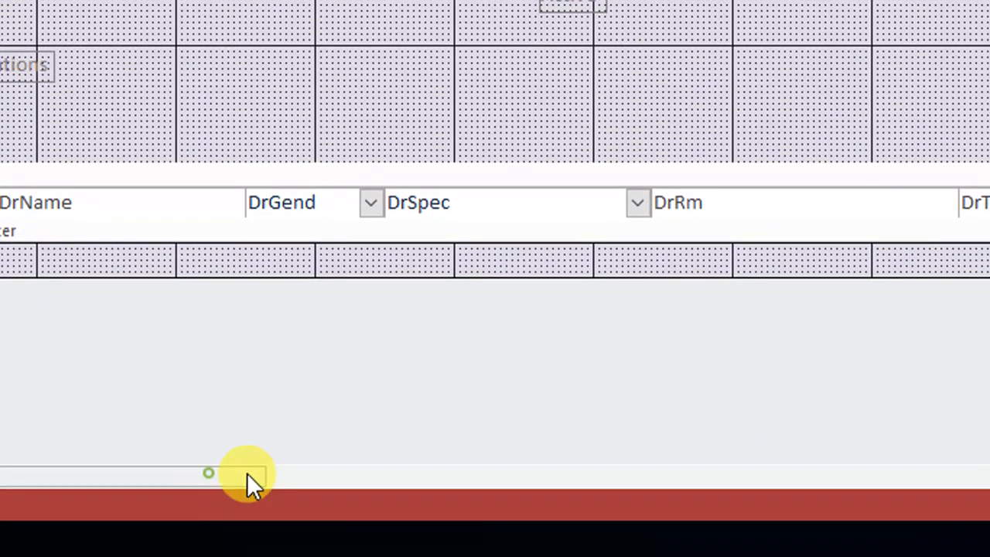
Delete the DrAdr, DrDys, DrQlf and DrTim fields from the Detail section
{"action": "left_click_drag", "start_coordinate": [247, 472], "coordinate": [842, 459]}
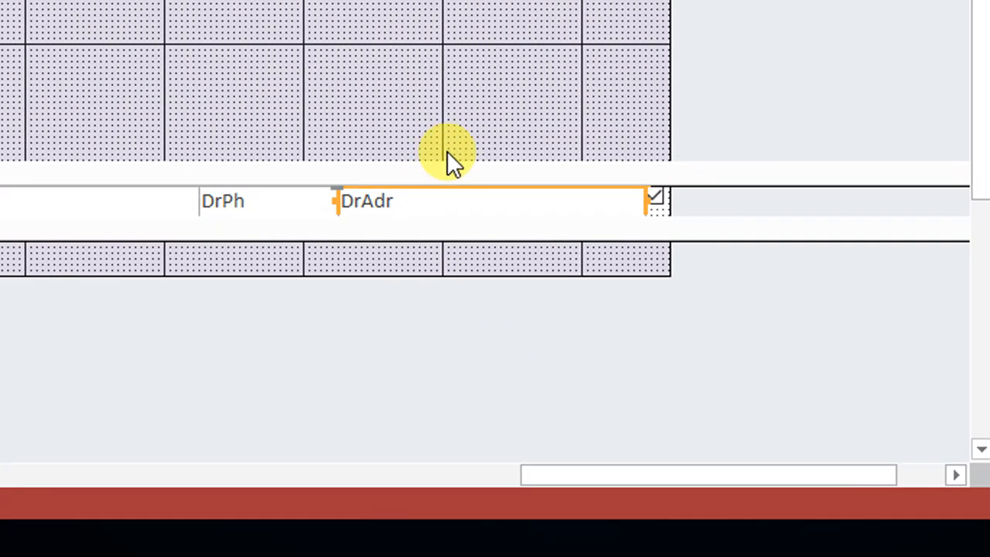
{"action": "key", "text": "Delete"}
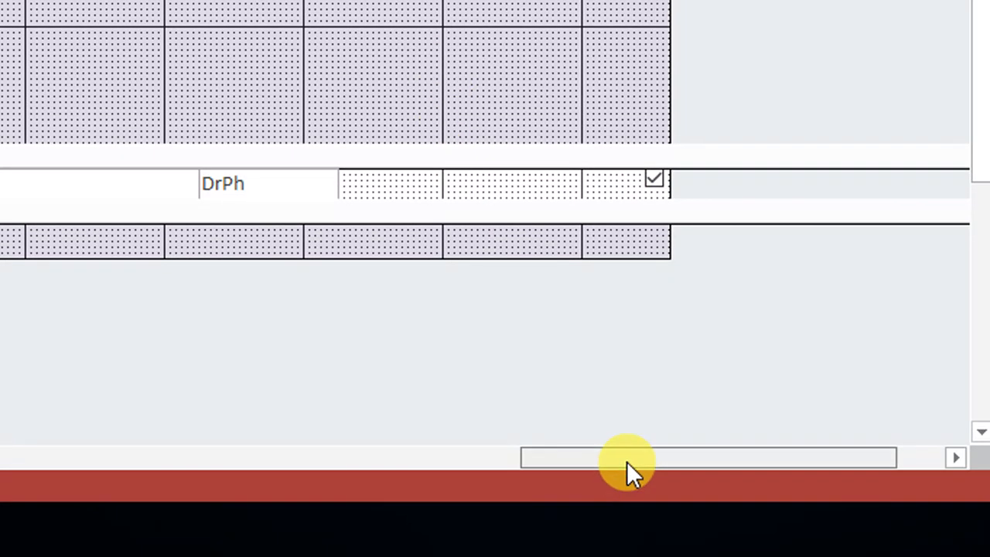
{"action": "left_click_drag", "start_coordinate": [626, 460], "coordinate": [450, 459]}
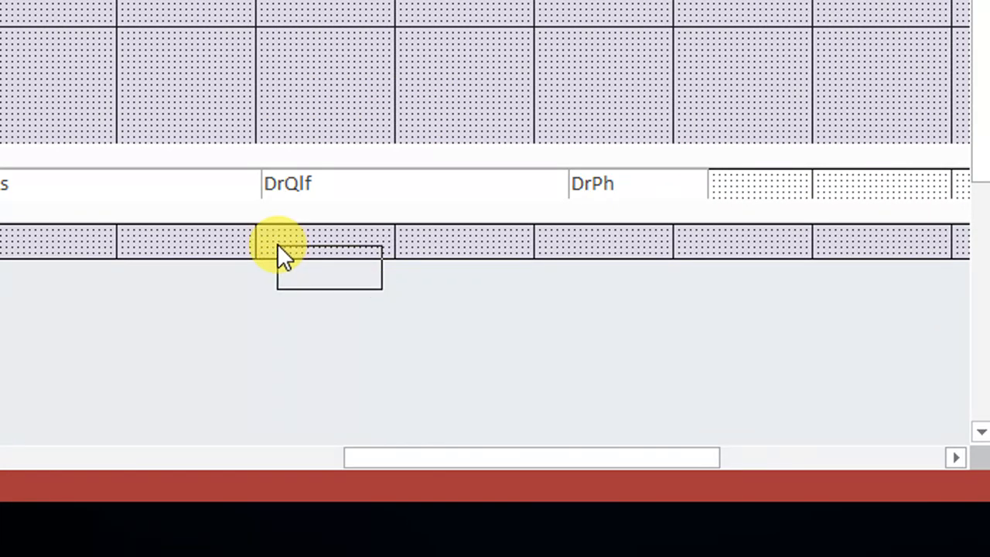
{"action": "left_click_drag", "start_coordinate": [276, 243], "coordinate": [12, 166]}
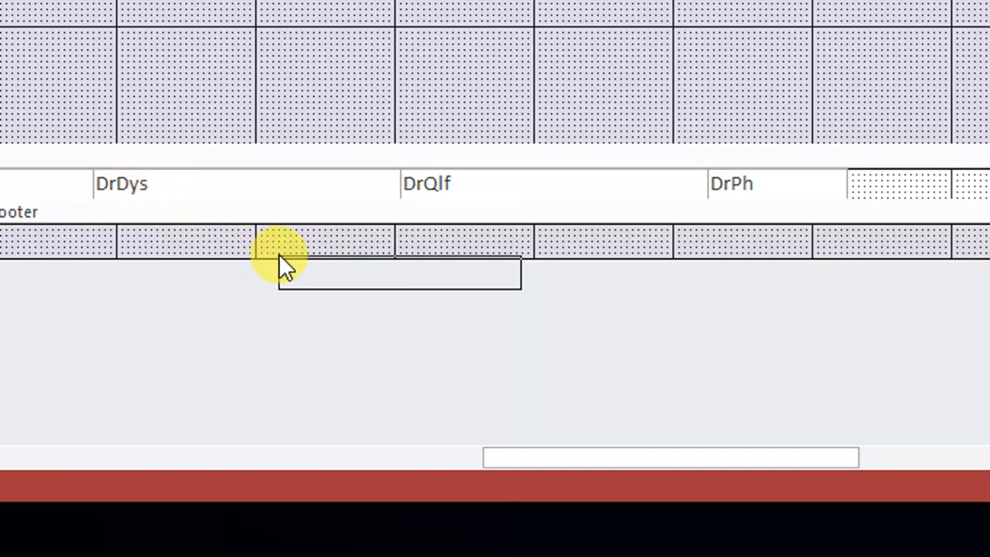
{"action": "left_click_drag", "start_coordinate": [301, 222], "coordinate": [483, 181]}
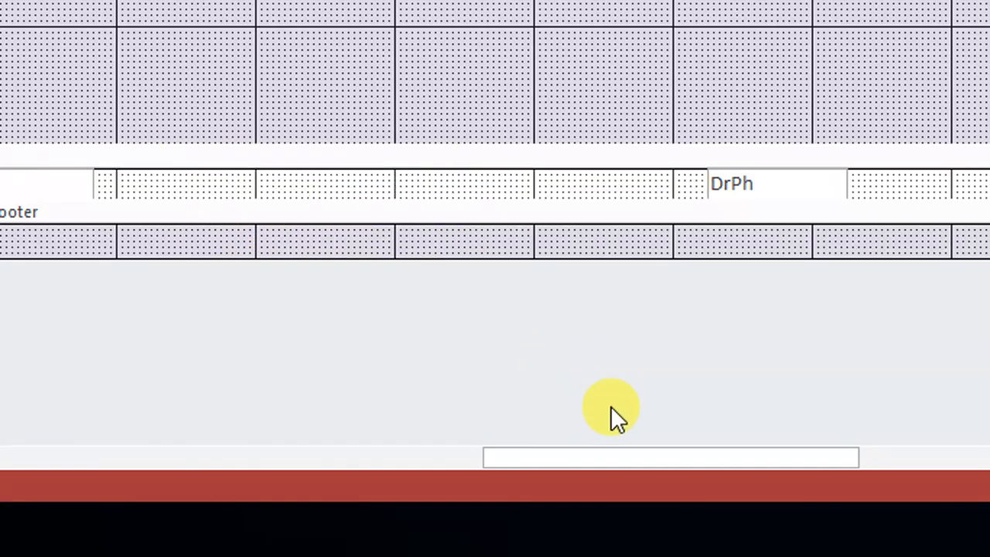
{"action": "left_click_drag", "start_coordinate": [590, 455], "coordinate": [297, 456]}
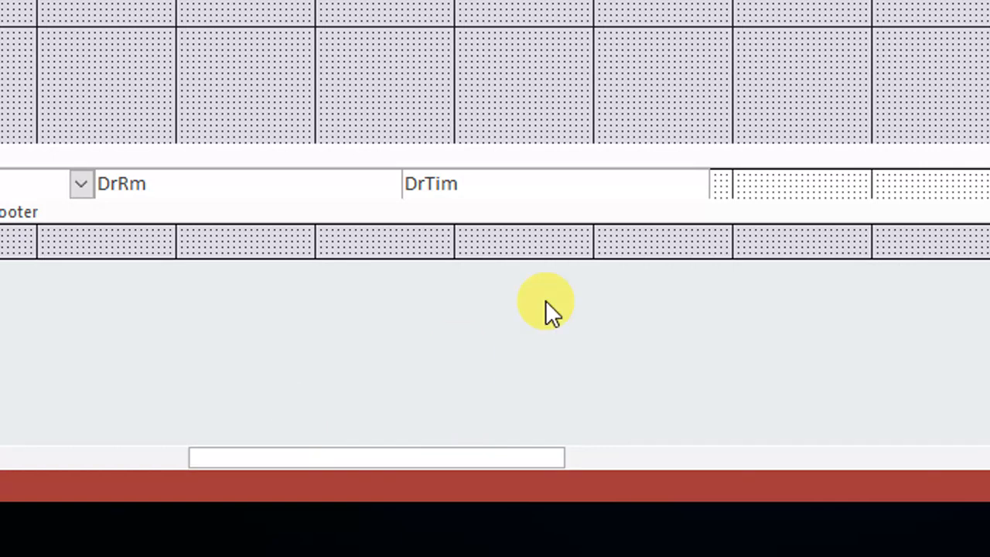
{"action": "left_click", "coordinate": [558, 186]}
{"action": "key", "text": "Delete"}
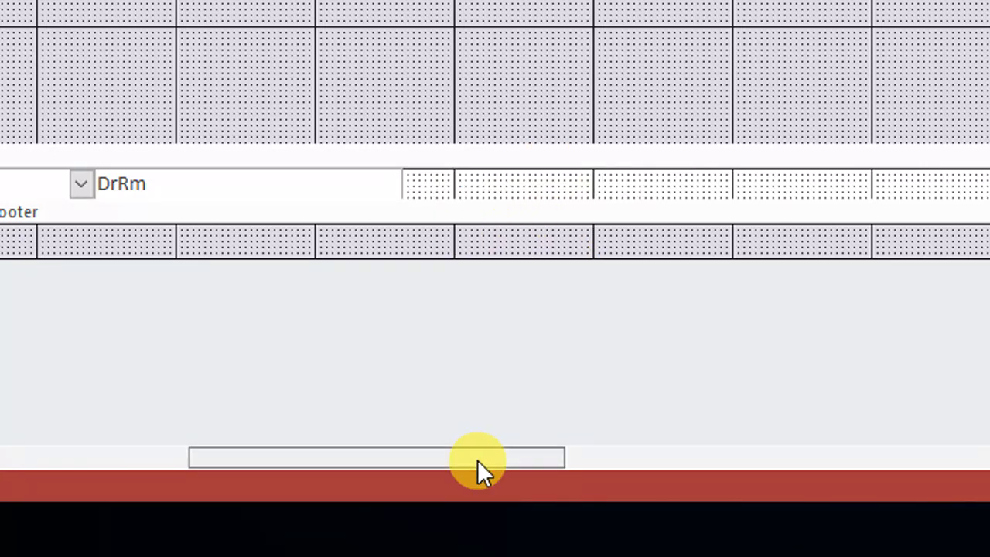
{"action": "left_click_drag", "start_coordinate": [477, 459], "coordinate": [263, 456]}
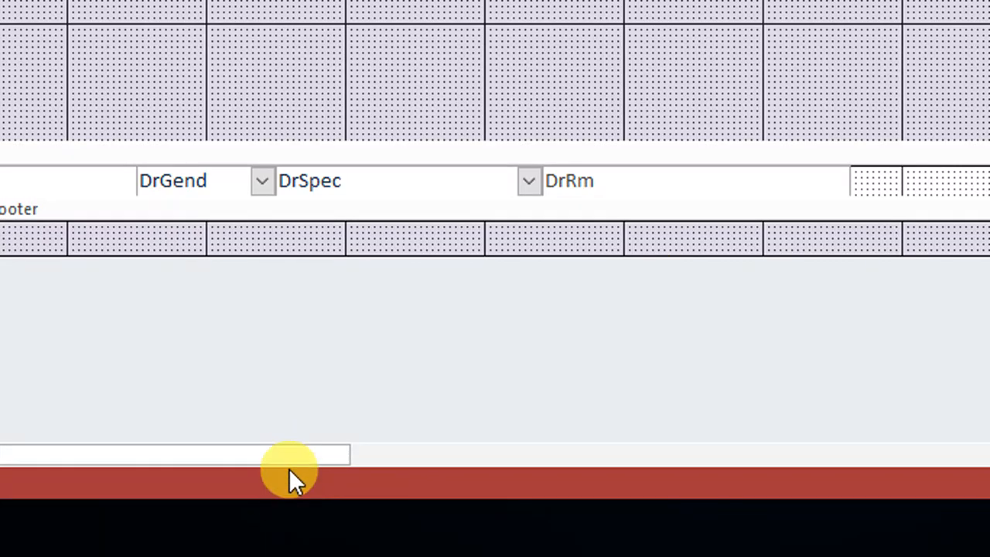
Place DrPh directly after DrRm with the Active check box beside it, and narrow the form to the end of the field row
{"action": "left_click_drag", "start_coordinate": [288, 462], "coordinate": [845, 454]}
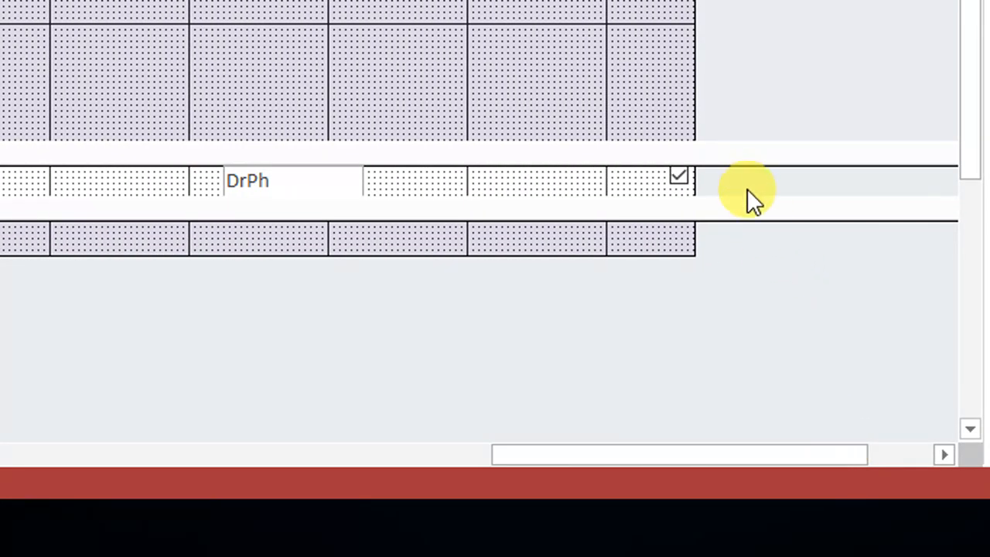
{"action": "left_click_drag", "start_coordinate": [283, 182], "coordinate": [177, 184]}
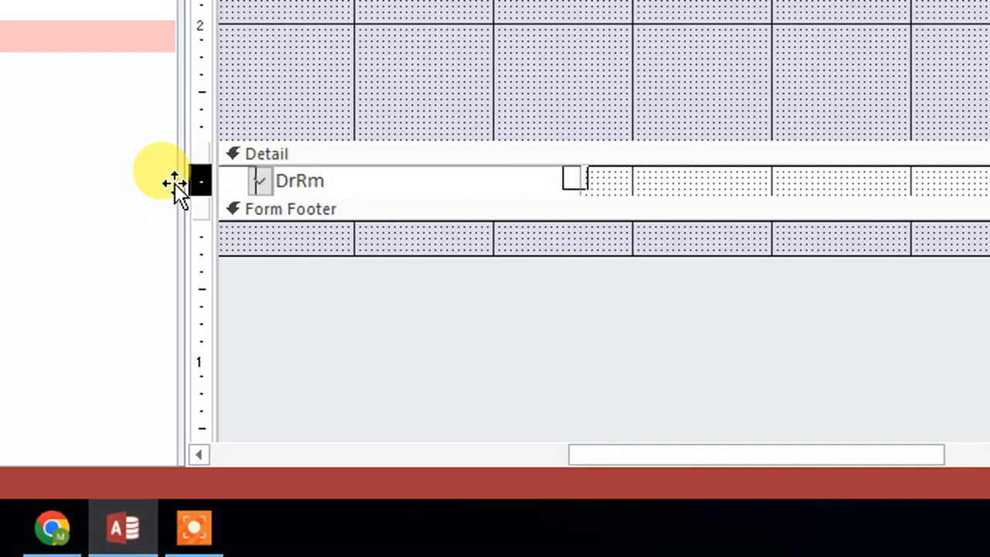
{"action": "left_click_drag", "start_coordinate": [796, 182], "coordinate": [797, 182]}
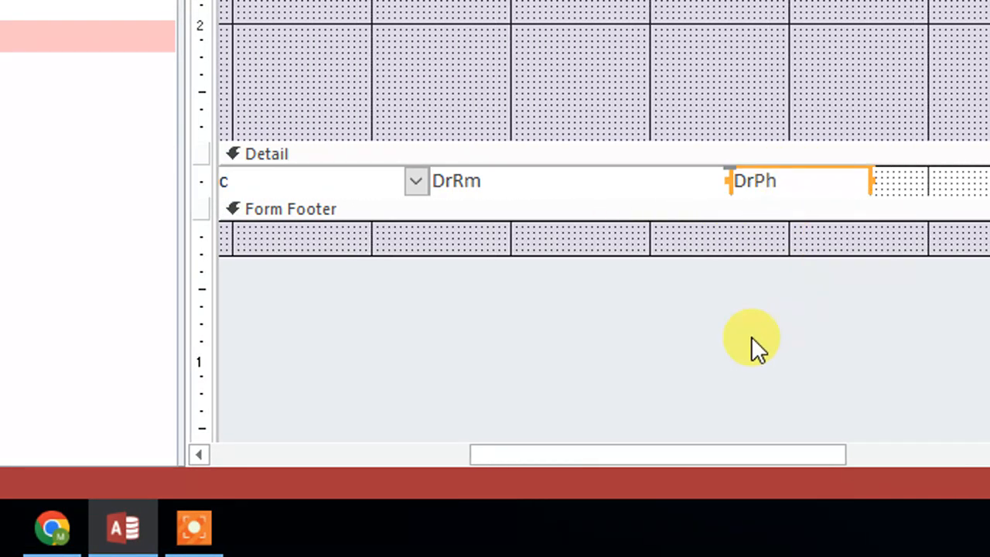
{"action": "left_click_drag", "start_coordinate": [697, 457], "coordinate": [905, 472]}
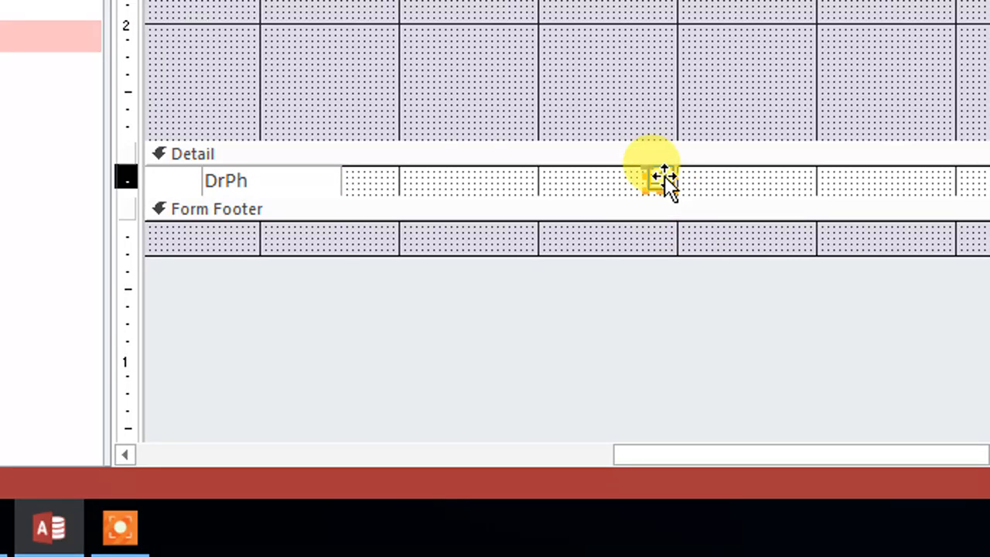
{"action": "left_click_drag", "start_coordinate": [665, 180], "coordinate": [378, 182]}
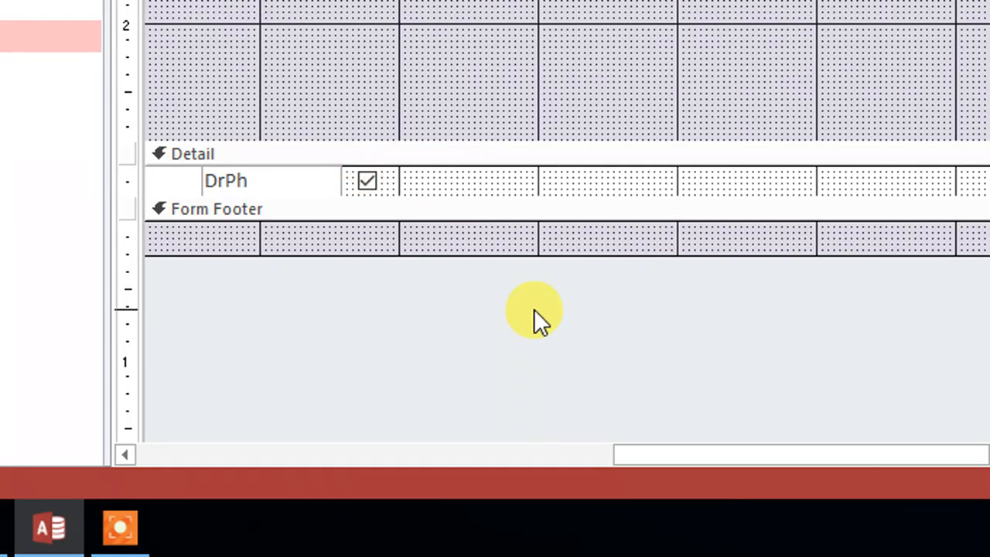
{"action": "left_click_drag", "start_coordinate": [659, 451], "coordinate": [851, 447]}
{"action": "left_click_drag", "start_coordinate": [847, 74], "coordinate": [722, 161]}
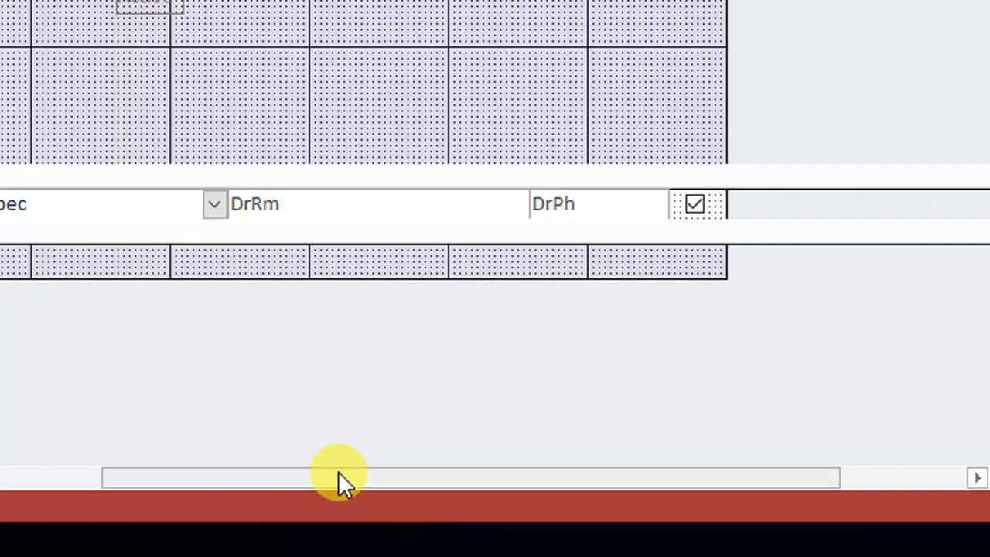
Delete the Adress, Dr Qualifications, Days and Timings labels from the Form Header
{"action": "left_click_drag", "start_coordinate": [338, 478], "coordinate": [132, 430]}
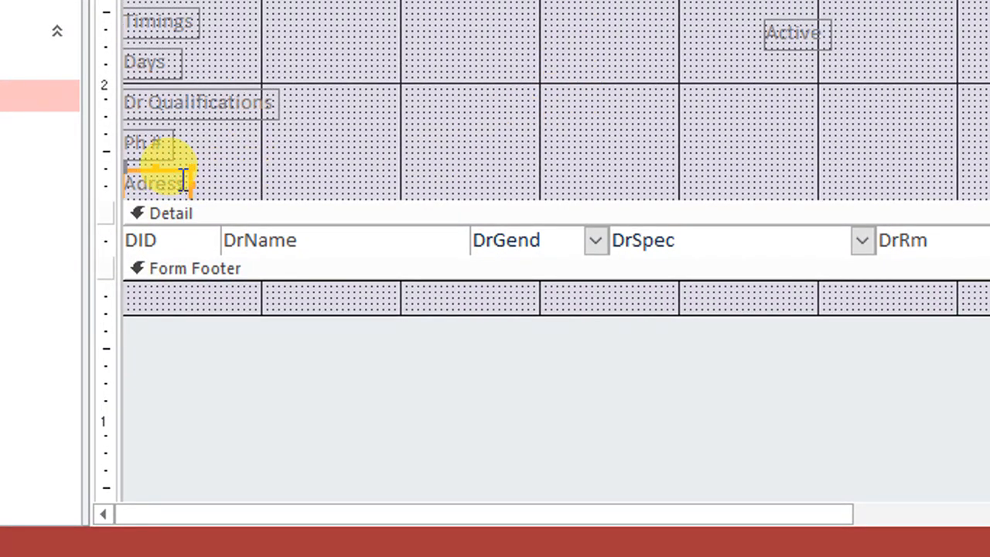
{"action": "left_click", "coordinate": [208, 100]}
{"action": "key", "text": "Delete"}
{"action": "left_click", "coordinate": [157, 62]}
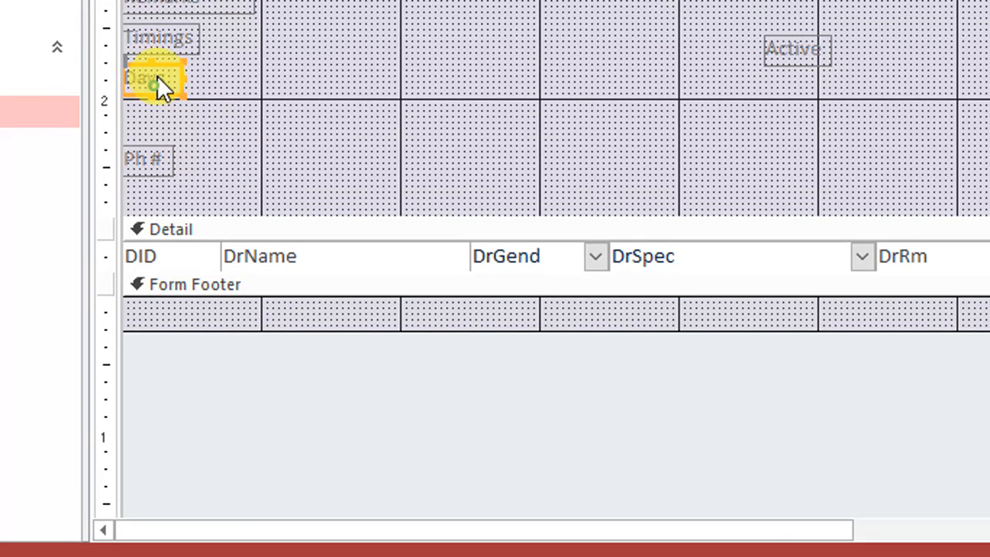
{"action": "key", "text": "Delete"}
{"action": "left_click", "coordinate": [175, 16]}
{"action": "key", "text": "Delete"}
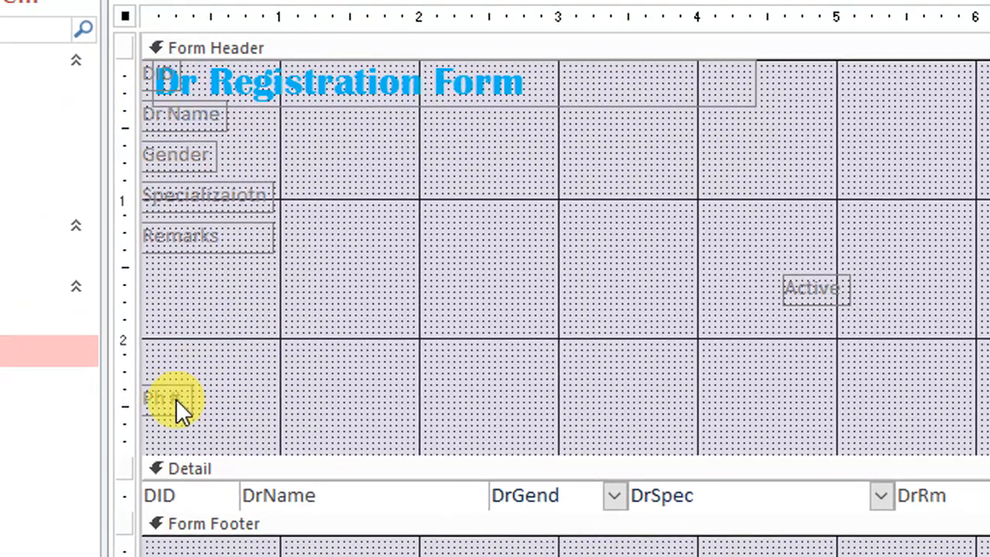
Move the Ph # label to the middle of the Form Header and place the DID label above its field, widened to match it
{"action": "left_click_drag", "start_coordinate": [159, 362], "coordinate": [640, 342]}
{"action": "left_click_drag", "start_coordinate": [157, 79], "coordinate": [182, 385]}
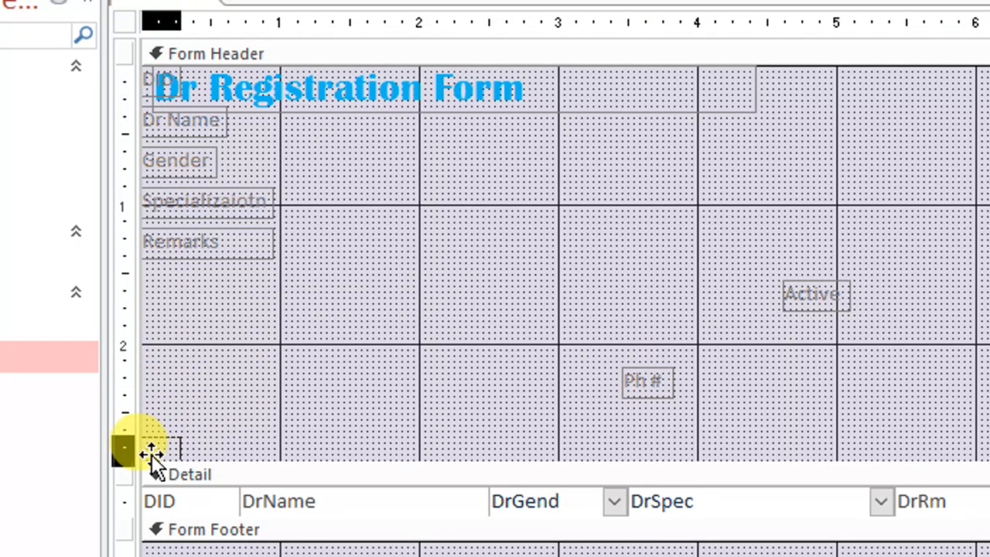
{"action": "left_click_drag", "start_coordinate": [153, 453], "coordinate": [236, 450]}
{"action": "left_click", "coordinate": [283, 448]}
{"action": "left_click", "coordinate": [218, 447]}
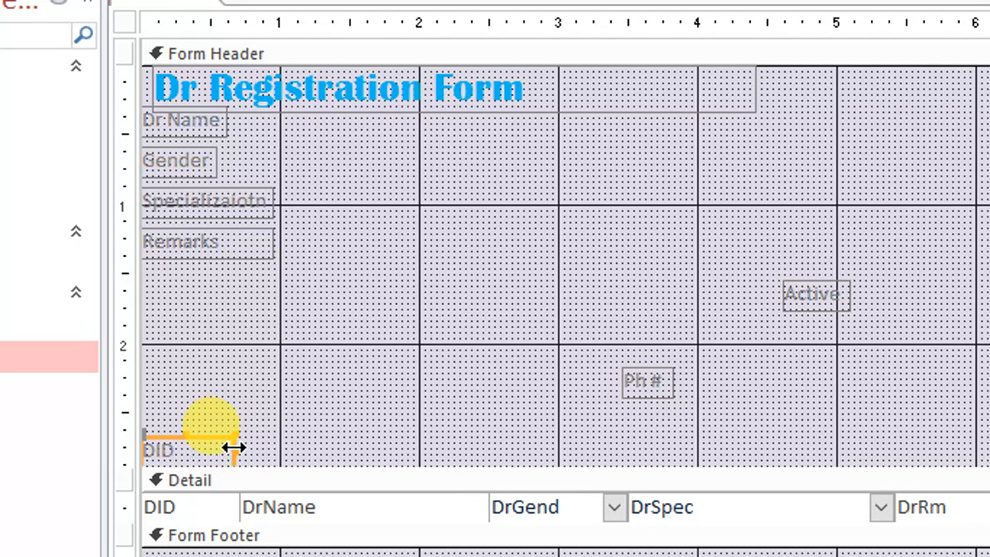
{"action": "left_click", "coordinate": [366, 448]}
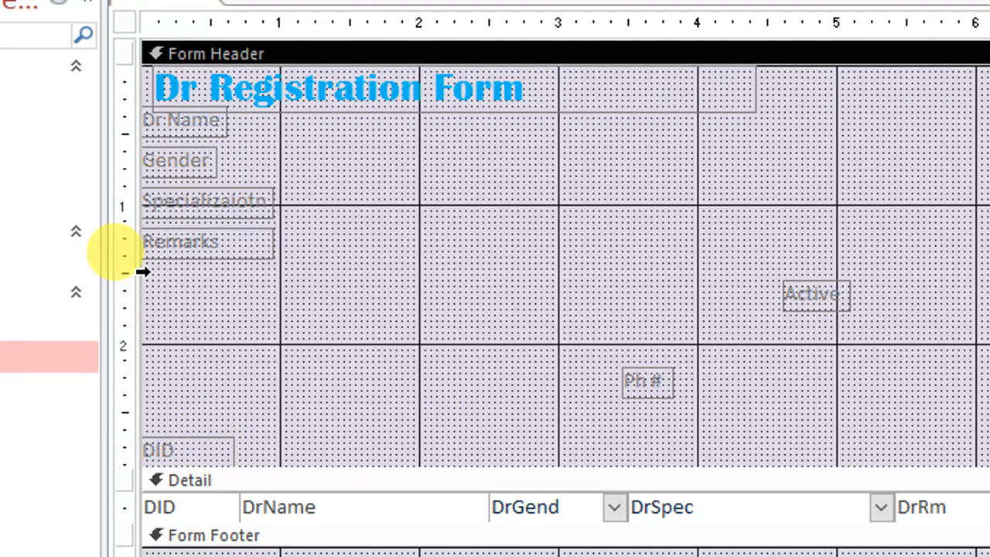
Place the Dr Name label directly after the DID label in the header and widen it to the end of the DrName field
{"action": "left_click_drag", "start_coordinate": [186, 123], "coordinate": [291, 386]}
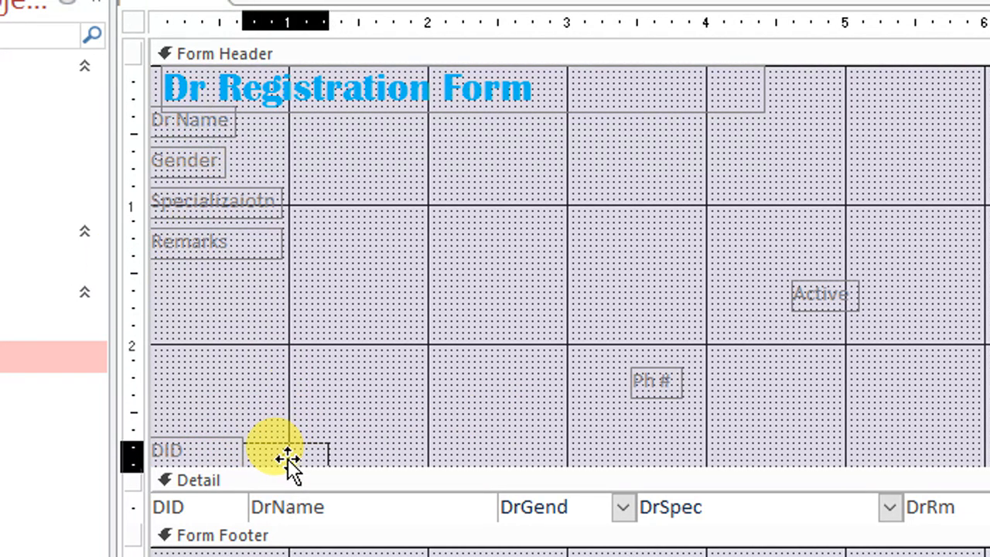
{"action": "left_click_drag", "start_coordinate": [288, 458], "coordinate": [288, 454]}
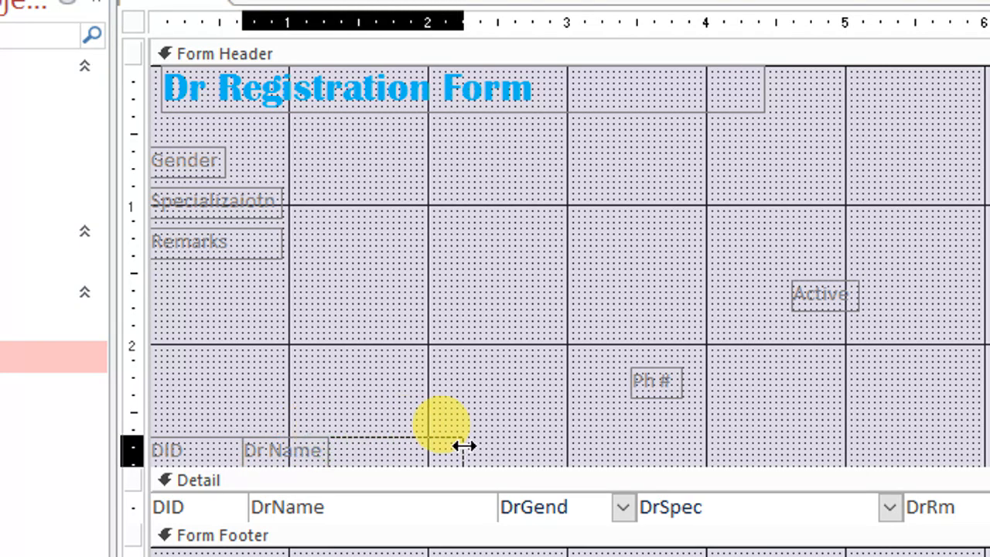
{"action": "left_click_drag", "start_coordinate": [492, 449], "coordinate": [491, 449]}
{"action": "left_click", "coordinate": [495, 380]}
{"action": "left_click", "coordinate": [485, 452]}
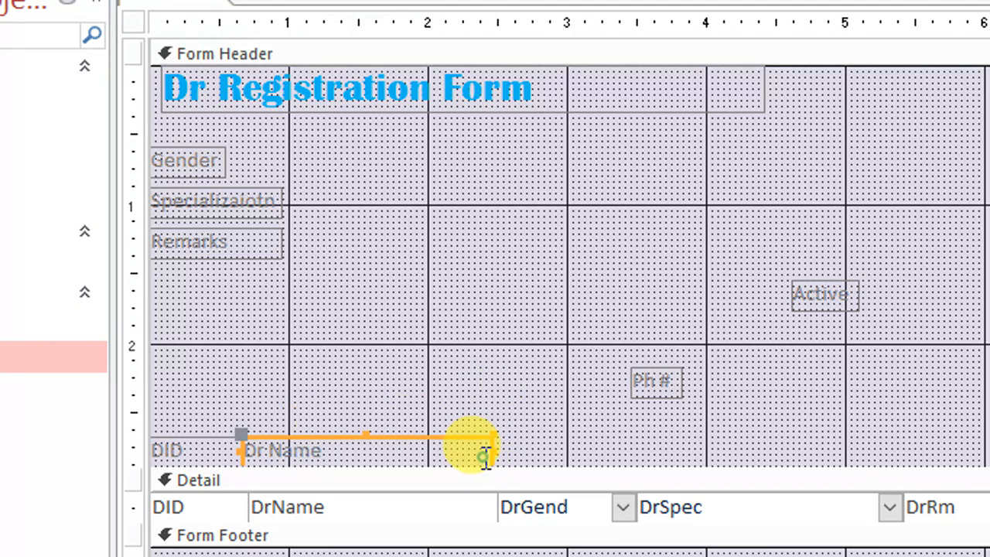
Line up the Gender, Specializaiotn and Remarks labels after Dr Name in the header, each above its field
{"action": "left_click_drag", "start_coordinate": [199, 162], "coordinate": [550, 470]}
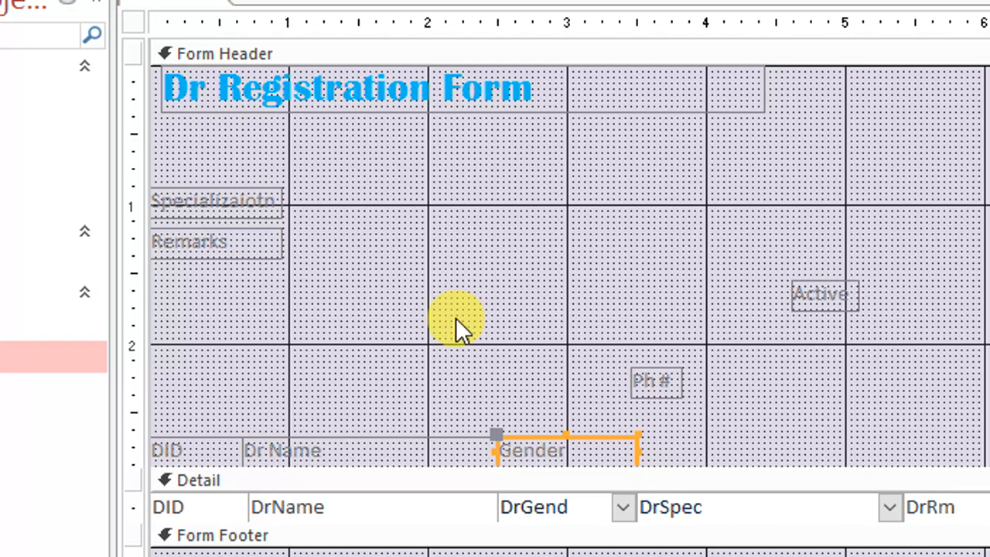
{"action": "left_click_drag", "start_coordinate": [174, 199], "coordinate": [719, 448]}
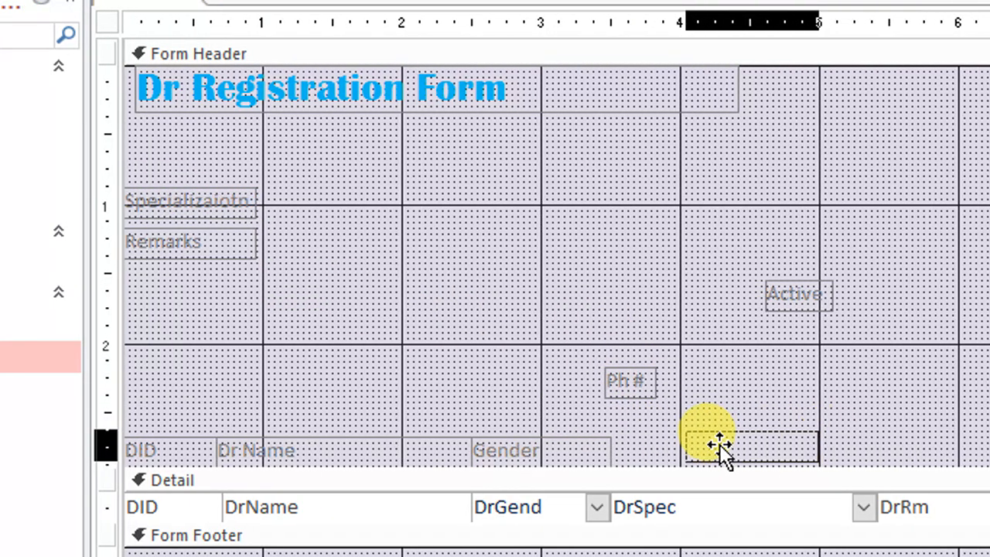
{"action": "left_click_drag", "start_coordinate": [640, 454], "coordinate": [646, 448]}
{"action": "left_click_drag", "start_coordinate": [746, 449], "coordinate": [839, 462]}
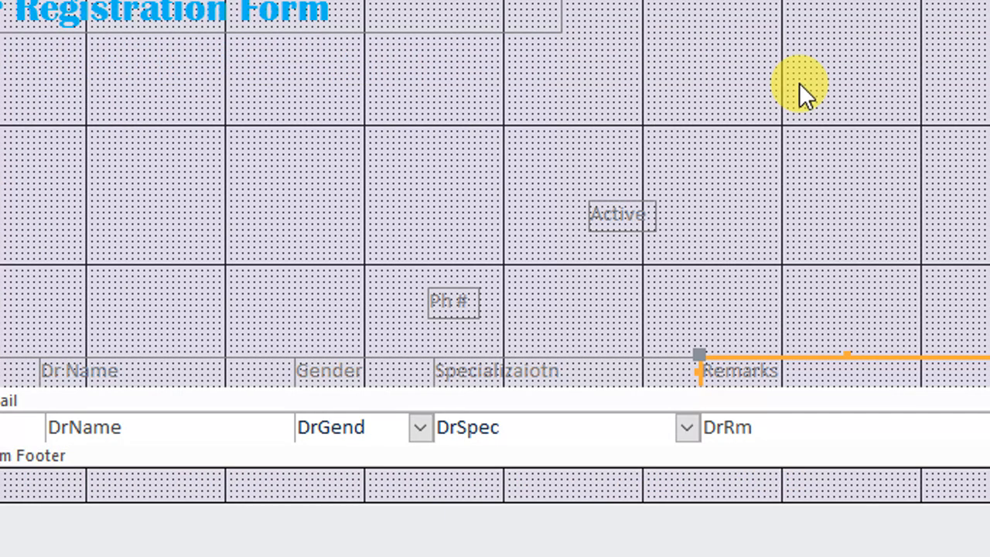
Place the Ph # and Active labels above DrPh and the check box, widening the form slightly to make room
{"action": "left_click_drag", "start_coordinate": [460, 301], "coordinate": [841, 371]}
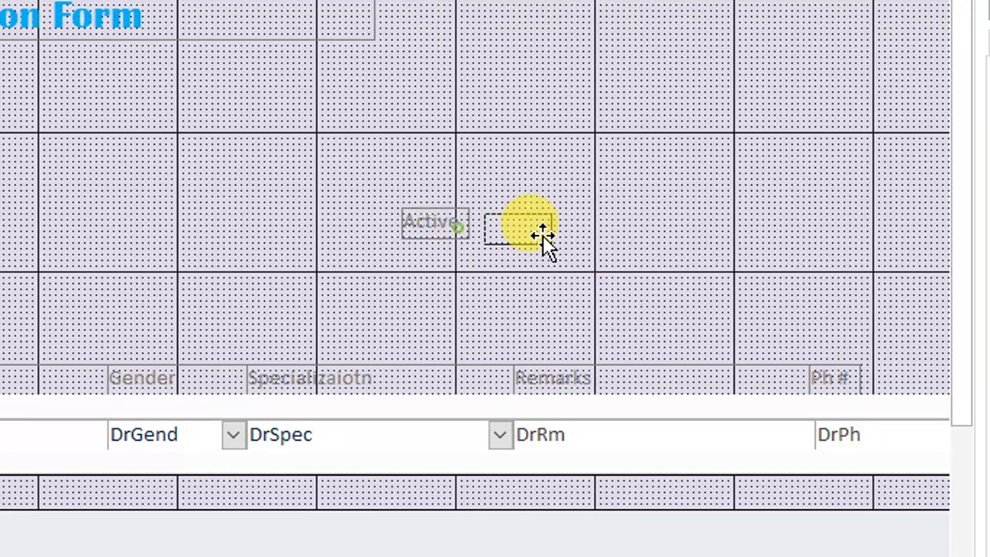
{"action": "left_click_drag", "start_coordinate": [826, 300], "coordinate": [826, 300]}
{"action": "left_click_drag", "start_coordinate": [149, 465], "coordinate": [468, 461]}
{"action": "left_click", "coordinate": [180, 472]}
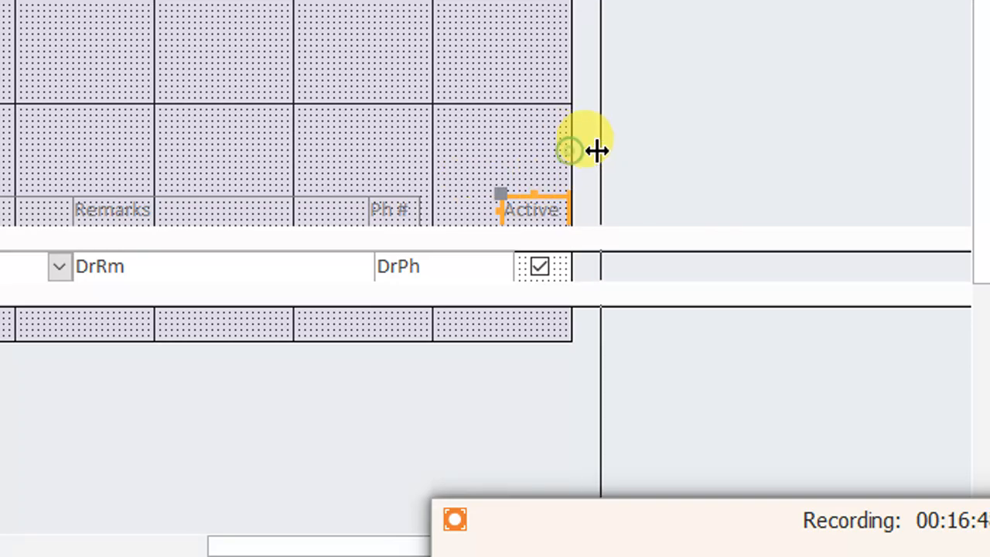
{"action": "left_click_drag", "start_coordinate": [597, 150], "coordinate": [606, 150]}
{"action": "left_click_drag", "start_coordinate": [532, 202], "coordinate": [543, 203]}
Widen the Ph # label up to the Active label and the Remarks label up to the start of the DrPh field
{"action": "left_click", "coordinate": [455, 126]}
{"action": "left_click", "coordinate": [411, 206]}
{"action": "left_click_drag", "start_coordinate": [417, 207], "coordinate": [504, 208]}
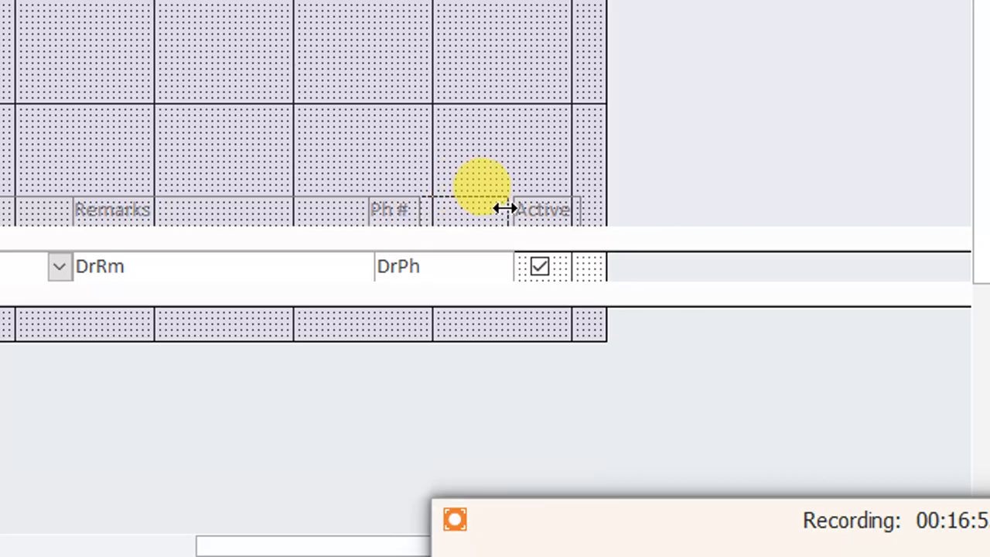
{"action": "left_click", "coordinate": [411, 103]}
{"action": "left_click", "coordinate": [143, 209]}
{"action": "left_click_drag", "start_coordinate": [152, 207], "coordinate": [364, 206]}
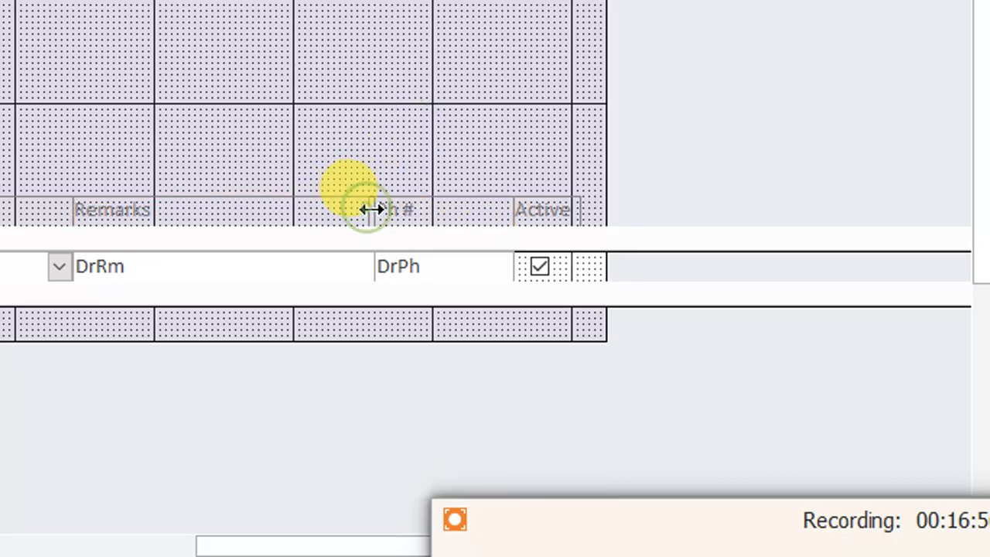
Narrow the form to about 9.125 inches wide so its edge ends just past the Active label
{"action": "left_click", "coordinate": [402, 102]}
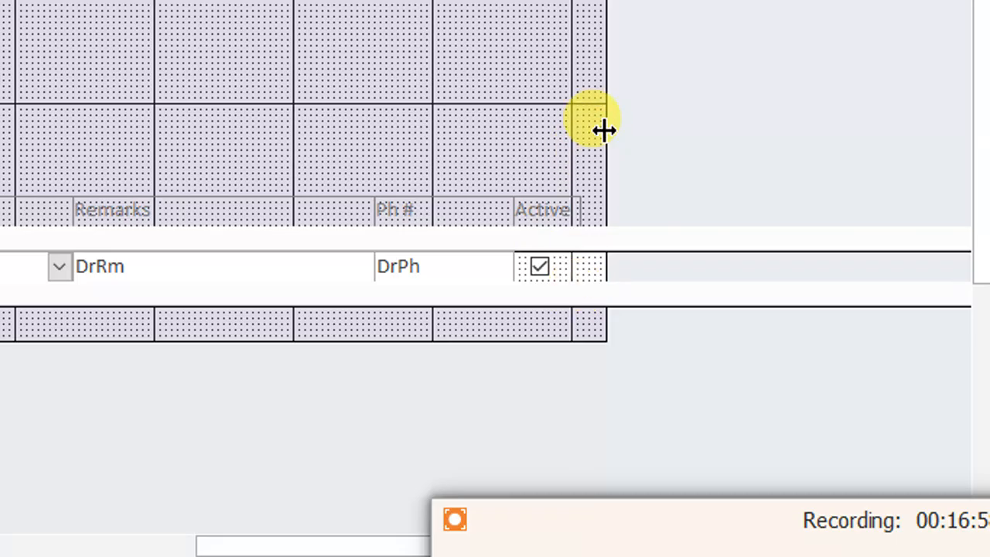
{"action": "left_click_drag", "start_coordinate": [607, 130], "coordinate": [588, 130]}
{"action": "left_click_drag", "start_coordinate": [301, 539], "coordinate": [144, 529]}
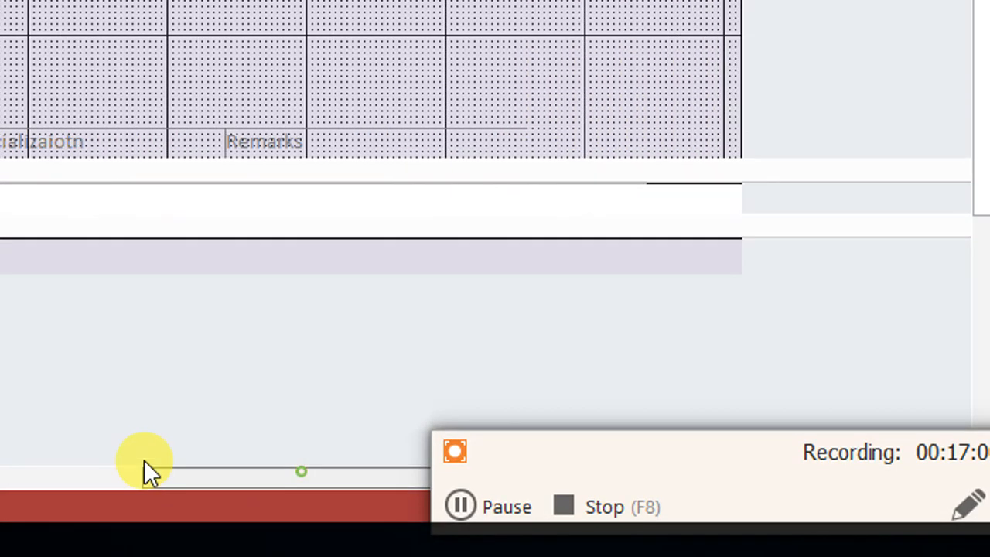
{"action": "left_click_drag", "start_coordinate": [144, 459], "coordinate": [133, 367]}
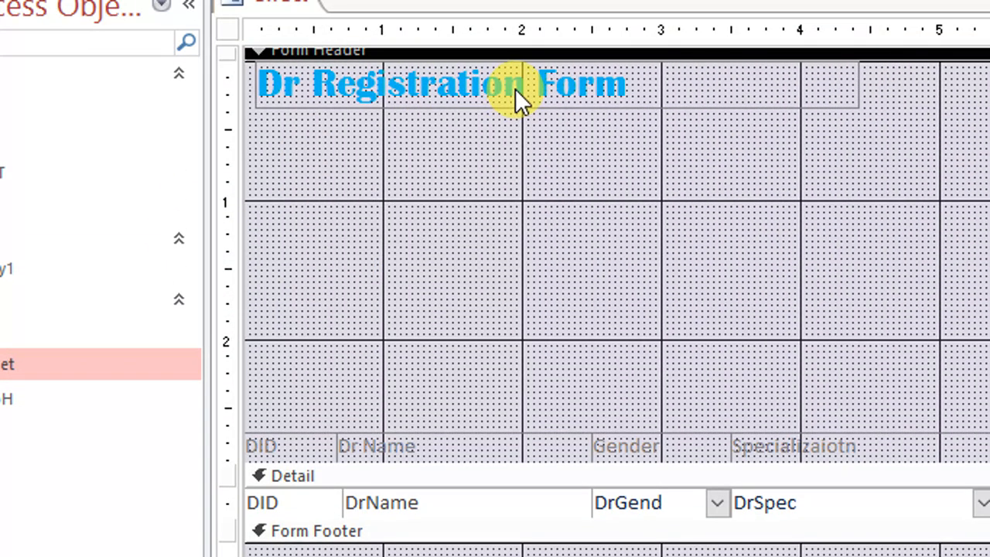
Change the header title text to "Dr List"
{"action": "left_click", "coordinate": [514, 83]}
{"action": "left_click_drag", "start_coordinate": [526, 84], "coordinate": [262, 84]}
{"action": "left_click_drag", "start_coordinate": [686, 79], "coordinate": [313, 85]}
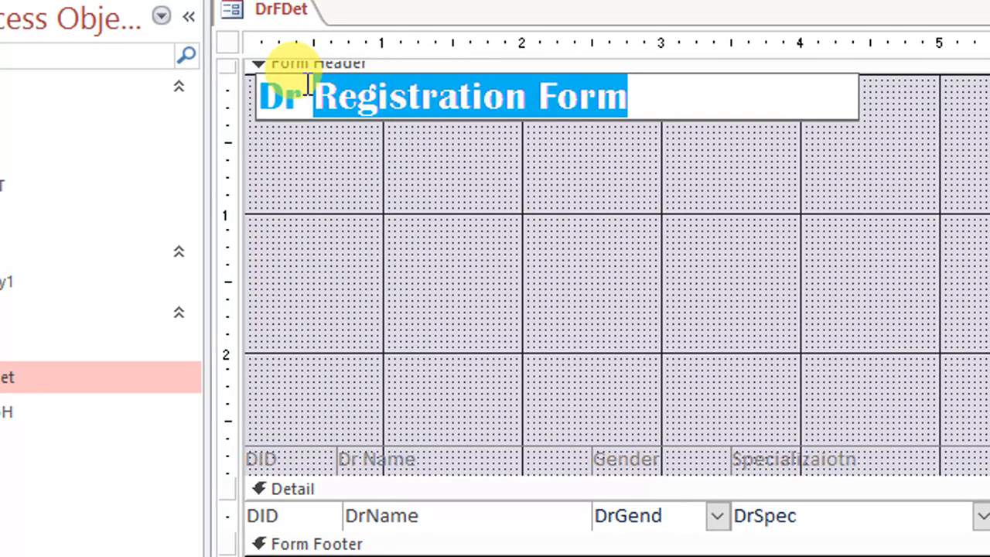
{"action": "type", "text": "List"}
{"action": "left_click", "coordinate": [423, 214]}
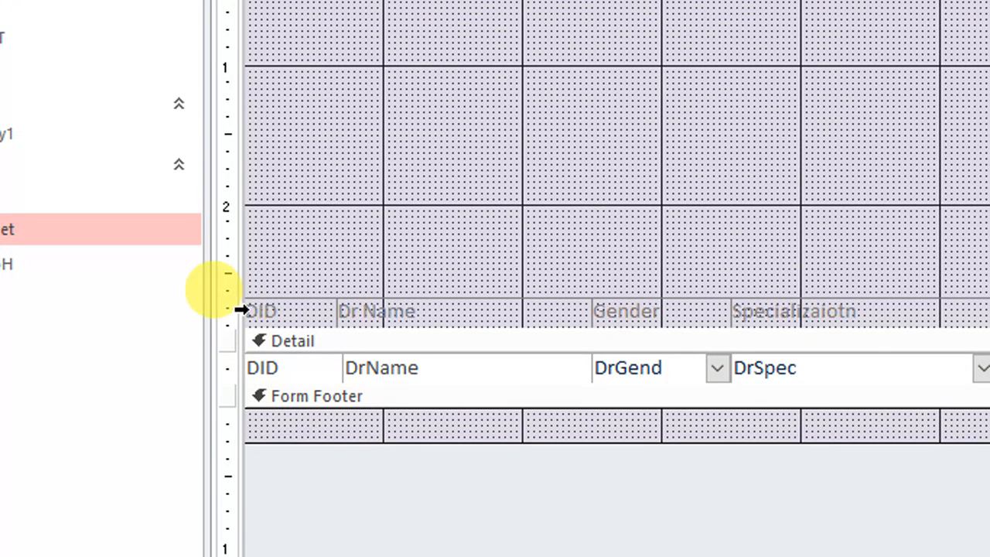
Move the whole row of header labels up directly below the title and shrink the Form Header section to end just under them
{"action": "left_click", "coordinate": [229, 466]}
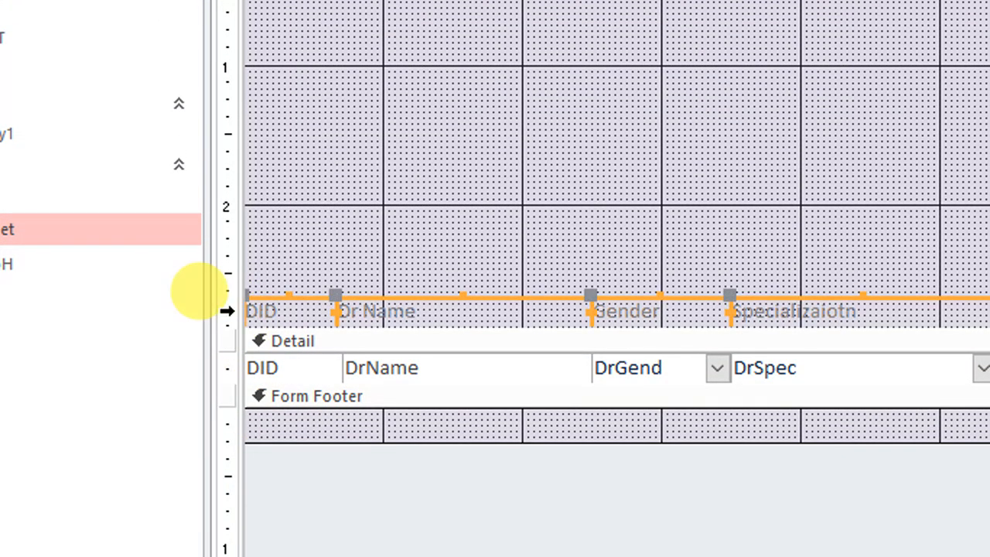
{"action": "key", "text": "Up"}
{"action": "key", "text": "Up"}
{"action": "key", "text": "Up"}
{"action": "key", "text": "Up"}
{"action": "key", "text": "Up"}
{"action": "key", "text": "Up"}
{"action": "key", "text": "Up"}
{"action": "key", "text": "Up"}
{"action": "key", "text": "Up"}
{"action": "key", "text": "Up"}
{"action": "key", "text": "Up"}
{"action": "key", "text": "Up"}
{"action": "key", "text": "Up"}
{"action": "key", "text": "Up"}
{"action": "key", "text": "Up"}
{"action": "key", "text": "Up"}
{"action": "key", "text": "Up"}
{"action": "key", "text": "Up"}
{"action": "key", "text": "Up"}
{"action": "key", "text": "Up"}
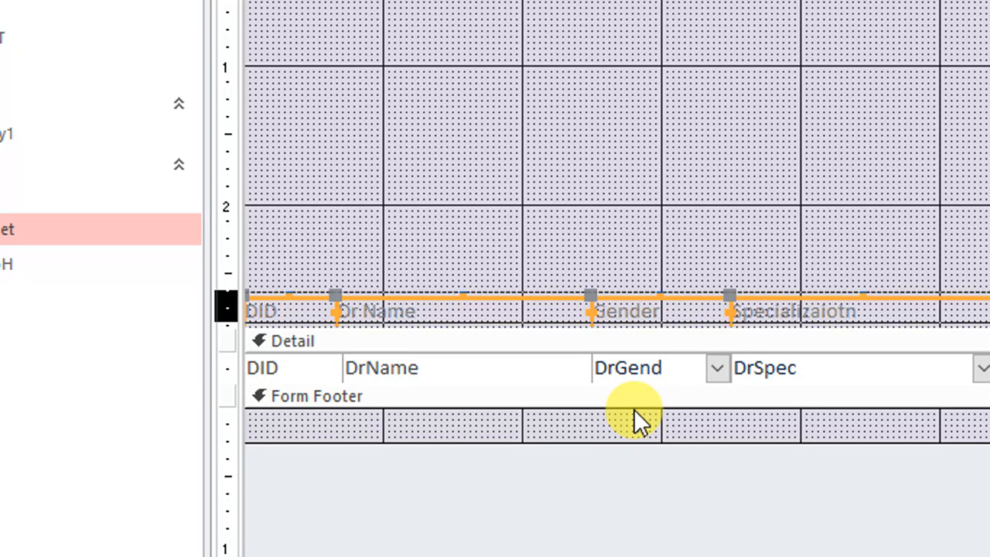
{"action": "key", "text": "Up"}
{"action": "key", "text": "Up"}
{"action": "key", "text": "Up"}
{"action": "key", "text": "Up"}
{"action": "key", "text": "Up"}
{"action": "key", "text": "Up"}
{"action": "key", "text": "Up"}
{"action": "key", "text": "Up"}
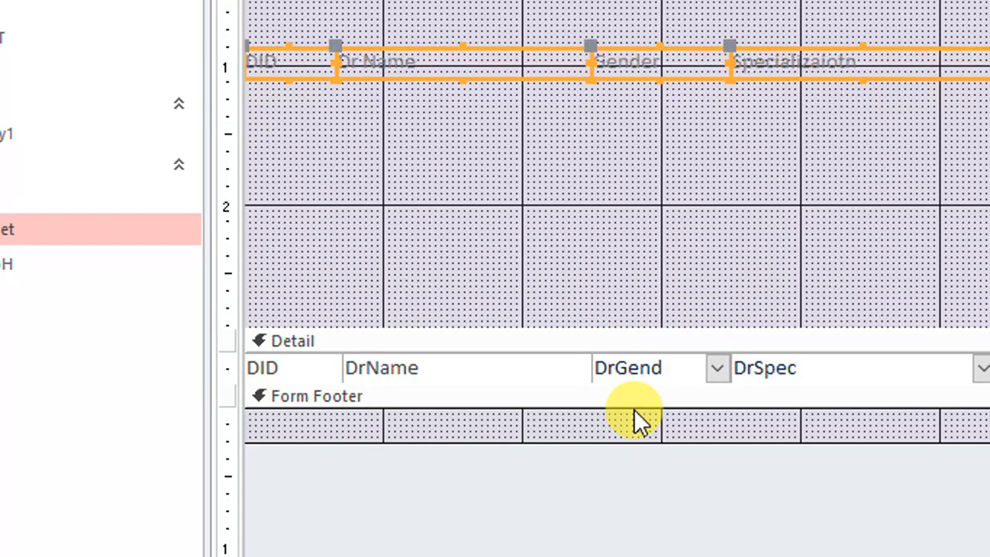
{"action": "key", "text": "Up"}
{"action": "key", "text": "Up"}
{"action": "key", "text": "Up"}
{"action": "key", "text": "Up"}
{"action": "key", "text": "Up"}
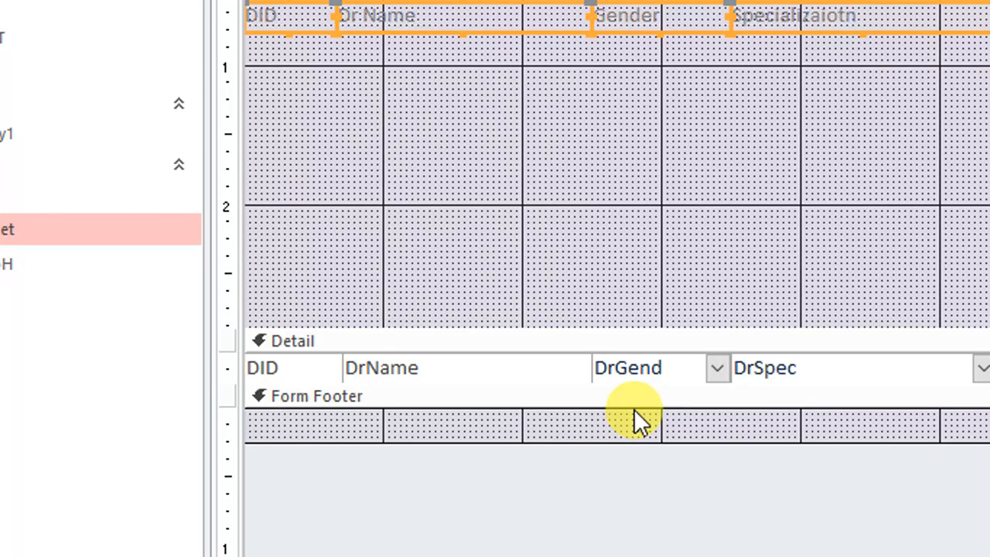
{"action": "key", "text": "Up"}
{"action": "key", "text": "Up"}
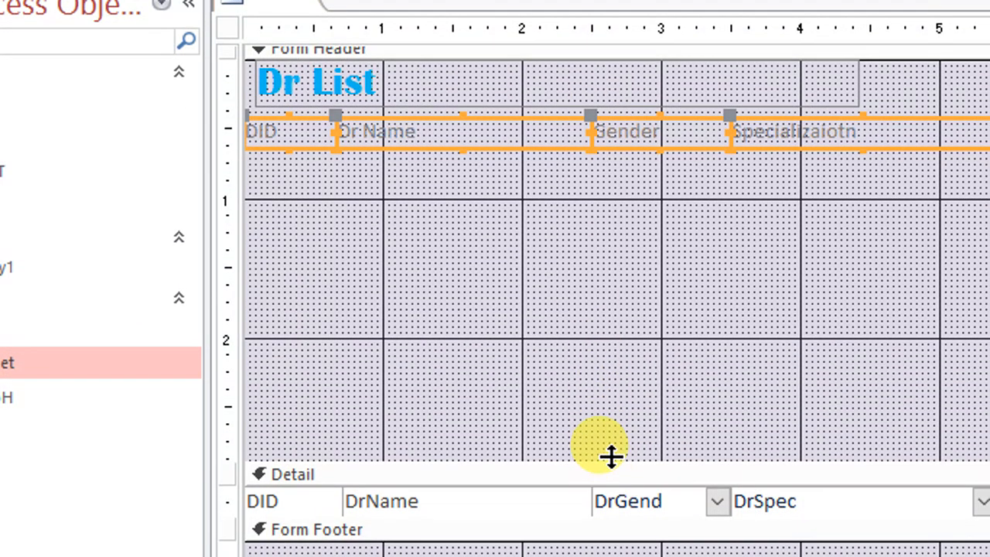
{"action": "left_click_drag", "start_coordinate": [612, 449], "coordinate": [634, 147]}
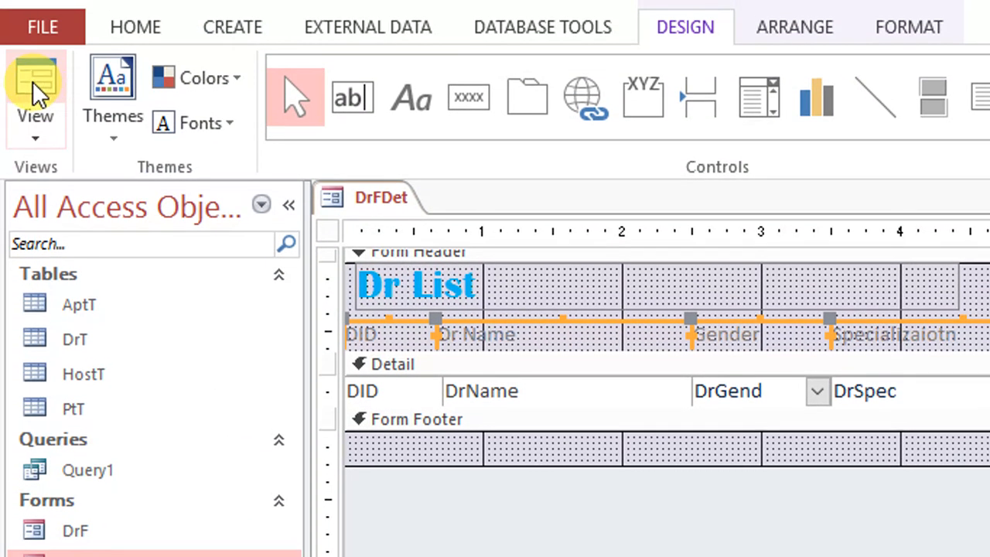
Preview DrFDet in Form View to check the label and field alignment, and return to Design View
{"action": "left_click", "coordinate": [31, 86]}
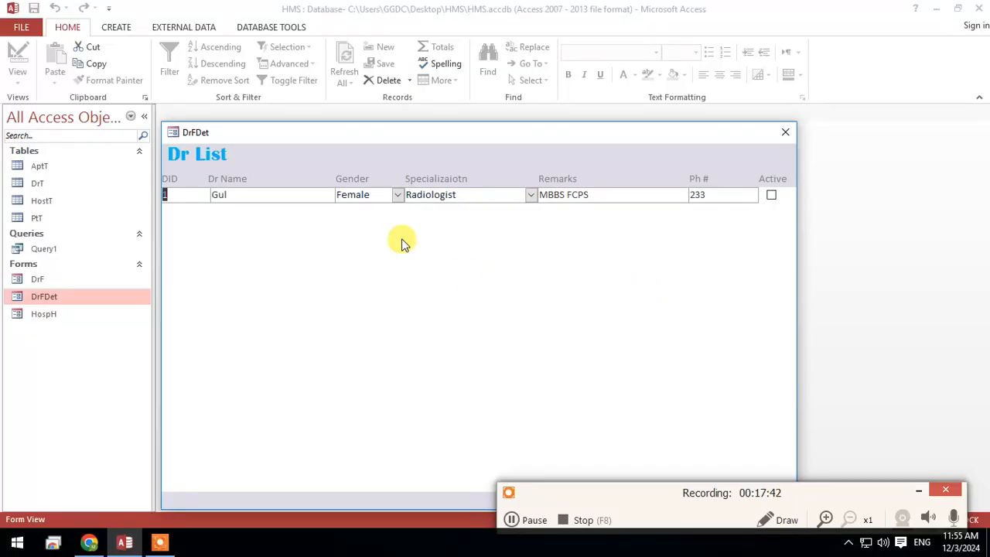
{"action": "left_click_drag", "start_coordinate": [372, 136], "coordinate": [388, 83]}
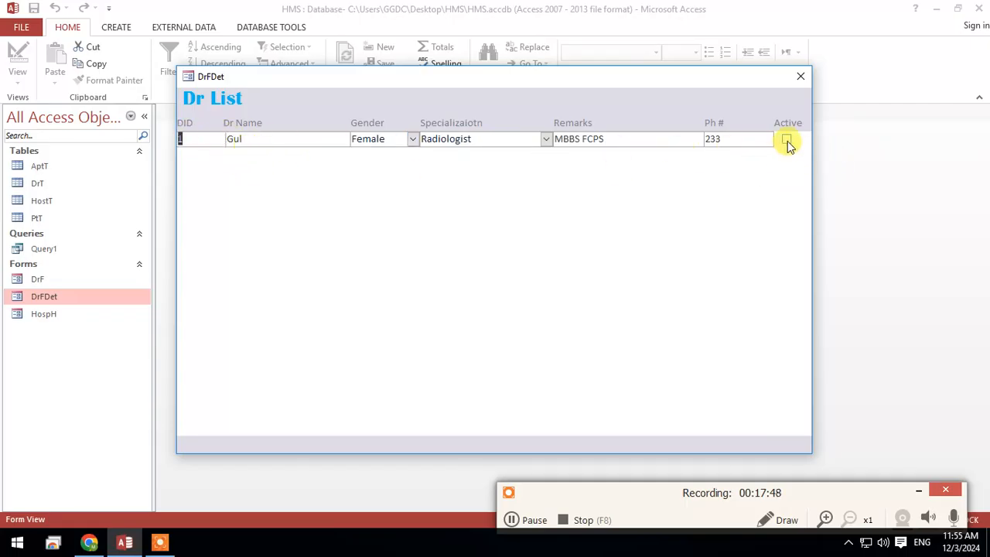
{"action": "right_click", "coordinate": [349, 107]}
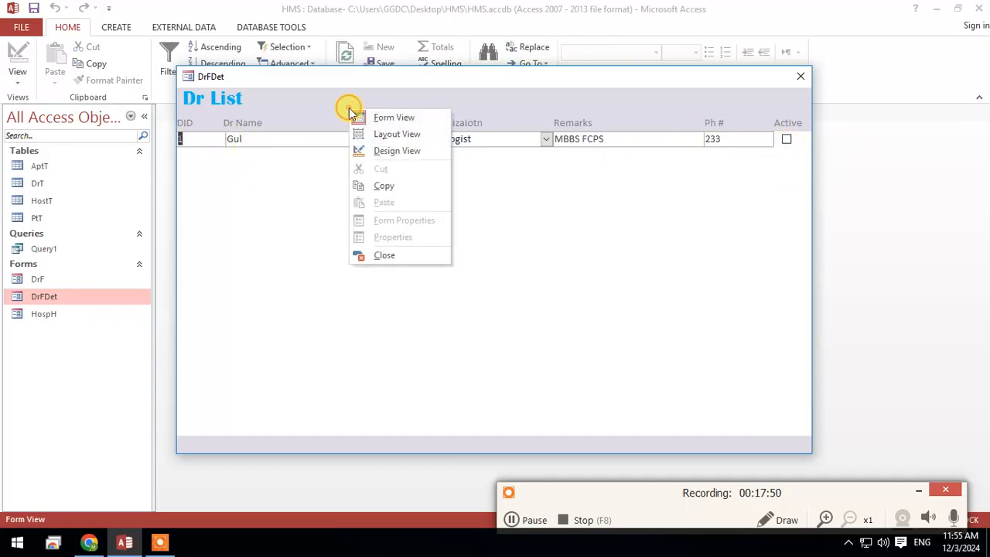
{"action": "left_click", "coordinate": [427, 158]}
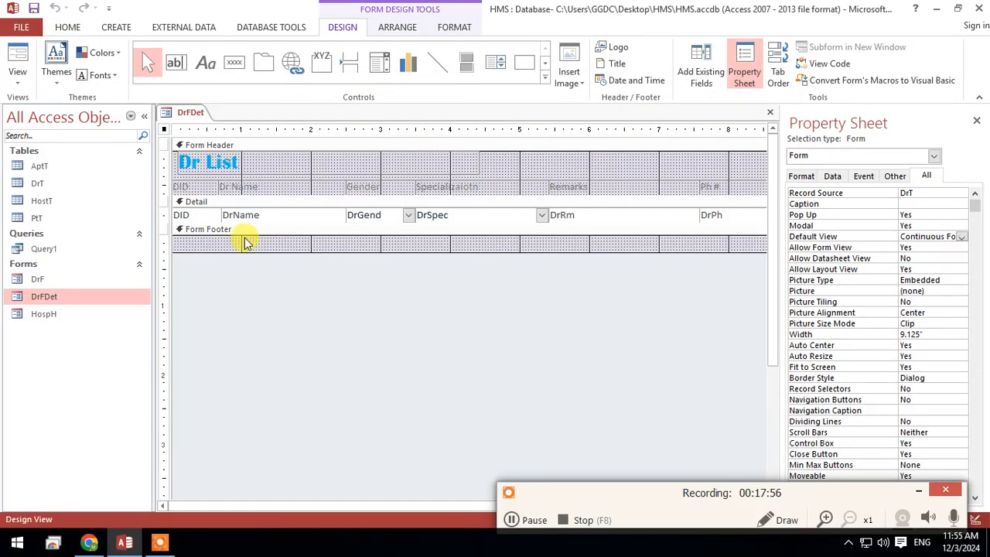
Set the Is Hyperlink property of the DID text box in the Detail section to Yes
{"action": "left_click", "coordinate": [197, 217]}
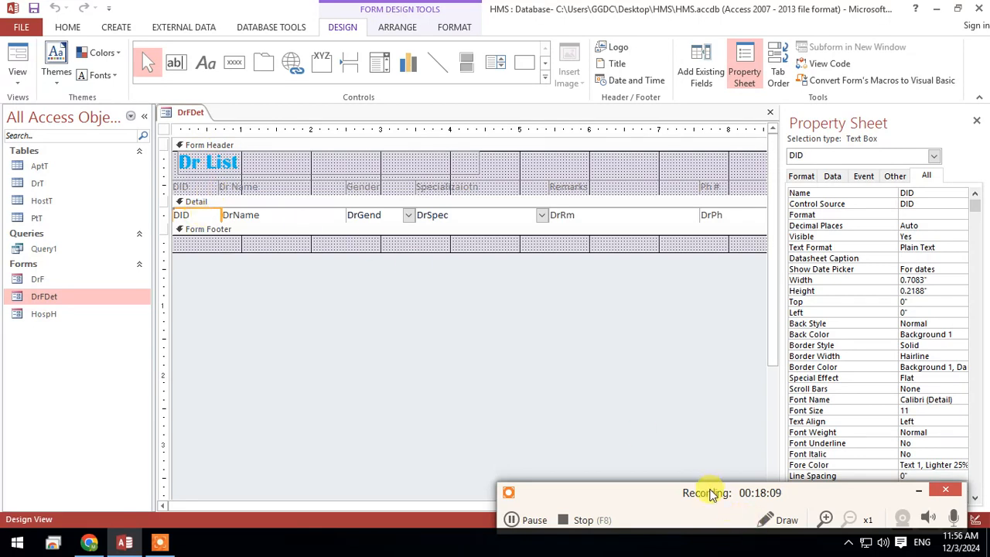
{"action": "left_click", "coordinate": [703, 495]}
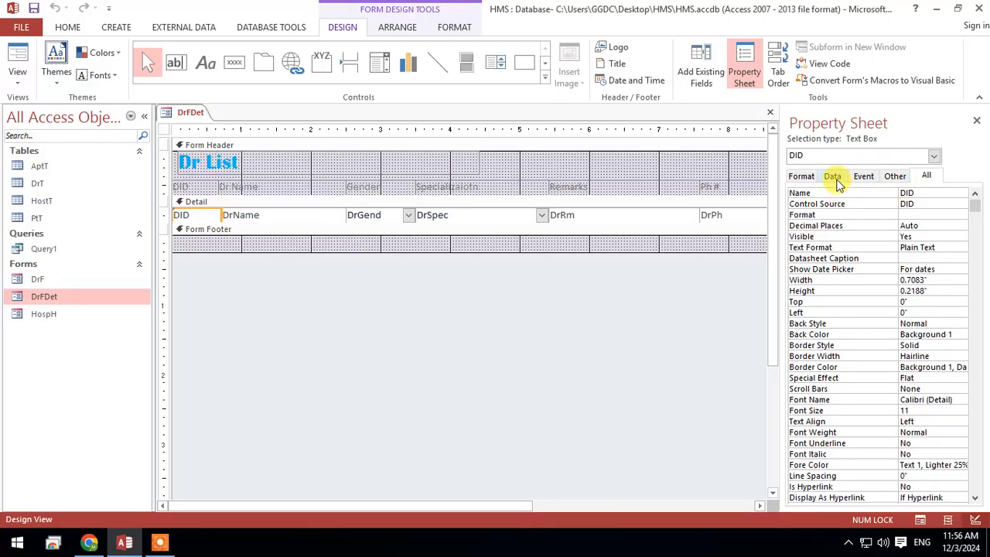
{"action": "left_click", "coordinate": [832, 176]}
{"action": "left_click", "coordinate": [801, 176]}
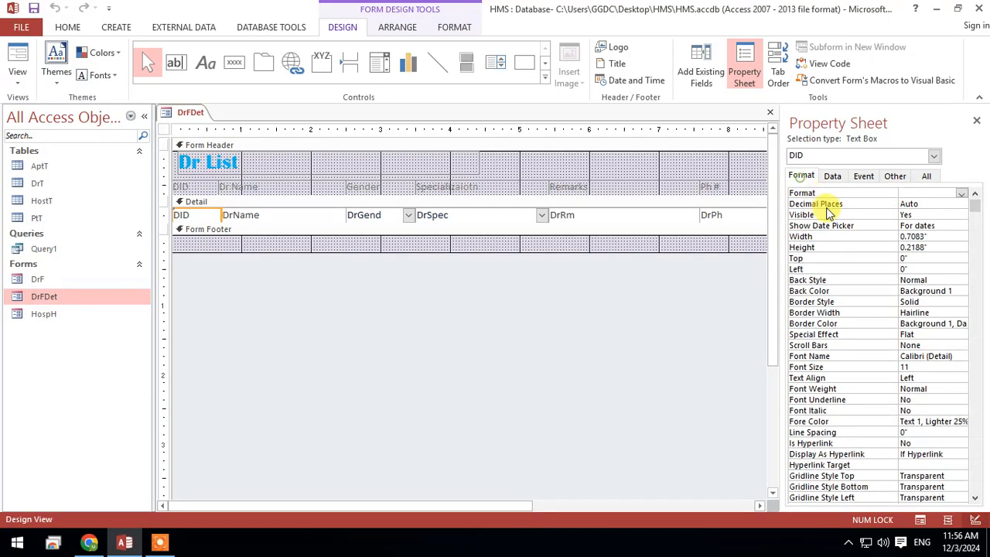
{"action": "scroll", "coordinate": [889, 410], "scroll_direction": "down", "scroll_amount": 7}
{"action": "scroll", "coordinate": [889, 410], "scroll_direction": "down", "scroll_amount": 1}
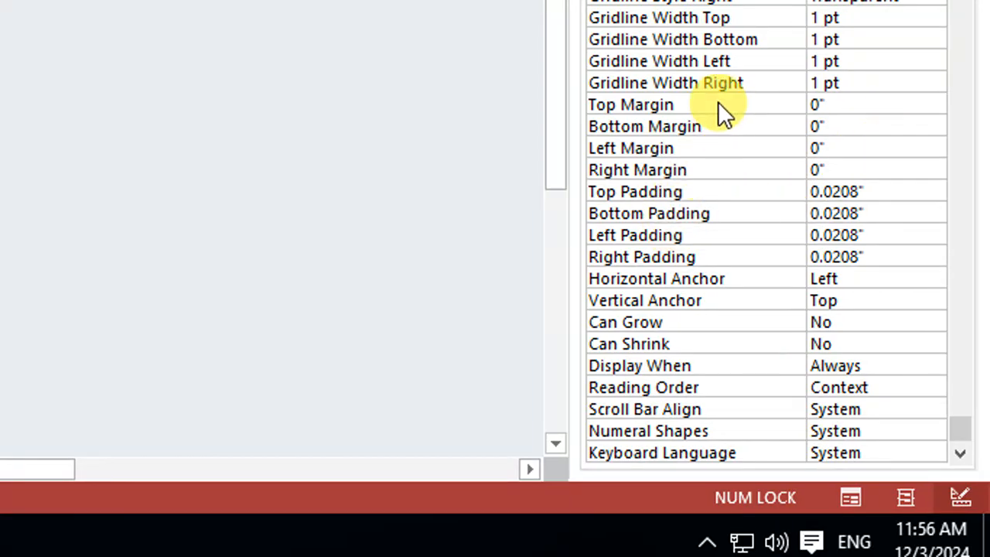
{"action": "scroll", "coordinate": [719, 101], "scroll_direction": "up", "scroll_amount": 2}
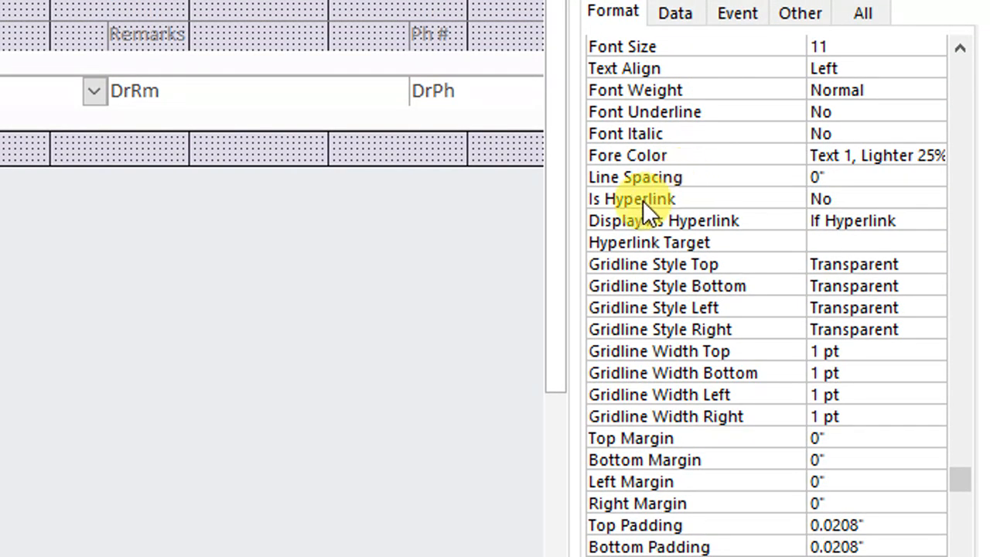
{"action": "left_click", "coordinate": [596, 200]}
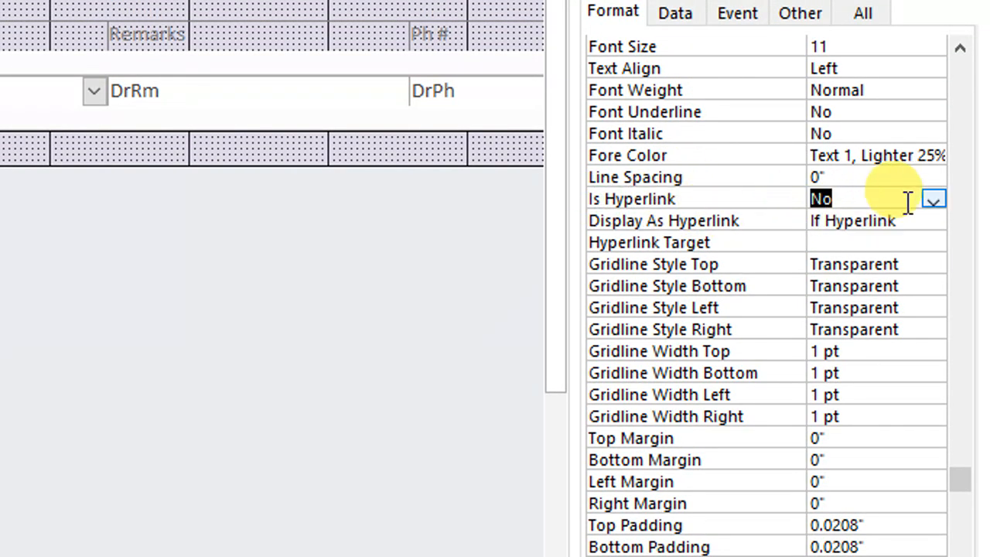
{"action": "left_click", "coordinate": [933, 198]}
{"action": "left_click", "coordinate": [874, 219]}
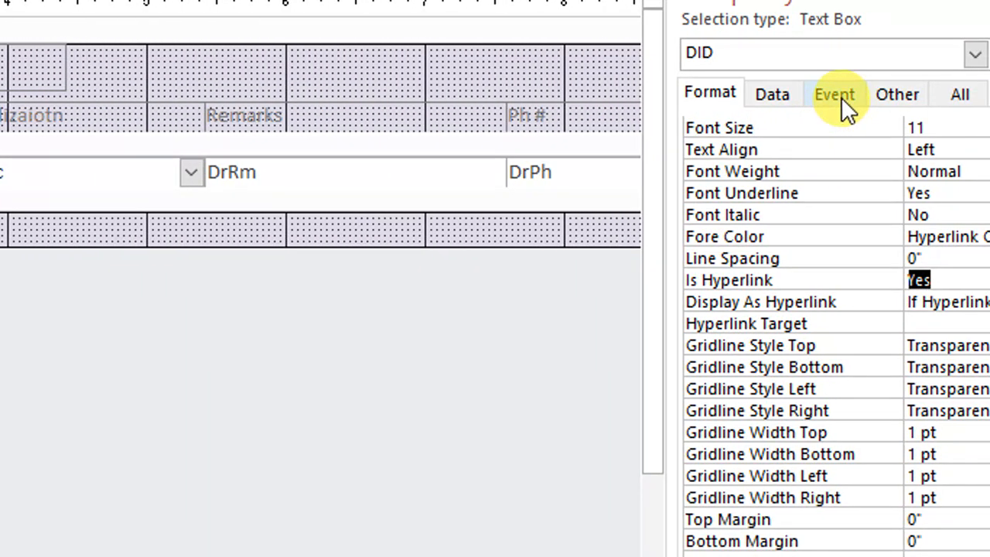
Start a macro for the DID text box's On Click event with the Macro Builder
{"action": "left_click", "coordinate": [840, 97]}
{"action": "left_click", "coordinate": [958, 127]}
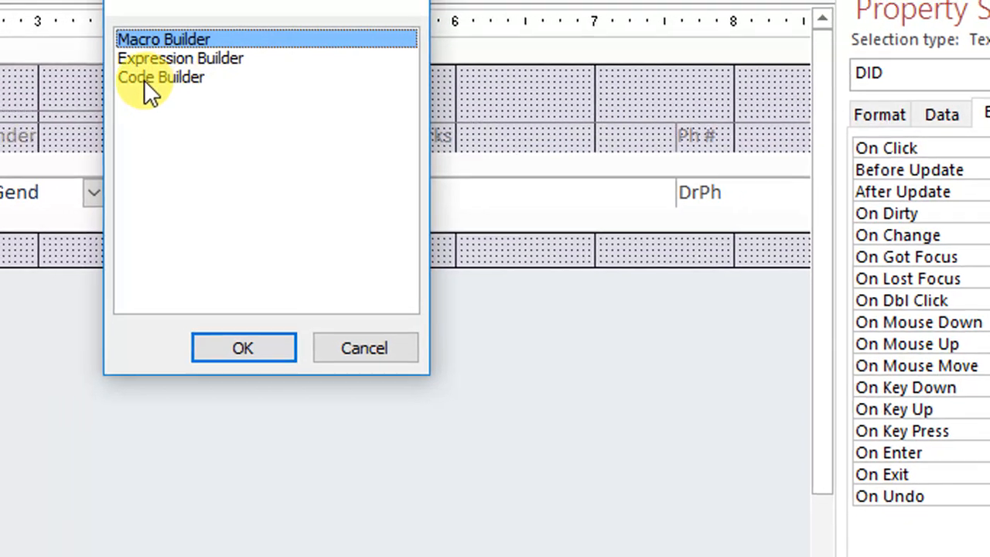
{"action": "left_click", "coordinate": [151, 82]}
{"action": "left_click", "coordinate": [172, 80]}
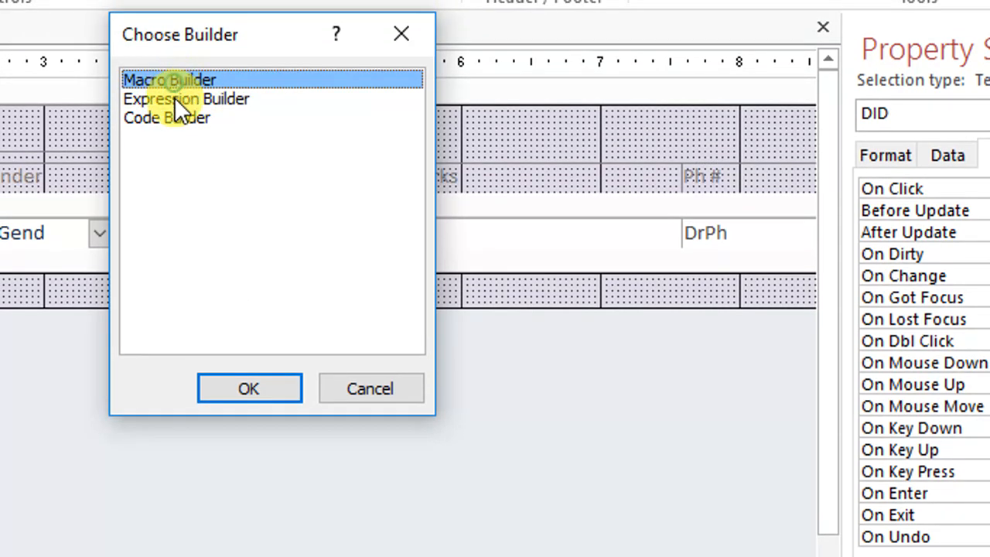
{"action": "left_click", "coordinate": [239, 386]}
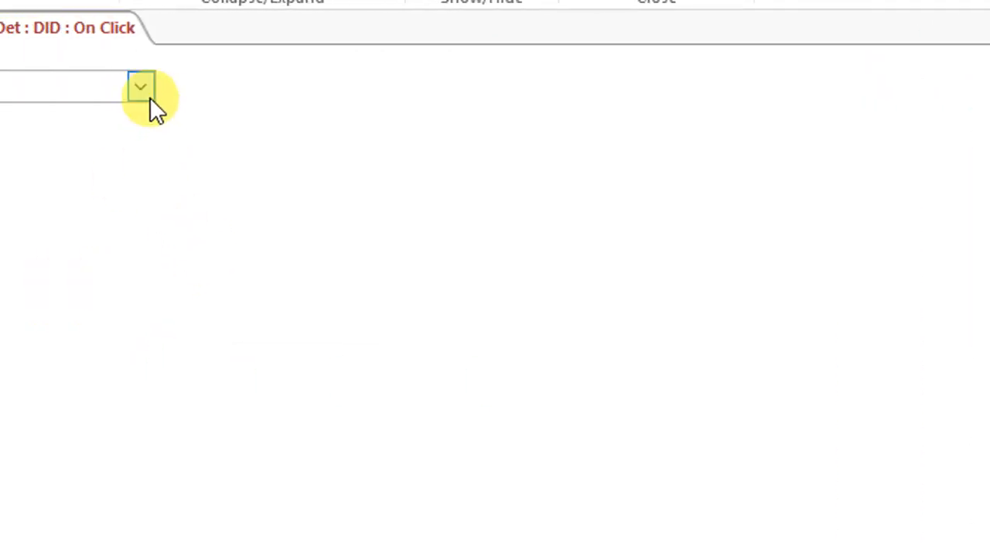
Add an OpenForm action to the macro with DrF as the form name
{"action": "type", "text": "OpenForm"}
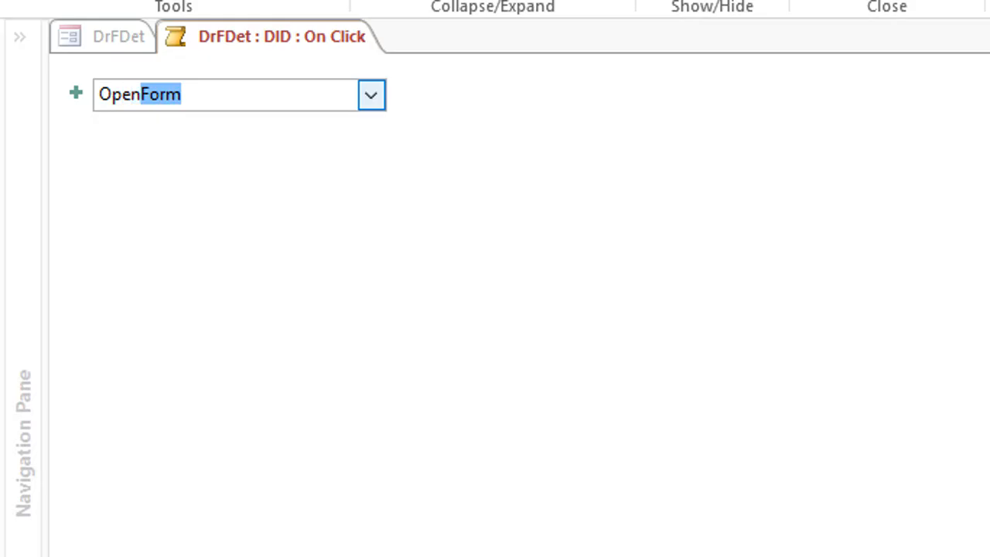
{"action": "key", "text": "Return"}
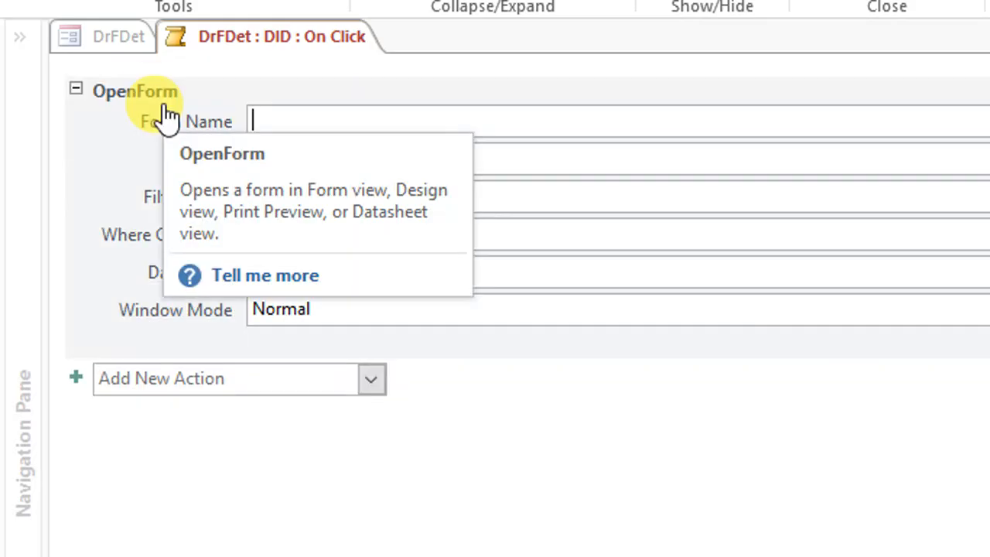
{"action": "left_click", "coordinate": [682, 121]}
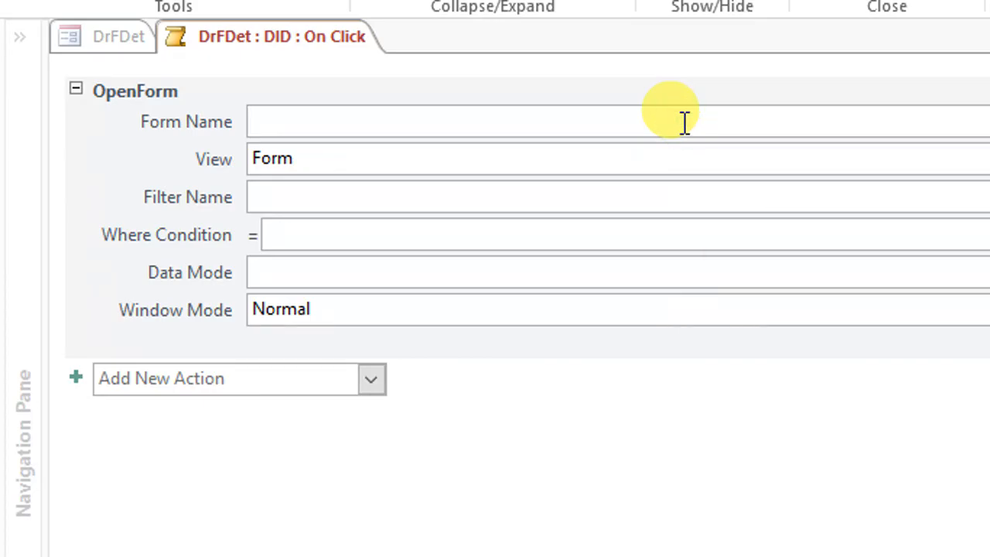
{"action": "type", "text": "DrF"}
{"action": "key", "text": "Return"}
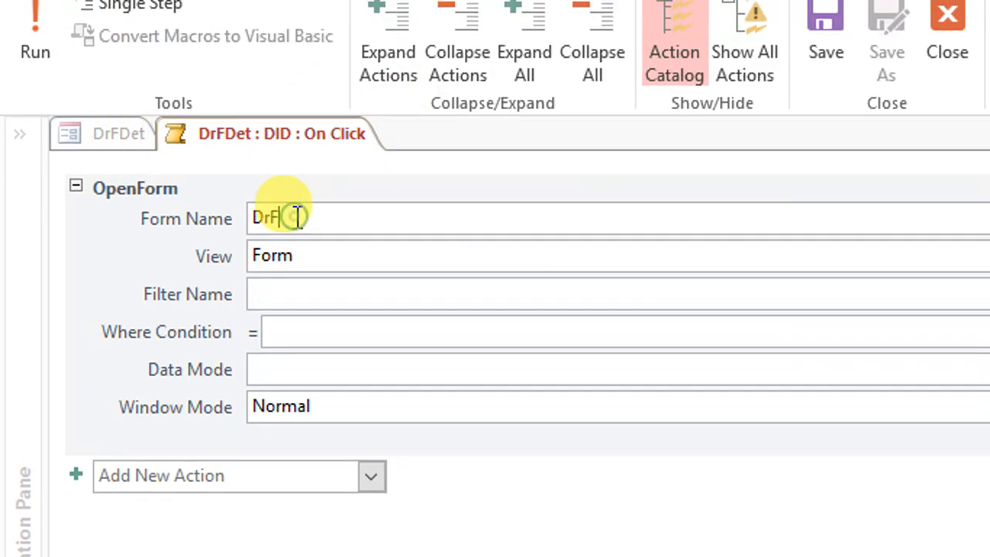
{"action": "mouse_move", "coordinate": [217, 216]}
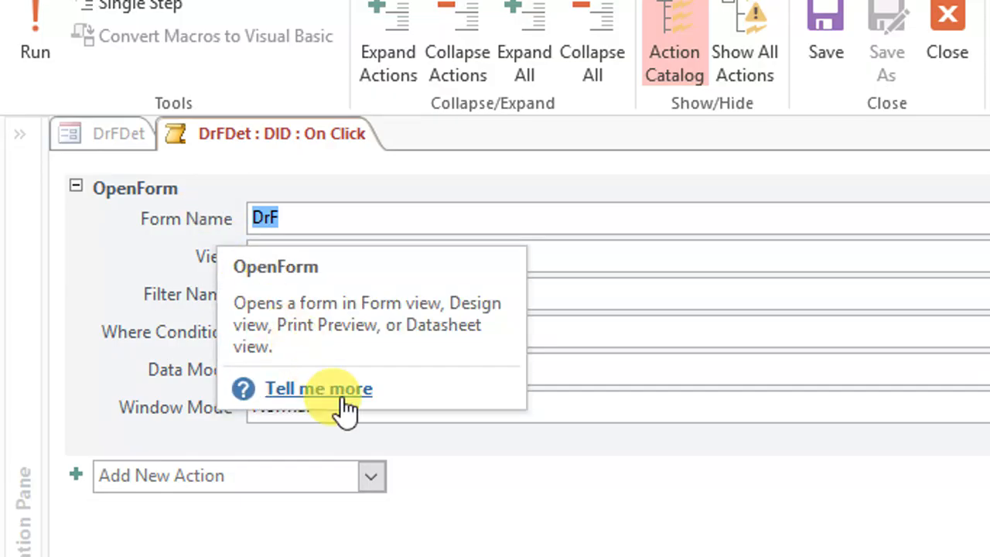
Save and close the DID On Click macro that opens the DrF form
{"action": "left_click", "coordinate": [677, 391]}
{"action": "right_click", "coordinate": [289, 120]}
{"action": "left_click", "coordinate": [310, 130]}
{"action": "right_click", "coordinate": [310, 129]}
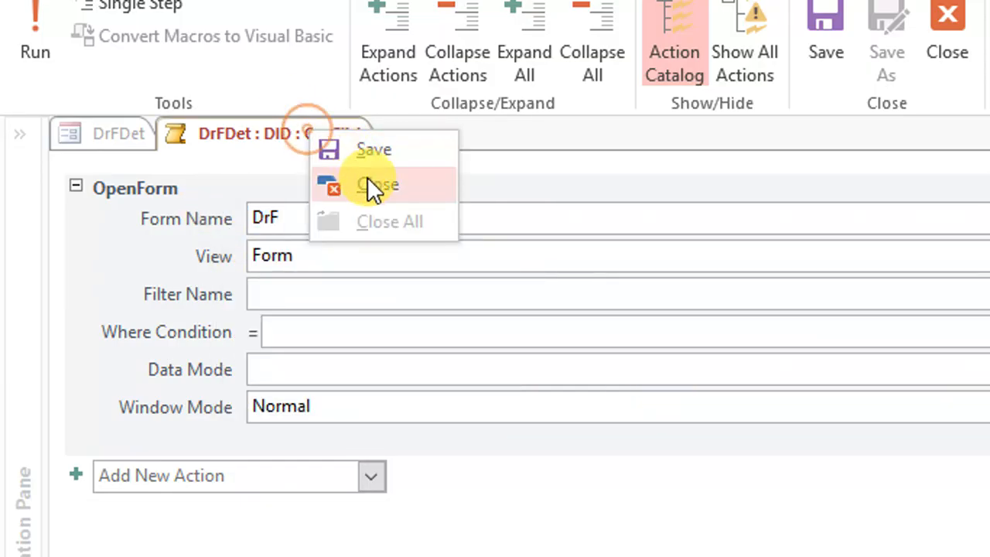
{"action": "left_click", "coordinate": [370, 182]}
Run DrFDet in Form View, test the DID link of the first record, and close the DrF form it opens
{"action": "left_click", "coordinate": [40, 75]}
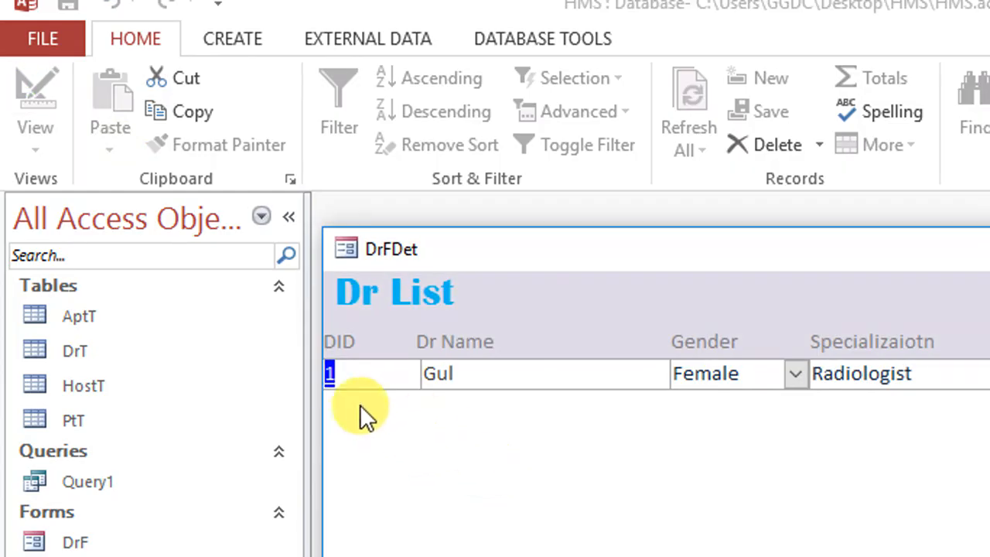
{"action": "left_click", "coordinate": [333, 375]}
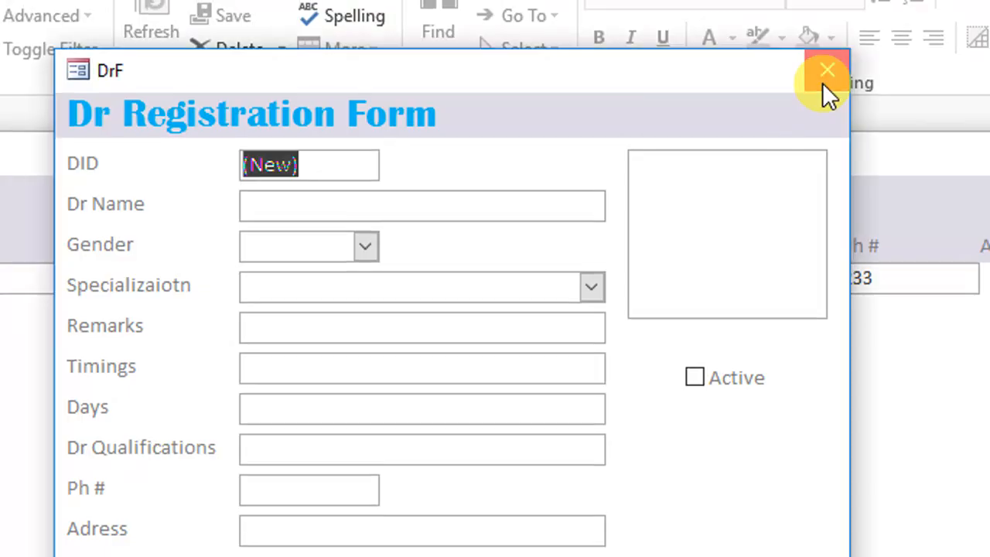
{"action": "left_click", "coordinate": [901, 31]}
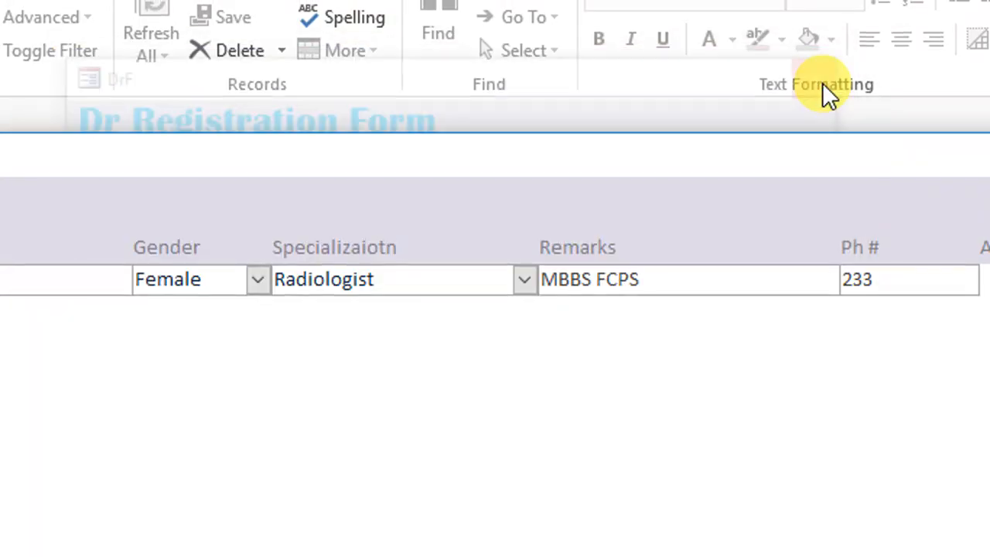
Switch DrFDet to Design View and open the embedded On Click macro of the DID text box for editing
{"action": "right_click", "coordinate": [150, 177]}
{"action": "left_click", "coordinate": [230, 266]}
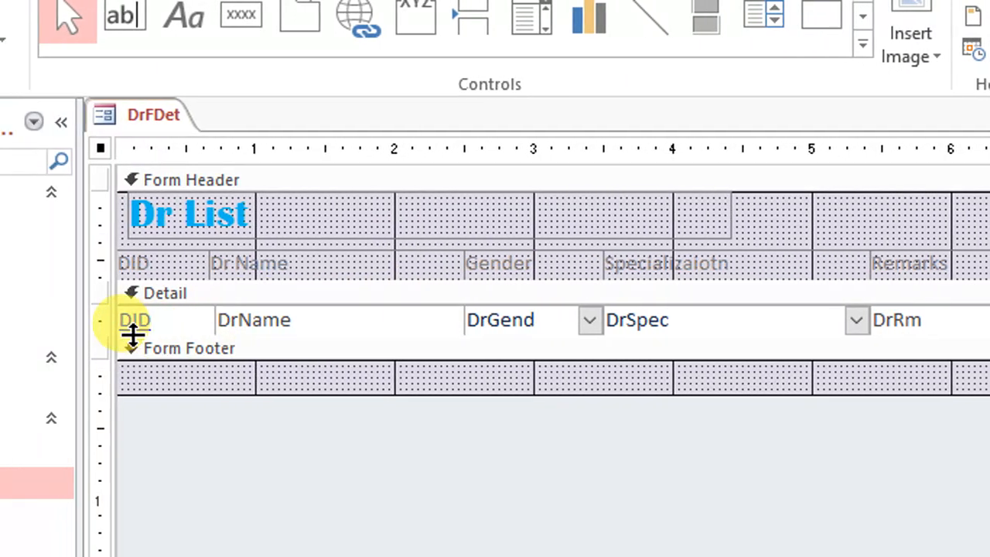
{"action": "left_click", "coordinate": [159, 323]}
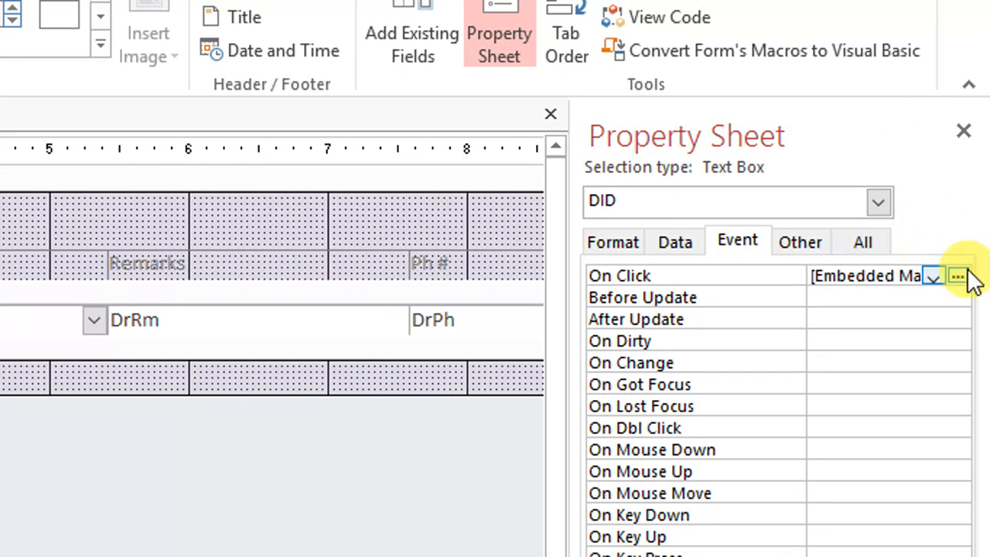
{"action": "left_click", "coordinate": [965, 274]}
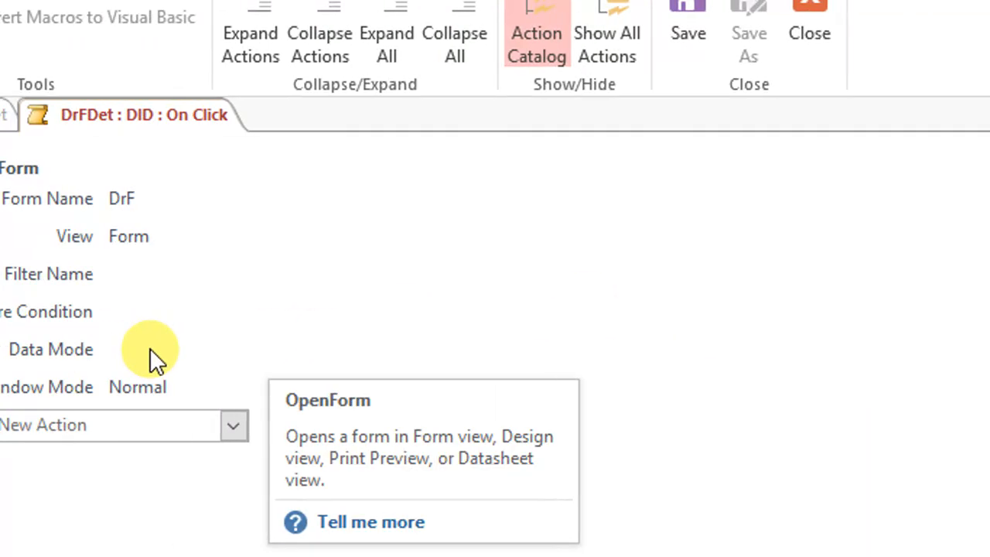
Set the OpenForm action's Where Condition to [DID] = [Forms]![DrFDet]![DID]
{"action": "left_click", "coordinate": [153, 348]}
{"action": "left_click", "coordinate": [203, 312]}
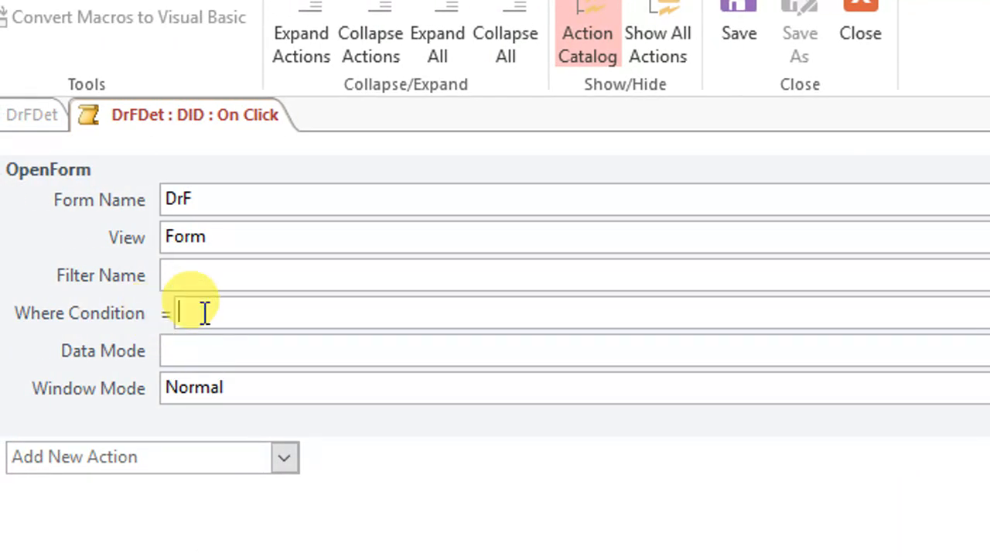
{"action": "type", "text": "did"}
{"action": "key", "text": "Tab"}
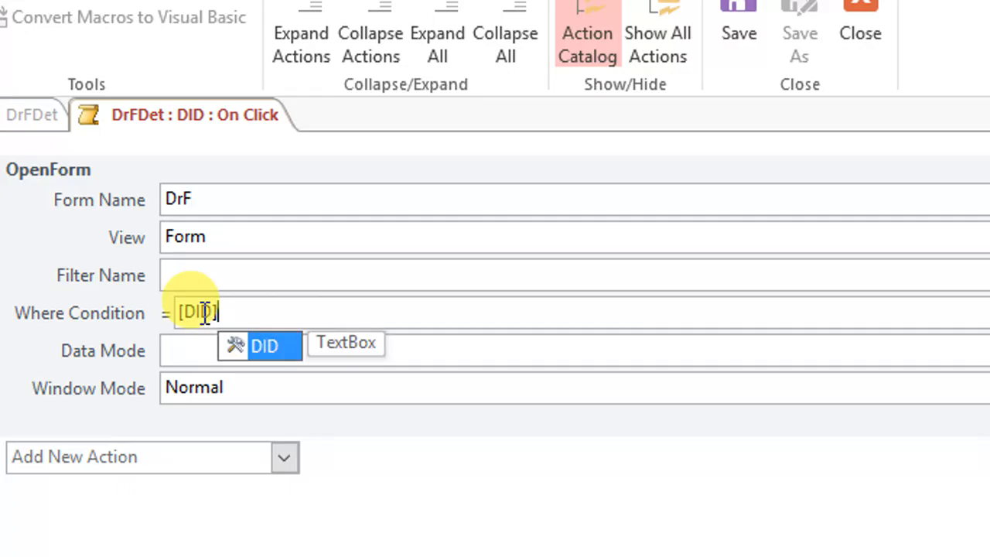
{"action": "type", "text": "="}
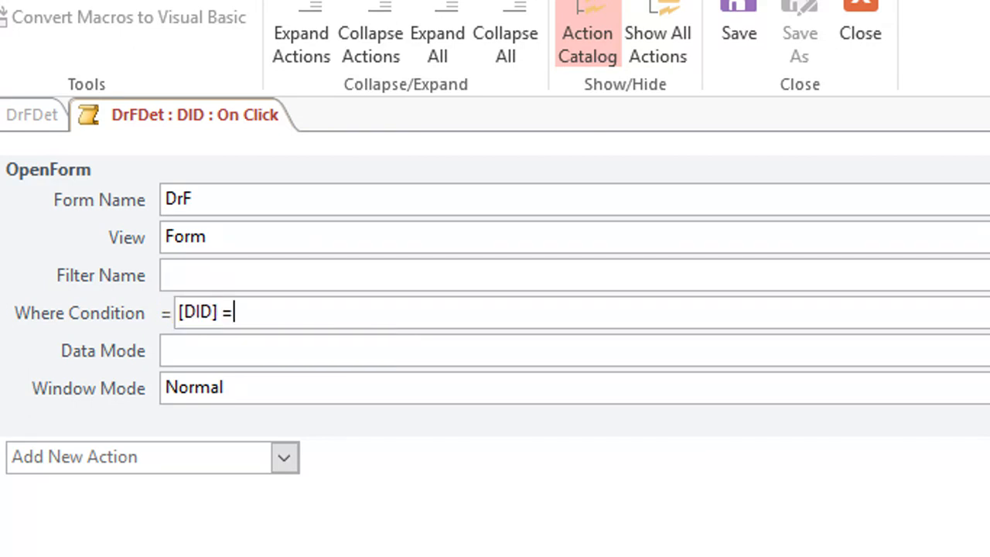
{"action": "type", "text": " forms"}
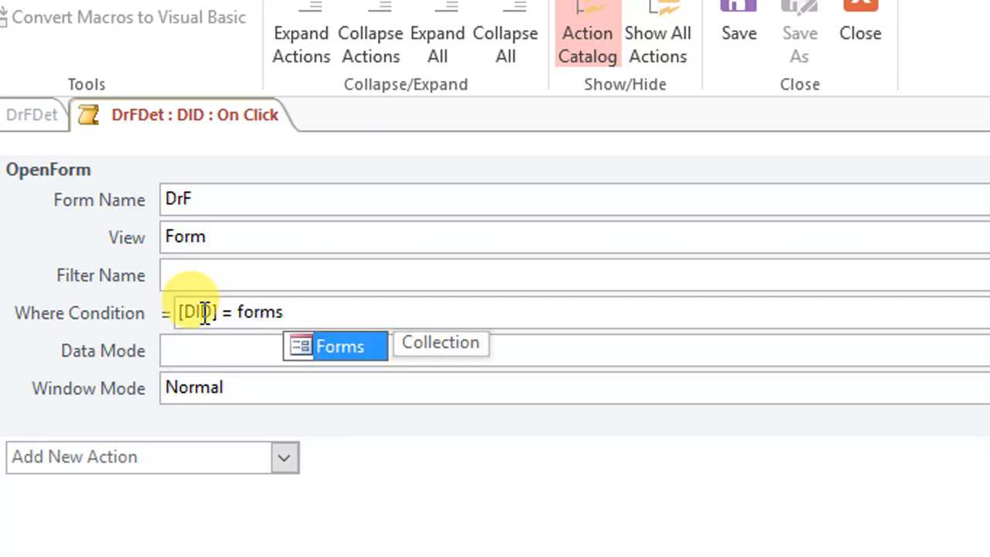
{"action": "key", "text": "Tab"}
{"action": "type", "text": "!"}
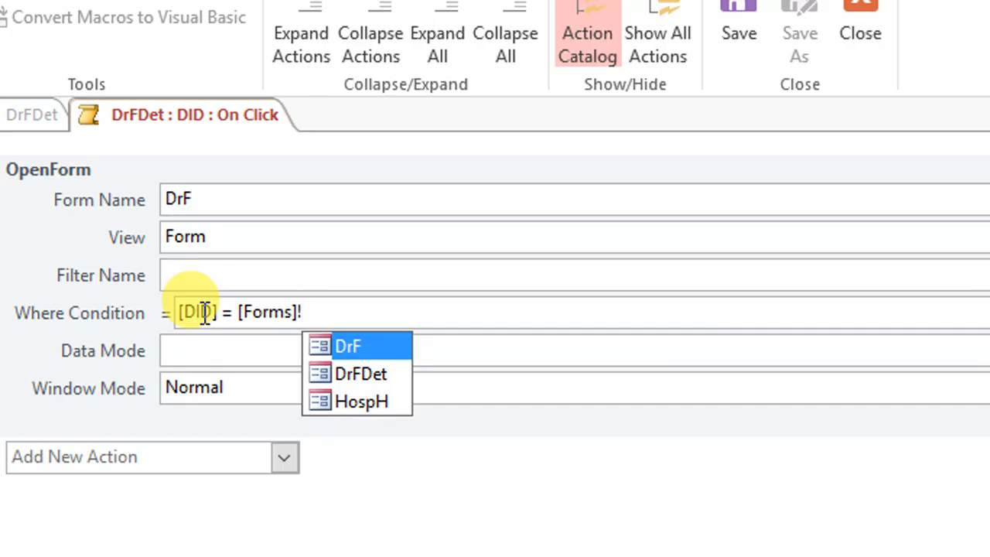
{"action": "double_click", "coordinate": [378, 374]}
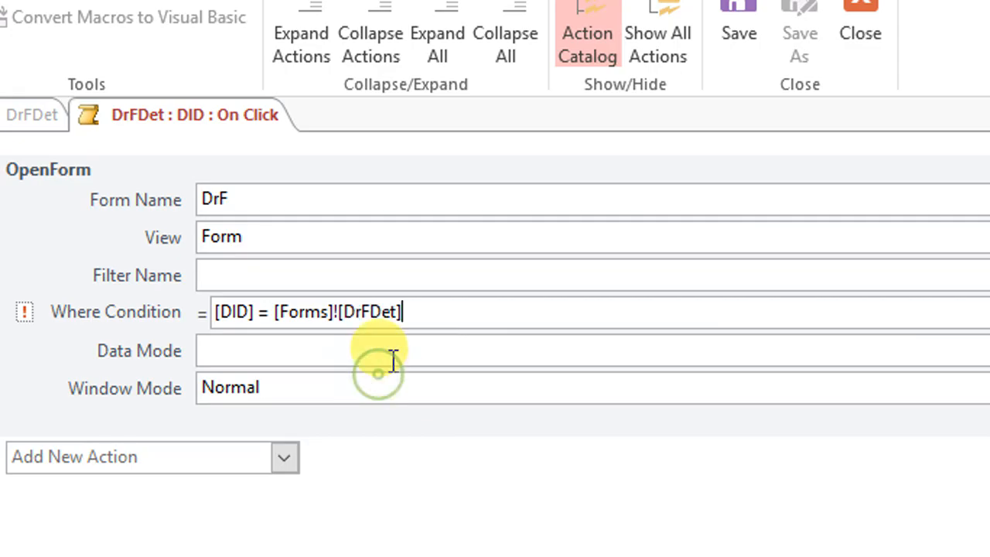
{"action": "type", "text": "!"}
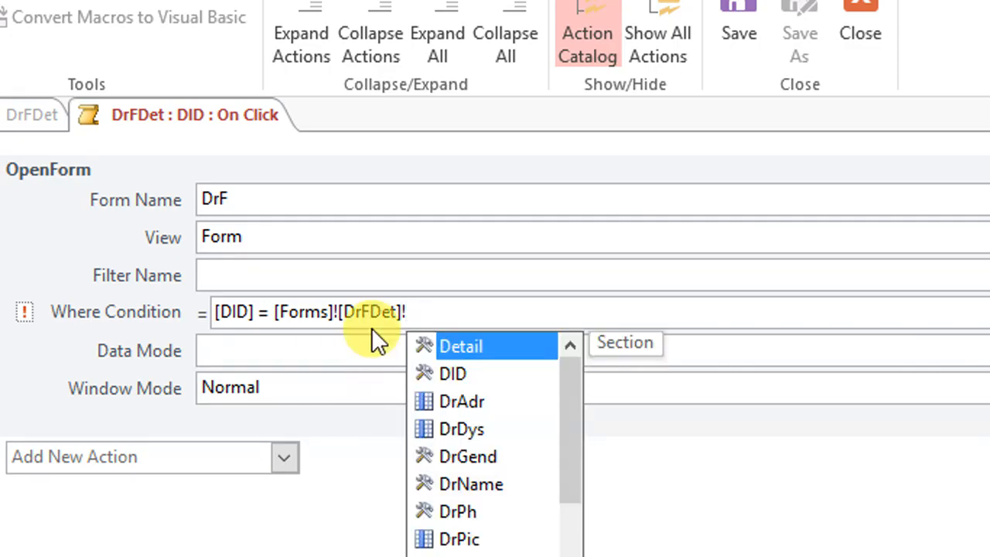
{"action": "type", "text": "did"}
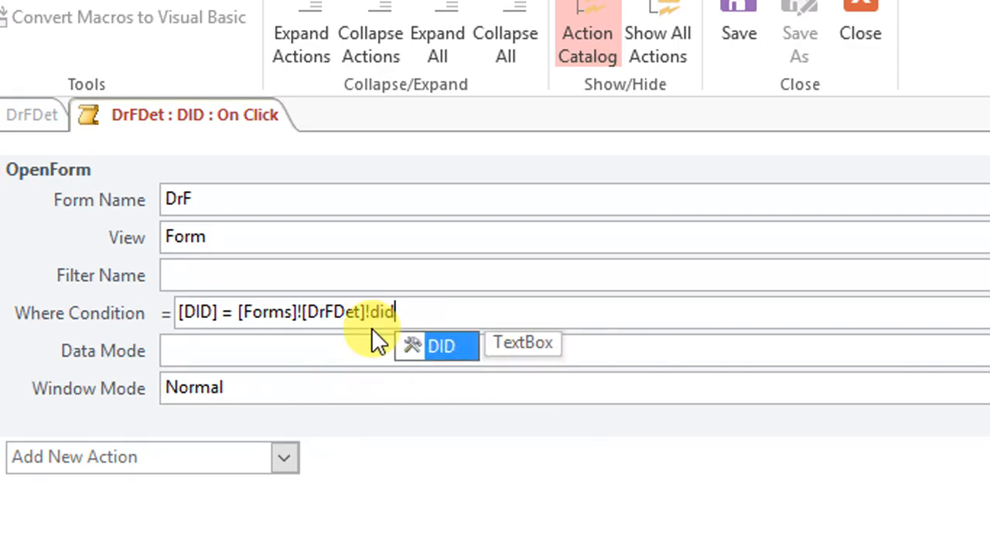
{"action": "key", "text": "Tab"}
Save and close the DID On Click macro, and save the DrFDet form
{"action": "left_click_drag", "start_coordinate": [164, 203], "coordinate": [194, 188]}
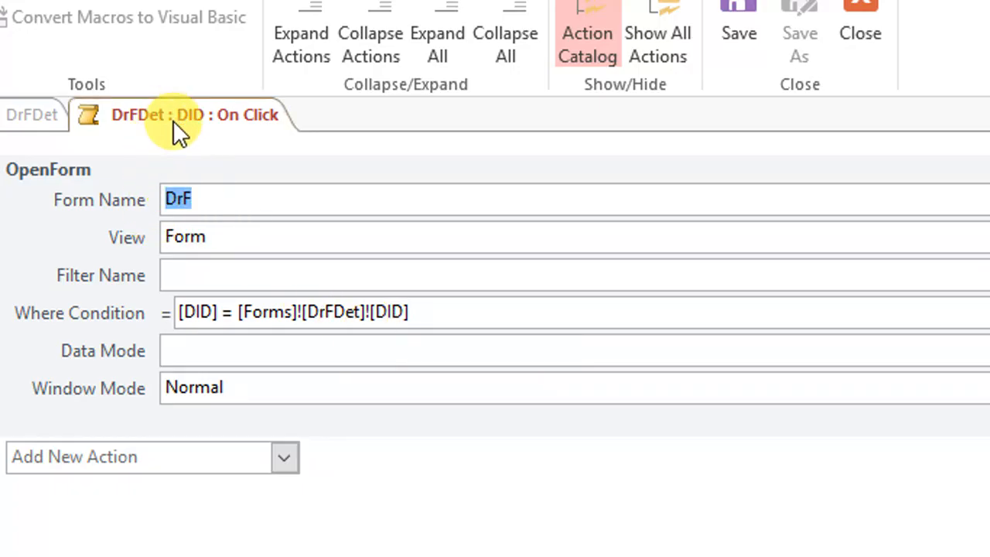
{"action": "left_click_drag", "start_coordinate": [426, 312], "coordinate": [305, 311]}
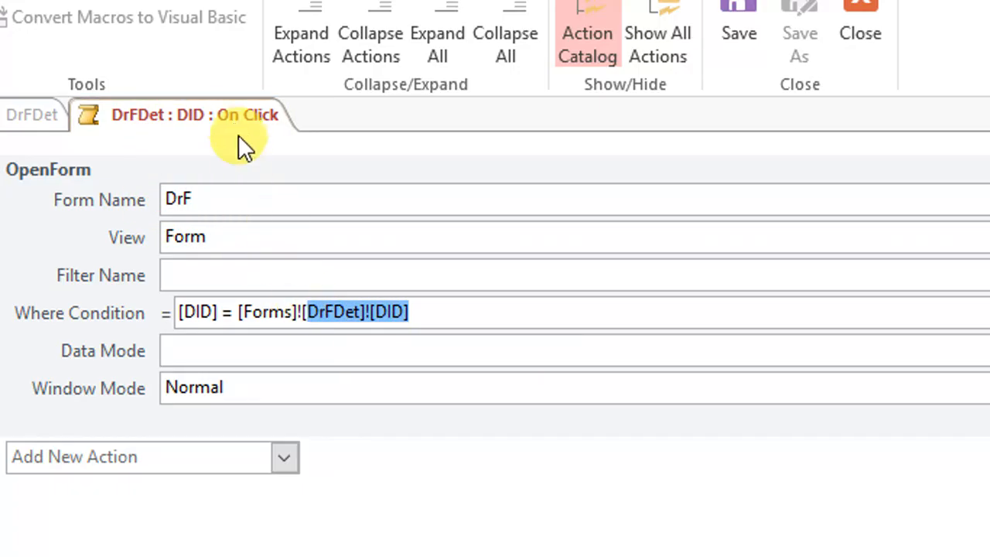
{"action": "left_click", "coordinate": [275, 122]}
{"action": "right_click", "coordinate": [273, 124]}
{"action": "left_click", "coordinate": [320, 169]}
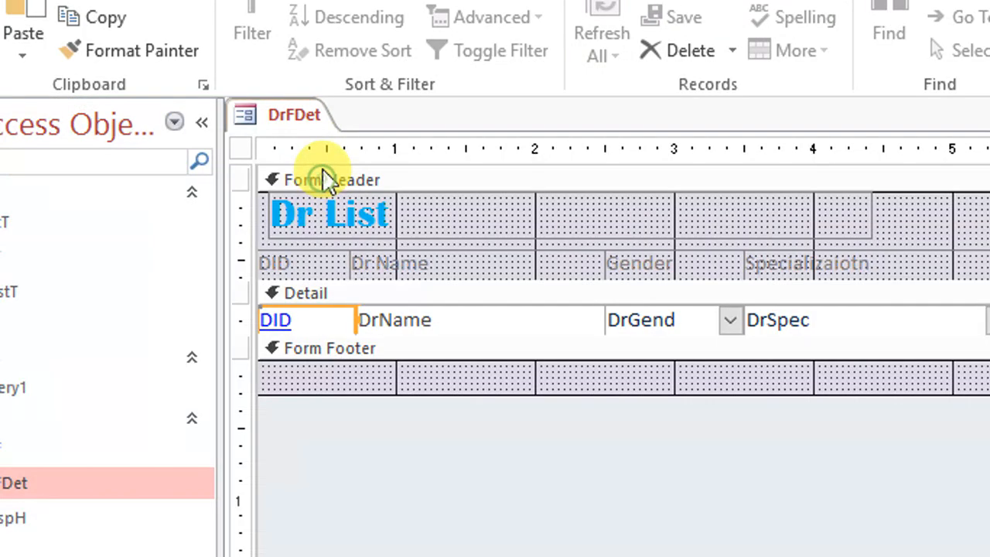
{"action": "right_click", "coordinate": [276, 112]}
{"action": "left_click", "coordinate": [316, 130]}
Show DrFDet in Form View, test the DID link with the new condition, and close the DrF form
{"action": "left_click", "coordinate": [34, 85]}
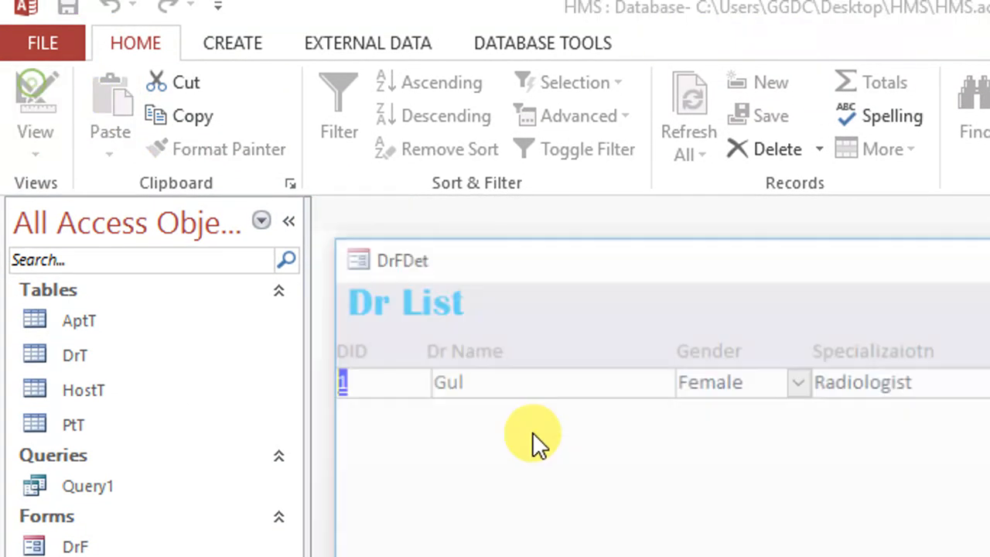
{"action": "left_click", "coordinate": [337, 379]}
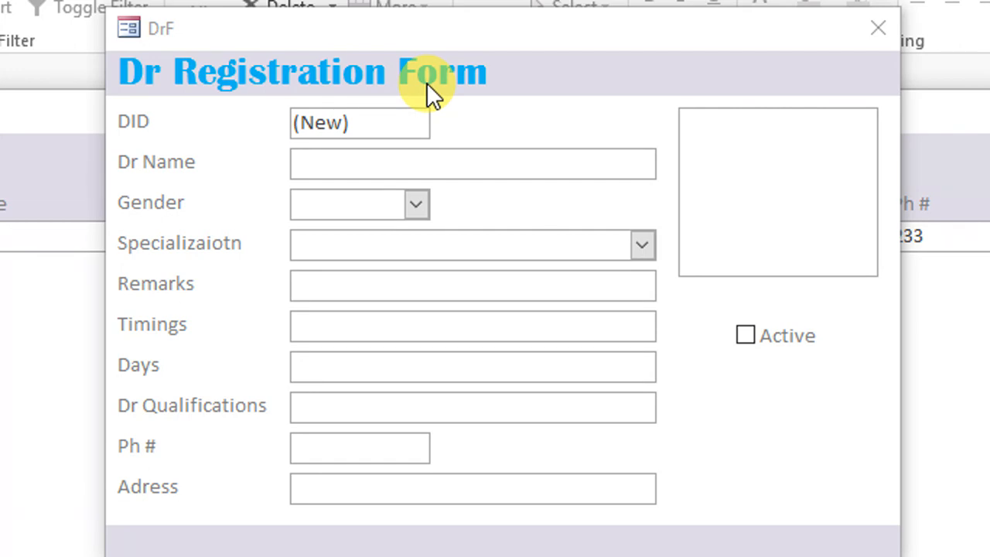
{"action": "right_click", "coordinate": [484, 44]}
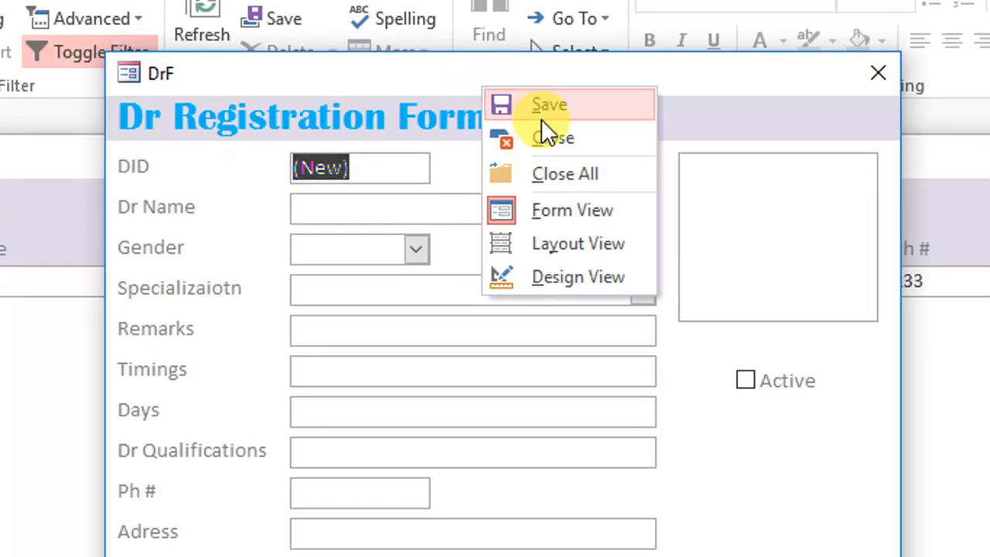
{"action": "left_click", "coordinate": [549, 136]}
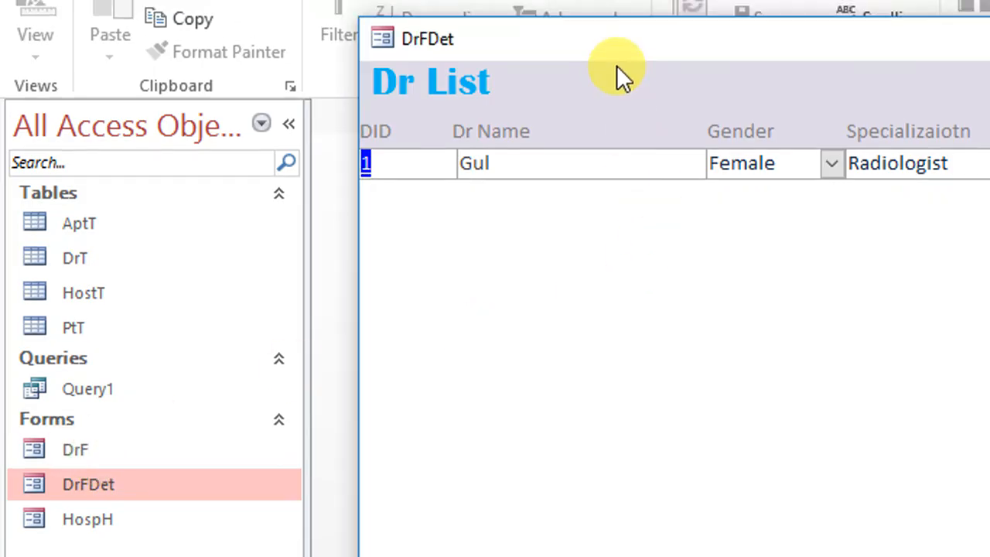
Close the DrFDet form
{"action": "right_click", "coordinate": [616, 39]}
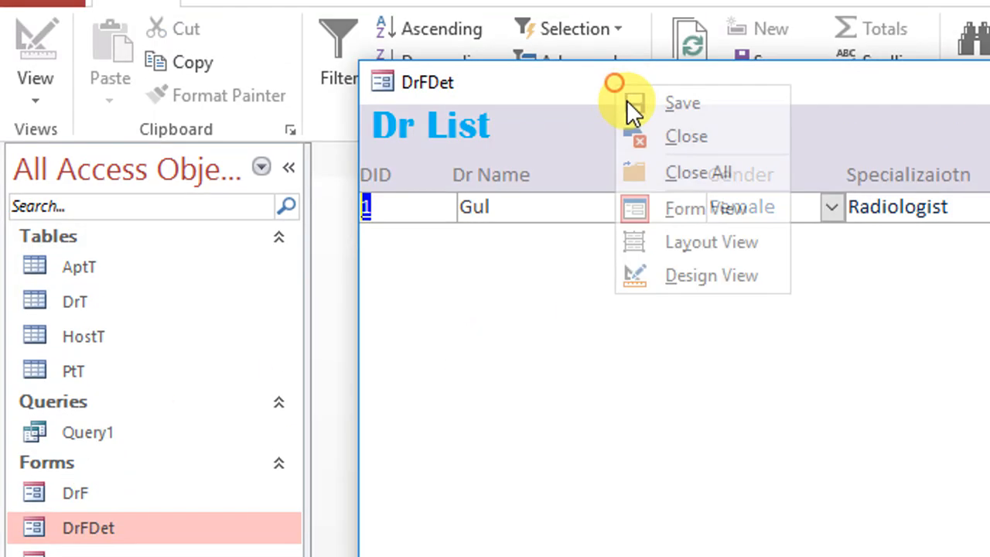
{"action": "right_click", "coordinate": [626, 49]}
{"action": "left_click", "coordinate": [703, 102]}
Duplicate the DrF form as a new form named DrF2
{"action": "left_click", "coordinate": [86, 476]}
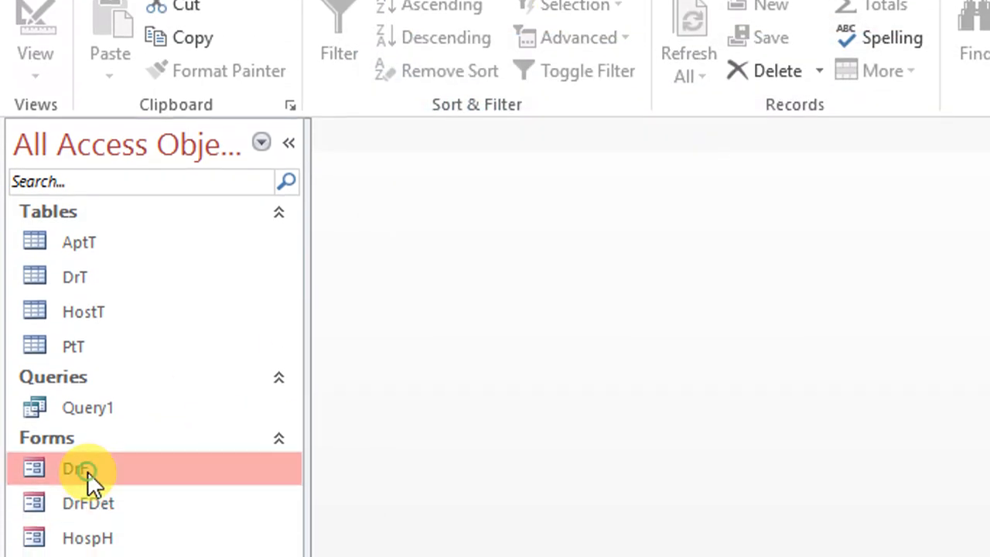
{"action": "key", "text": "ctrl+c"}
{"action": "key", "text": "ctrl+v"}
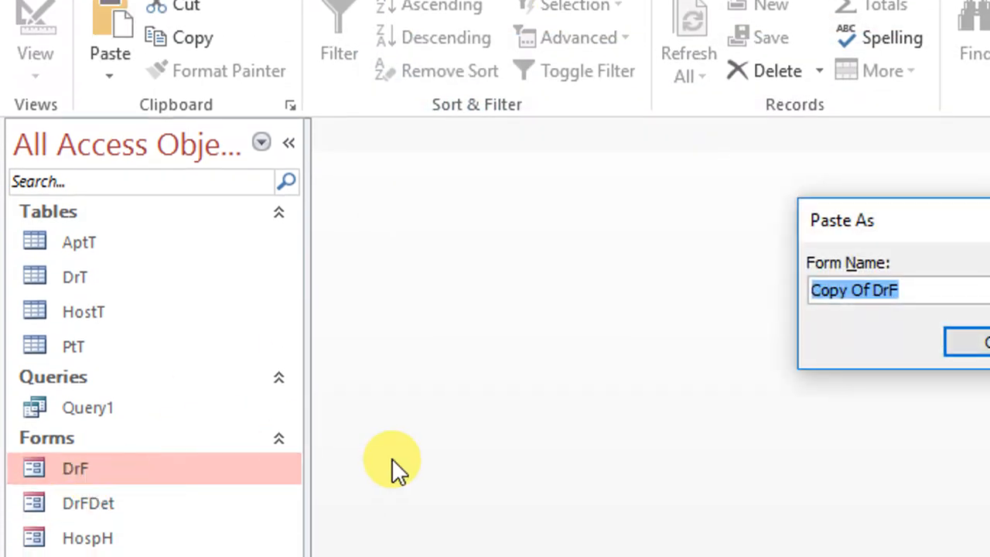
{"action": "left_click", "coordinate": [923, 286]}
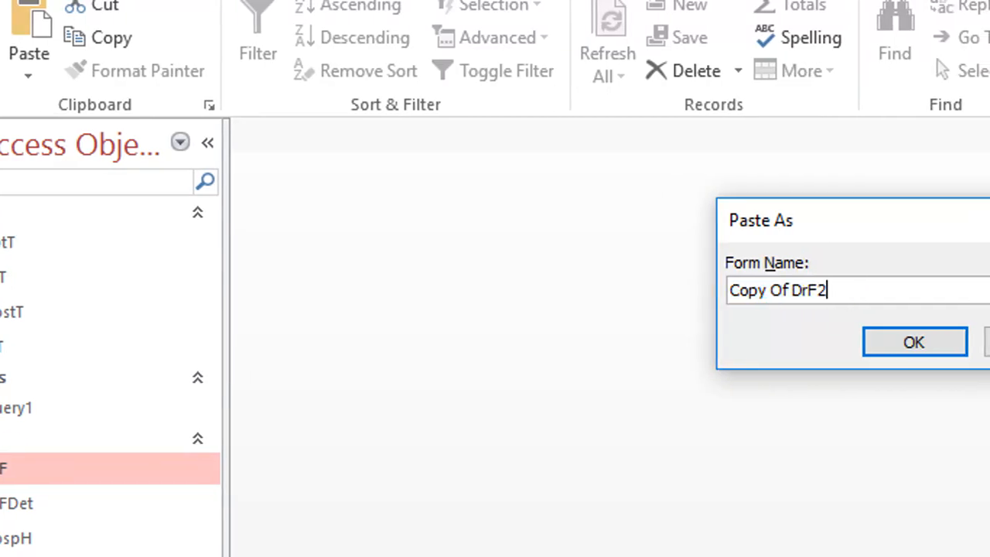
{"action": "type", "text": "2"}
{"action": "left_click", "coordinate": [804, 287]}
{"action": "left_click_drag", "start_coordinate": [790, 290], "coordinate": [495, 296]}
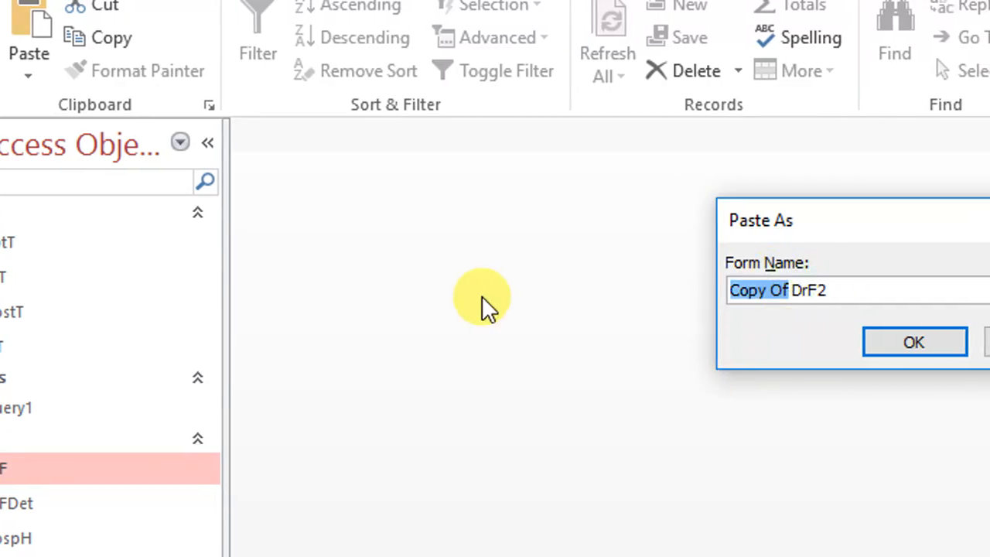
{"action": "key", "text": "BackSpace"}
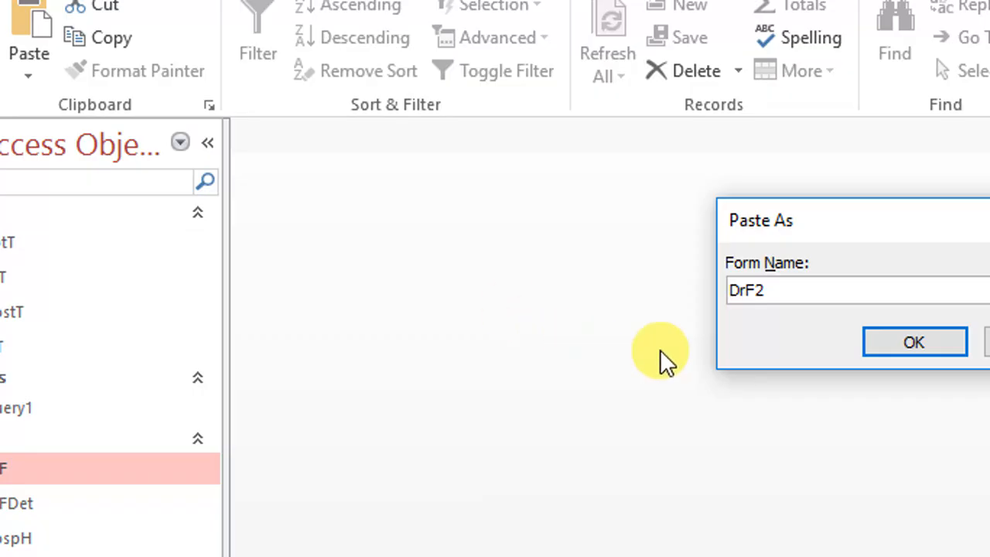
{"action": "left_click", "coordinate": [890, 341]}
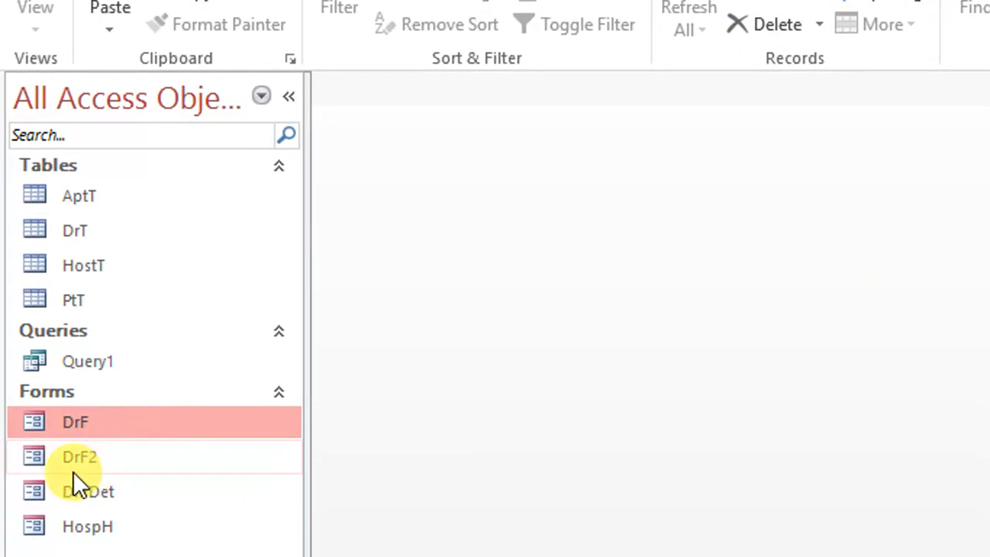
Open the DrF2 form and switch it to Design View
{"action": "left_click", "coordinate": [73, 456]}
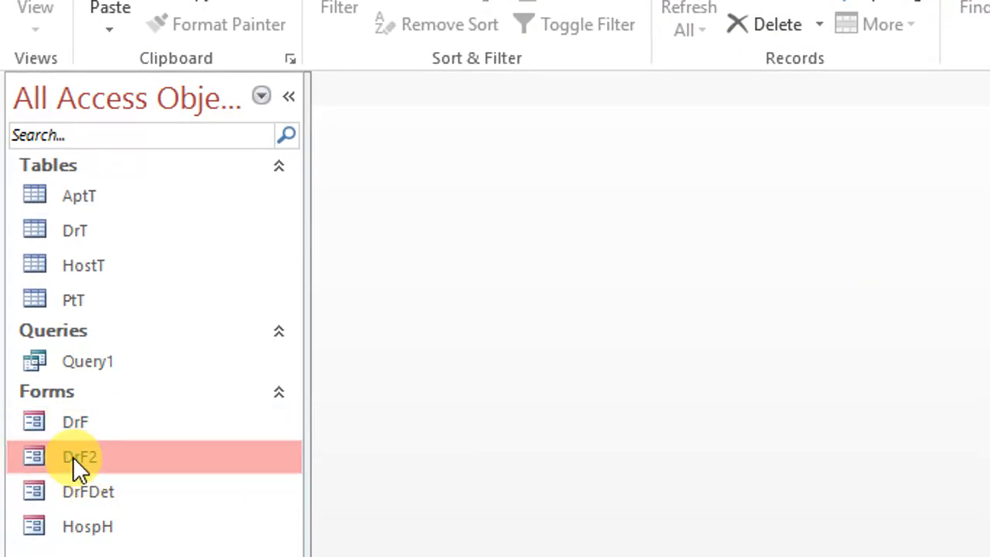
{"action": "double_click", "coordinate": [73, 456]}
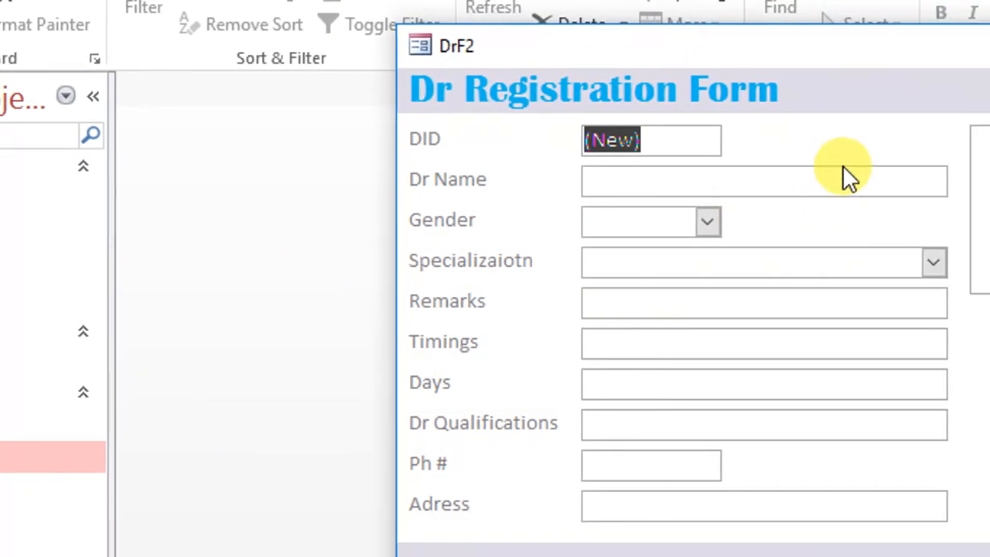
{"action": "right_click", "coordinate": [842, 152]}
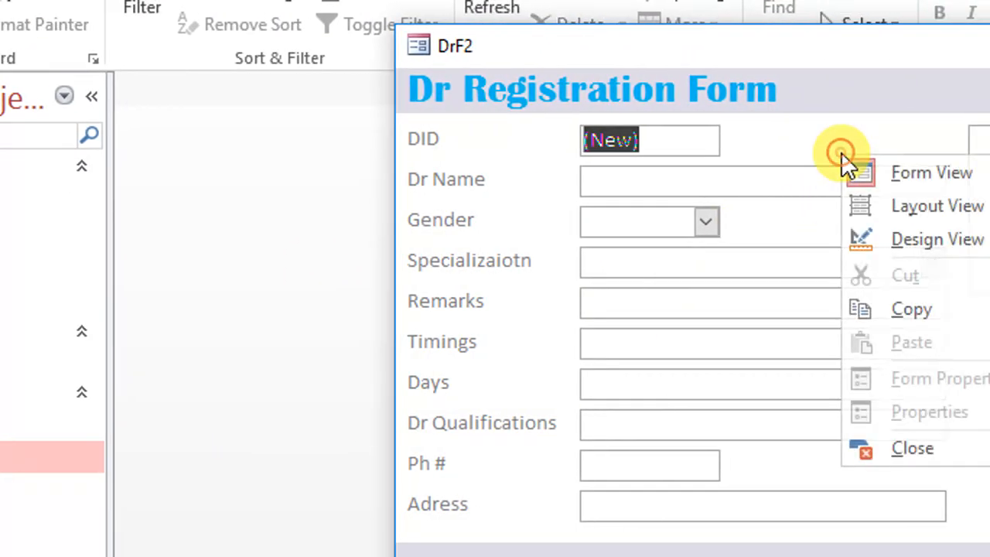
{"action": "left_click", "coordinate": [950, 240]}
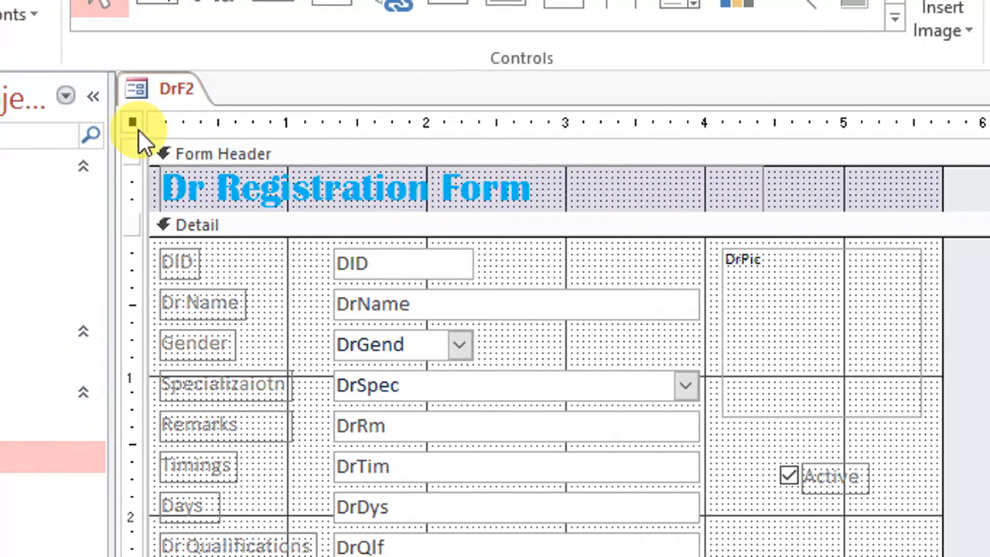
Set the DrF2 form's Data Entry property to No and show the form in Form View
{"action": "double_click", "coordinate": [133, 122]}
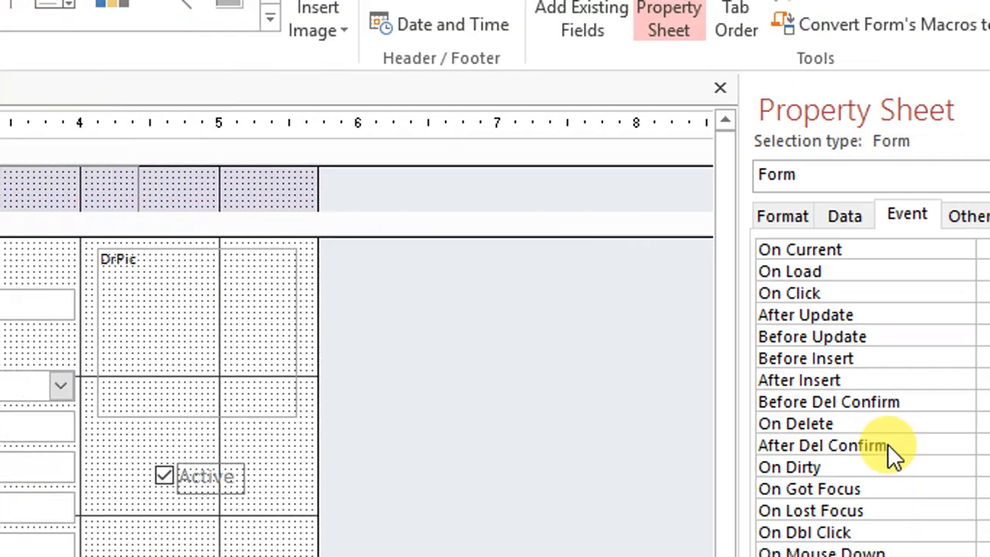
{"action": "left_click", "coordinate": [805, 215]}
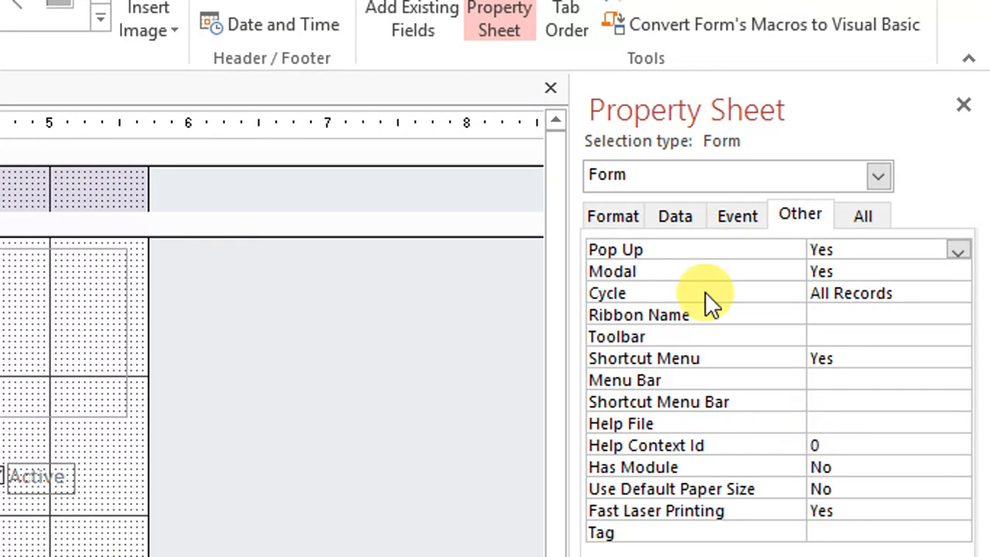
{"action": "left_click", "coordinate": [666, 217]}
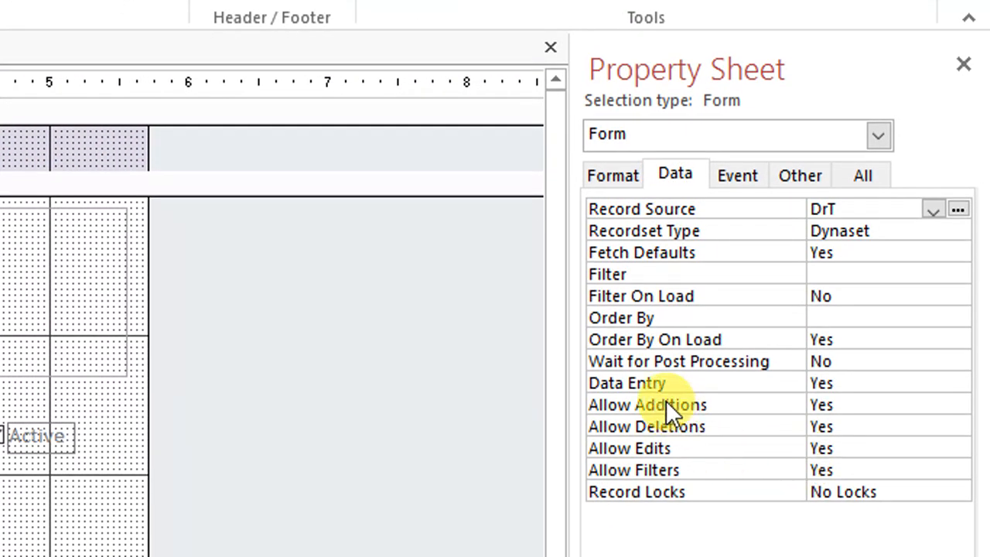
{"action": "double_click", "coordinate": [845, 385]}
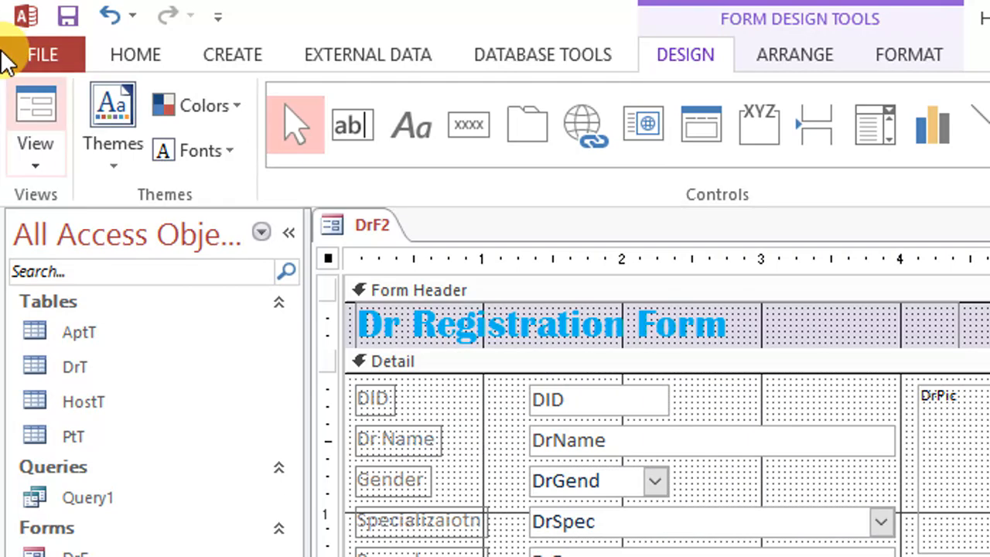
{"action": "left_click", "coordinate": [31, 103]}
Save the DrF2 form and close it
{"action": "left_click_drag", "start_coordinate": [633, 270], "coordinate": [707, 211]}
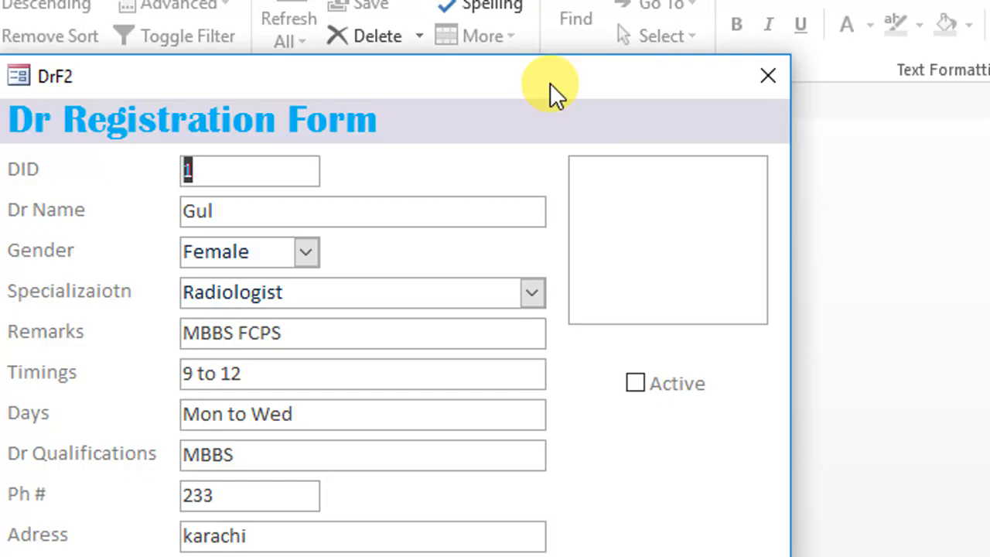
{"action": "right_click", "coordinate": [549, 83]}
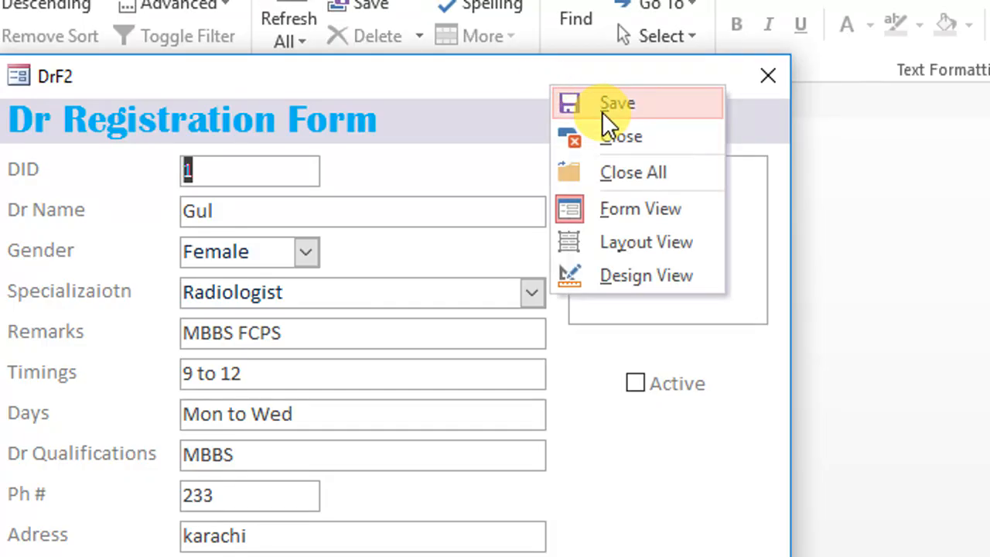
{"action": "left_click", "coordinate": [601, 111]}
{"action": "left_click", "coordinate": [756, 85]}
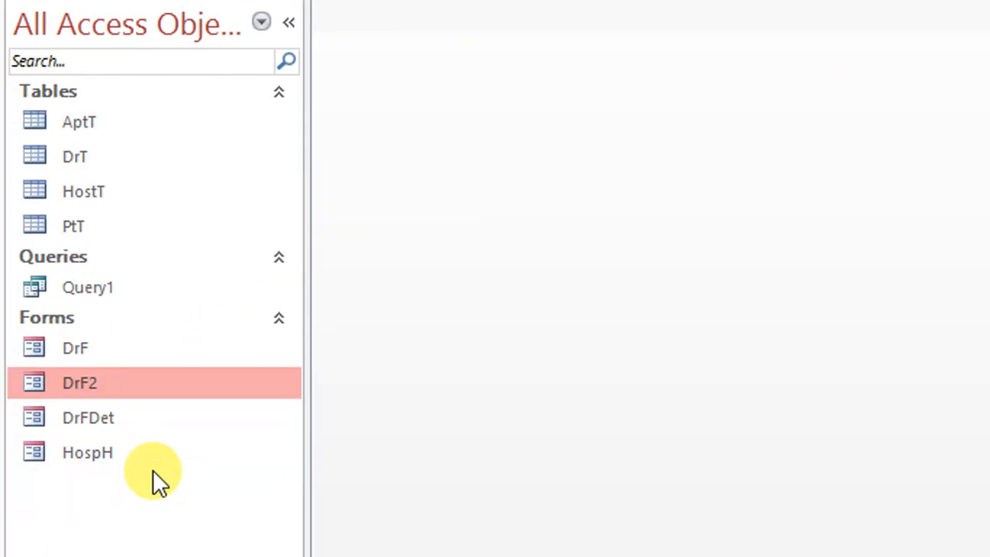
Open DrFDet in Design View and open the embedded On Click macro of the DID text box
{"action": "double_click", "coordinate": [103, 413]}
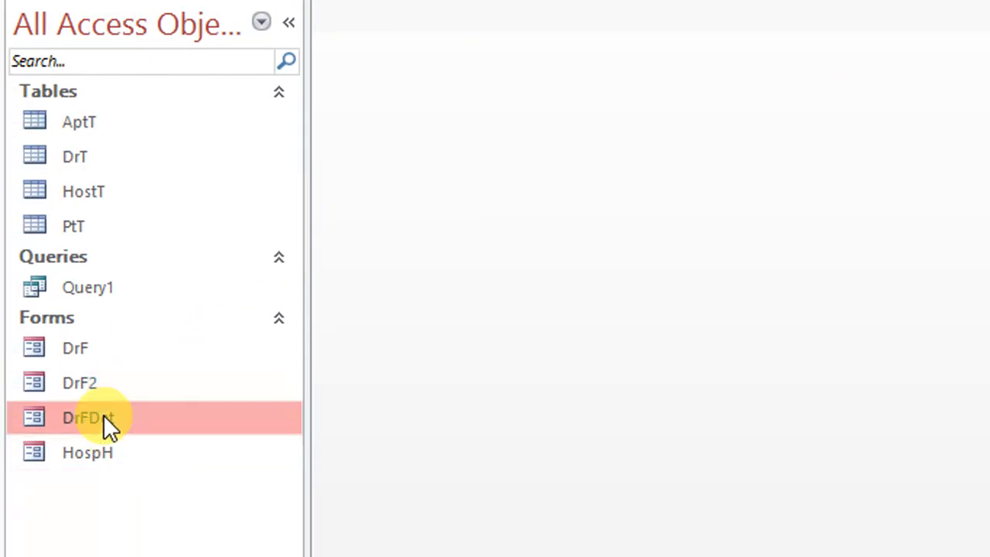
{"action": "right_click", "coordinate": [475, 199]}
{"action": "left_click", "coordinate": [531, 287]}
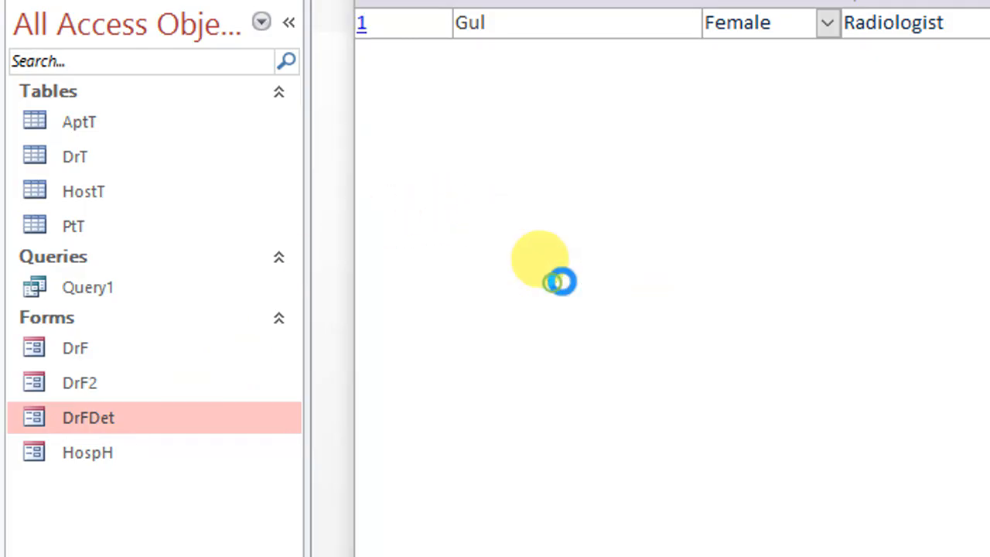
{"action": "left_click", "coordinate": [379, 225]}
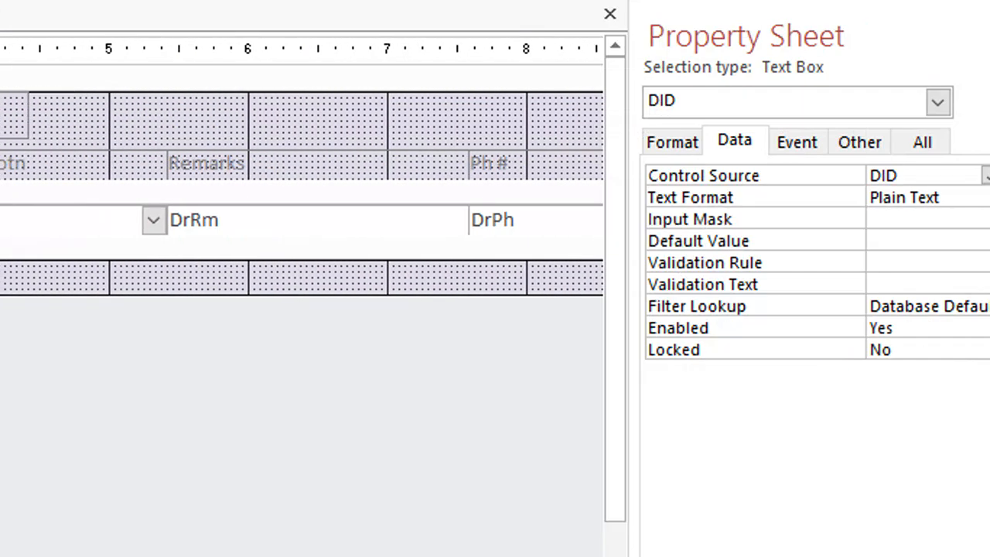
{"action": "left_click", "coordinate": [730, 144]}
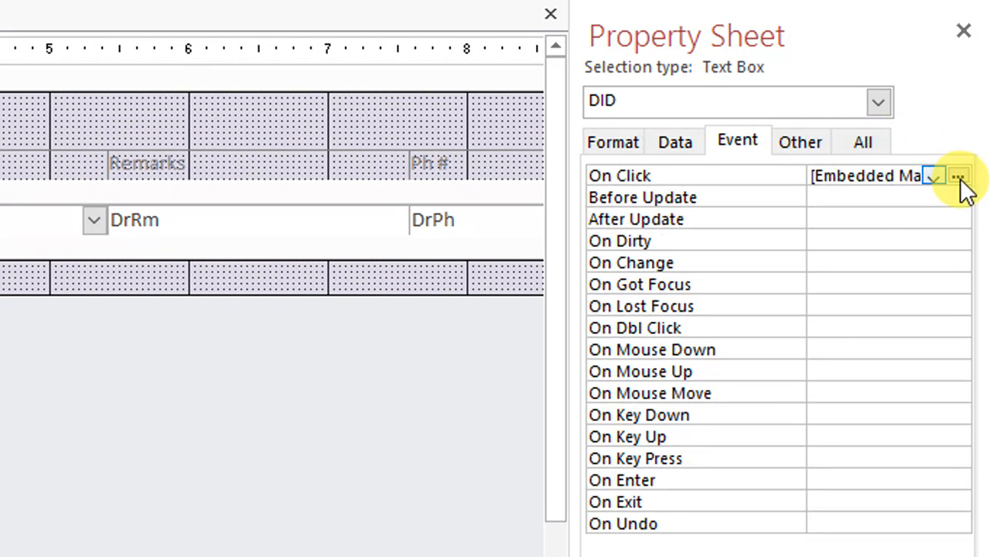
{"action": "left_click", "coordinate": [958, 178]}
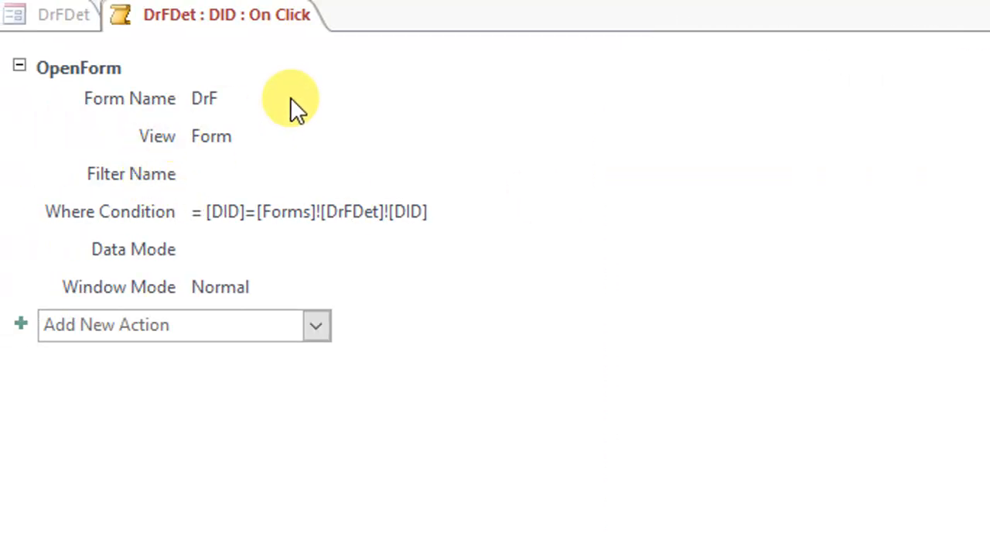
Set the OpenForm action's Form Name to DrF2, then save and close the macro
{"action": "left_click", "coordinate": [296, 97]}
{"action": "double_click", "coordinate": [296, 96]}
{"action": "left_click", "coordinate": [318, 94]}
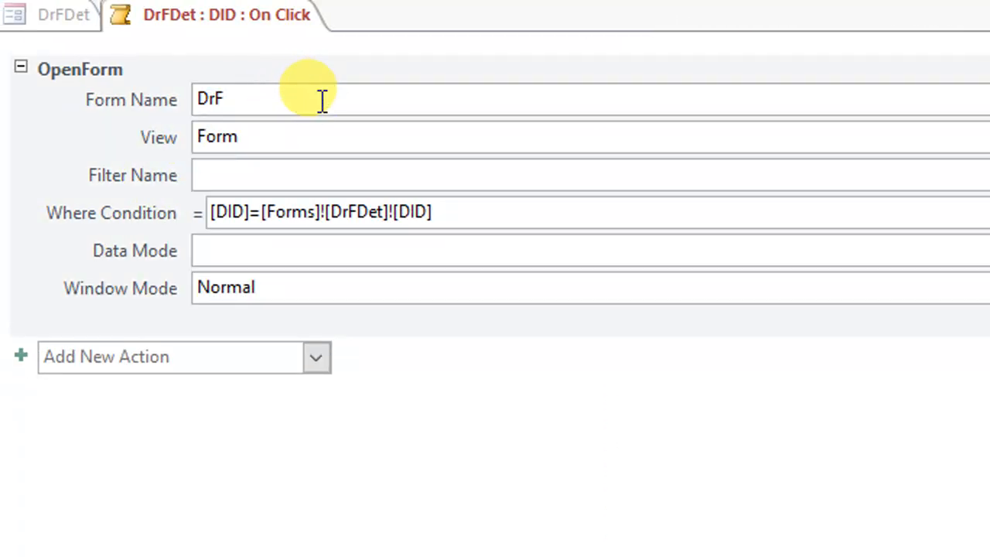
{"action": "type", "text": "2"}
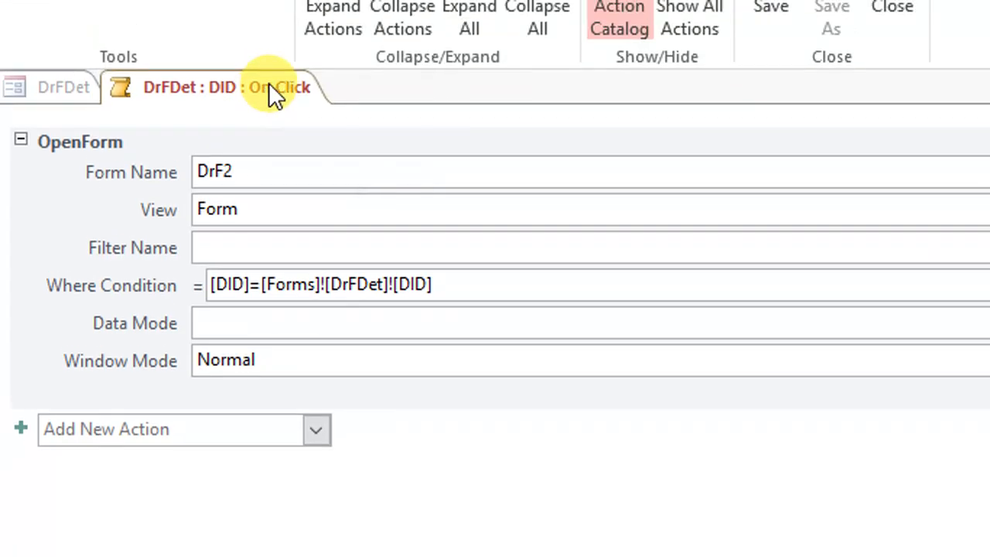
{"action": "right_click", "coordinate": [292, 14]}
{"action": "left_click", "coordinate": [362, 108]}
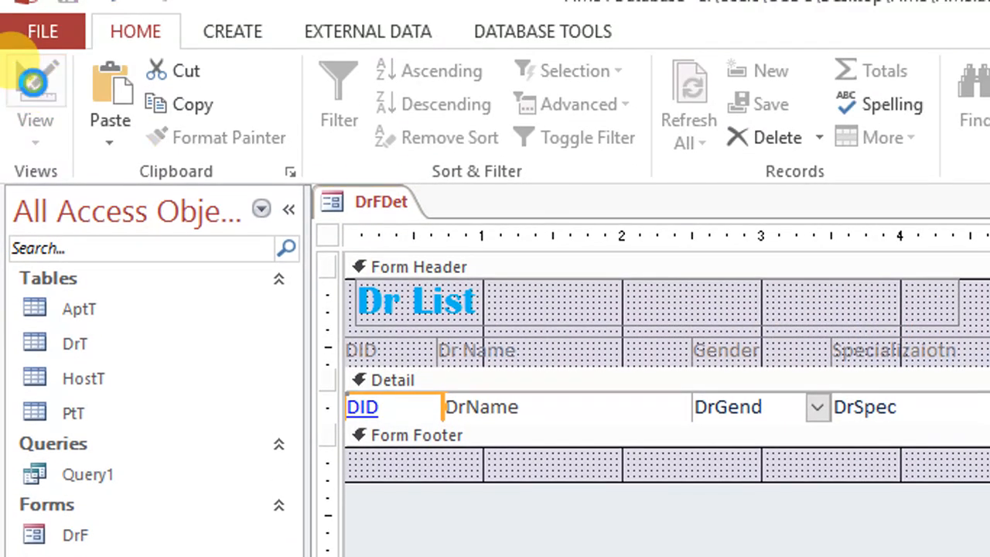
Show DrFDet in Form View, test the first doctor's DID link, and close the DrF2 form it opens
{"action": "left_click", "coordinate": [34, 82]}
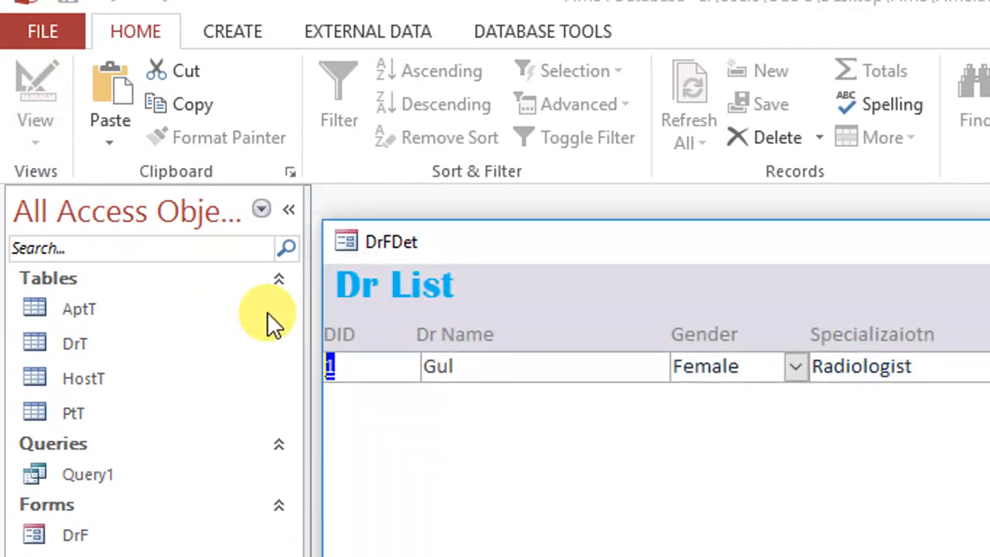
{"action": "left_click", "coordinate": [344, 367]}
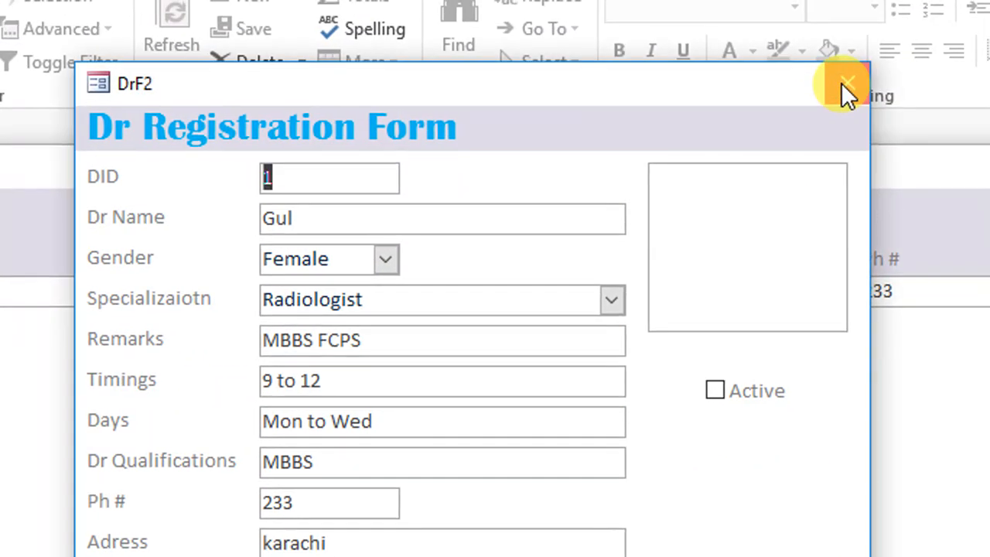
{"action": "left_click", "coordinate": [841, 89]}
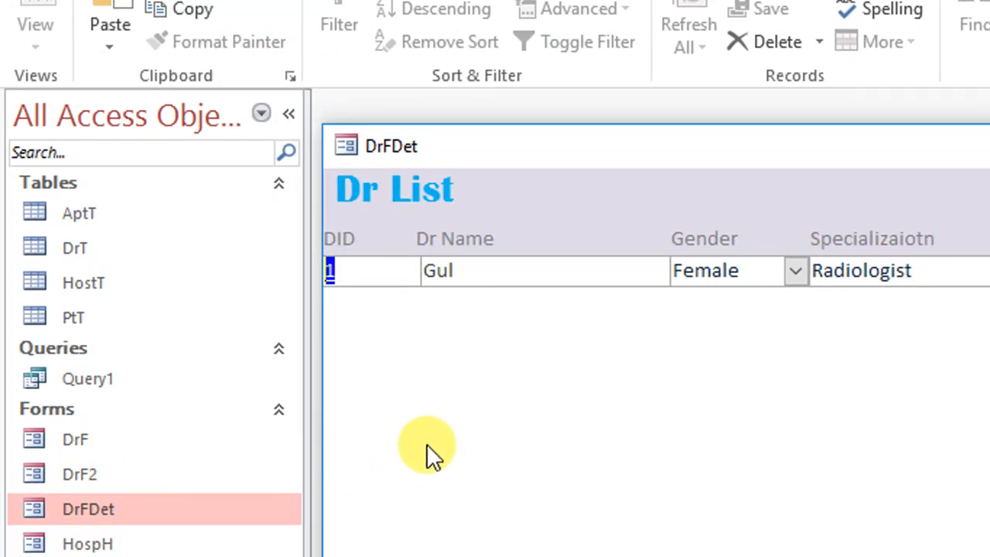
Close the DrFDet form and save its changes
{"action": "left_click_drag", "start_coordinate": [584, 143], "coordinate": [609, 87]}
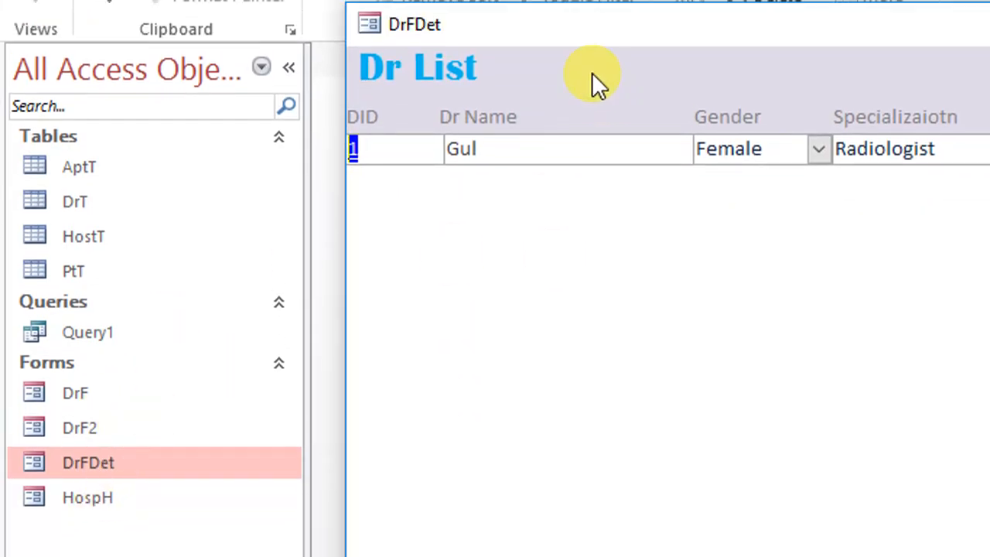
{"action": "right_click", "coordinate": [570, 61]}
{"action": "left_click", "coordinate": [596, 137]}
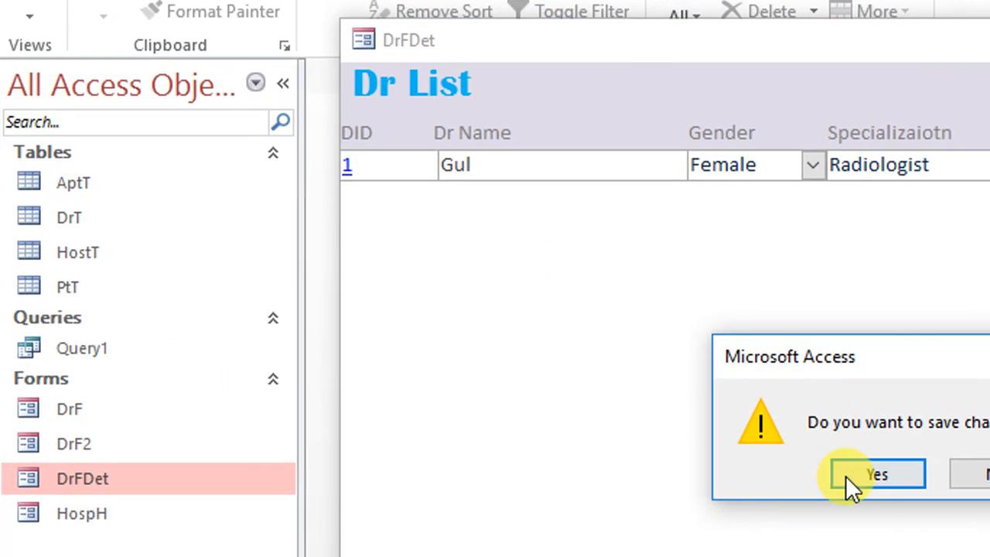
{"action": "left_click", "coordinate": [856, 529]}
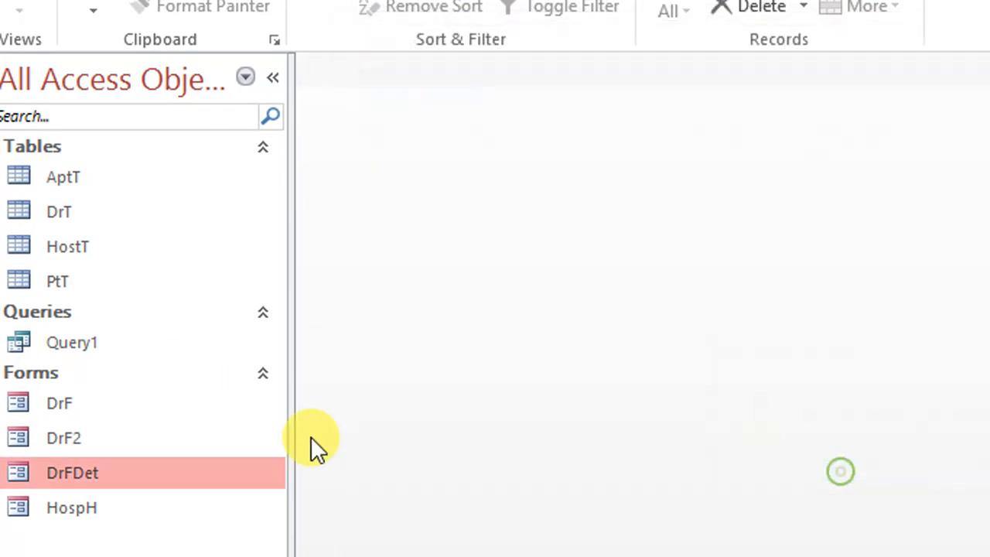
Open the DrF form and enter a new doctor's name, gender Female, and specialization Gastroenterologist
{"action": "double_click", "coordinate": [118, 399]}
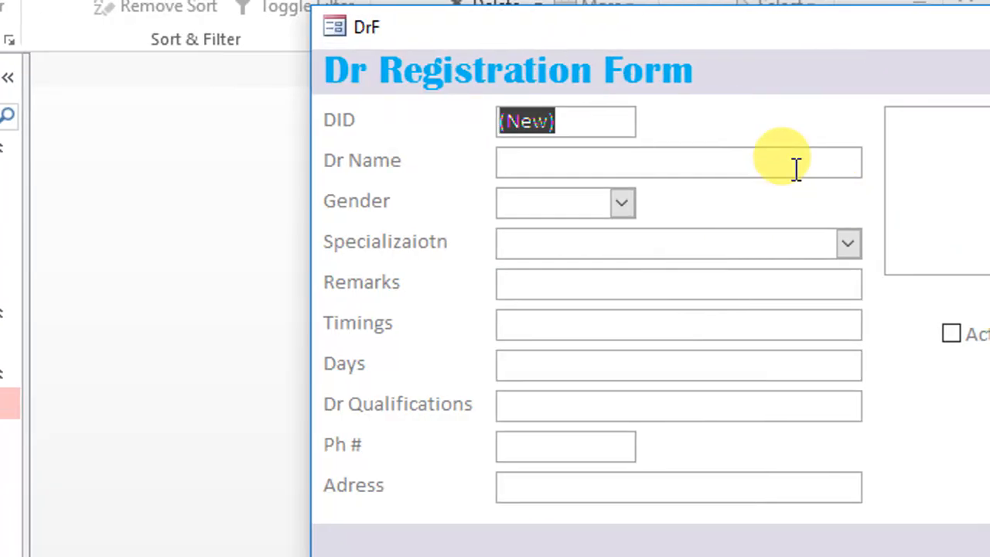
{"action": "left_click", "coordinate": [795, 169]}
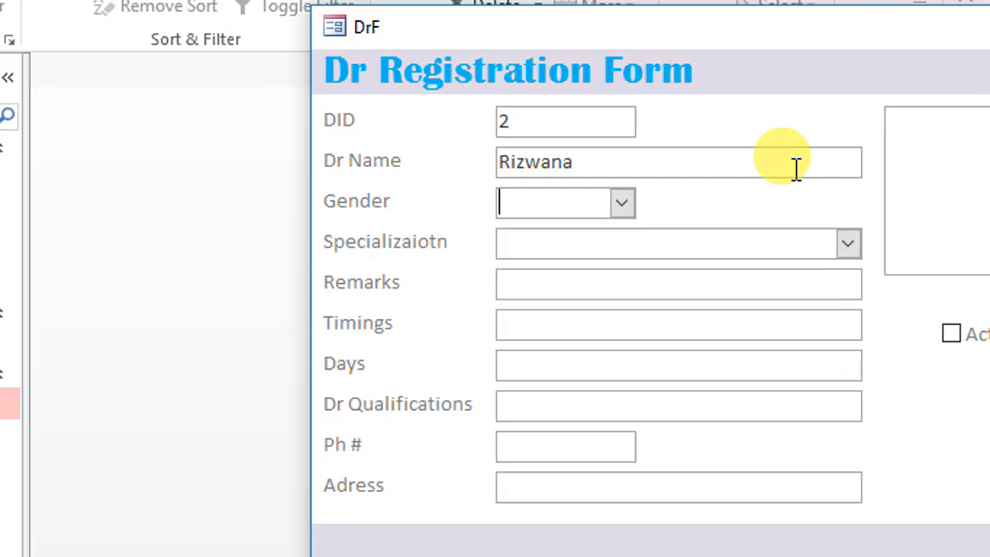
{"action": "type", "text": "Female"}
{"action": "left_click", "coordinate": [846, 241]}
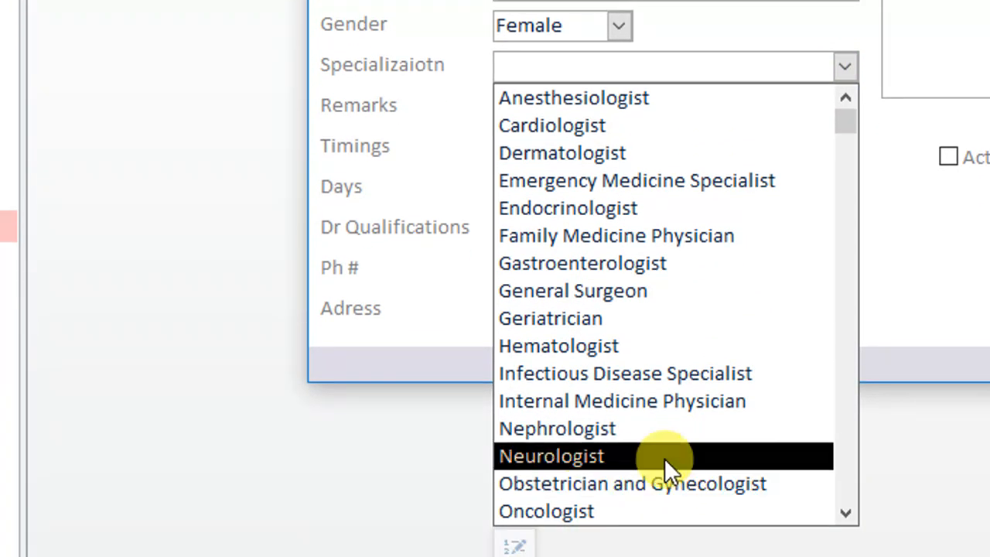
{"action": "left_click", "coordinate": [659, 267]}
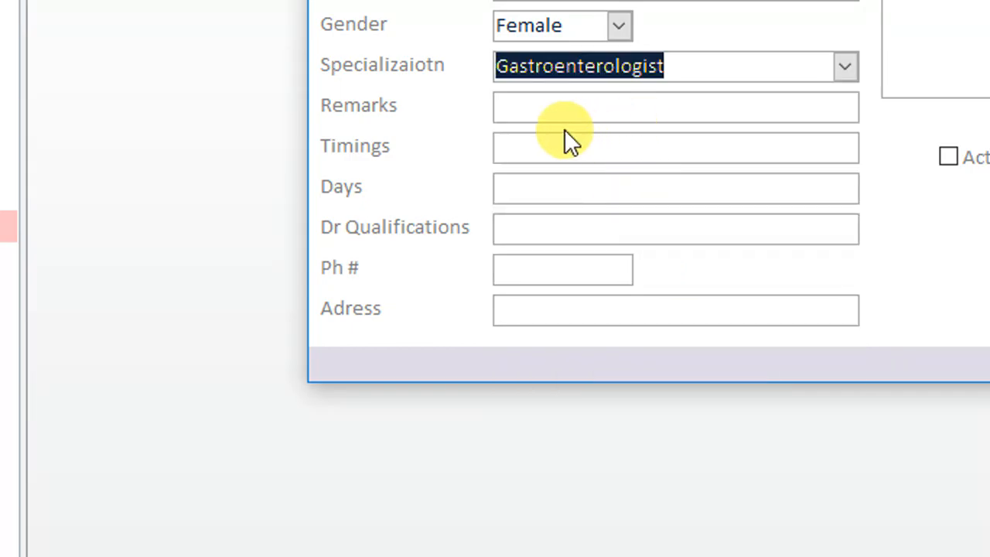
Enter remarks Mbbs Fcps, timings 12-03 and the doctor's phone number, mark the doctor Active, and close the DrF form
{"action": "left_click", "coordinate": [566, 108]}
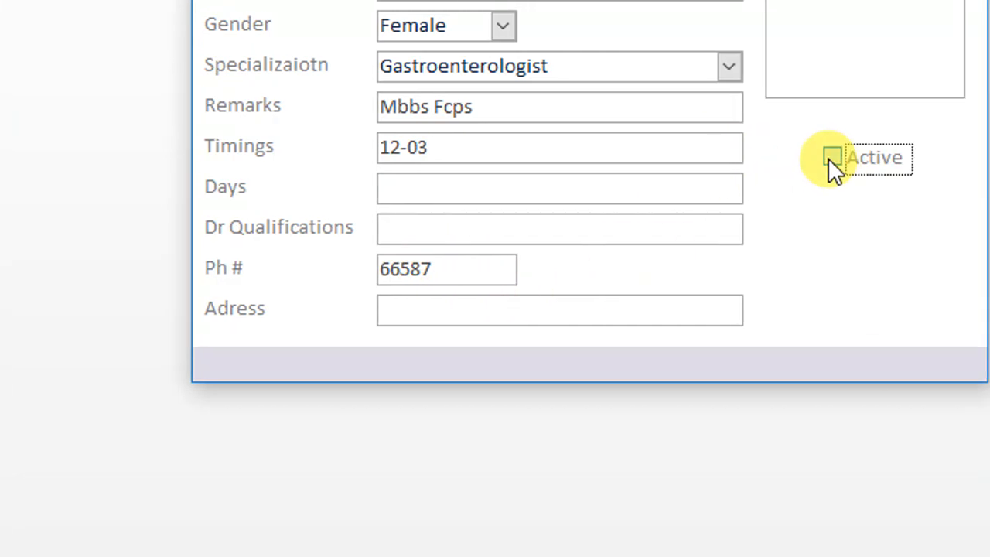
{"action": "left_click", "coordinate": [948, 156]}
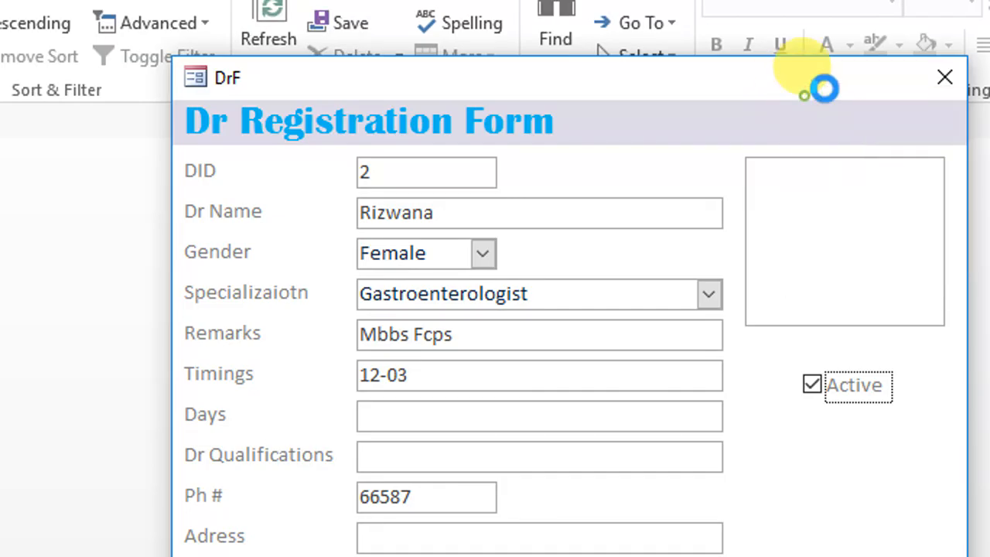
{"action": "left_click", "coordinate": [844, 85]}
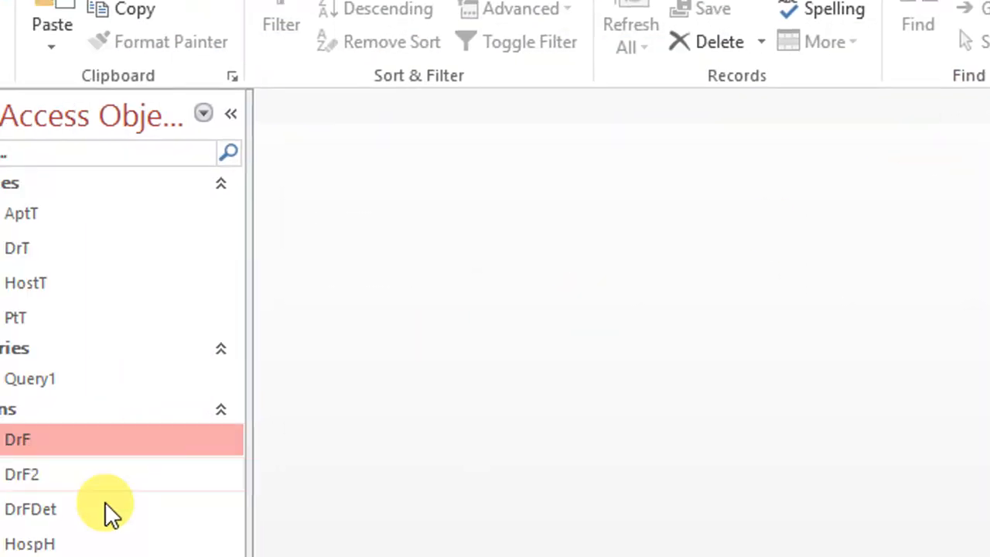
Open DrFDet, test the DID link of doctor 2, and close the DrF2 form it opens
{"action": "double_click", "coordinate": [92, 430]}
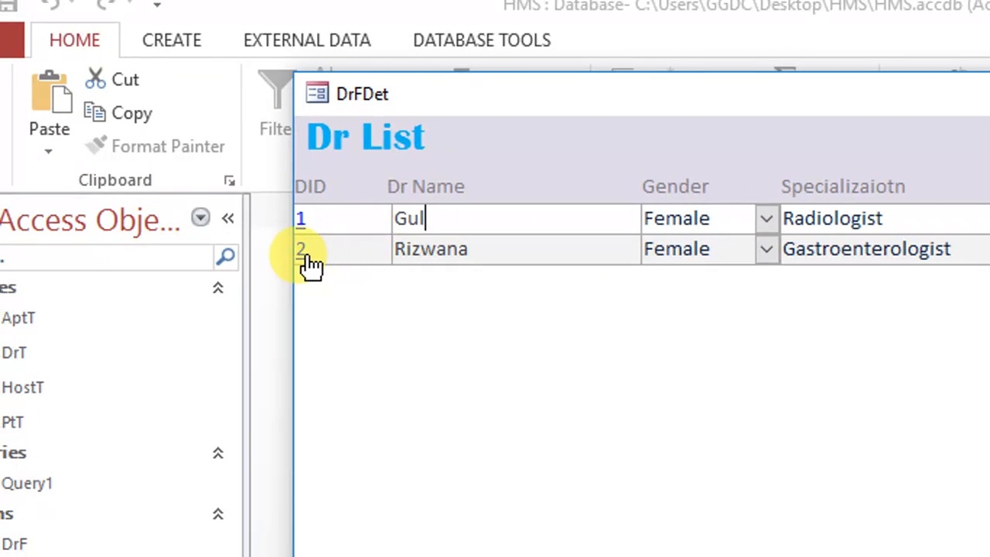
{"action": "left_click", "coordinate": [301, 247]}
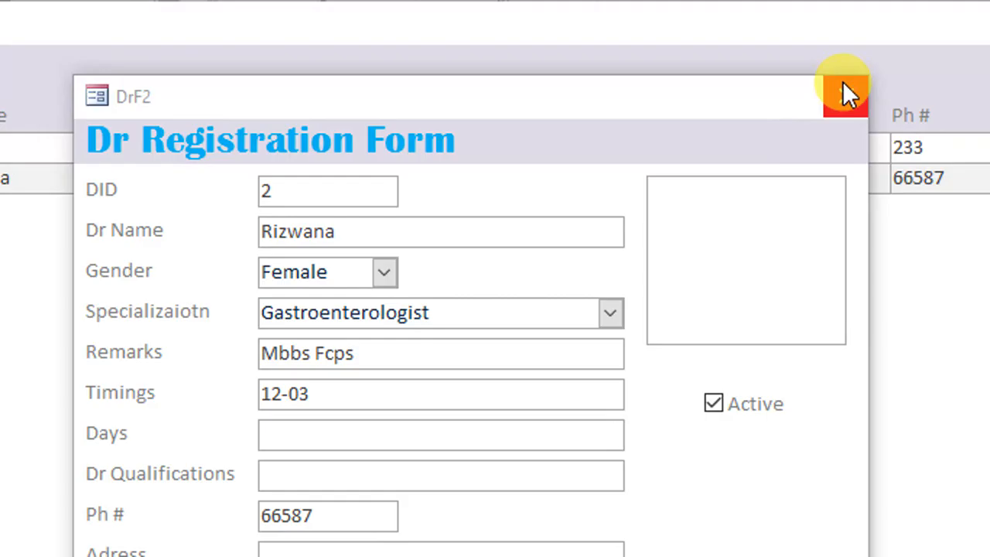
{"action": "left_click", "coordinate": [882, 44]}
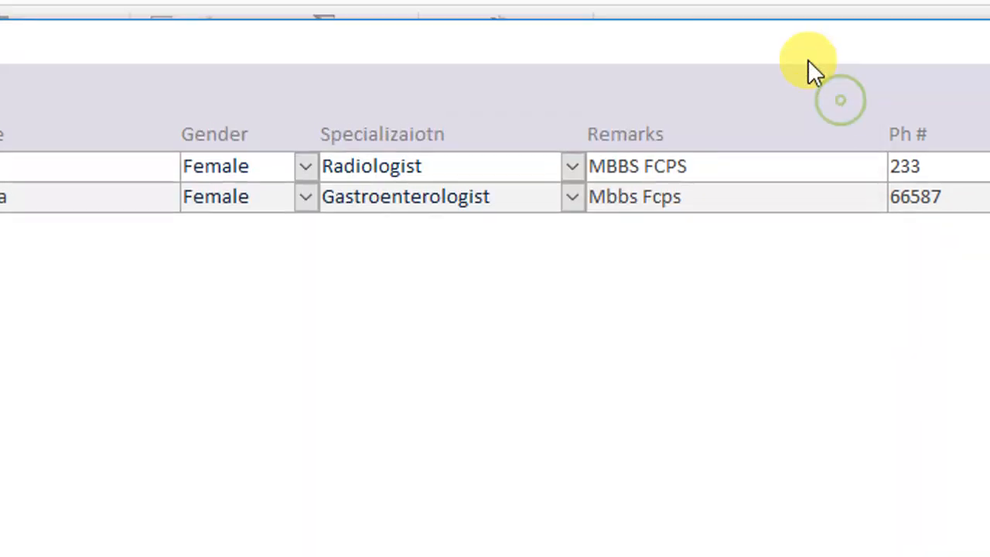
Save the DrFDet form and close it
{"action": "right_click", "coordinate": [784, 81]}
{"action": "left_click", "coordinate": [808, 103]}
{"action": "right_click", "coordinate": [680, 75]}
{"action": "left_click", "coordinate": [752, 133]}
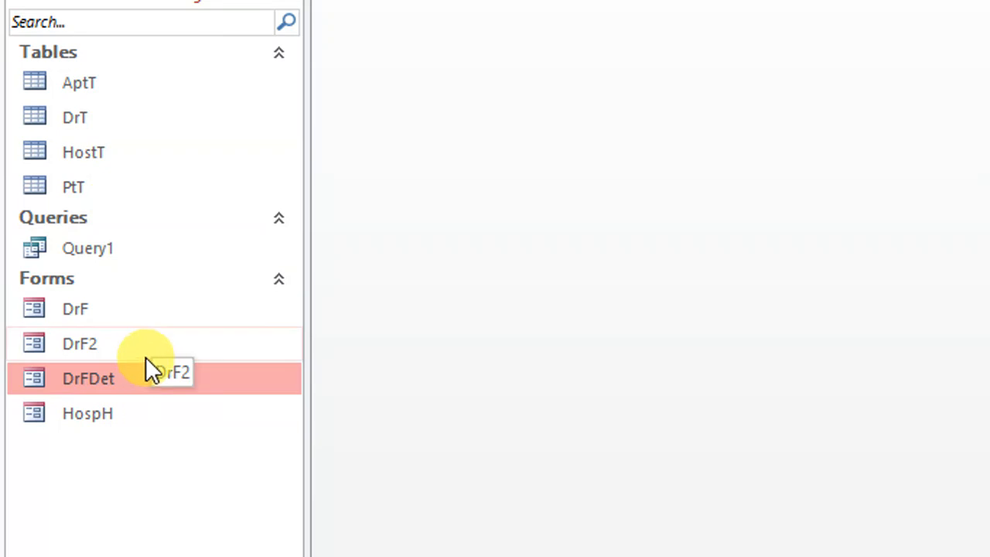
Duplicate the DrFDet form as a new form named PtDetF
{"action": "left_click", "coordinate": [138, 380]}
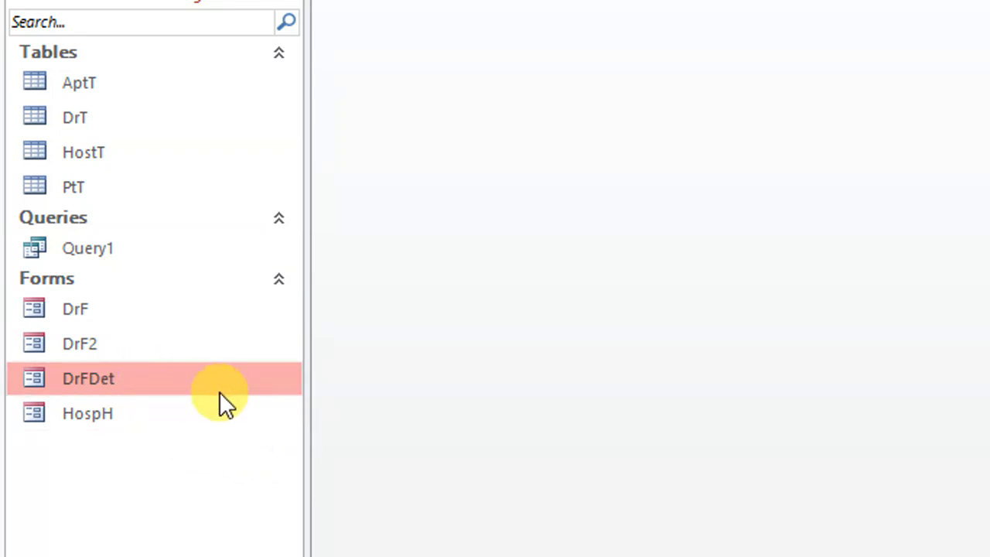
{"action": "key", "text": "ctrl+v"}
{"action": "left_click", "coordinate": [947, 135]}
{"action": "left_click_drag", "start_coordinate": [988, 125], "coordinate": [677, 128]}
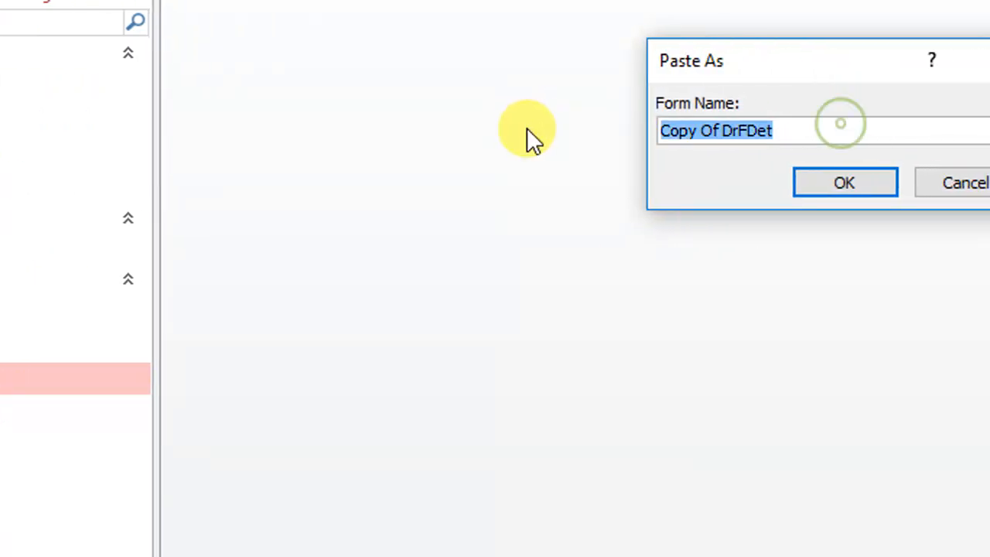
{"action": "type", "text": "Pt"}
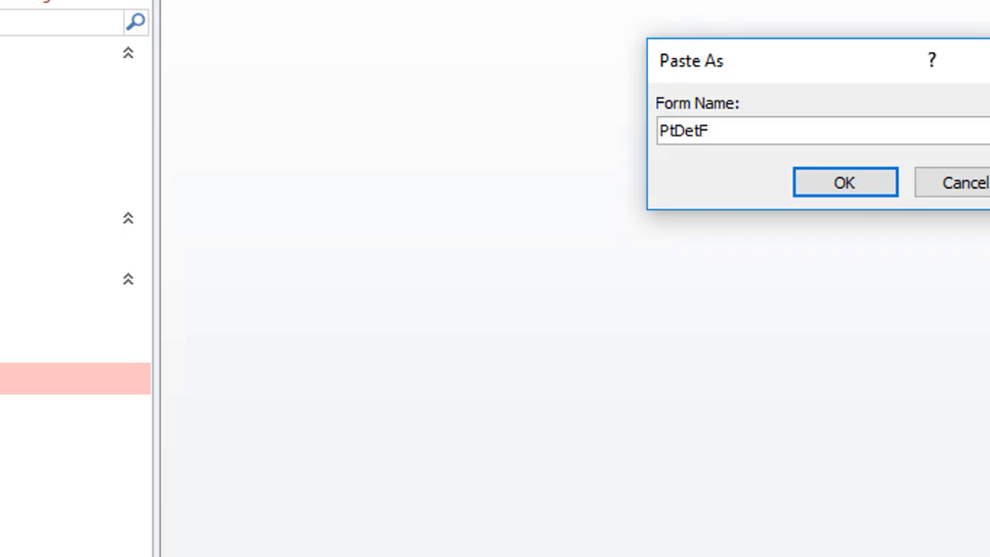
{"action": "type", "text": "DetF"}
{"action": "key", "text": "Return"}
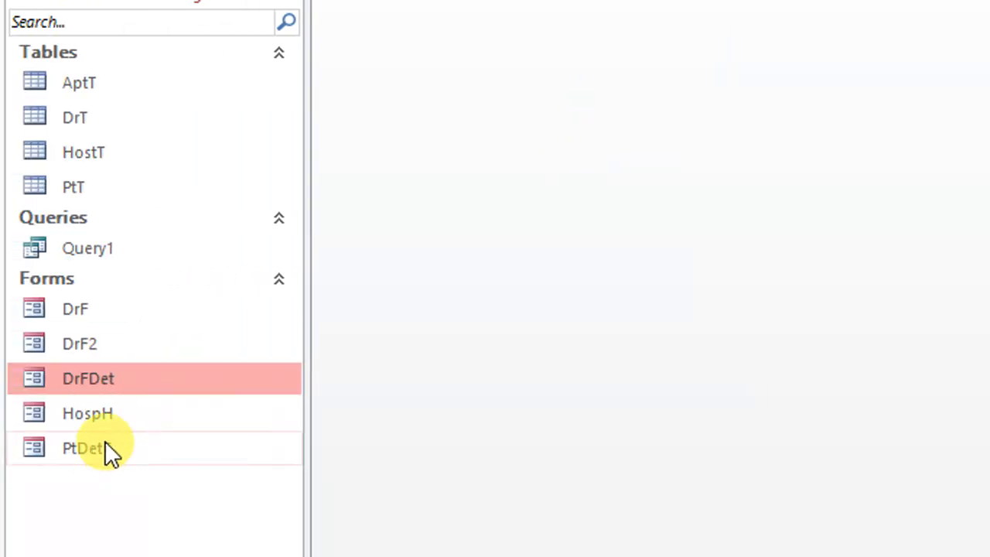
Open PtDetF in Design view and change its header title to Patients List
{"action": "left_click", "coordinate": [92, 448]}
{"action": "right_click", "coordinate": [92, 451]}
{"action": "left_click", "coordinate": [194, 142]}
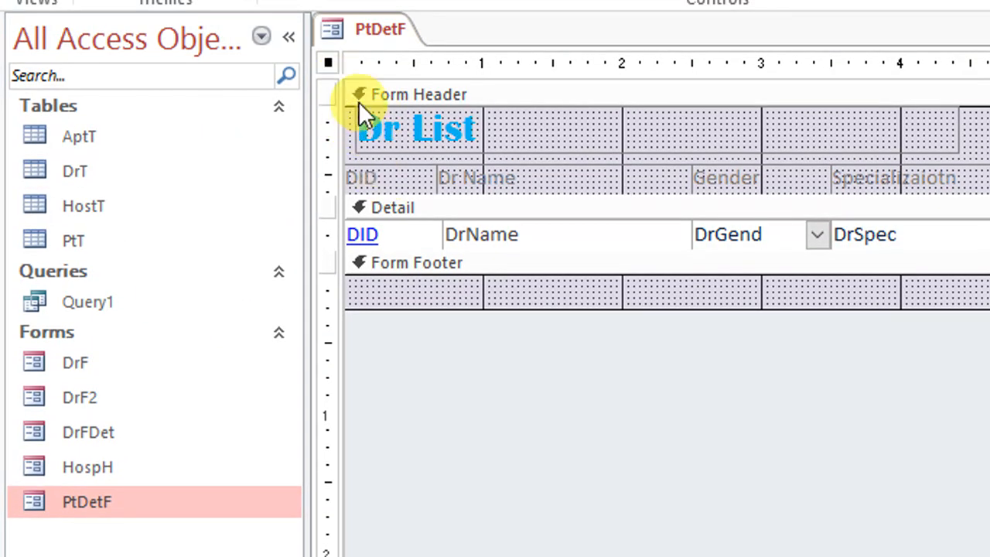
{"action": "left_click", "coordinate": [406, 90]}
{"action": "left_click", "coordinate": [296, 129]}
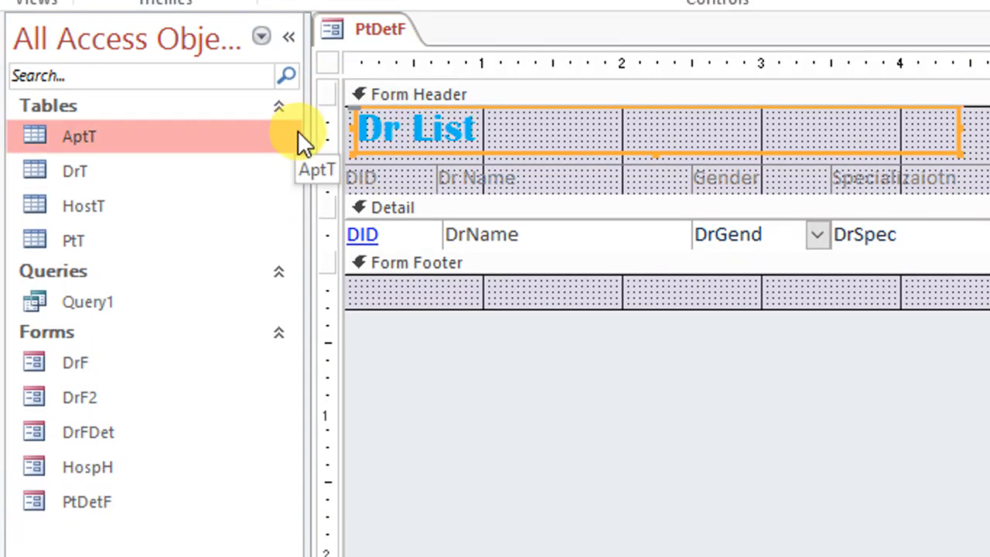
{"action": "left_click", "coordinate": [402, 133]}
{"action": "left_click_drag", "start_coordinate": [402, 133], "coordinate": [341, 132]}
{"action": "type", "text": "Pt"}
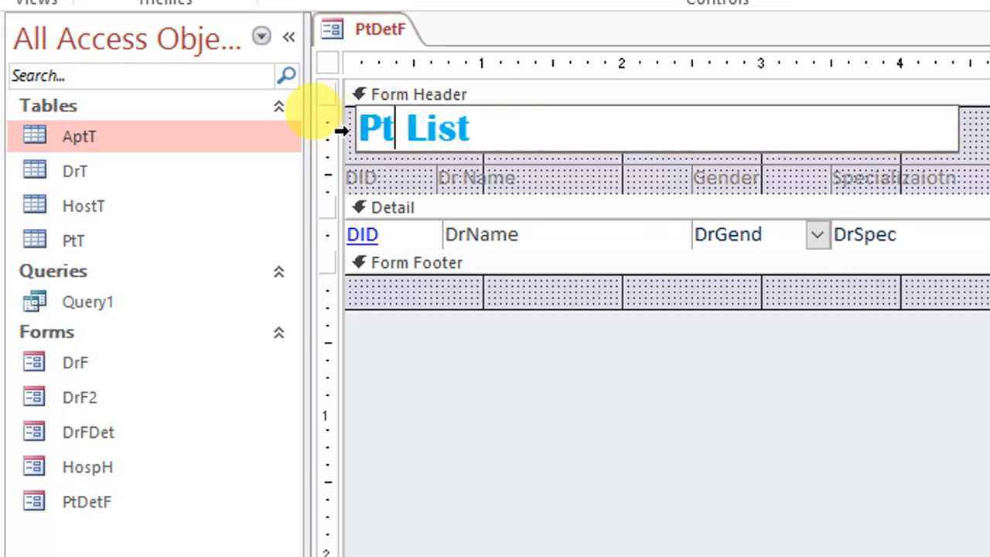
{"action": "key", "text": "BackSpace"}
{"action": "type", "text": "atient"}
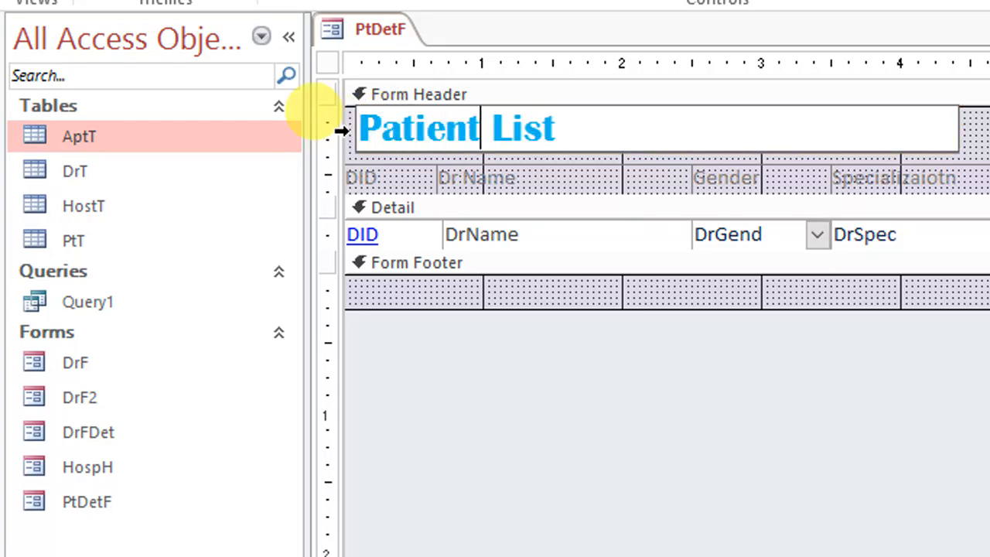
{"action": "type", "text": "s"}
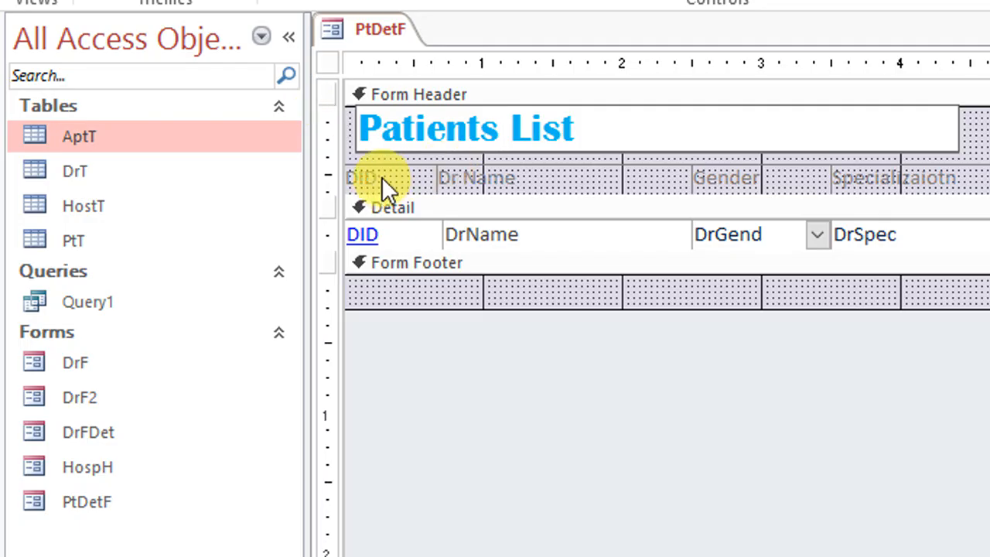
Set the PtDetF form's record source to the PtT table
{"action": "left_click", "coordinate": [327, 60]}
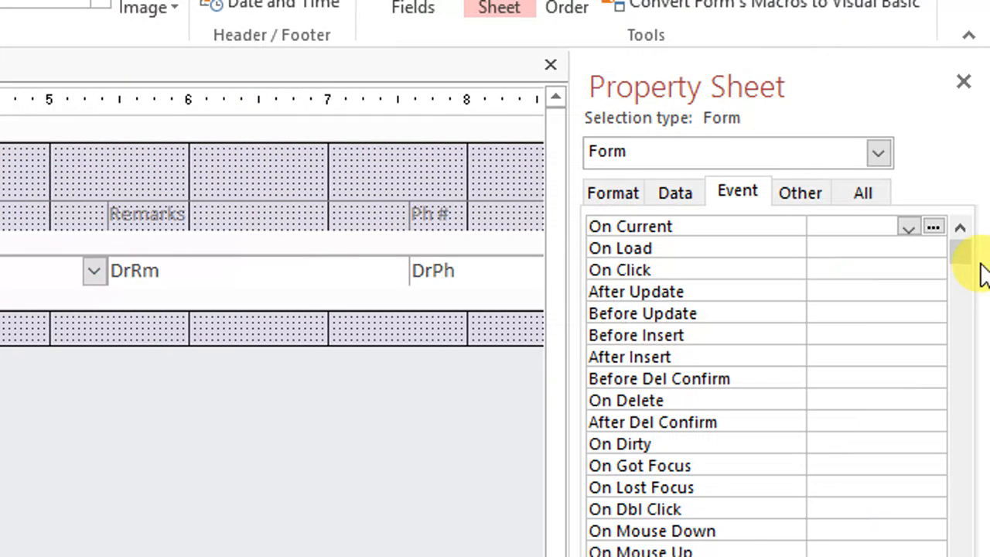
{"action": "left_click", "coordinate": [875, 193]}
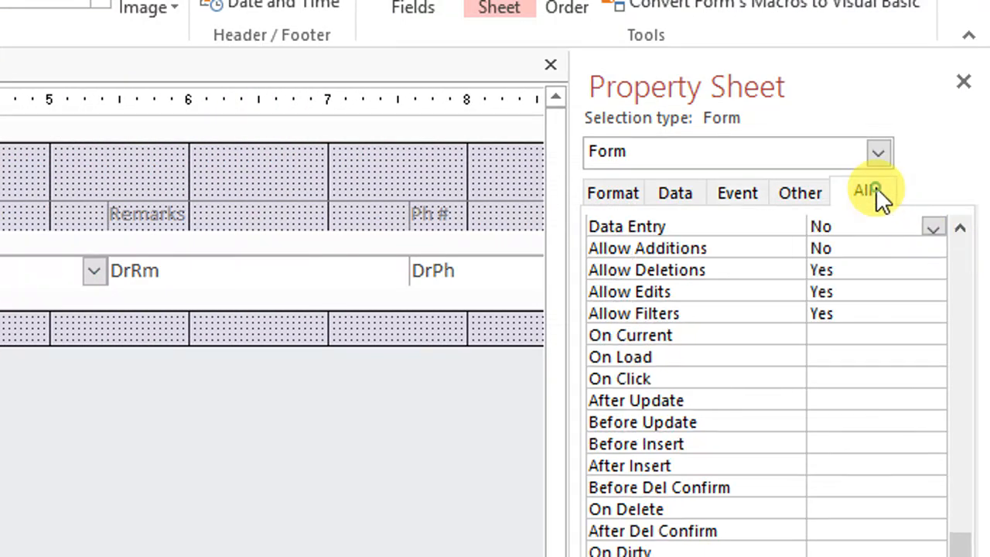
{"action": "scroll", "coordinate": [901, 276], "scroll_direction": "up", "scroll_amount": 10}
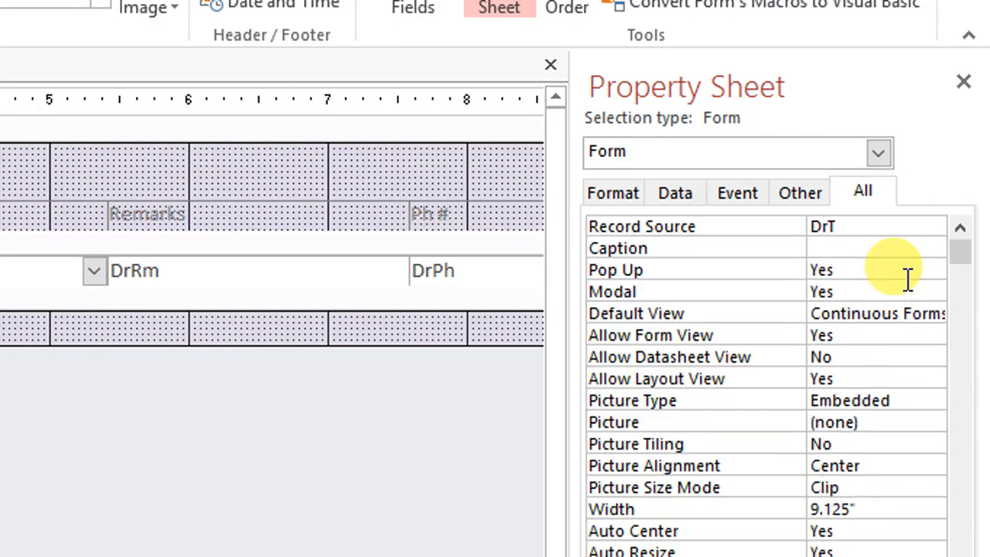
{"action": "left_click", "coordinate": [889, 226]}
{"action": "left_click", "coordinate": [909, 226]}
{"action": "left_click", "coordinate": [862, 307]}
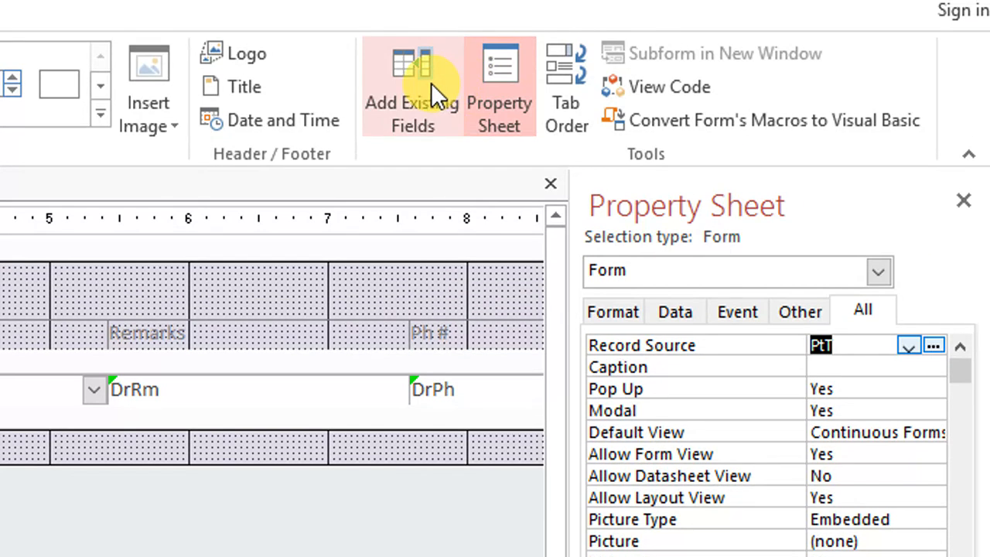
Show the existing fields available from PtT and extend the Detail section's height to just past the 1-inch mark
{"action": "left_click", "coordinate": [429, 81]}
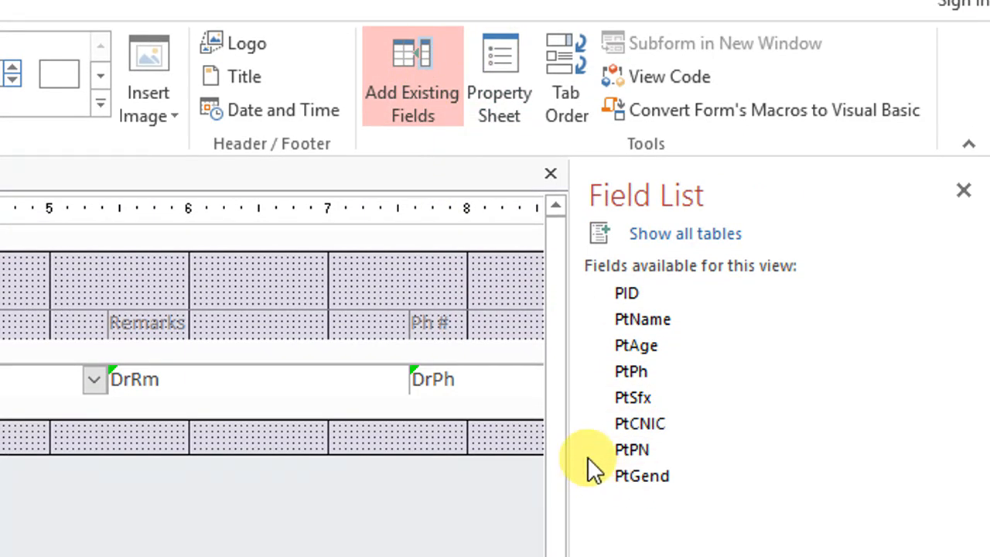
{"action": "left_click_drag", "start_coordinate": [380, 406], "coordinate": [335, 521]}
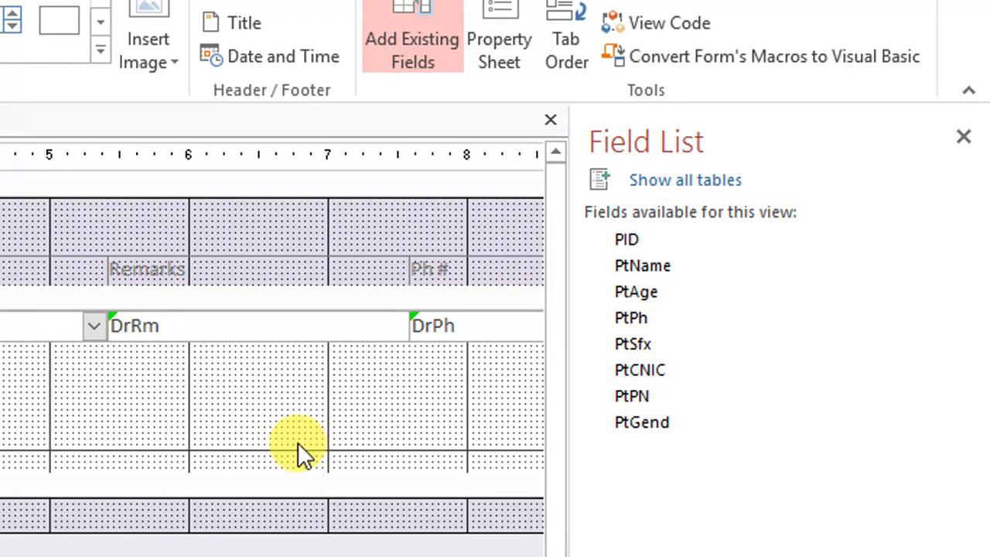
{"action": "left_click_drag", "start_coordinate": [477, 371], "coordinate": [0, 323]}
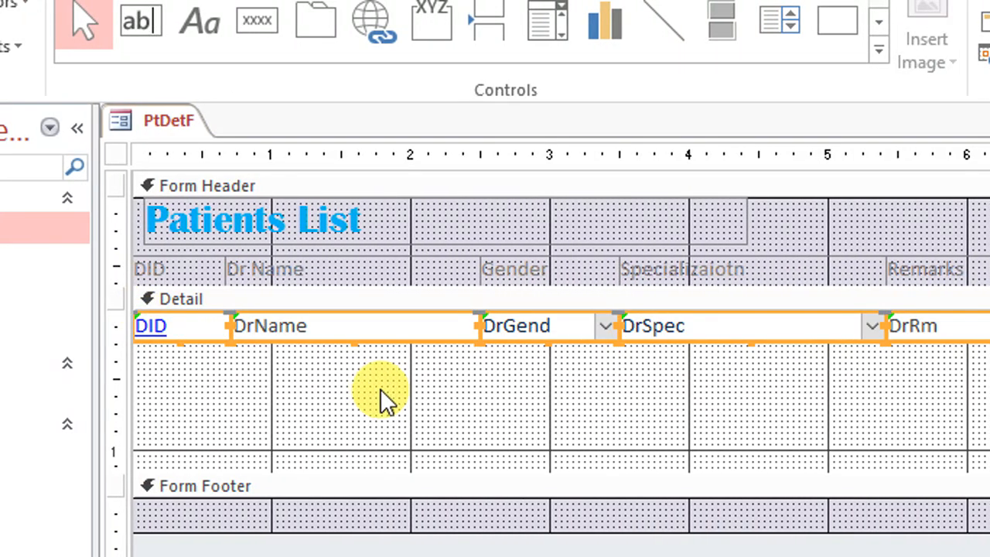
{"action": "key", "text": "Delete"}
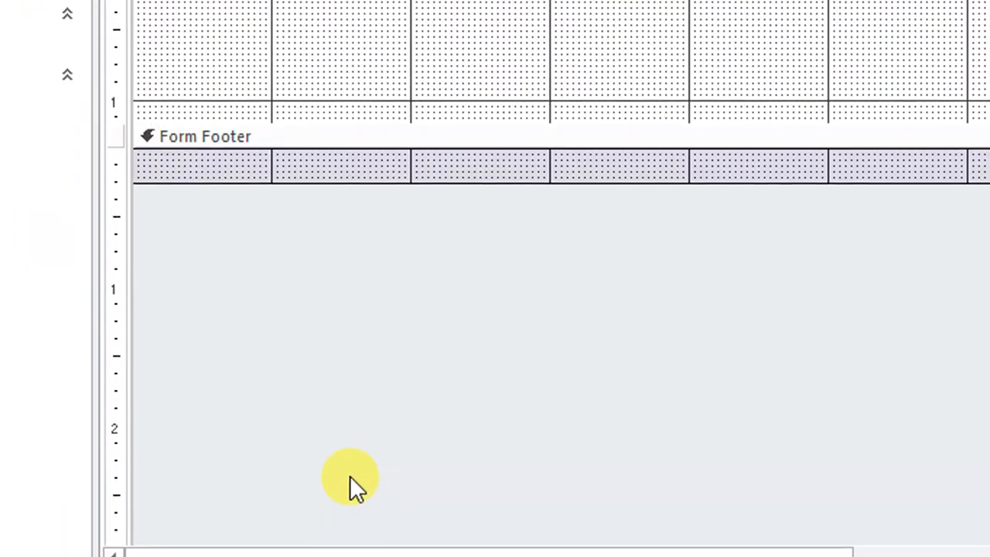
{"action": "left_click_drag", "start_coordinate": [356, 469], "coordinate": [371, 386]}
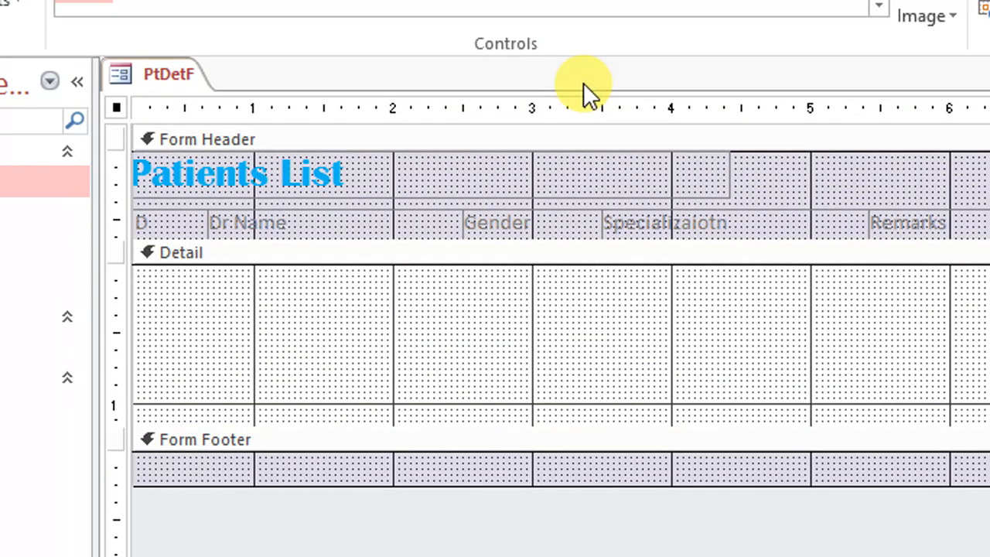
{"action": "key", "text": "ctrl+z"}
{"action": "left_click", "coordinate": [619, 368]}
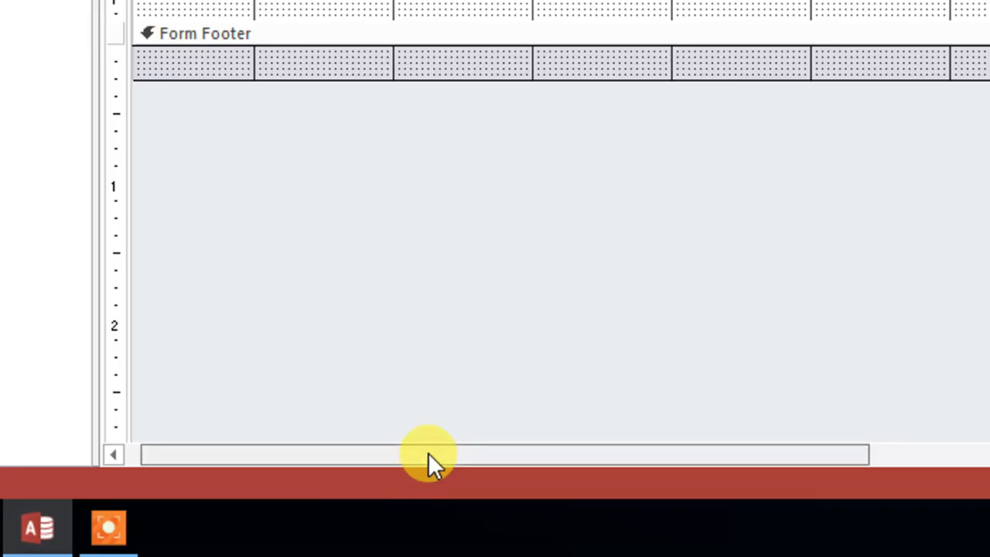
{"action": "left_click_drag", "start_coordinate": [427, 453], "coordinate": [331, 453]}
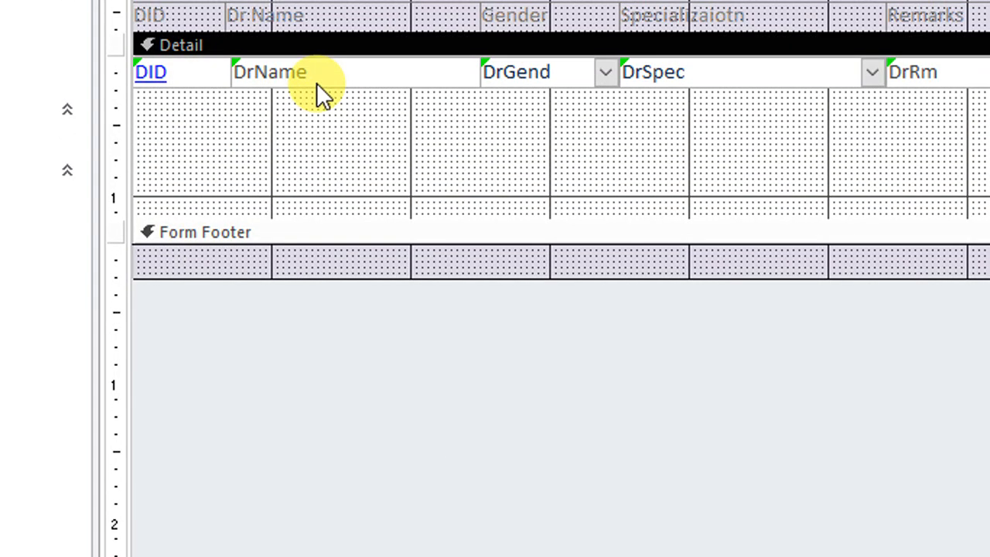
Set the control source of the DID text box in the Detail section to PID and rename the control PID
{"action": "left_click", "coordinate": [191, 133]}
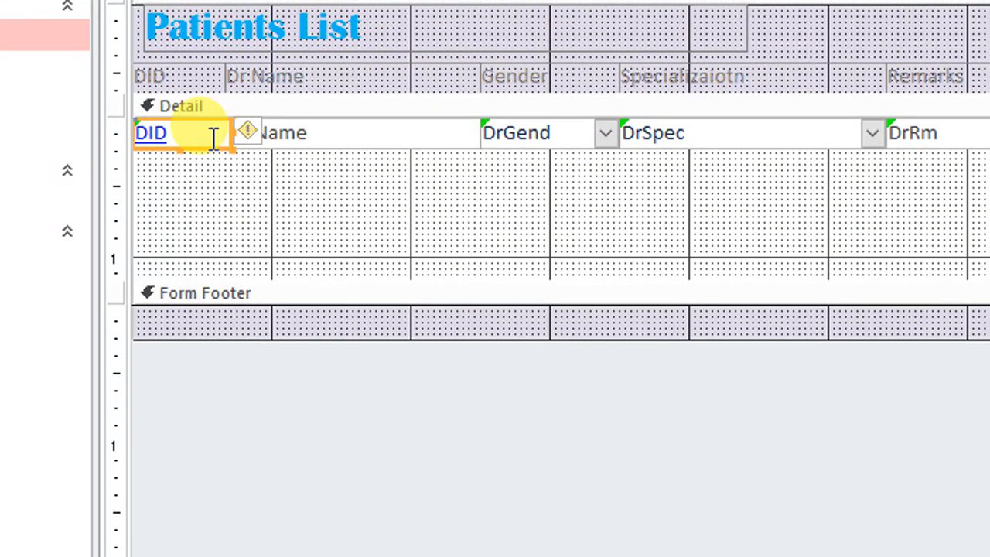
{"action": "right_click", "coordinate": [212, 138]}
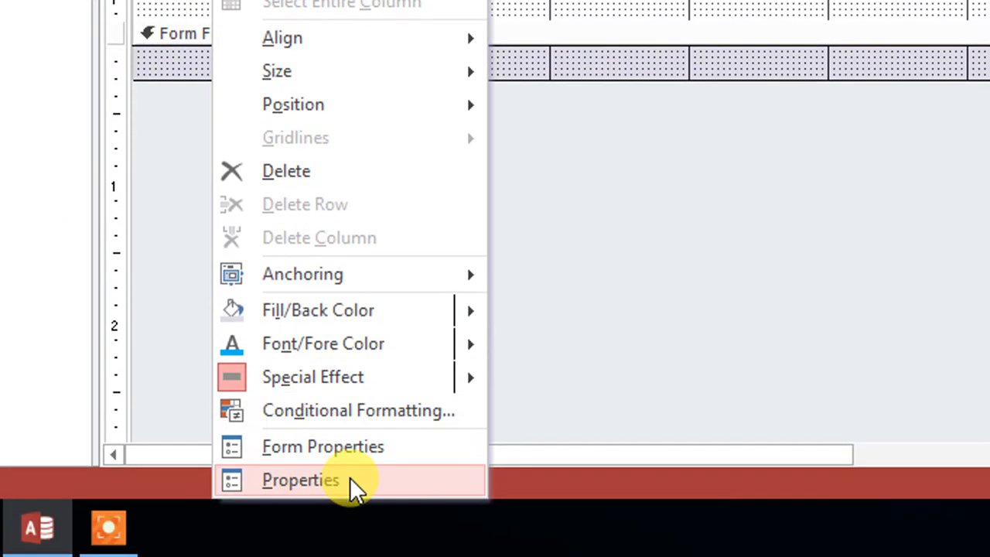
{"action": "left_click", "coordinate": [352, 485]}
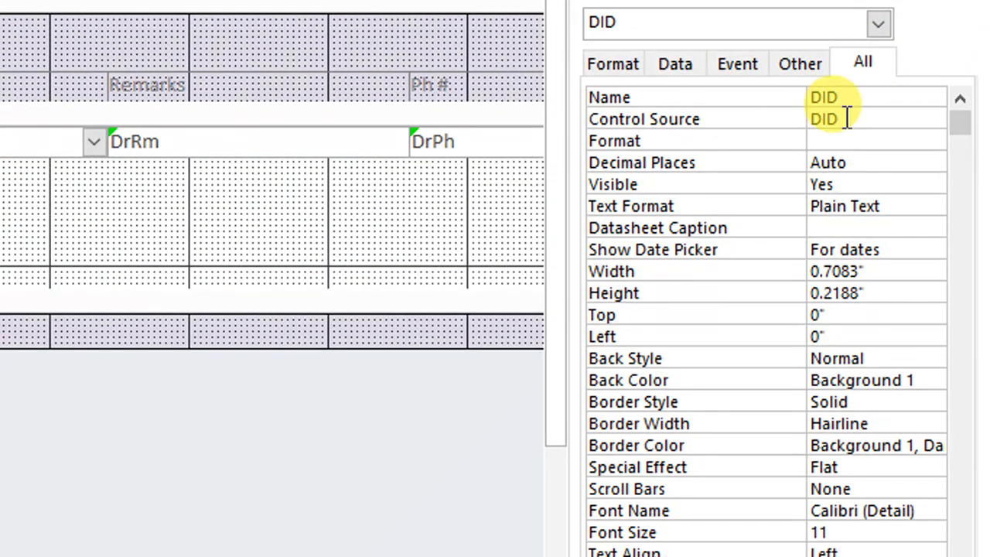
{"action": "left_click", "coordinate": [859, 118]}
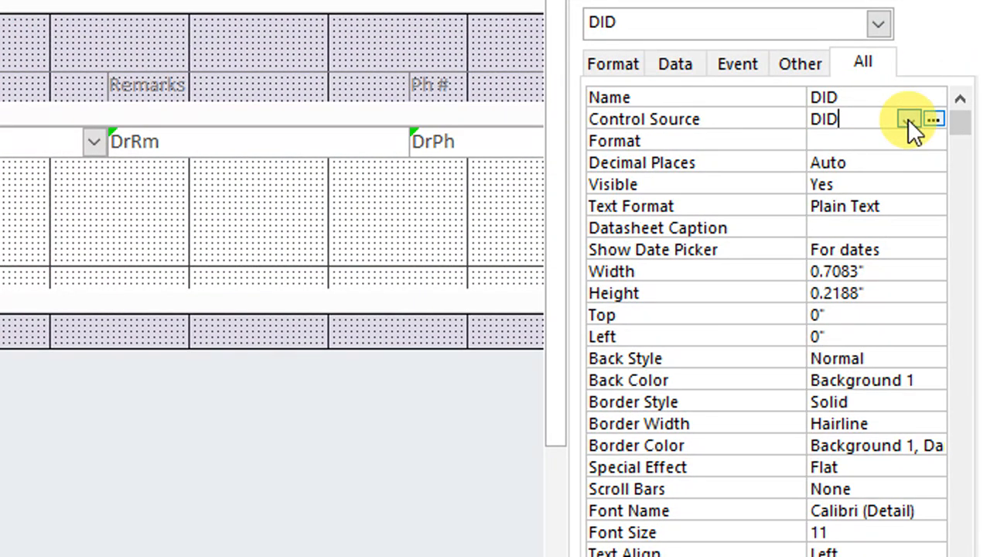
{"action": "left_click", "coordinate": [908, 120]}
{"action": "left_click", "coordinate": [859, 137]}
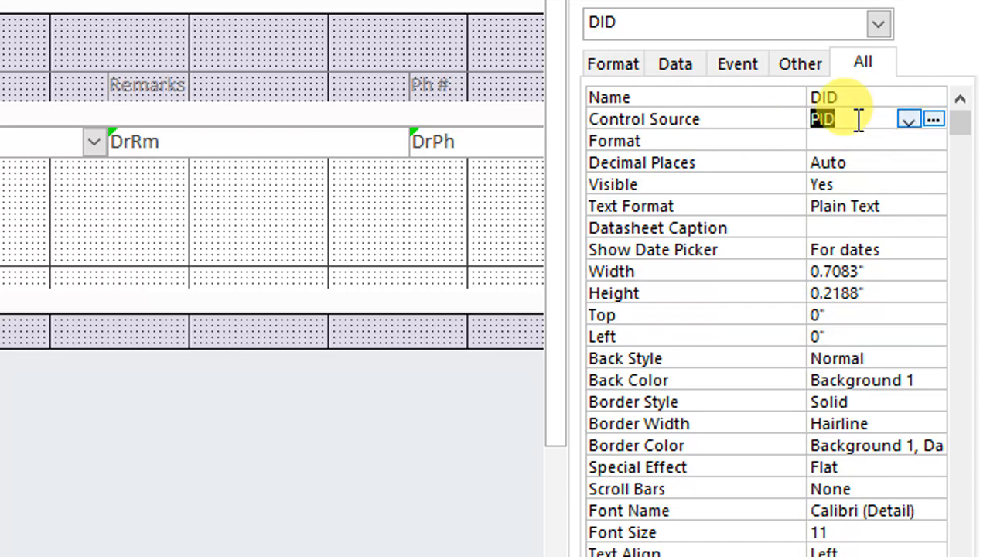
{"action": "left_click", "coordinate": [821, 96]}
{"action": "left_click", "coordinate": [759, 95]}
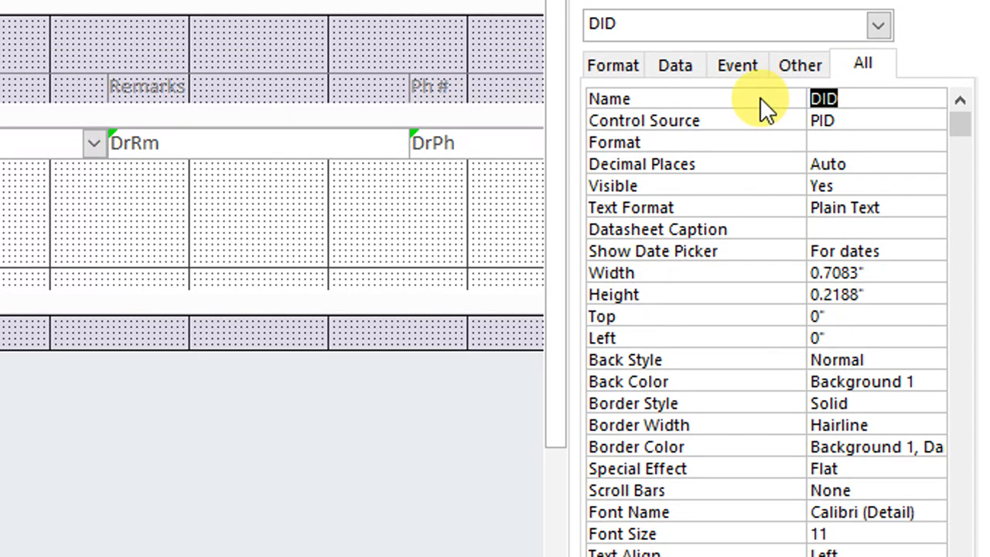
{"action": "type", "text": "PID"}
{"action": "left_click", "coordinate": [870, 162]}
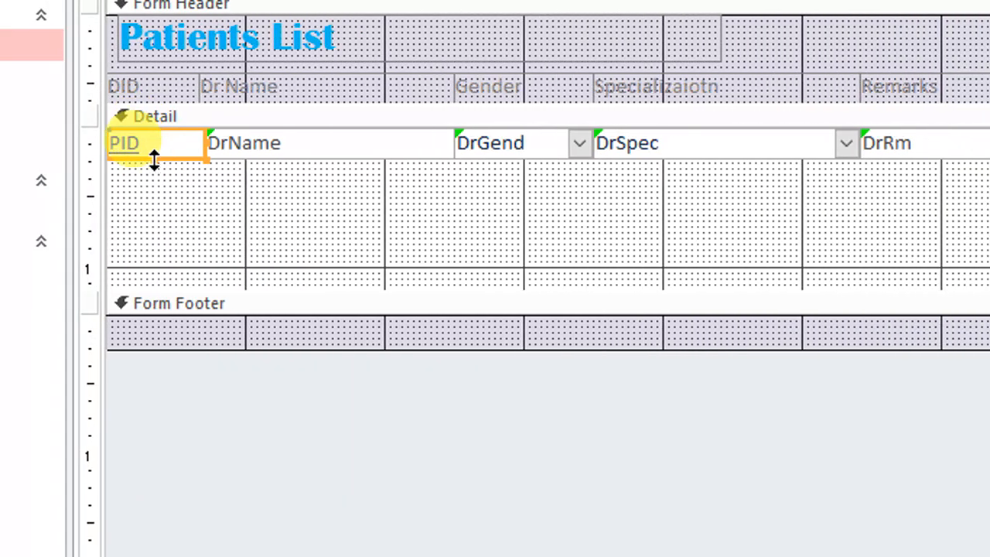
Set the control source of the DrName text box in the Detail section to PtName and rename the control PtName
{"action": "left_click", "coordinate": [334, 150]}
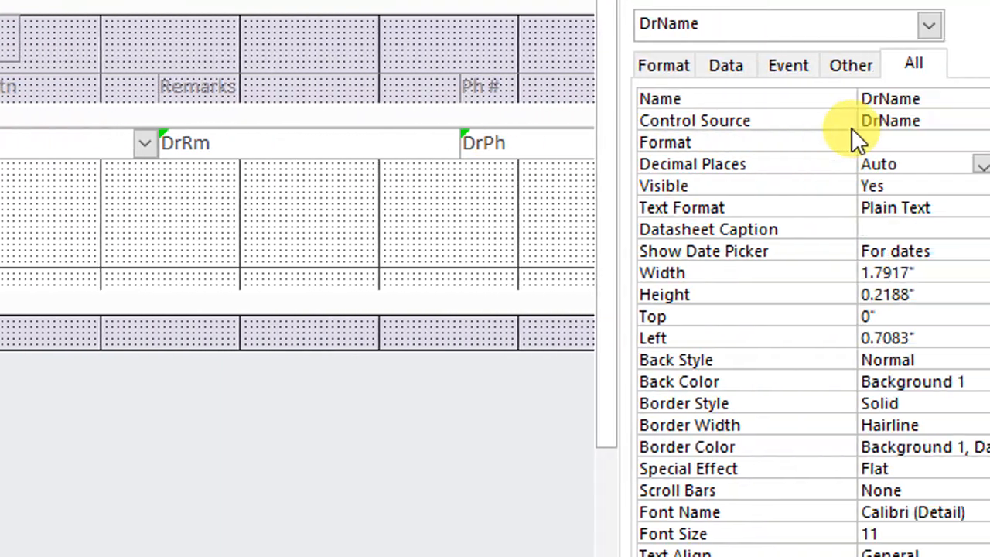
{"action": "left_click", "coordinate": [876, 121]}
{"action": "left_click", "coordinate": [907, 126]}
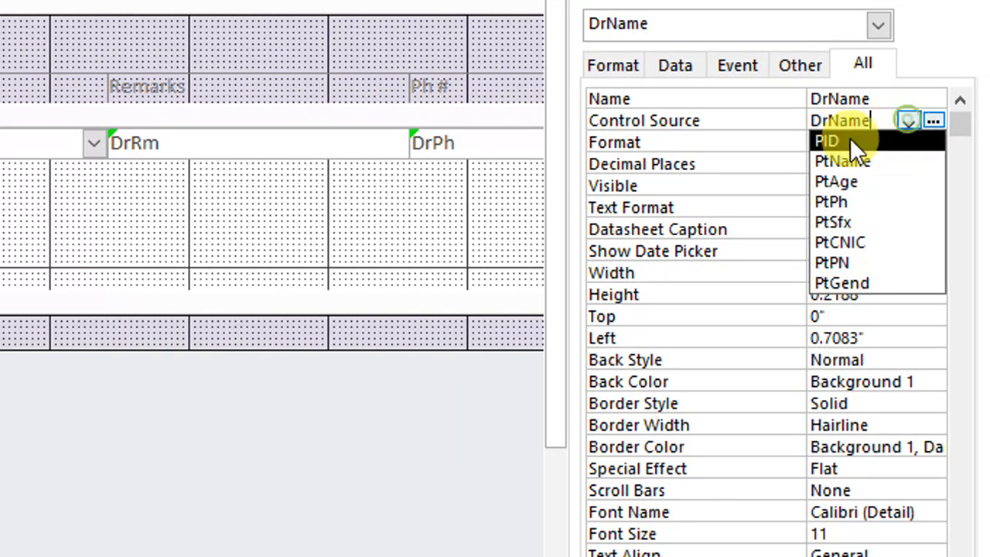
{"action": "left_click", "coordinate": [850, 161]}
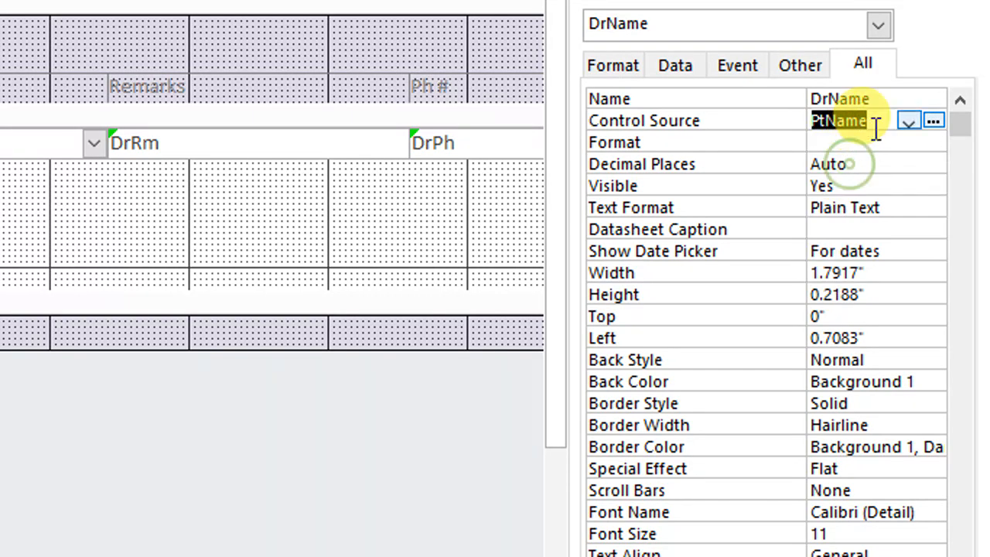
{"action": "left_click", "coordinate": [899, 95]}
{"action": "left_click", "coordinate": [714, 100]}
{"action": "type", "text": "PtName"}
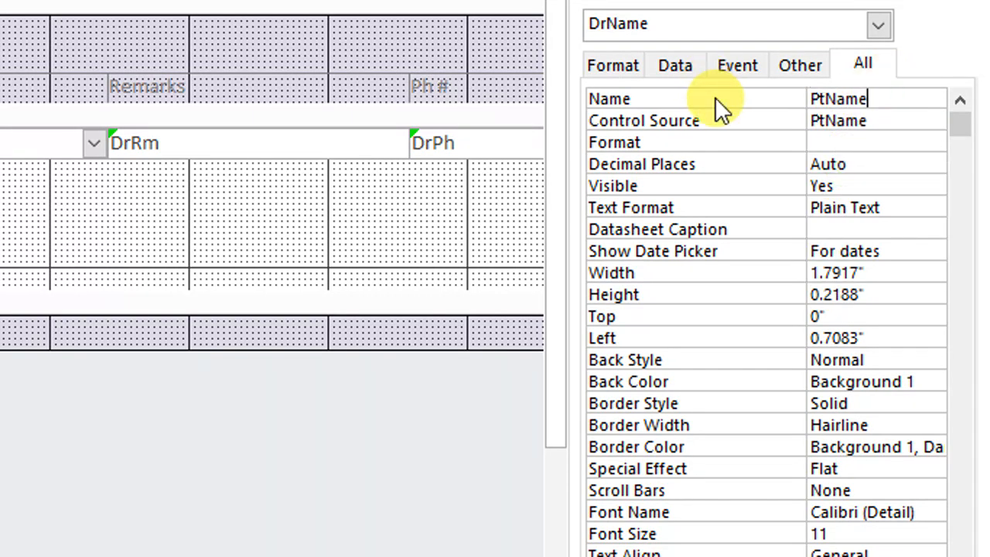
{"action": "left_click", "coordinate": [890, 161]}
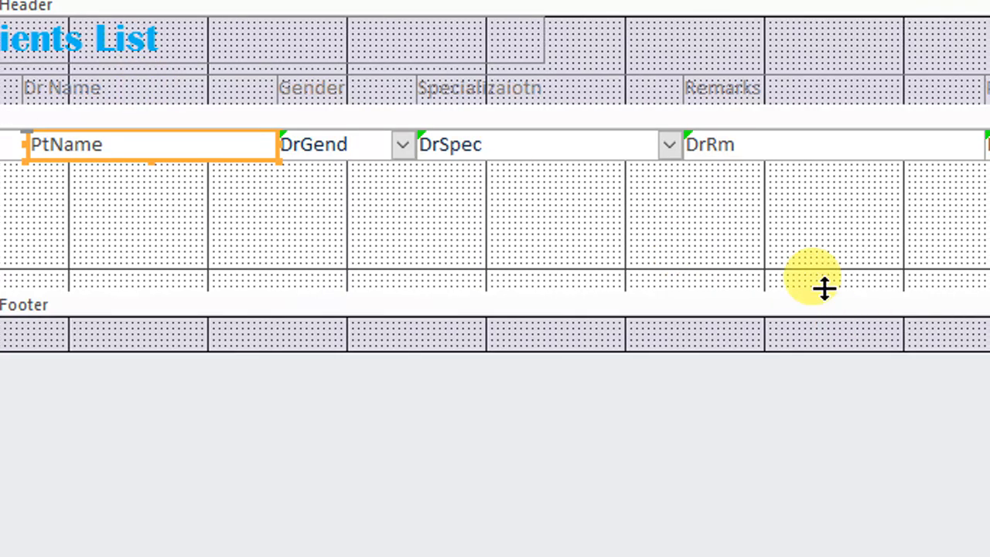
Set the control source of the DrGend combo box in the Detail section to PtGend and rename the control PtGend
{"action": "left_click", "coordinate": [390, 147]}
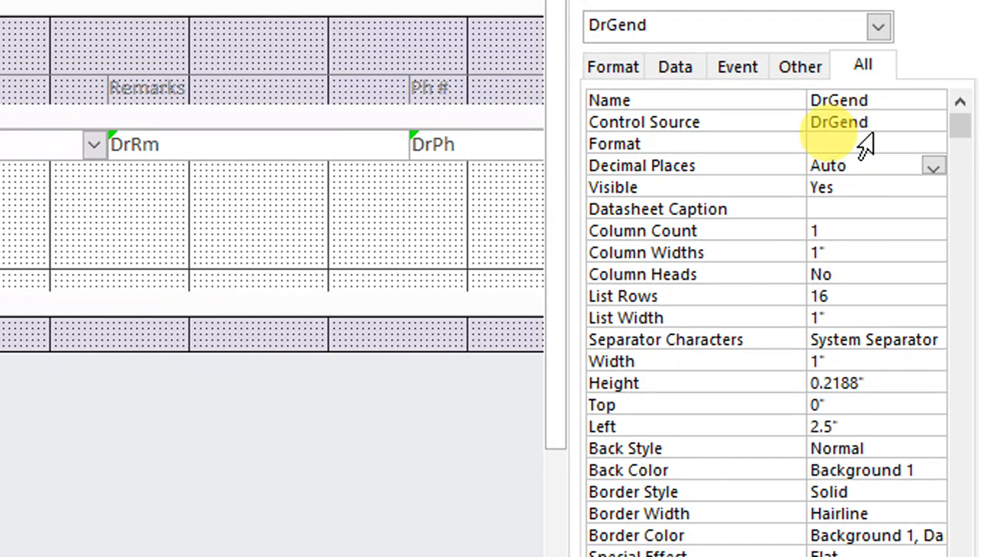
{"action": "left_click", "coordinate": [897, 124]}
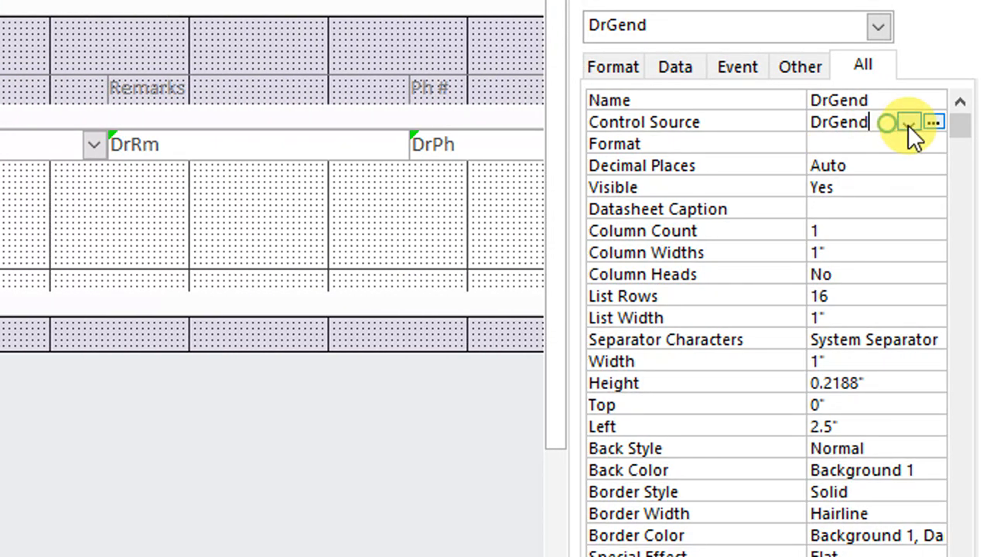
{"action": "left_click", "coordinate": [908, 123]}
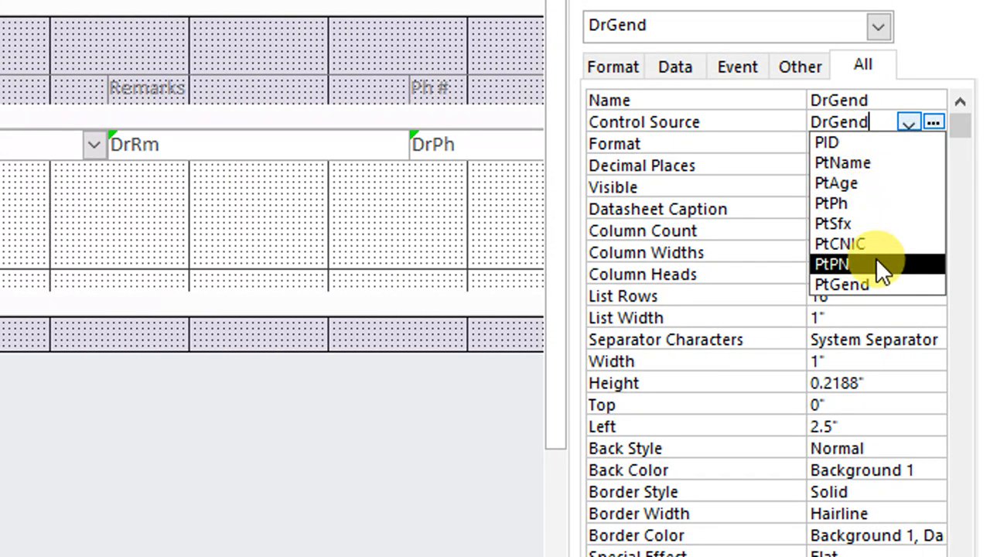
{"action": "left_click", "coordinate": [869, 284]}
{"action": "key", "text": "ctrl+c"}
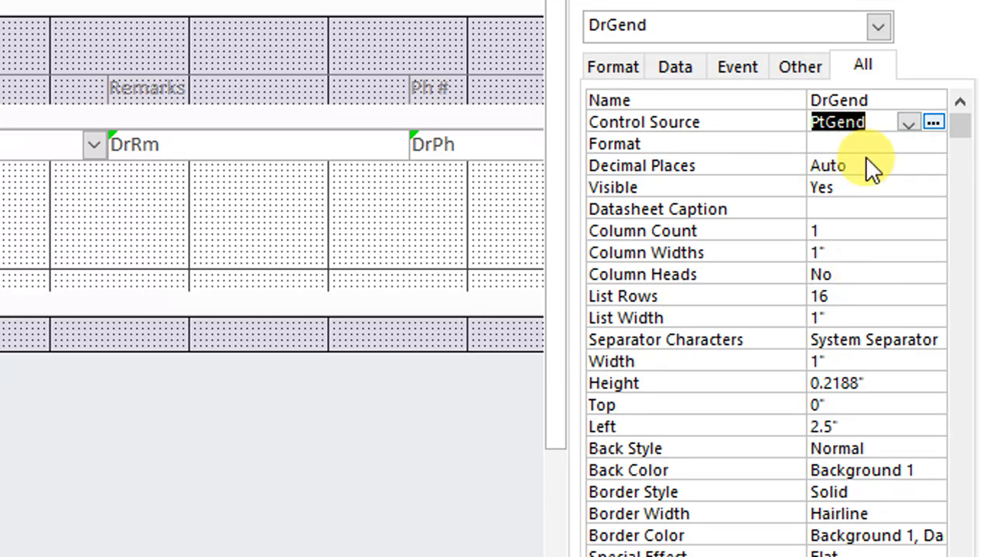
{"action": "left_click", "coordinate": [886, 95]}
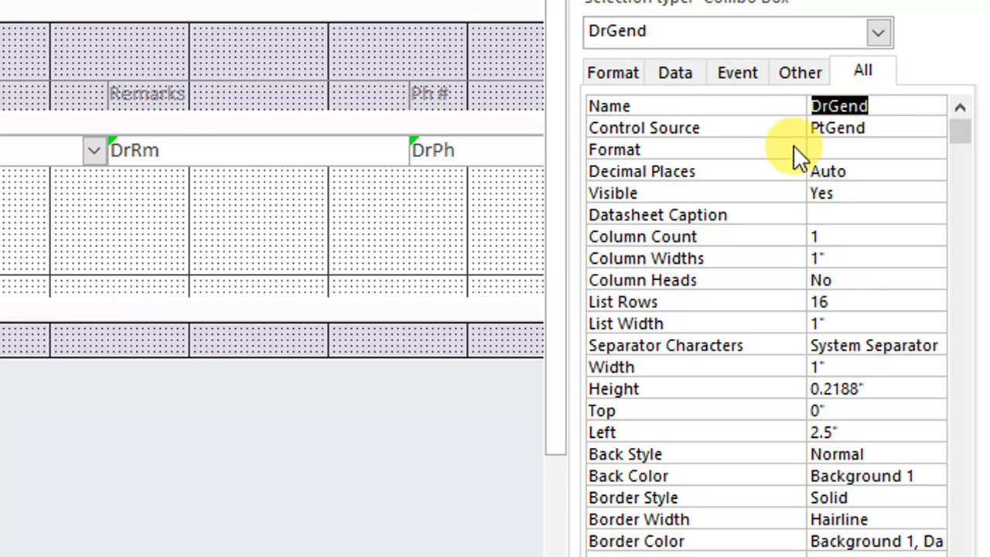
{"action": "key", "text": "ctrl+v"}
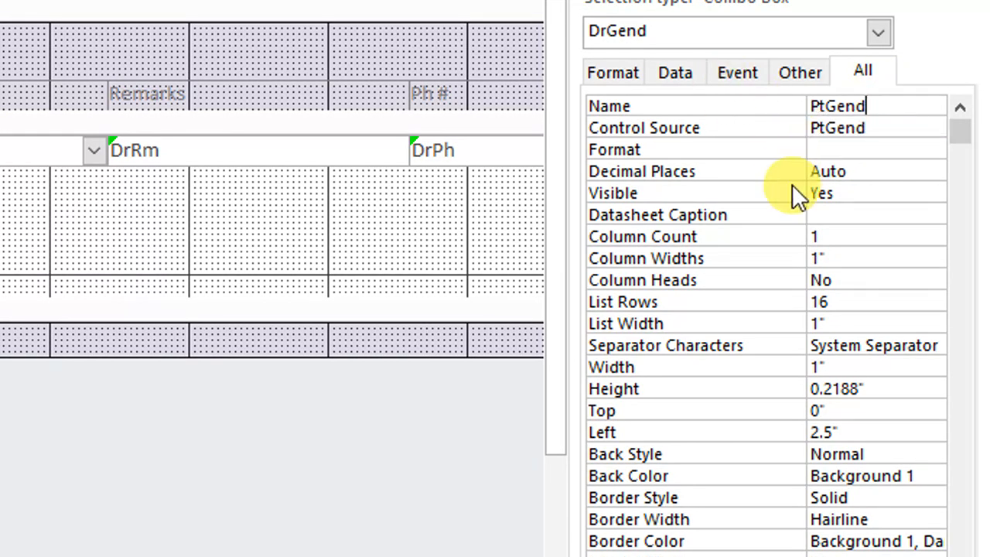
Set the control source of the DrSpec combo box in the Detail section to PtAge and rename the control PtAge
{"action": "left_click", "coordinate": [168, 158]}
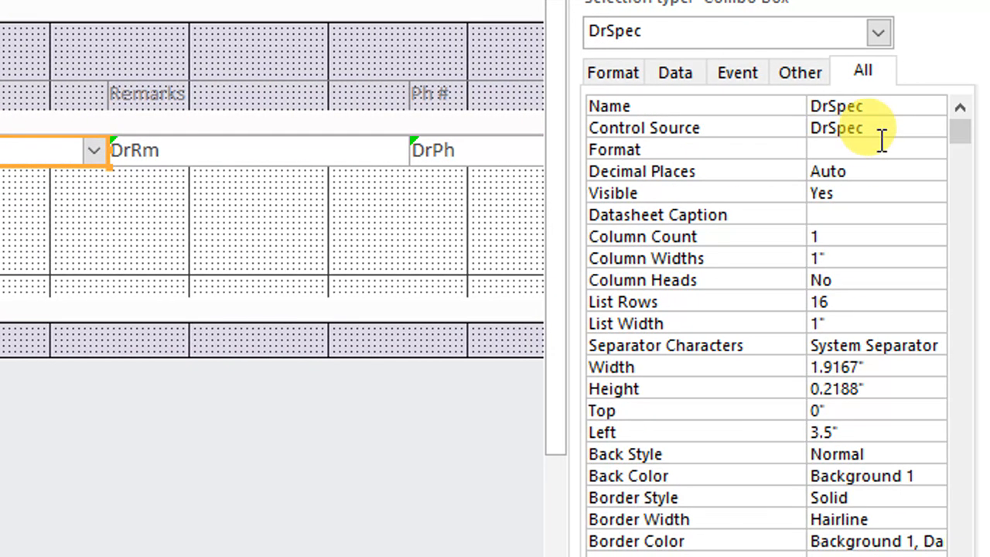
{"action": "left_click", "coordinate": [889, 128]}
{"action": "left_click", "coordinate": [911, 129]}
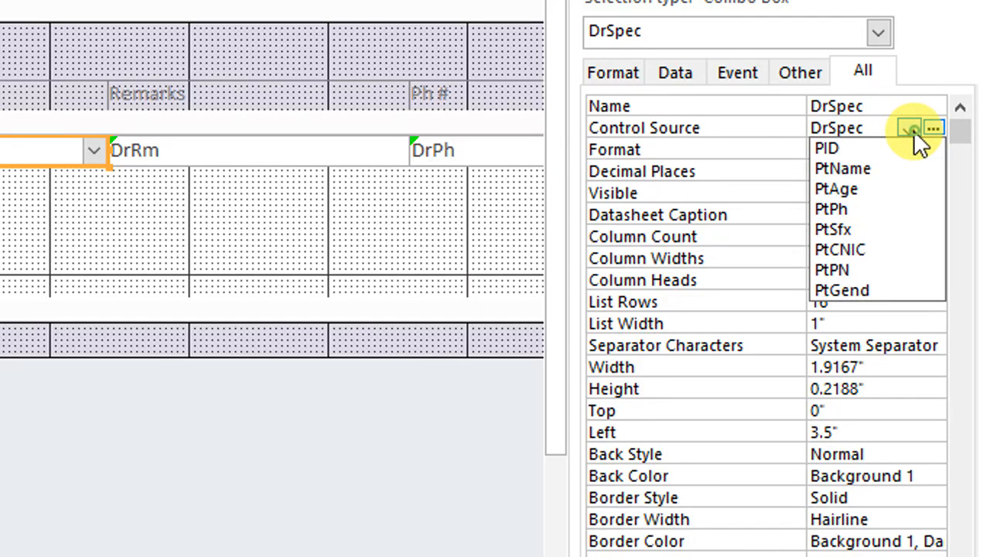
{"action": "left_click", "coordinate": [877, 187]}
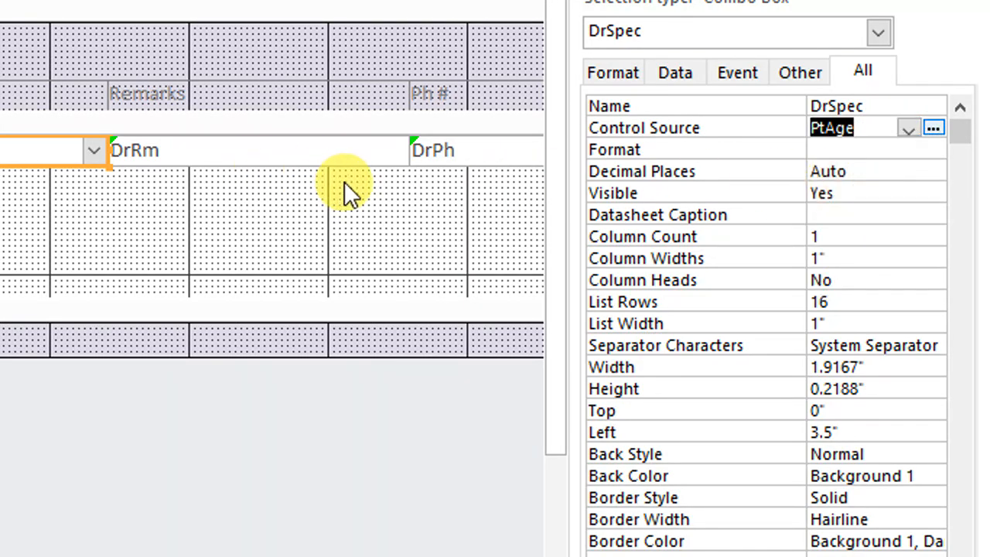
{"action": "double_click", "coordinate": [895, 105]}
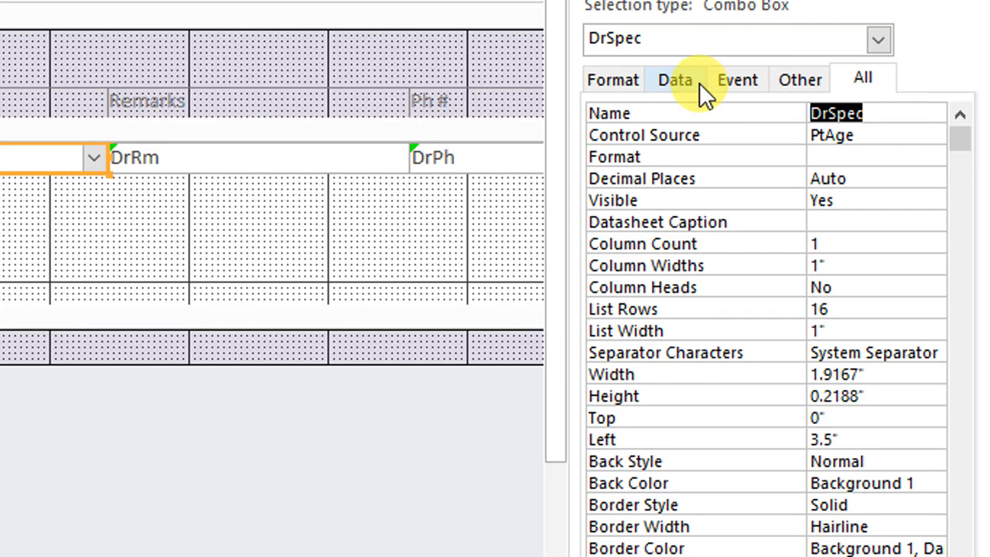
{"action": "type", "text": "PtAge"}
{"action": "left_click", "coordinate": [876, 198]}
Set the control source of the DrRm text box in the Detail section to PtPh and rename the control PtPh
{"action": "left_click", "coordinate": [307, 163]}
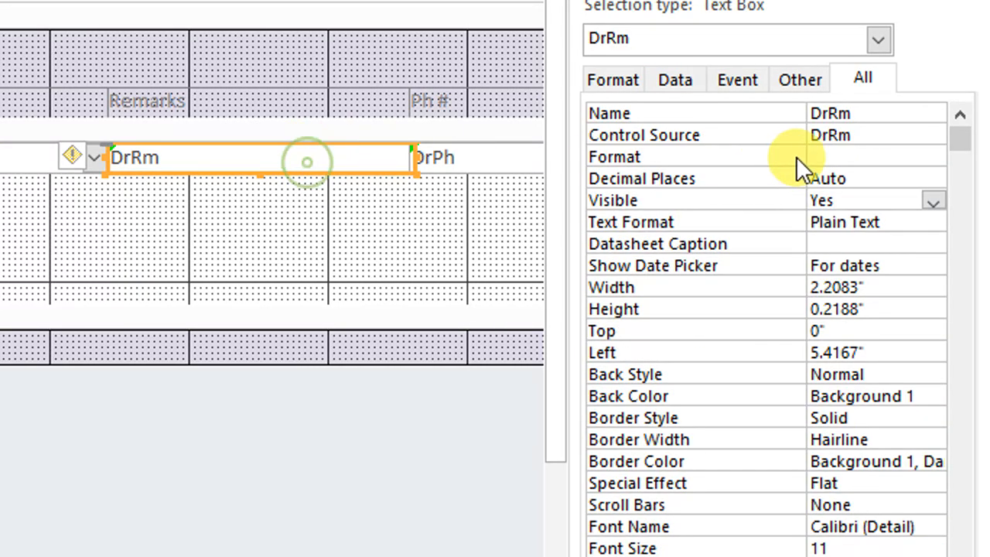
{"action": "left_click", "coordinate": [911, 135]}
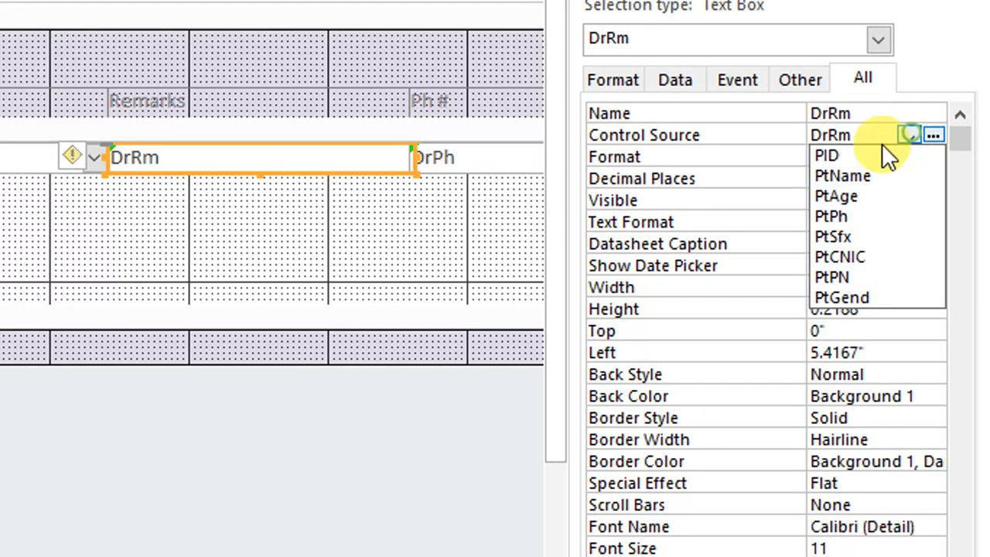
{"action": "left_click", "coordinate": [864, 215]}
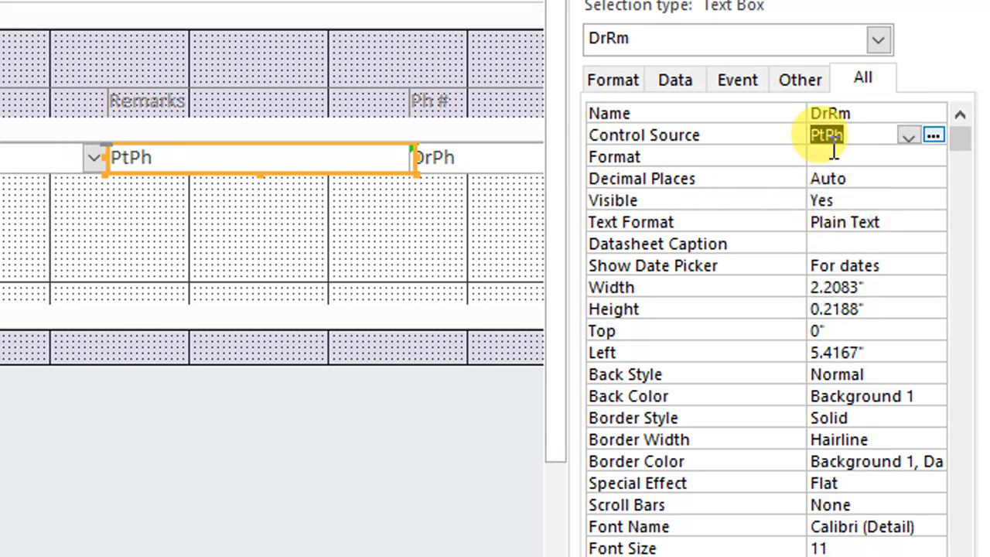
{"action": "left_click_drag", "start_coordinate": [865, 111], "coordinate": [691, 109]}
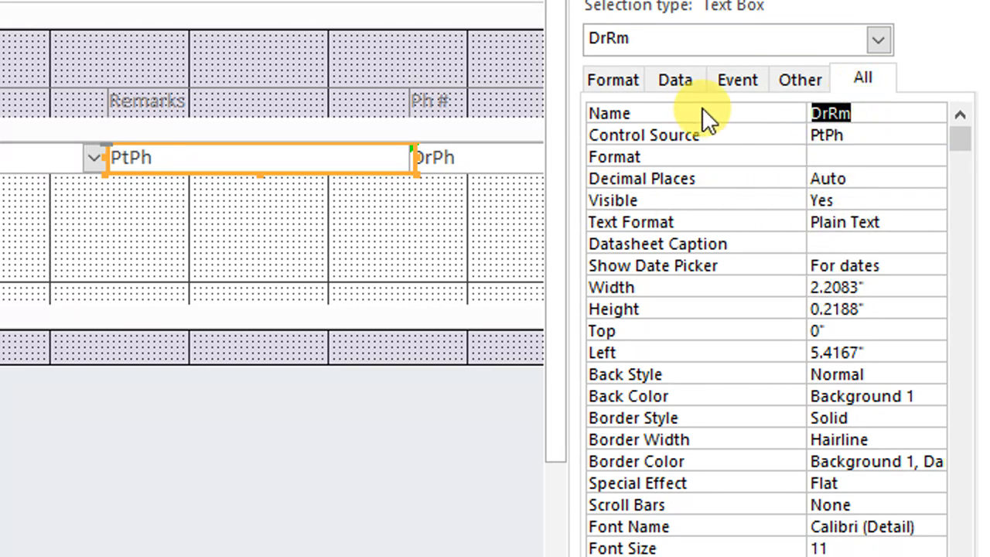
{"action": "type", "text": "PtPh"}
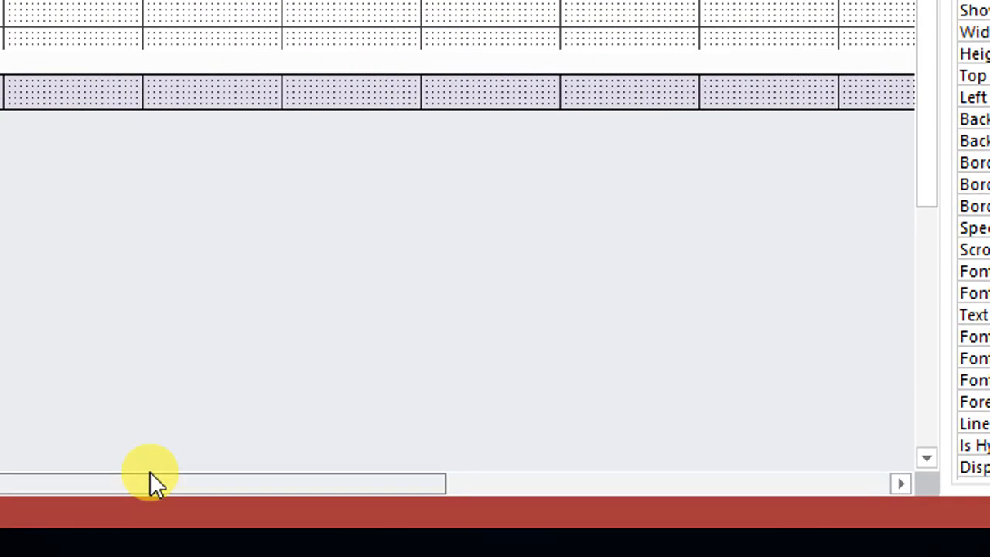
Set the control source of the DrPh text box in the Detail section to PtCNIC
{"action": "left_click_drag", "start_coordinate": [150, 473], "coordinate": [426, 455]}
{"action": "left_click", "coordinate": [574, 110]}
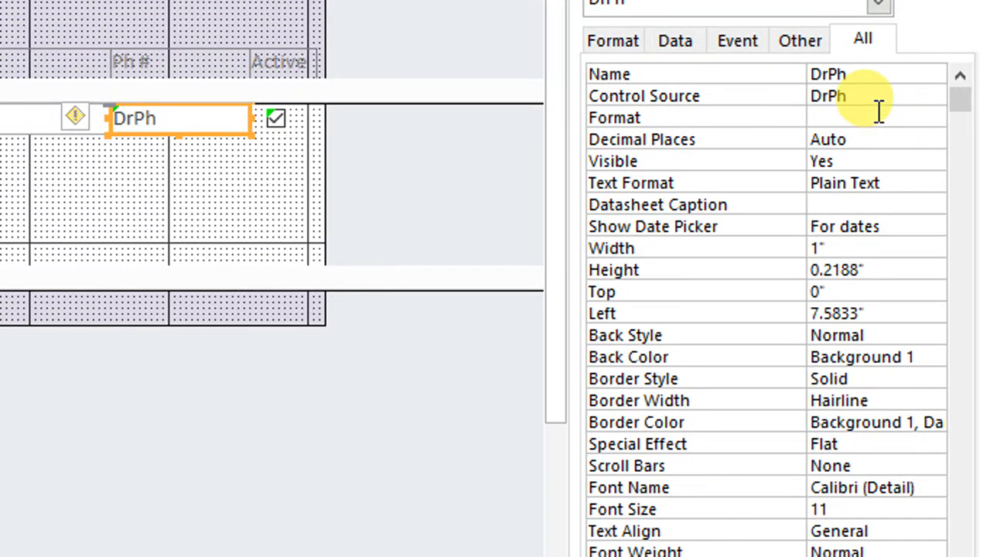
{"action": "left_click", "coordinate": [886, 94]}
{"action": "left_click", "coordinate": [906, 96]}
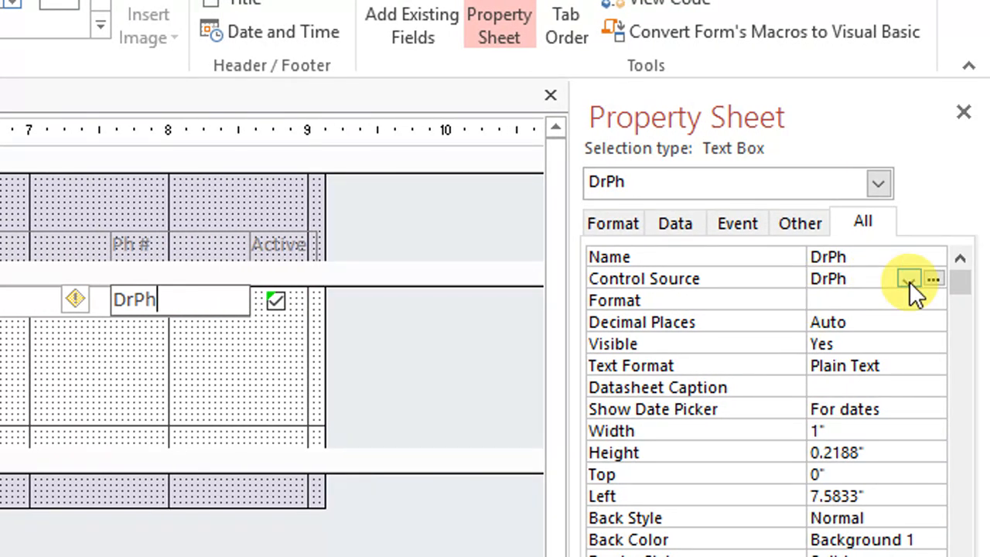
{"action": "left_click", "coordinate": [908, 279]}
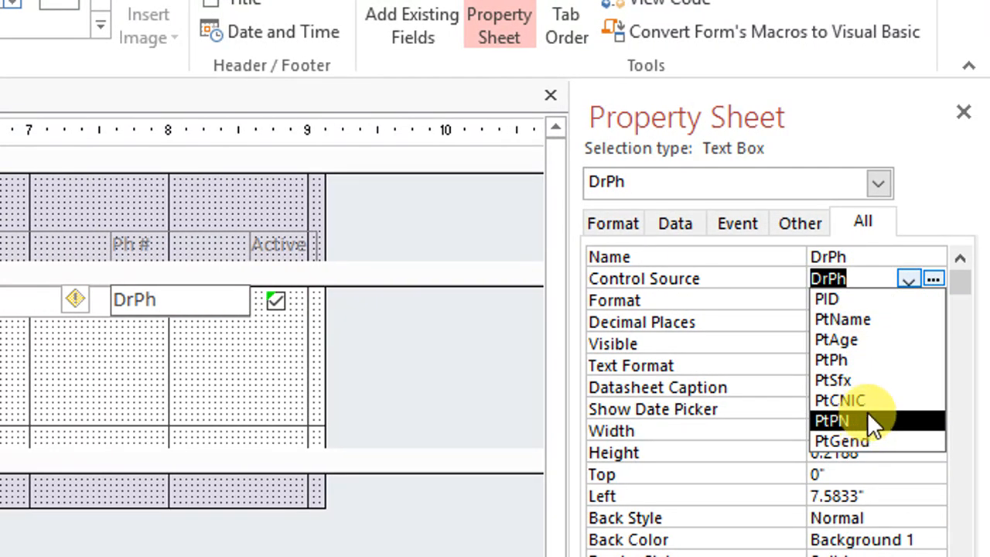
{"action": "left_click", "coordinate": [872, 400]}
Delete the Active check box from the Detail section together with its label in the form header
{"action": "left_click", "coordinate": [267, 368]}
{"action": "left_click_drag", "start_coordinate": [261, 310], "coordinate": [297, 236]}
{"action": "key", "text": "Delete"}
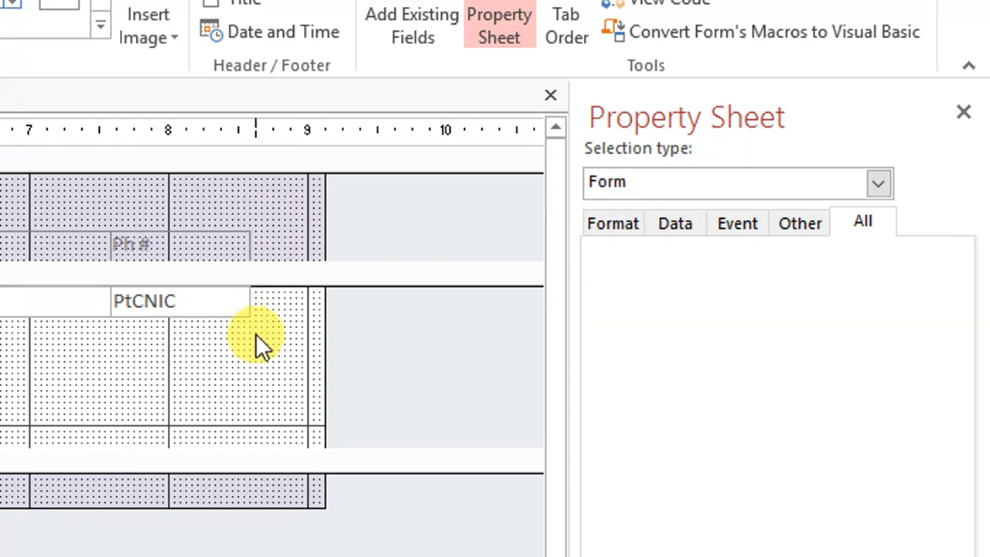
{"action": "left_click_drag", "start_coordinate": [255, 333], "coordinate": [311, 238]}
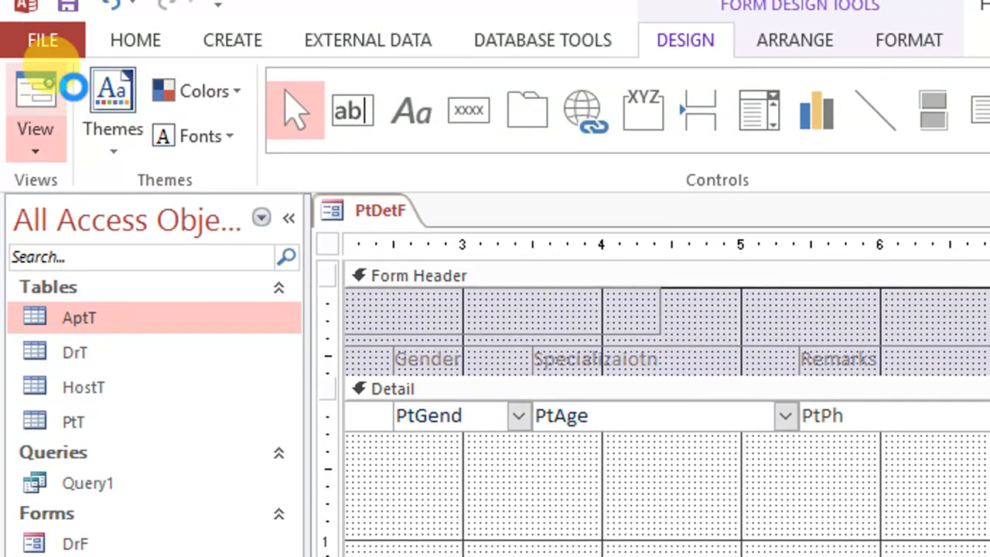
Preview the patients list in Form View and return to Design View
{"action": "left_click", "coordinate": [35, 62]}
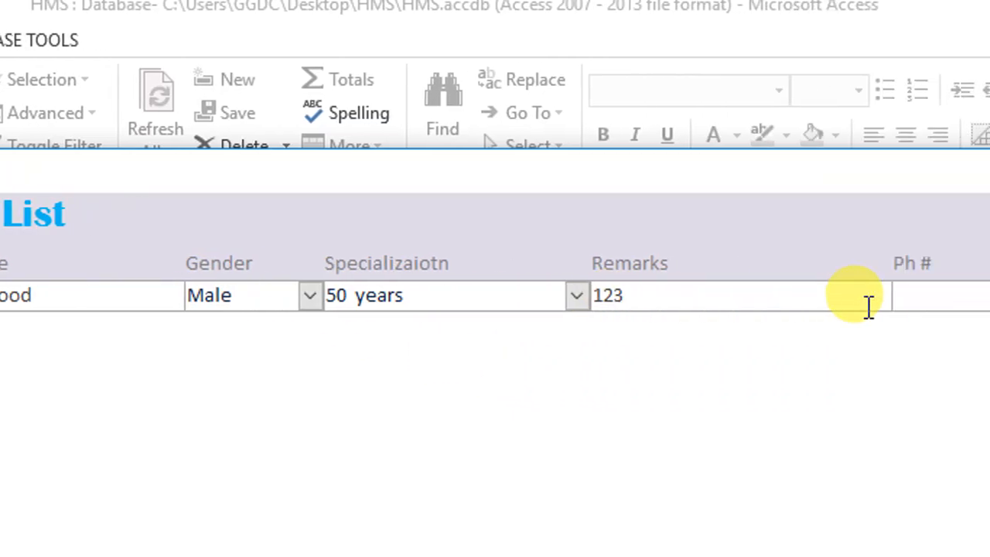
{"action": "right_click", "coordinate": [458, 227]}
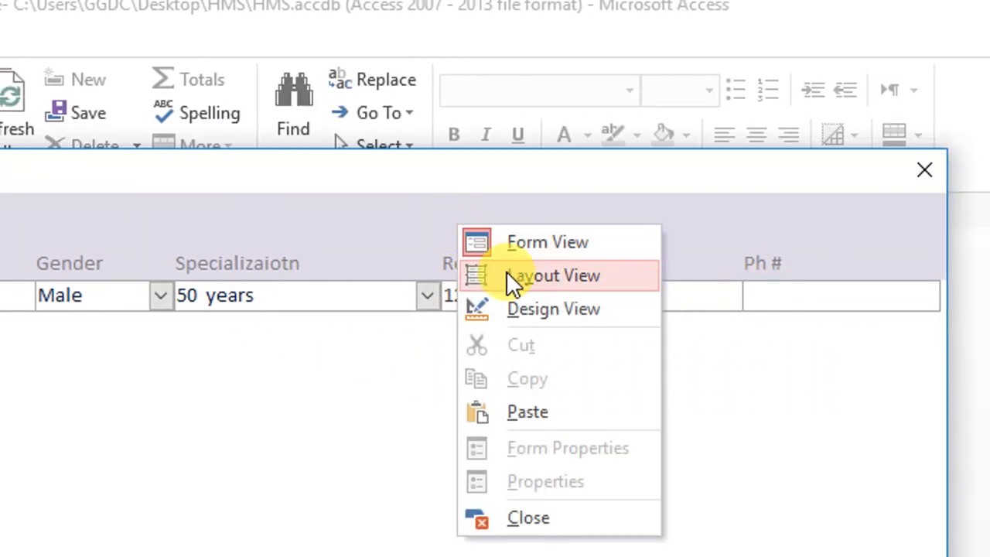
{"action": "left_click", "coordinate": [515, 308]}
Change the caption of the Specializaiotn label in the form header to Age
{"action": "left_click", "coordinate": [331, 441]}
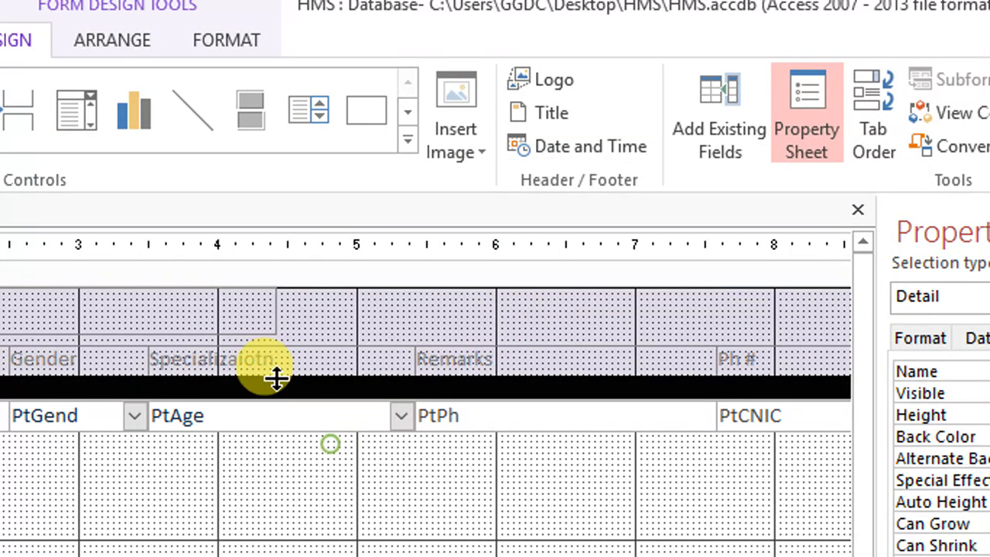
{"action": "left_click", "coordinate": [279, 358]}
{"action": "left_click", "coordinate": [300, 360]}
{"action": "left_click_drag", "start_coordinate": [299, 359], "coordinate": [85, 323]}
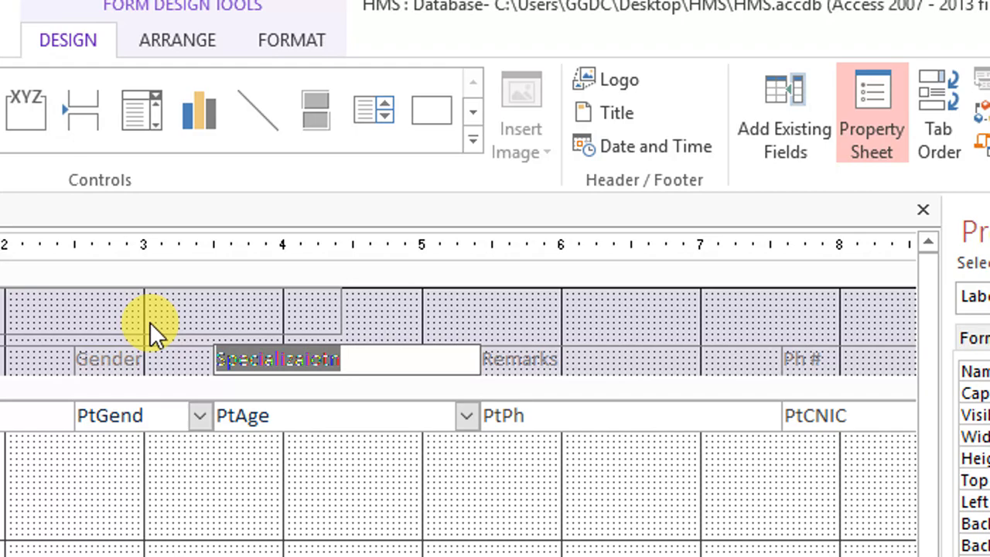
{"action": "type", "text": "Age"}
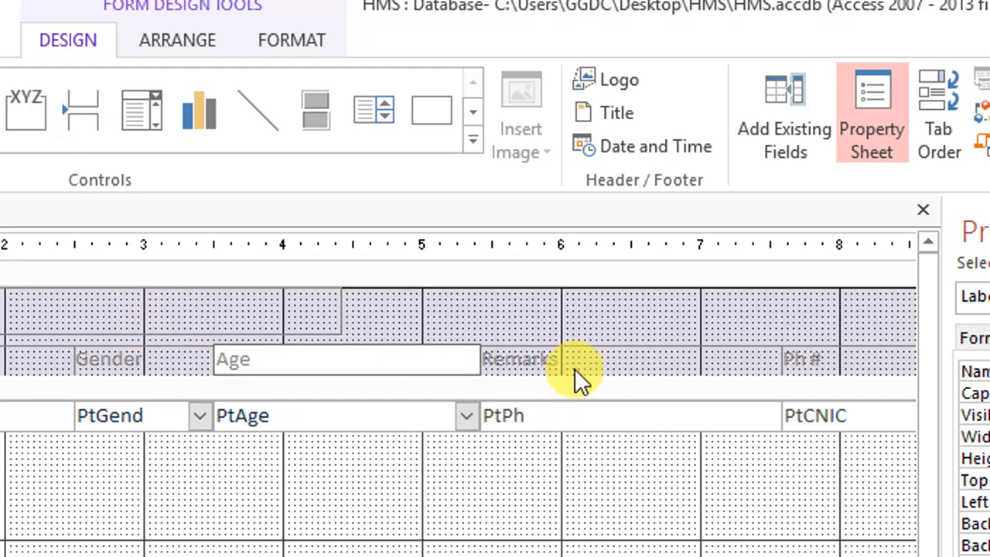
Change the caption of the Remarks label in the form header to Phone
{"action": "left_click", "coordinate": [575, 368]}
{"action": "left_click_drag", "start_coordinate": [574, 368], "coordinate": [368, 349]}
{"action": "type", "text": "P"}
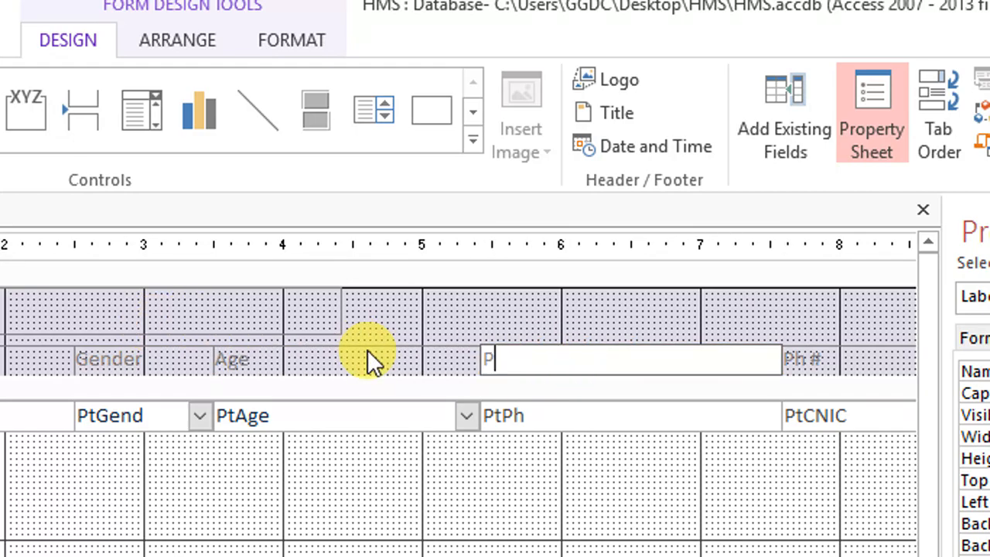
{"action": "type", "text": "hone"}
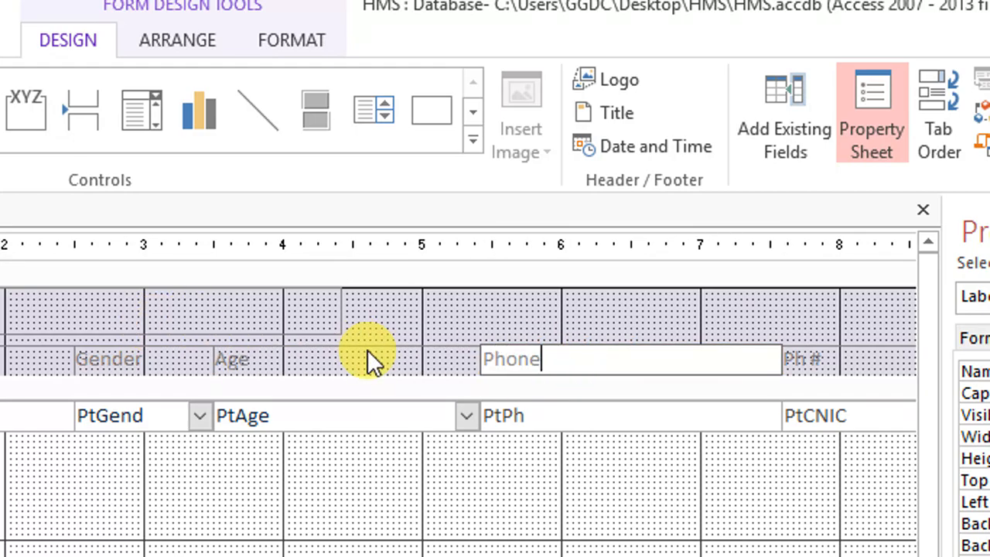
Shorten the caption of the Dr Name label in the form header to Name
{"action": "left_click", "coordinate": [178, 359]}
{"action": "left_click", "coordinate": [23, 368]}
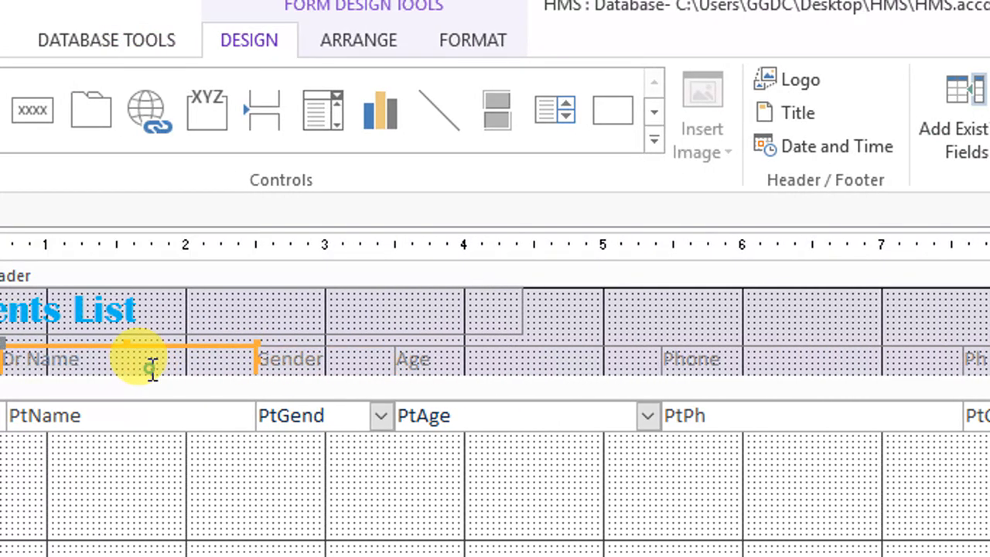
{"action": "left_click", "coordinate": [152, 368]}
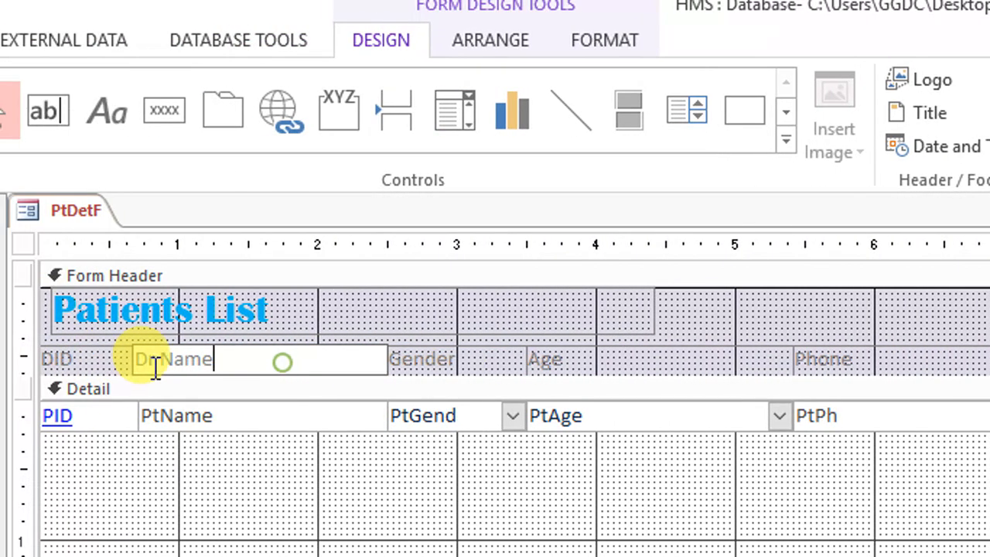
{"action": "double_click", "coordinate": [16, 360]}
{"action": "key", "text": "BackSpace"}
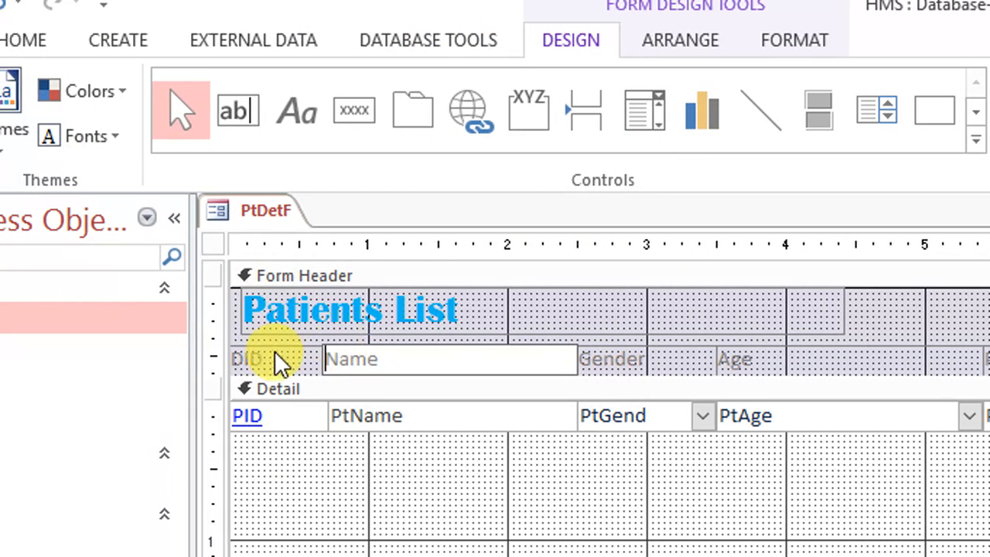
Change the caption of the DID label in the form header to PID
{"action": "left_click", "coordinate": [251, 358]}
{"action": "left_click", "coordinate": [240, 358]}
{"action": "key", "text": "BackSpace"}
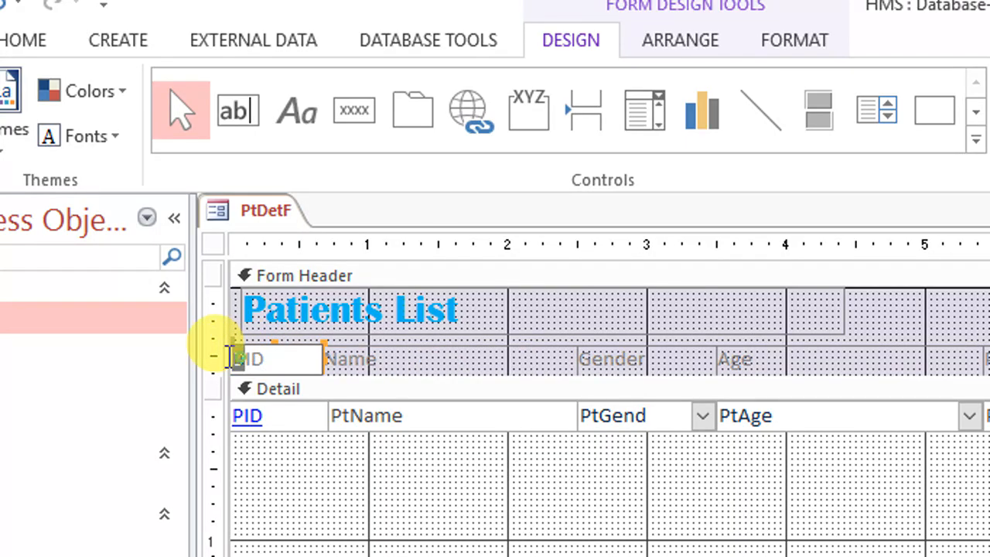
{"action": "type", "text": "P"}
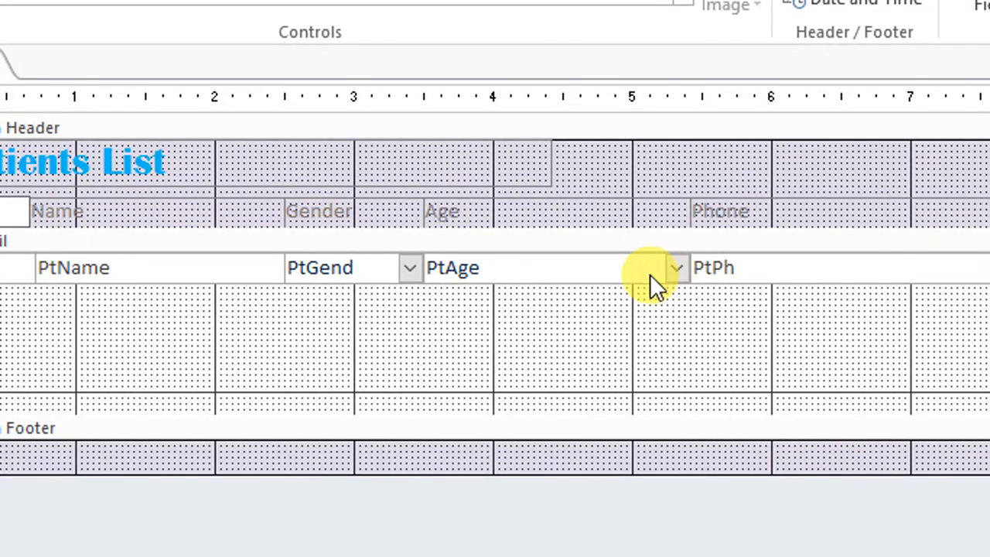
Change the PtAge combo box in the Detail section to a text box
{"action": "left_click", "coordinate": [648, 271]}
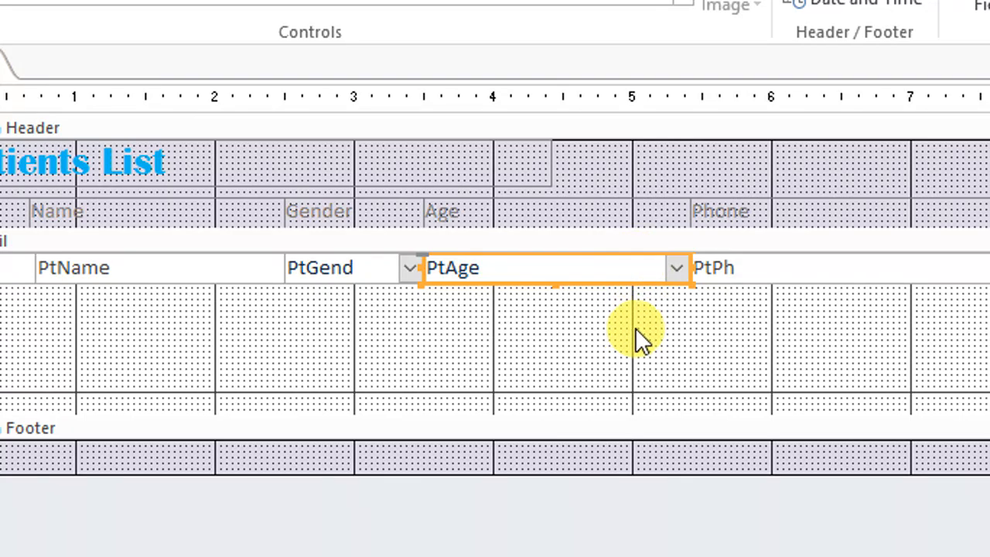
{"action": "right_click", "coordinate": [658, 269]}
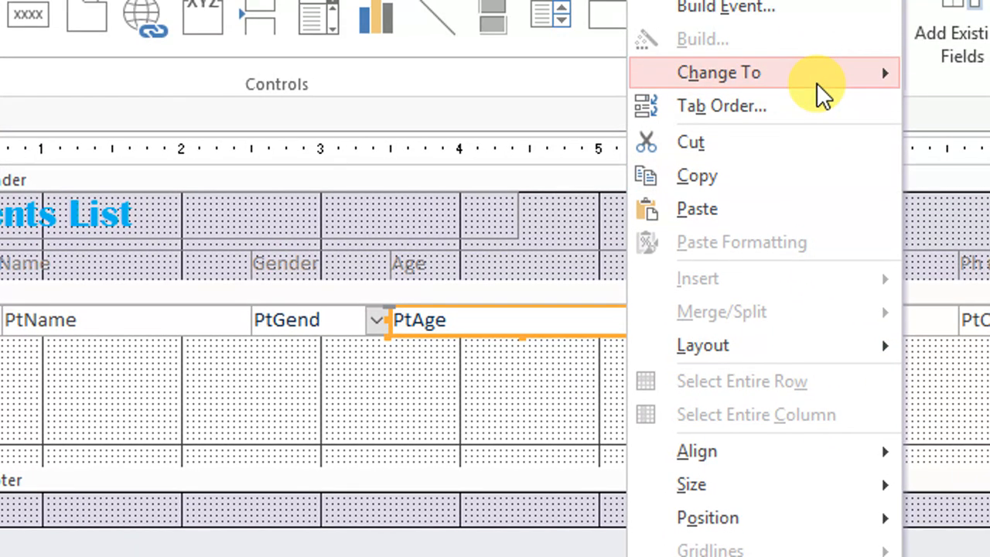
{"action": "mouse_move", "coordinate": [835, 93]}
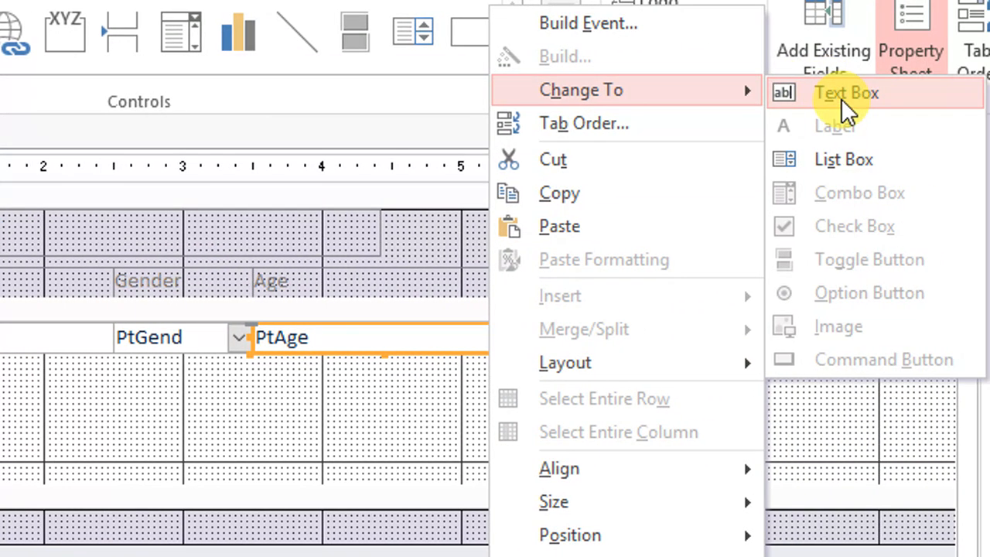
{"action": "left_click", "coordinate": [977, 80]}
{"action": "left_click", "coordinate": [541, 397]}
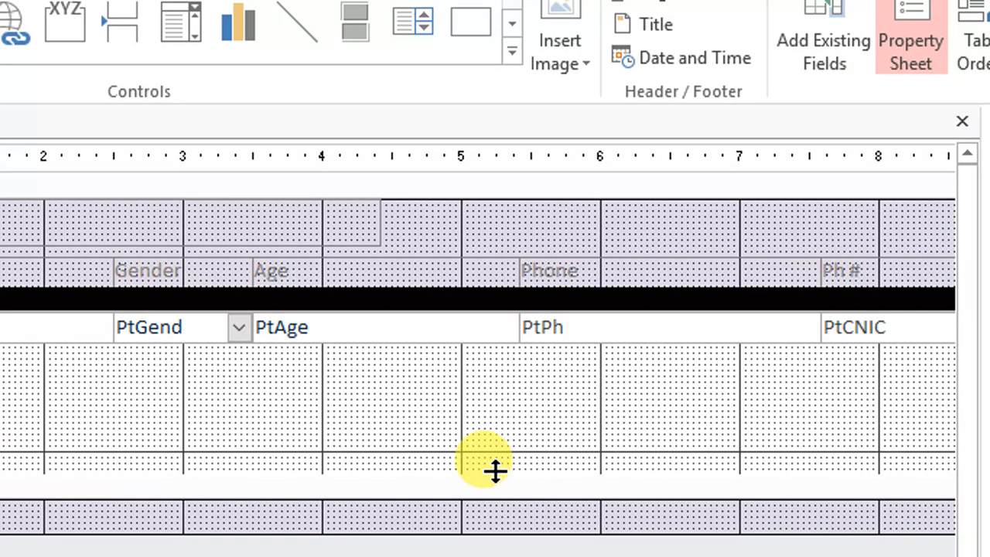
Shorten the Detail section and narrow the Phone header label together with the PtPh text box
{"action": "left_click_drag", "start_coordinate": [495, 478], "coordinate": [503, 427]}
{"action": "left_click", "coordinate": [687, 257]}
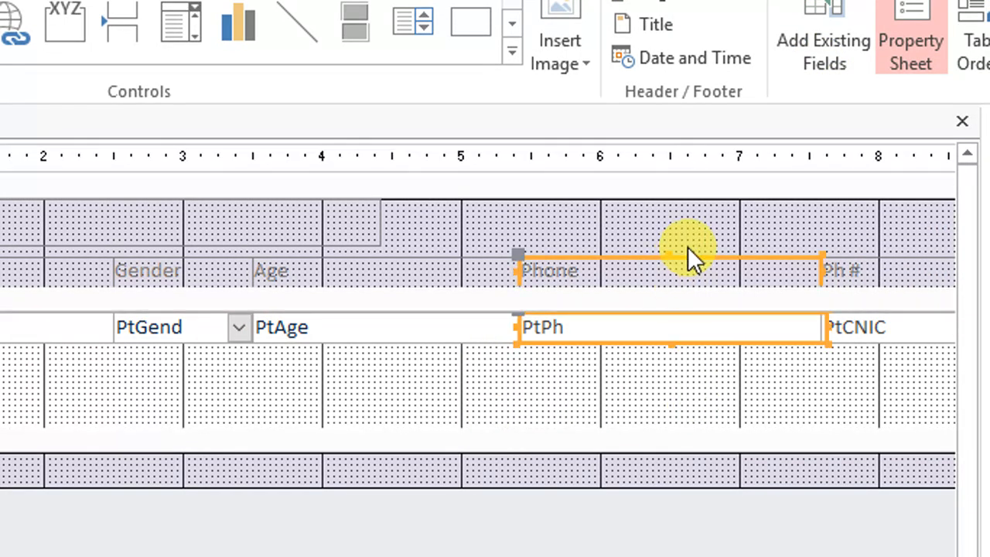
{"action": "left_click_drag", "start_coordinate": [801, 270], "coordinate": [689, 271]}
{"action": "left_click", "coordinate": [963, 138]}
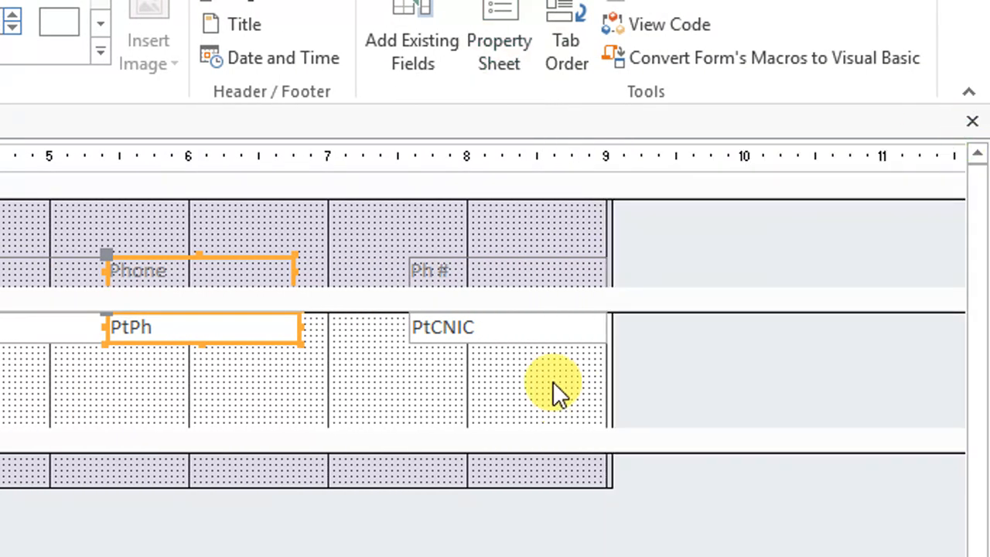
Move the Ph # label and PtCNIC text box against the Phone column, and widen the Phone label to meet its neighbour
{"action": "left_click_drag", "start_coordinate": [549, 379], "coordinate": [399, 270]}
{"action": "left_click", "coordinate": [243, 246]}
{"action": "left_click", "coordinate": [256, 272]}
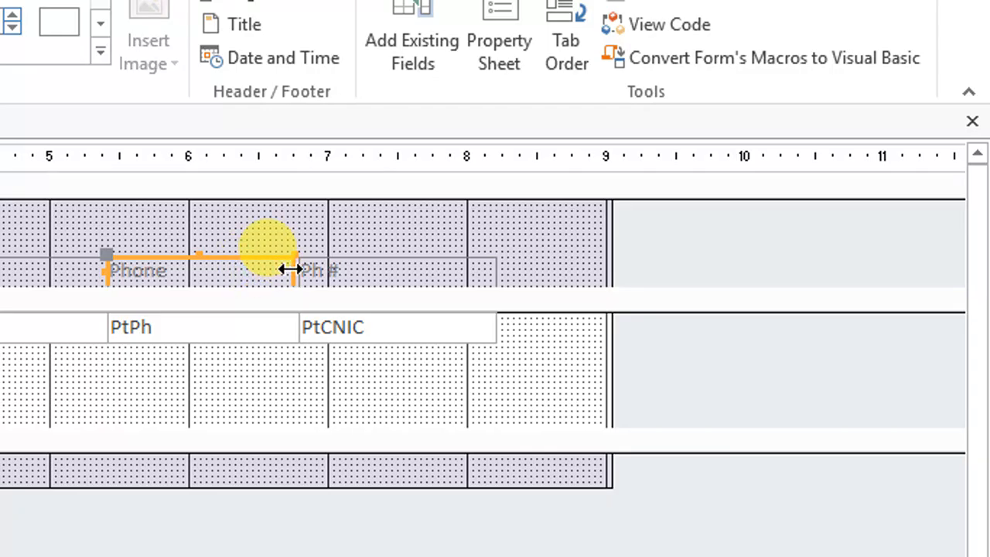
{"action": "left_click_drag", "start_coordinate": [289, 271], "coordinate": [298, 271]}
Reduce the form width to the edge of the PtCNIC column and the Detail section to the height of its text boxes
{"action": "left_click_drag", "start_coordinate": [612, 247], "coordinate": [501, 254]}
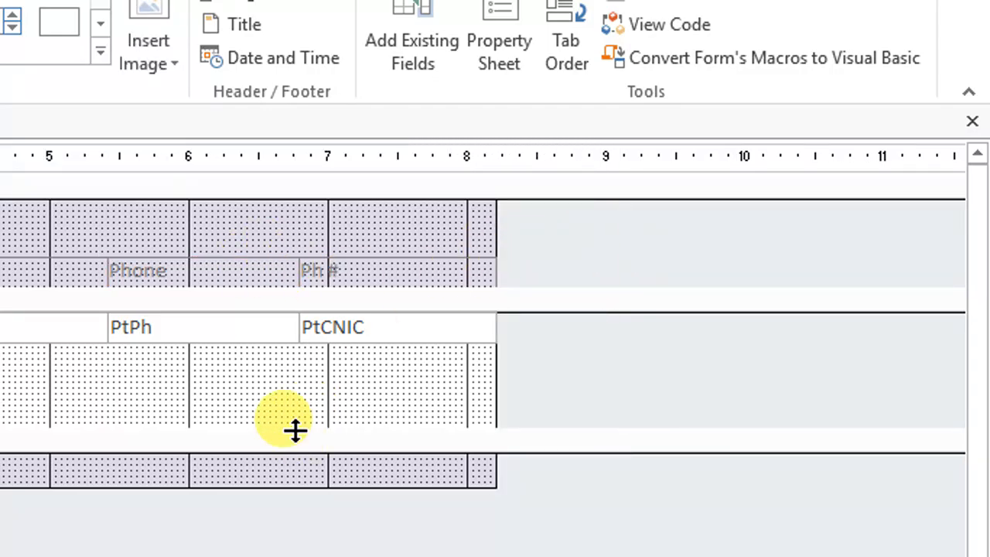
{"action": "left_click_drag", "start_coordinate": [294, 428], "coordinate": [284, 335]}
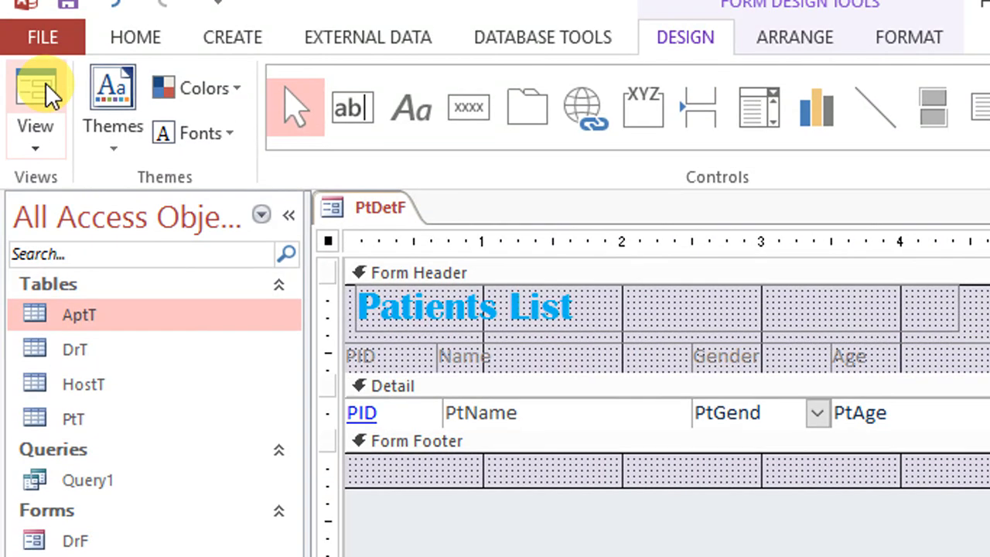
Test the PID link of the first patient in Form view and cancel the parameter prompt
{"action": "left_click", "coordinate": [40, 88]}
{"action": "left_click_drag", "start_coordinate": [864, 256], "coordinate": [873, 157]}
{"action": "left_click", "coordinate": [219, 277]}
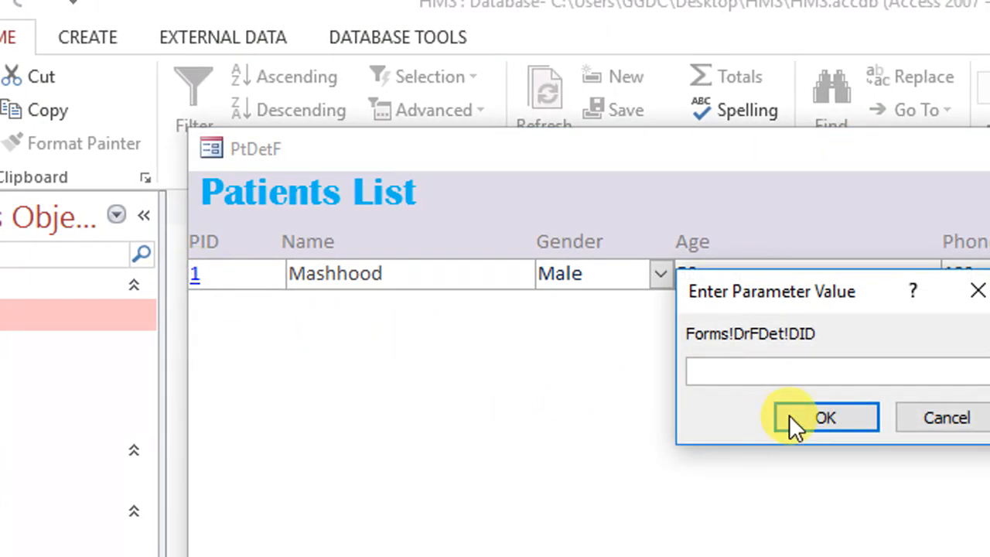
{"action": "left_click", "coordinate": [914, 420]}
Remove the embedded macro from the On Click event of the PID text box in Design view
{"action": "right_click", "coordinate": [542, 406]}
{"action": "left_click", "coordinate": [657, 492]}
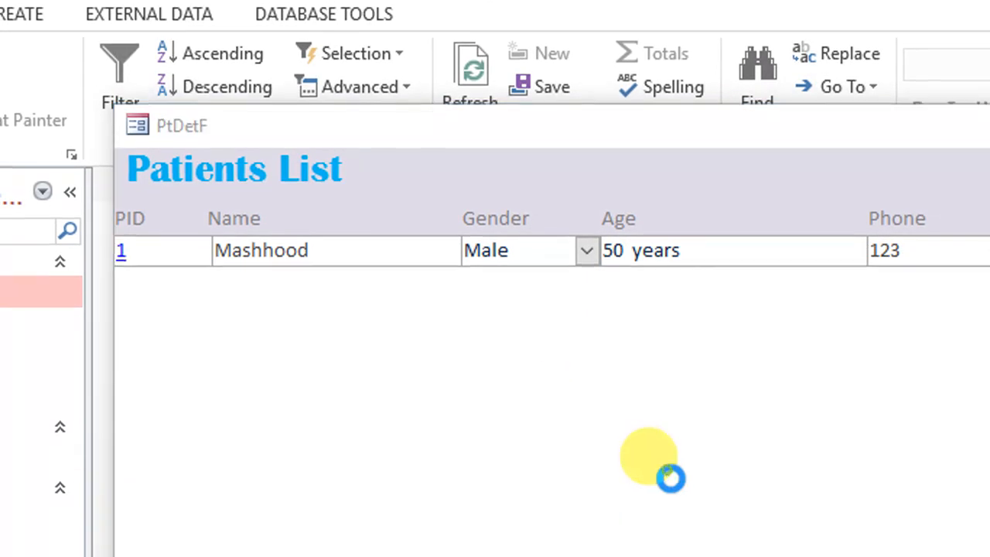
{"action": "right_click", "coordinate": [156, 385]}
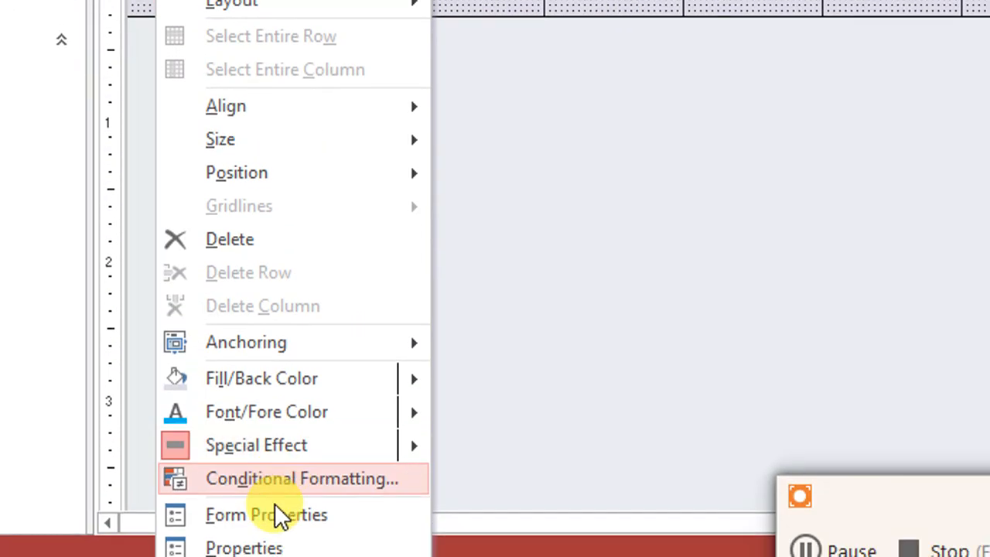
{"action": "left_click", "coordinate": [280, 479]}
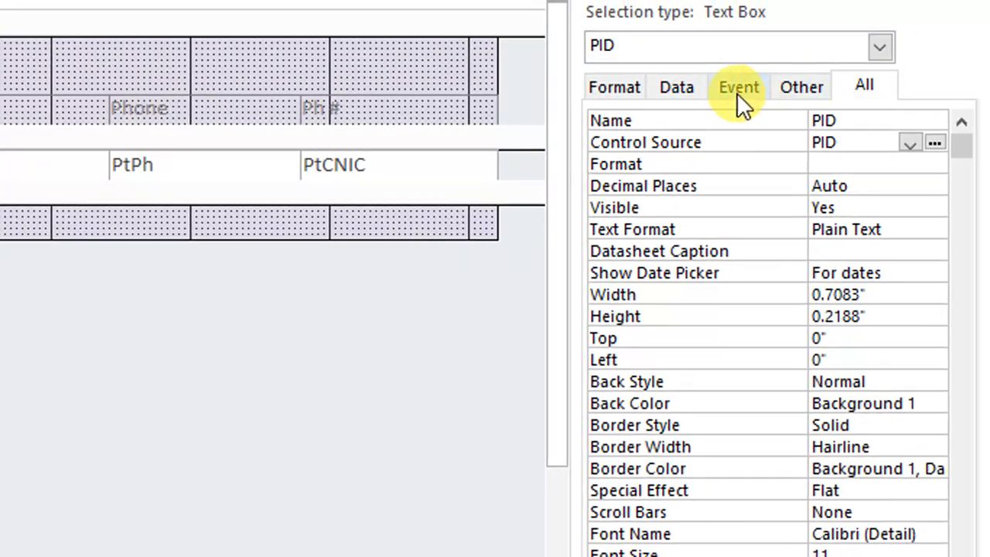
{"action": "left_click", "coordinate": [737, 90]}
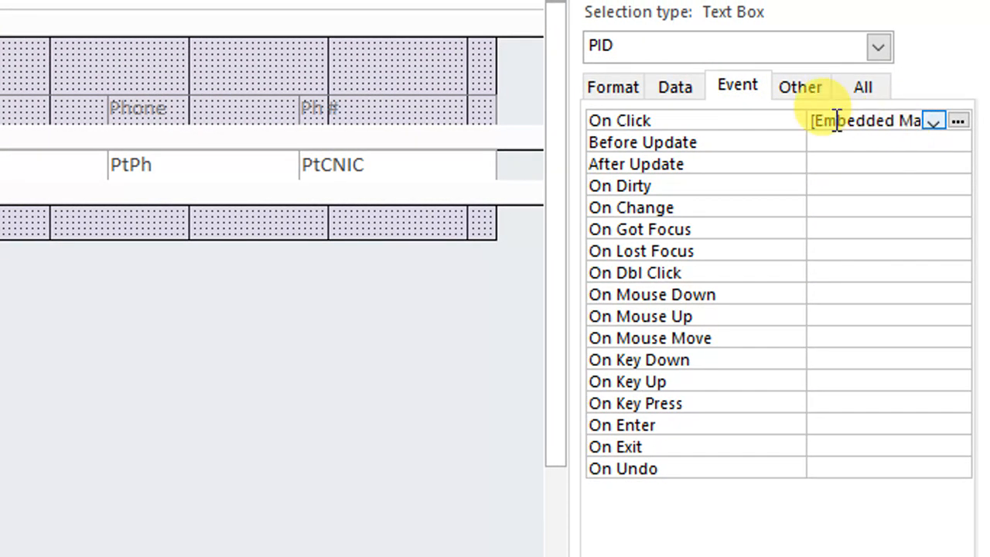
{"action": "left_click_drag", "start_coordinate": [837, 122], "coordinate": [985, 139]}
{"action": "key", "text": "Delete"}
{"action": "key", "text": "BackSpace"}
{"action": "key", "text": "BackSpace"}
{"action": "key", "text": "BackSpace"}
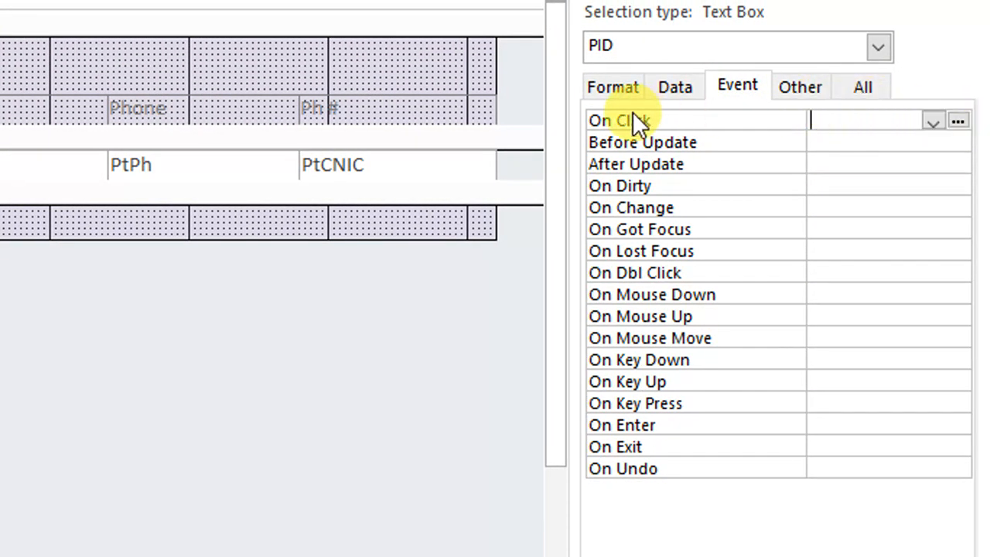
Turn off the Is Hyperlink setting of the PID text box
{"action": "left_click", "coordinate": [622, 87]}
{"action": "scroll", "coordinate": [748, 298], "scroll_direction": "down", "scroll_amount": 6}
{"action": "scroll", "coordinate": [748, 298], "scroll_direction": "down", "scroll_amount": 2}
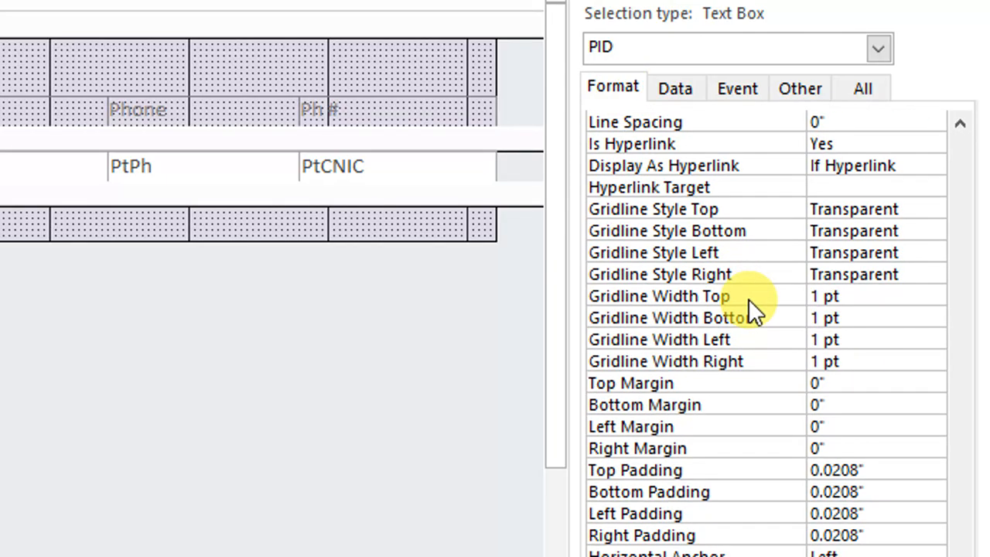
{"action": "scroll", "coordinate": [747, 298], "scroll_direction": "up", "scroll_amount": 3}
{"action": "left_click", "coordinate": [866, 276]}
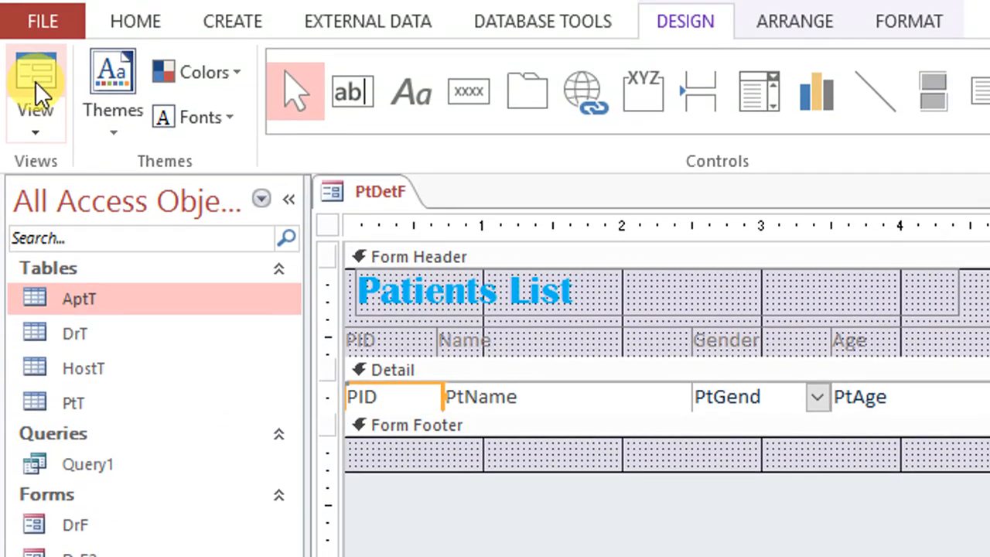
Check the patients list in Form view, and save and close the PtDetF form
{"action": "left_click", "coordinate": [35, 83]}
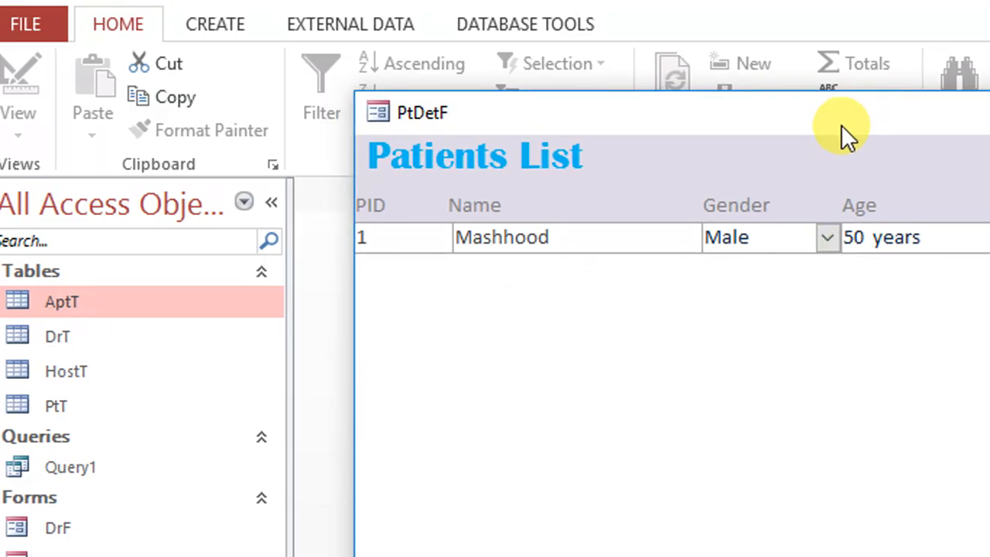
{"action": "right_click", "coordinate": [840, 126]}
{"action": "left_click", "coordinate": [861, 138]}
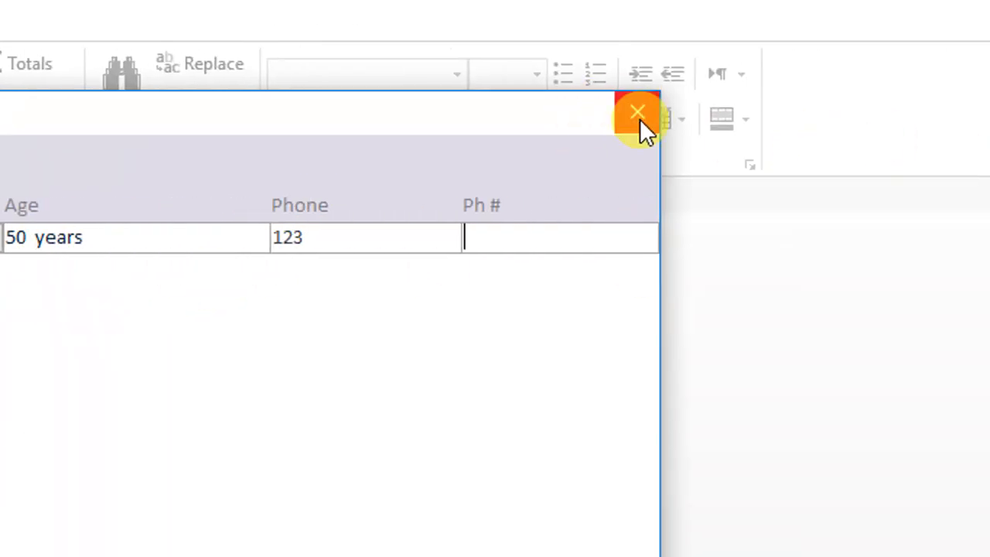
{"action": "left_click", "coordinate": [640, 118]}
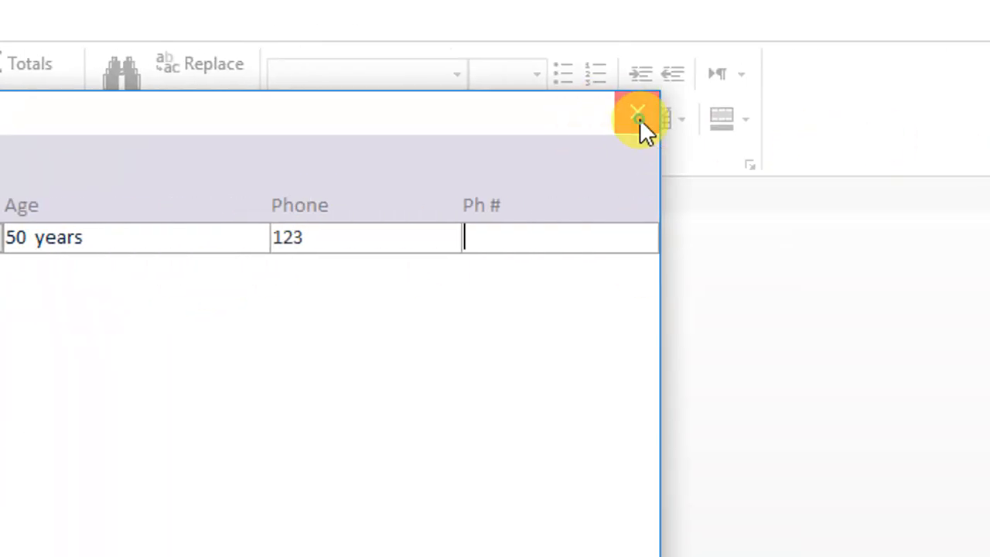
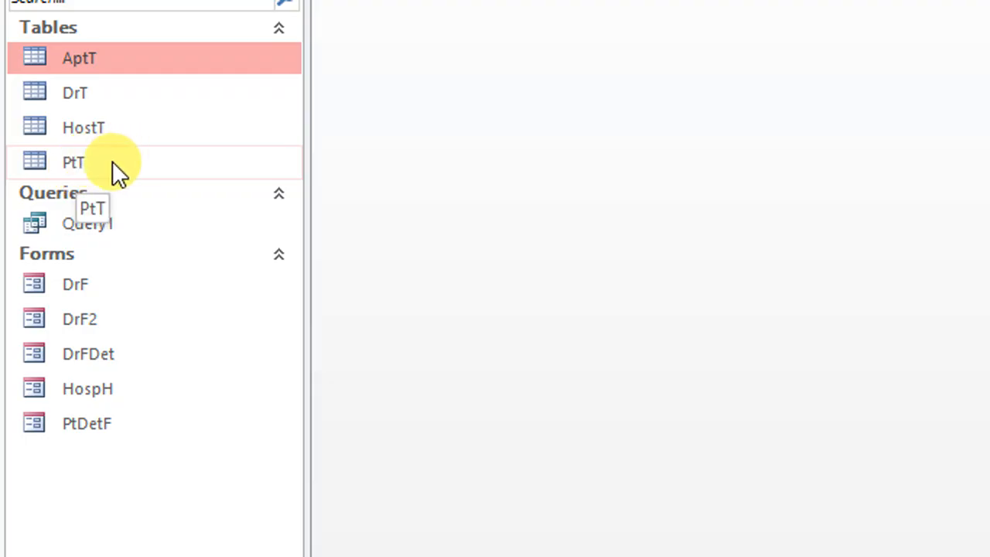
Open the AptT table to review its appointment fields and close it again
{"action": "double_click", "coordinate": [114, 62]}
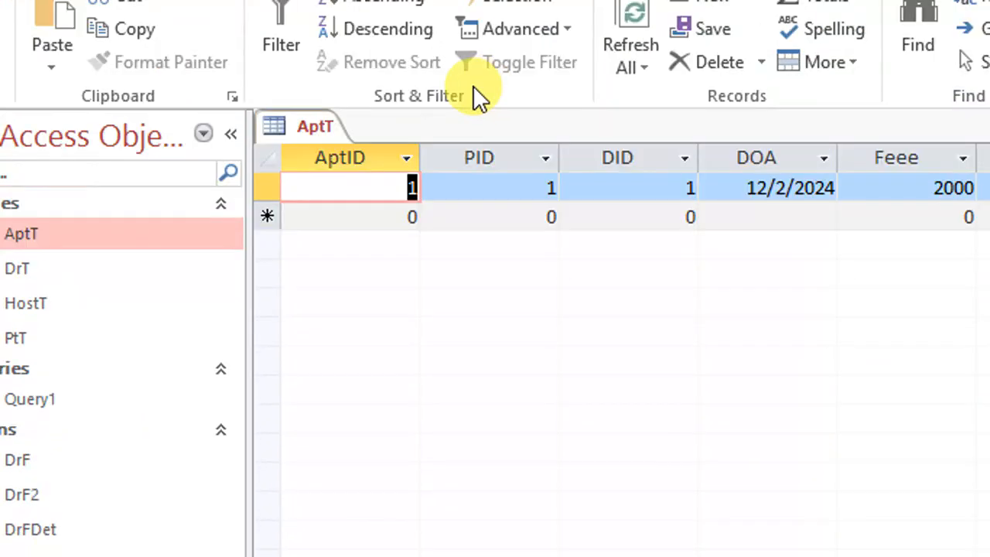
{"action": "right_click", "coordinate": [311, 123]}
{"action": "left_click", "coordinate": [356, 133]}
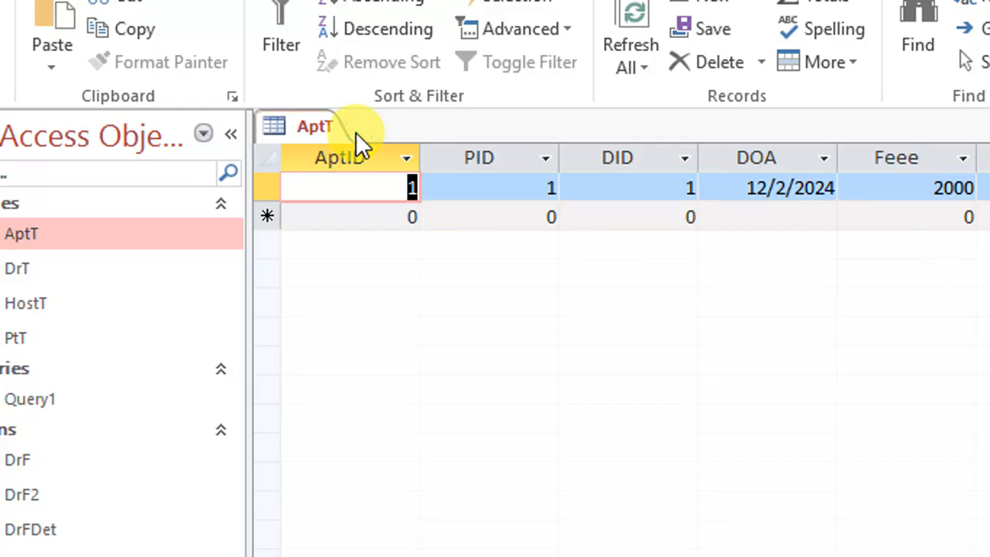
{"action": "right_click", "coordinate": [313, 124]}
{"action": "right_click", "coordinate": [321, 122]}
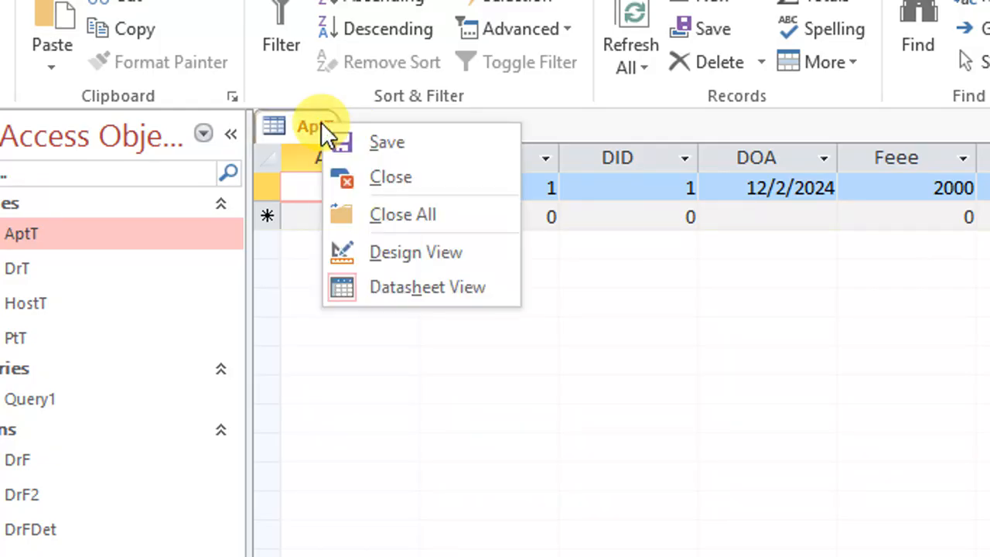
{"action": "left_click", "coordinate": [394, 181]}
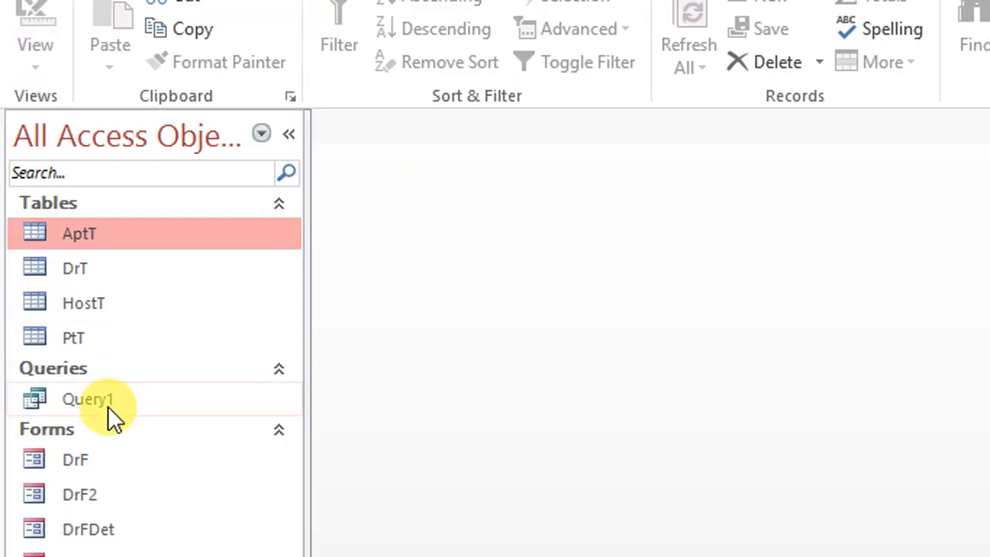
Open Query1 in Design view and delete all its field columns from PtName to Feee
{"action": "right_click", "coordinate": [107, 406]}
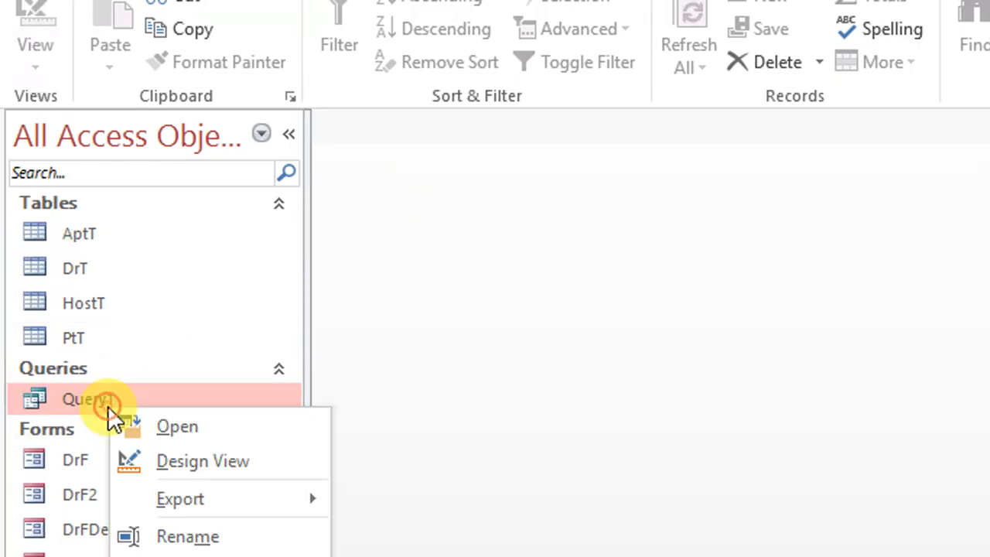
{"action": "left_click", "coordinate": [214, 468]}
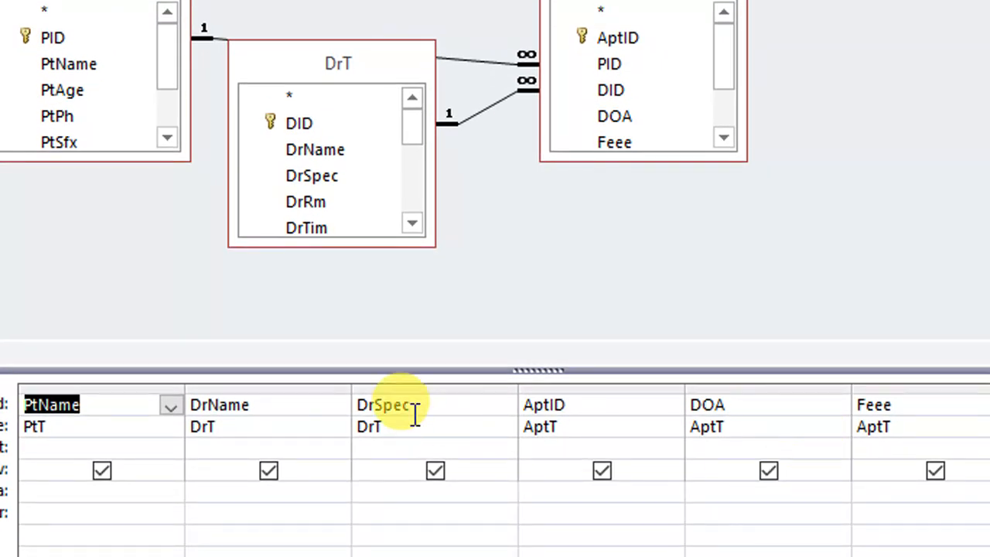
{"action": "left_click_drag", "start_coordinate": [842, 382], "coordinate": [149, 409]}
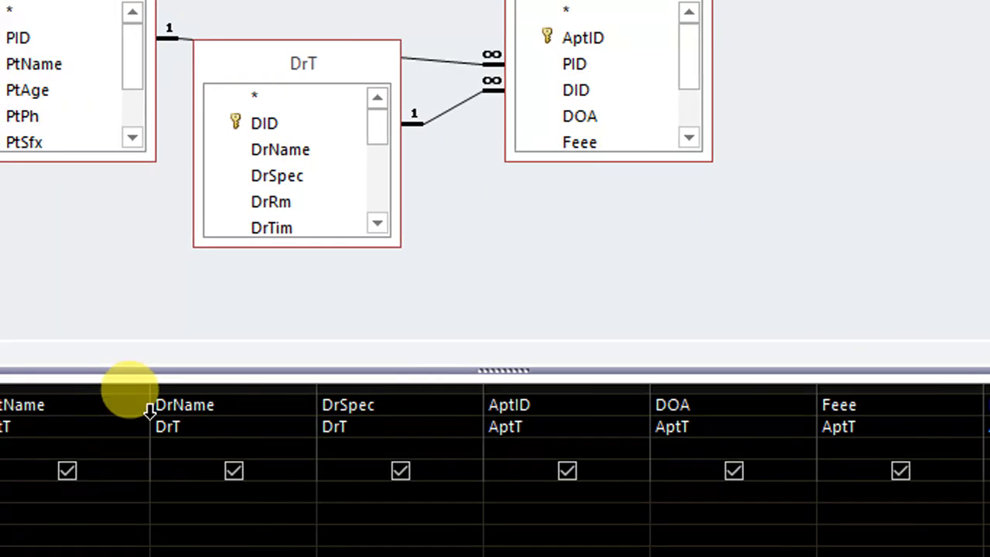
{"action": "key", "text": "Delete"}
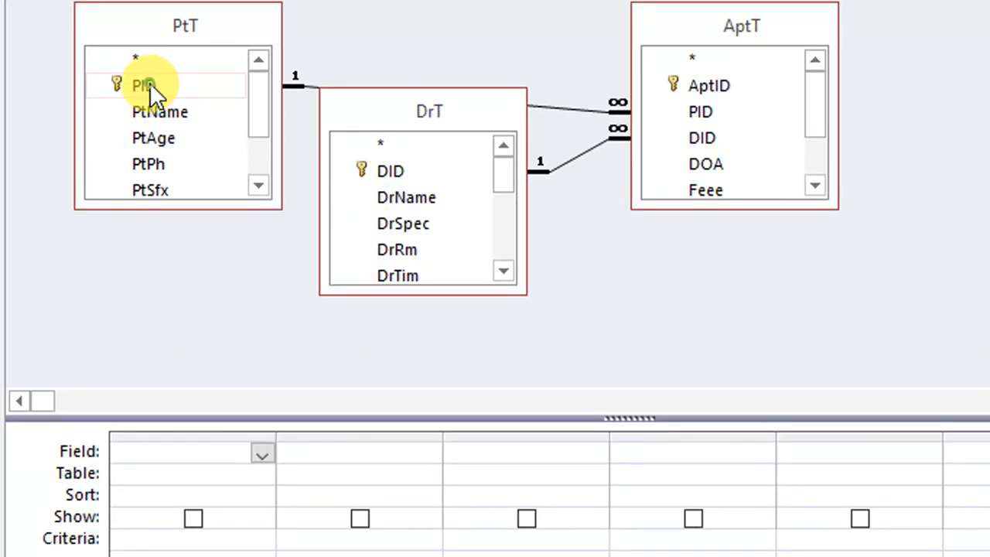
Add all fields of the PtT table, from PID to PtGend, to the Query1 design grid
{"action": "left_click_drag", "start_coordinate": [150, 83], "coordinate": [163, 179]}
{"action": "left_click", "coordinate": [165, 182], "text": "shift"}
{"action": "scroll", "coordinate": [161, 159], "scroll_direction": "up", "scroll_amount": 1}
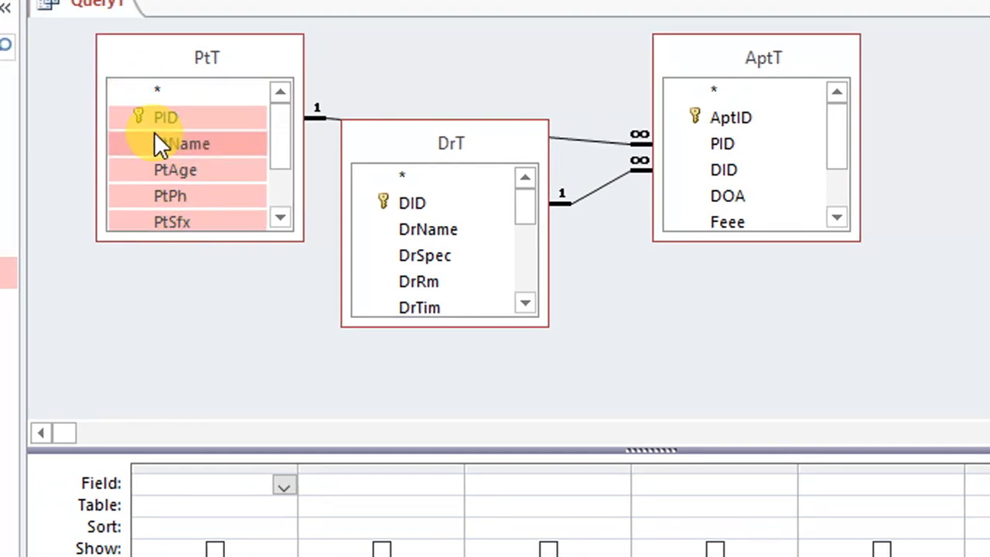
{"action": "left_click_drag", "start_coordinate": [150, 84], "coordinate": [178, 415]}
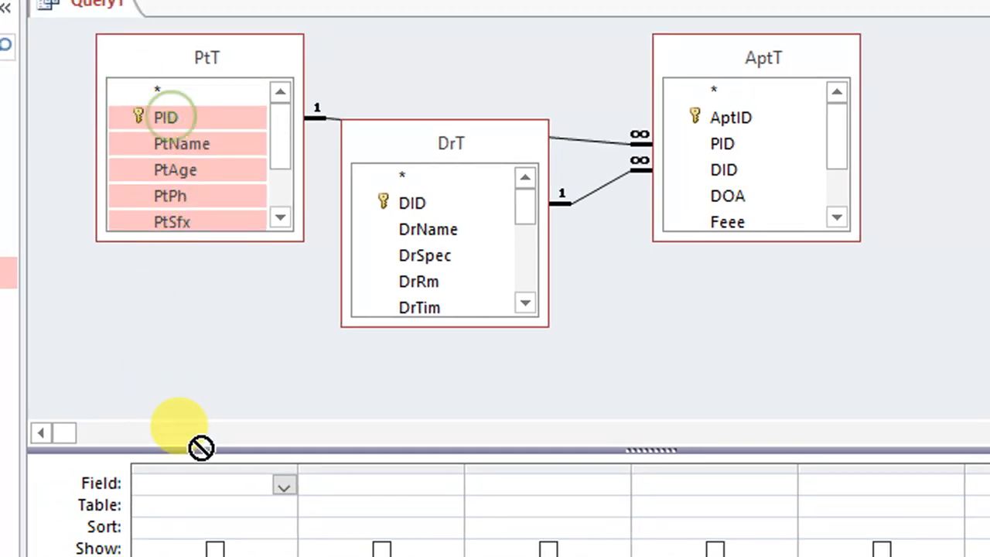
{"action": "left_click_drag", "start_coordinate": [201, 447], "coordinate": [292, 471]}
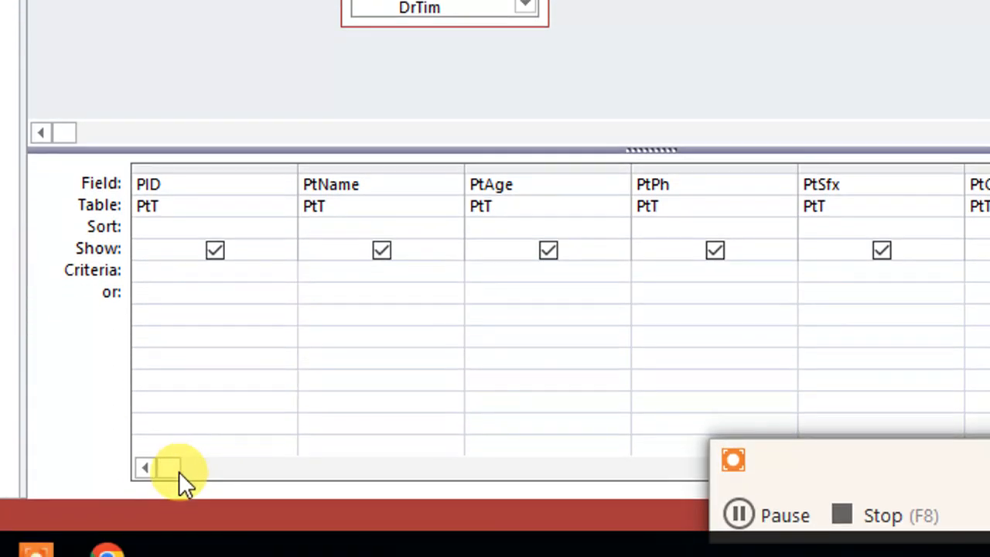
Add all fields of the DrT table, from DID to IsActiv, to the query grid after PtGend
{"action": "left_click", "coordinate": [174, 466]}
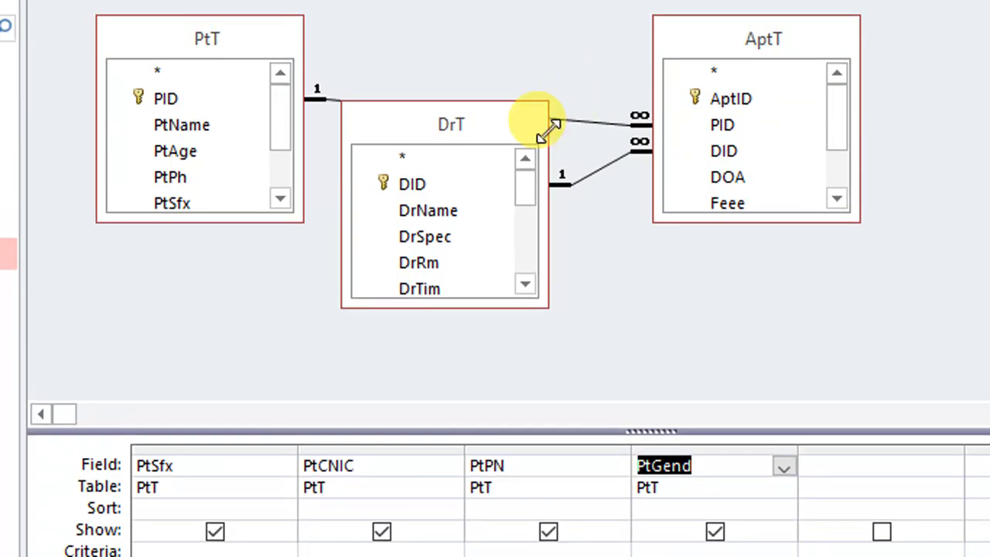
{"action": "left_click", "coordinate": [420, 187]}
{"action": "scroll", "coordinate": [450, 259], "scroll_direction": "down", "scroll_amount": 4}
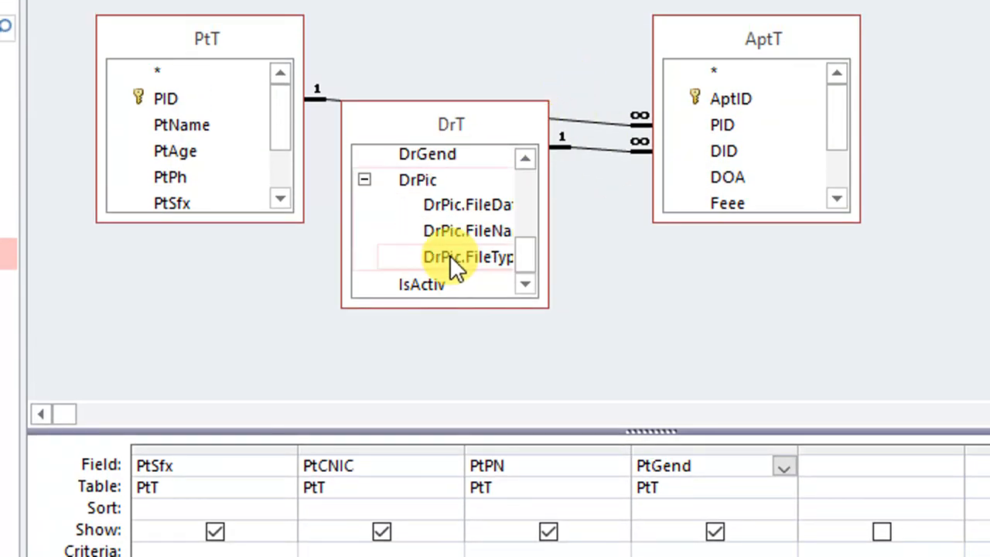
{"action": "scroll", "coordinate": [447, 278], "scroll_direction": "up", "scroll_amount": 5}
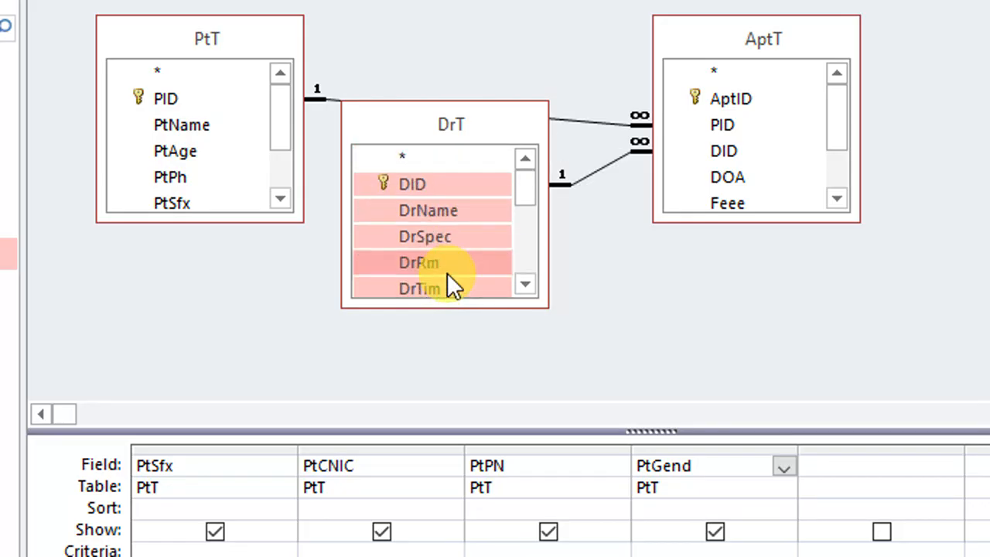
{"action": "left_click_drag", "start_coordinate": [431, 203], "coordinate": [841, 470]}
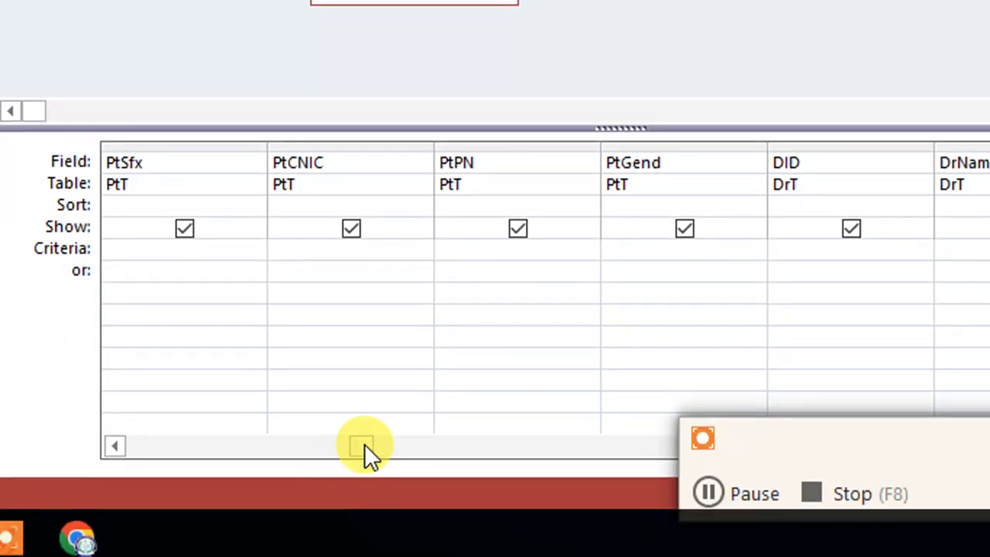
Add the AptT table's AptID field and its fields from DOA to Rem to the query grid after IsActiv
{"action": "left_click_drag", "start_coordinate": [363, 446], "coordinate": [840, 393]}
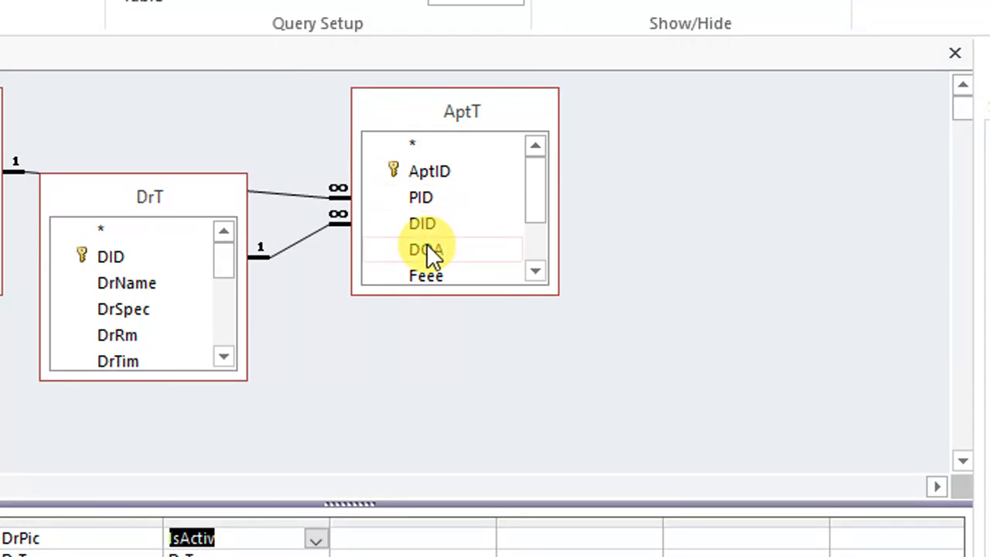
{"action": "double_click", "coordinate": [441, 172]}
{"action": "left_click_drag", "start_coordinate": [530, 202], "coordinate": [539, 226]}
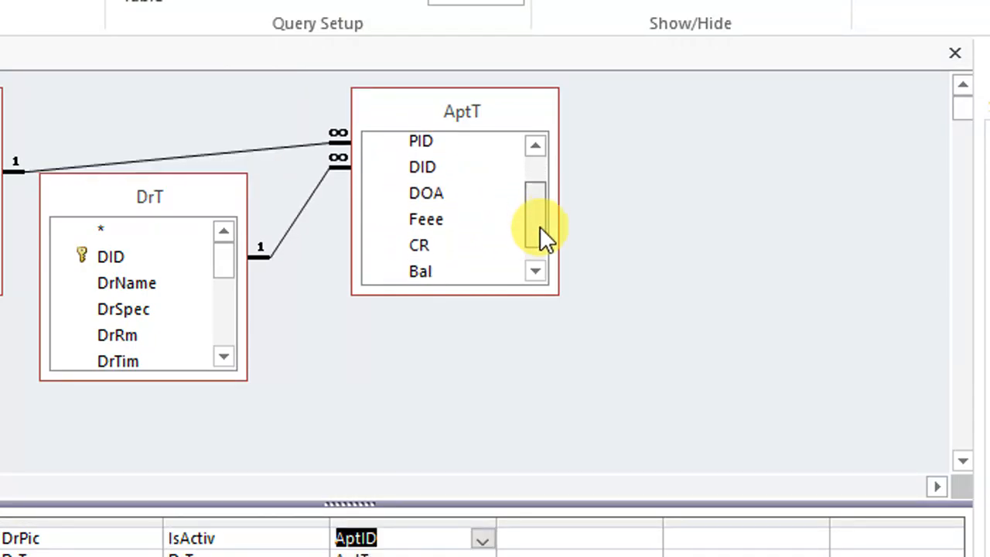
{"action": "left_click_drag", "start_coordinate": [457, 199], "coordinate": [447, 270]}
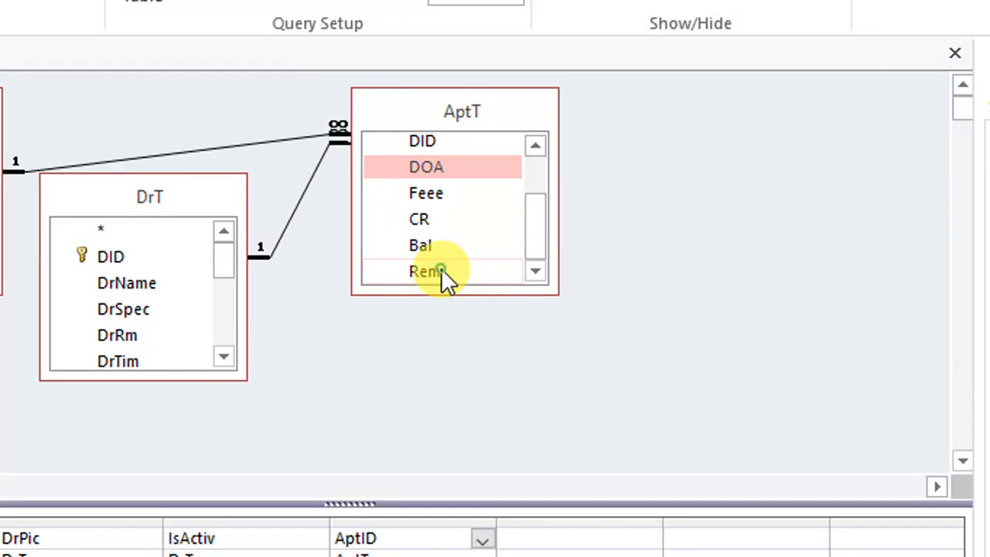
{"action": "left_click", "coordinate": [442, 271]}
{"action": "scroll", "coordinate": [441, 269], "scroll_direction": "up", "scroll_amount": 1}
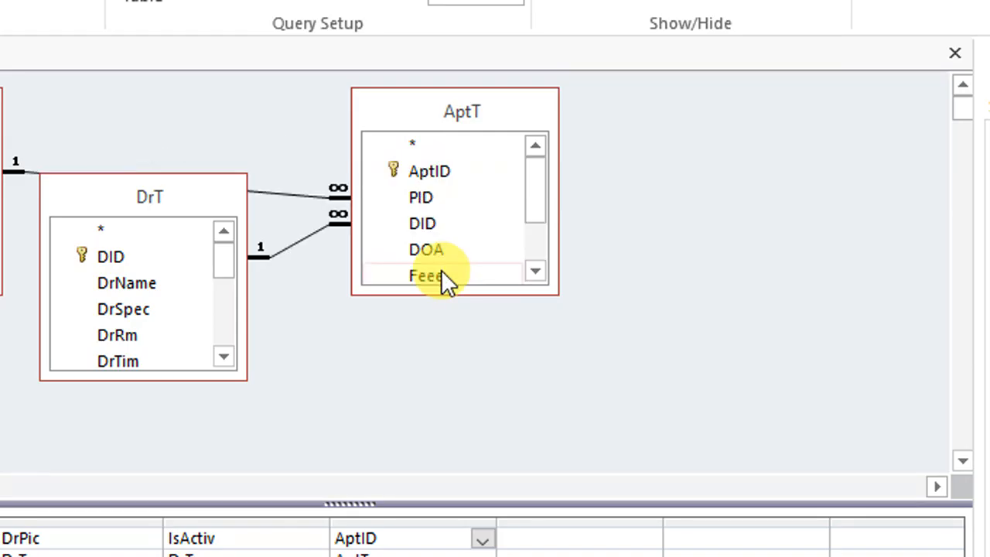
{"action": "left_click", "coordinate": [439, 247]}
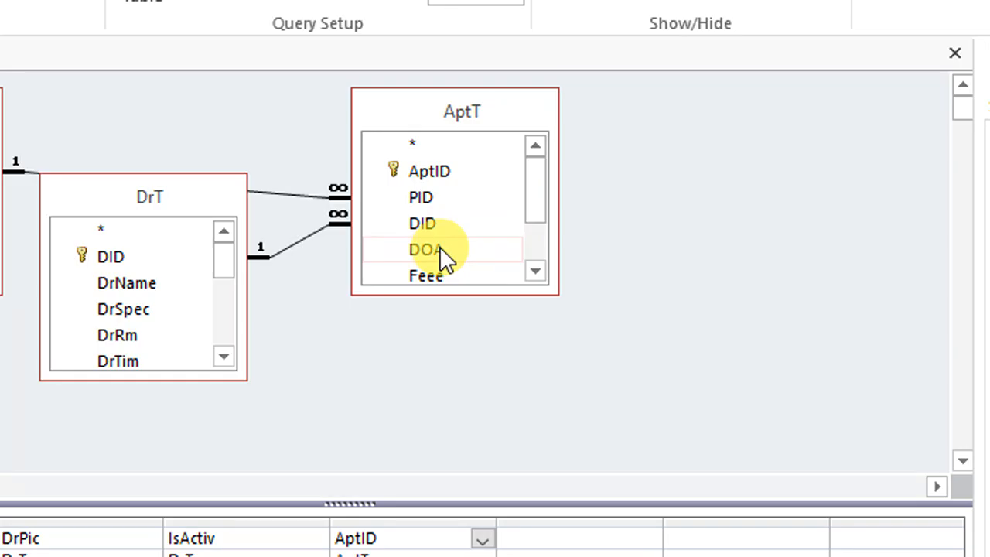
{"action": "left_click_drag", "start_coordinate": [439, 248], "coordinate": [490, 256]}
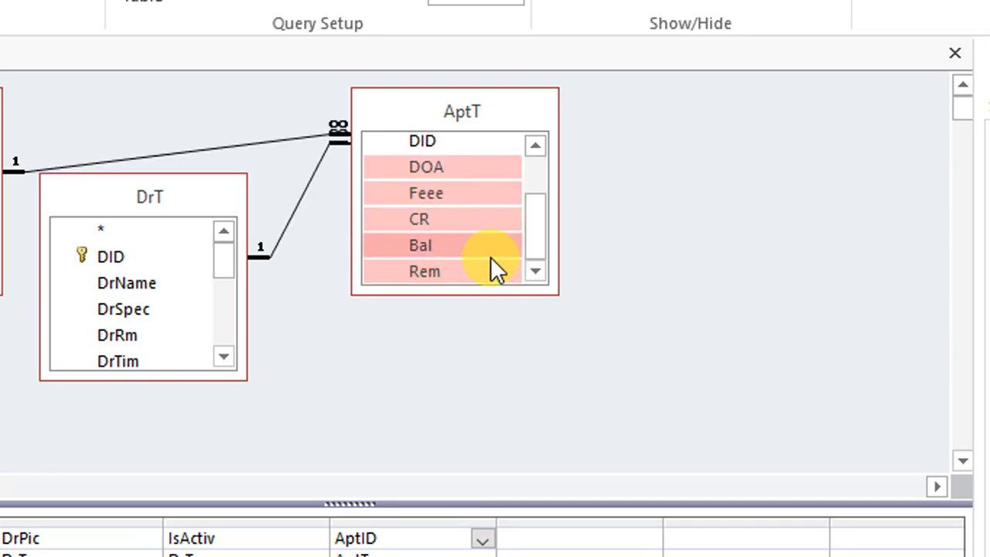
{"action": "scroll", "coordinate": [490, 256], "scroll_direction": "up", "scroll_amount": 1}
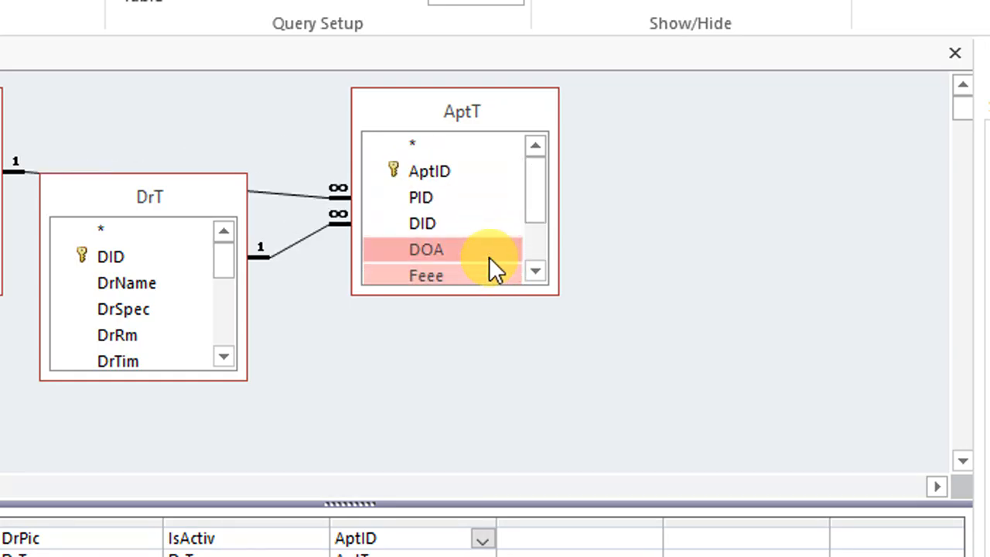
{"action": "left_click_drag", "start_coordinate": [457, 246], "coordinate": [566, 554]}
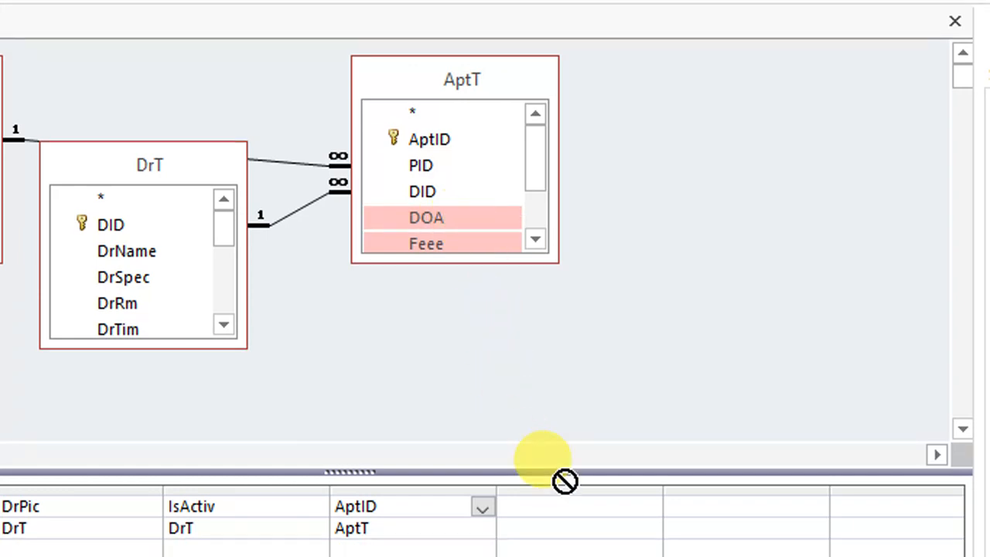
{"action": "left_click_drag", "start_coordinate": [565, 479], "coordinate": [554, 468]}
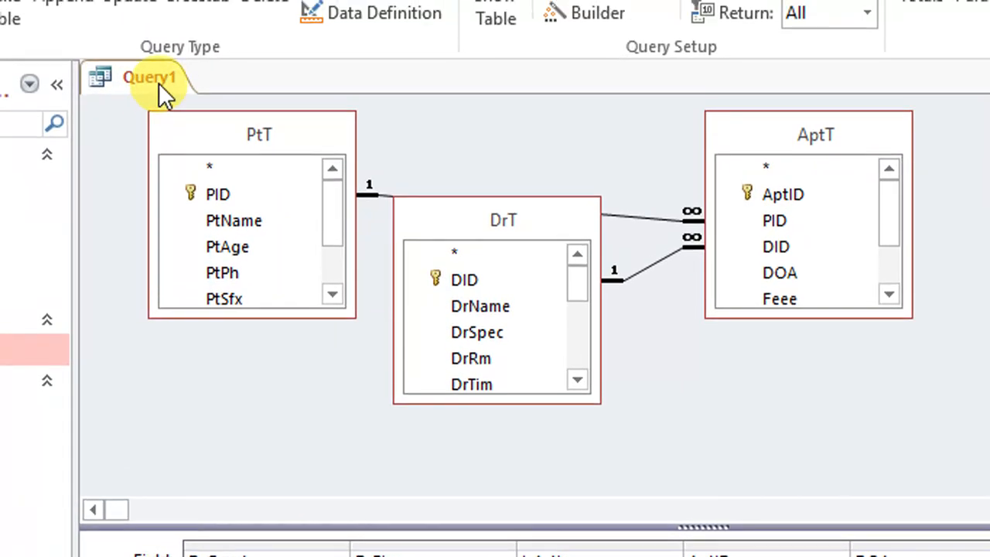
Save the Query1 design and close the query
{"action": "right_click", "coordinate": [164, 73]}
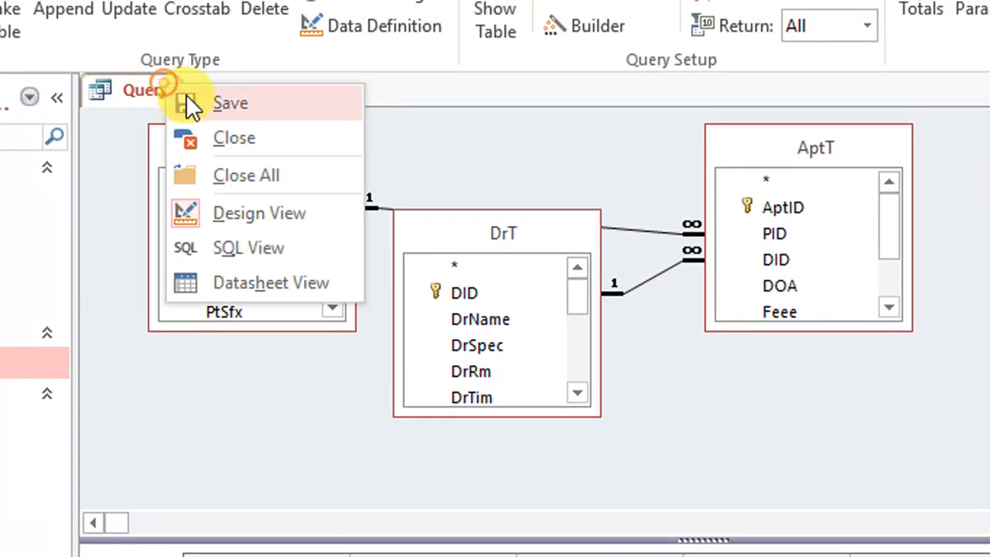
{"action": "left_click", "coordinate": [187, 82]}
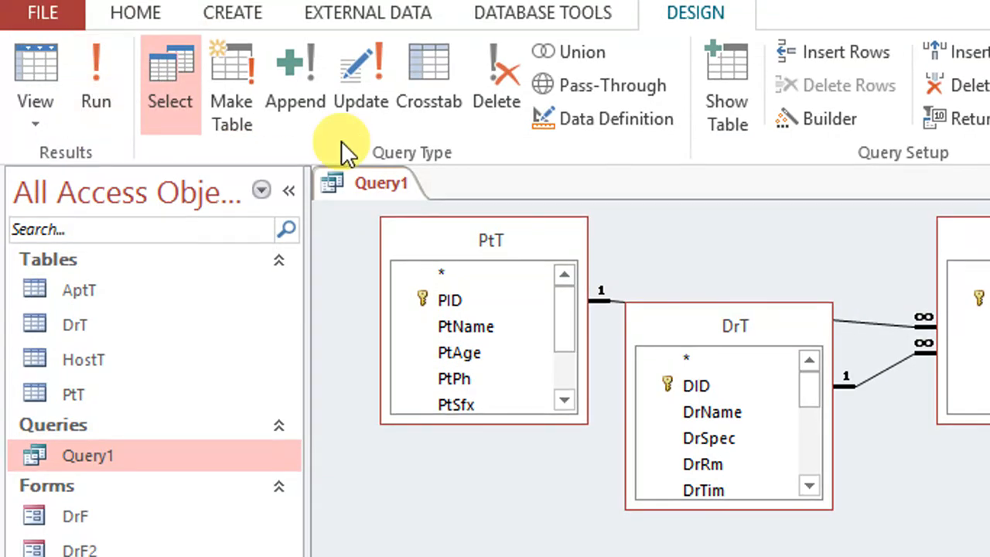
{"action": "right_click", "coordinate": [364, 184]}
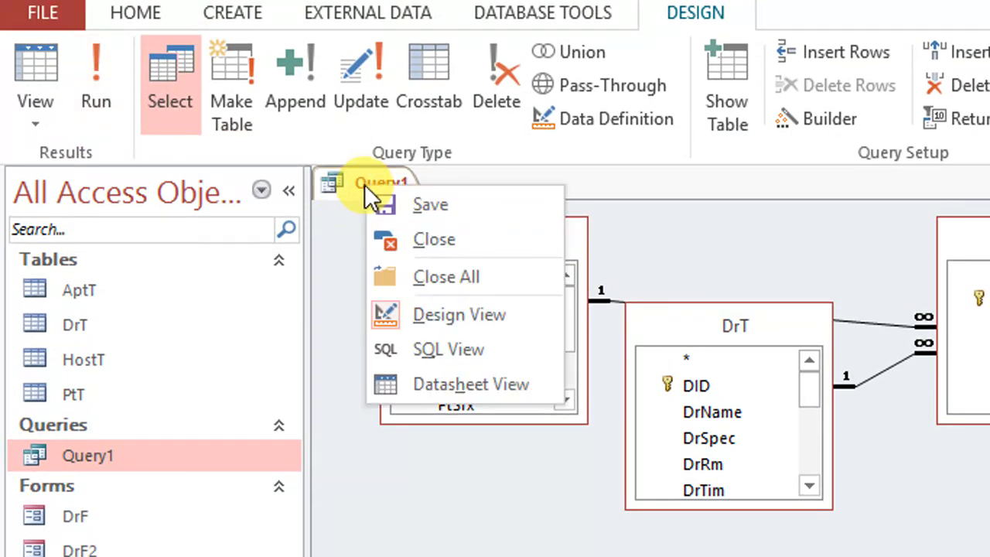
{"action": "left_click", "coordinate": [406, 242]}
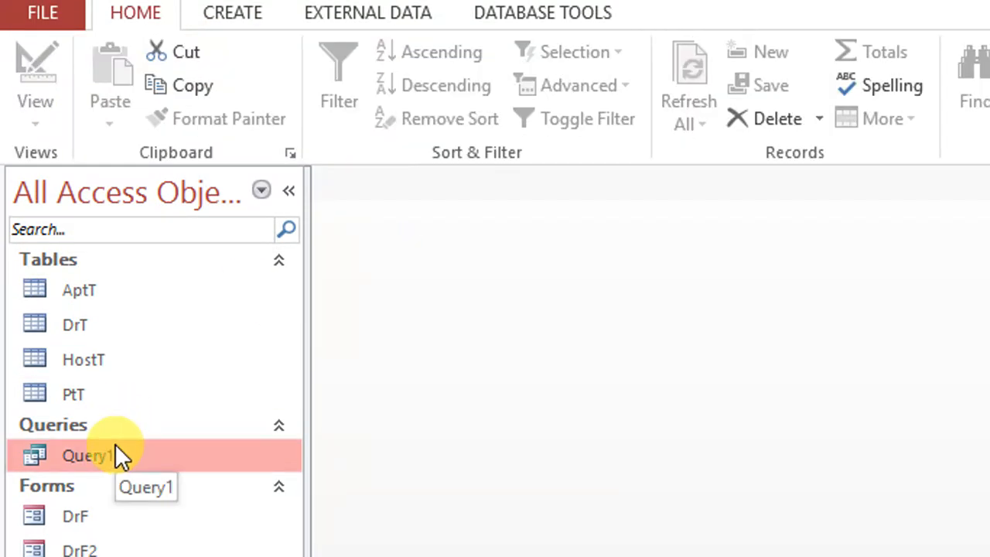
Rename the Query1 query as CombQ
{"action": "key", "text": "F2"}
{"action": "type", "text": "Comb"}
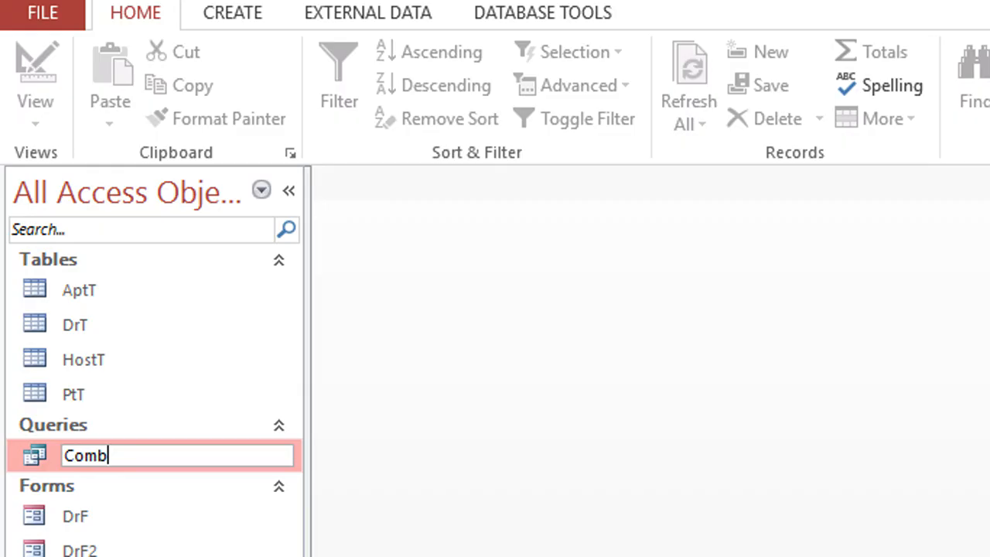
{"action": "type", "text": "Q"}
{"action": "key", "text": "Return"}
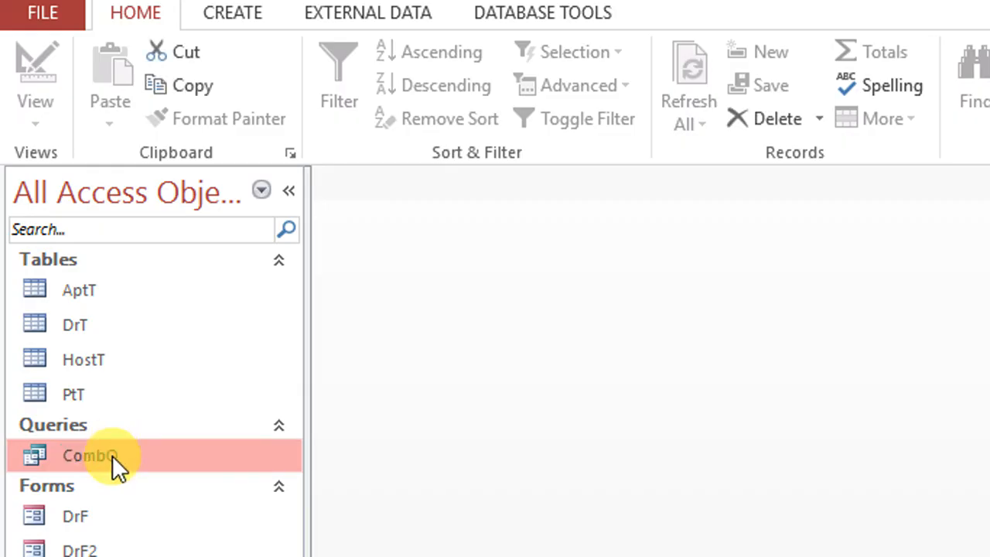
Open CombQ in Datasheet view to check its combined records, and save and close it
{"action": "double_click", "coordinate": [112, 455]}
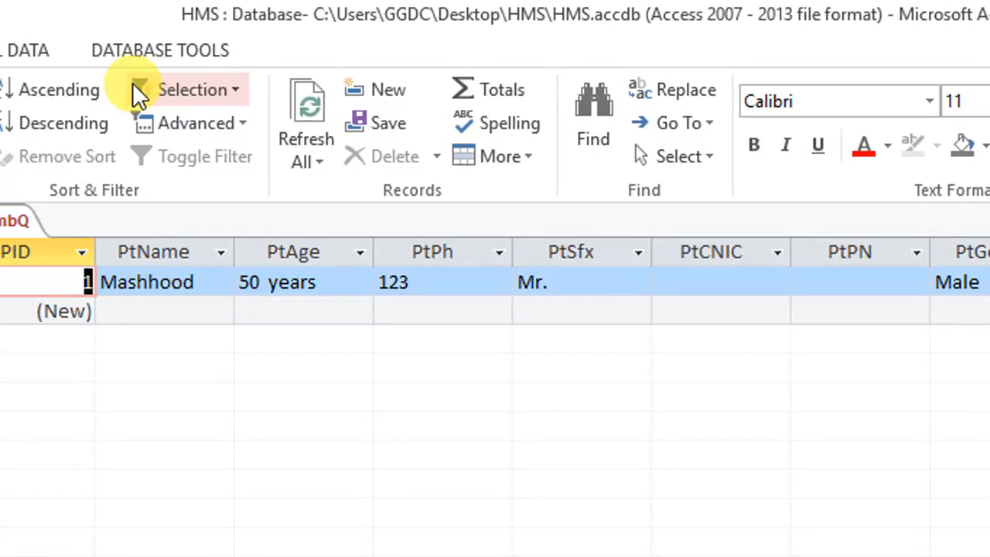
{"action": "right_click", "coordinate": [149, 217]}
{"action": "left_click", "coordinate": [190, 239]}
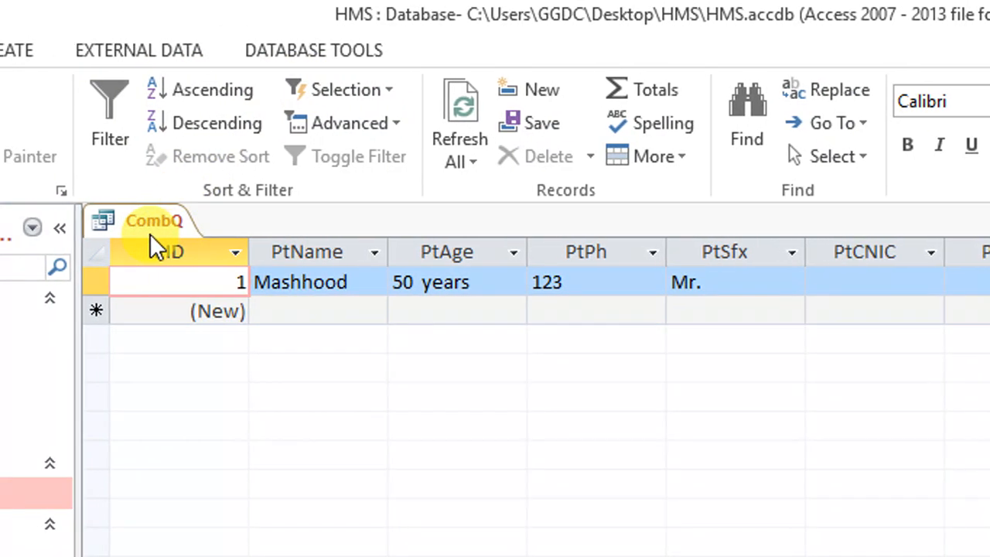
{"action": "right_click", "coordinate": [147, 222]}
{"action": "left_click", "coordinate": [195, 272]}
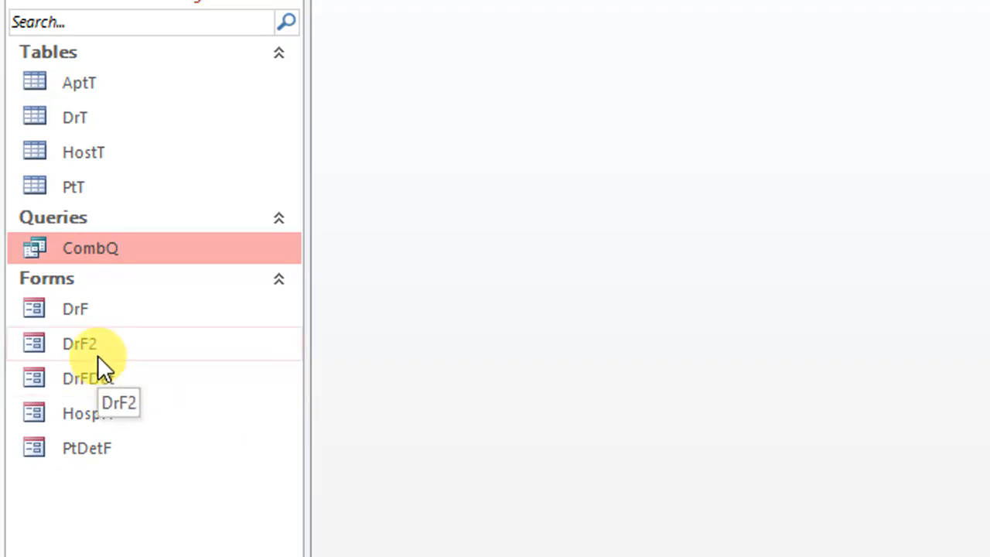
Duplicate the PtDetF form under the name AptF
{"action": "left_click", "coordinate": [113, 447]}
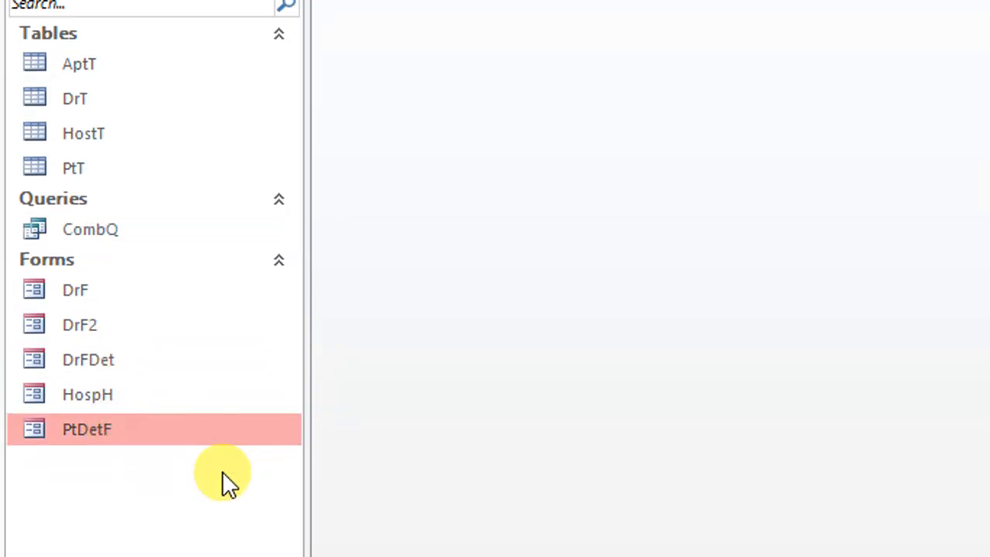
{"action": "key", "text": "ctrl+c"}
{"action": "key", "text": "ctrl+v"}
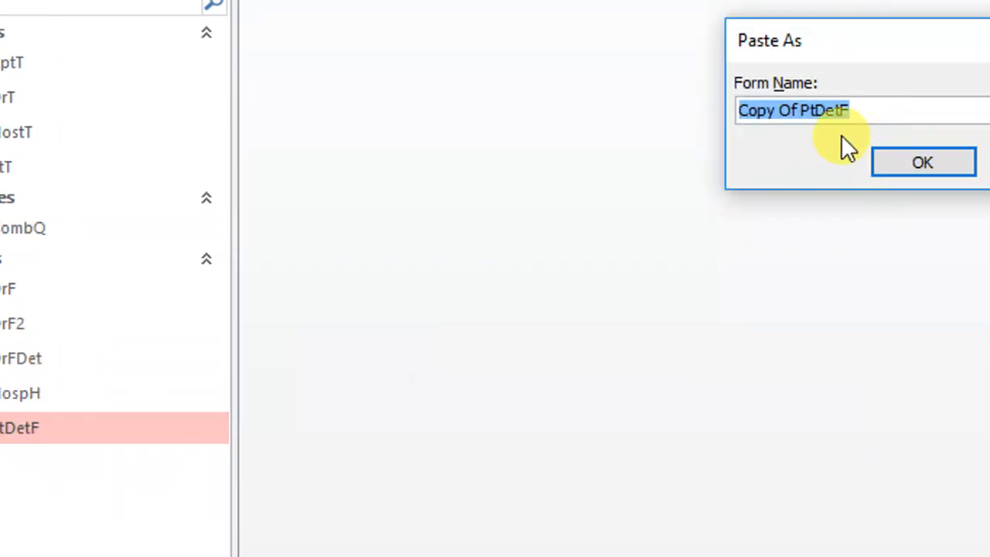
{"action": "type", "text": "Ap"}
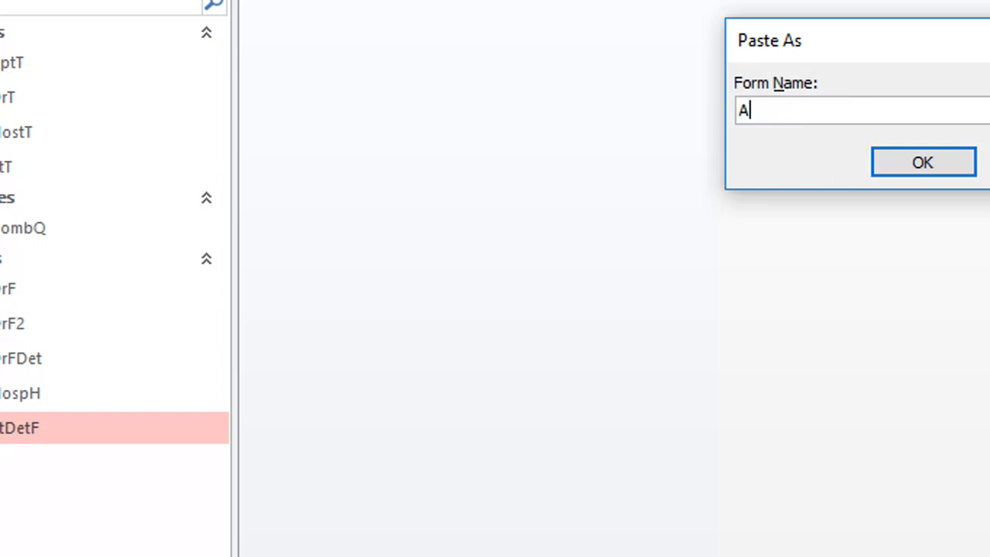
{"action": "type", "text": "tF"}
{"action": "key", "text": "Return"}
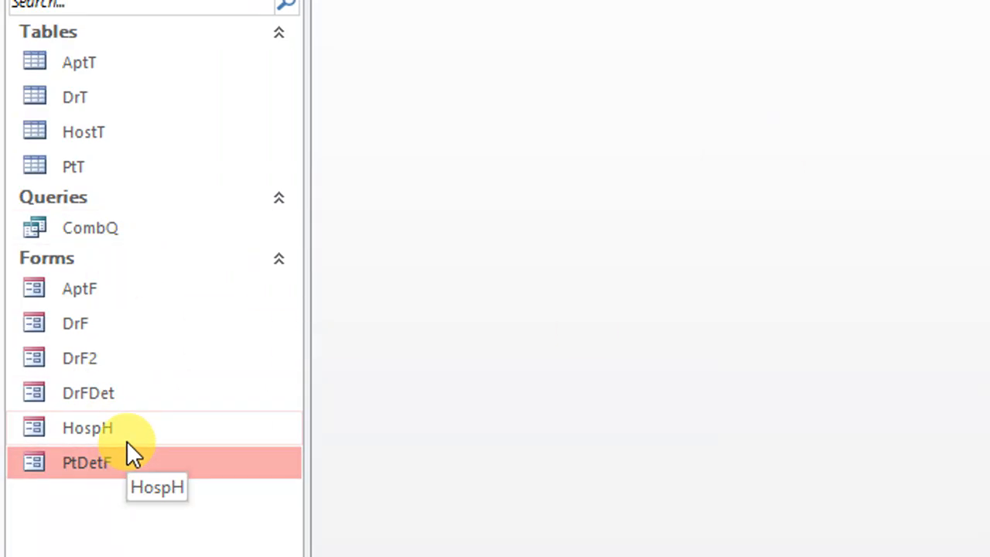
Open AptF in Design view and change its header title to "Apointments Detailed List"
{"action": "right_click", "coordinate": [95, 300]}
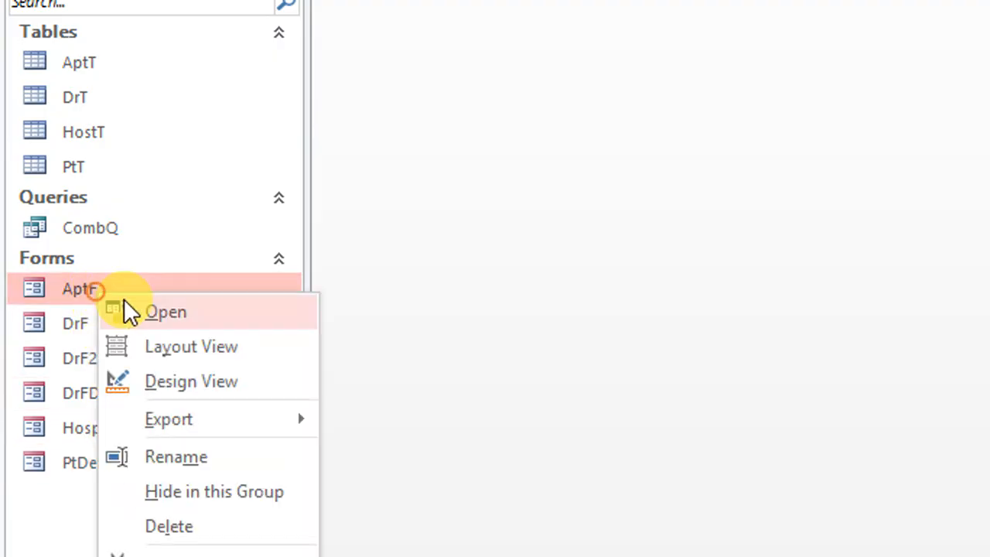
{"action": "left_click", "coordinate": [188, 379]}
{"action": "left_click", "coordinate": [497, 82]}
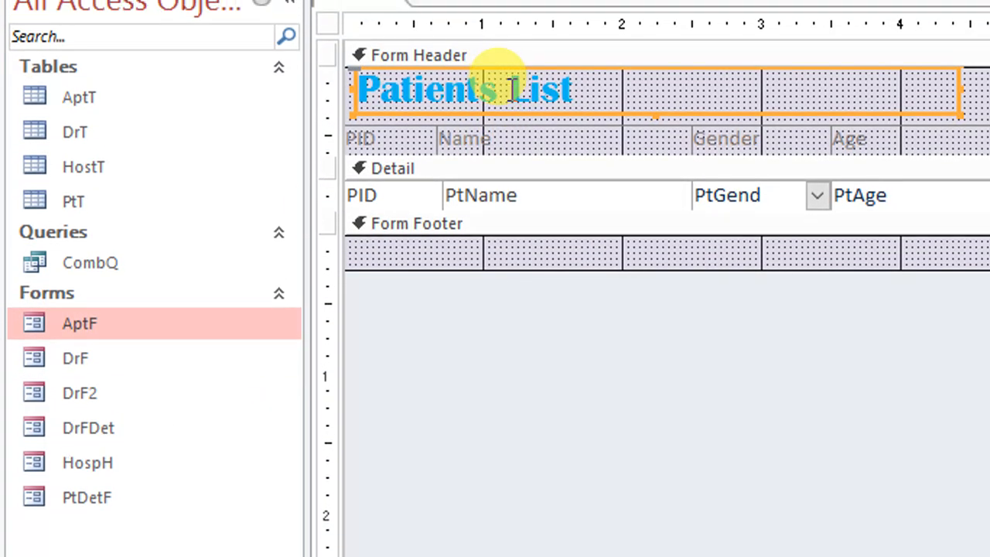
{"action": "double_click", "coordinate": [483, 68]}
{"action": "type", "text": "Apointment"}
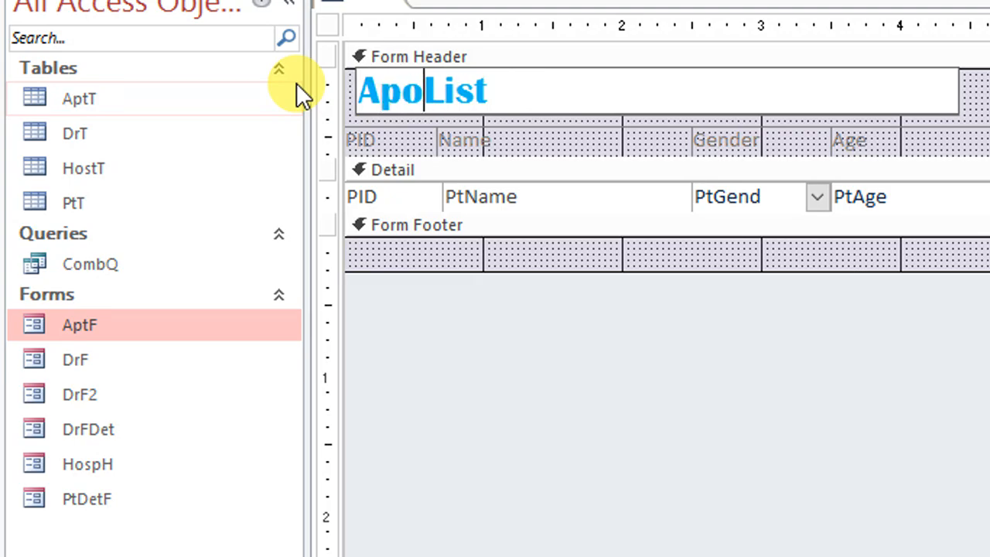
{"action": "type", "text": "s"}
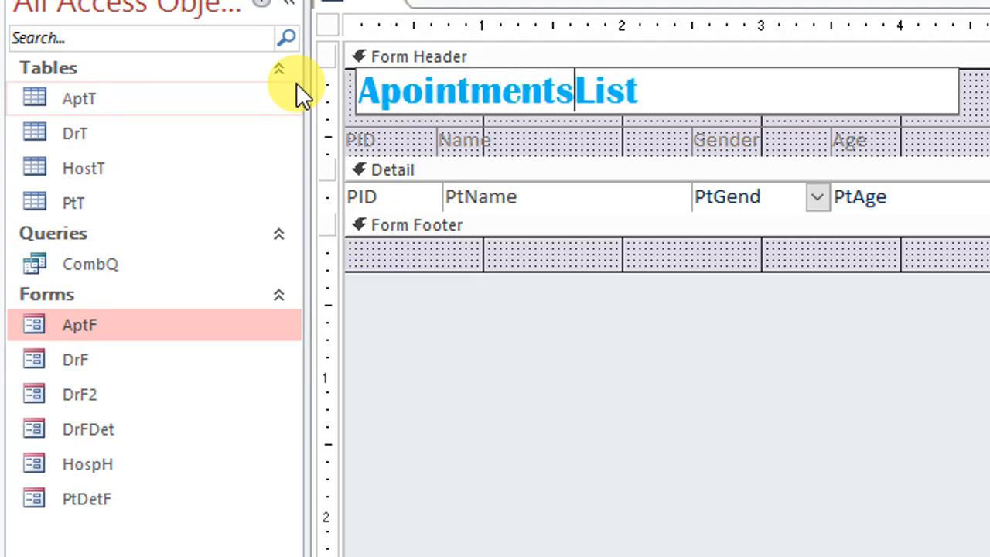
{"action": "type", "text": " Detailed"}
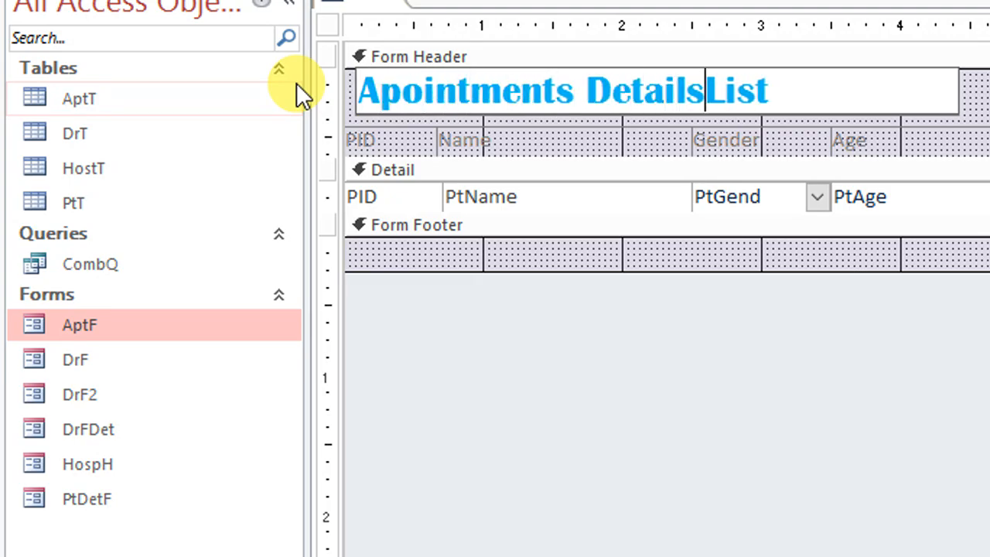
{"action": "key", "text": "BackSpace"}
{"action": "type", "text": "ed"}
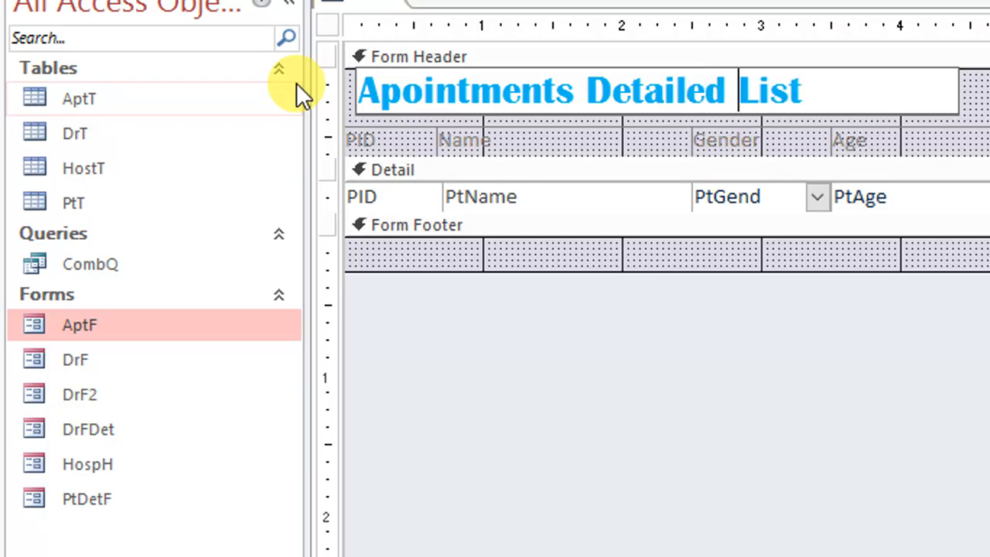
{"action": "key", "text": "Return"}
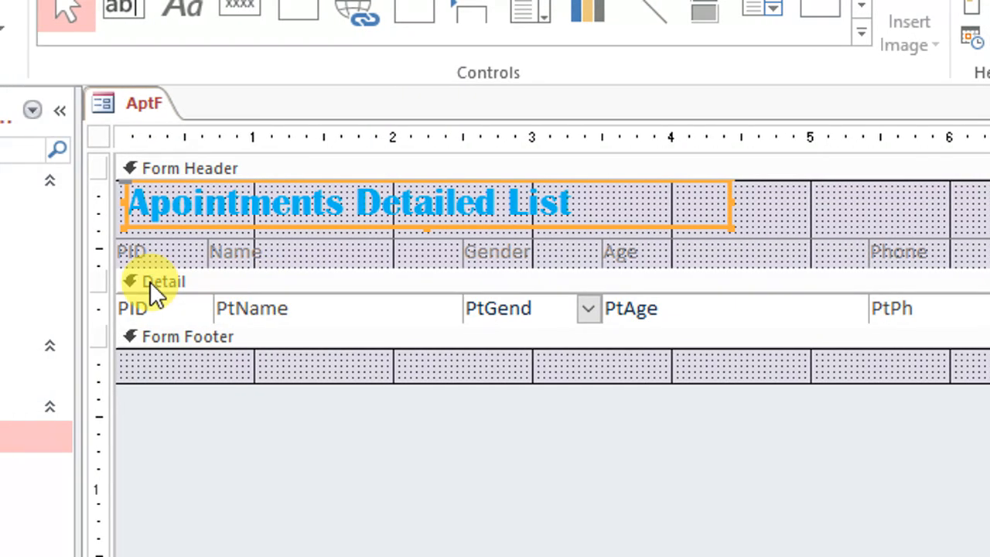
Set the AptF form's record source to the CombQ query and check the fields it makes available
{"action": "left_click", "coordinate": [150, 136]}
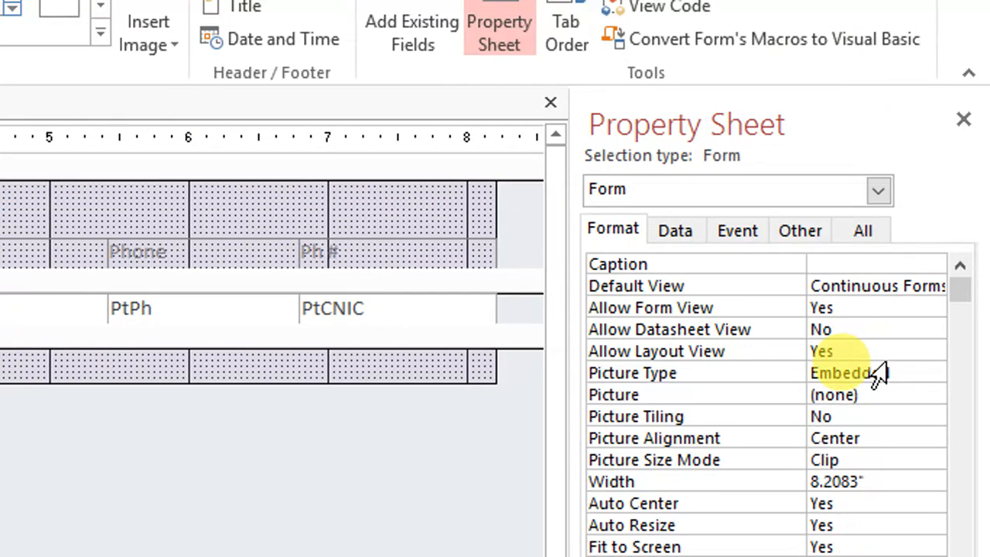
{"action": "left_click", "coordinate": [863, 229]}
{"action": "left_click", "coordinate": [887, 285]}
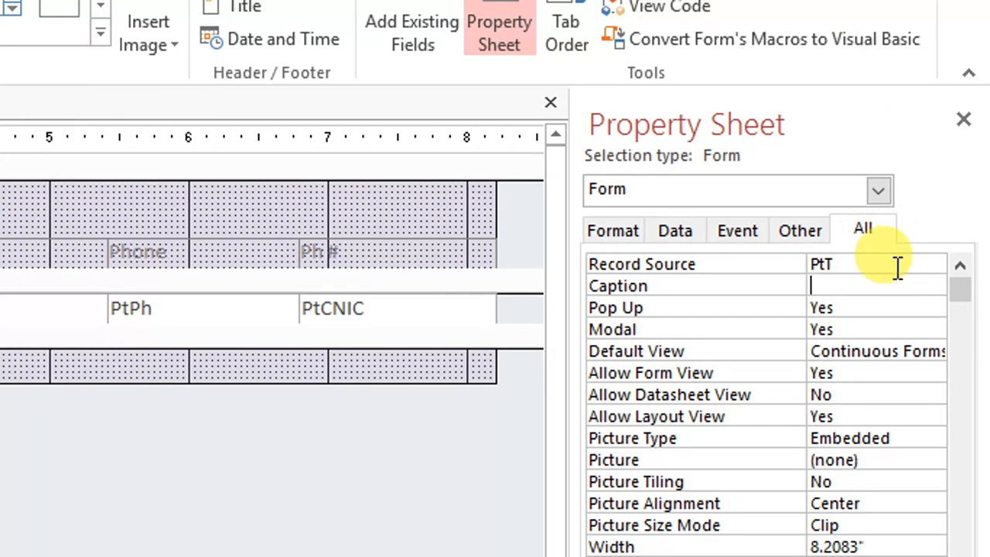
{"action": "left_click", "coordinate": [909, 265]}
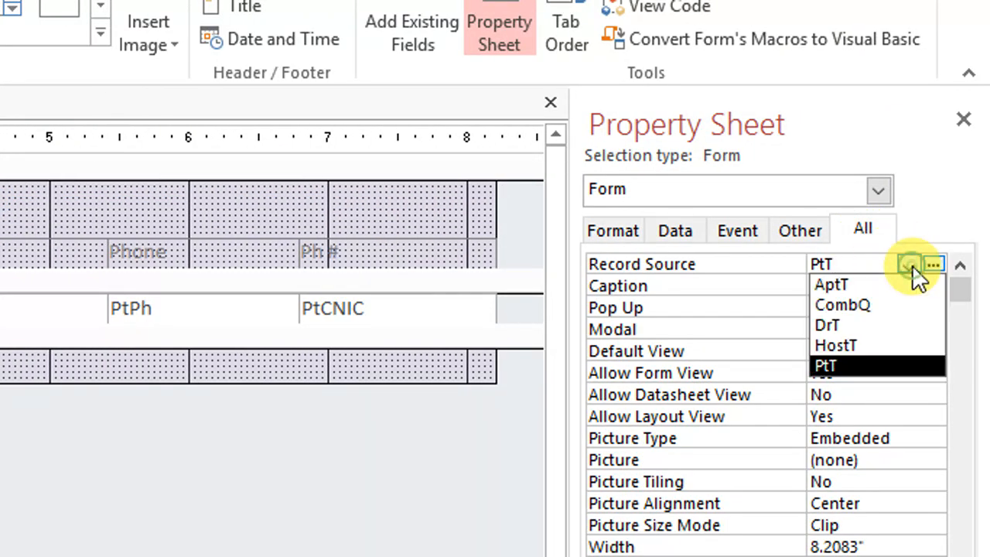
{"action": "left_click", "coordinate": [850, 307]}
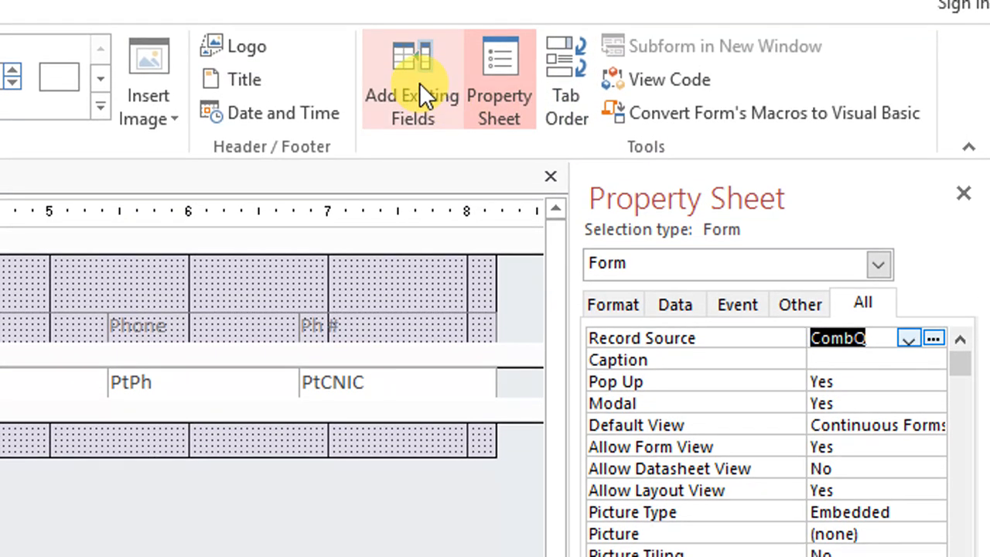
{"action": "left_click", "coordinate": [419, 83]}
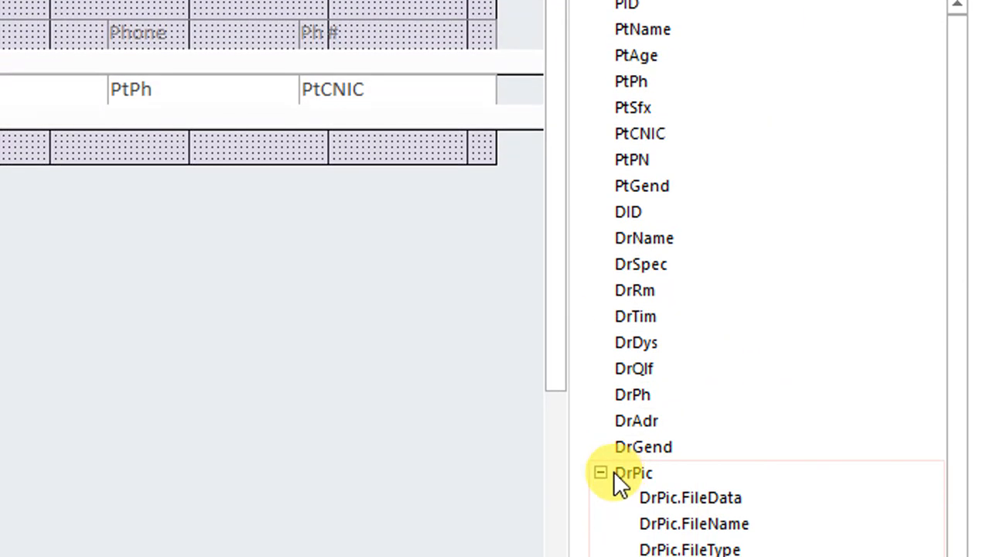
{"action": "left_click", "coordinate": [603, 471]}
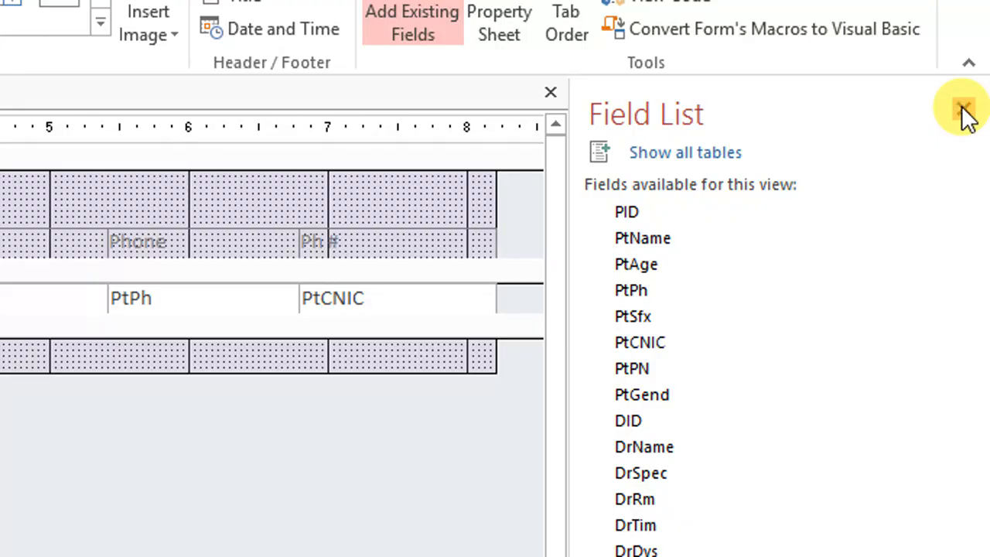
{"action": "left_click", "coordinate": [964, 113]}
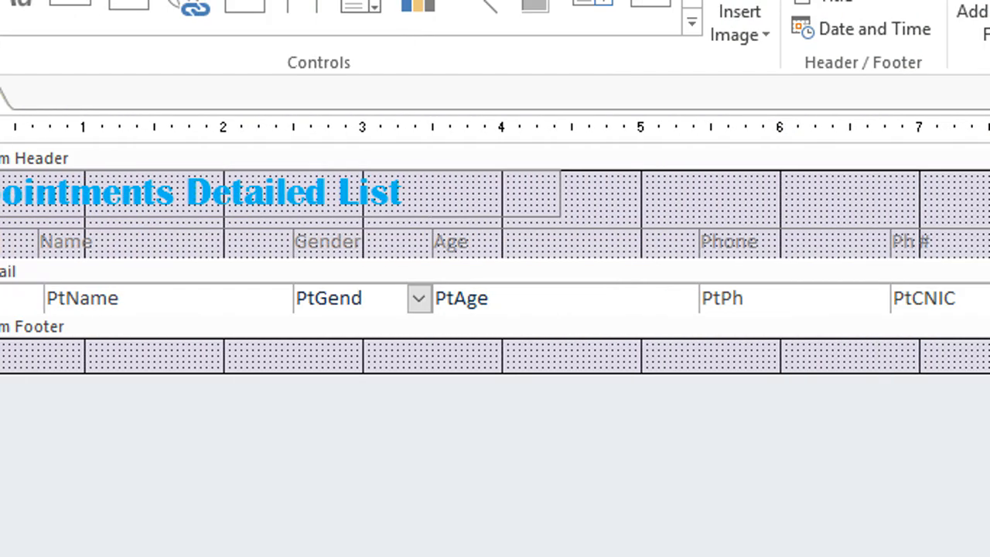
Set the control source of the PID text box in the detail section to AptID
{"action": "right_click", "coordinate": [211, 301]}
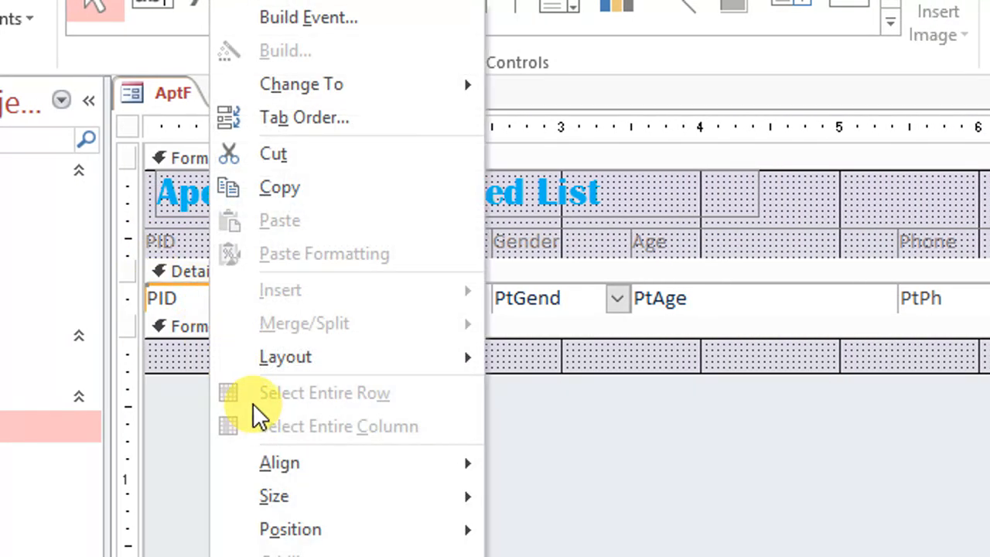
{"action": "left_click", "coordinate": [294, 479]}
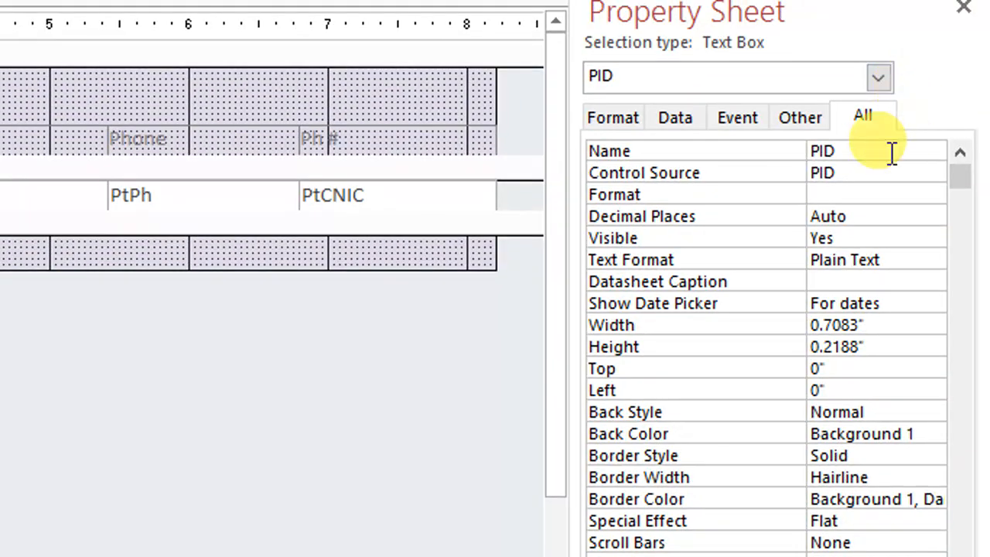
{"action": "left_click", "coordinate": [907, 171]}
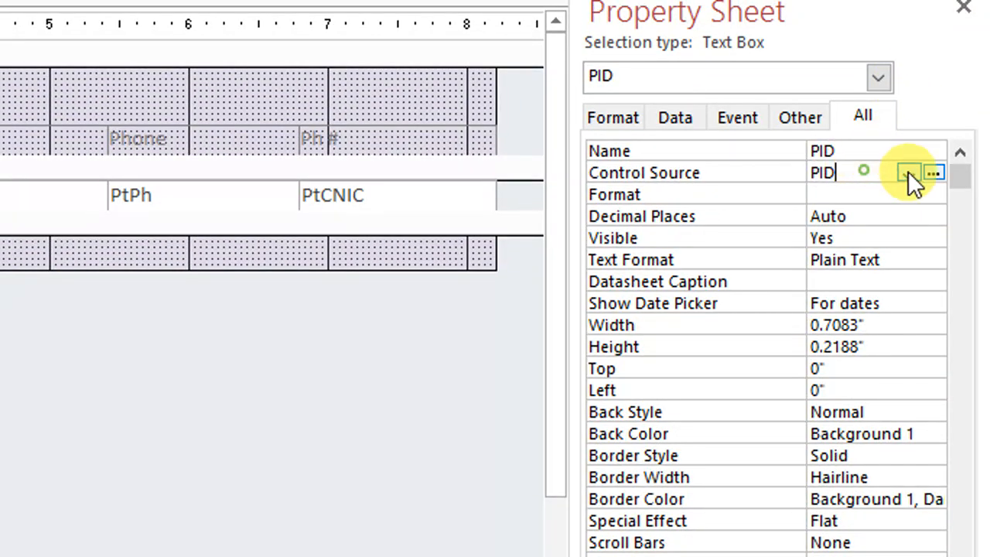
{"action": "left_click", "coordinate": [908, 174]}
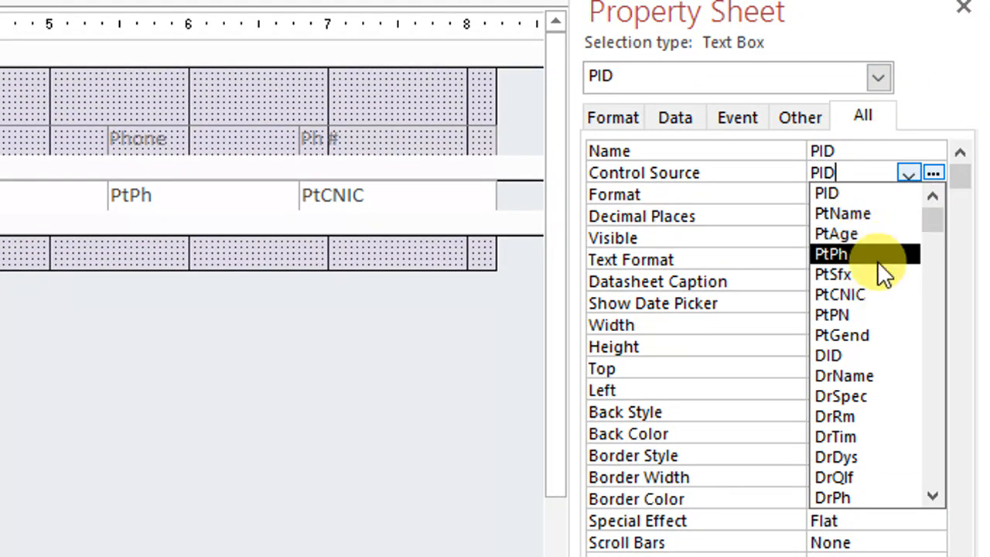
{"action": "scroll", "coordinate": [866, 425], "scroll_direction": "down", "scroll_amount": 1}
{"action": "scroll", "coordinate": [856, 428], "scroll_direction": "up", "scroll_amount": 1}
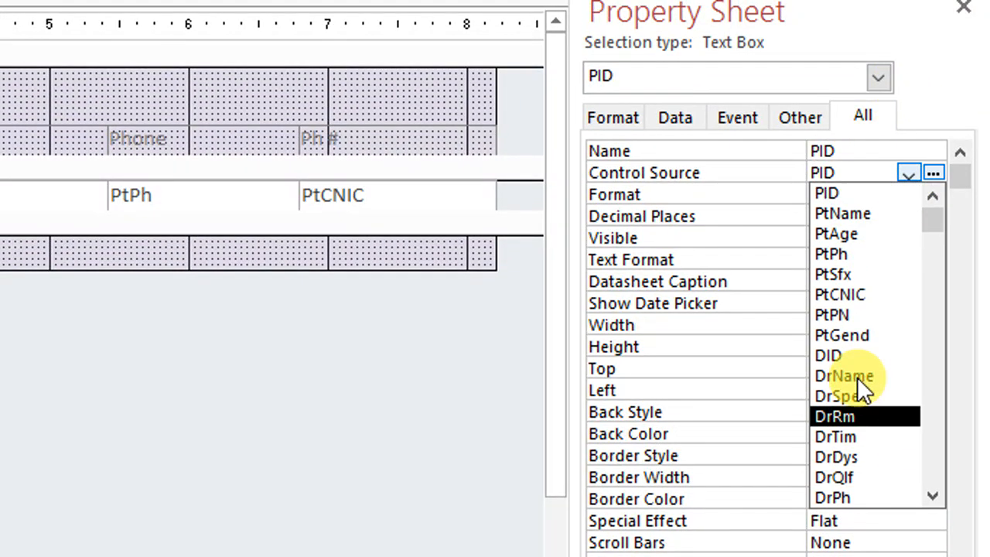
{"action": "scroll", "coordinate": [868, 327], "scroll_direction": "down", "scroll_amount": 3}
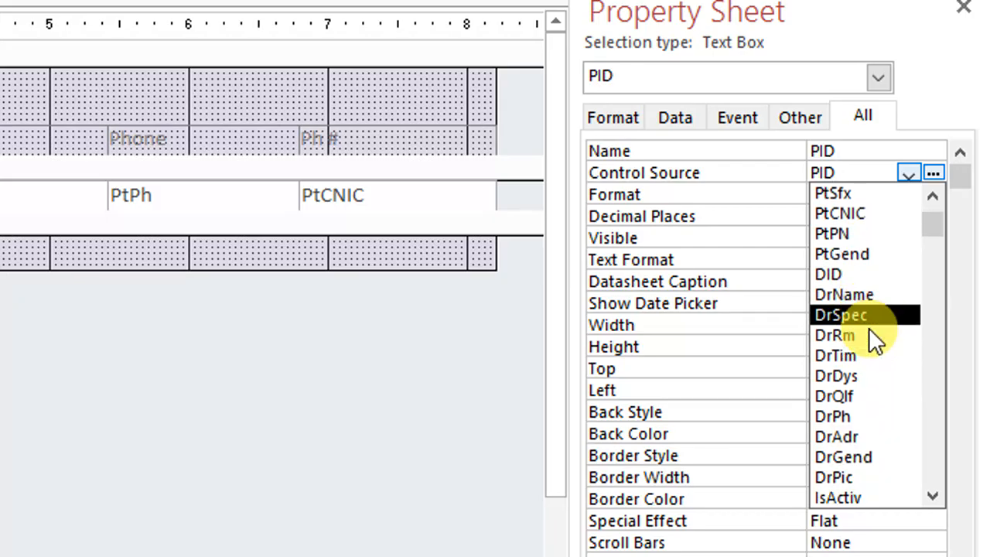
{"action": "left_click", "coordinate": [873, 455]}
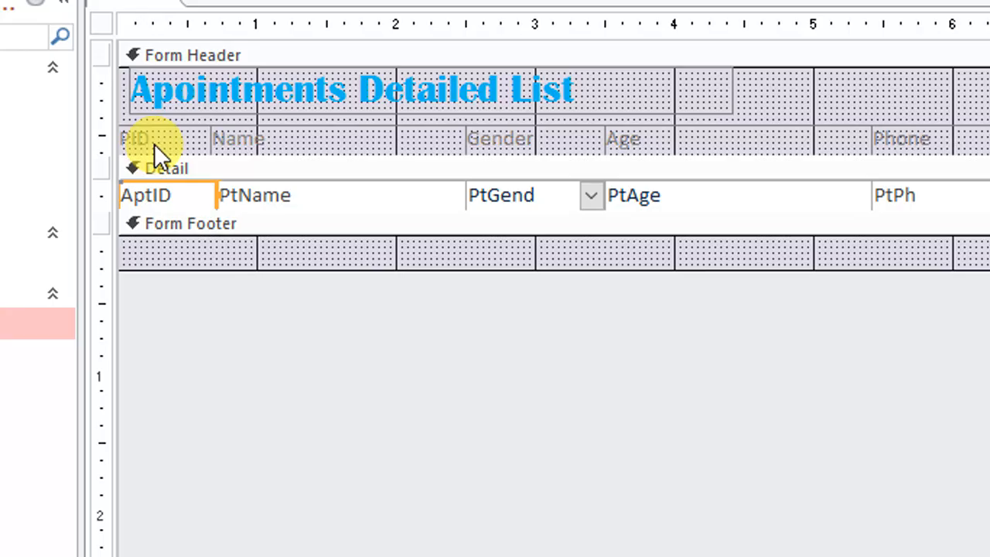
Change the PID header label text to "Apointment ID"
{"action": "left_click", "coordinate": [152, 143]}
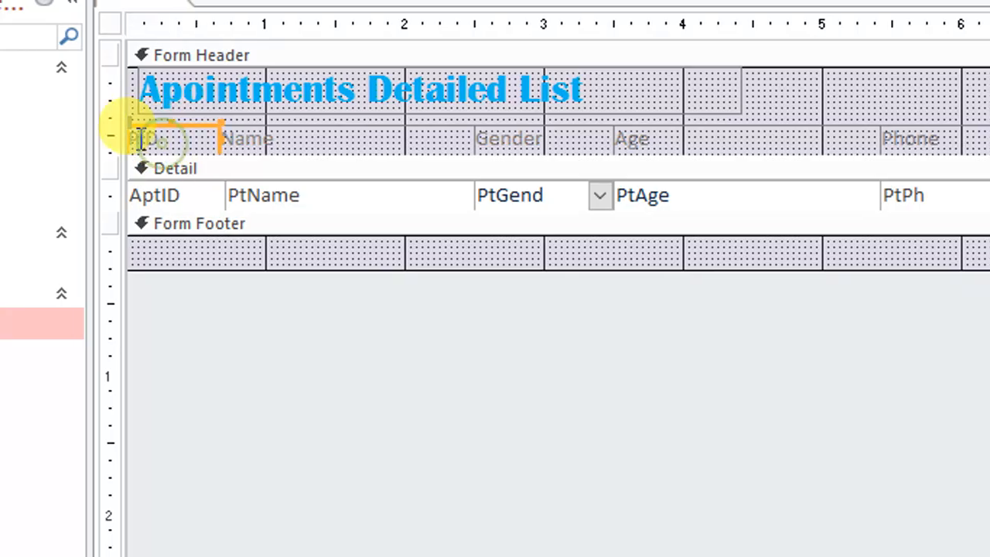
{"action": "left_click_drag", "start_coordinate": [129, 139], "coordinate": [80, 137]}
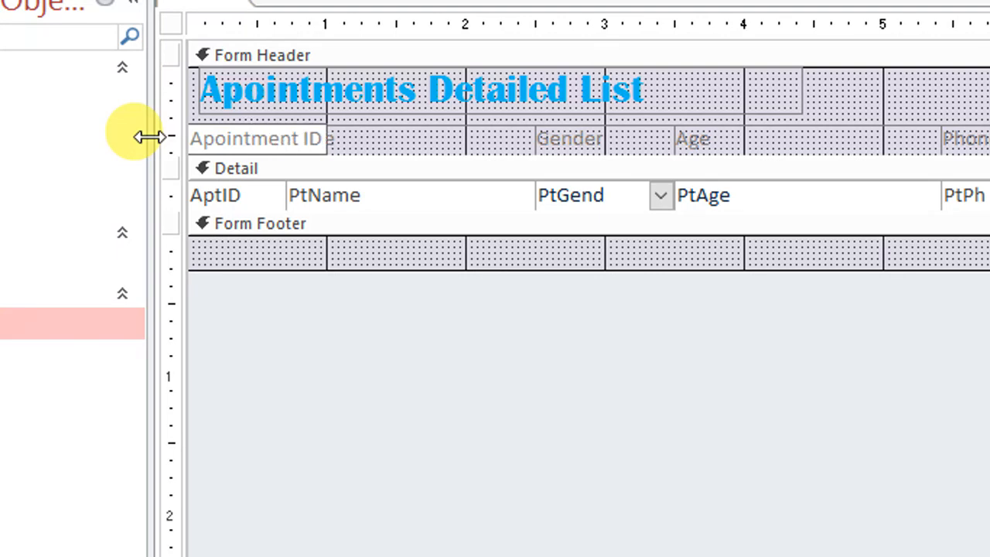
{"action": "left_click", "coordinate": [439, 340]}
Shift the Name label and PtName box right, and widen the AptID box and its header label to meet them
{"action": "left_click_drag", "start_coordinate": [434, 249], "coordinate": [436, 133]}
{"action": "left_click_drag", "start_coordinate": [431, 140], "coordinate": [478, 149]}
{"action": "left_click", "coordinate": [423, 324]}
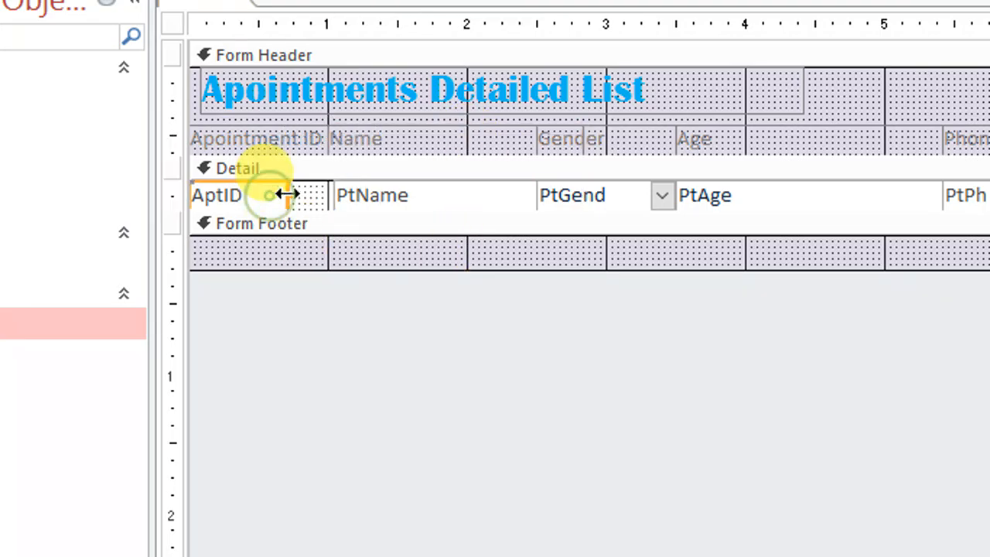
{"action": "left_click_drag", "start_coordinate": [286, 195], "coordinate": [334, 195]}
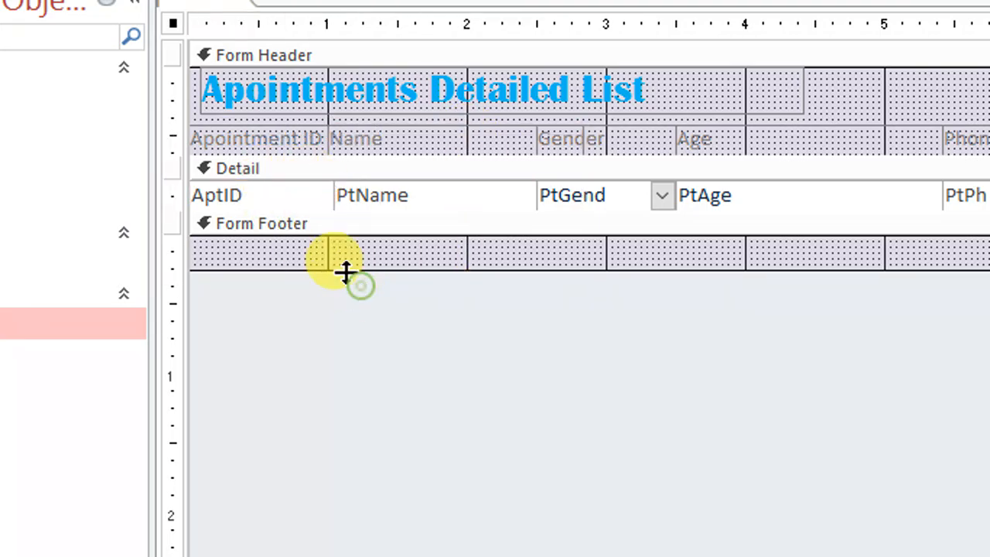
{"action": "left_click", "coordinate": [385, 139]}
{"action": "left_click", "coordinate": [391, 307]}
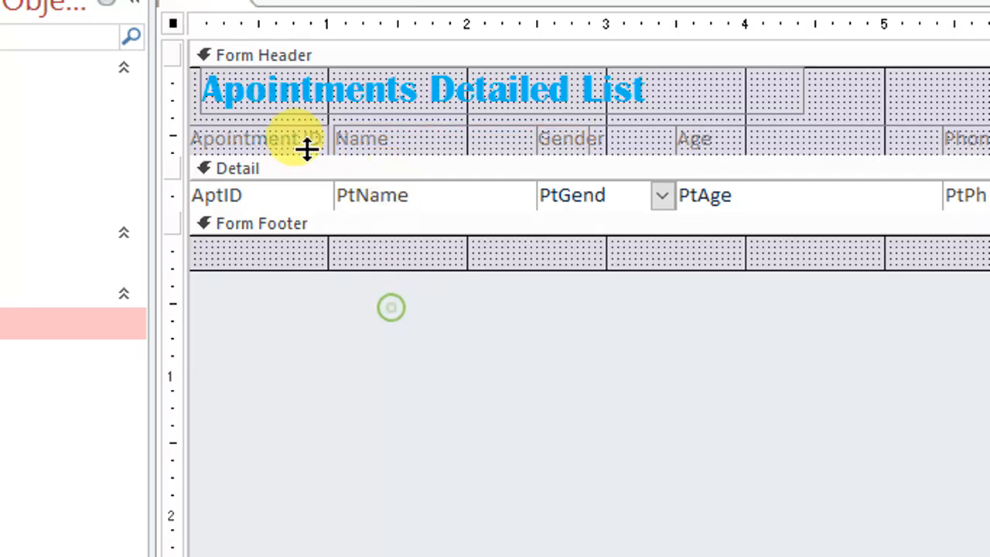
{"action": "left_click", "coordinate": [306, 148]}
{"action": "left_click_drag", "start_coordinate": [325, 133], "coordinate": [331, 140]}
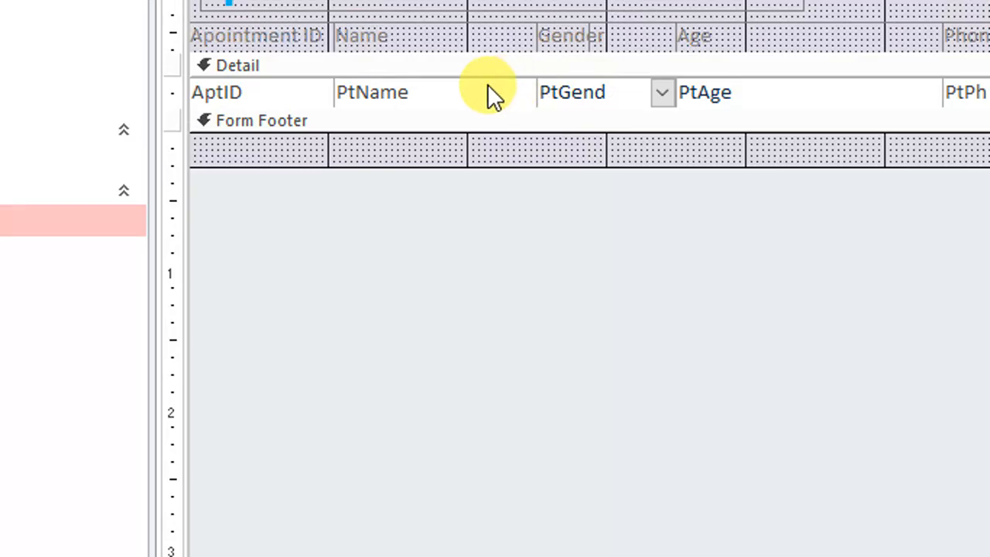
Move the Gender, Age, Phone and Ph # labels and their detail fields right to clear the Name column
{"action": "left_click", "coordinate": [487, 91]}
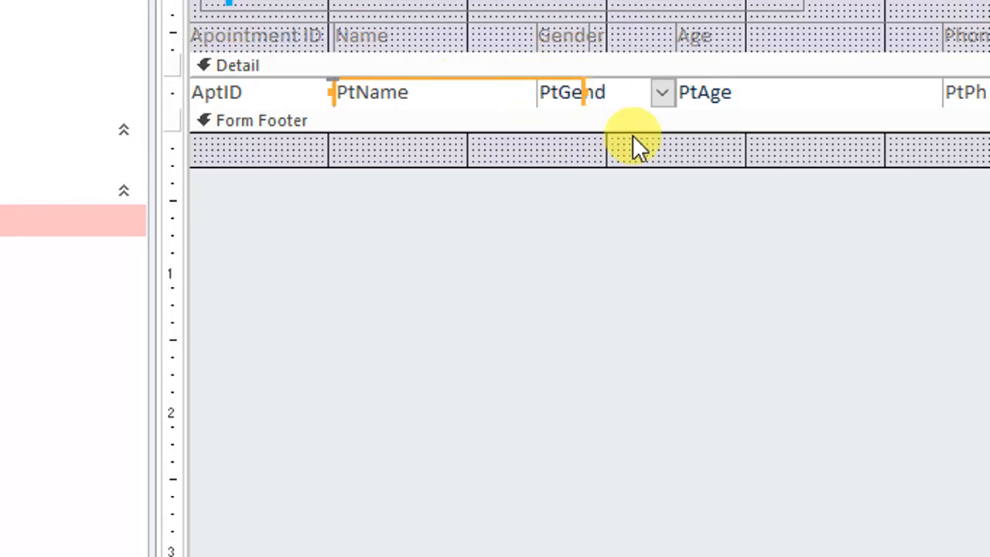
{"action": "left_click", "coordinate": [657, 98]}
{"action": "left_click_drag", "start_coordinate": [648, 83], "coordinate": [717, 94]}
{"action": "left_click_drag", "start_coordinate": [360, 96], "coordinate": [369, 95]}
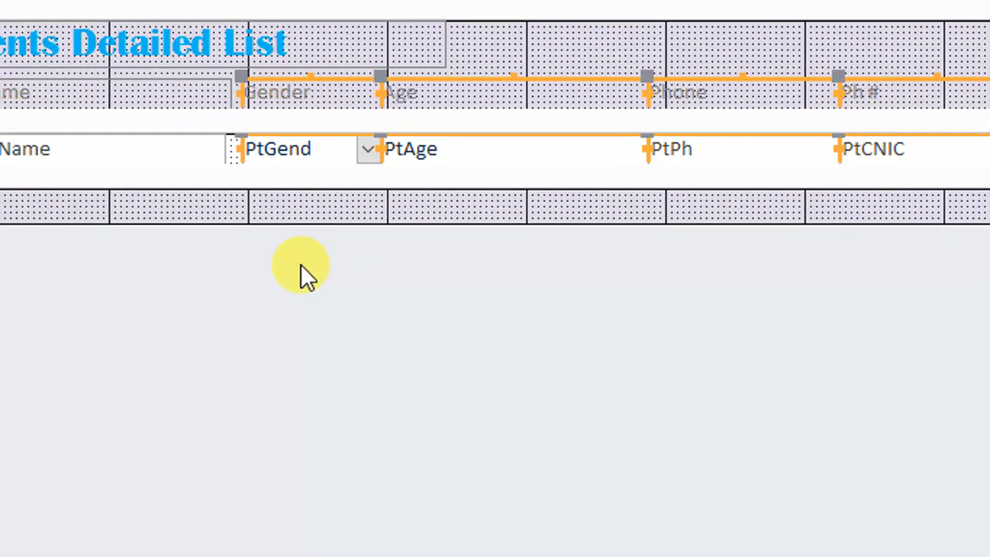
{"action": "left_click", "coordinate": [294, 271]}
{"action": "left_click", "coordinate": [169, 152]}
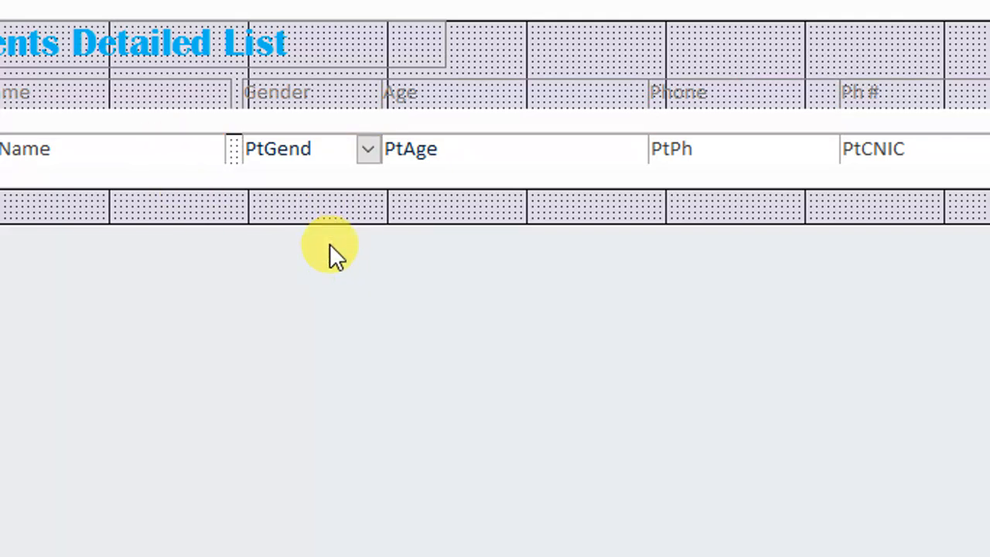
{"action": "left_click", "coordinate": [346, 154]}
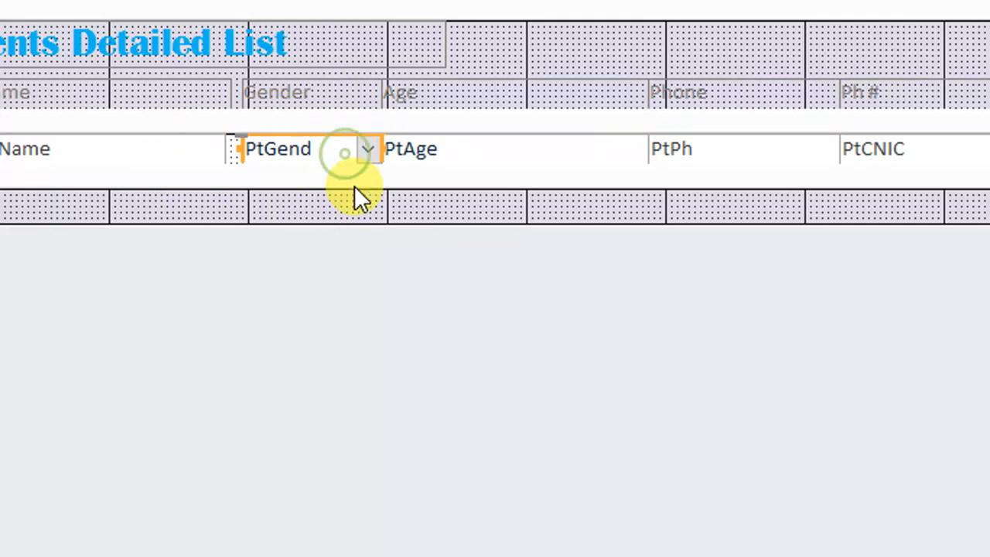
{"action": "right_click", "coordinate": [359, 159]}
{"action": "mouse_move", "coordinate": [515, 183]}
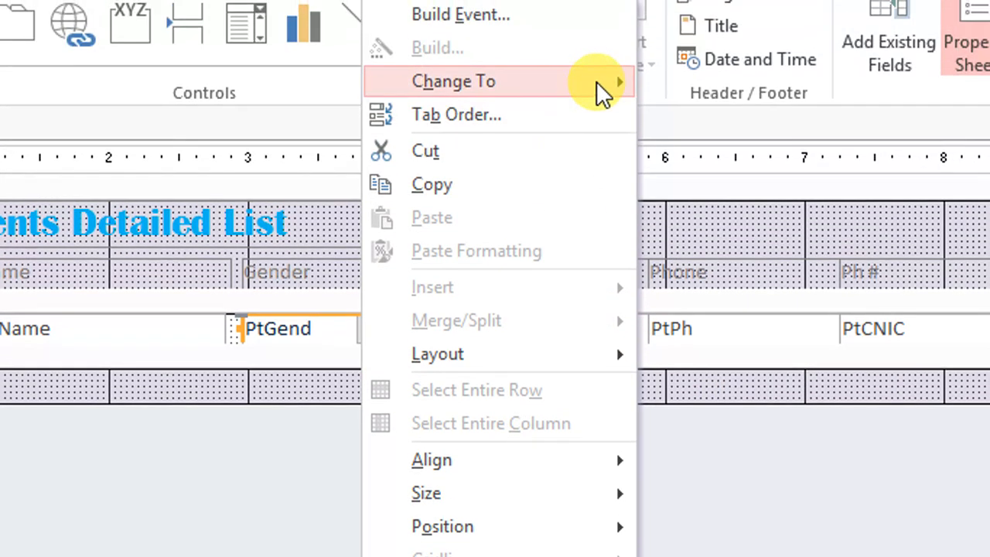
{"action": "mouse_move", "coordinate": [603, 91]}
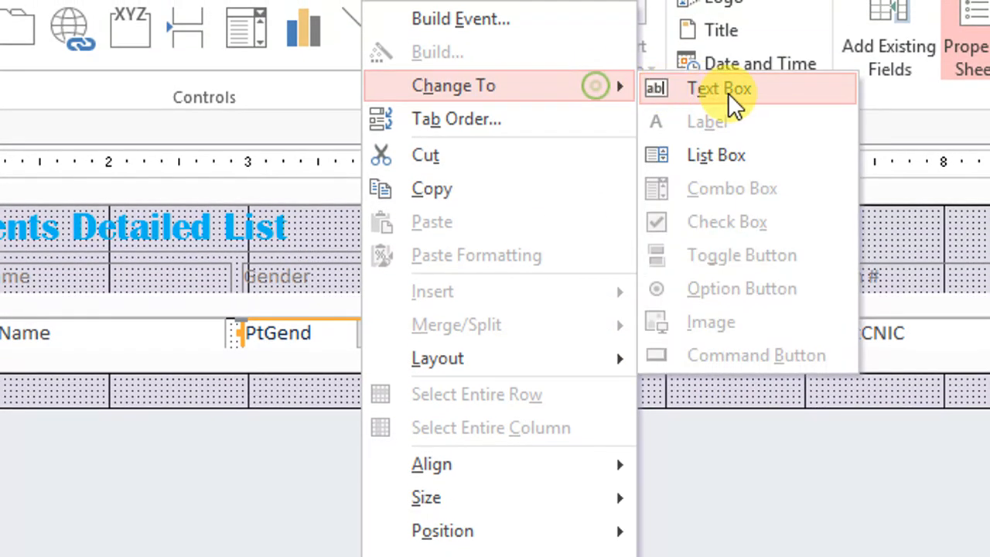
{"action": "left_click", "coordinate": [740, 157]}
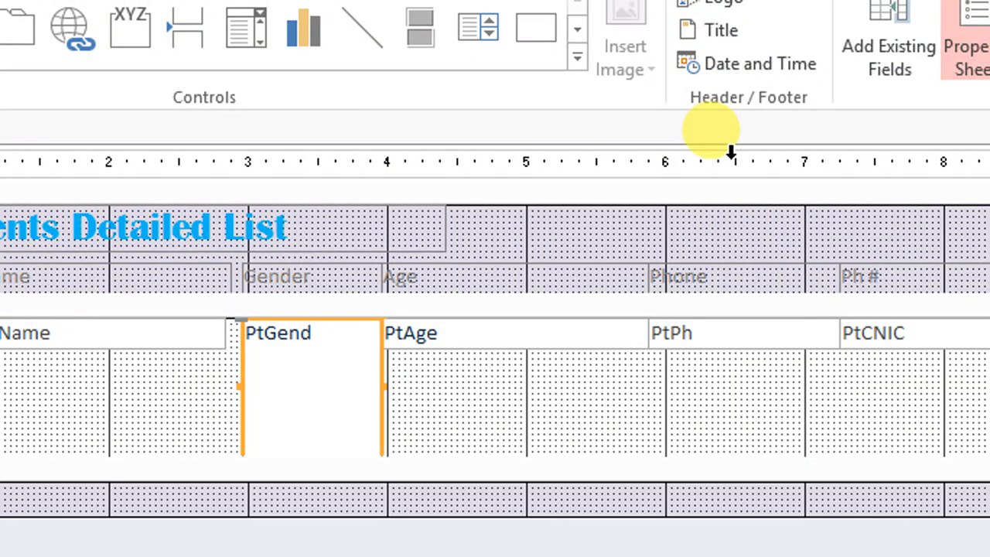
{"action": "key", "text": "ctrl+z"}
Change the PtGend combo box to a text box and set its control source to DrName
{"action": "right_click", "coordinate": [367, 326]}
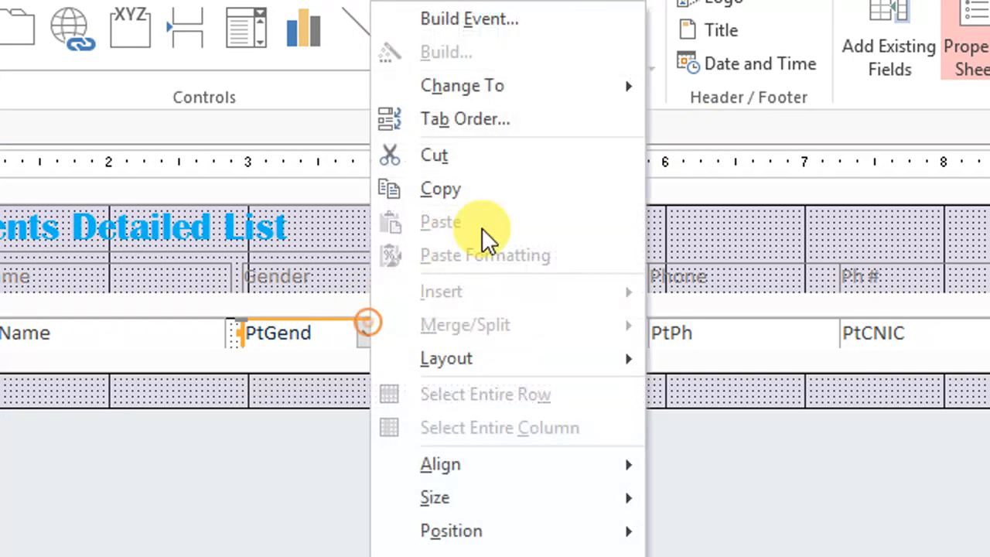
{"action": "mouse_move", "coordinate": [545, 108]}
{"action": "left_click", "coordinate": [677, 91]}
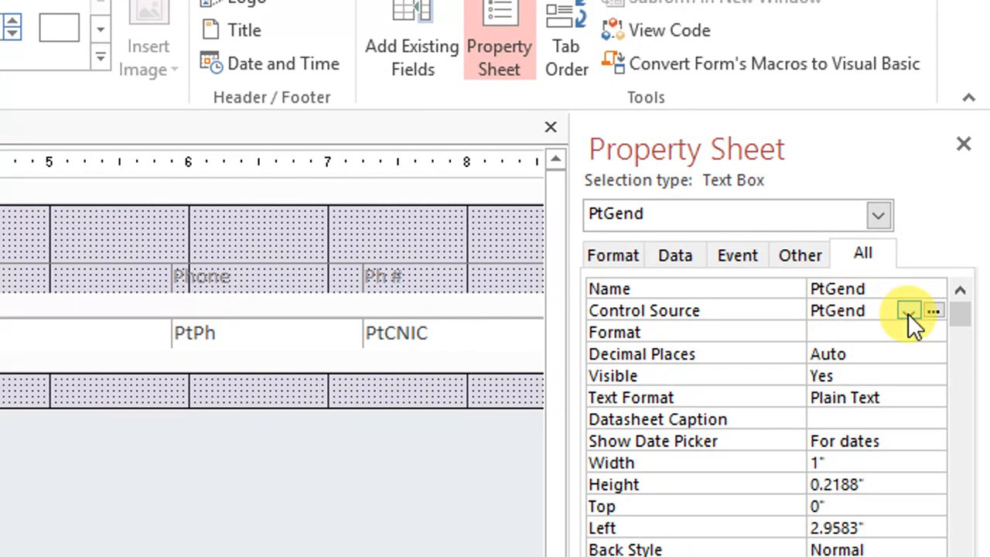
{"action": "left_click", "coordinate": [907, 312]}
{"action": "left_click", "coordinate": [887, 370]}
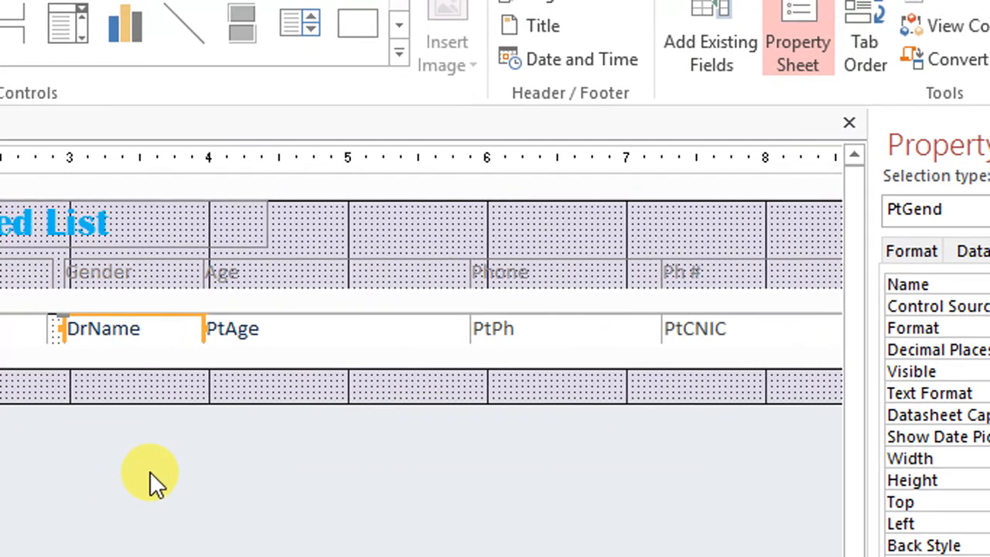
Move the Gender label and DrName box left toward the Name column and adjust the PtName box's width to meet them
{"action": "left_click_drag", "start_coordinate": [149, 471], "coordinate": [129, 270]}
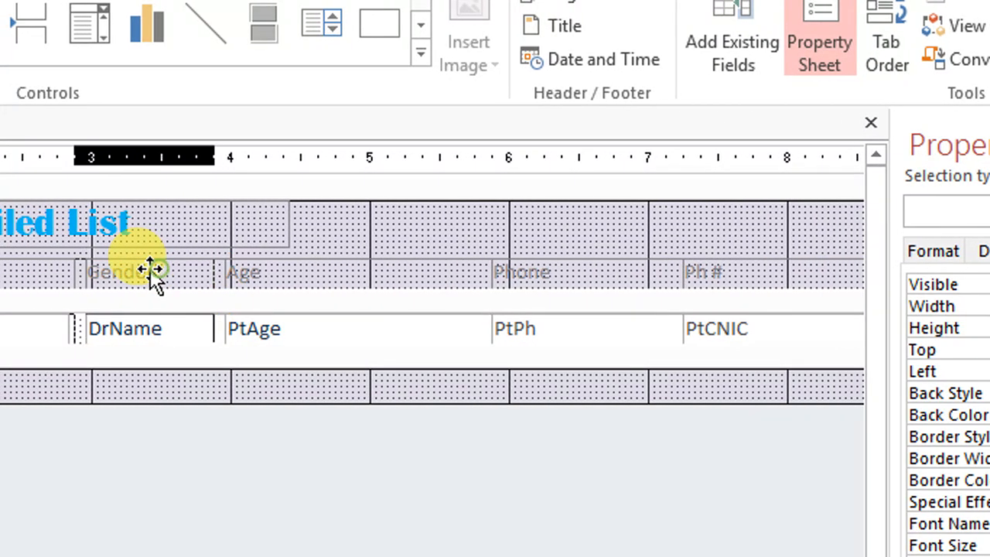
{"action": "left_click", "coordinate": [160, 439]}
{"action": "left_click", "coordinate": [49, 335]}
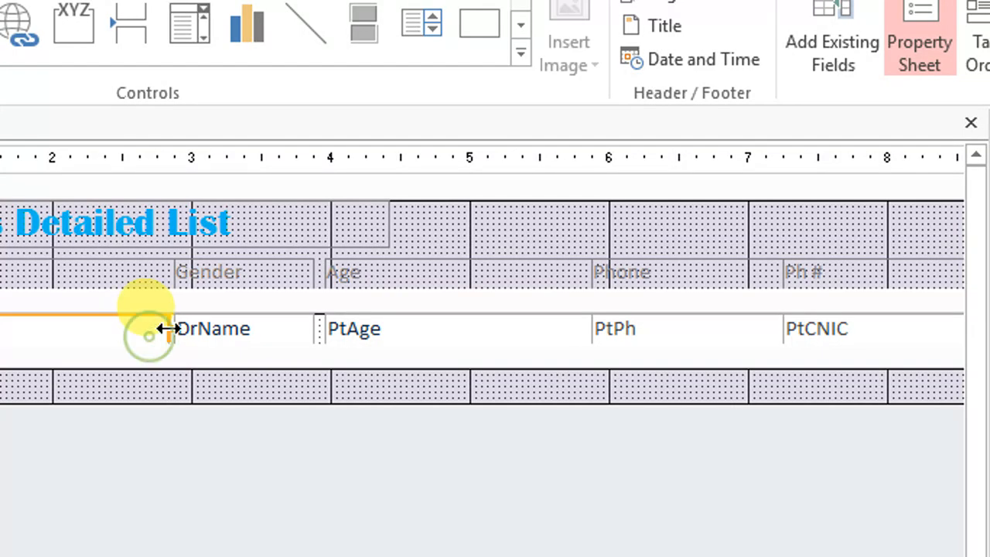
{"action": "left_click_drag", "start_coordinate": [69, 329], "coordinate": [71, 328]}
{"action": "left_click", "coordinate": [195, 434]}
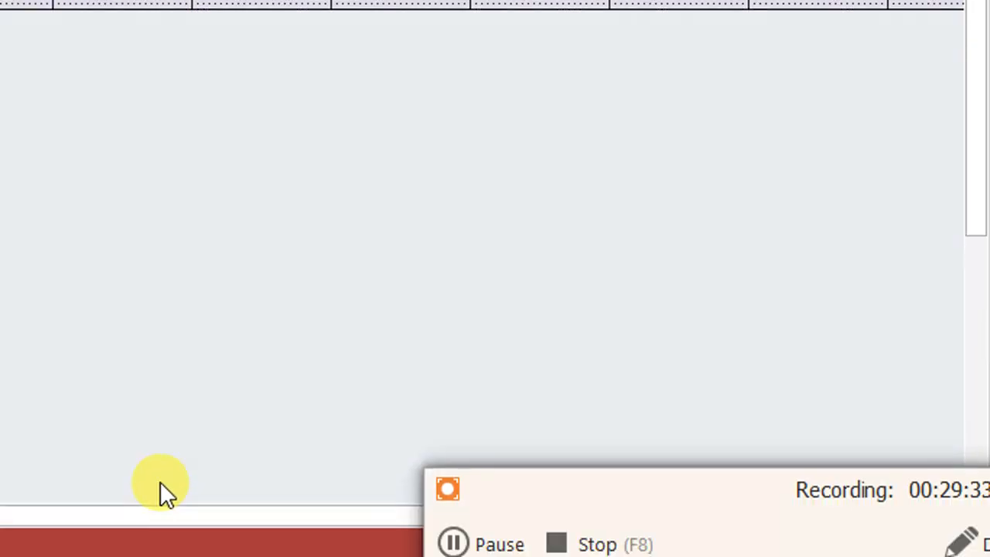
Set the PtAge text box's control source to DOA
{"action": "left_click_drag", "start_coordinate": [169, 469], "coordinate": [191, 462]}
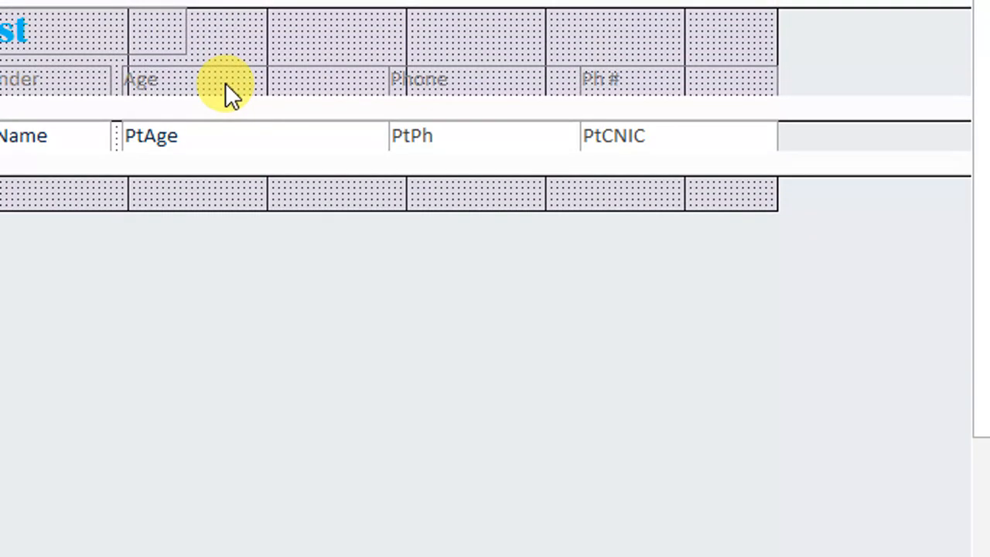
{"action": "left_click", "coordinate": [233, 131]}
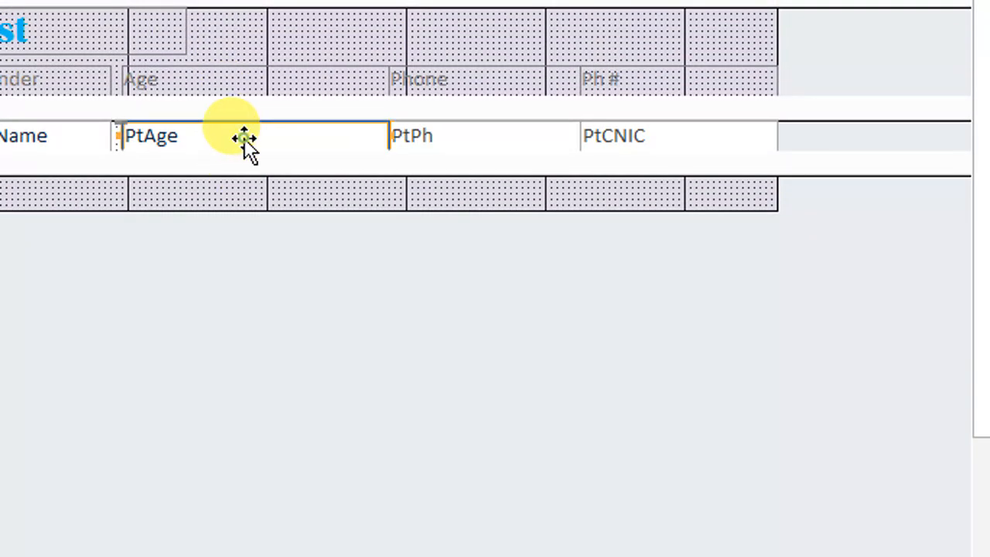
{"action": "left_click", "coordinate": [908, 114]}
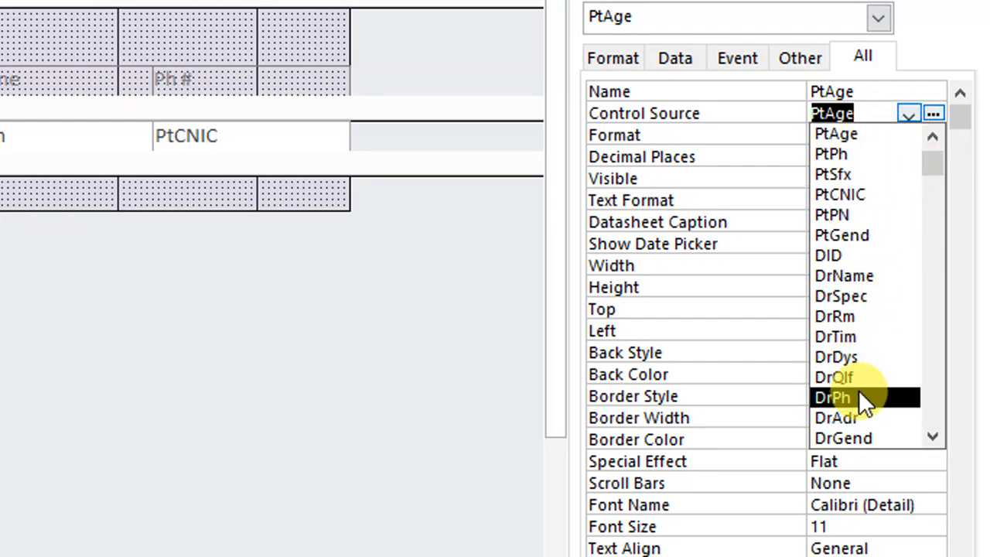
{"action": "scroll", "coordinate": [861, 393], "scroll_direction": "down", "scroll_amount": 1}
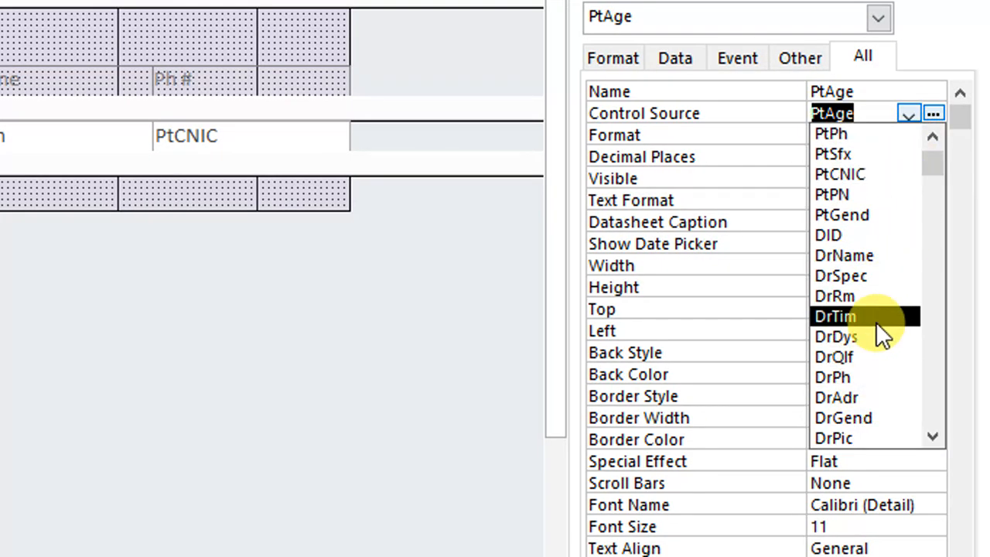
{"action": "scroll", "coordinate": [877, 313], "scroll_direction": "up", "scroll_amount": 1}
{"action": "scroll", "coordinate": [884, 260], "scroll_direction": "down", "scroll_amount": 4}
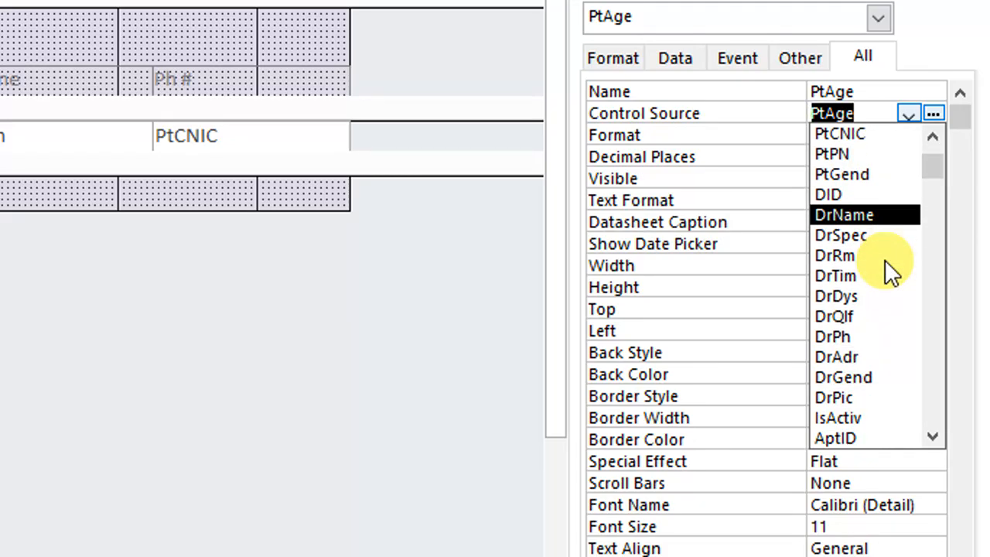
{"action": "left_click", "coordinate": [861, 357]}
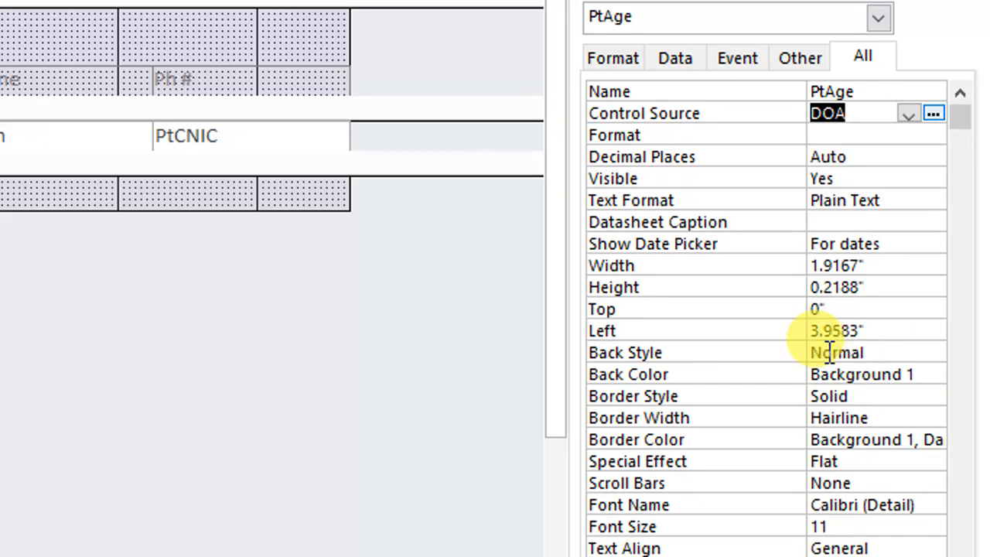
Narrow the Age label and DOA box and move them left to meet the DrName column
{"action": "left_click_drag", "start_coordinate": [374, 225], "coordinate": [369, 82]}
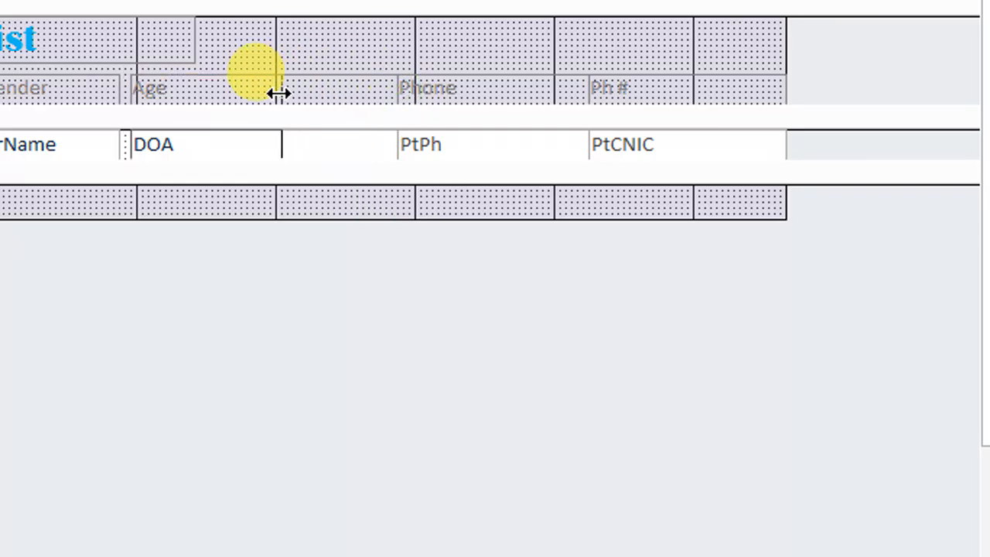
{"action": "left_click_drag", "start_coordinate": [283, 93], "coordinate": [287, 94]}
{"action": "left_click_drag", "start_coordinate": [299, 280], "coordinate": [190, 87]}
{"action": "left_click", "coordinate": [288, 274]}
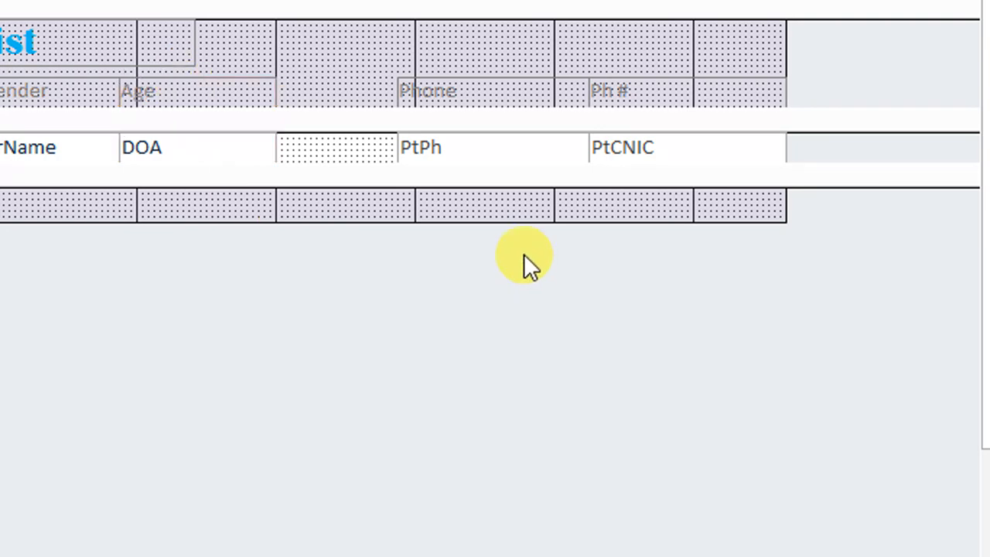
Set the PtPh text box's control source to DrSpec
{"action": "left_click_drag", "start_coordinate": [492, 103], "coordinate": [492, 102]}
{"action": "left_click", "coordinate": [490, 147]}
{"action": "left_click", "coordinate": [491, 265]}
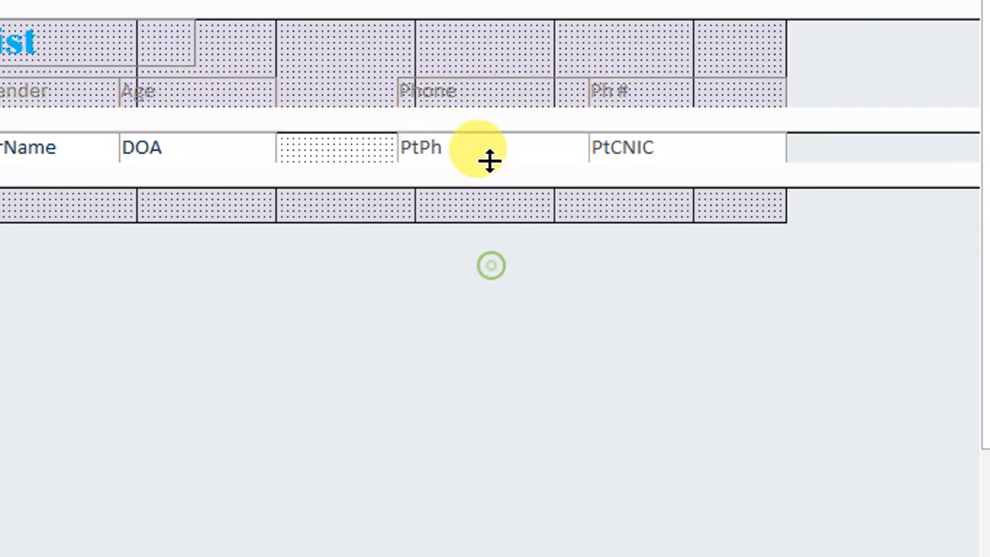
{"action": "left_click", "coordinate": [498, 149]}
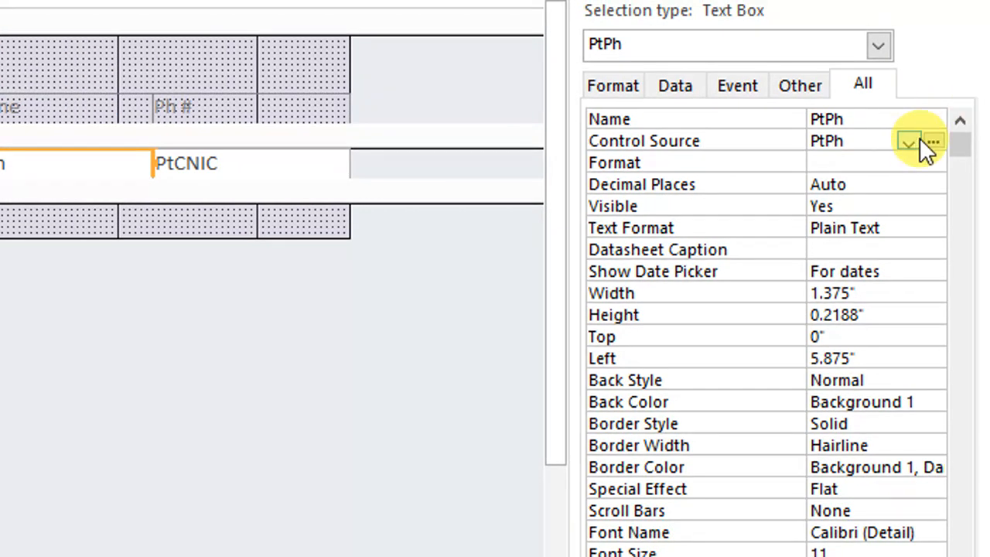
{"action": "left_click", "coordinate": [909, 141]}
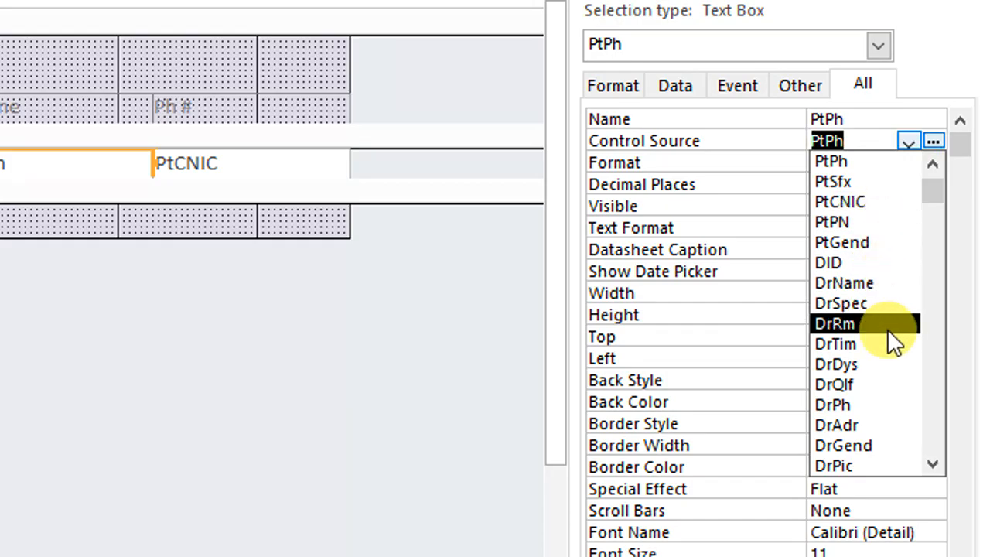
{"action": "scroll", "coordinate": [891, 348], "scroll_direction": "down", "scroll_amount": 1}
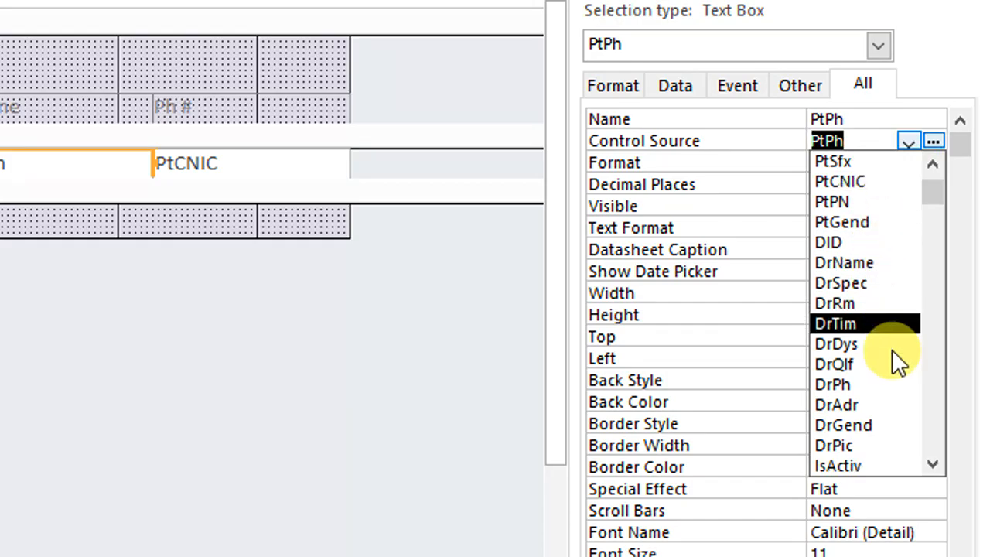
{"action": "left_click", "coordinate": [894, 290]}
{"action": "left_click", "coordinate": [112, 274]}
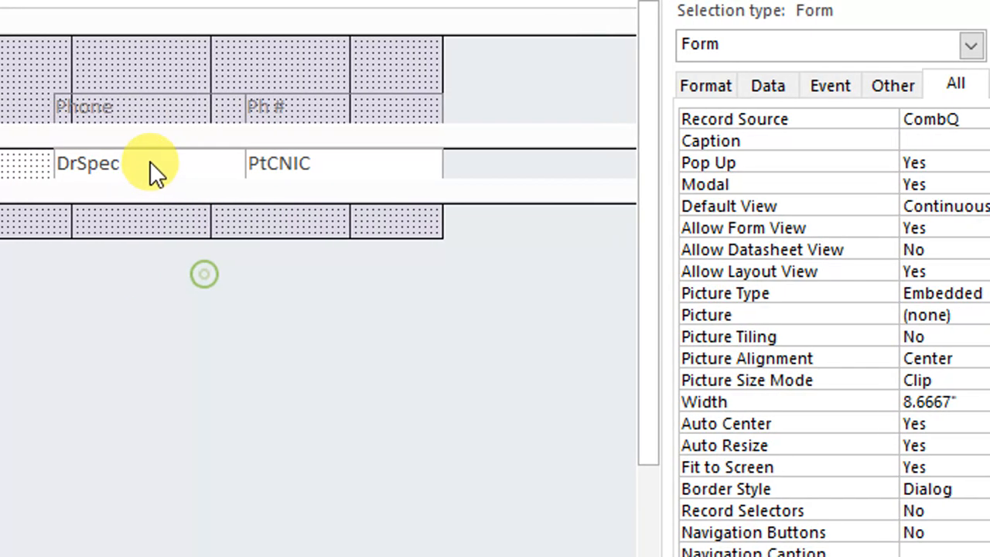
Move the Age label and DOA box right, and place the Phone label and DrSpec box beside the DrName column
{"action": "left_click", "coordinate": [176, 110]}
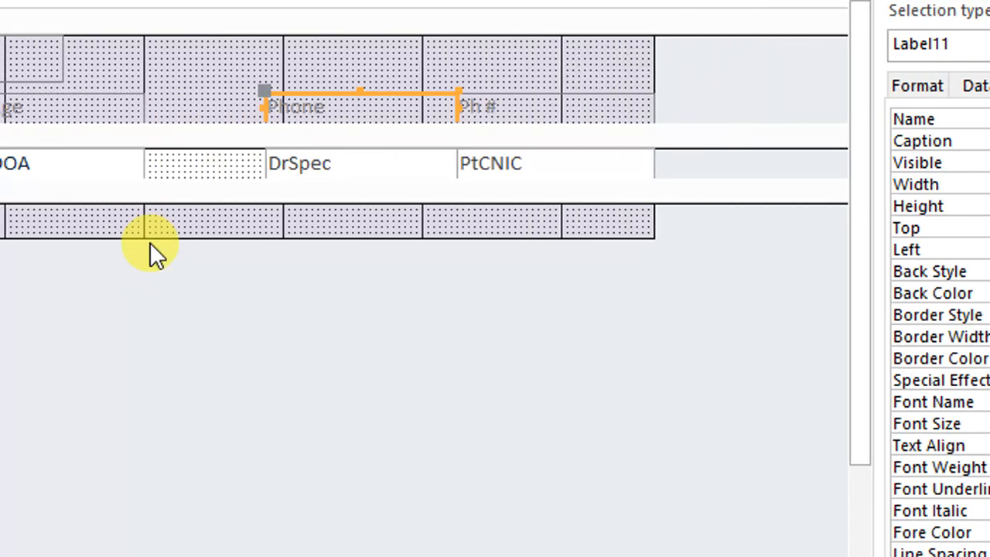
{"action": "left_click_drag", "start_coordinate": [152, 245], "coordinate": [153, 105]}
{"action": "left_click_drag", "start_coordinate": [485, 109], "coordinate": [529, 104]}
{"action": "left_click_drag", "start_coordinate": [415, 265], "coordinate": [372, 97]}
{"action": "left_click_drag", "start_coordinate": [379, 110], "coordinate": [150, 106]}
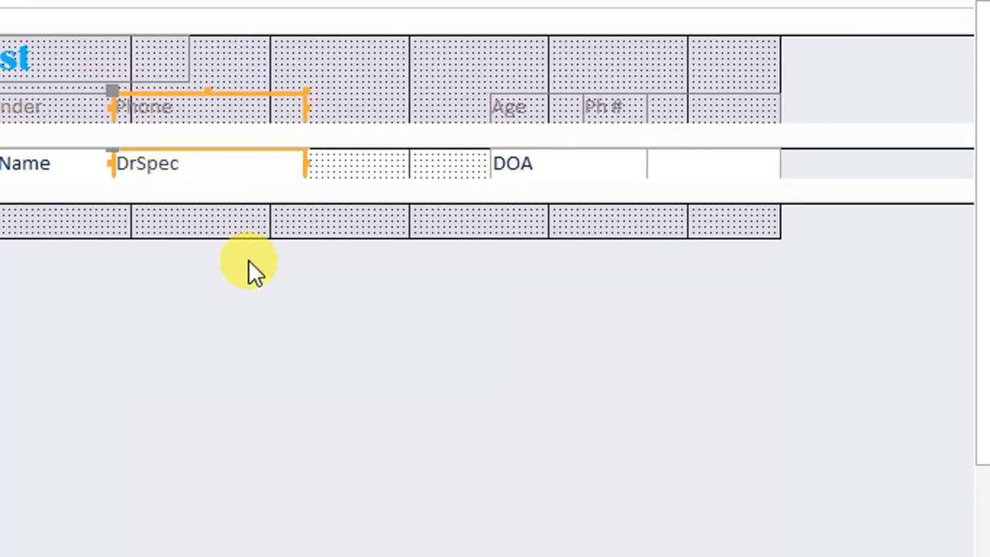
Shift the Phone label and DrSpec box right and widen the Gender label and DrName box to meet them
{"action": "left_click_drag", "start_coordinate": [263, 258], "coordinate": [283, 109]}
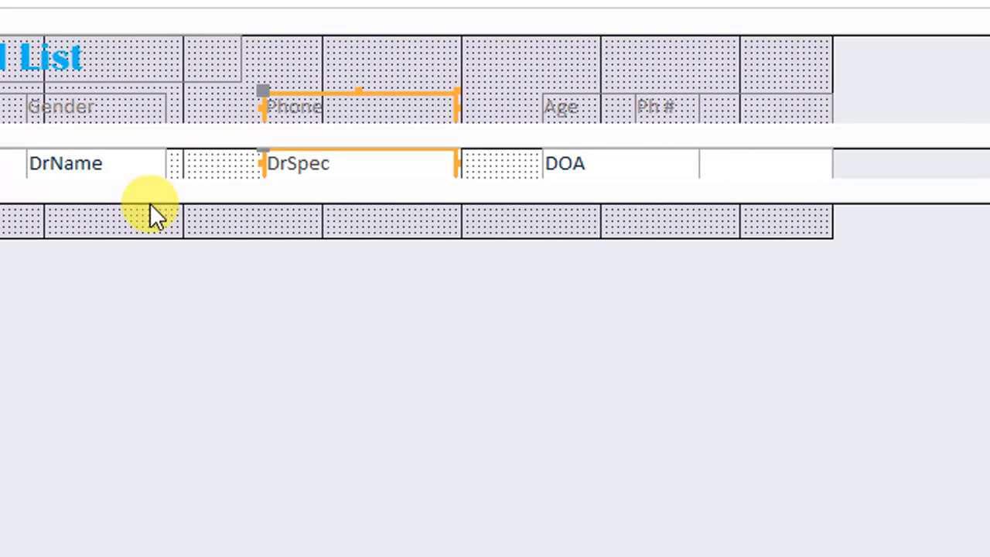
{"action": "left_click", "coordinate": [144, 105]}
{"action": "left_click_drag", "start_coordinate": [174, 109], "coordinate": [257, 109]}
{"action": "left_click_drag", "start_coordinate": [336, 258], "coordinate": [313, 106]}
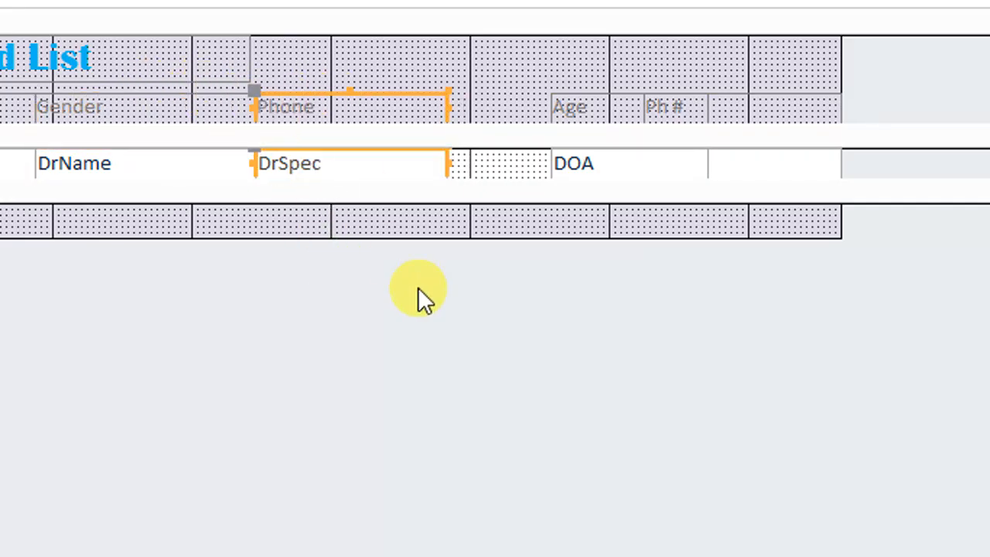
{"action": "left_click", "coordinate": [417, 289]}
Widen the Phone label and DrSpec box, and move the Age label and DOA box left to meet them
{"action": "left_click_drag", "start_coordinate": [435, 281], "coordinate": [475, 107]}
{"action": "left_click", "coordinate": [572, 262]}
{"action": "left_click_drag", "start_coordinate": [571, 263], "coordinate": [524, 106]}
{"action": "left_click", "coordinate": [648, 331]}
{"action": "left_click_drag", "start_coordinate": [769, 273], "coordinate": [698, 116]}
{"action": "left_click", "coordinate": [656, 305]}
Set the PtAge text box's control source to Feee
{"action": "left_click", "coordinate": [543, 170]}
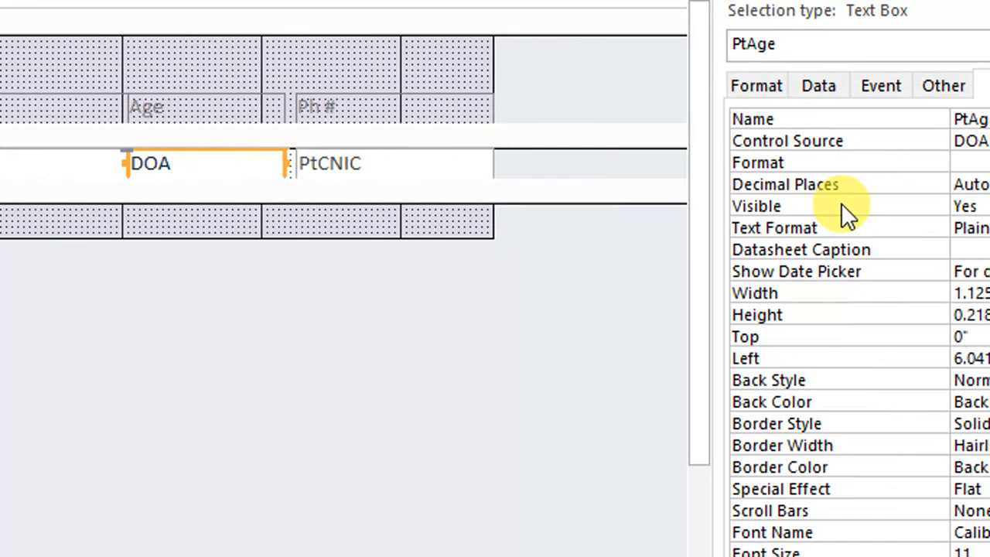
{"action": "left_click", "coordinate": [910, 140]}
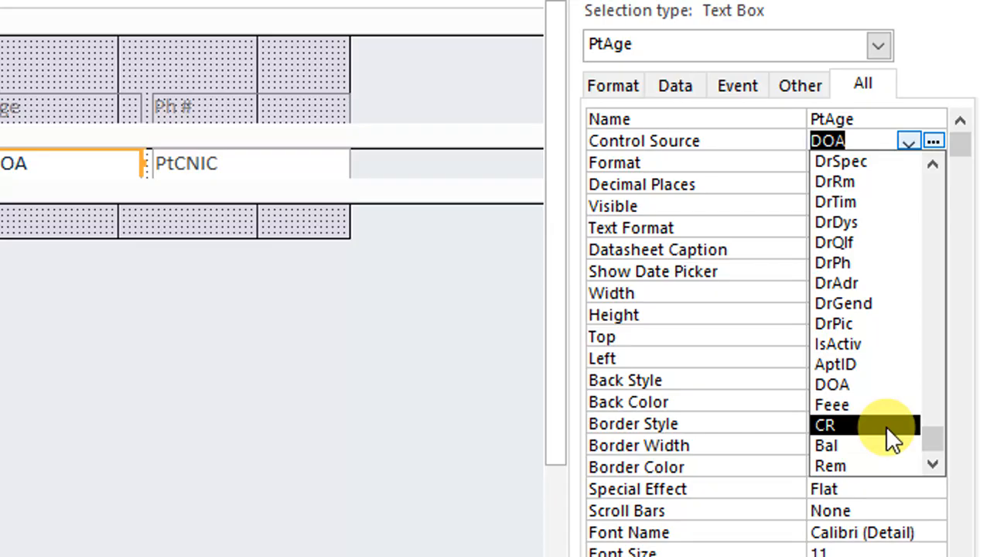
{"action": "left_click", "coordinate": [890, 405]}
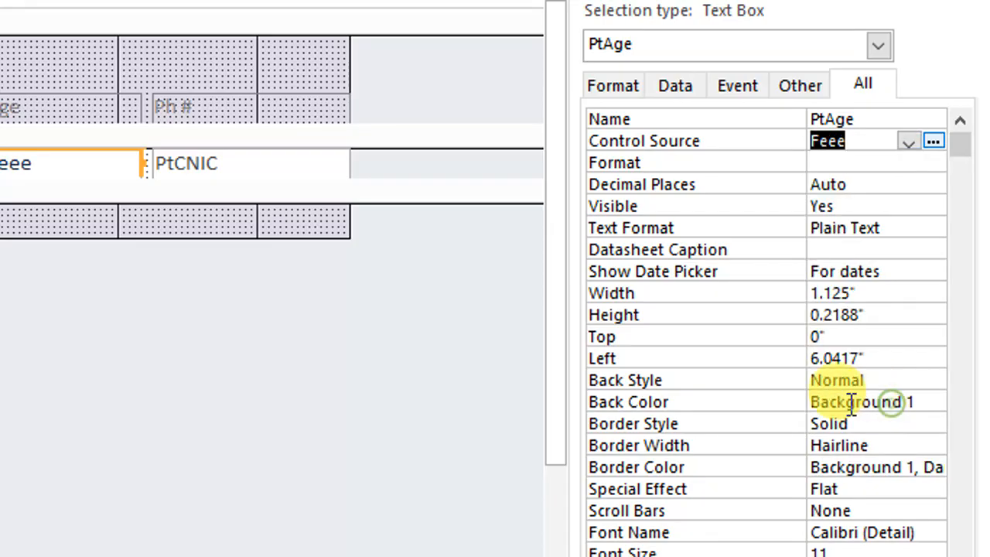
Widen the form to about 10 inches and move the Ph # label and PtCNIC box left against the Feee column
{"action": "left_click", "coordinate": [288, 335]}
{"action": "left_click_drag", "start_coordinate": [349, 73], "coordinate": [535, 76]}
{"action": "left_click_drag", "start_coordinate": [226, 275], "coordinate": [222, 121]}
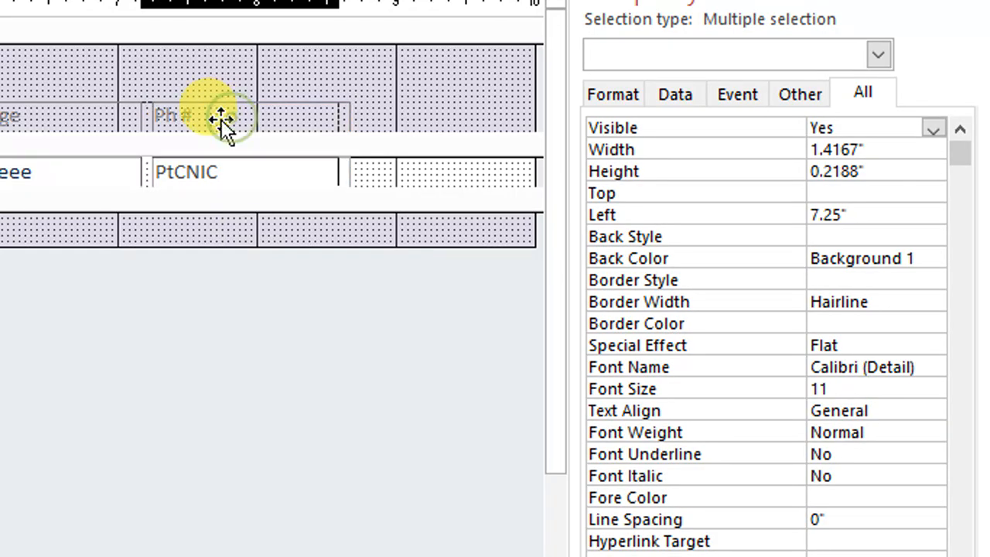
{"action": "left_click", "coordinate": [225, 267]}
Set the control source of the PtCNIC box under Ph # to CR
{"action": "left_click", "coordinate": [223, 180]}
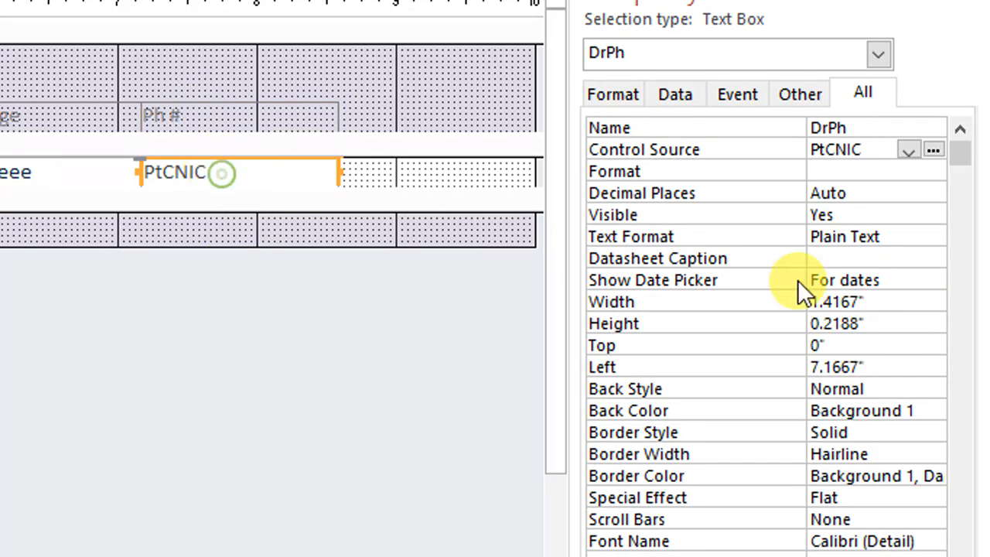
{"action": "left_click", "coordinate": [906, 150]}
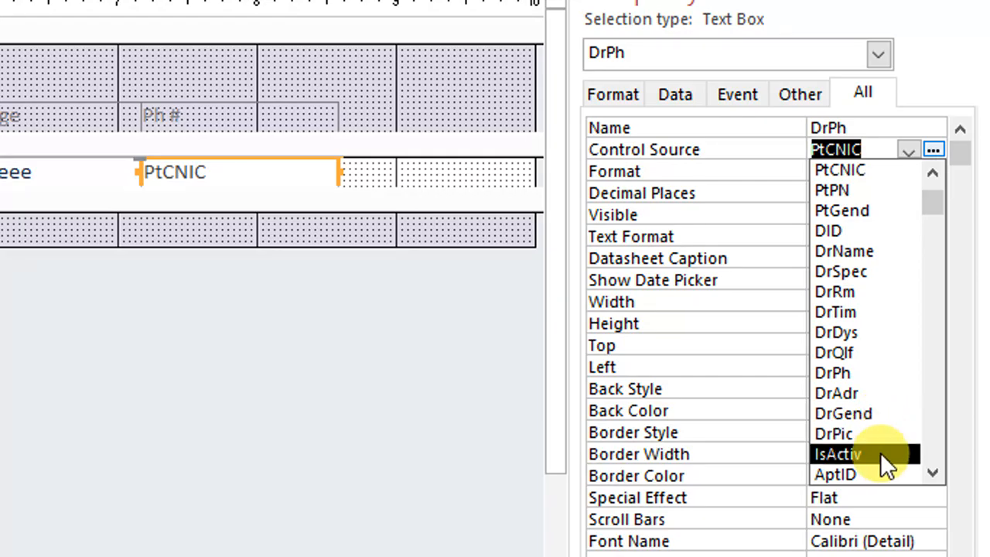
{"action": "scroll", "coordinate": [879, 452], "scroll_direction": "down", "scroll_amount": 1}
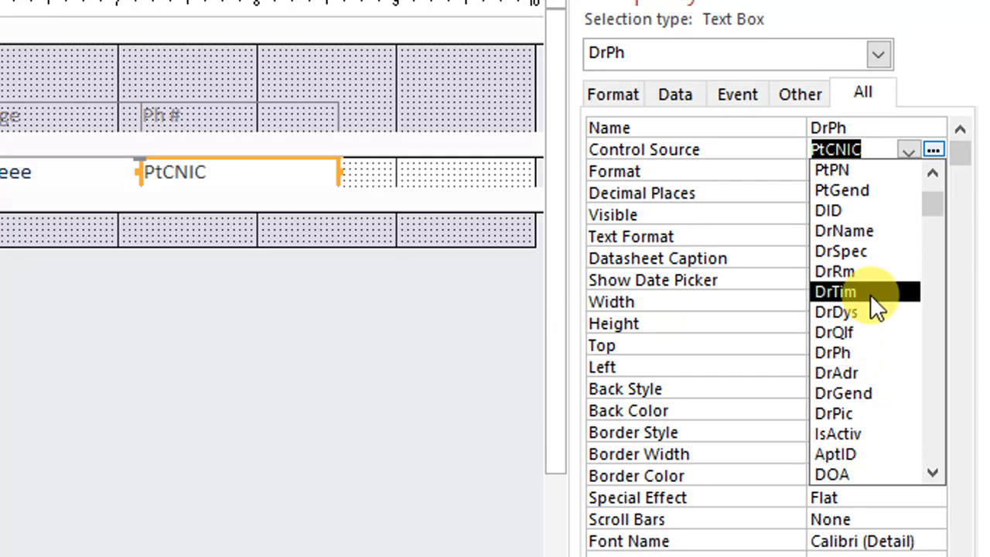
{"action": "scroll", "coordinate": [870, 294], "scroll_direction": "down", "scroll_amount": 4}
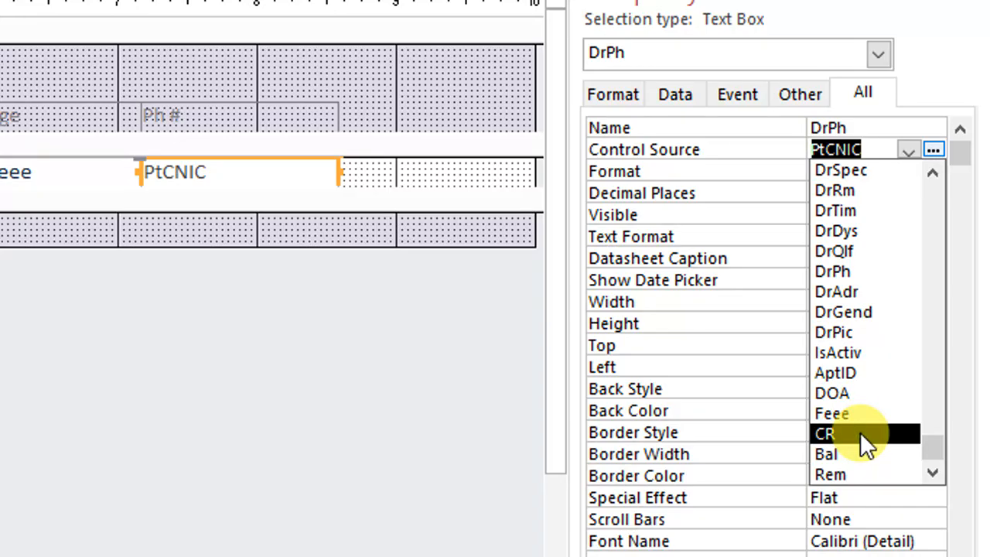
{"action": "left_click", "coordinate": [860, 431]}
{"action": "left_click", "coordinate": [587, 433]}
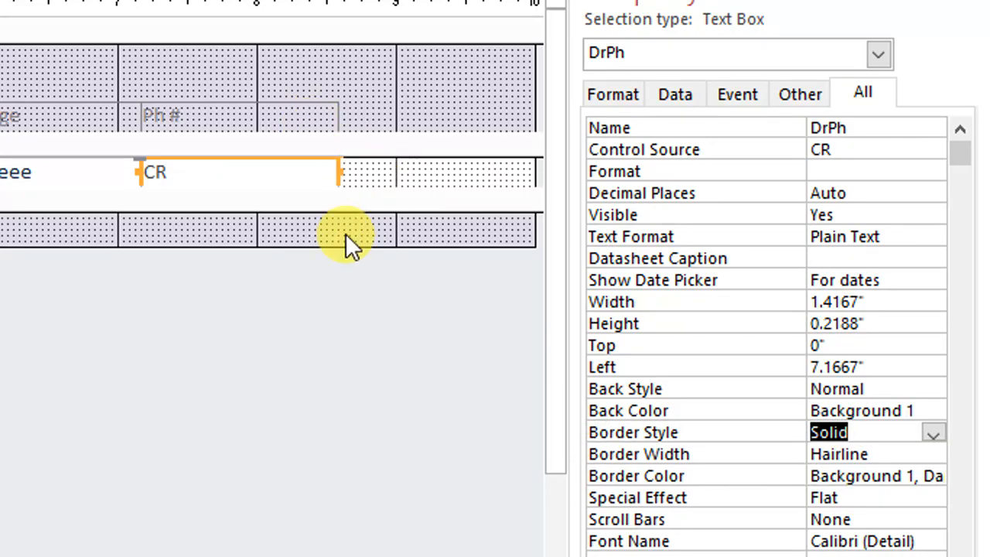
Duplicate the Ph # label and CR box and place the copies directly to the right of the originals
{"action": "left_click_drag", "start_coordinate": [344, 234], "coordinate": [301, 119]}
{"action": "key", "text": "ctrl+c"}
{"action": "key", "text": "ctrl+v"}
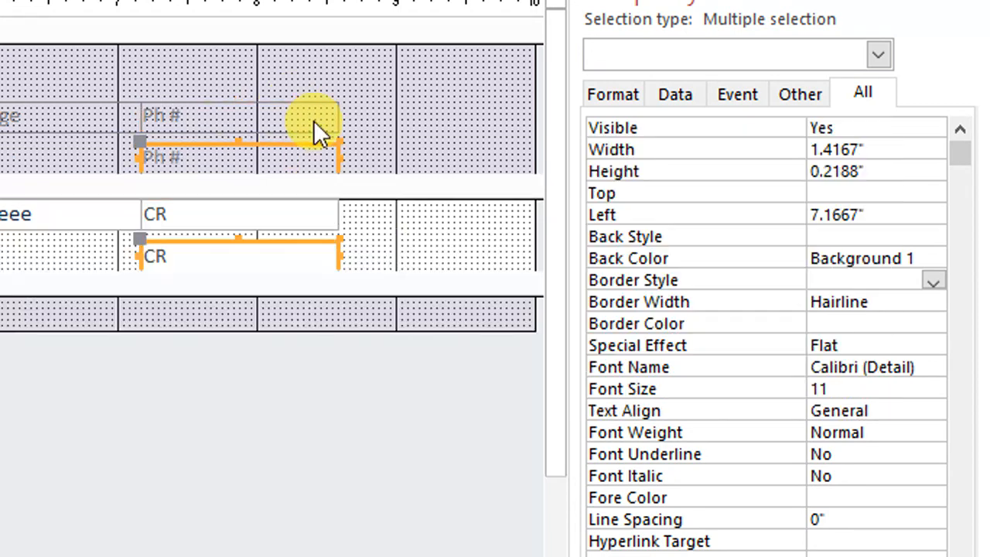
{"action": "left_click", "coordinate": [438, 363]}
{"action": "left_click_drag", "start_coordinate": [258, 162], "coordinate": [457, 114]}
{"action": "left_click", "coordinate": [261, 253]}
{"action": "left_click_drag", "start_coordinate": [260, 252], "coordinate": [453, 246]}
{"action": "left_click", "coordinate": [455, 377]}
Set the duplicated CR box's control source to Bal
{"action": "left_click", "coordinate": [445, 224]}
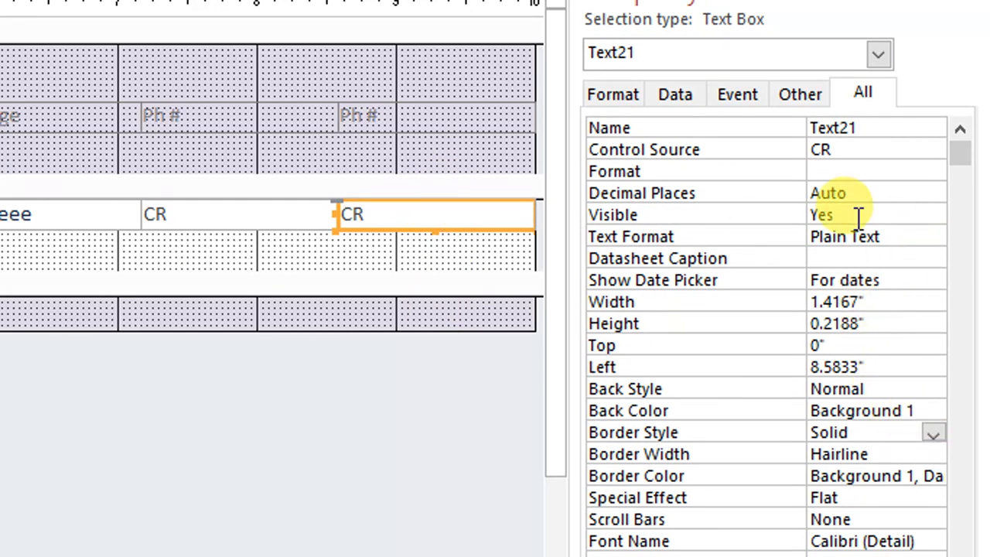
{"action": "left_click", "coordinate": [879, 149]}
{"action": "left_click", "coordinate": [909, 150]}
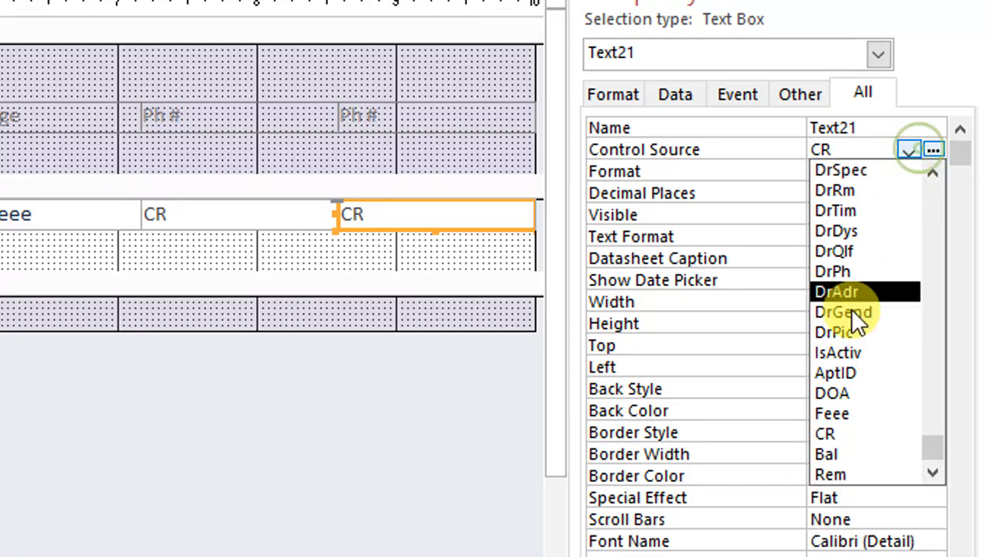
{"action": "left_click", "coordinate": [866, 453]}
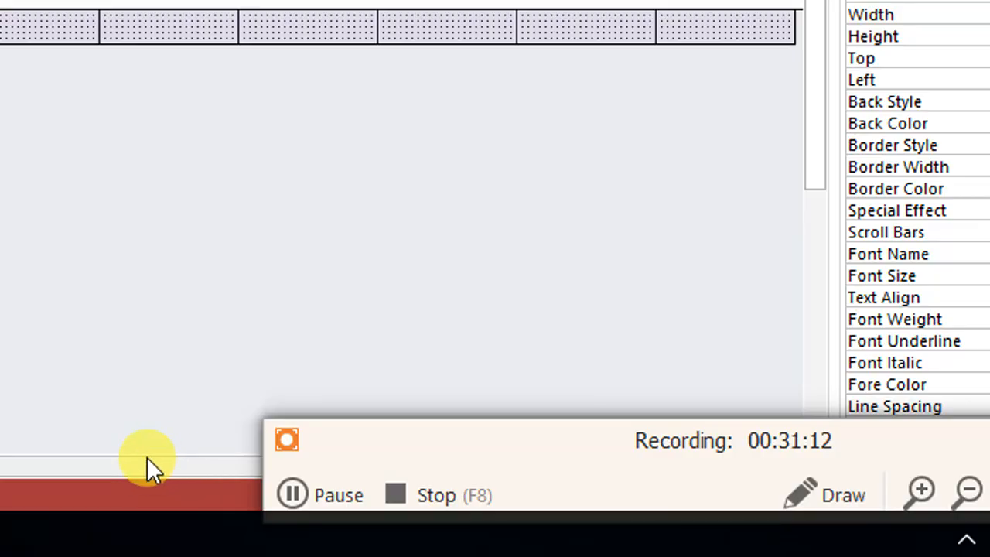
Widen the form to about 11.2 inches and shorten the form header to just below its labels
{"action": "left_click_drag", "start_coordinate": [147, 457], "coordinate": [491, 455]}
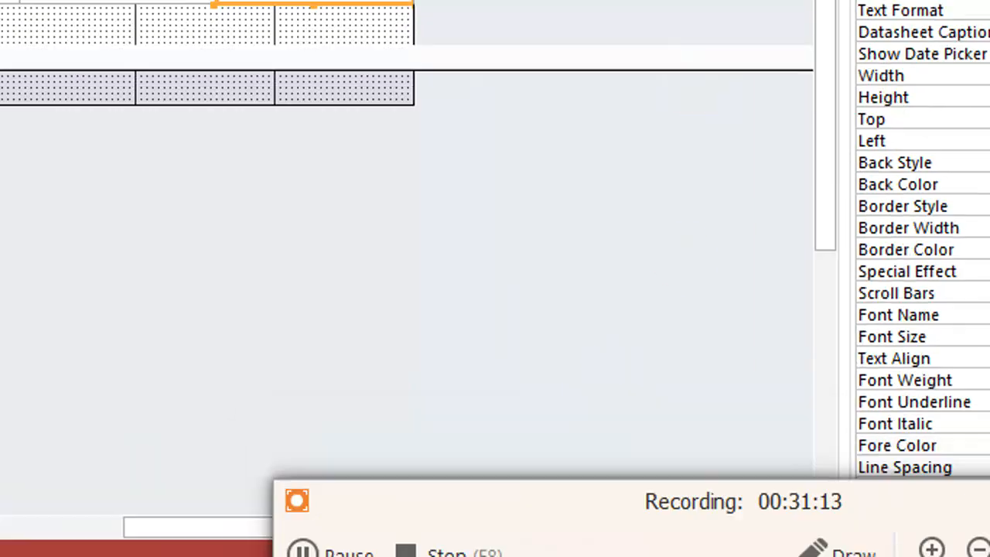
{"action": "left_click_drag", "start_coordinate": [414, 82], "coordinate": [578, 90]}
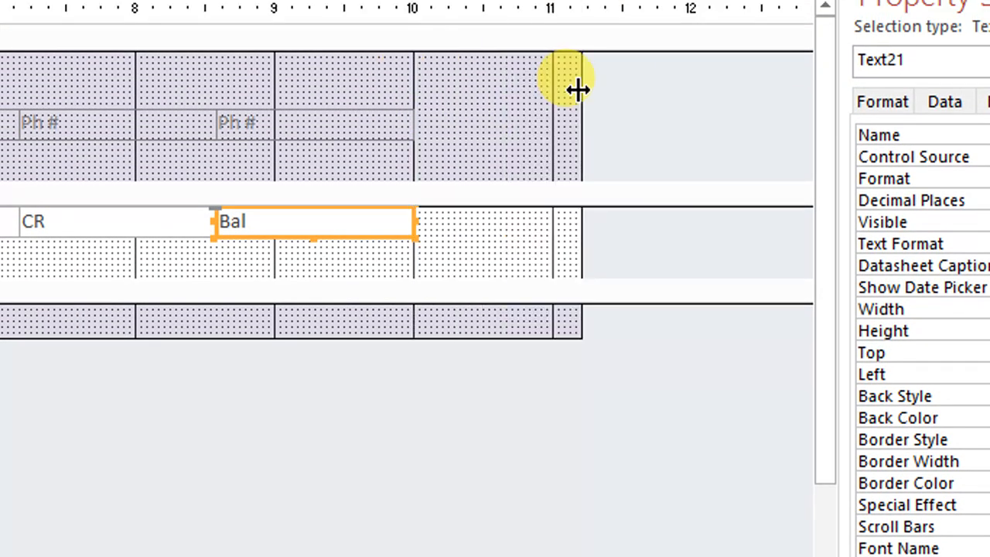
{"action": "left_click", "coordinate": [680, 320]}
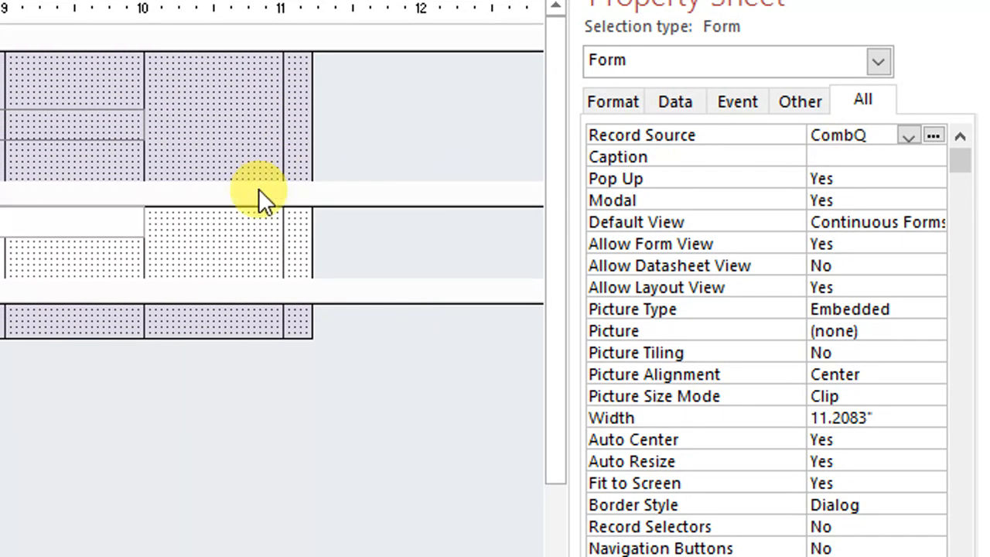
{"action": "left_click", "coordinate": [493, 214]}
{"action": "left_click", "coordinate": [215, 148]}
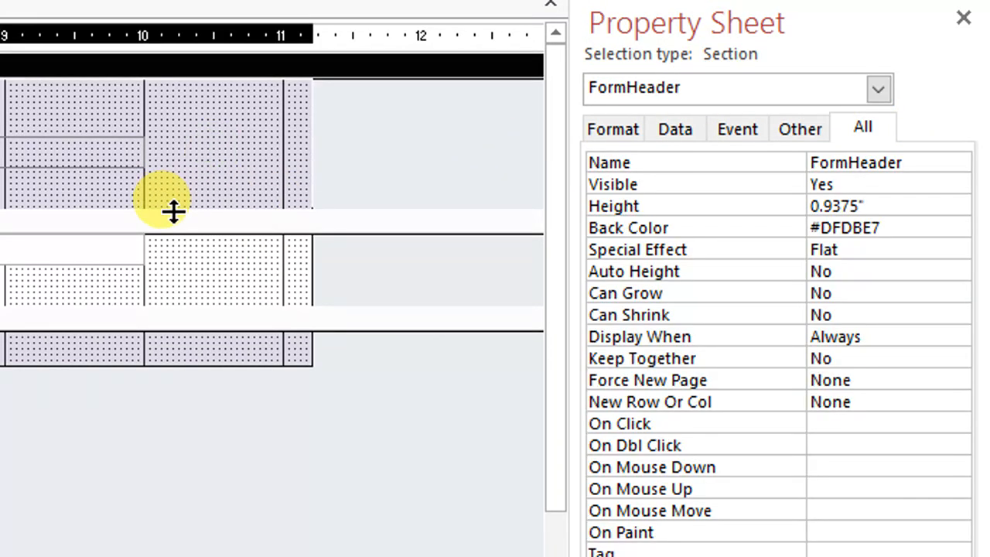
{"action": "left_click_drag", "start_coordinate": [172, 209], "coordinate": [193, 162]}
Add the Rem field from the field list as a check box in the Detail section, beyond the Bal box
{"action": "left_click", "coordinate": [358, 91]}
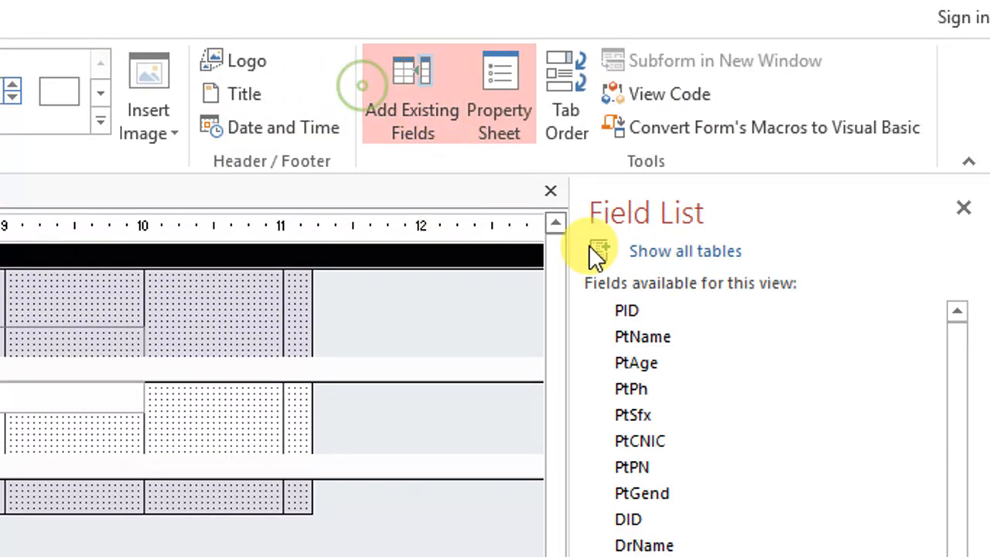
{"action": "scroll", "coordinate": [724, 479], "scroll_direction": "down", "scroll_amount": 2}
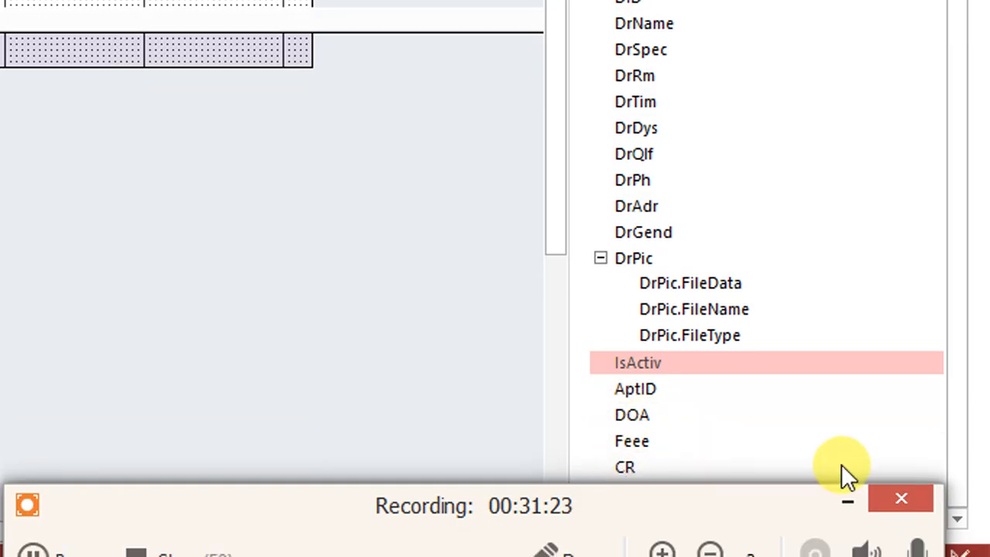
{"action": "left_click", "coordinate": [848, 465]}
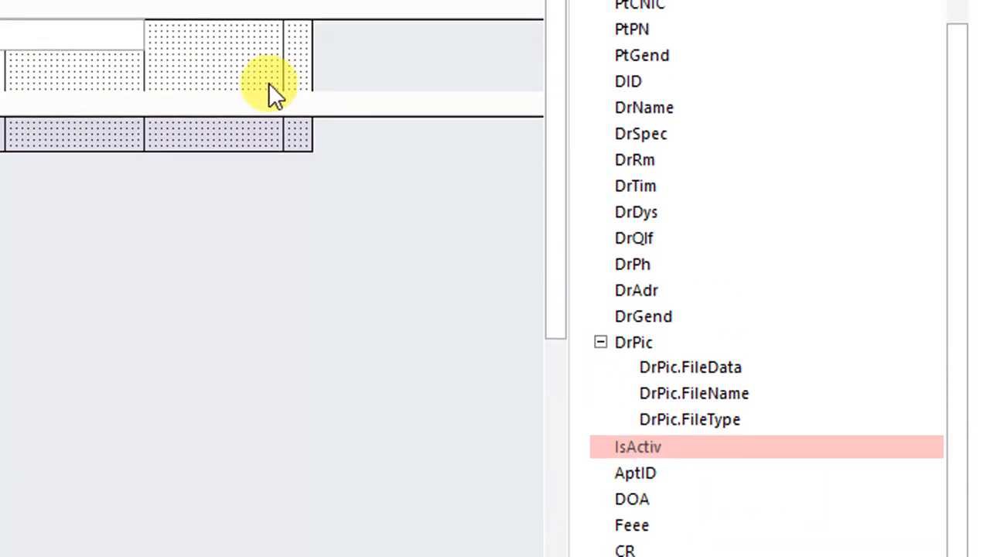
{"action": "left_click_drag", "start_coordinate": [630, 456], "coordinate": [214, 115]}
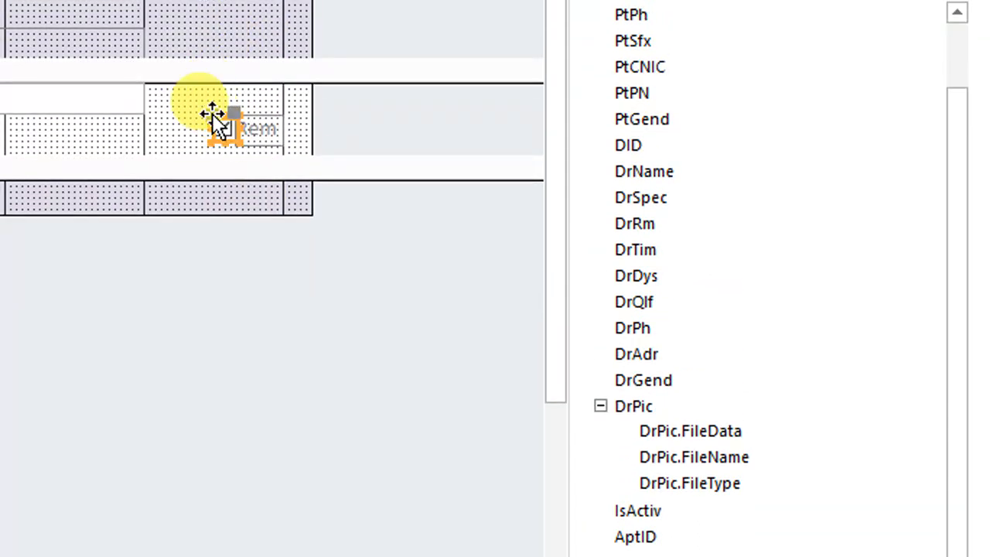
Cut the Rem check box's label into the form header and place it in the label row at about the 10-inch mark
{"action": "left_click", "coordinate": [296, 129]}
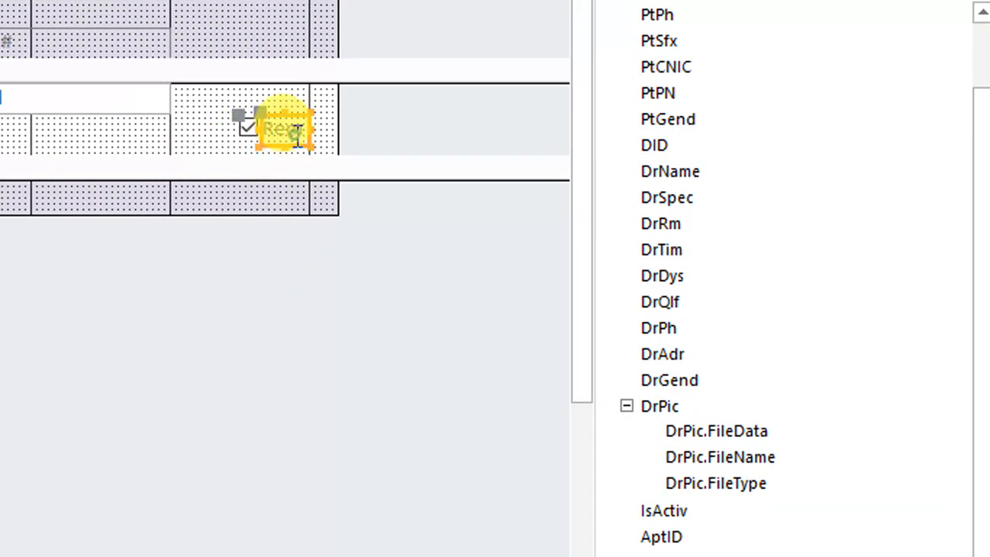
{"action": "key", "text": "Delete"}
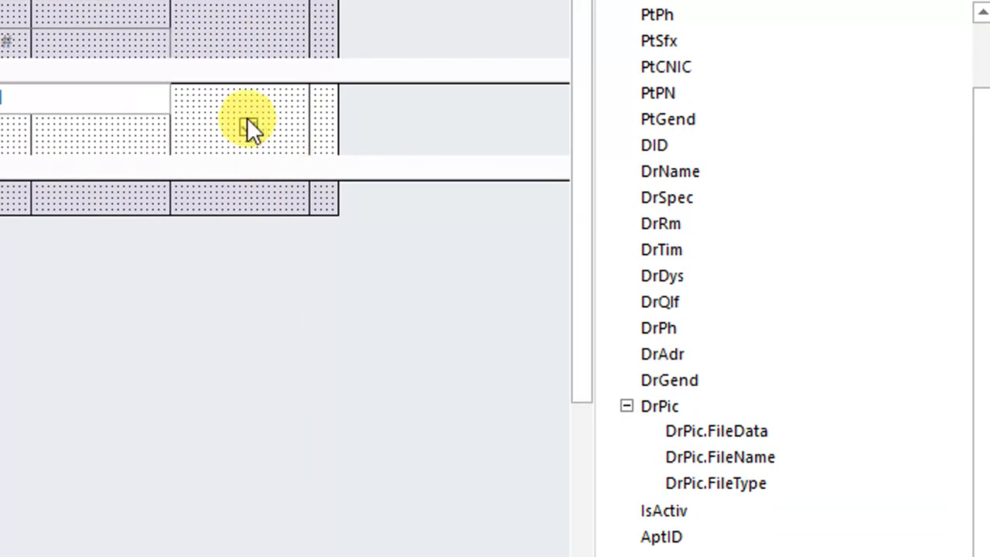
{"action": "right_click", "coordinate": [207, 16]}
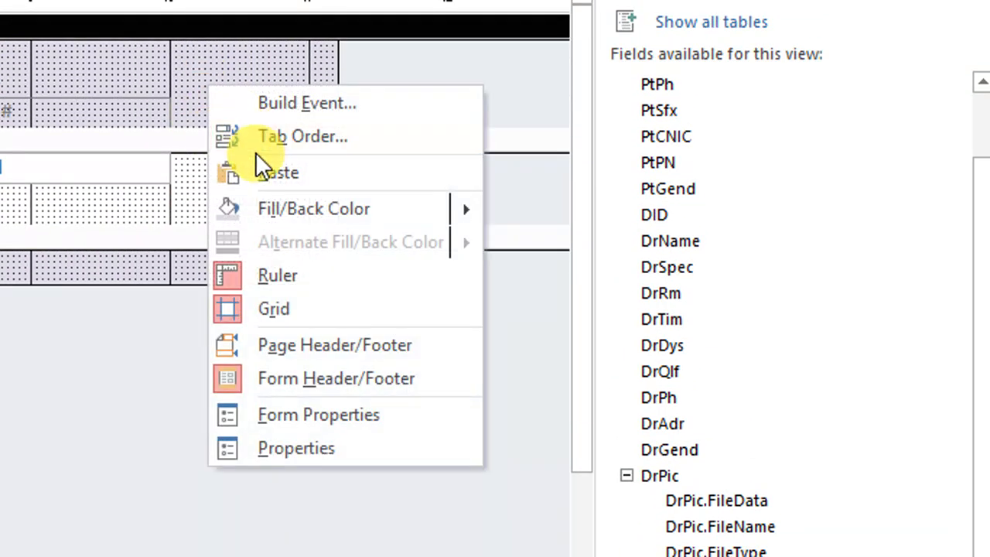
{"action": "left_click", "coordinate": [262, 172]}
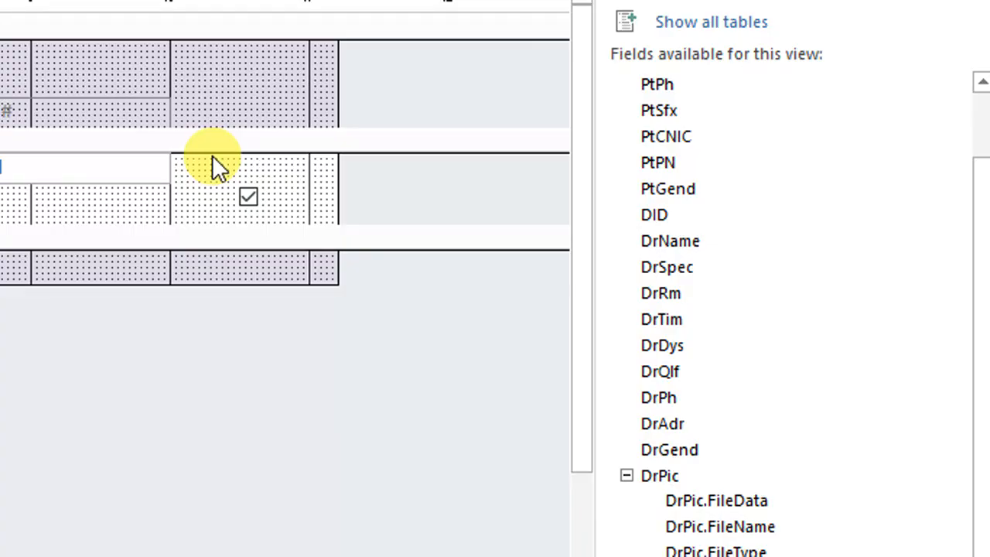
{"action": "key", "text": "Right"}
{"action": "key", "text": "Right"}
{"action": "key", "text": "Right"}
{"action": "key", "text": "Right"}
{"action": "key", "text": "Right"}
{"action": "key", "text": "Right"}
{"action": "key", "text": "Right"}
{"action": "key", "text": "Right"}
{"action": "key", "text": "Right"}
{"action": "key", "text": "Right"}
{"action": "key", "text": "Right"}
{"action": "key", "text": "Right"}
{"action": "key", "text": "Right"}
{"action": "key", "text": "Right"}
{"action": "key", "text": "Right"}
{"action": "key", "text": "Right"}
{"action": "key", "text": "Right"}
{"action": "key", "text": "Right"}
{"action": "key", "text": "Right"}
{"action": "key", "text": "Right"}
{"action": "left_click", "coordinate": [245, 106]}
{"action": "left_click_drag", "start_coordinate": [187, 57], "coordinate": [258, 140]}
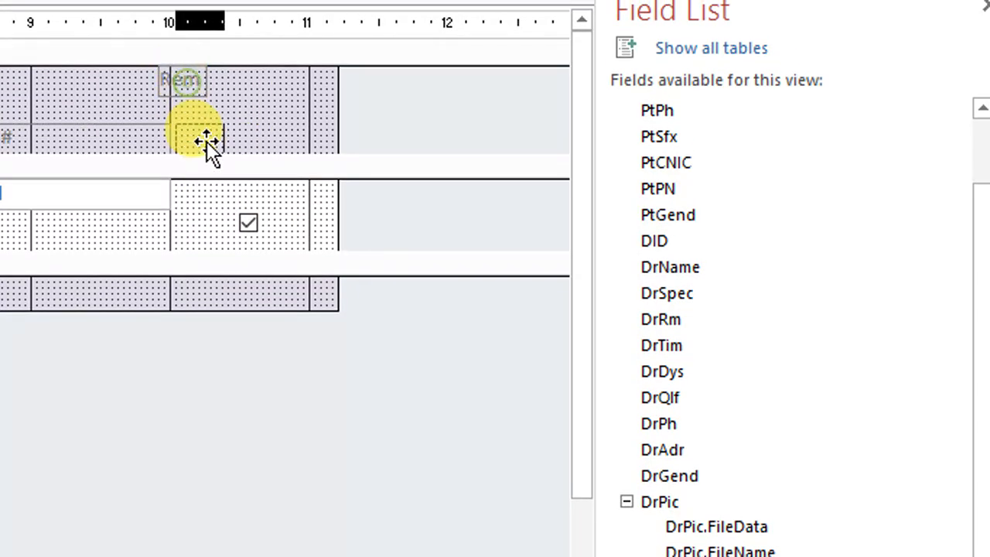
Narrow the Feee, CR and Bal boxes together with their header labels and close the gaps between the columns
{"action": "left_click_drag", "start_coordinate": [110, 224], "coordinate": [150, 131]}
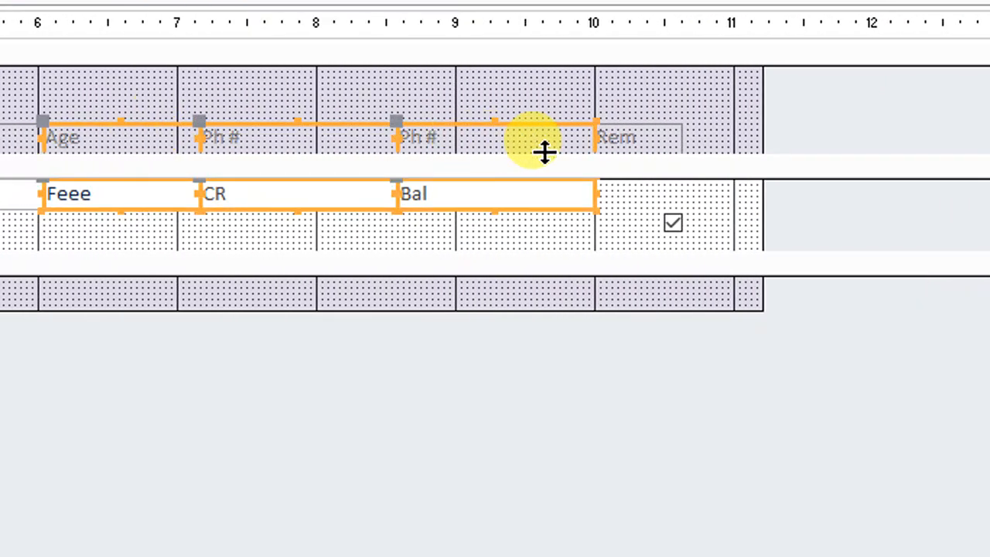
{"action": "left_click_drag", "start_coordinate": [592, 137], "coordinate": [526, 137]}
{"action": "left_click_drag", "start_coordinate": [531, 235], "coordinate": [254, 141]}
{"action": "right_click", "coordinate": [254, 140]}
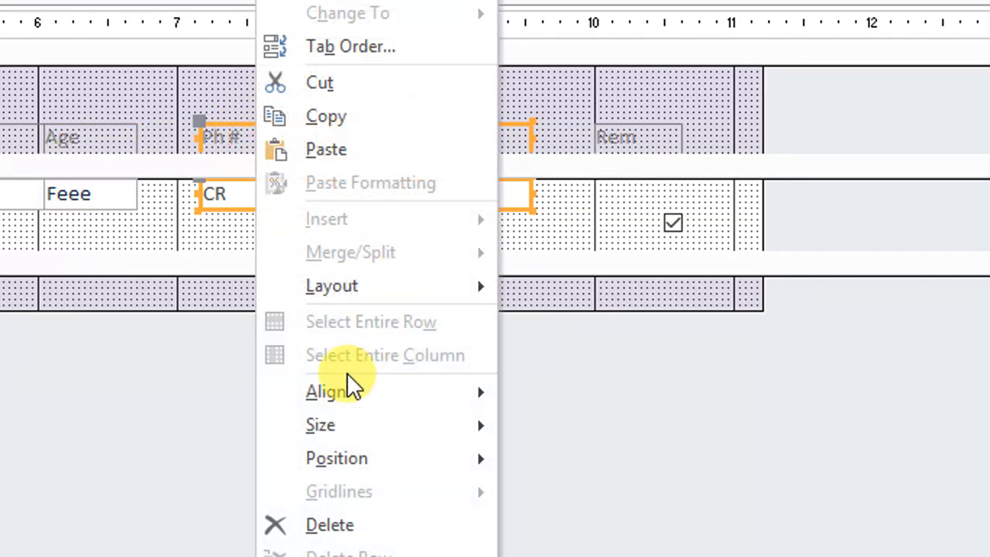
{"action": "mouse_move", "coordinate": [373, 388]}
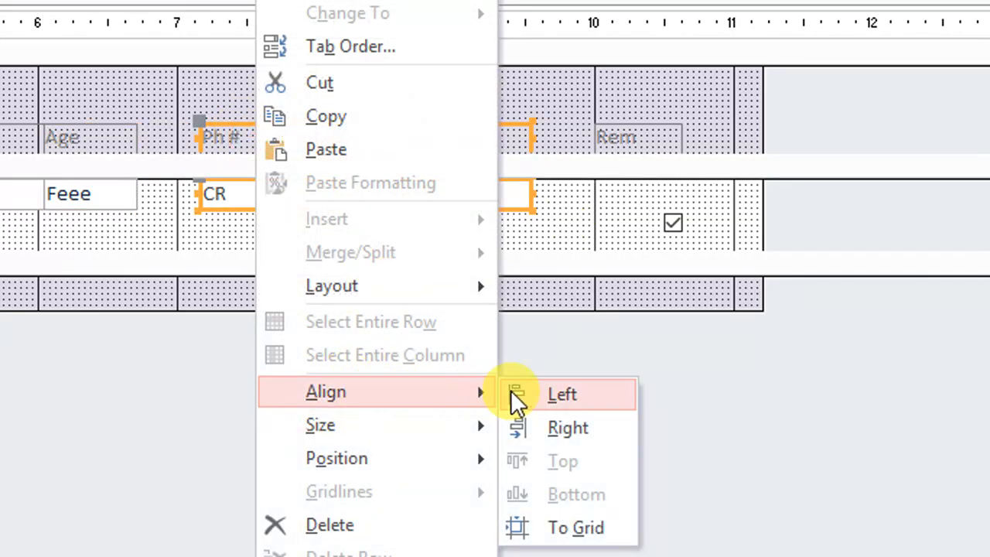
{"action": "left_click", "coordinate": [573, 406]}
{"action": "left_click_drag", "start_coordinate": [246, 141], "coordinate": [193, 139]}
{"action": "left_click", "coordinate": [281, 250]}
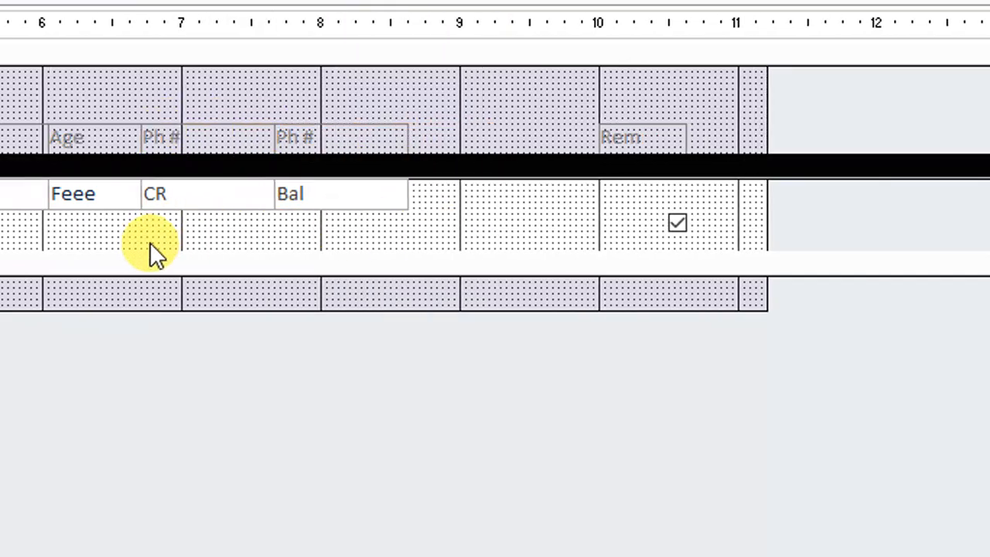
Narrow the CR and Bal boxes and their Ph # labels further to about 0.83 inch and make the columns adjacent again
{"action": "left_click_drag", "start_coordinate": [338, 237], "coordinate": [226, 144]}
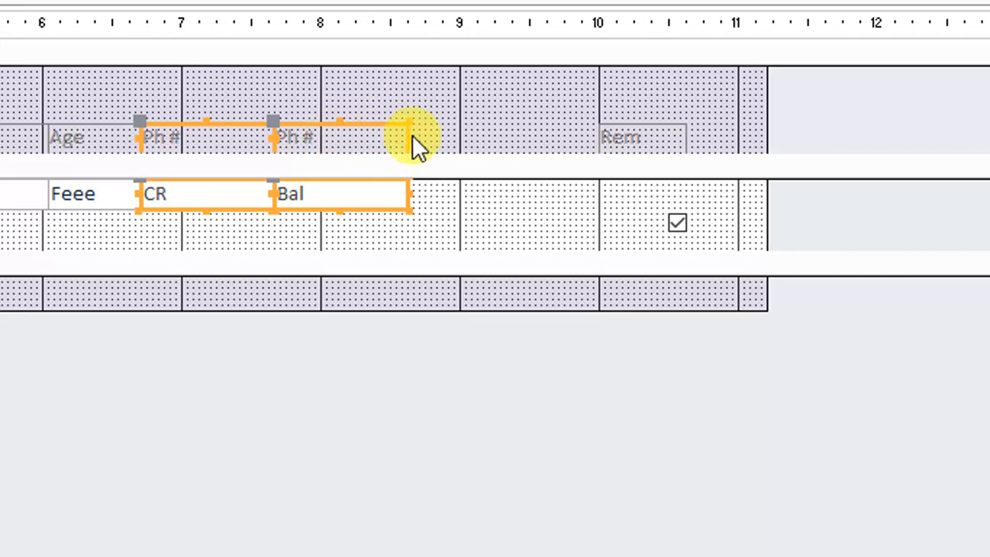
{"action": "left_click_drag", "start_coordinate": [407, 135], "coordinate": [386, 135]}
{"action": "left_click", "coordinate": [459, 214]}
{"action": "left_click_drag", "start_coordinate": [420, 218], "coordinate": [314, 138]}
{"action": "left_click", "coordinate": [461, 214]}
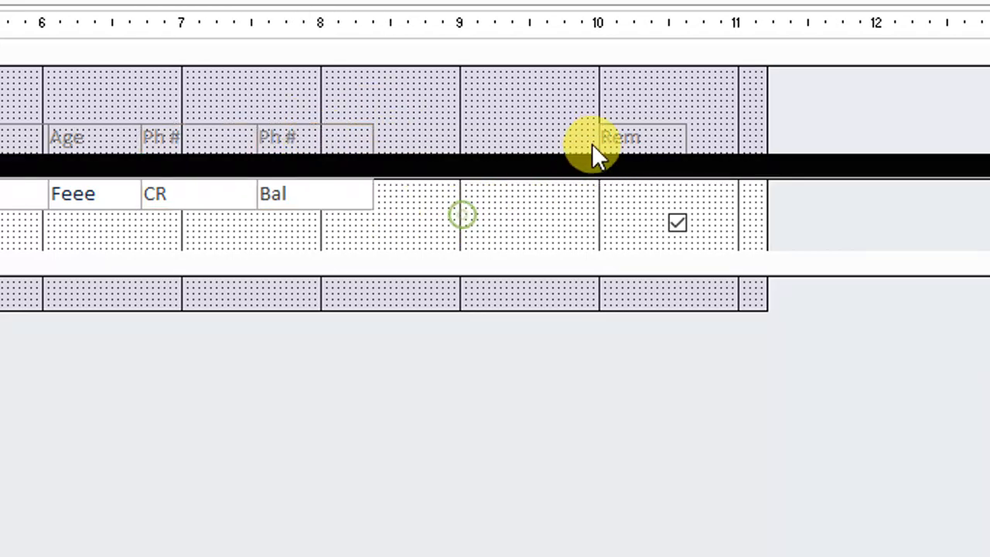
Move the Rem label and its check box directly beside the Bal column and shrink the form to fit, about 9.1 inches wide
{"action": "left_click_drag", "start_coordinate": [619, 135], "coordinate": [394, 133]}
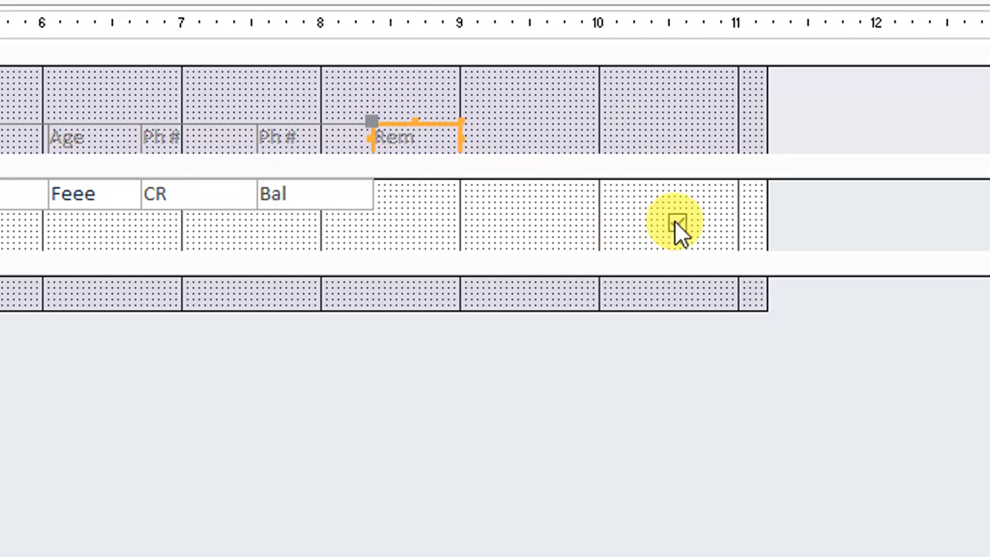
{"action": "left_click_drag", "start_coordinate": [674, 220], "coordinate": [399, 187]}
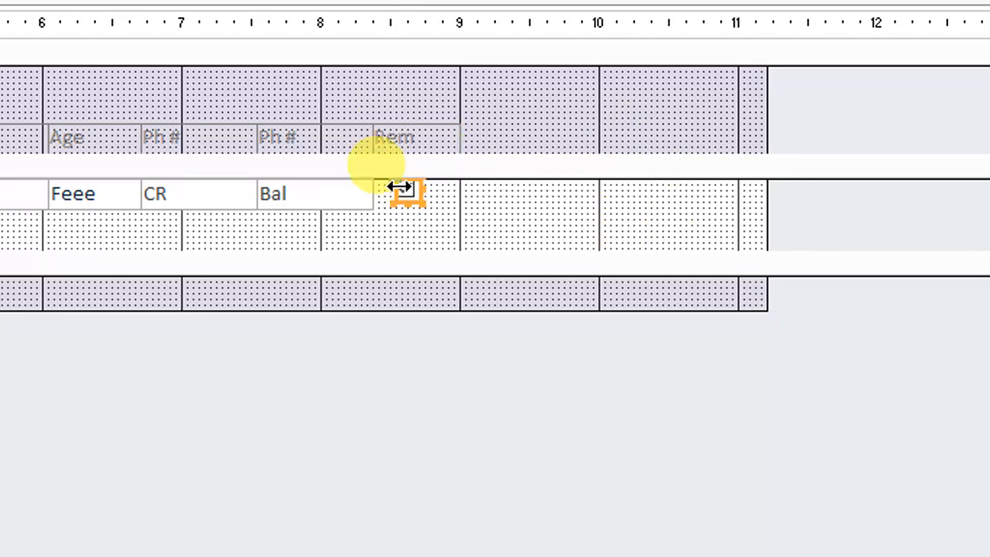
{"action": "left_click", "coordinate": [422, 151]}
{"action": "left_click", "coordinate": [430, 138]}
{"action": "left_click", "coordinate": [432, 138]}
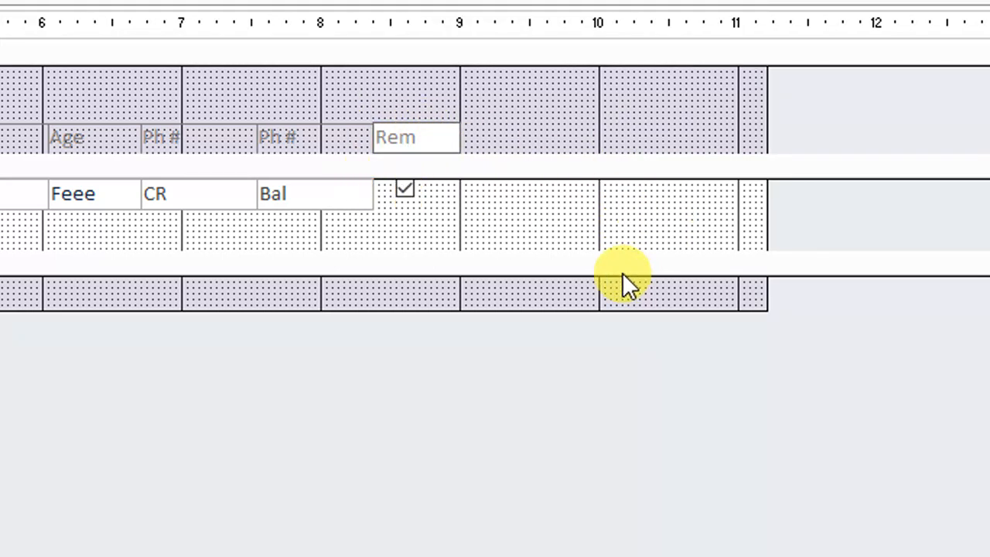
{"action": "left_click_drag", "start_coordinate": [766, 218], "coordinate": [470, 251]}
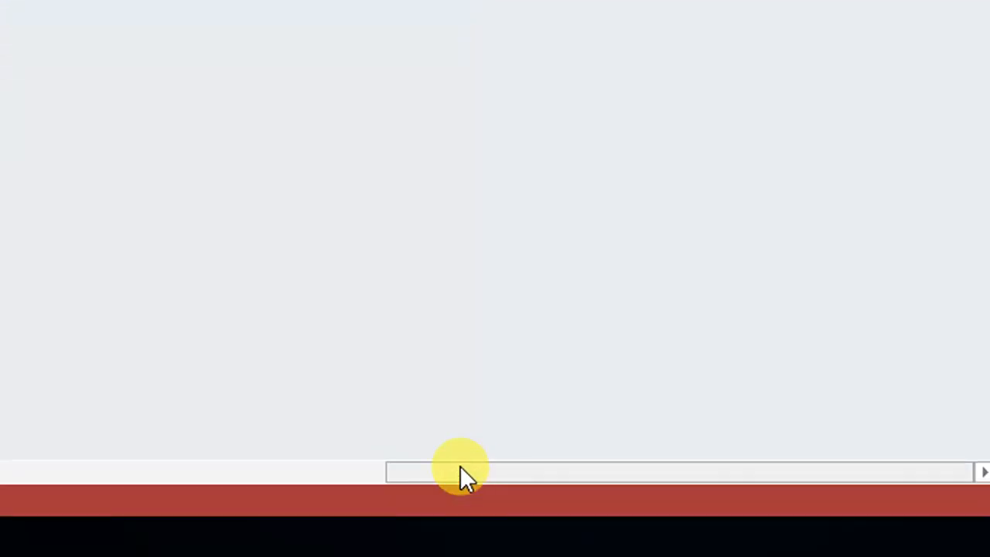
Change the Name label in the form header to Patient Name
{"action": "left_click_drag", "start_coordinate": [459, 468], "coordinate": [133, 376]}
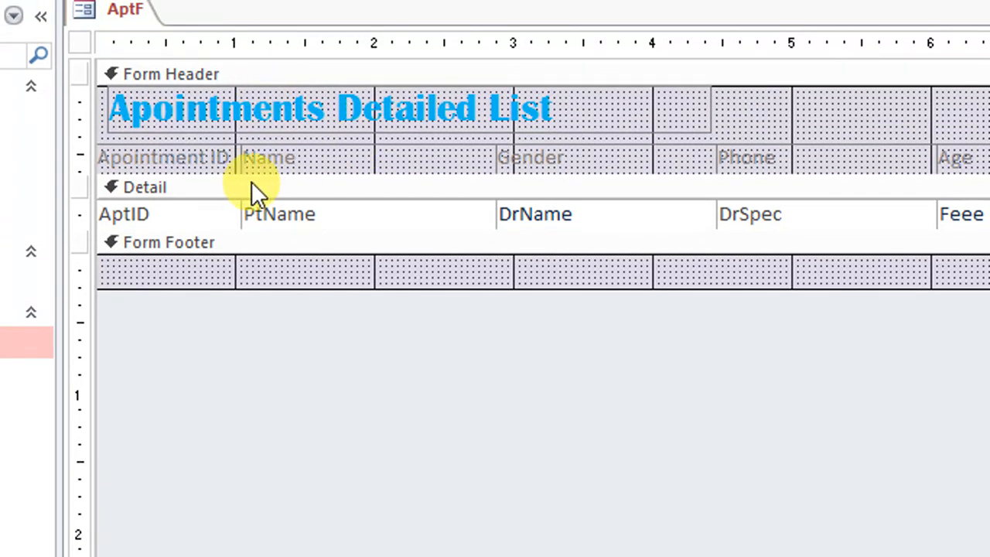
{"action": "left_click", "coordinate": [292, 60]}
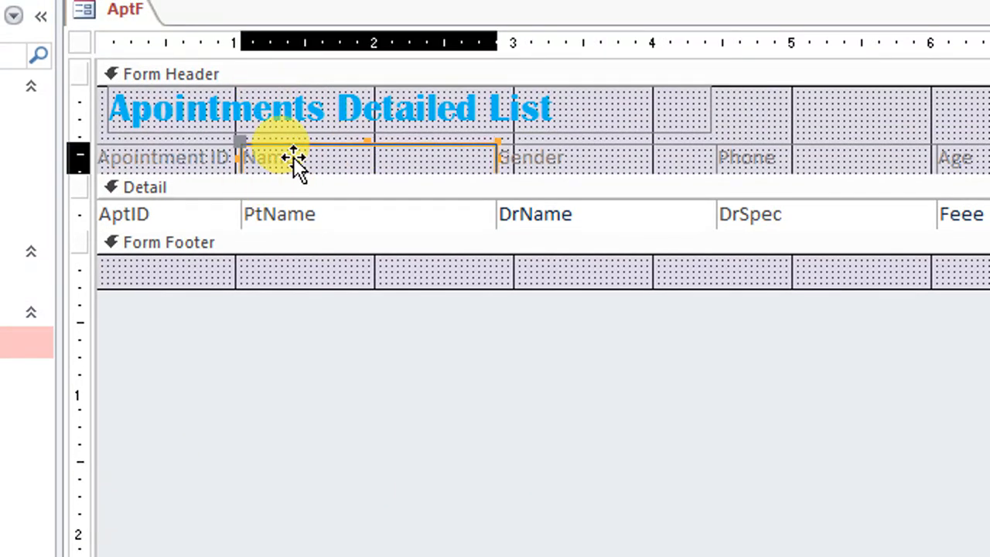
{"action": "left_click", "coordinate": [249, 157]}
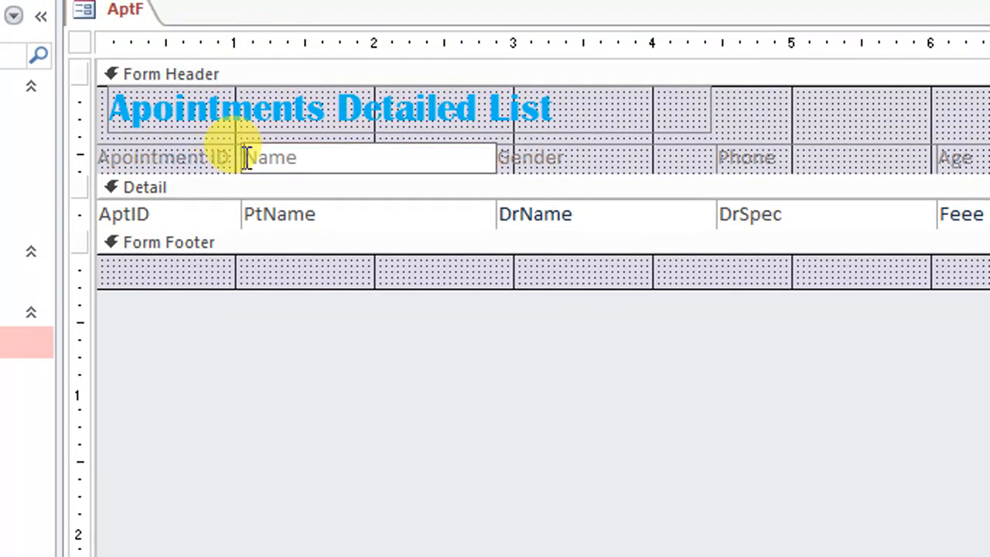
{"action": "type", "text": "Patietn"}
{"action": "key", "text": "BackSpace"}
{"action": "key", "text": "BackSpace"}
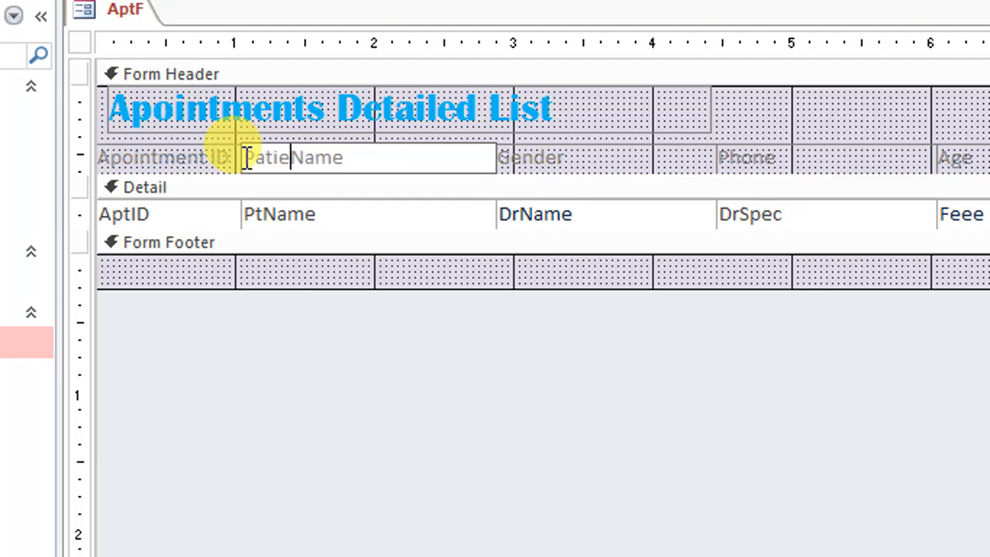
{"action": "type", "text": "nt"}
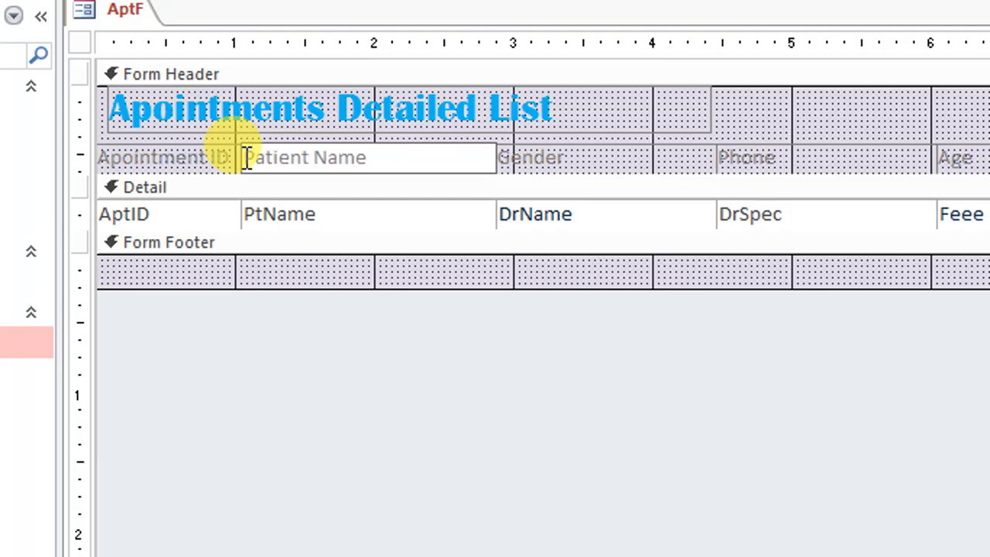
Change the Gender label above the DrName box to Dr Name
{"action": "left_click", "coordinate": [545, 159]}
{"action": "left_click", "coordinate": [580, 158]}
{"action": "type", "text": "Dr Name"}
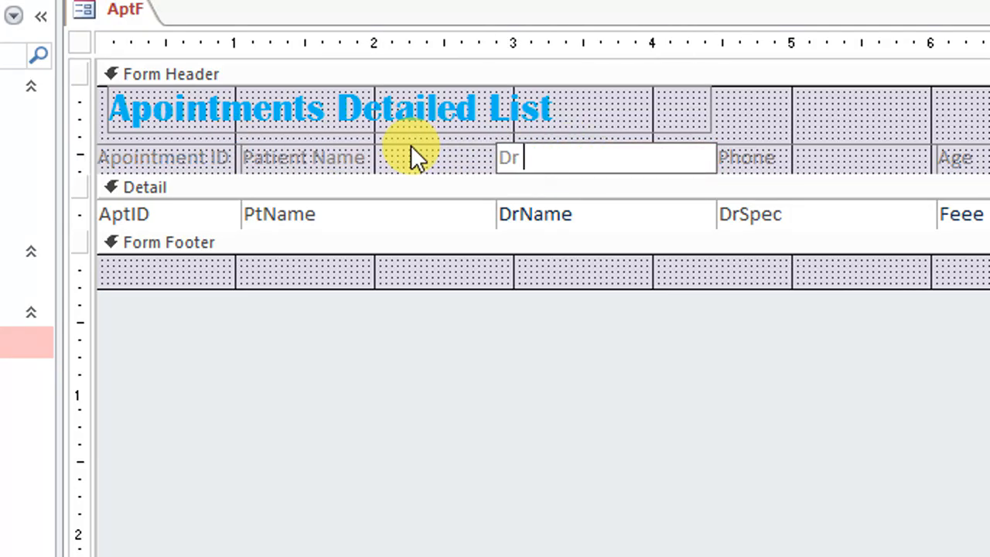
{"action": "key", "text": "Tab"}
Change the Phone label above the DrSpec box to Dr Specialization
{"action": "key", "text": "F2"}
{"action": "type", "text": "Dr Sp"}
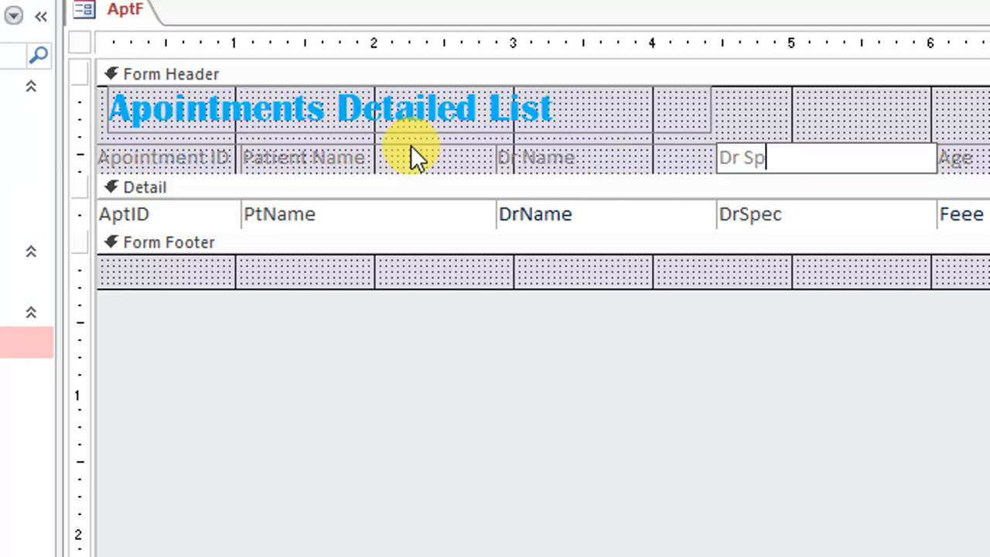
{"action": "type", "text": "eciali"}
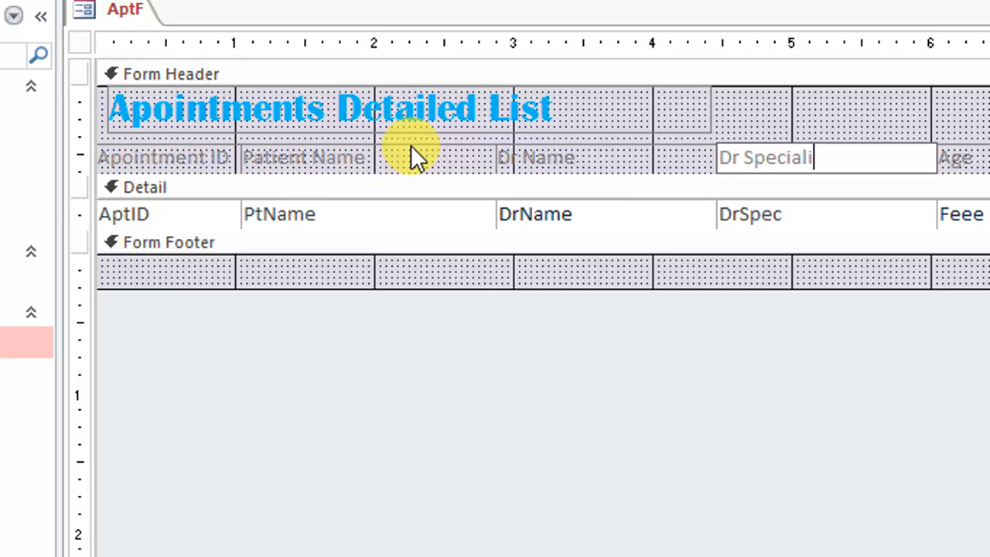
{"action": "type", "text": "st"}
{"action": "key", "text": "Tab"}
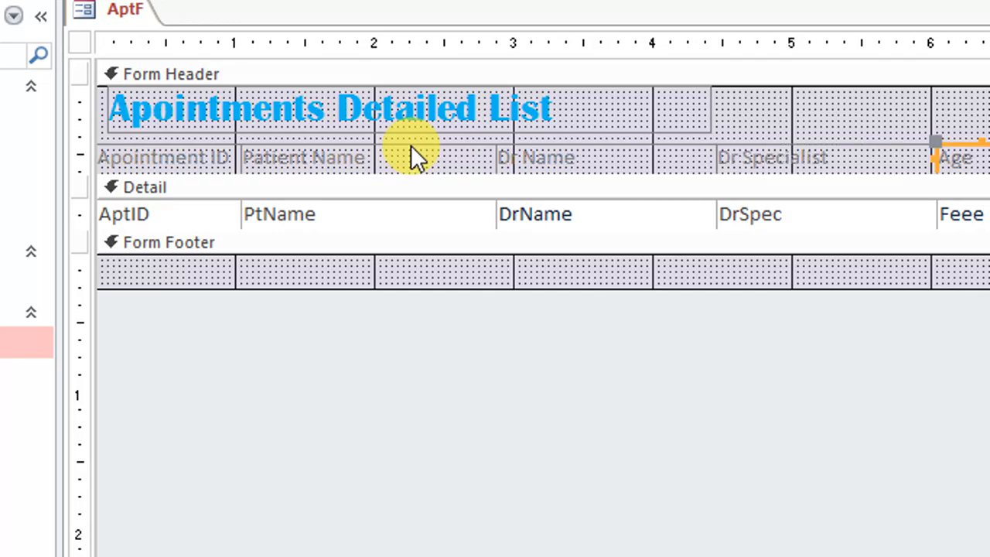
{"action": "left_click", "coordinate": [854, 156]}
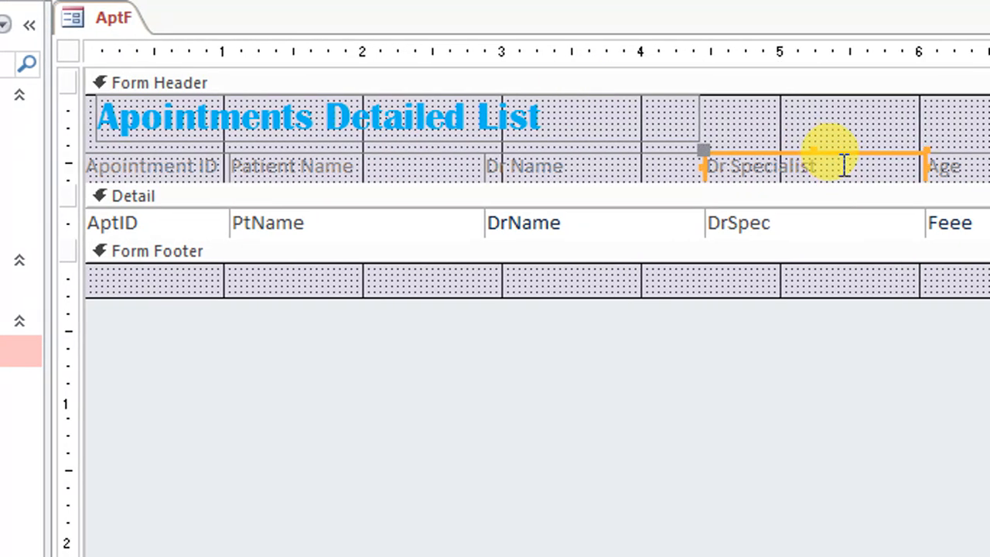
{"action": "left_click", "coordinate": [843, 164]}
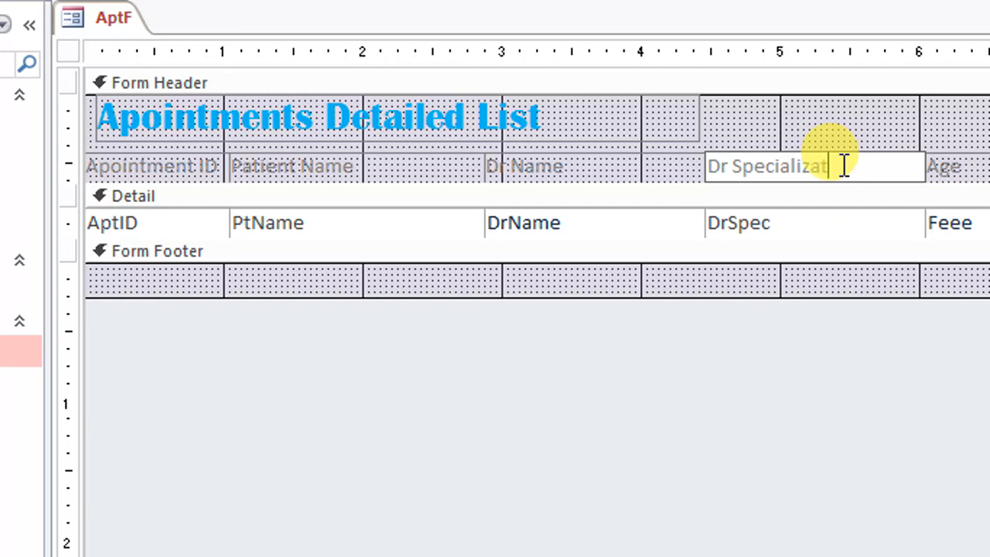
{"action": "type", "text": "zation"}
{"action": "key", "text": "Tab"}
Change the Age label to Fee and the two Ph # labels to Cash Reced and Balance
{"action": "key", "text": "F2"}
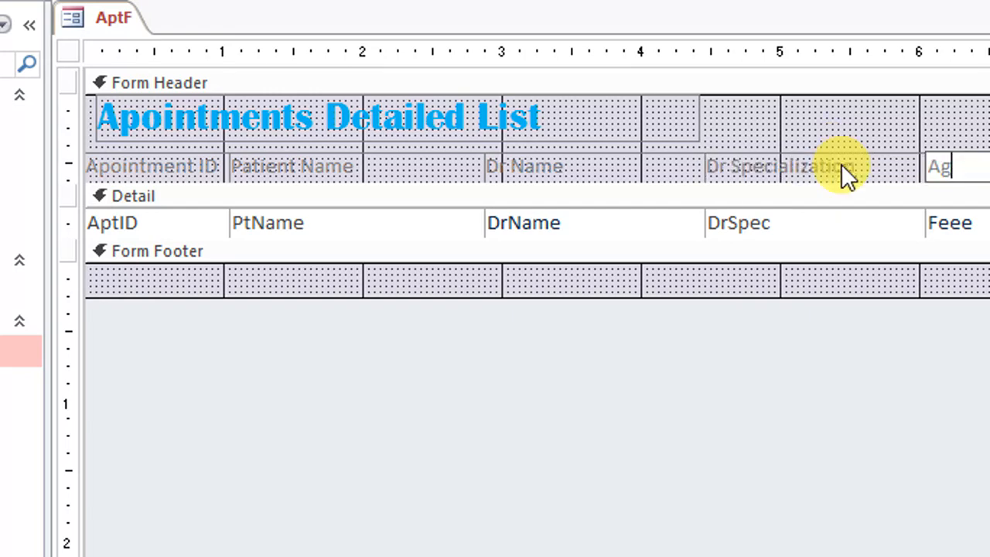
{"action": "key", "text": "BackSpace"}
{"action": "key", "text": "BackSpace"}
{"action": "key", "text": "BackSpace"}
{"action": "type", "text": "Fee"}
{"action": "key", "text": "Tab"}
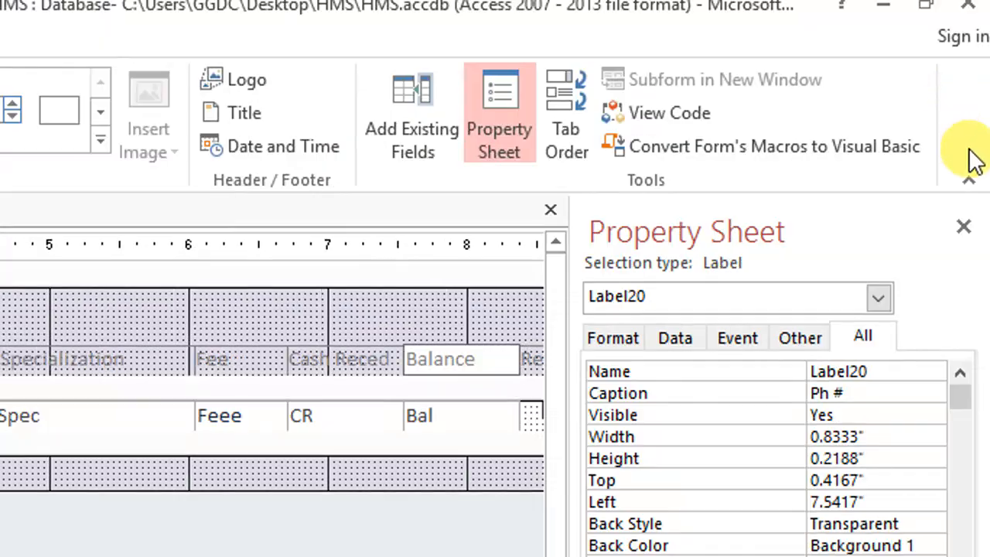
Change the Rem label in the form header to Remarks
{"action": "left_click", "coordinate": [965, 224]}
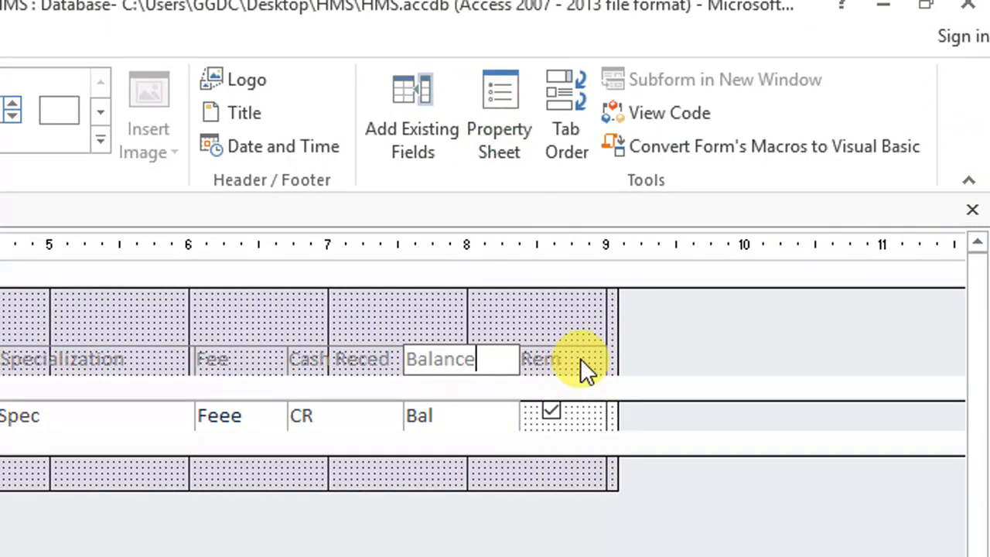
{"action": "double_click", "coordinate": [579, 358]}
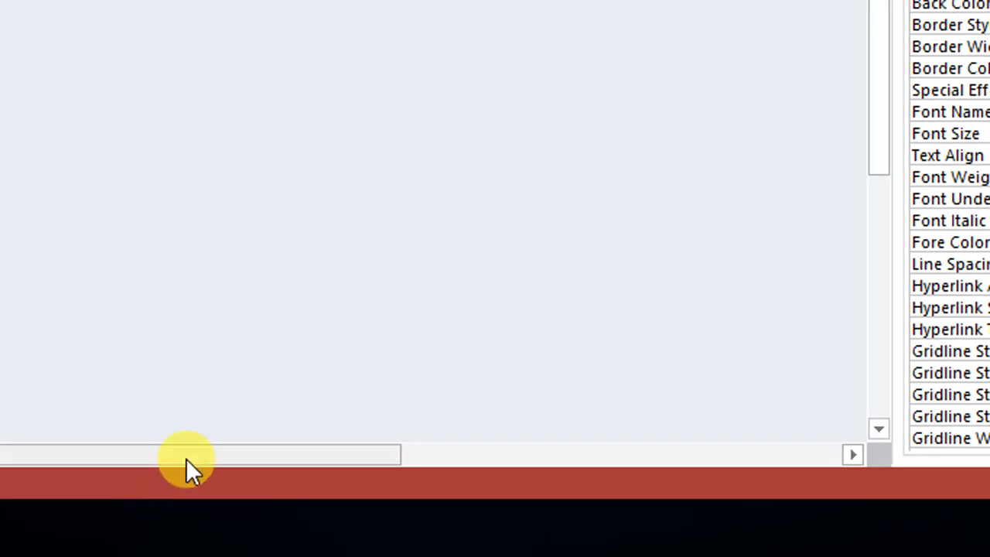
{"action": "left_click_drag", "start_coordinate": [186, 458], "coordinate": [429, 456]}
{"action": "left_click_drag", "start_coordinate": [636, 95], "coordinate": [561, 96]}
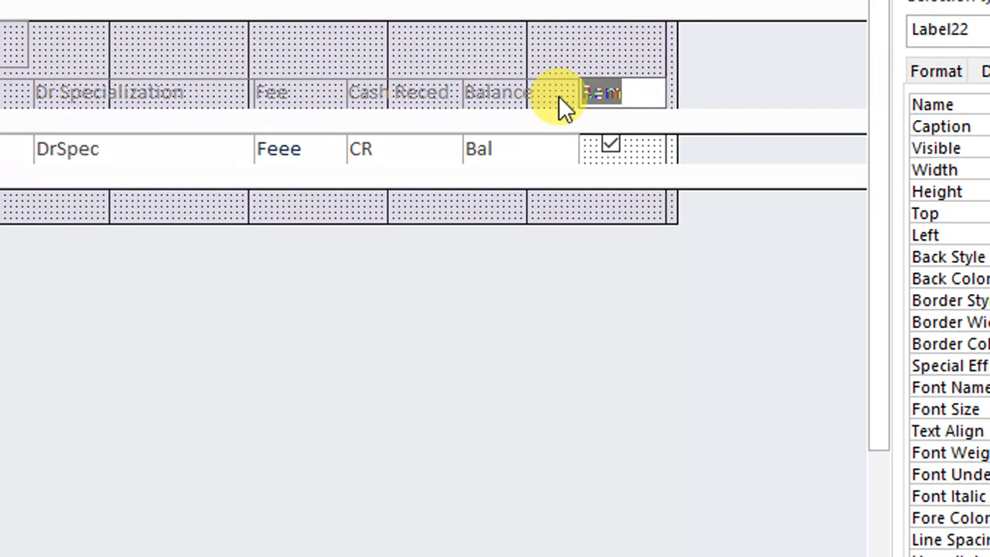
{"action": "type", "text": "Remarks"}
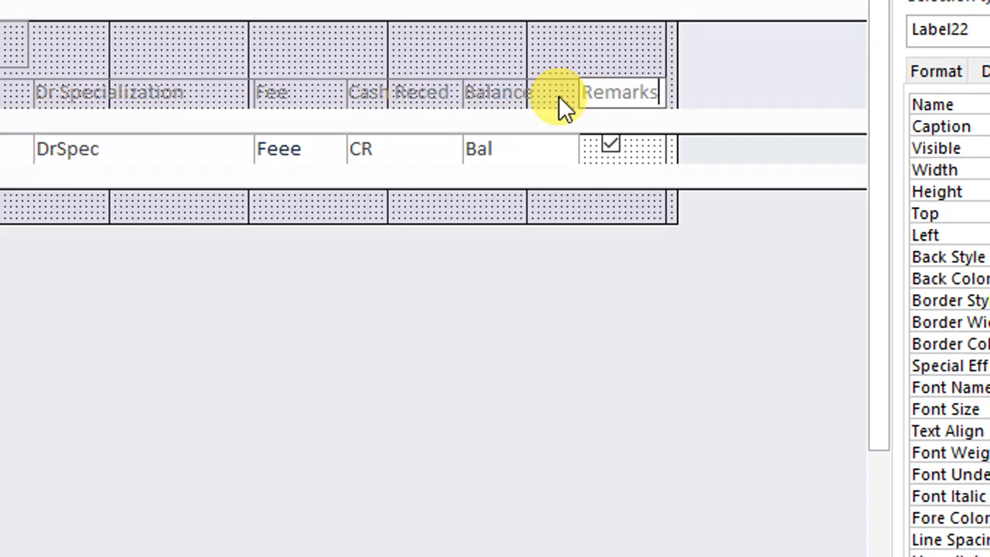
{"action": "left_click", "coordinate": [563, 293]}
Preview the form with its records and check the appointment, patient, doctor, fee and remarks columns against their labels
{"action": "left_click", "coordinate": [35, 82]}
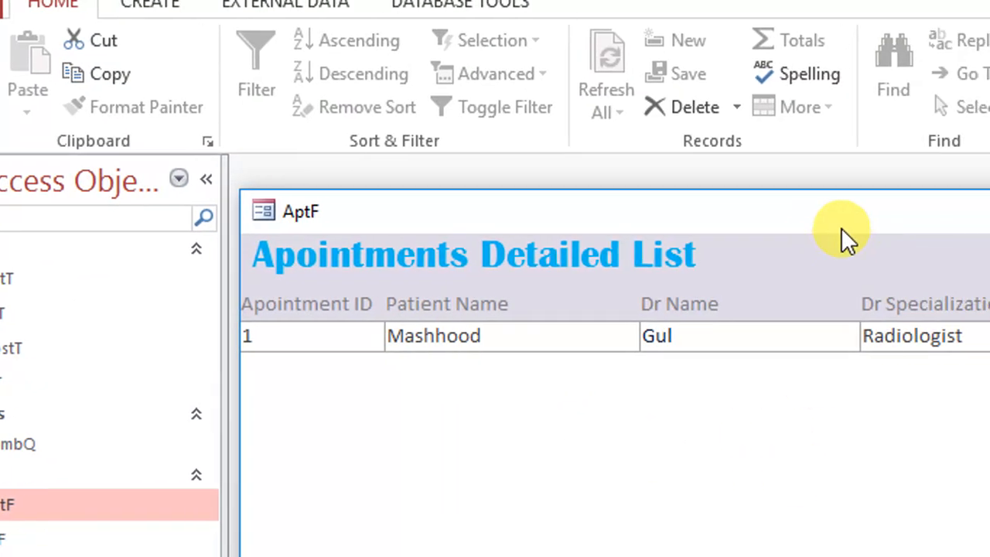
{"action": "left_click_drag", "start_coordinate": [836, 202], "coordinate": [831, 56]}
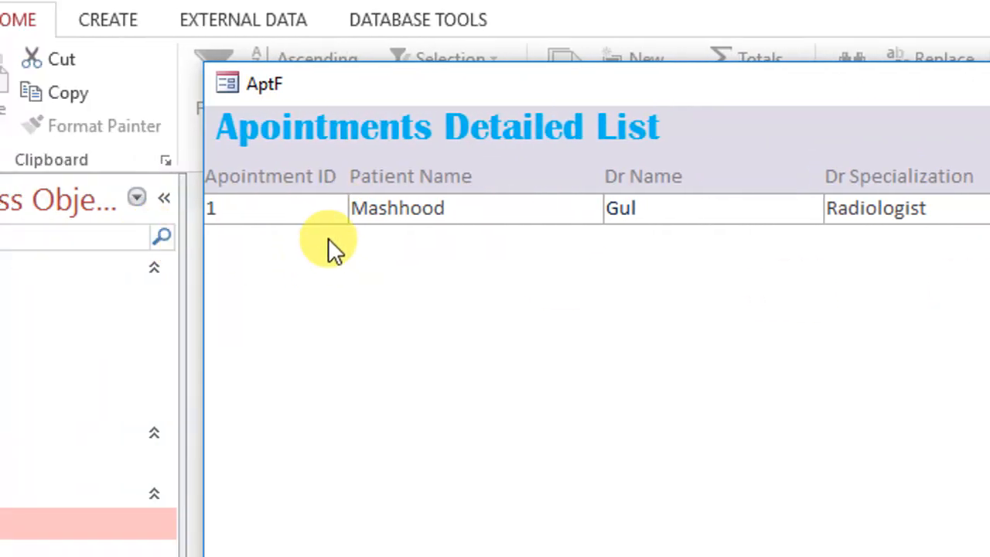
{"action": "double_click", "coordinate": [239, 213]}
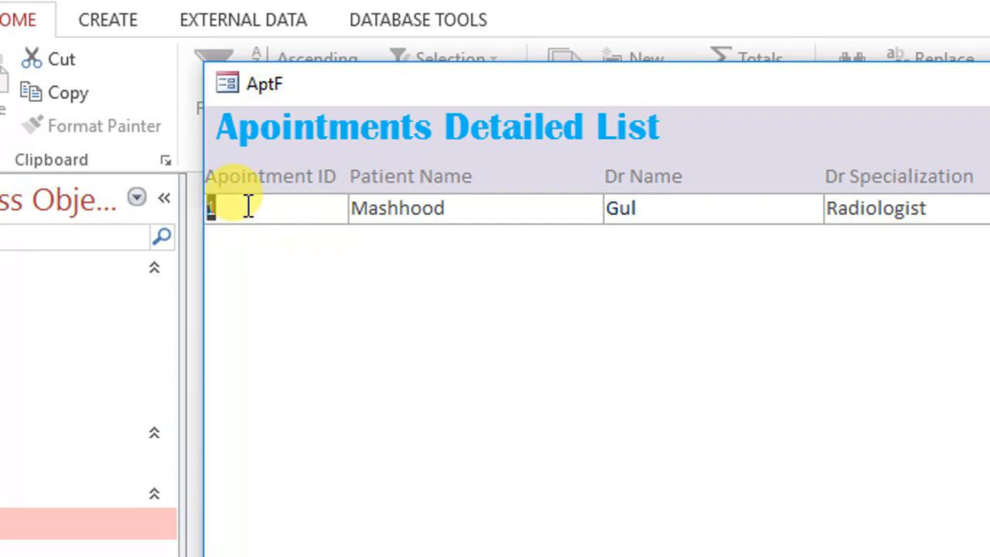
{"action": "double_click", "coordinate": [472, 205]}
{"action": "double_click", "coordinate": [703, 205]}
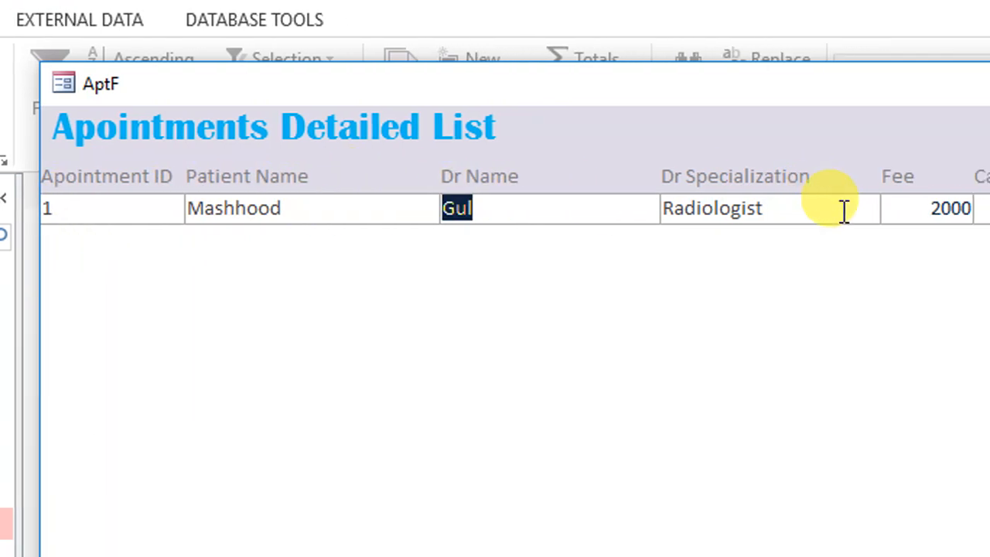
{"action": "double_click", "coordinate": [959, 208]}
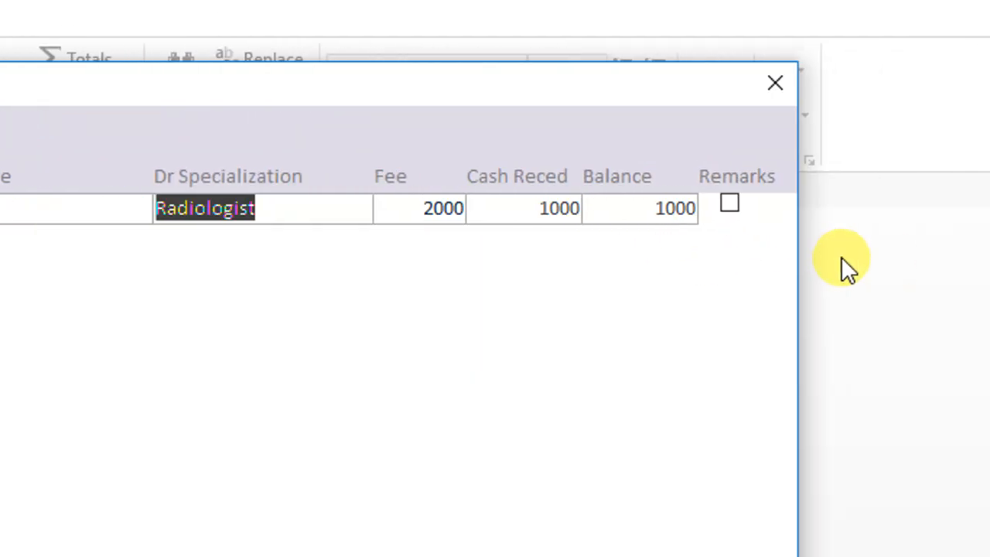
In the form's design, shift the Fee, Cash Reced, Balance and Remarks columns right, leaving a gap of about 1.4" after Dr Specialization
{"action": "right_click", "coordinate": [388, 319]}
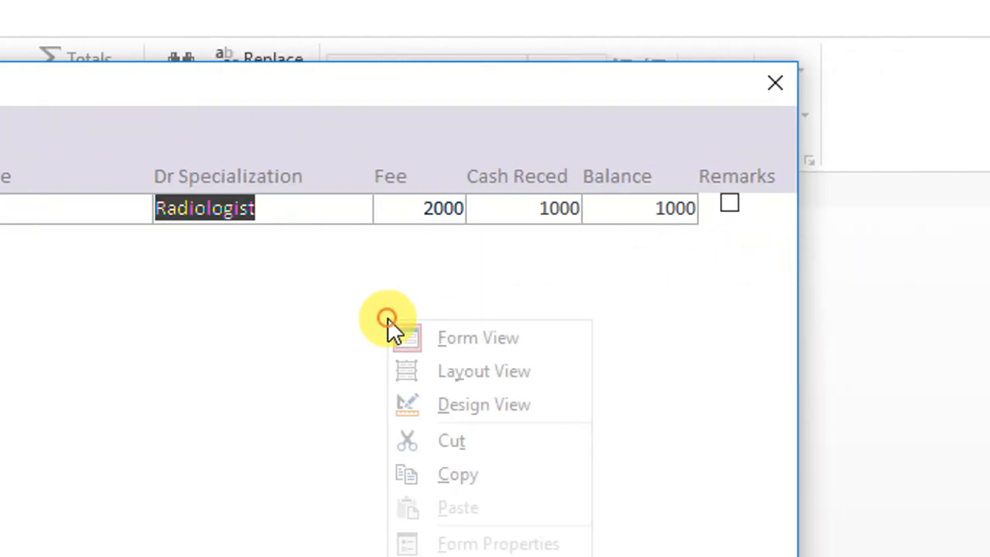
{"action": "left_click", "coordinate": [541, 410]}
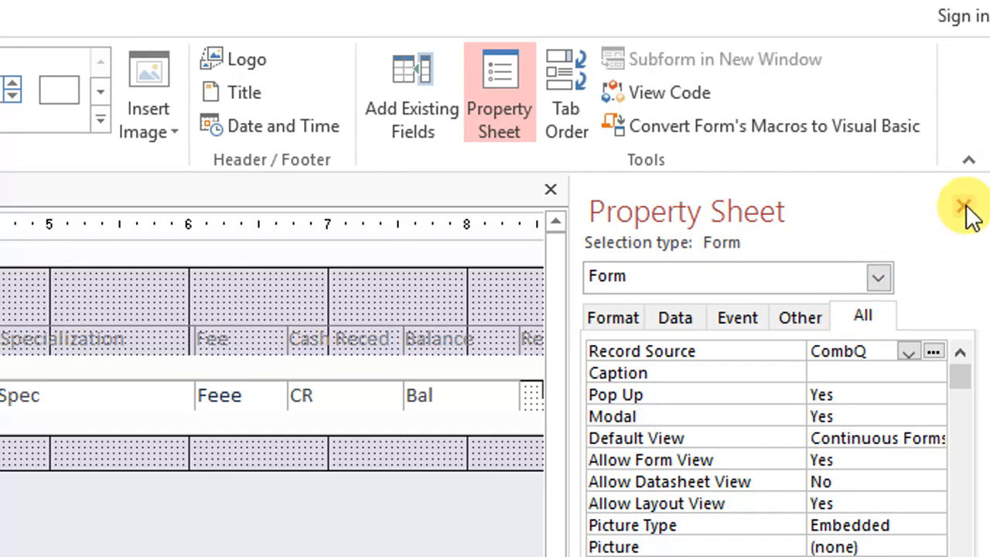
{"action": "left_click", "coordinate": [963, 208]}
{"action": "left_click_drag", "start_coordinate": [702, 321], "coordinate": [456, 368]}
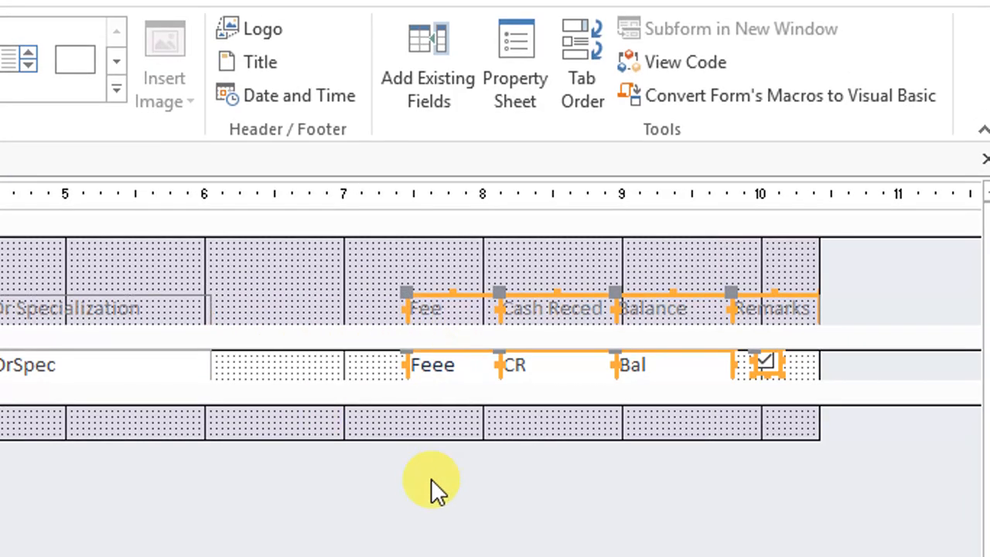
{"action": "left_click", "coordinate": [427, 497]}
Duplicate the Dr Specialization label and DrSpec box, and fit the label copy into the header gap before Fee
{"action": "left_click", "coordinate": [194, 354]}
{"action": "left_click", "coordinate": [178, 283], "text": "shift"}
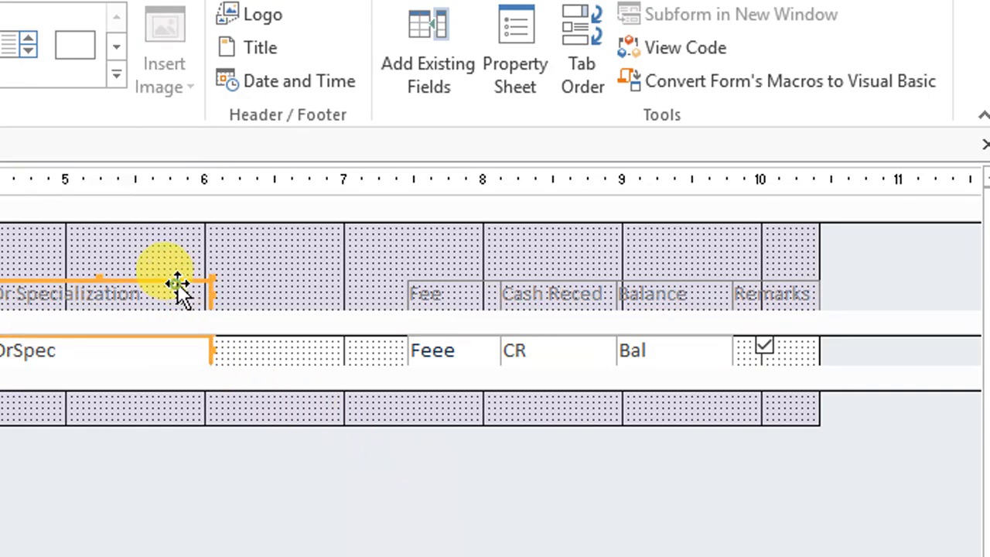
{"action": "key", "text": "ctrl+v"}
{"action": "left_click", "coordinate": [294, 264]}
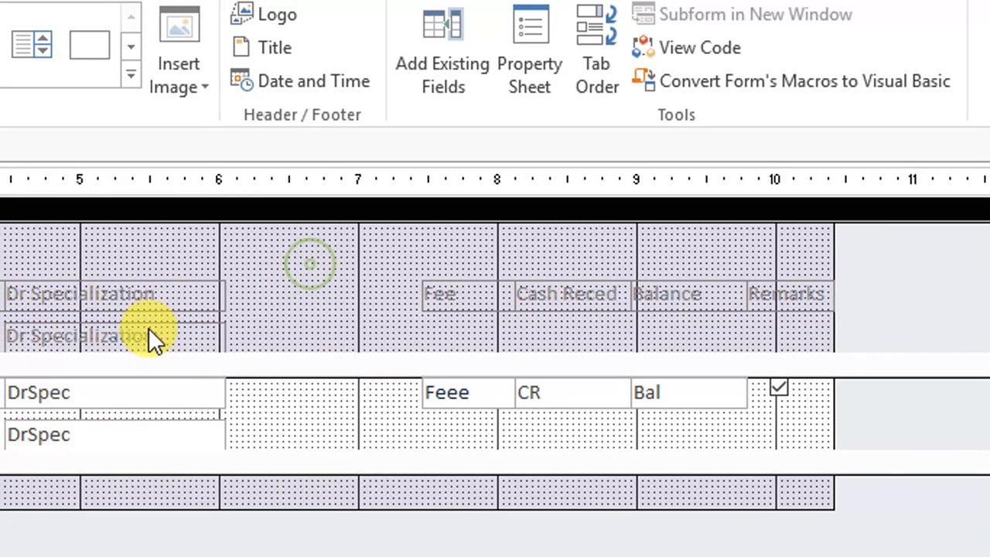
{"action": "left_click_drag", "start_coordinate": [266, 318], "coordinate": [194, 358]}
{"action": "left_click_drag", "start_coordinate": [358, 302], "coordinate": [189, 335]}
{"action": "left_click_drag", "start_coordinate": [171, 337], "coordinate": [428, 294]}
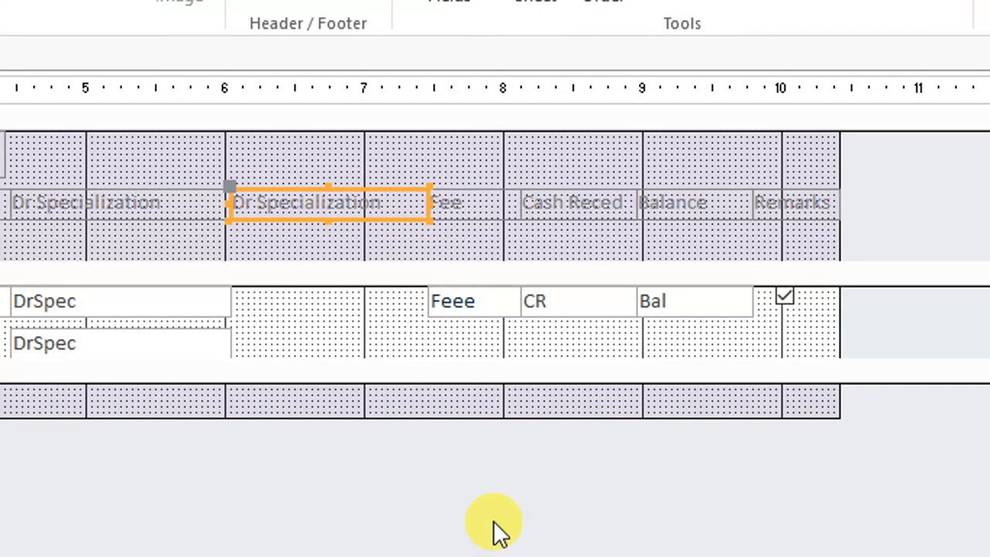
Fit the DrSpec box copy, about 1.42" wide, between DrSpec and Feee, and shorten the form header section
{"action": "left_click", "coordinate": [493, 531]}
{"action": "left_click_drag", "start_coordinate": [188, 433], "coordinate": [421, 393]}
{"action": "mouse_move", "coordinate": [421, 252]}
{"action": "left_mouse_down"}
{"action": "mouse_move", "coordinate": [404, 243]}
{"action": "mouse_move", "coordinate": [445, 249]}
{"action": "mouse_move", "coordinate": [413, 265]}
{"action": "mouse_move", "coordinate": [426, 248]}
{"action": "left_mouse_up"}
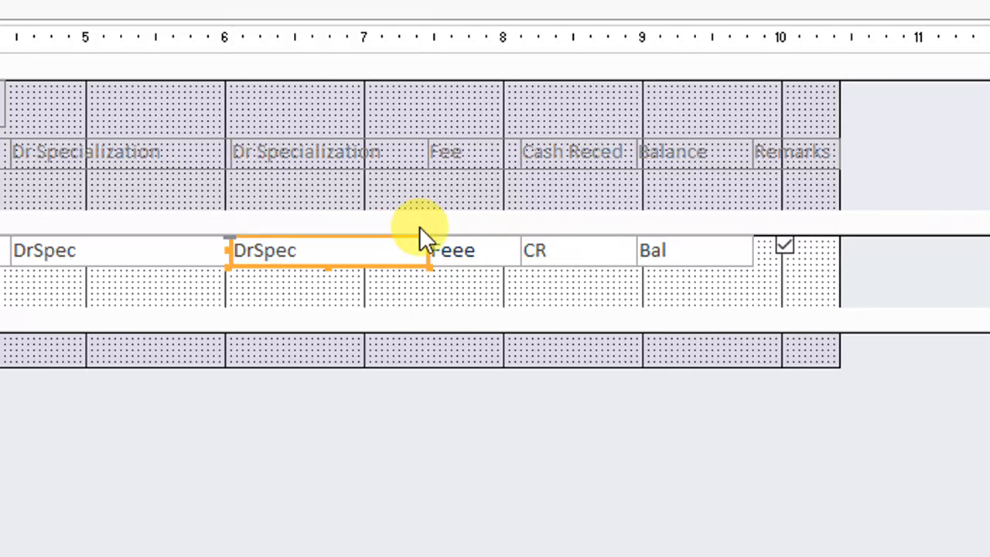
{"action": "left_click_drag", "start_coordinate": [426, 207], "coordinate": [433, 164]}
{"action": "left_click_drag", "start_coordinate": [406, 260], "coordinate": [410, 249]}
Set the control source of the copied DrSpec box to DOA
{"action": "right_click", "coordinate": [376, 203]}
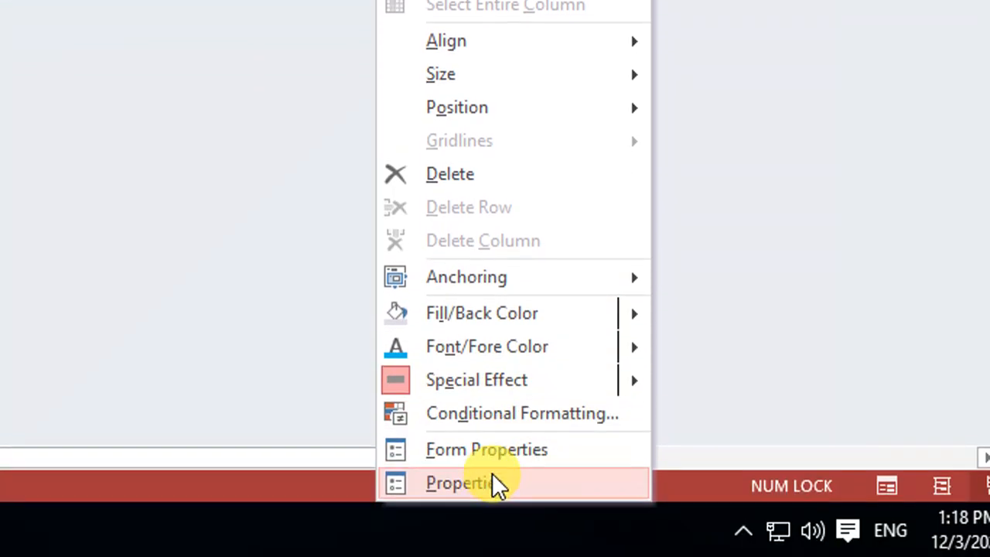
{"action": "left_click", "coordinate": [497, 556]}
{"action": "left_click_drag", "start_coordinate": [869, 99], "coordinate": [680, 84]}
{"action": "type", "text": "doa"}
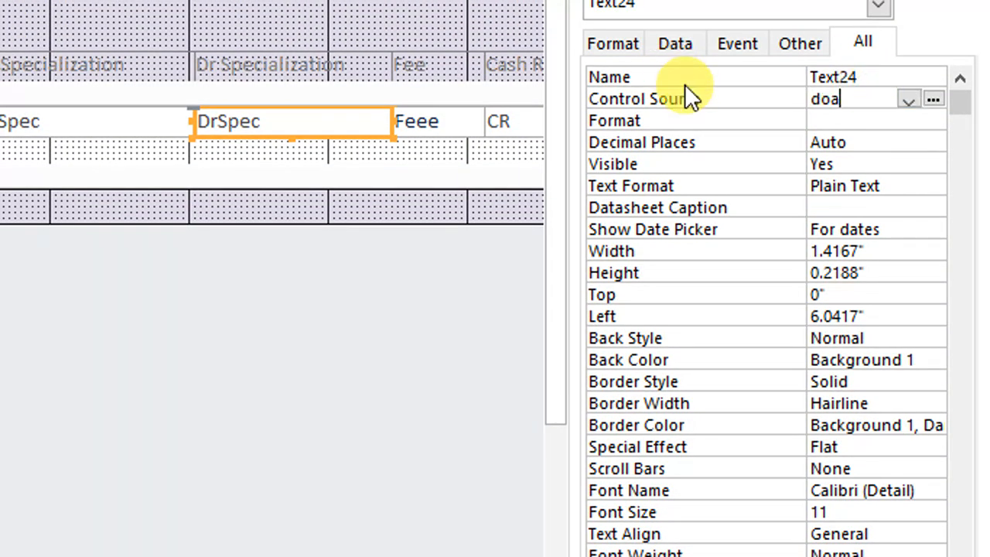
{"action": "key", "text": "Return"}
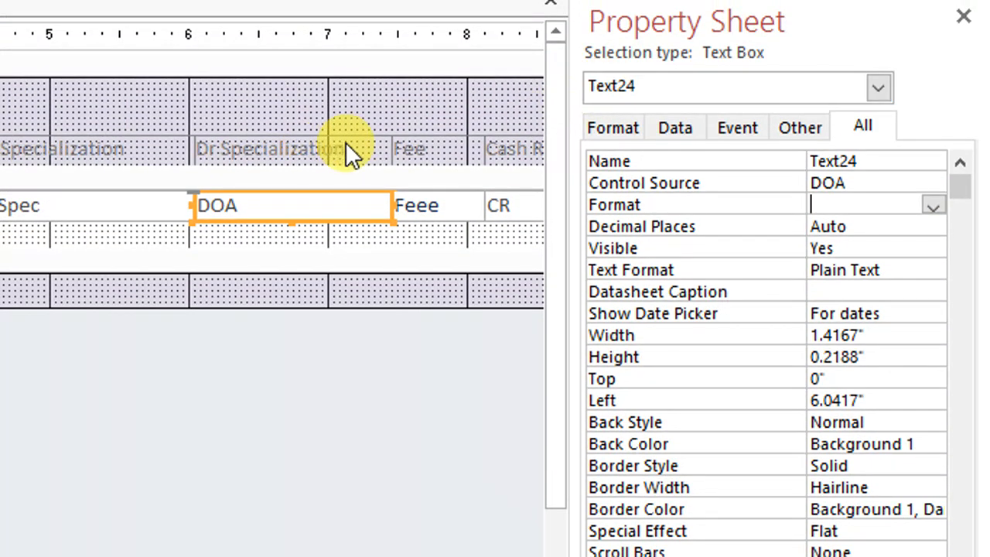
Change the label above the DOA box to Date of Apointment
{"action": "left_click", "coordinate": [359, 65]}
{"action": "left_click_drag", "start_coordinate": [363, 149], "coordinate": [0, 118]}
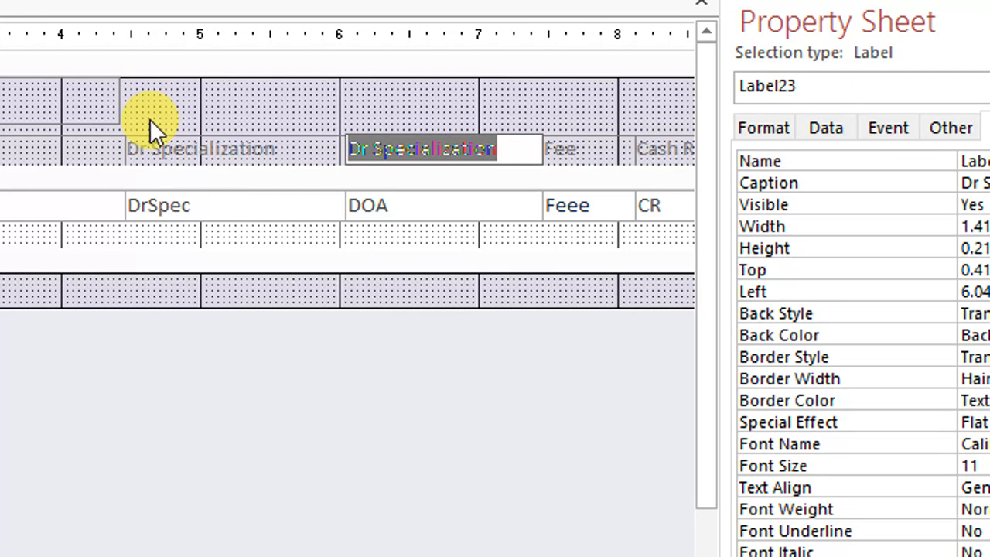
{"action": "type", "text": "Date of Ap"}
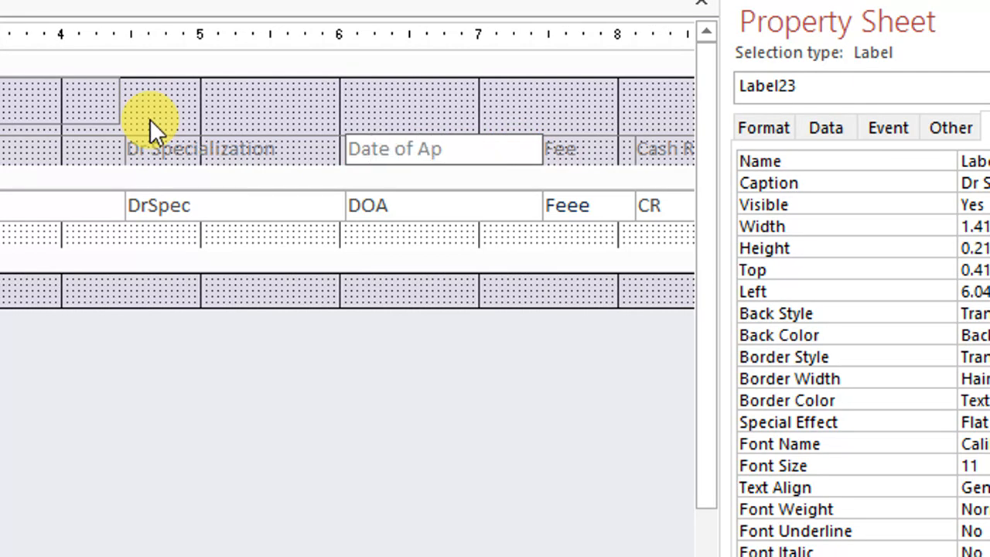
{"action": "key", "text": "BackSpace"}
{"action": "key", "text": "BackSpace"}
{"action": "type", "text": "Apointment"}
{"action": "left_click", "coordinate": [411, 395]}
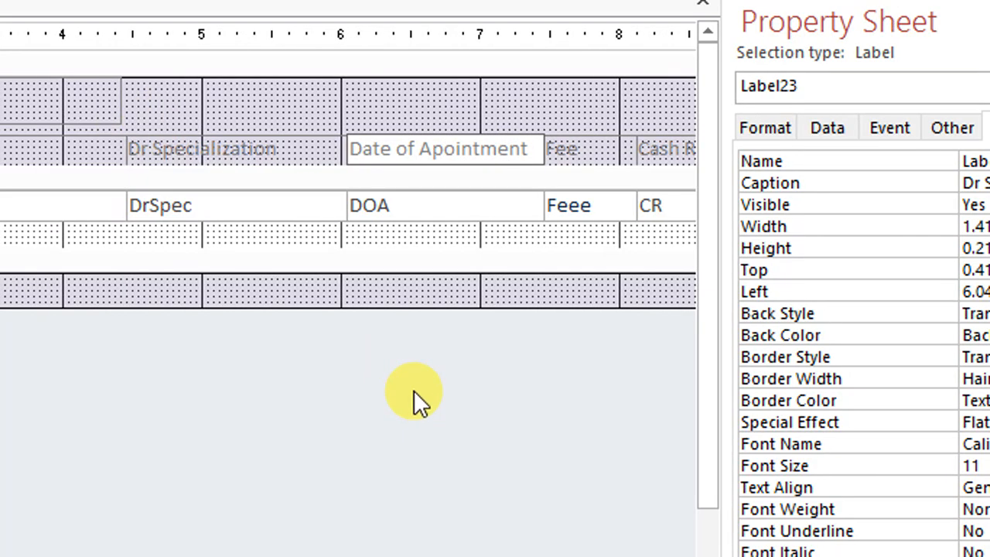
Reduce the Detail section to one row's height and preview the form with its records
{"action": "left_click_drag", "start_coordinate": [432, 249], "coordinate": [447, 217]}
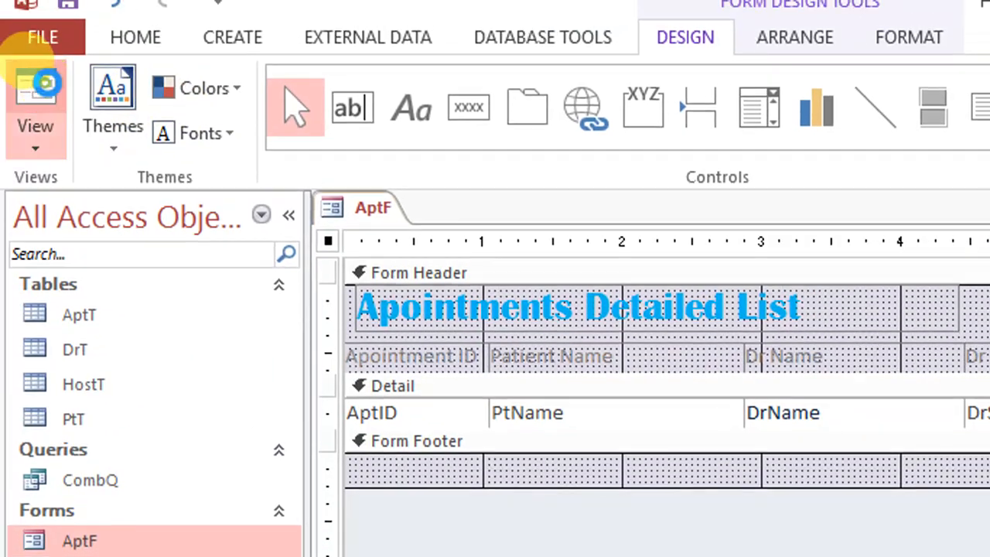
{"action": "left_click", "coordinate": [33, 85]}
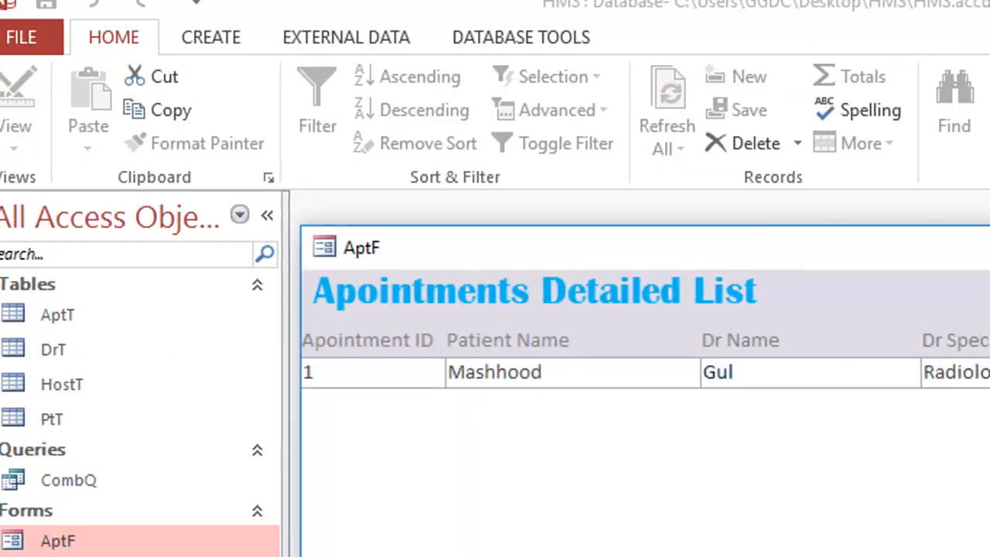
{"action": "left_click_drag", "start_coordinate": [829, 238], "coordinate": [831, 158]}
Save the AptF form and close it
{"action": "right_click", "coordinate": [831, 158]}
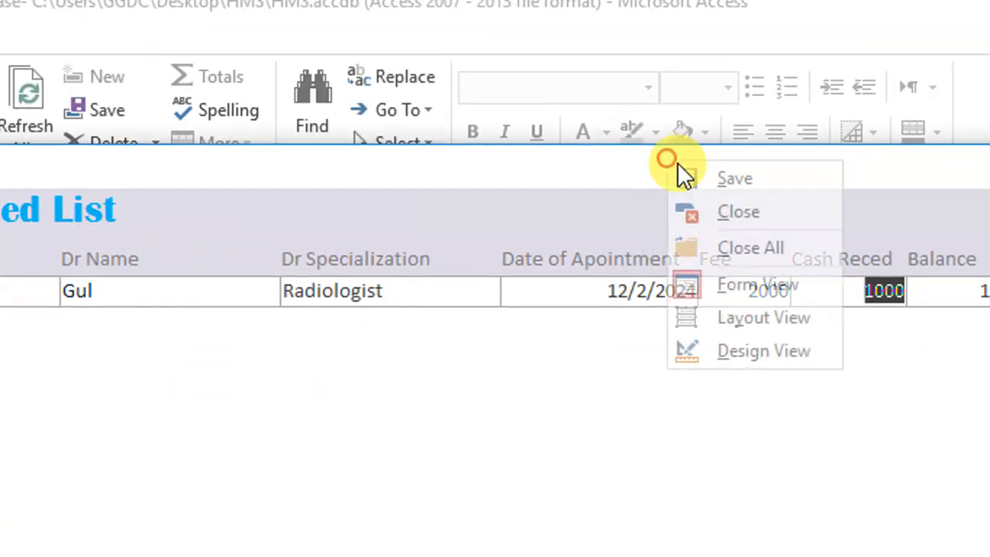
{"action": "left_click", "coordinate": [859, 179]}
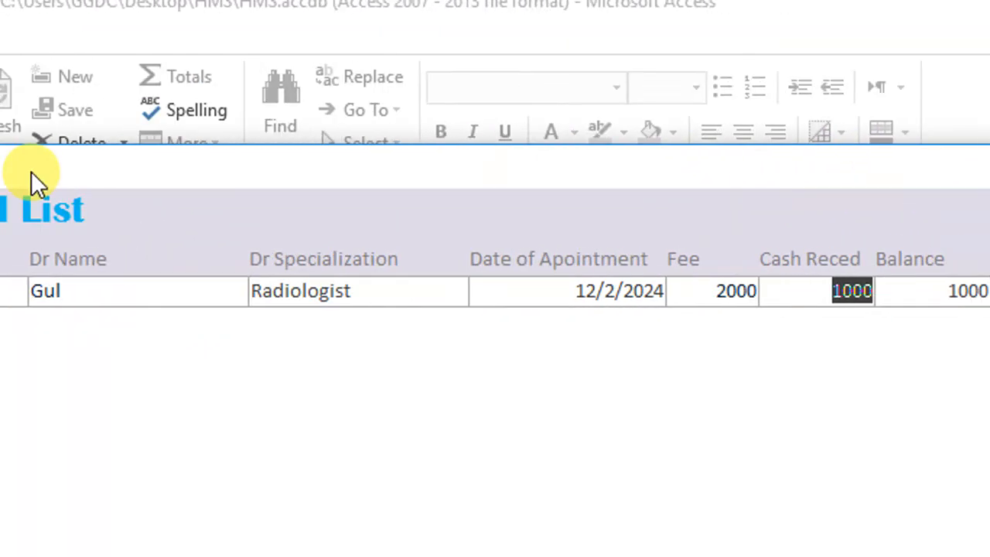
{"action": "right_click", "coordinate": [161, 165]}
{"action": "right_click", "coordinate": [186, 169]}
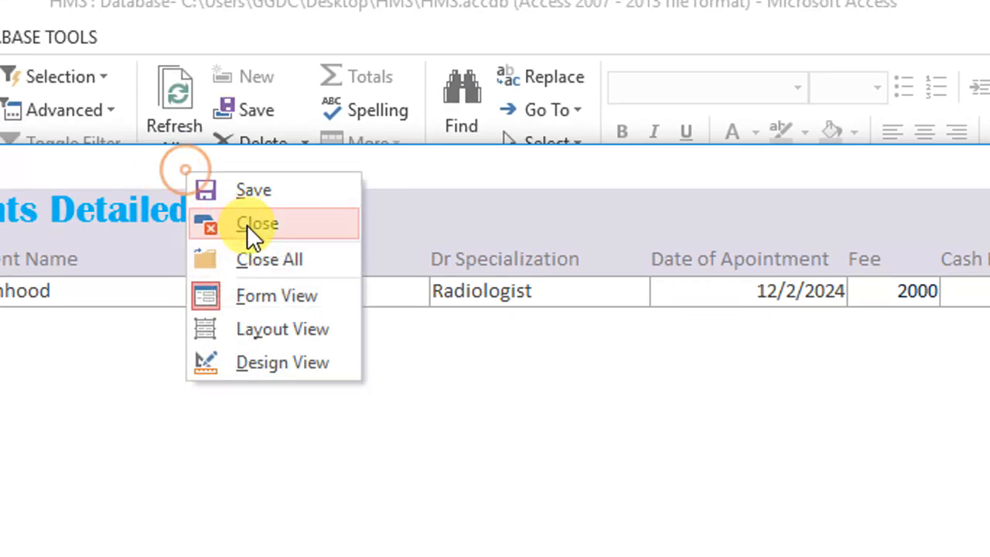
{"action": "left_click", "coordinate": [247, 224]}
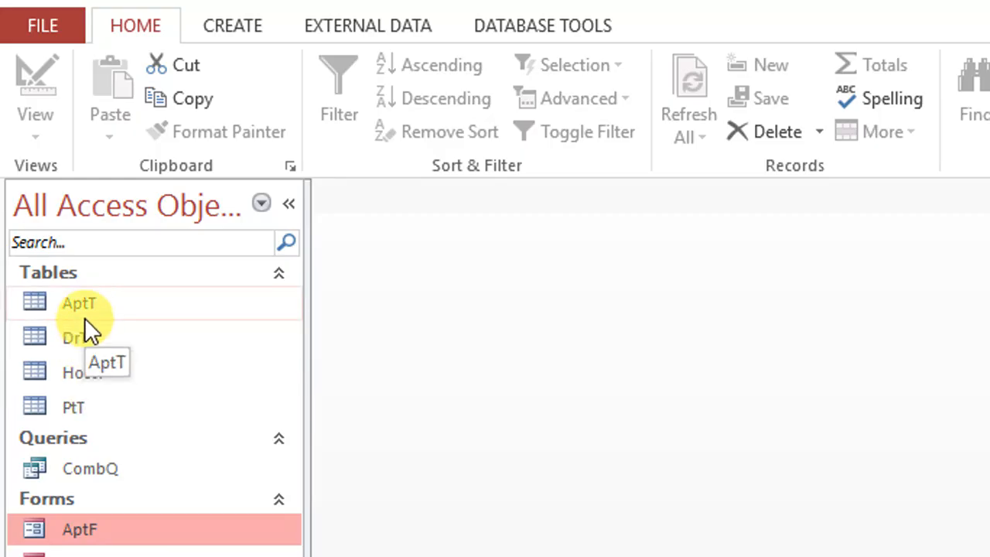
Open the AptT table's design
{"action": "right_click", "coordinate": [94, 300]}
{"action": "left_click", "coordinate": [174, 355]}
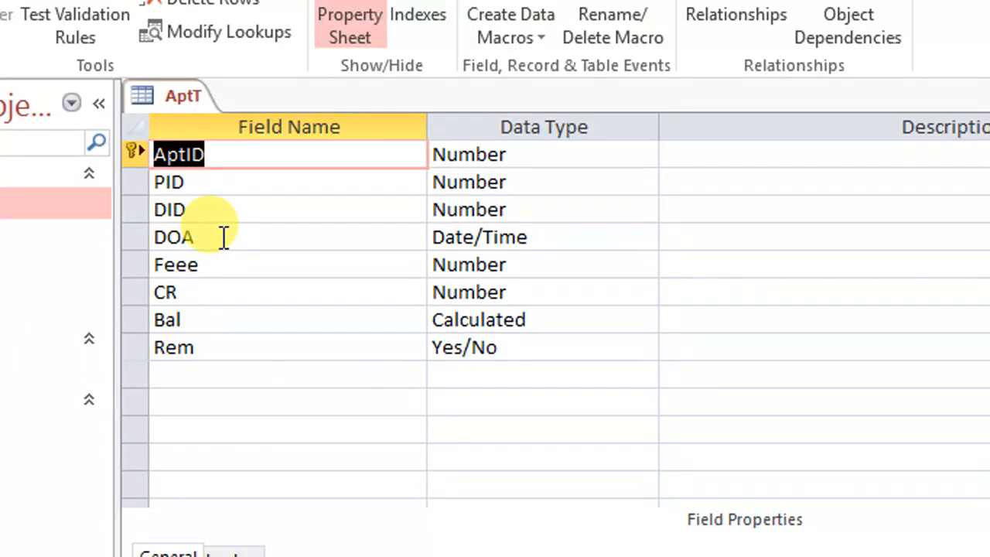
{"action": "left_click", "coordinate": [107, 244]}
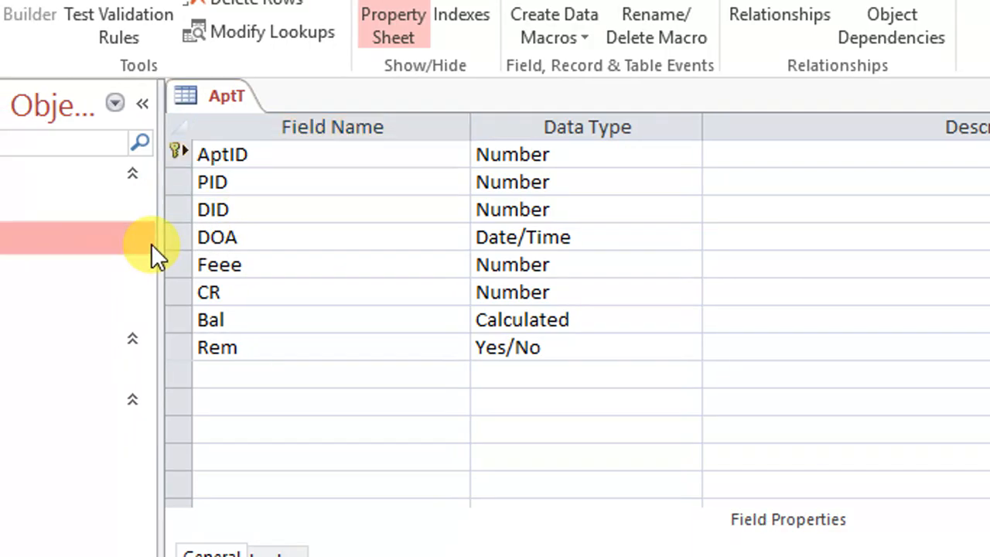
{"action": "left_click", "coordinate": [175, 225]}
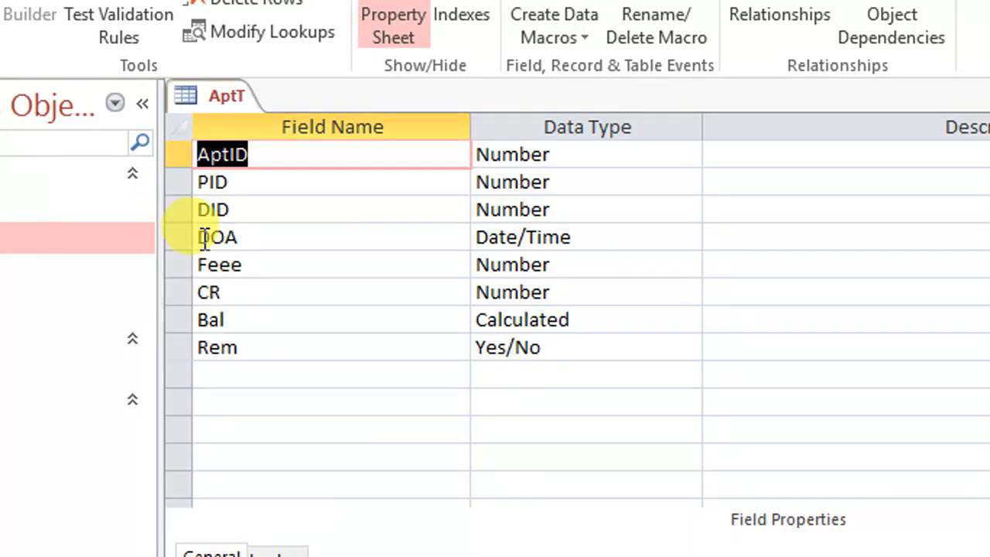
Set the AptID field as the primary key of the AptT table
{"action": "left_click", "coordinate": [179, 236]}
{"action": "right_click", "coordinate": [179, 236]}
{"action": "left_click", "coordinate": [177, 153]}
{"action": "right_click", "coordinate": [181, 153]}
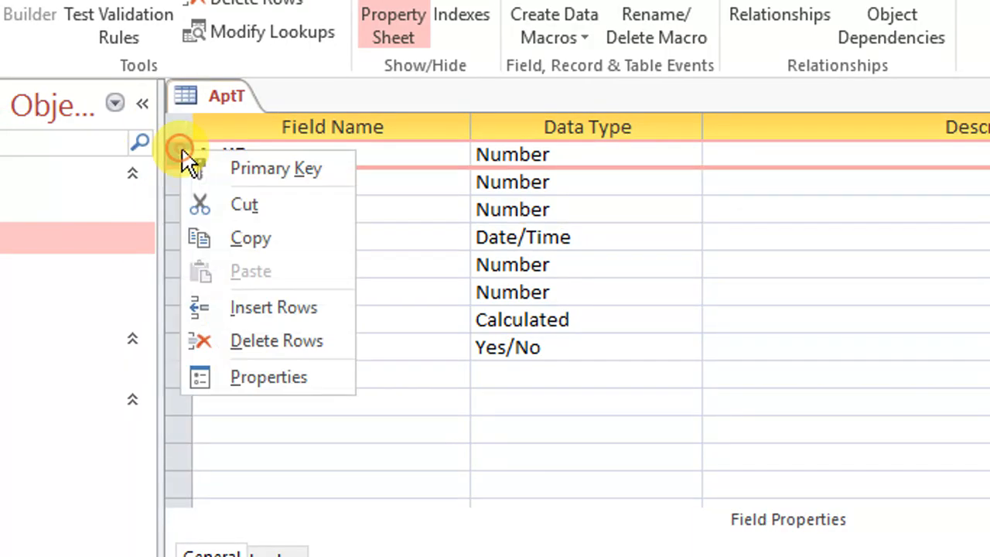
{"action": "left_click", "coordinate": [233, 178]}
Insert a Short Text field named TD between DID and DOA, and close the AptT table design
{"action": "right_click", "coordinate": [180, 235]}
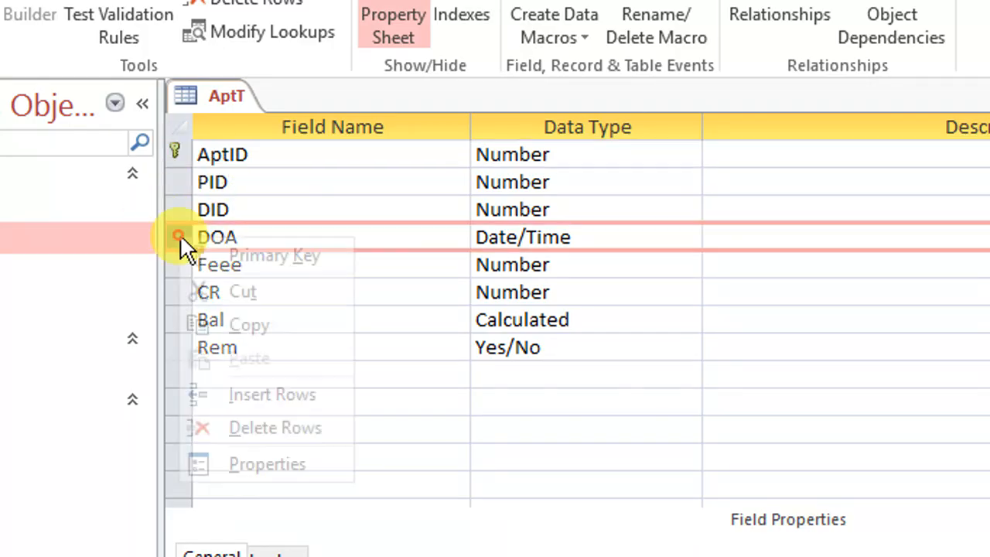
{"action": "left_click", "coordinate": [240, 381]}
{"action": "left_click", "coordinate": [256, 239]}
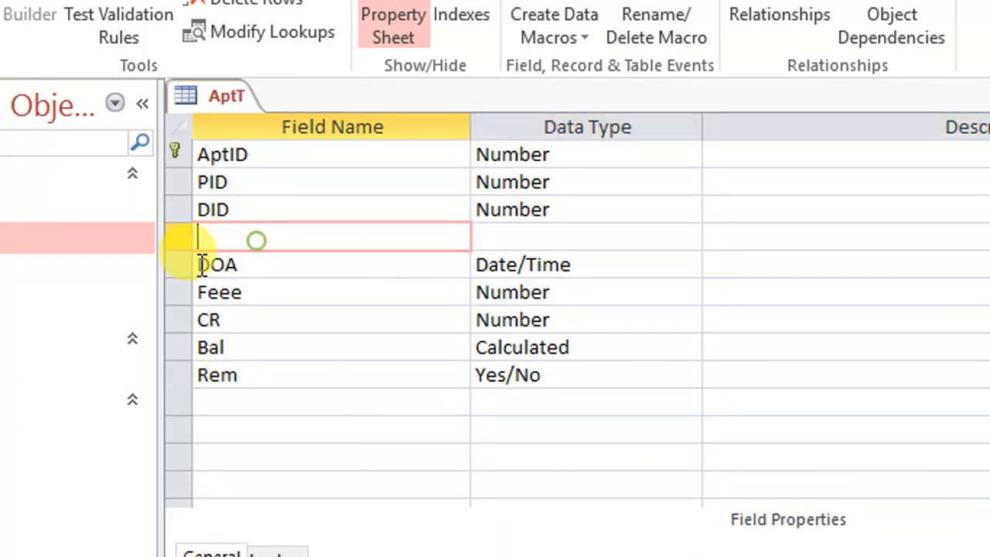
{"action": "double_click", "coordinate": [234, 265]}
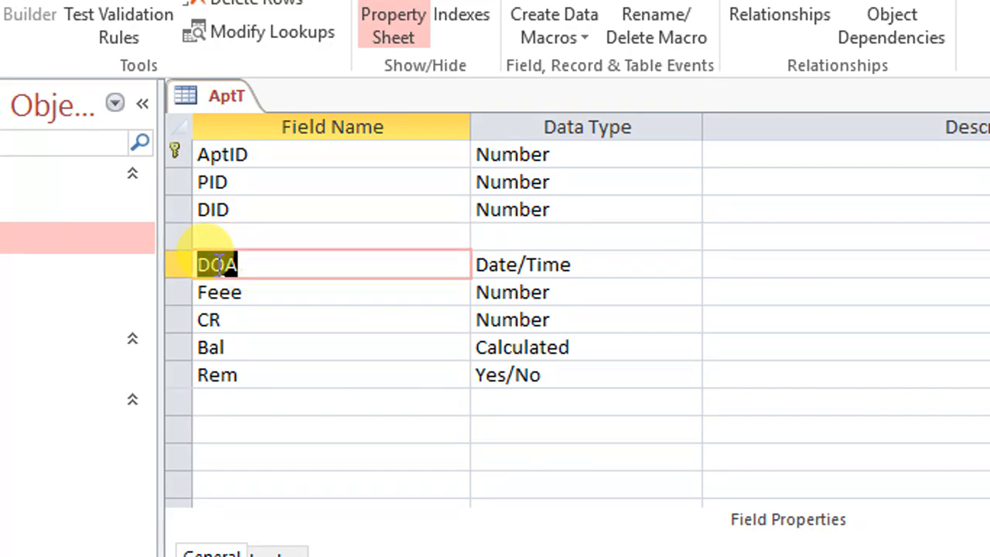
{"action": "left_click", "coordinate": [276, 265]}
{"action": "double_click", "coordinate": [226, 264]}
{"action": "left_click", "coordinate": [213, 236]}
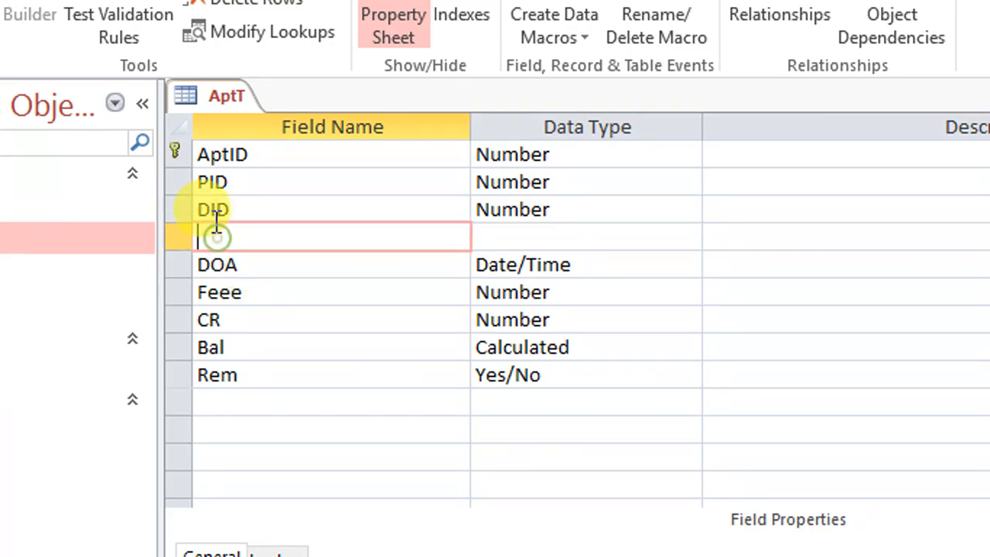
{"action": "key", "text": "Tab"}
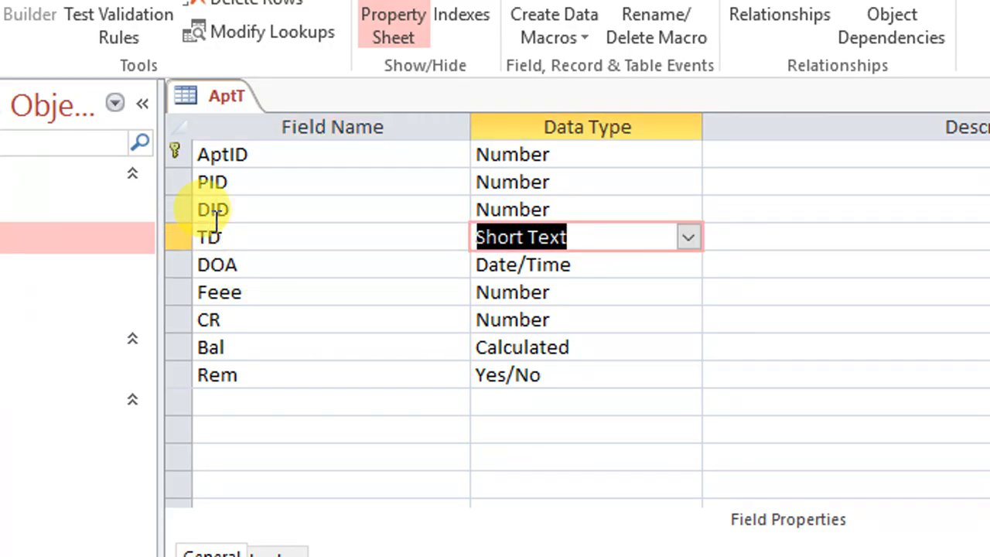
{"action": "key", "text": "Tab"}
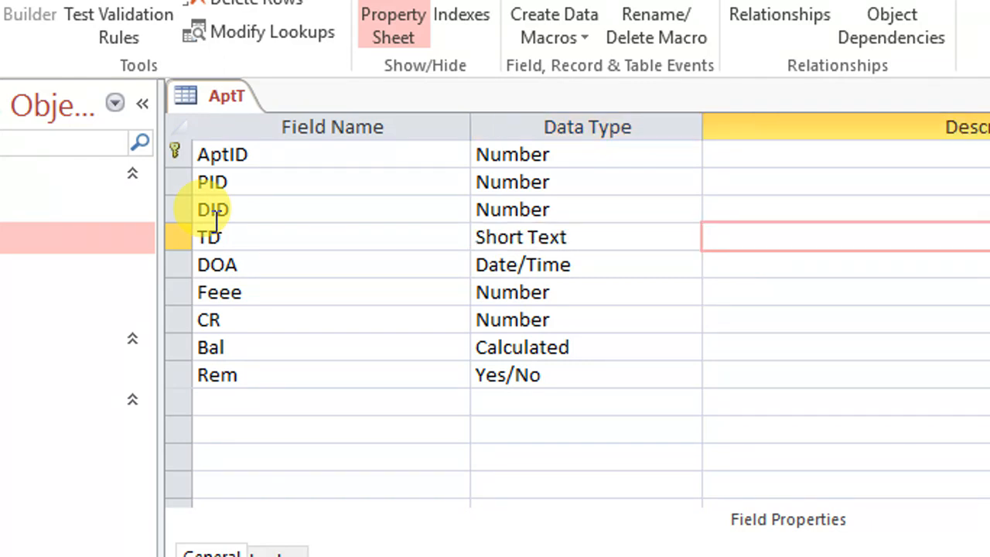
{"action": "right_click", "coordinate": [230, 96]}
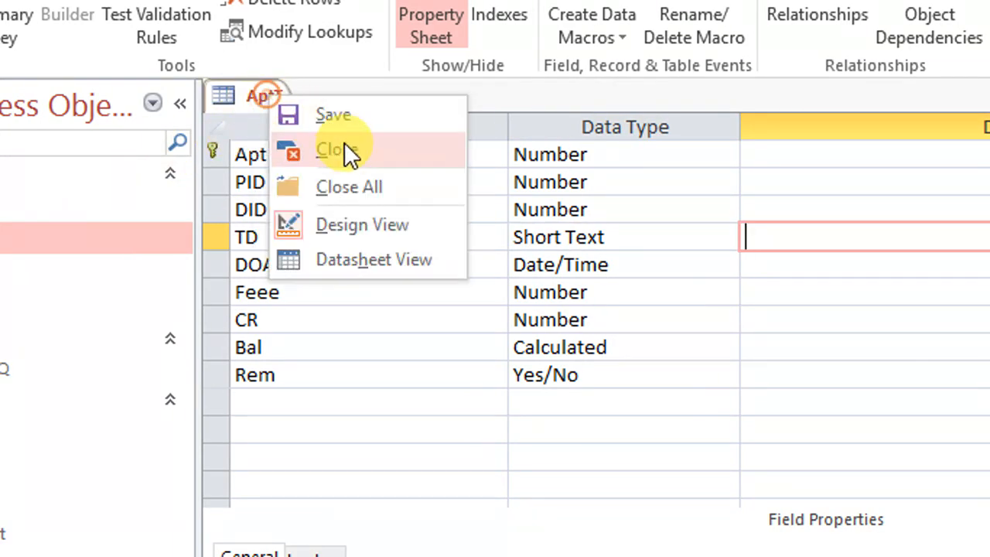
{"action": "left_click", "coordinate": [344, 147]}
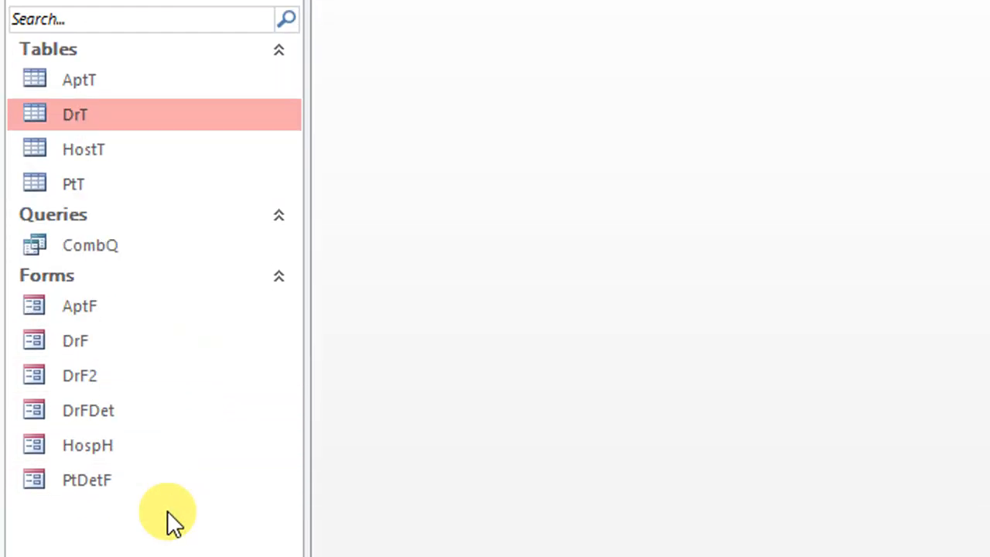
Open the AptF form to review its appointment columns, and close it
{"action": "double_click", "coordinate": [99, 205]}
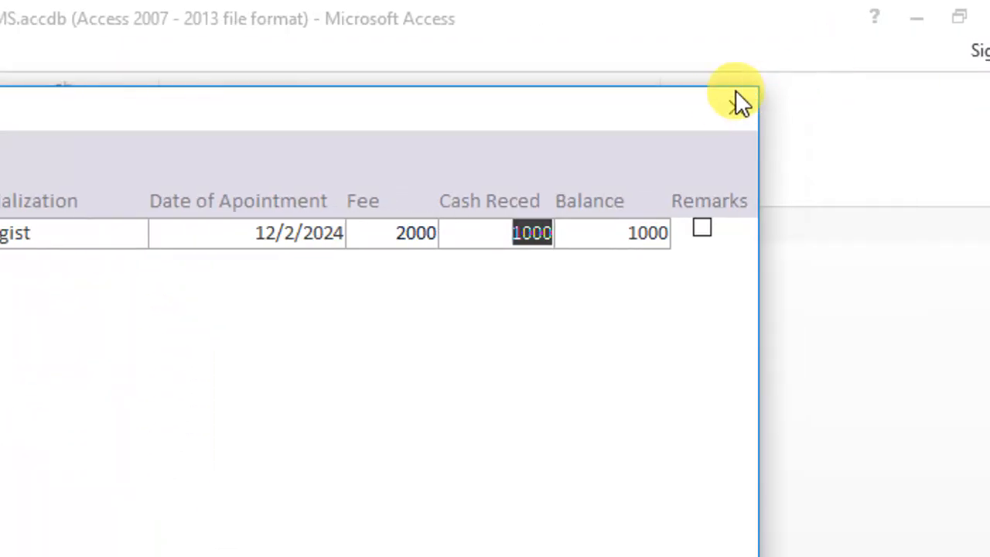
{"action": "left_click", "coordinate": [734, 103]}
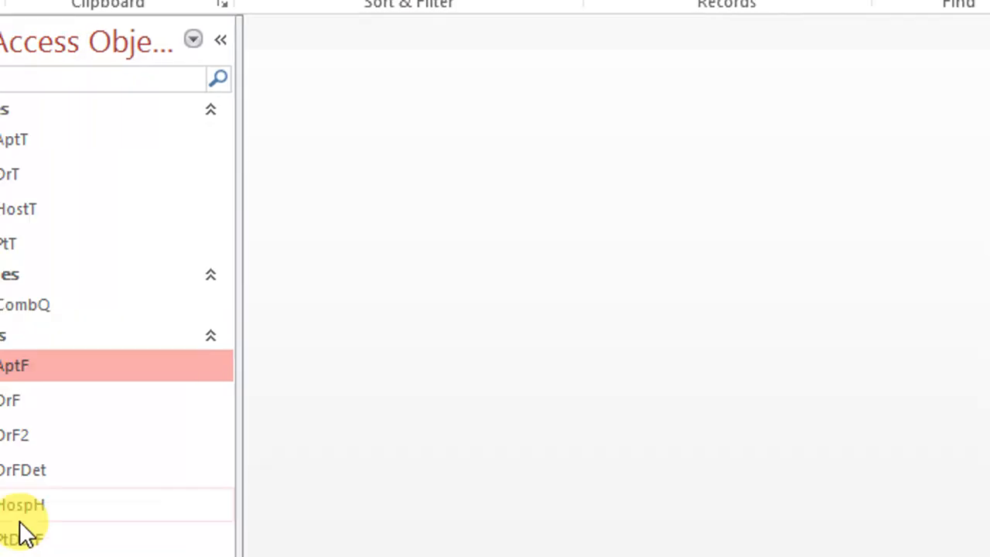